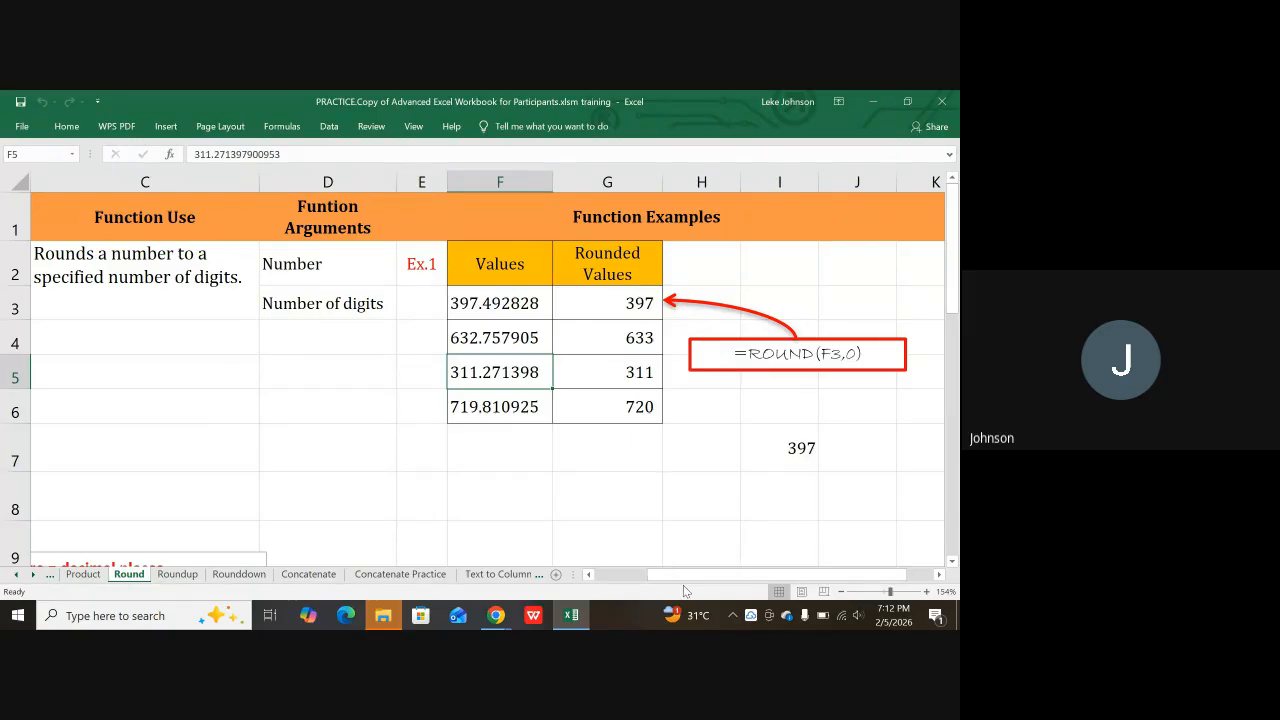
Step: Review the ROUND example's function name, group, arguments and the unrounded value in F3
left_click_drag(674, 574, 543, 555)
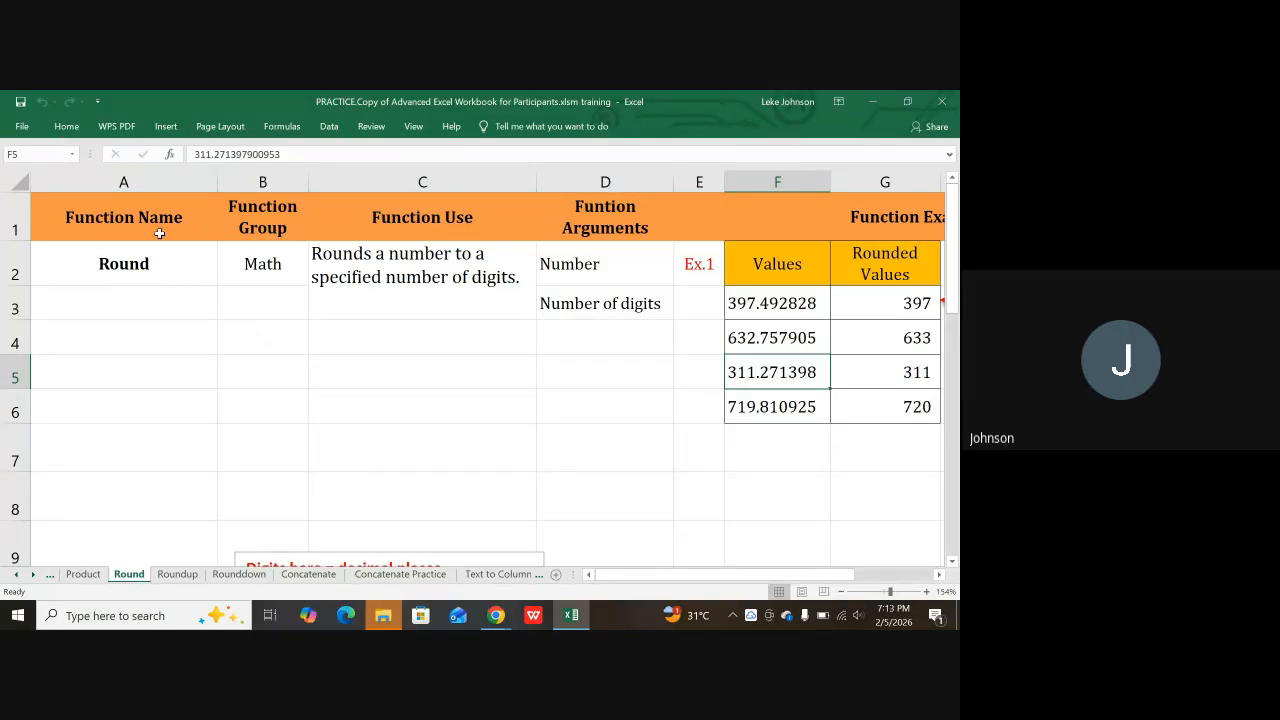
left_click(137, 263)
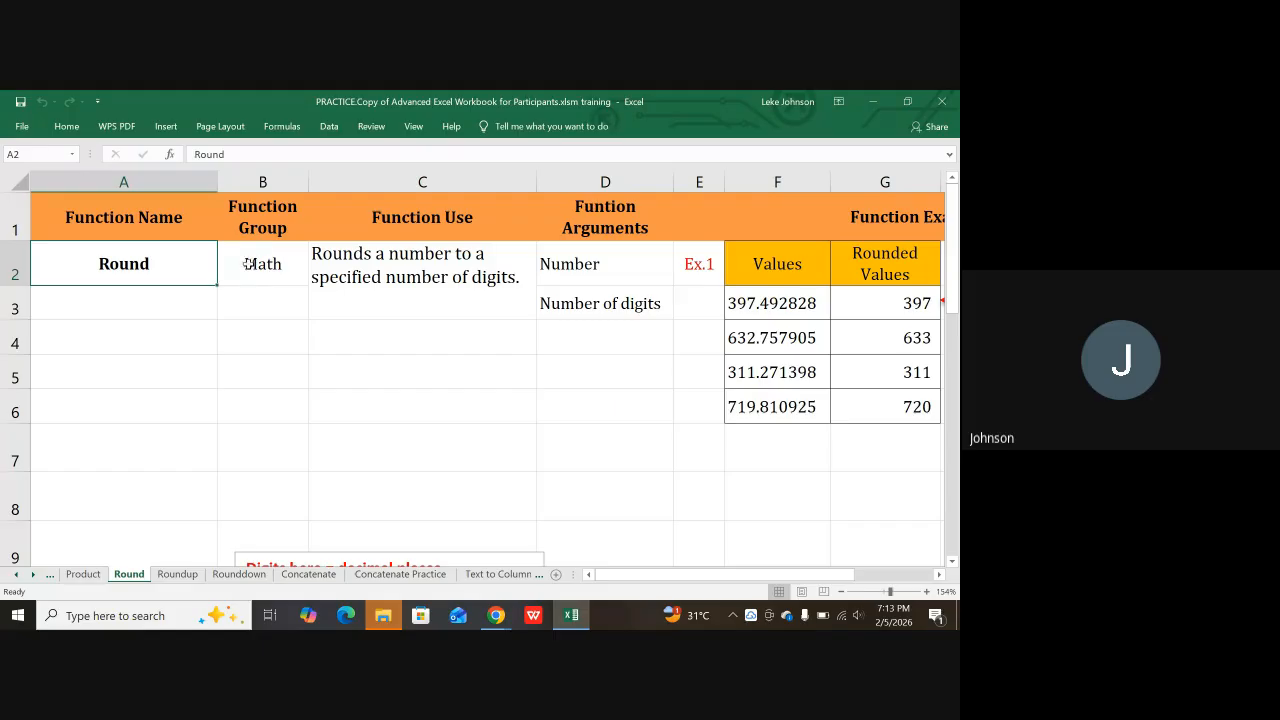
left_click(251, 264)
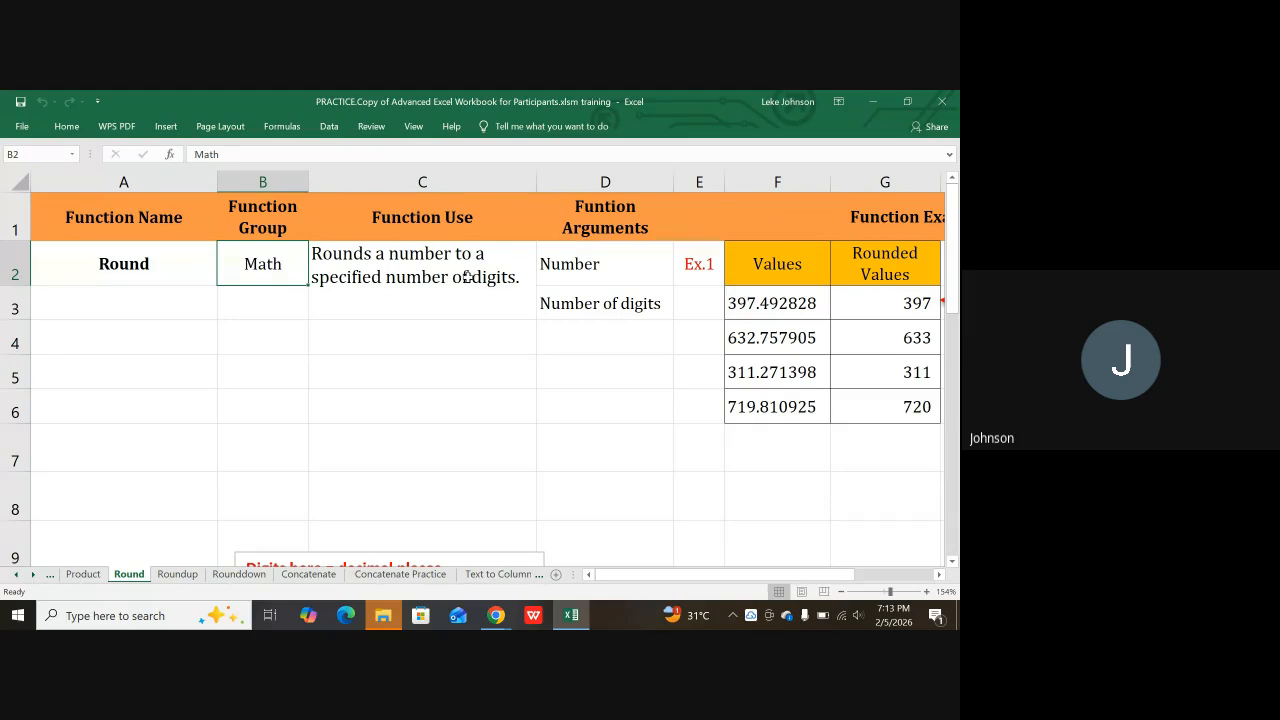
left_click(614, 262)
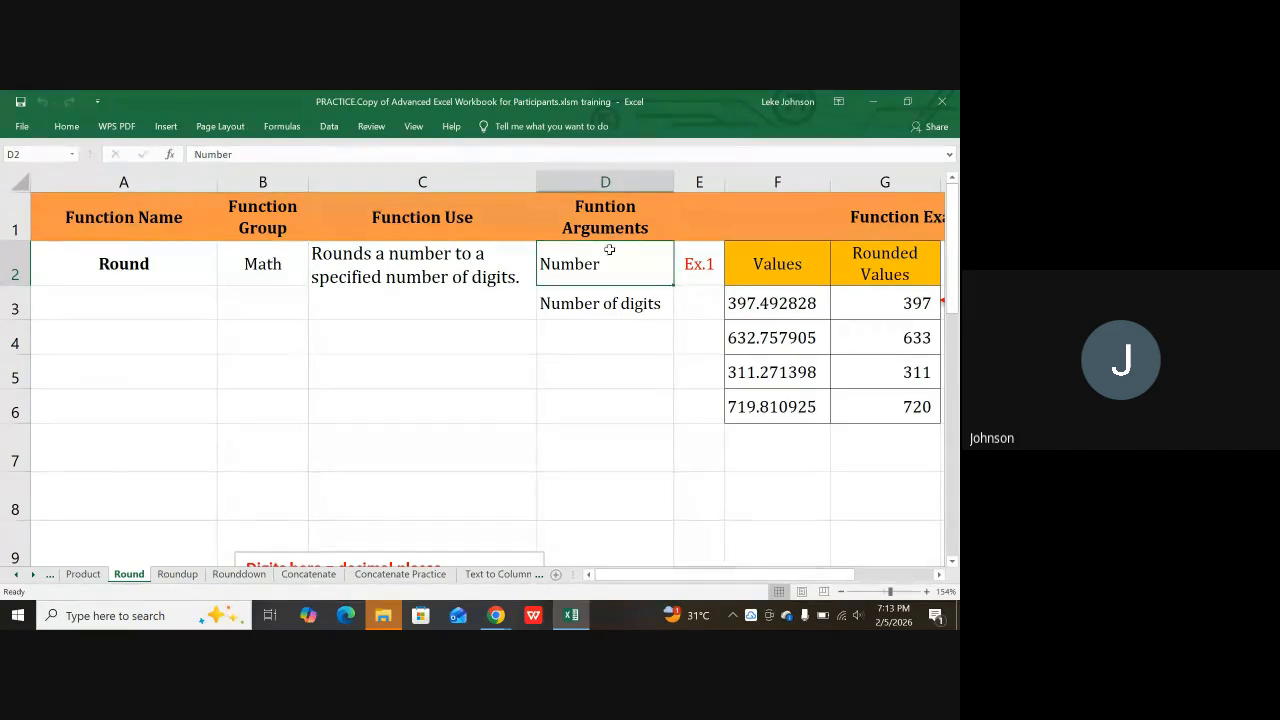
left_click(592, 302)
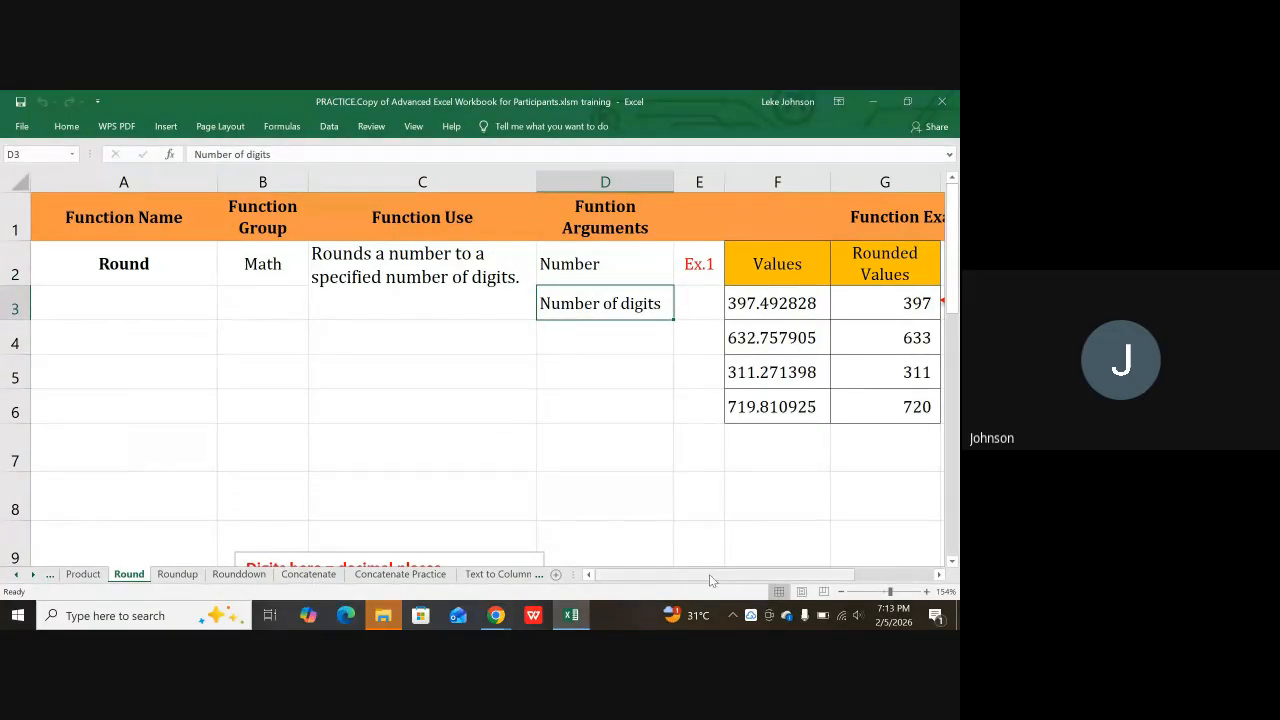
left_click_drag(709, 574, 762, 574)
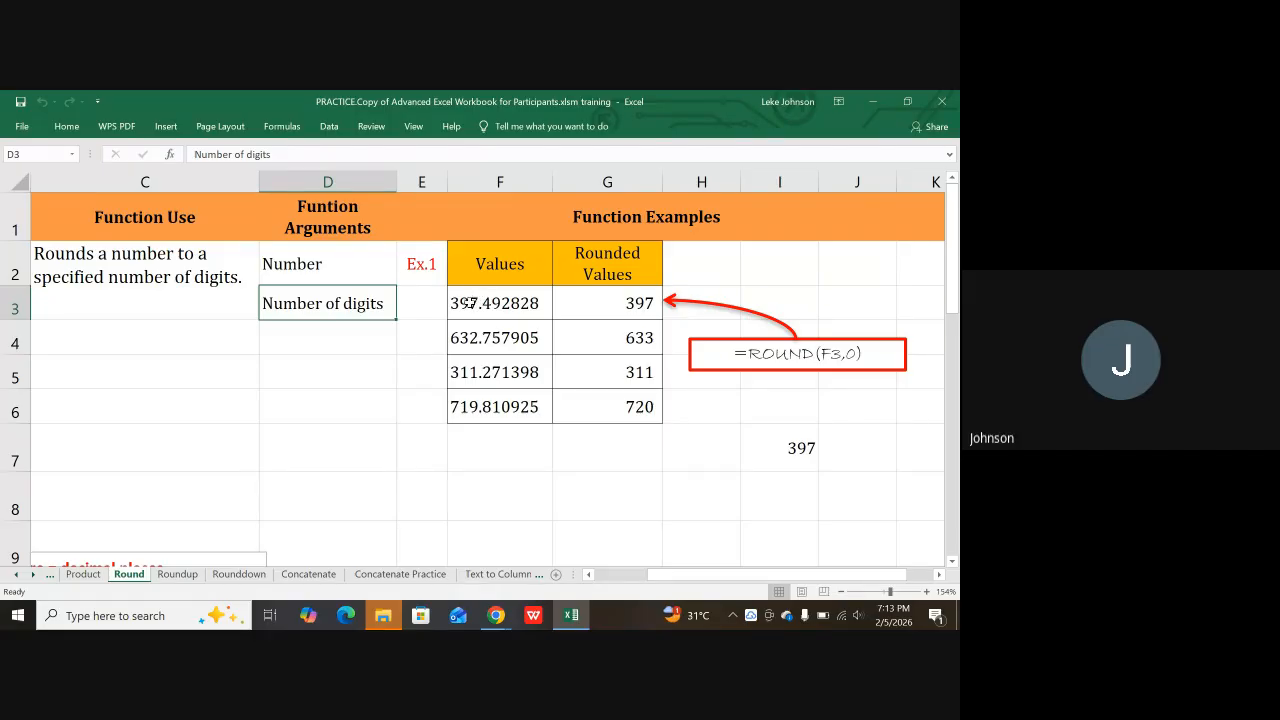
left_click(467, 302)
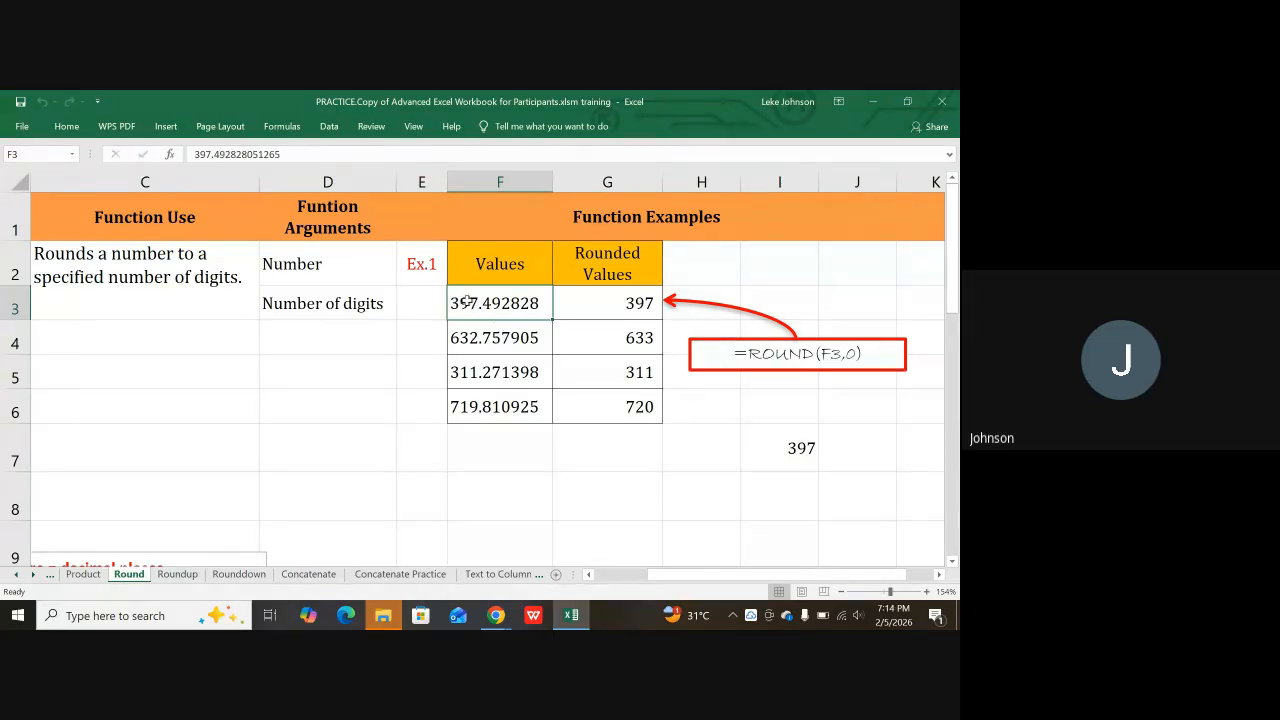
Step: Step through the Roundup and Rounddown sheets to reach the Concatenate sheet
left_click(194, 578)
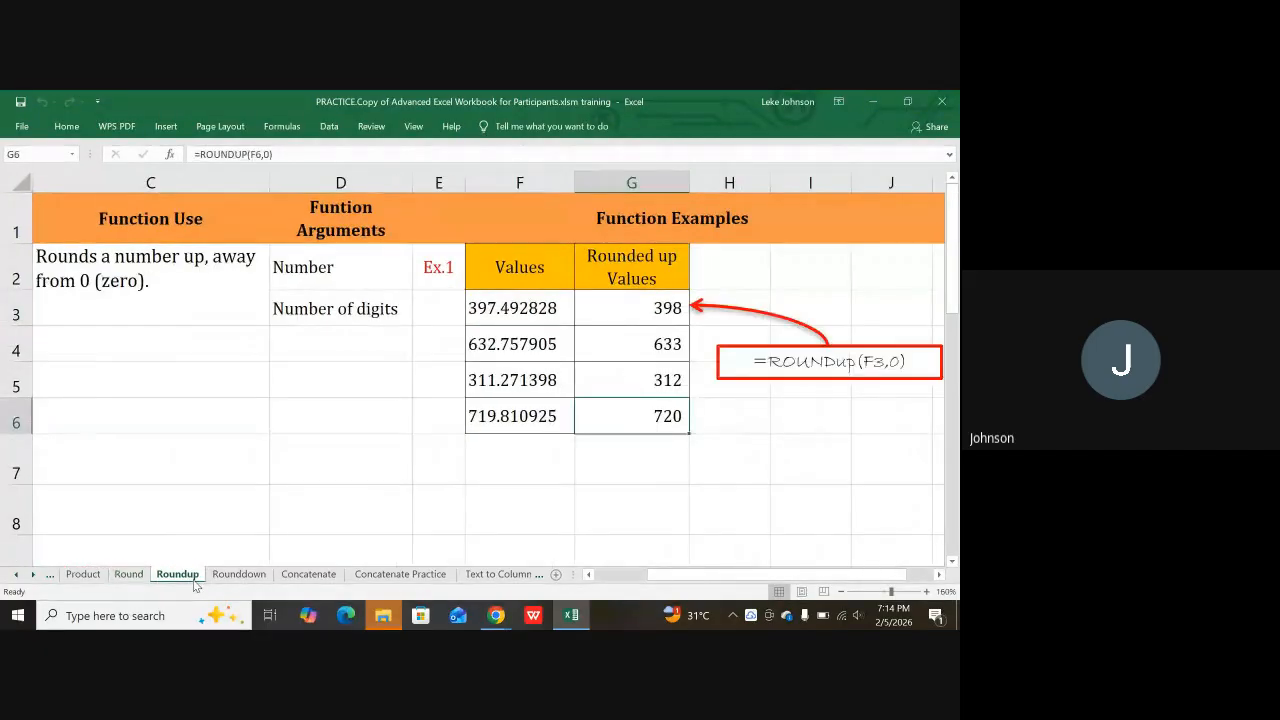
left_click(243, 578)
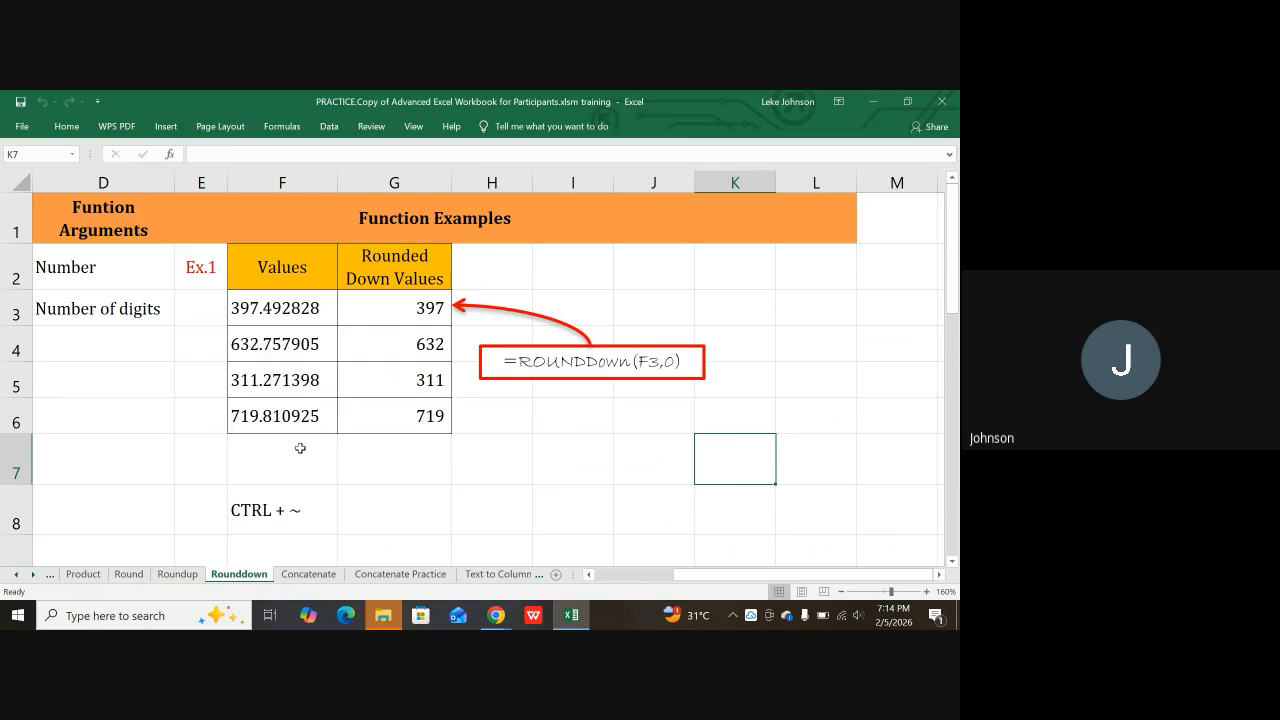
left_click(309, 578)
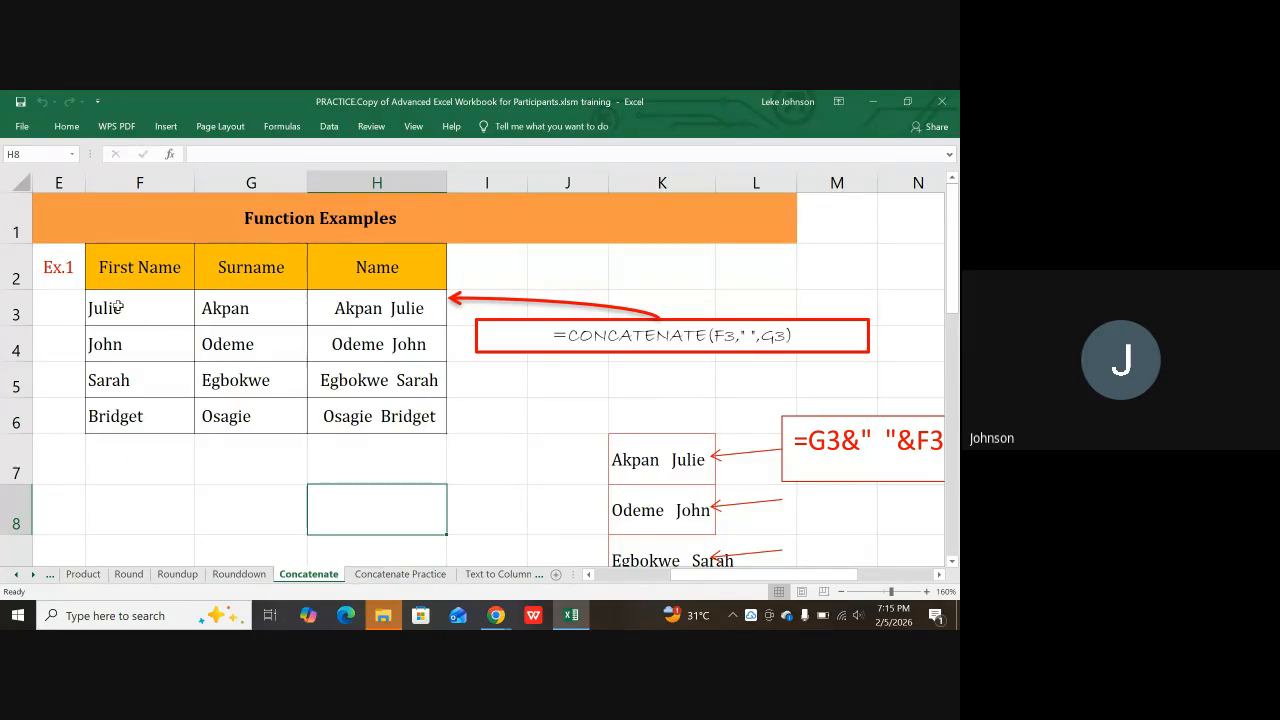
Step: Point out the first name in F3 and surname in G3, then switch to the Google Meet call
left_click(118, 308)
left_click_drag(118, 308, 212, 310)
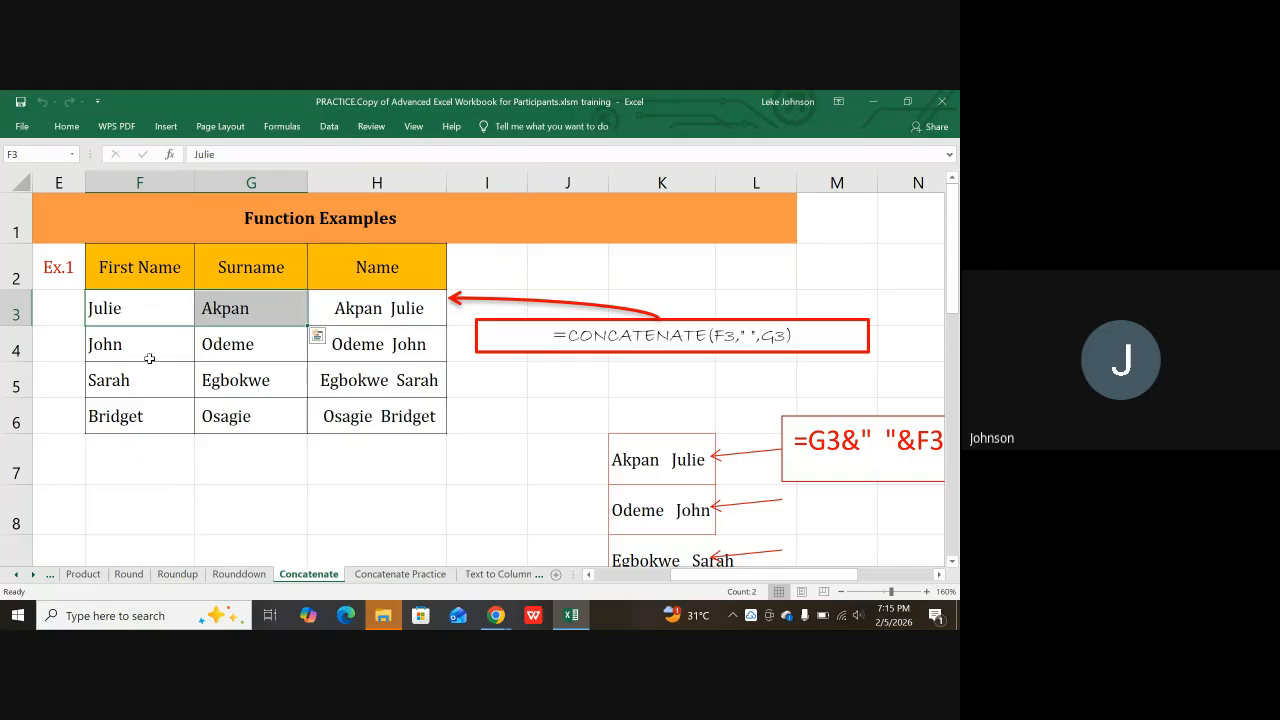
left_click(124, 310)
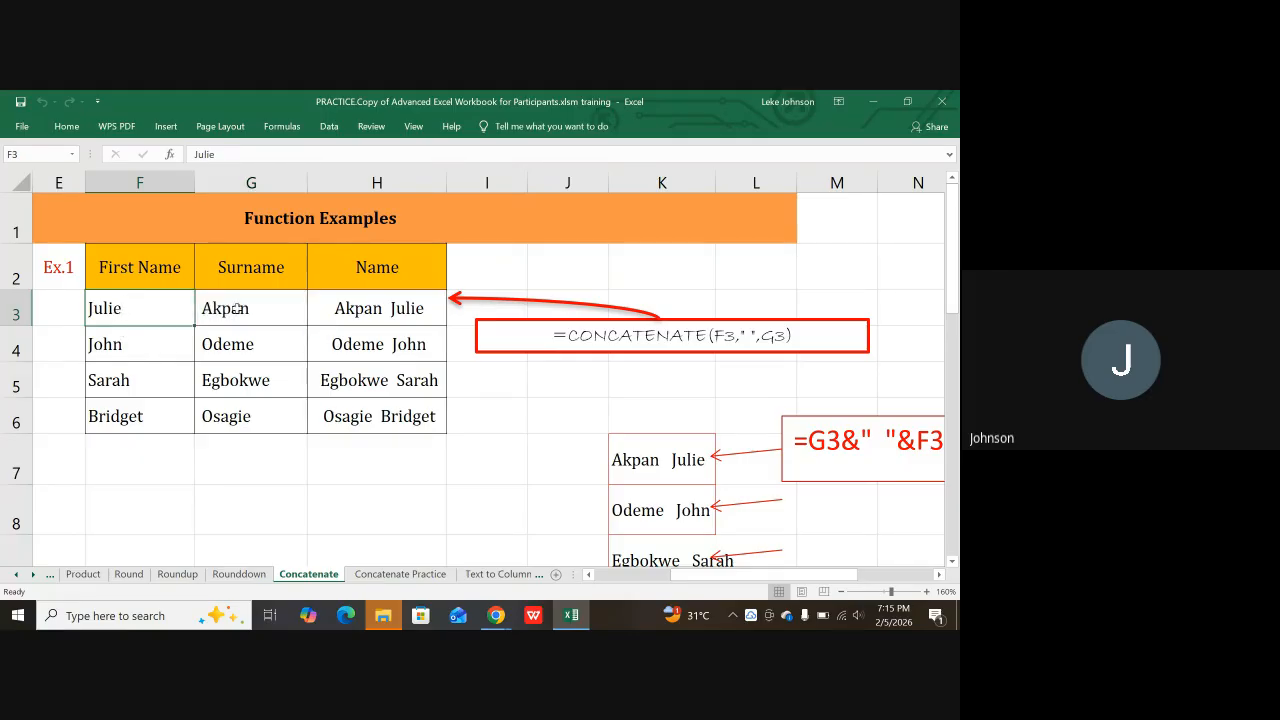
left_click(237, 308)
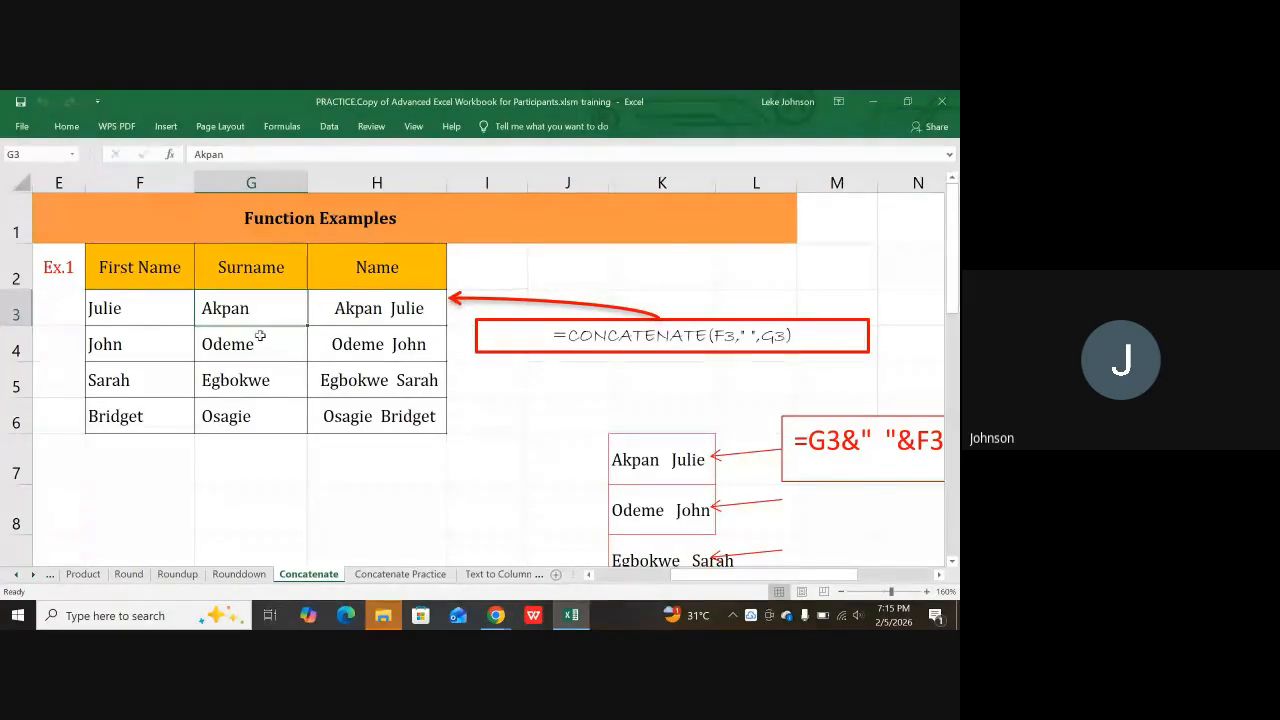
left_click(165, 317)
left_click(199, 315)
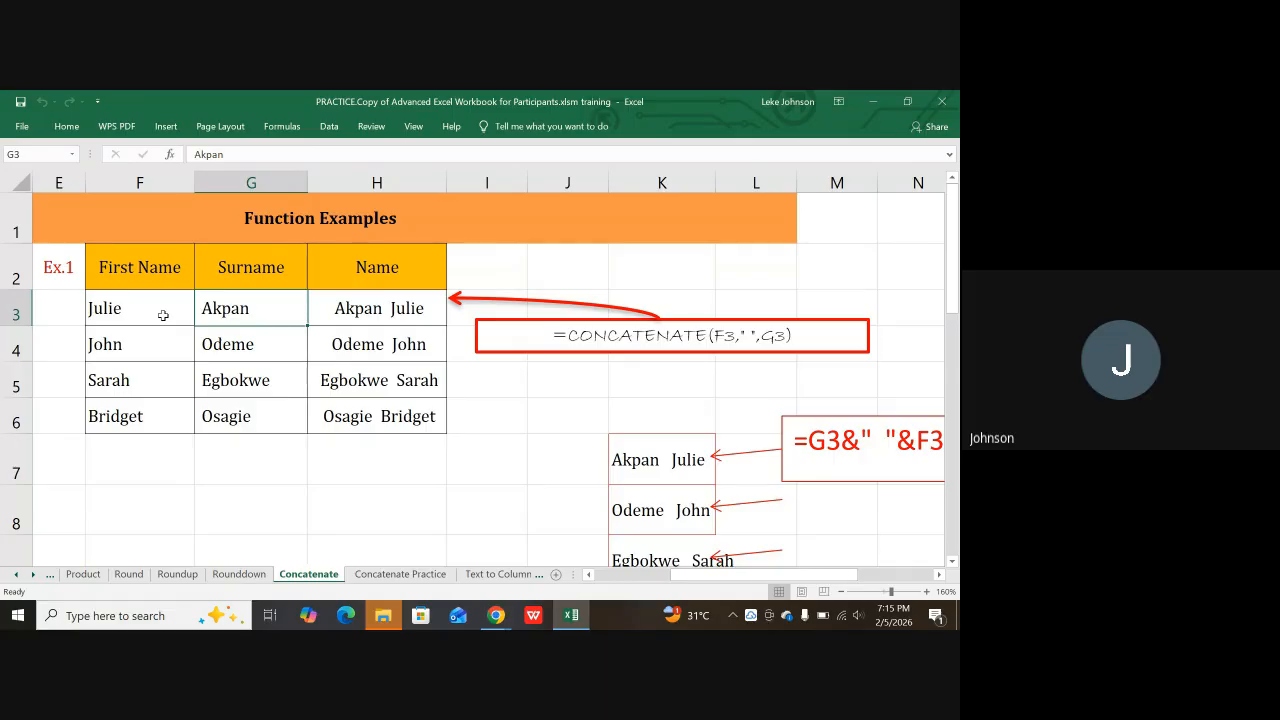
left_click(163, 315)
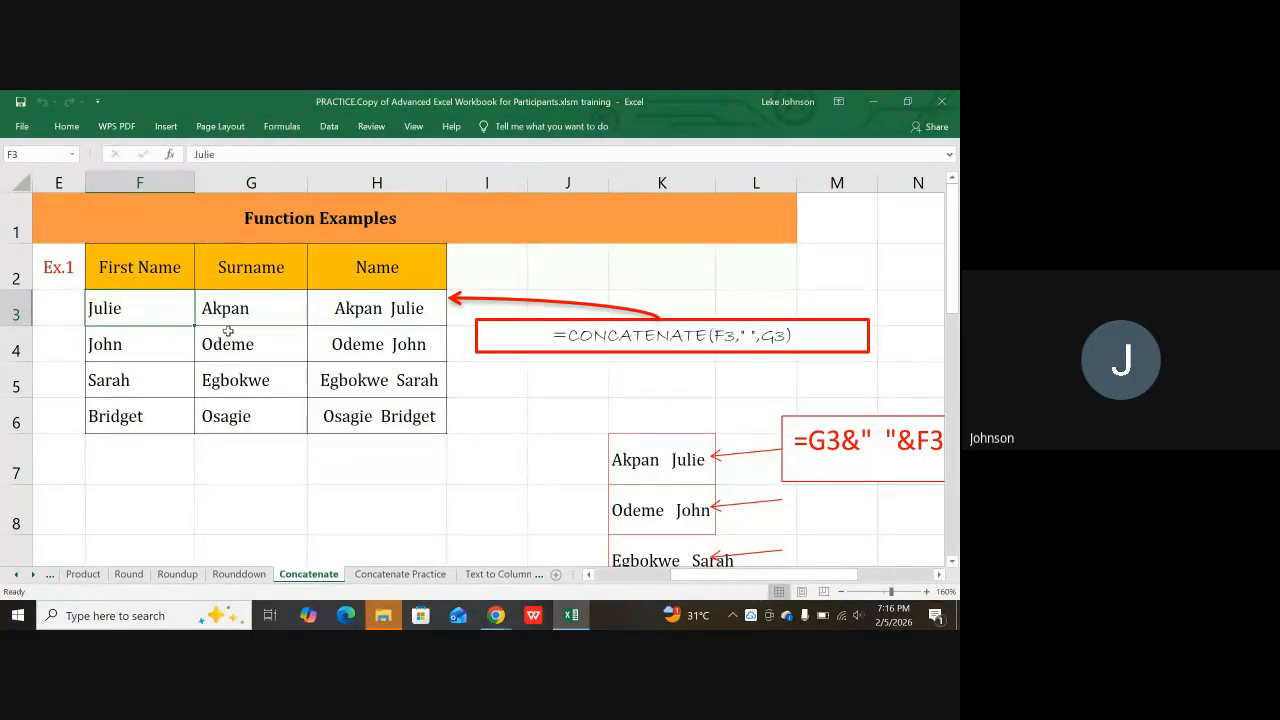
left_click(255, 304)
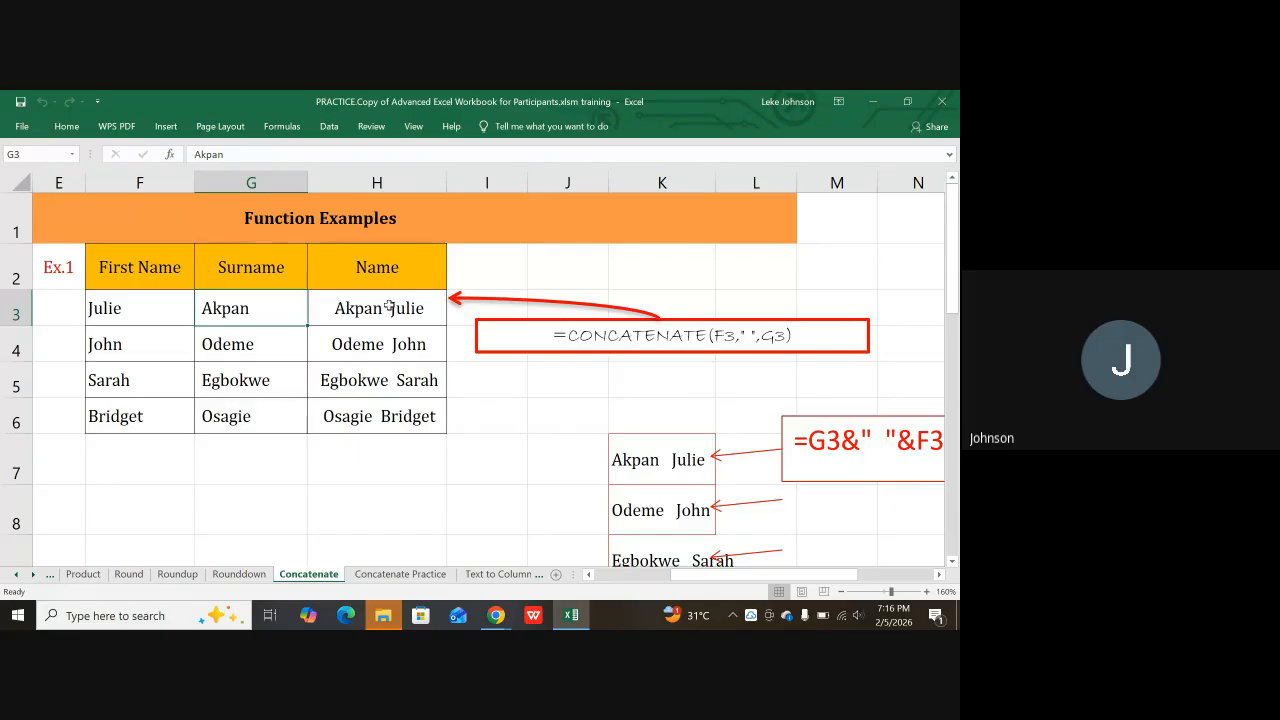
left_click(496, 615)
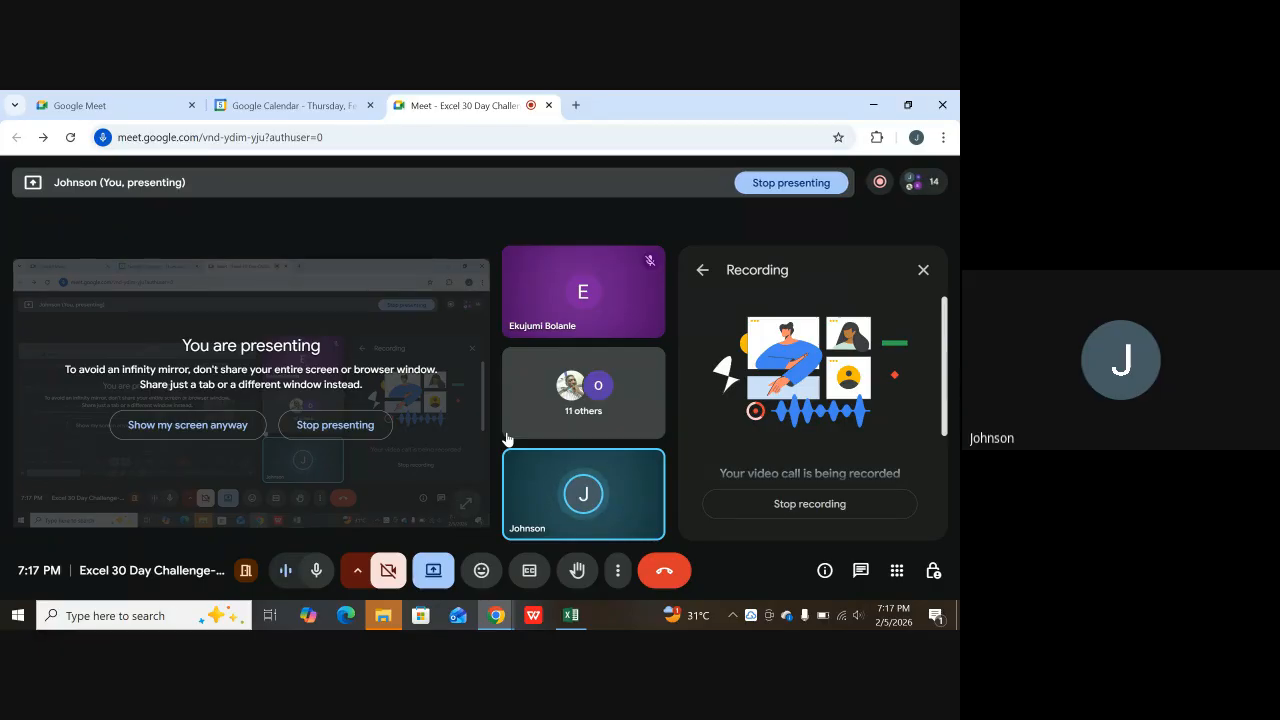
Step: Bring the Excel workbook back to the front from its taskbar preview
mouse_move(571, 614)
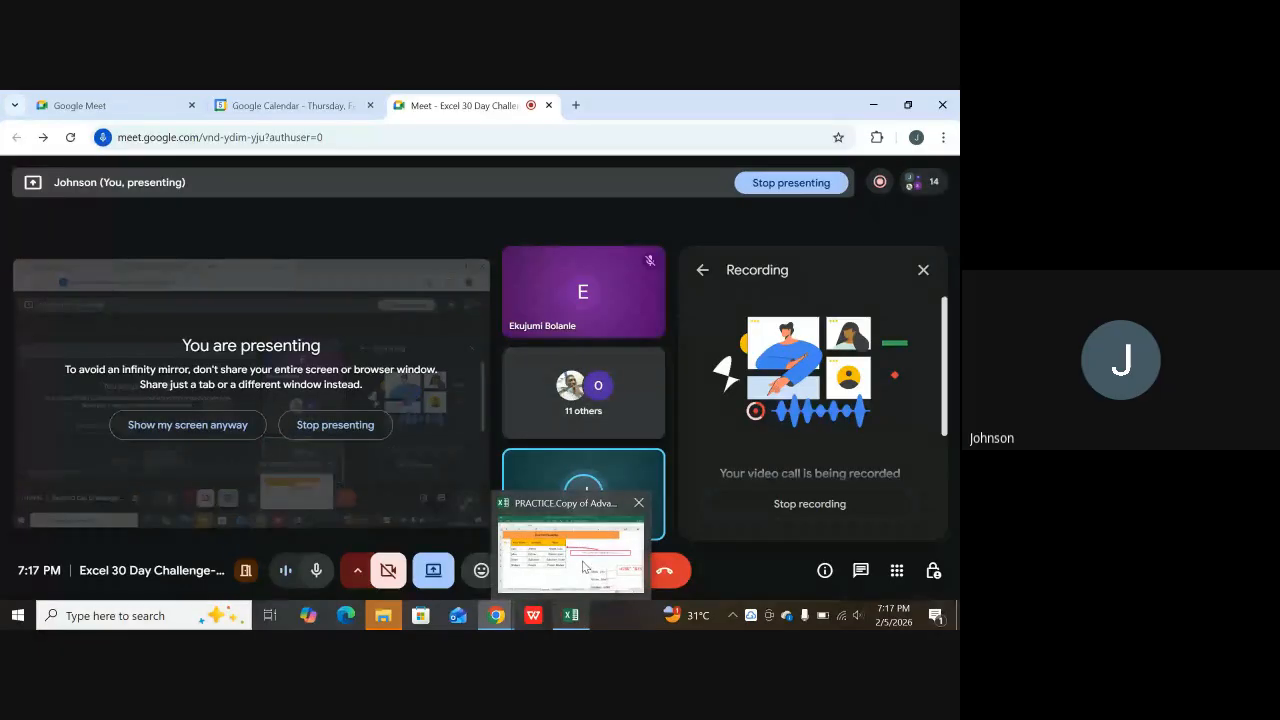
left_click(585, 567)
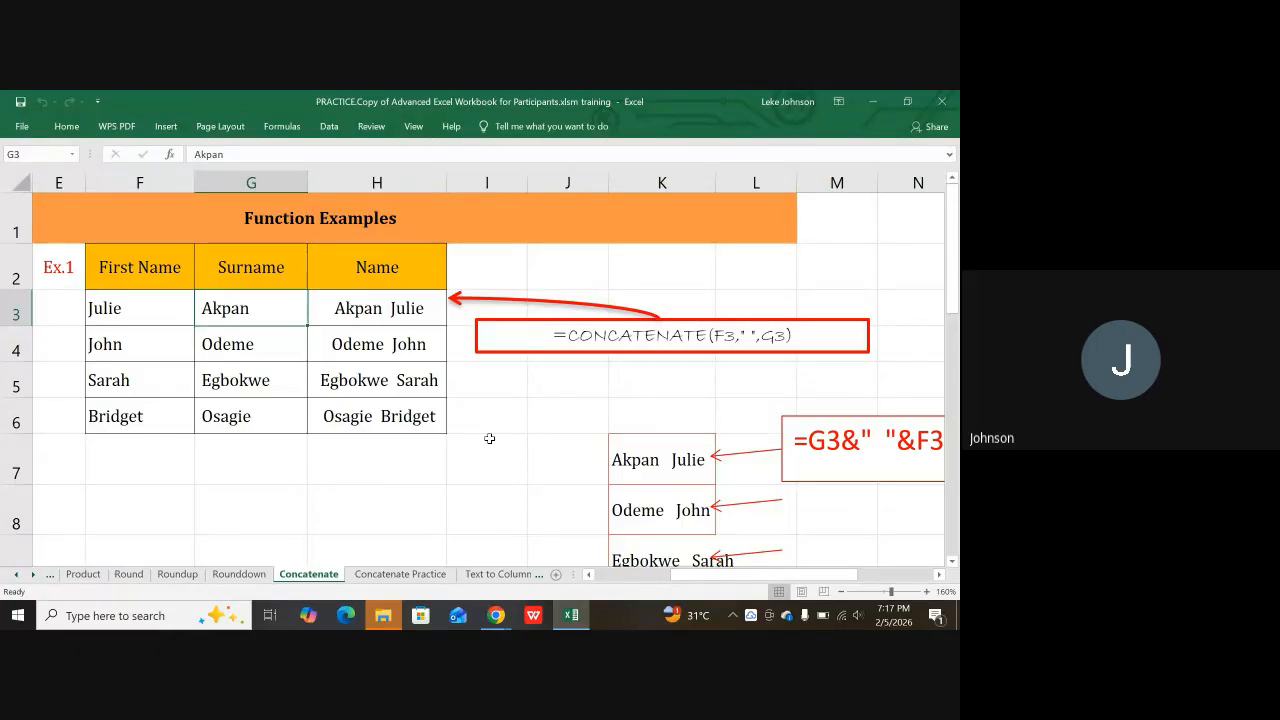
Step: Type a new first name in F7 and surname in G7, then select H7's joined name
left_click(375, 474)
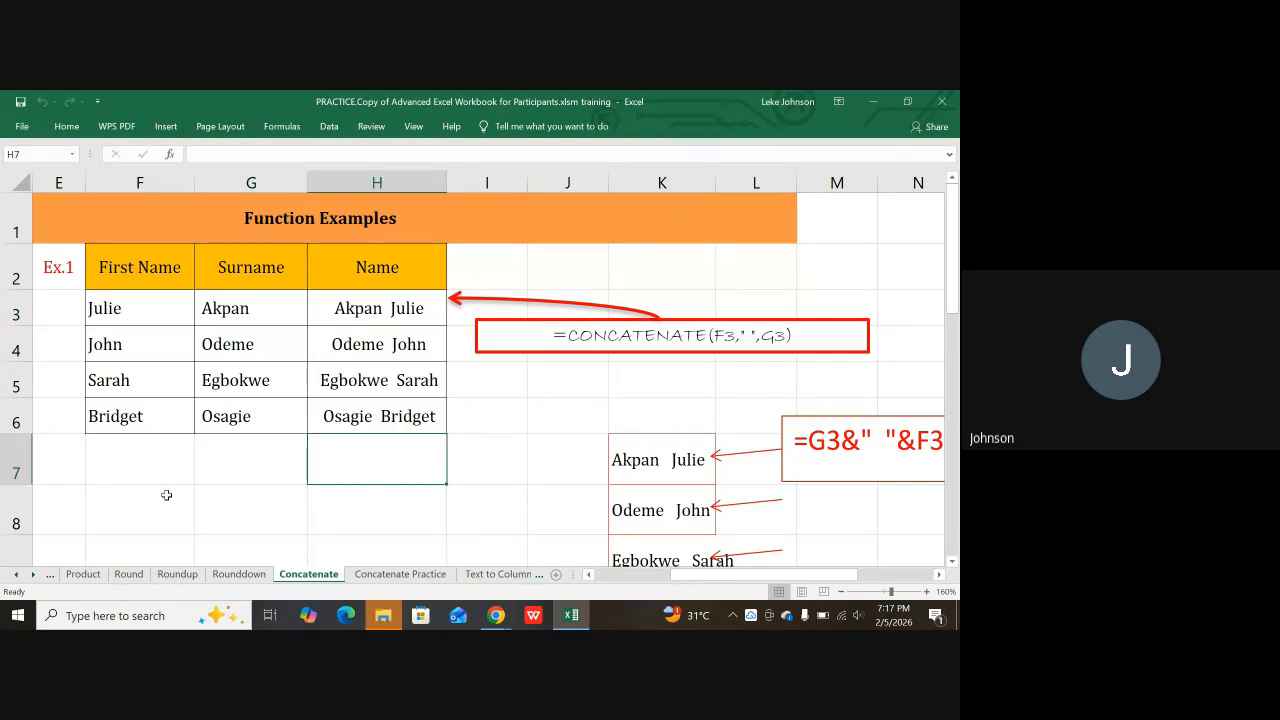
left_click(161, 462)
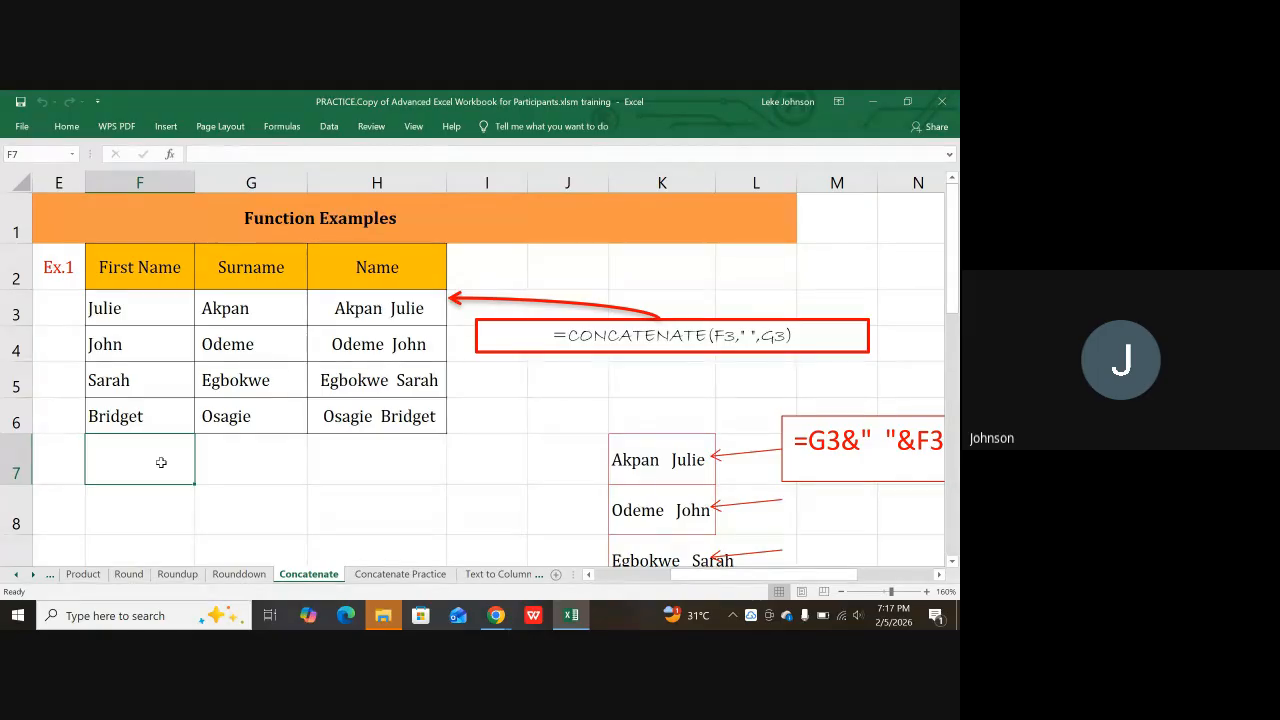
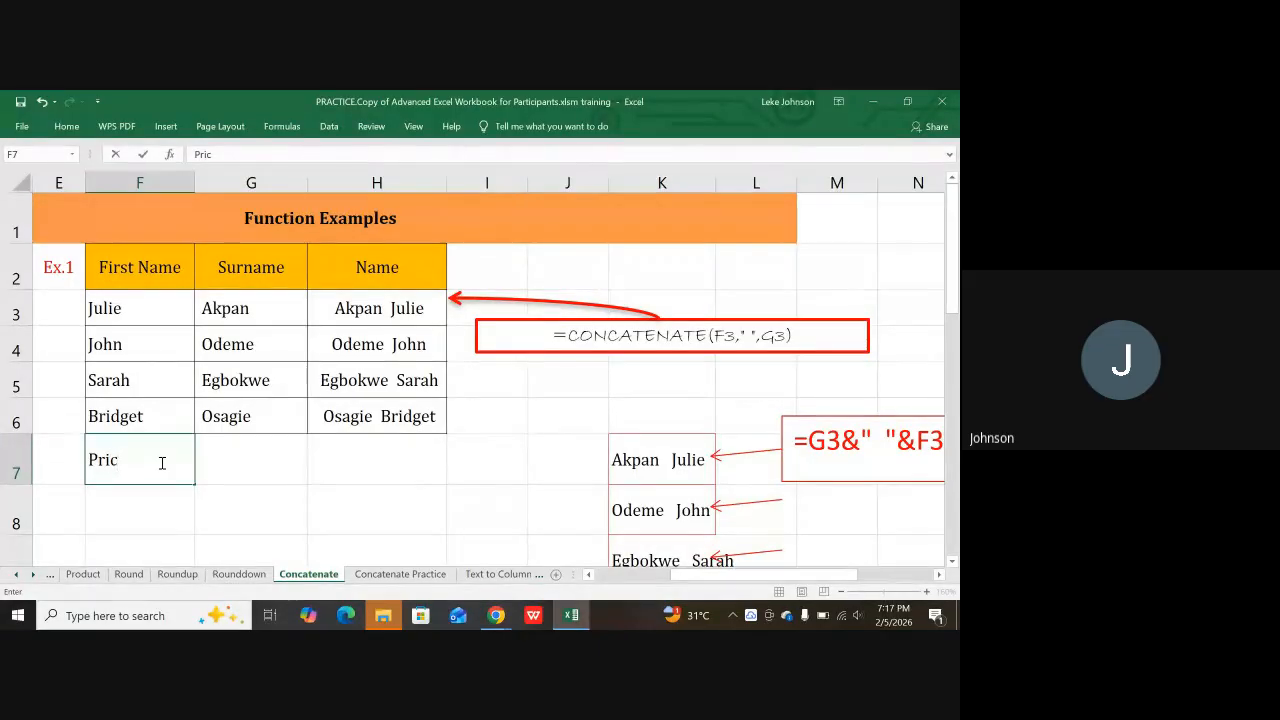
key("Tab")
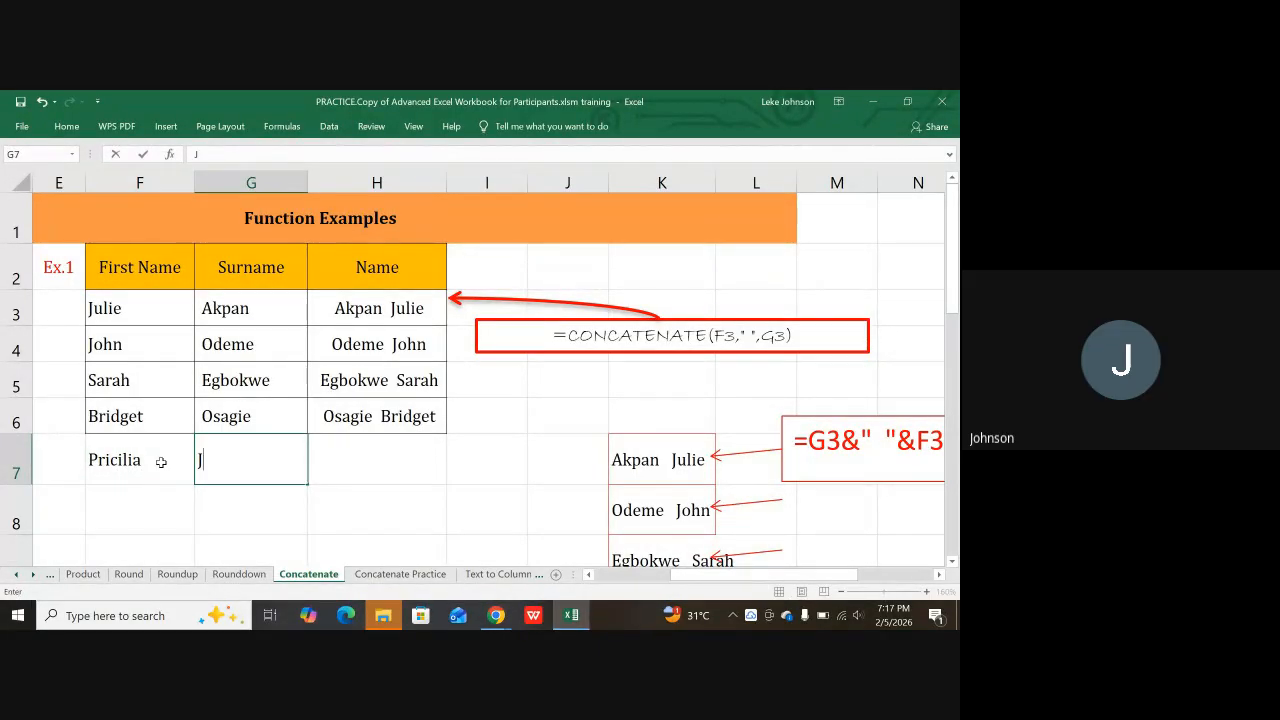
left_click(388, 472)
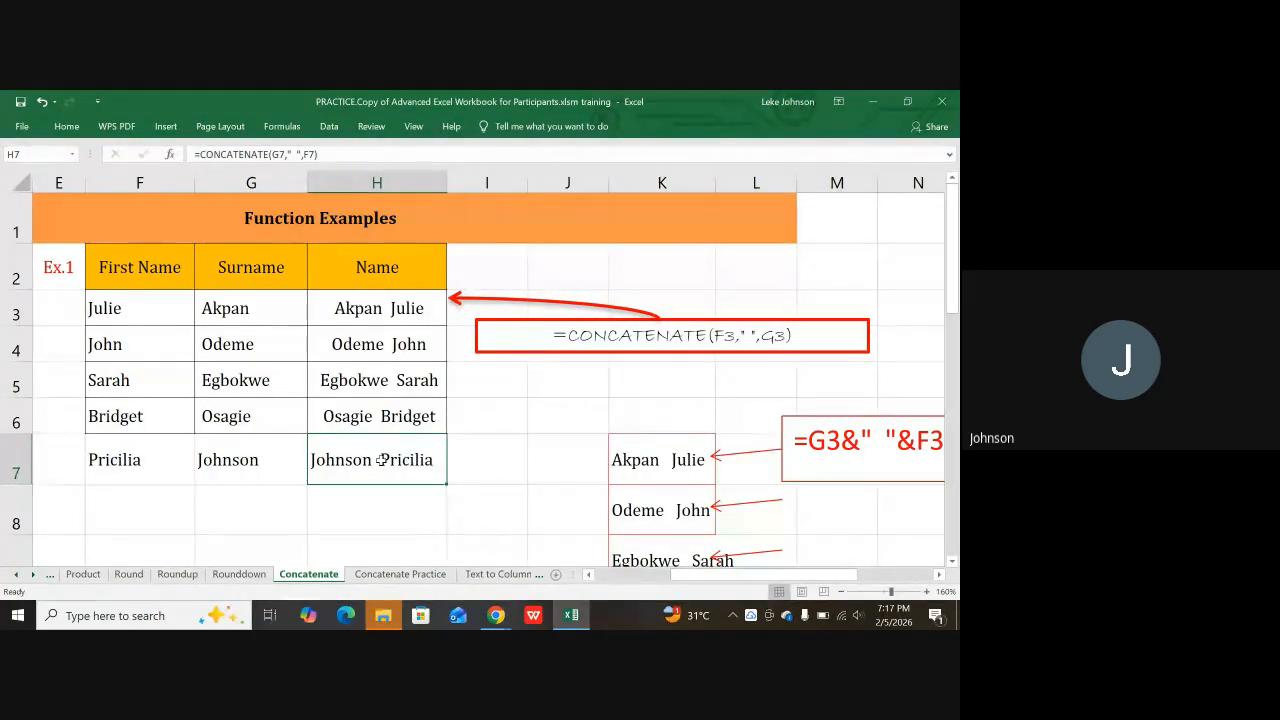
Step: Replace H7's formula with =CONCATENATE(F7," ",G7) so it joins first name then surname
key("Delete")
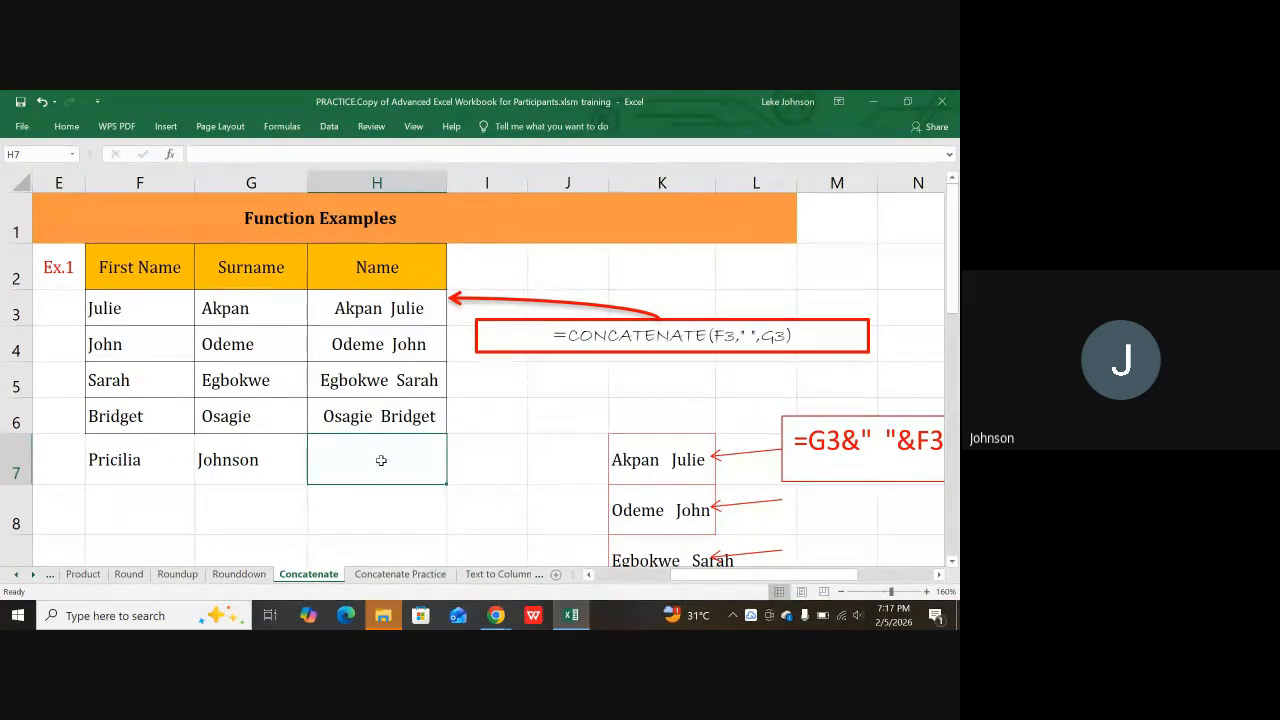
type("=")
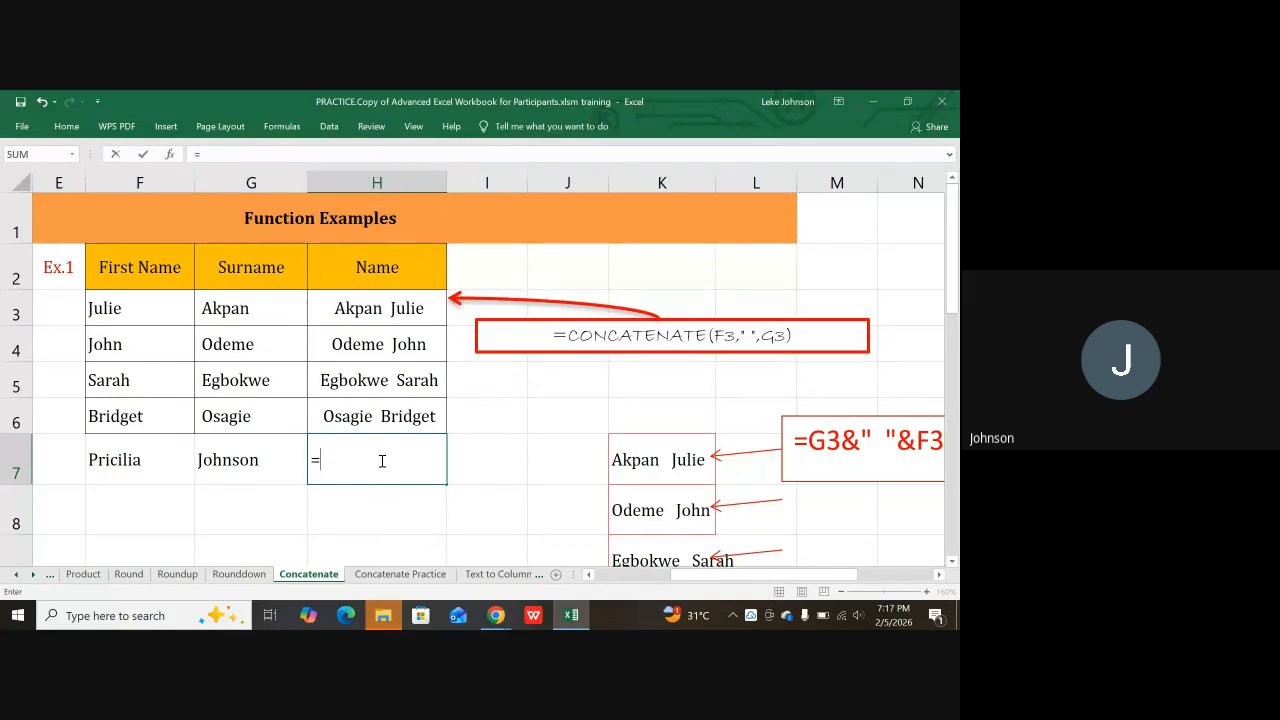
type("con")
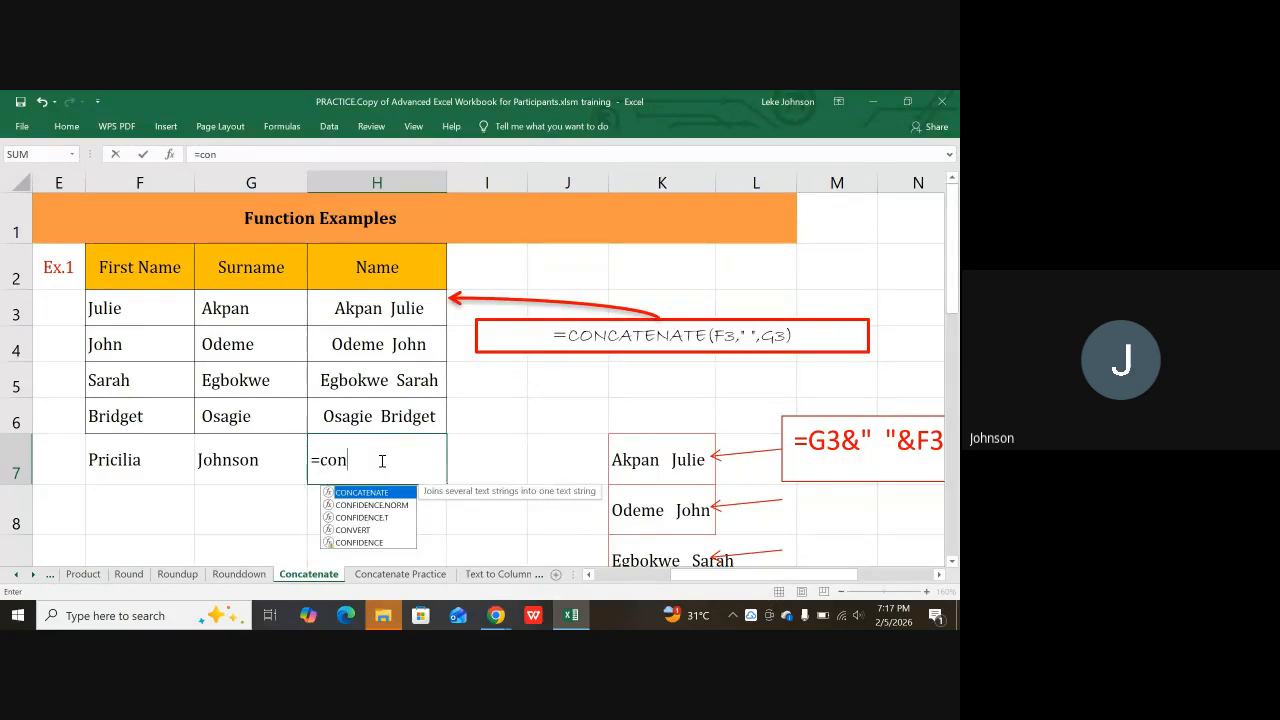
type("ca")
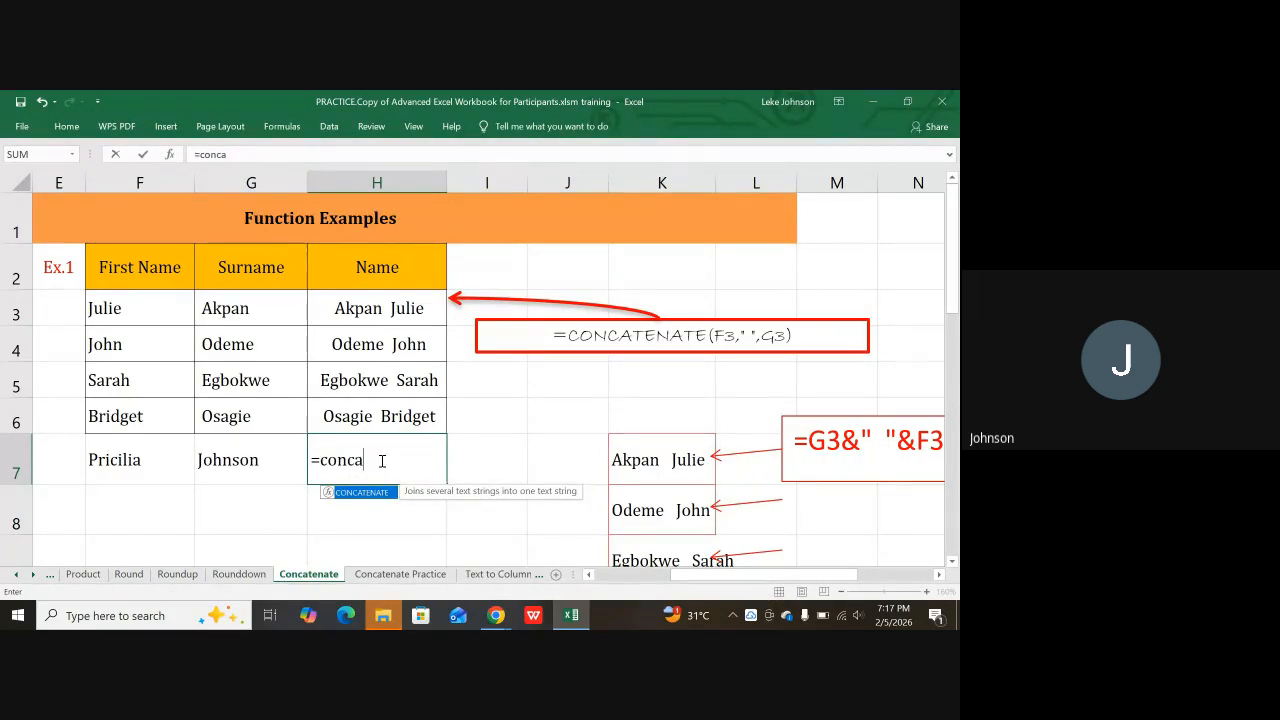
type("tenate(")
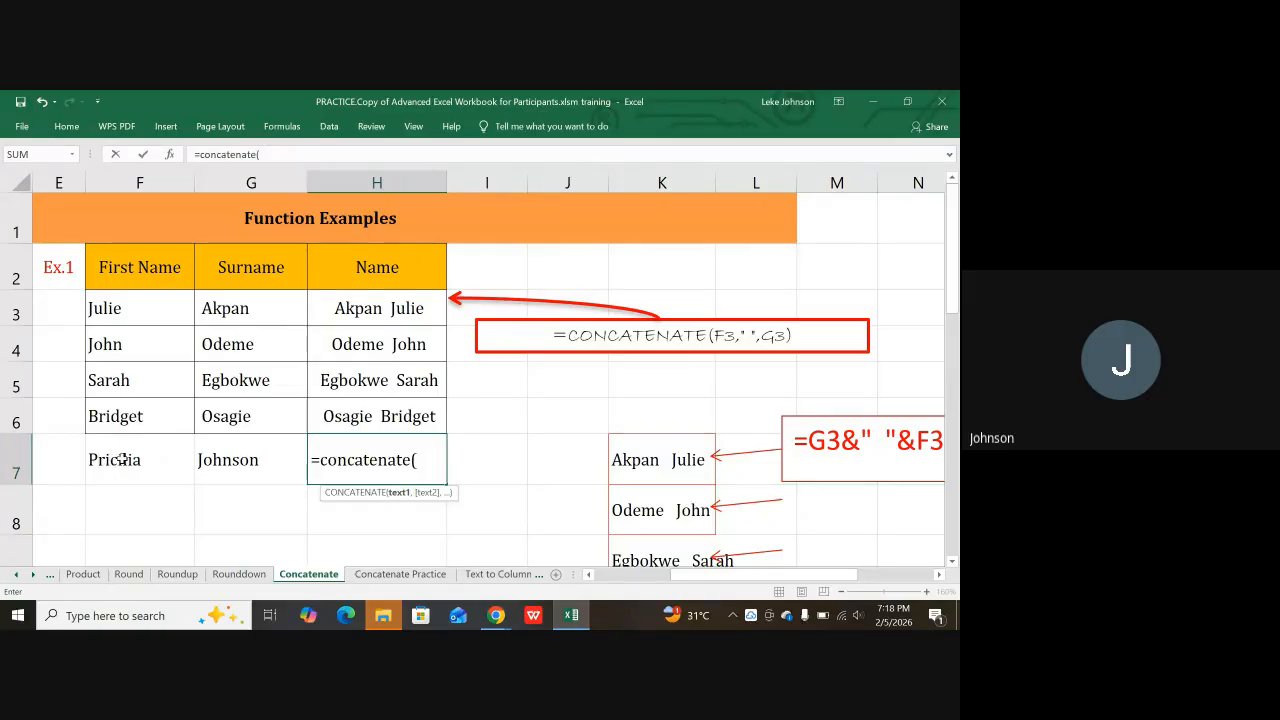
left_click(116, 460)
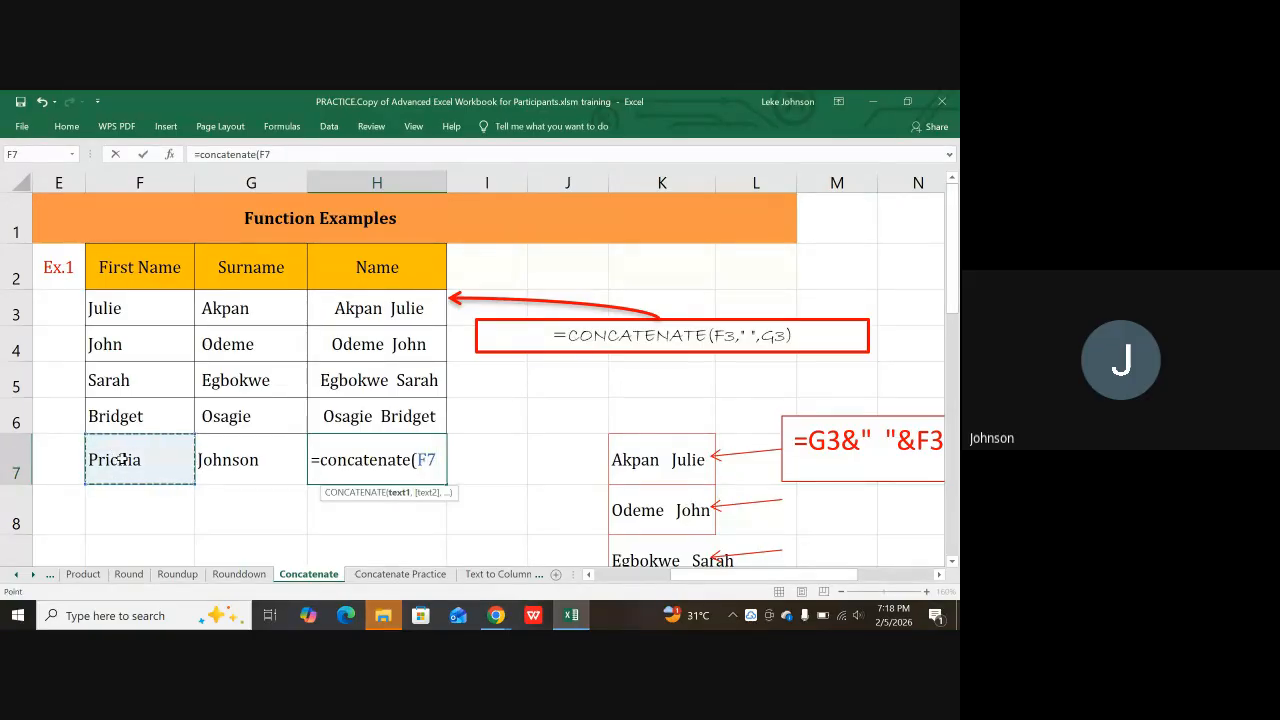
type(",")
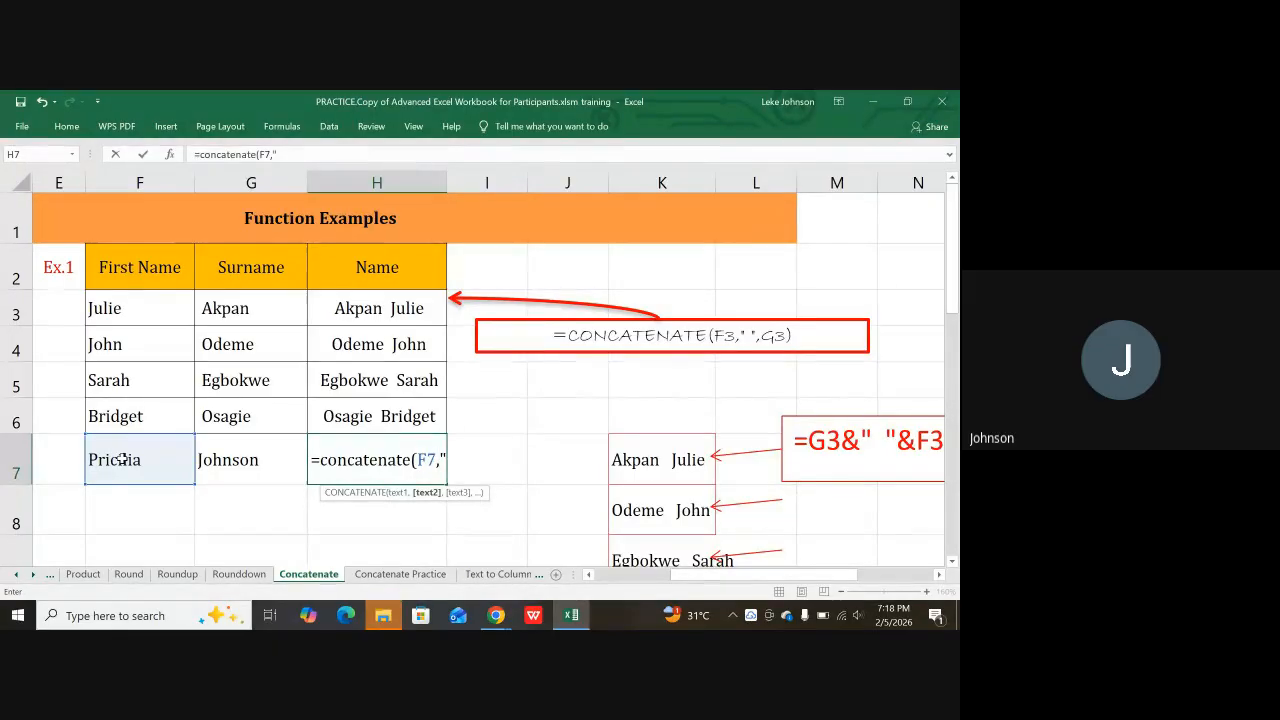
type("\"")
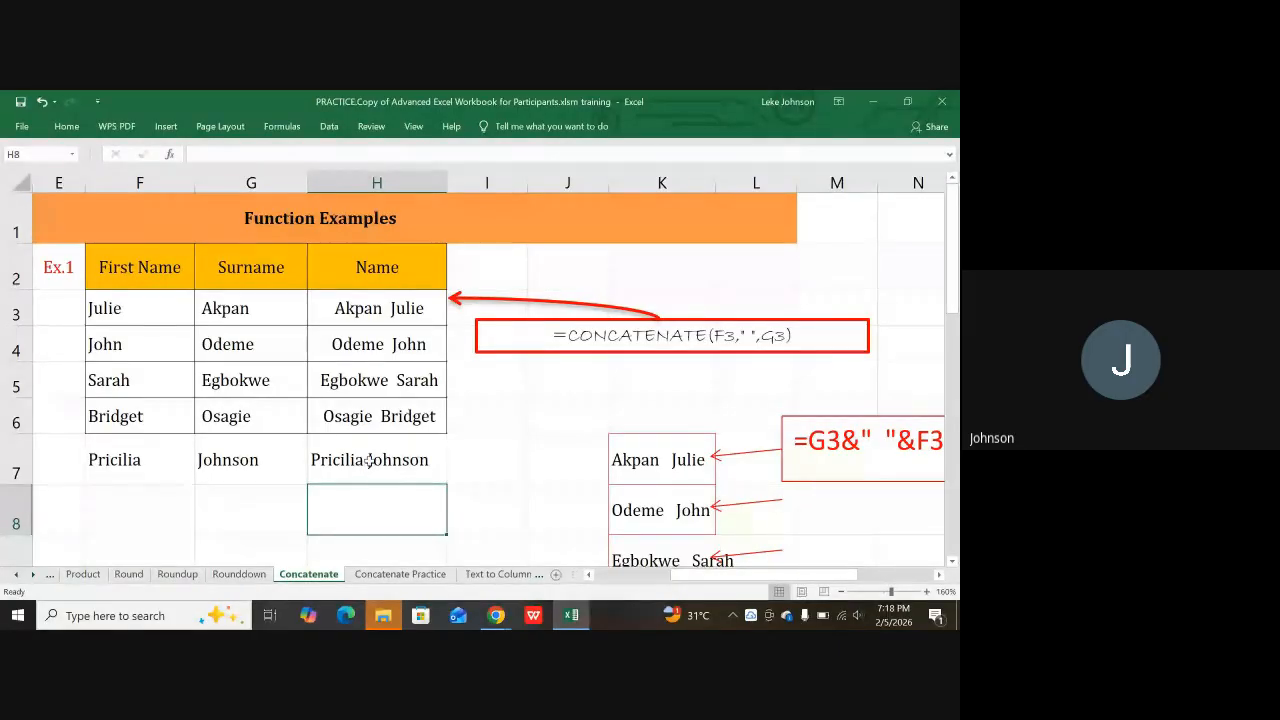
left_click(372, 457)
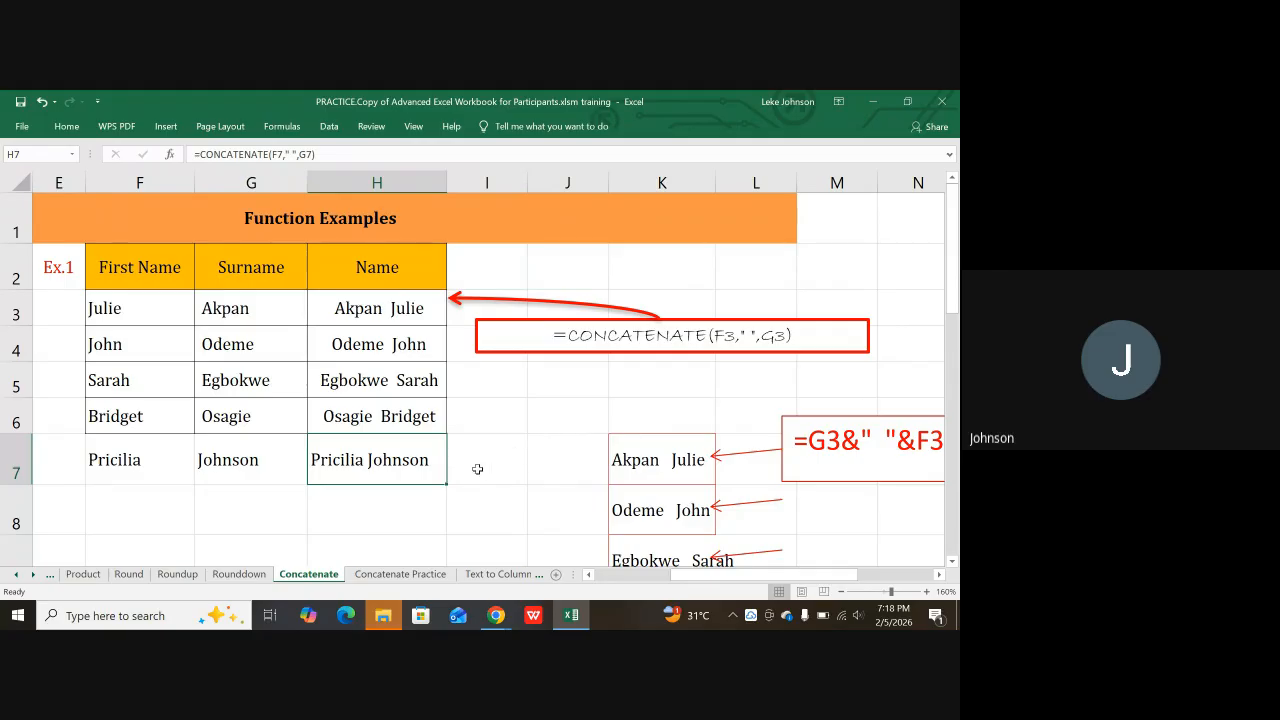
scroll(450, 471, "down", 1)
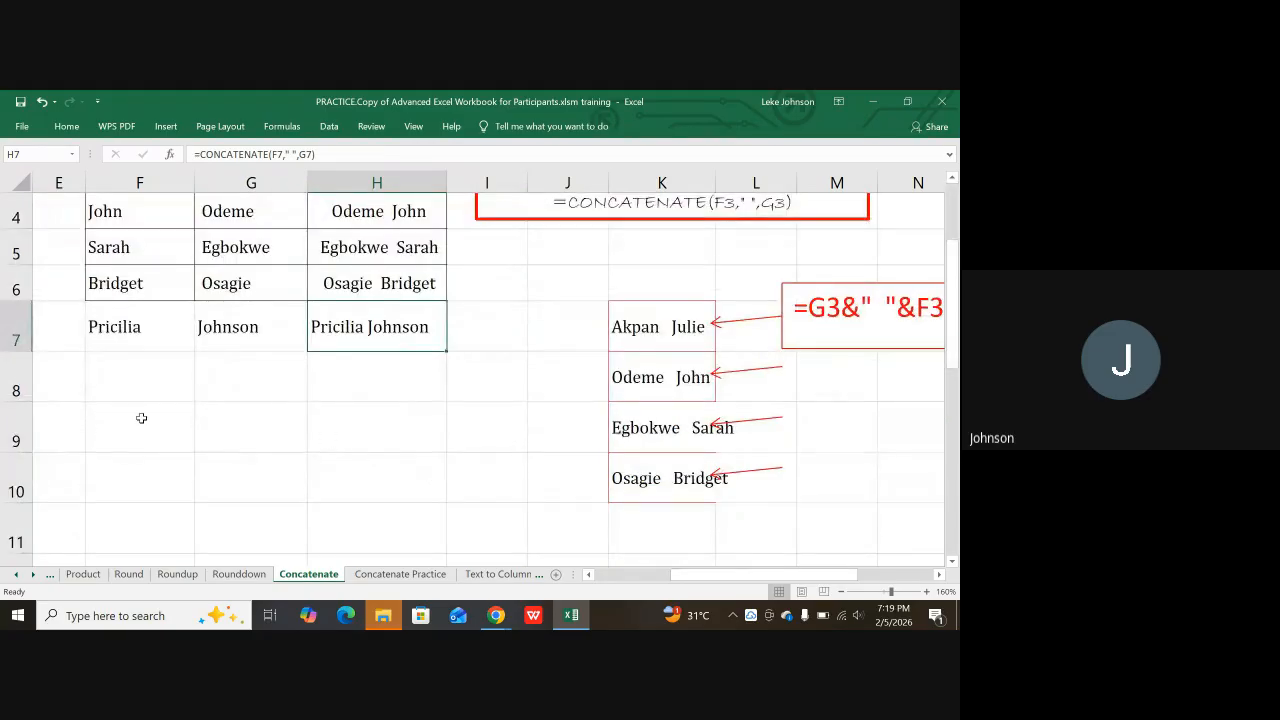
Step: Enter three name parts into E8, F8 and G8, and fill H8's formula down
left_click(69, 384)
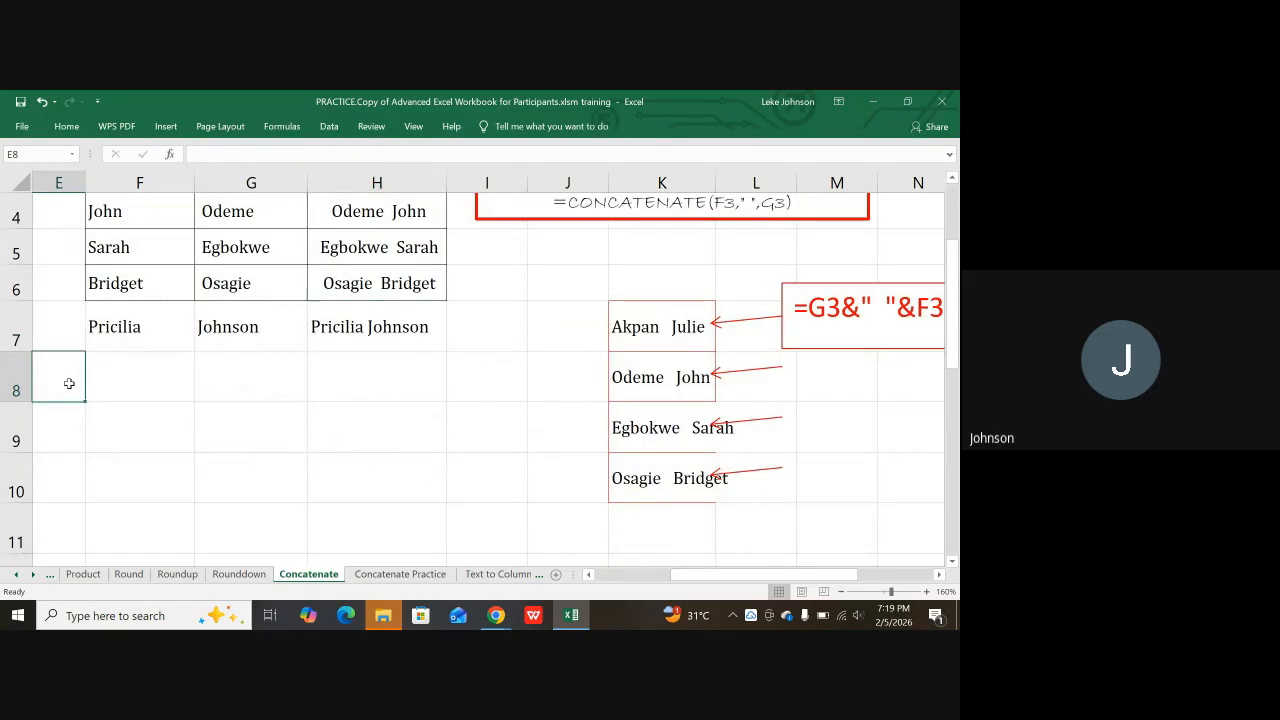
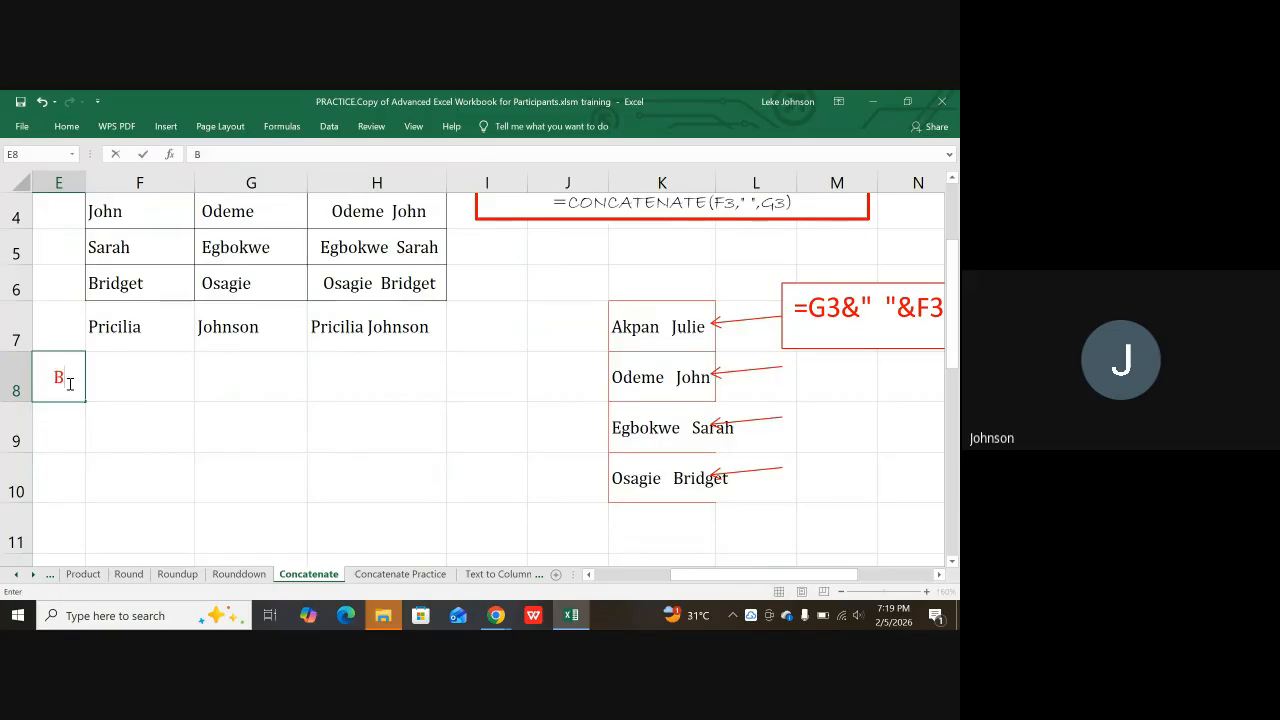
key("Tab")
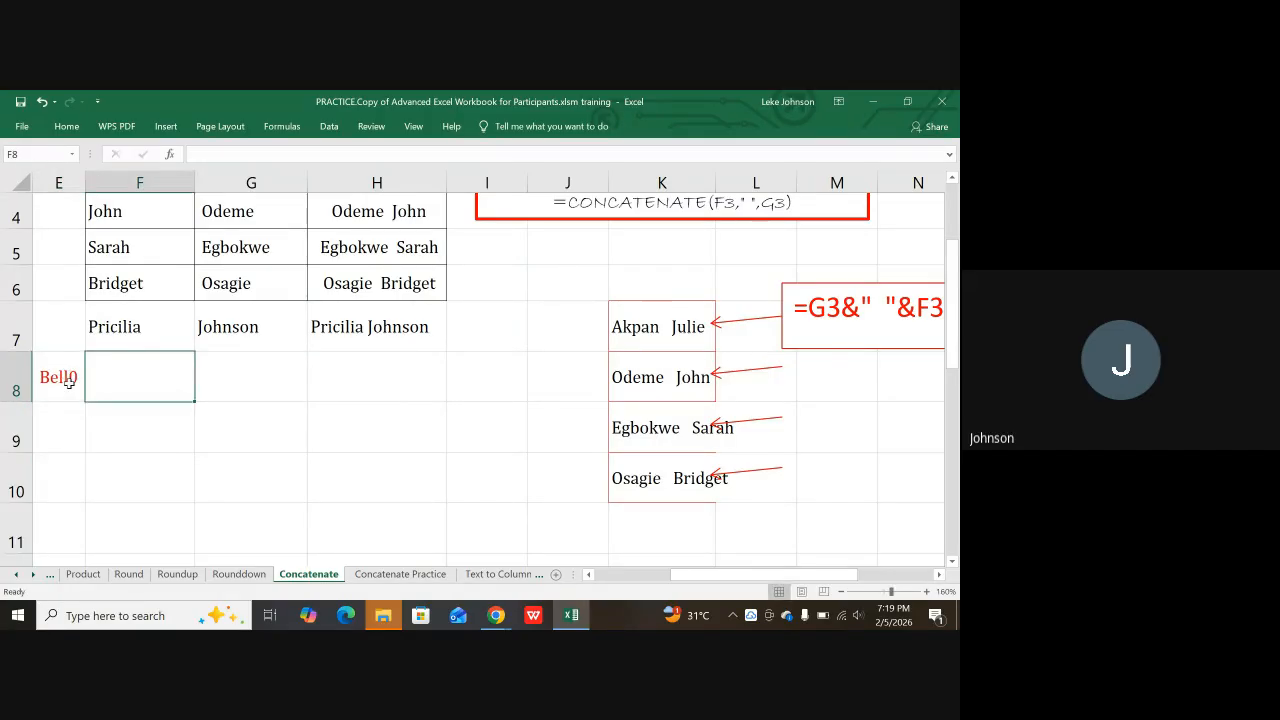
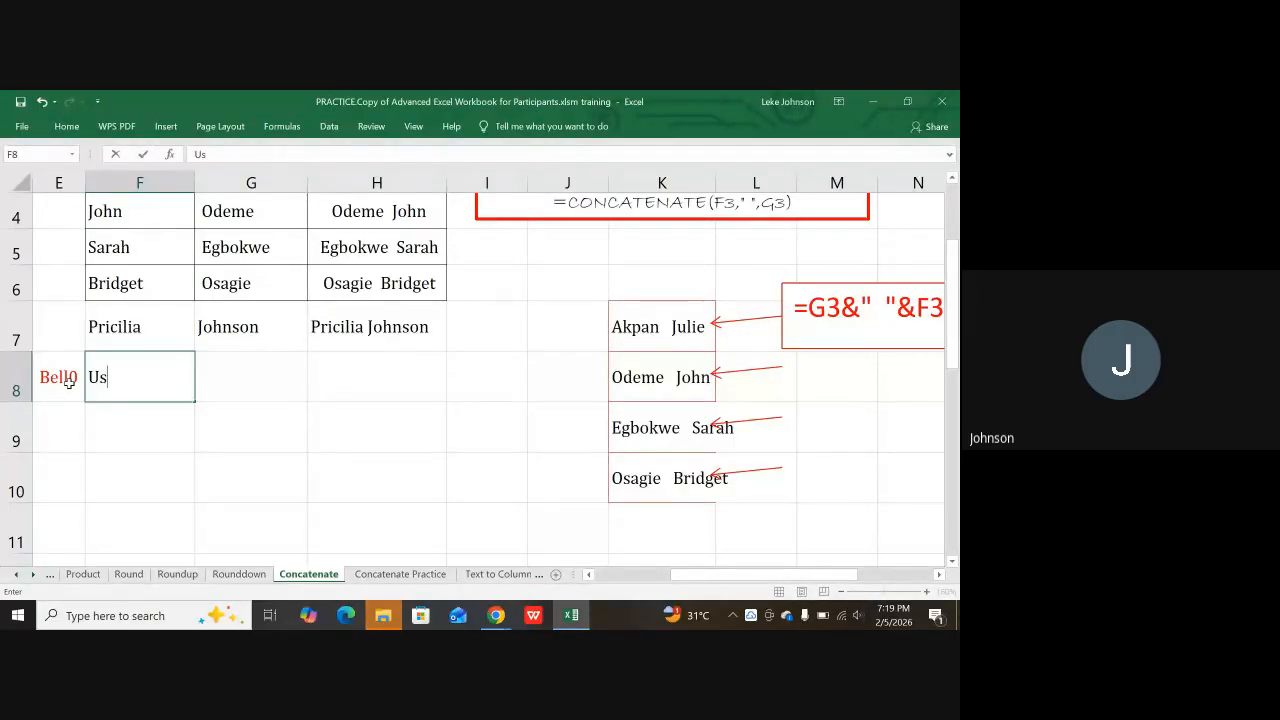
key("Tab")
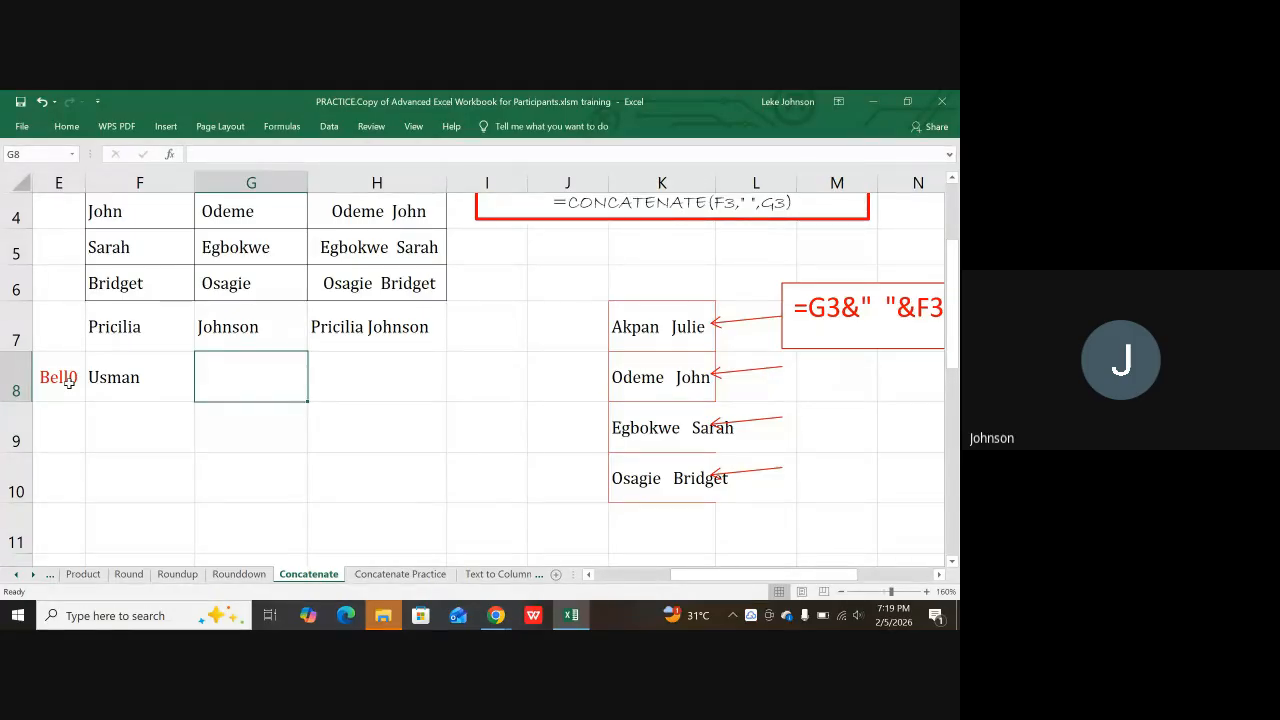
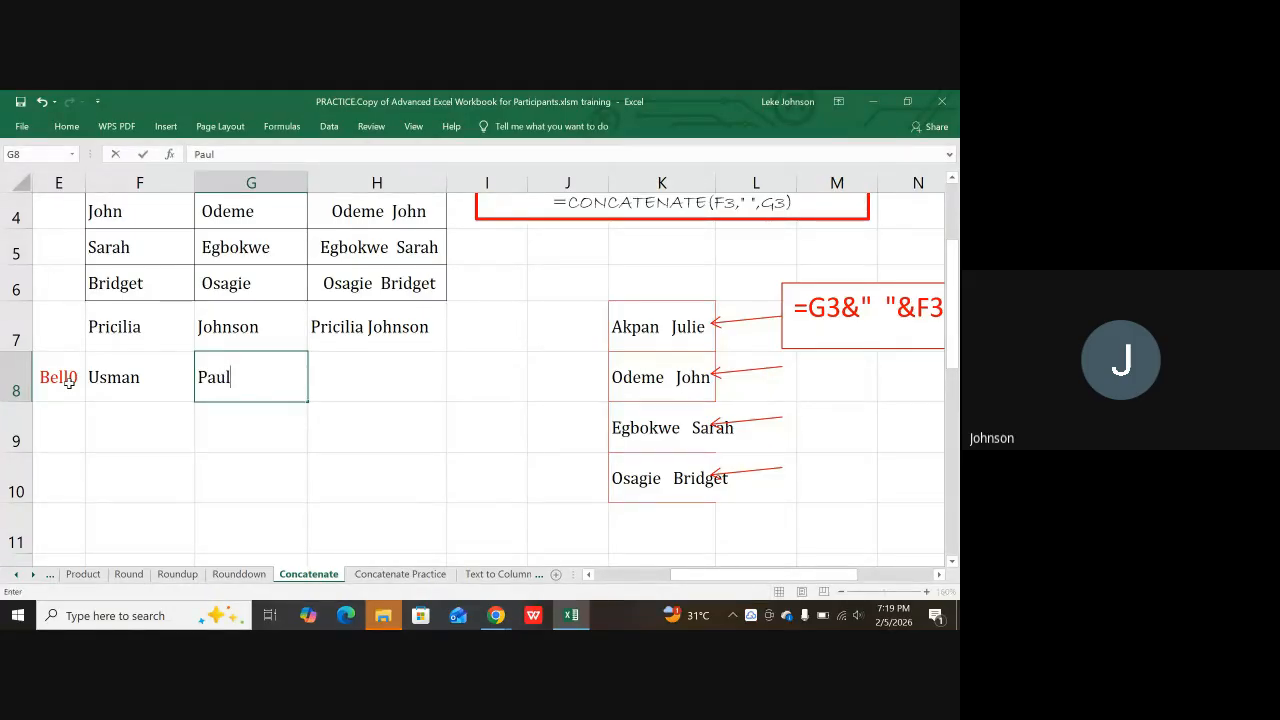
key("Tab")
key("ctrl+d")
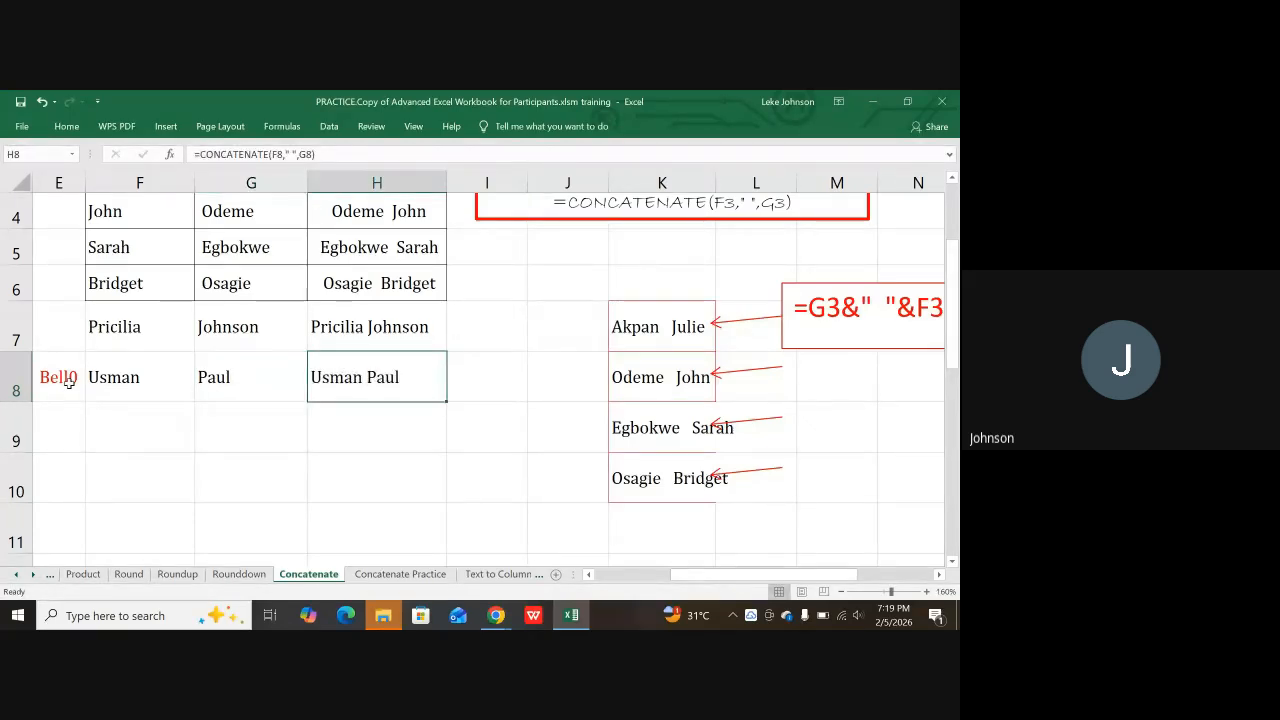
Step: Rewrite H8 as =concatenate(E8," ",F8," ",G8) to join all three name parts
key("Delete")
type("=")
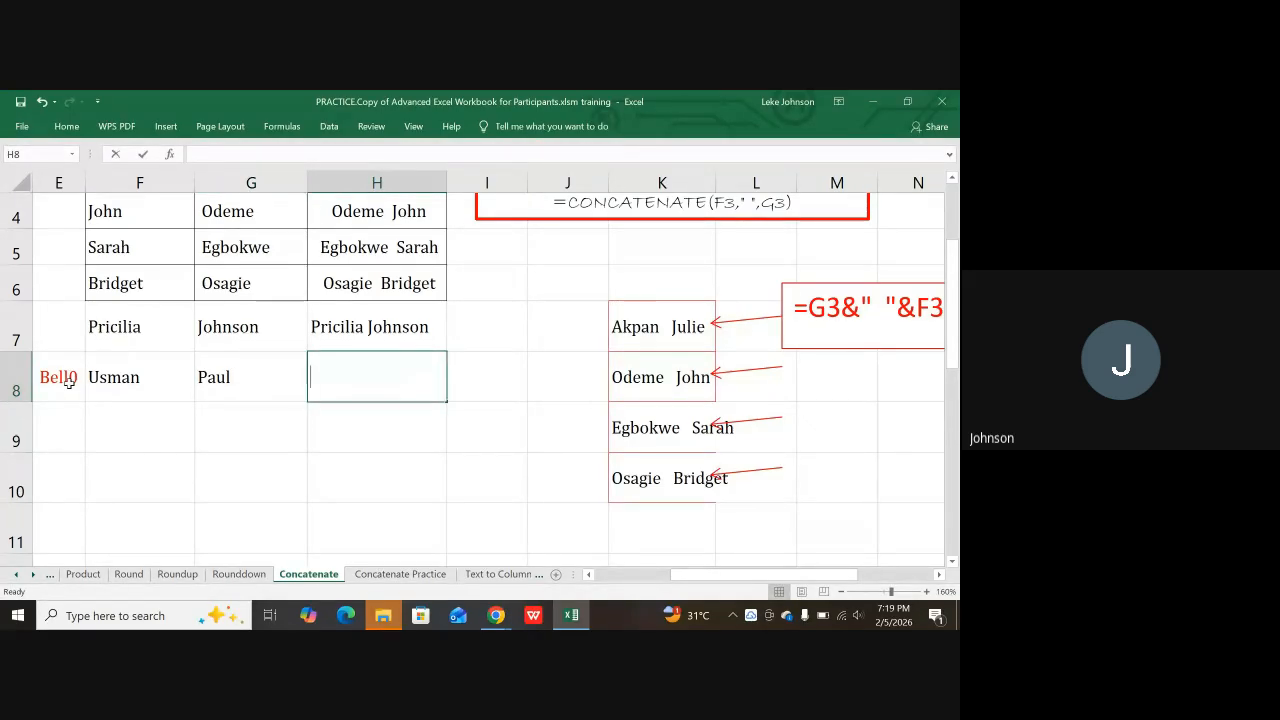
type("con")
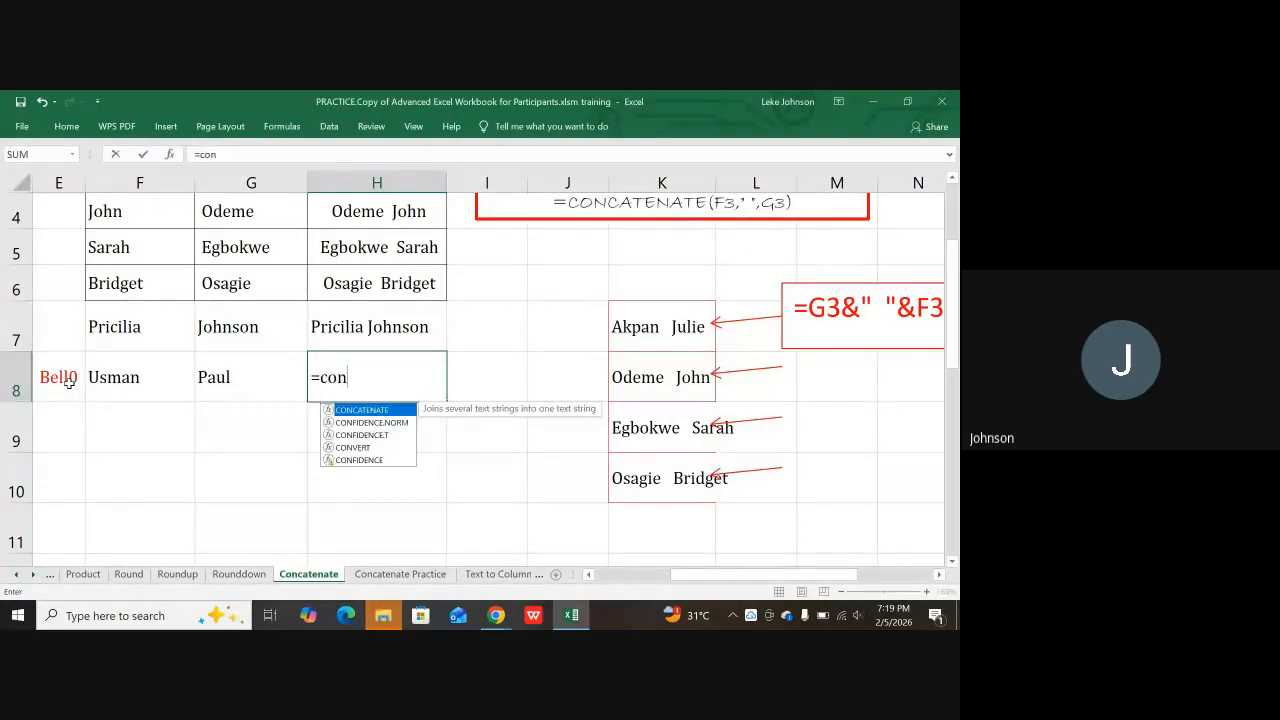
type("cate")
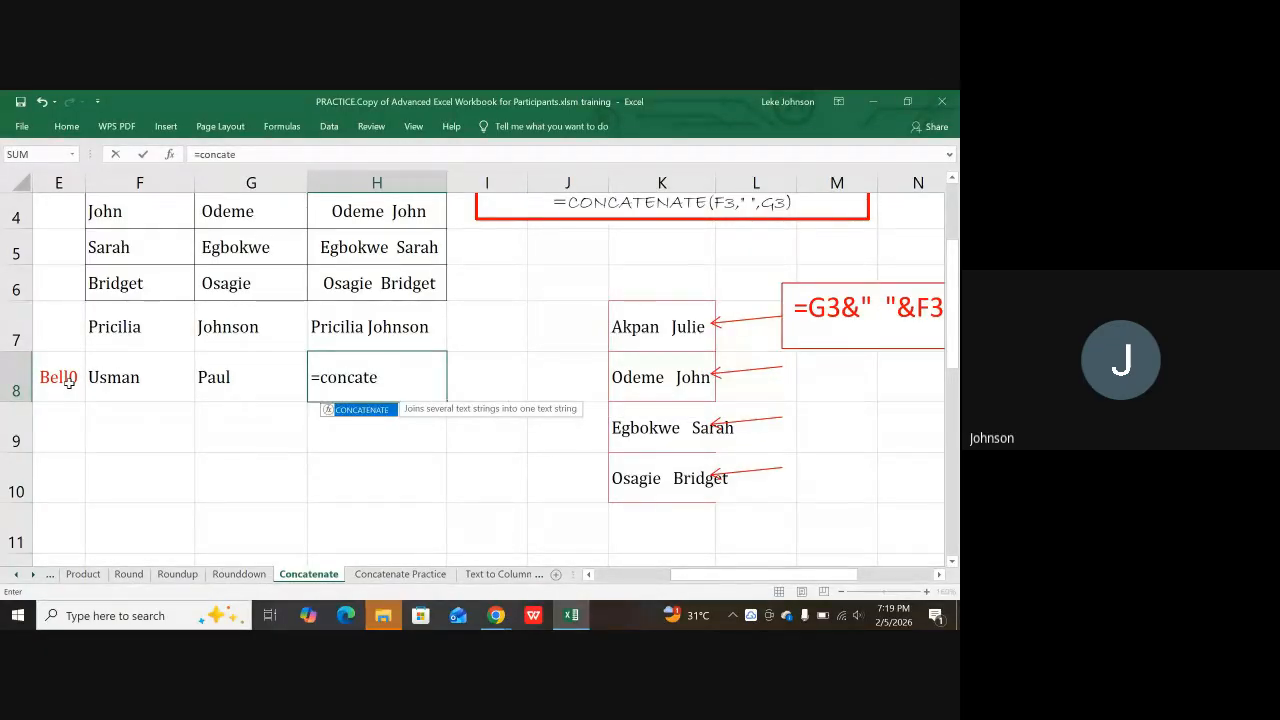
type("na")
type("te(")
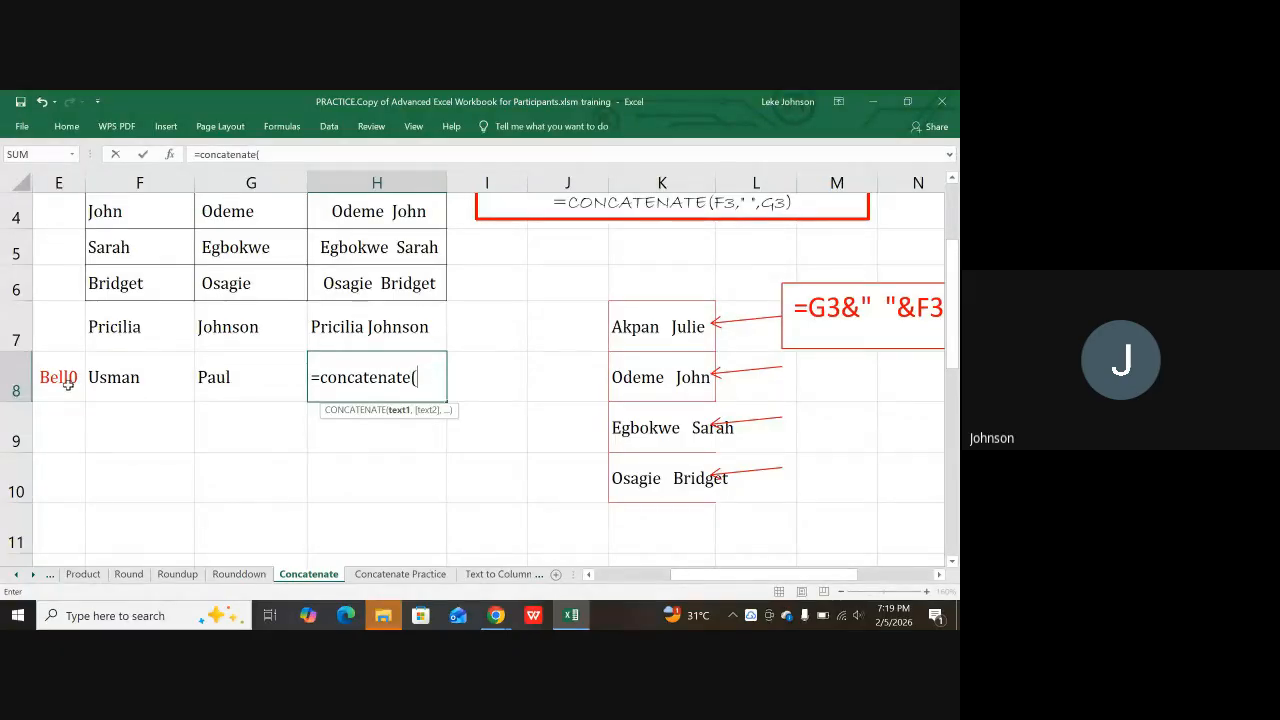
left_click(54, 380)
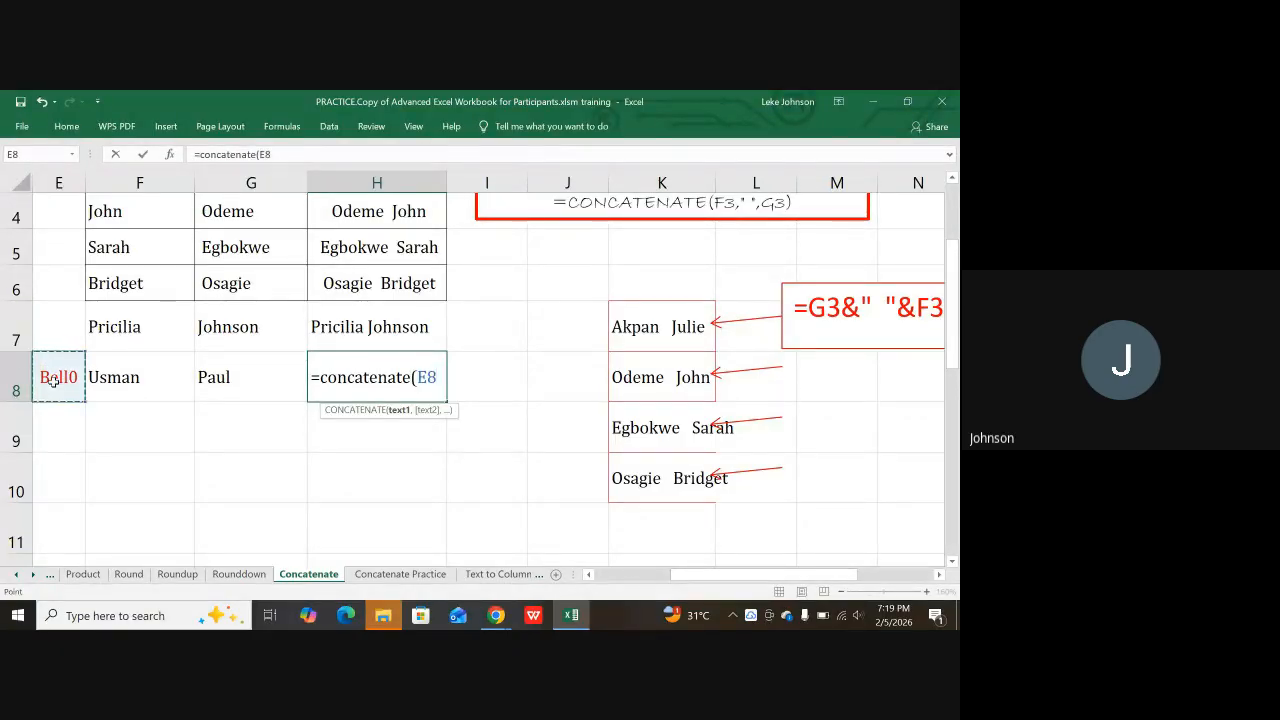
type(",\"")
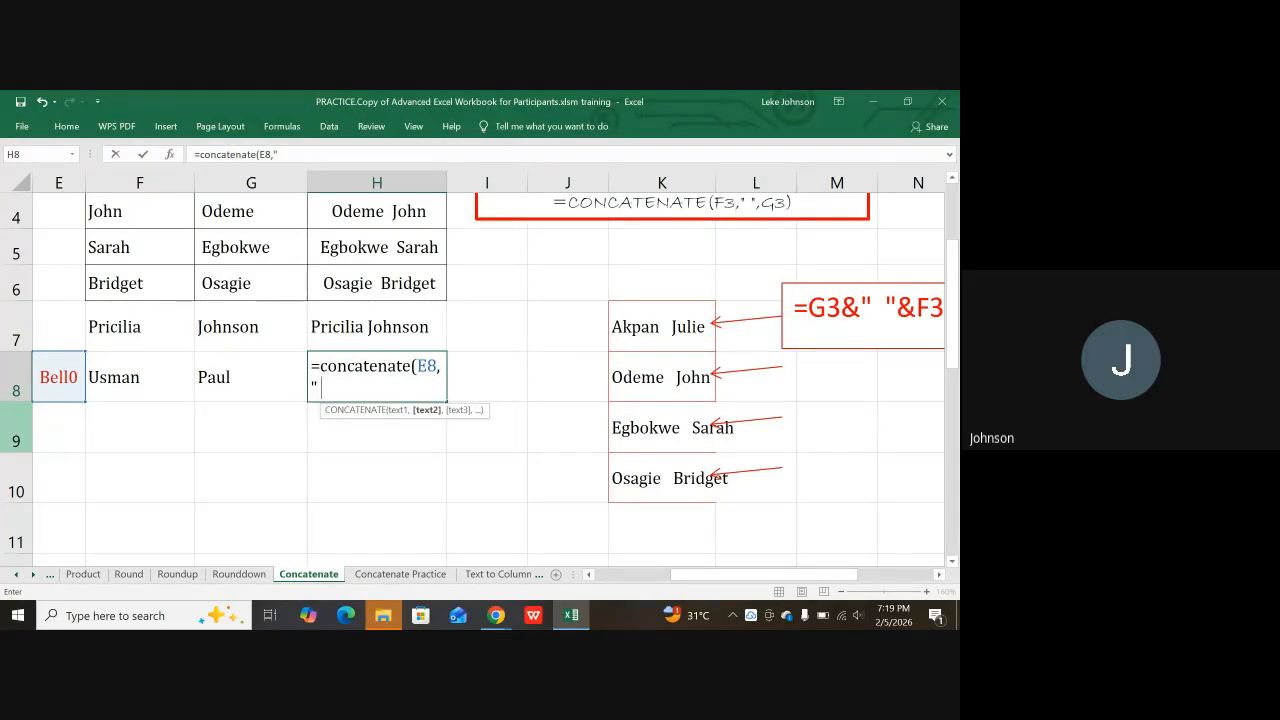
type("\",")
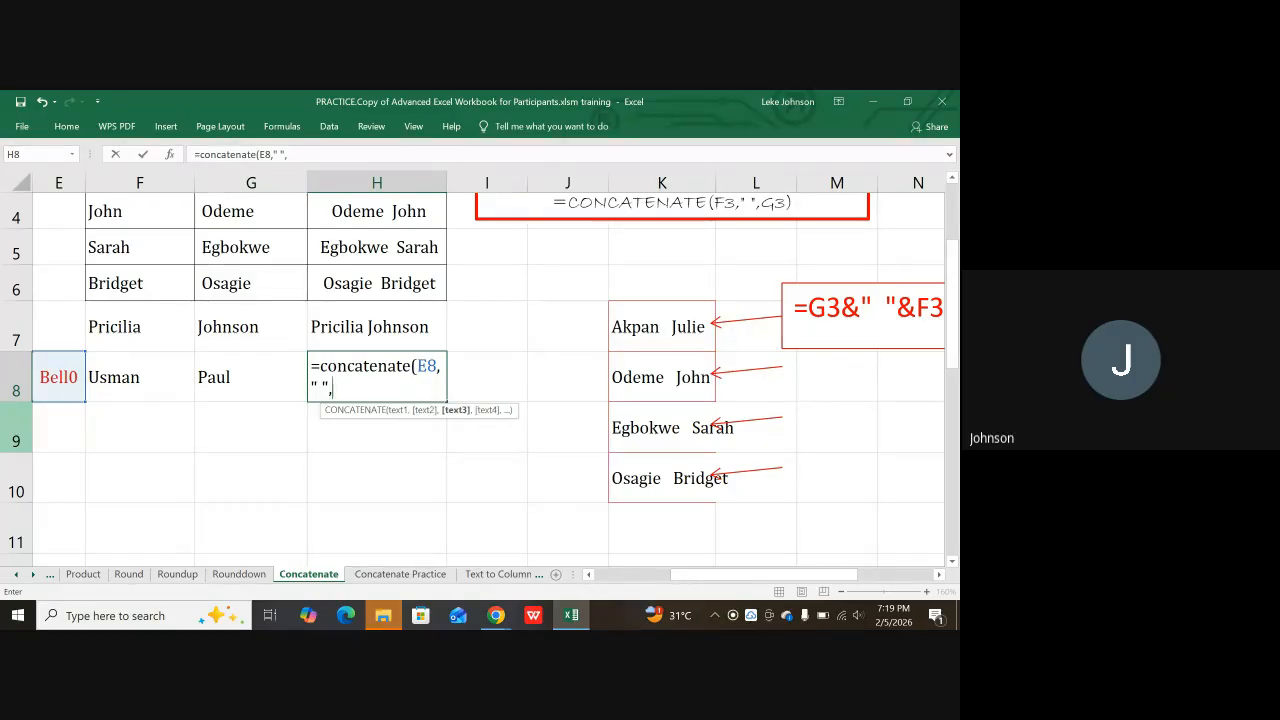
left_click(124, 378)
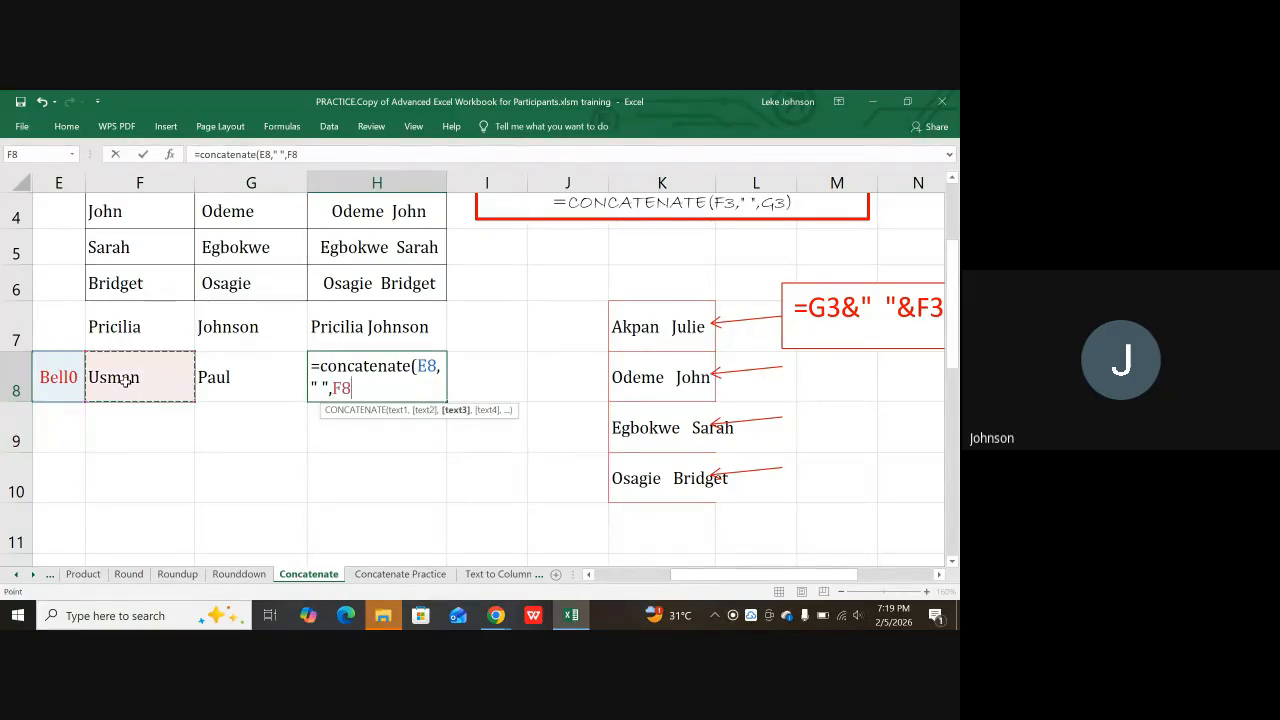
type(",")
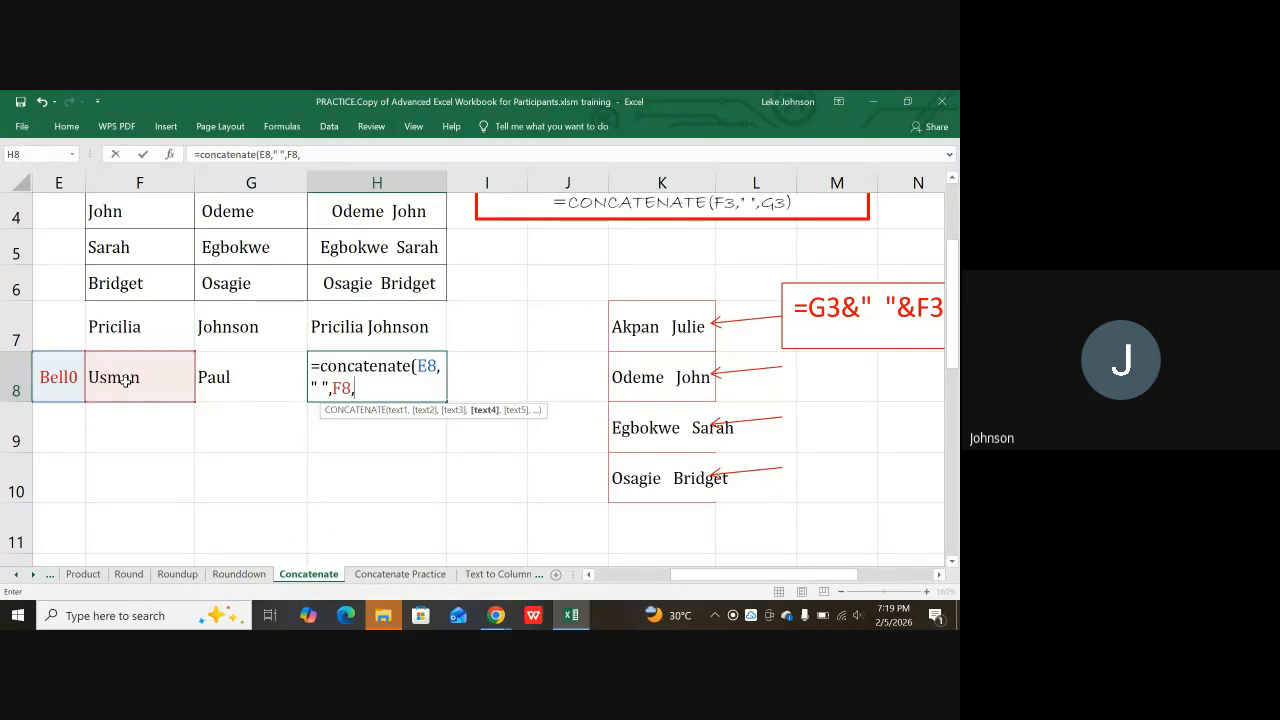
type("\" \",")
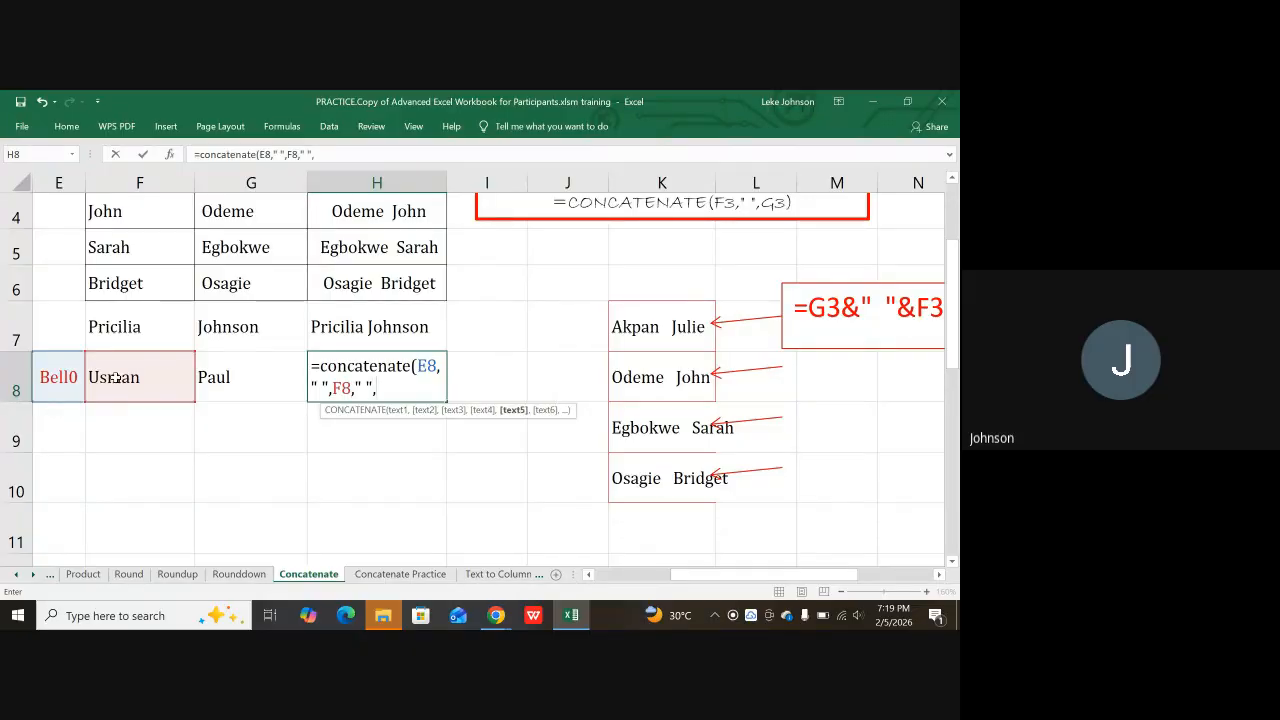
left_click(231, 376)
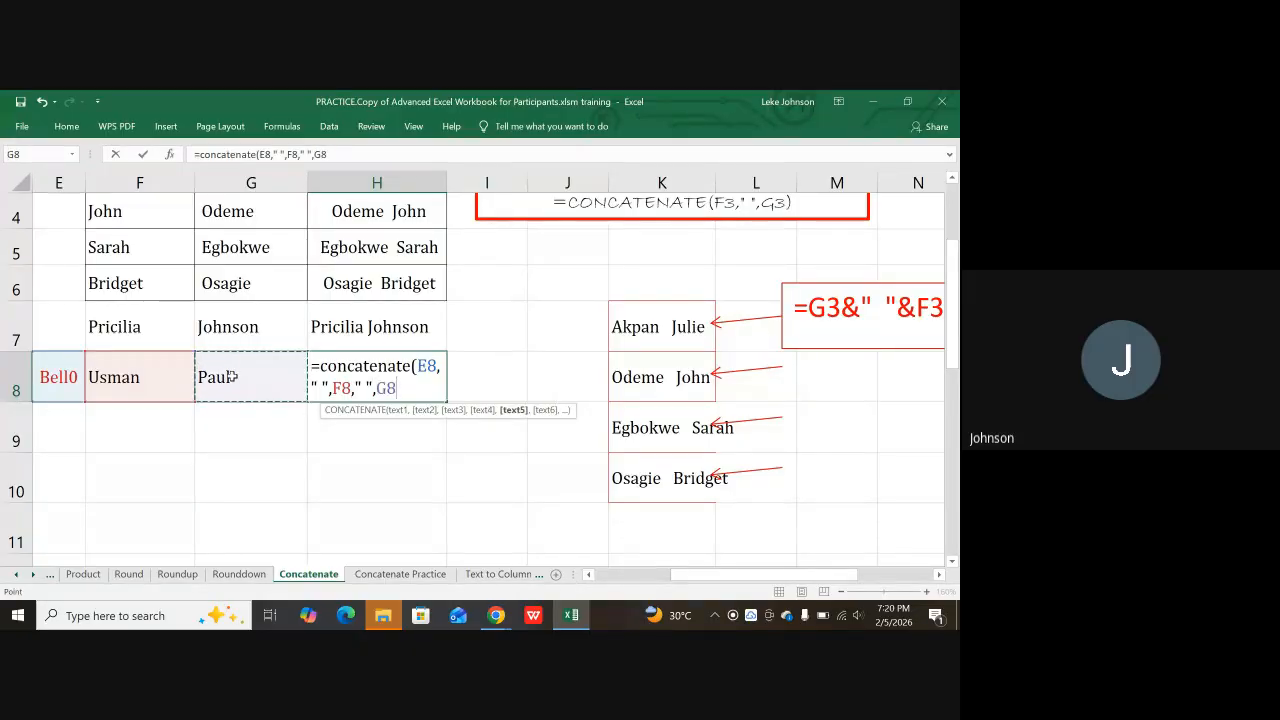
type(")")
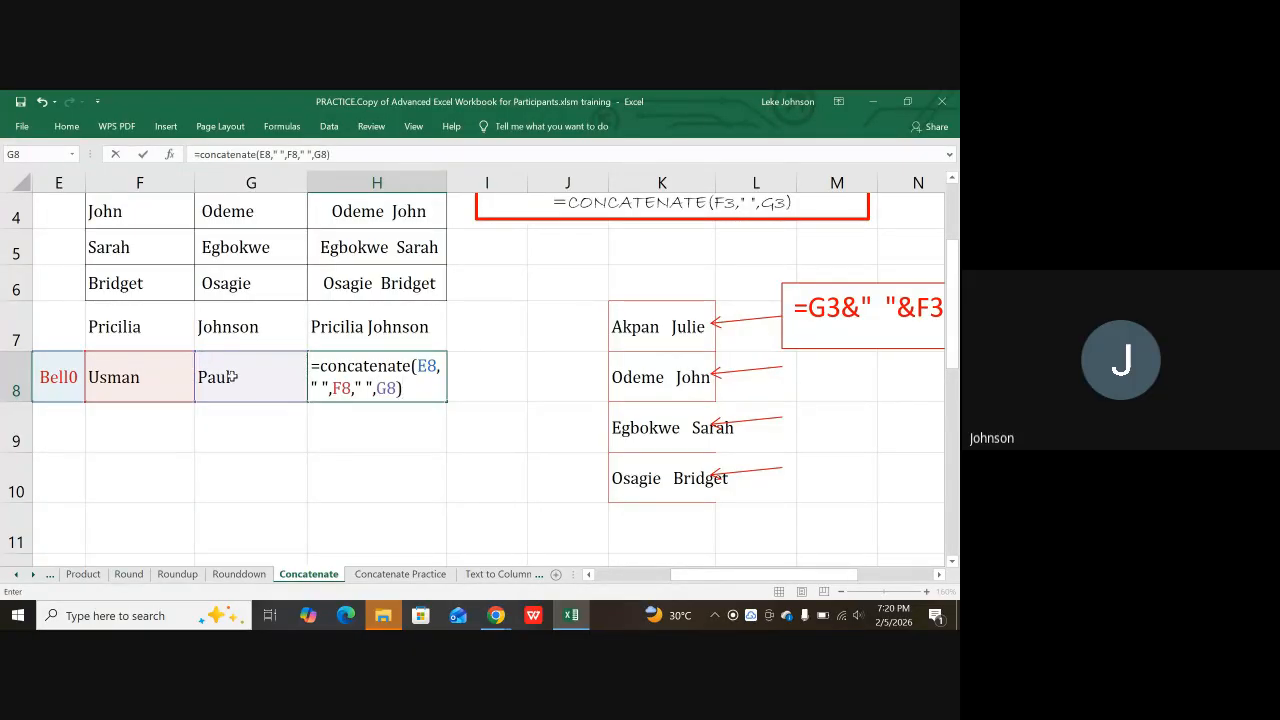
key("Return")
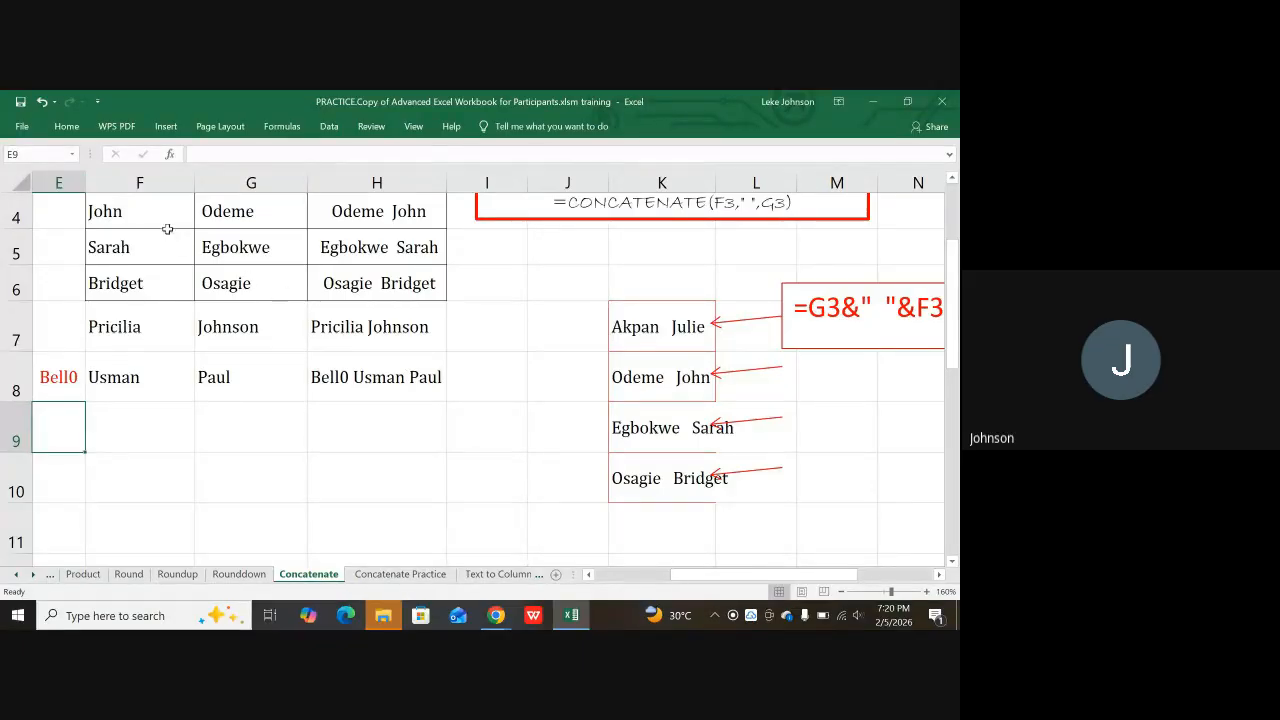
left_click(145, 179)
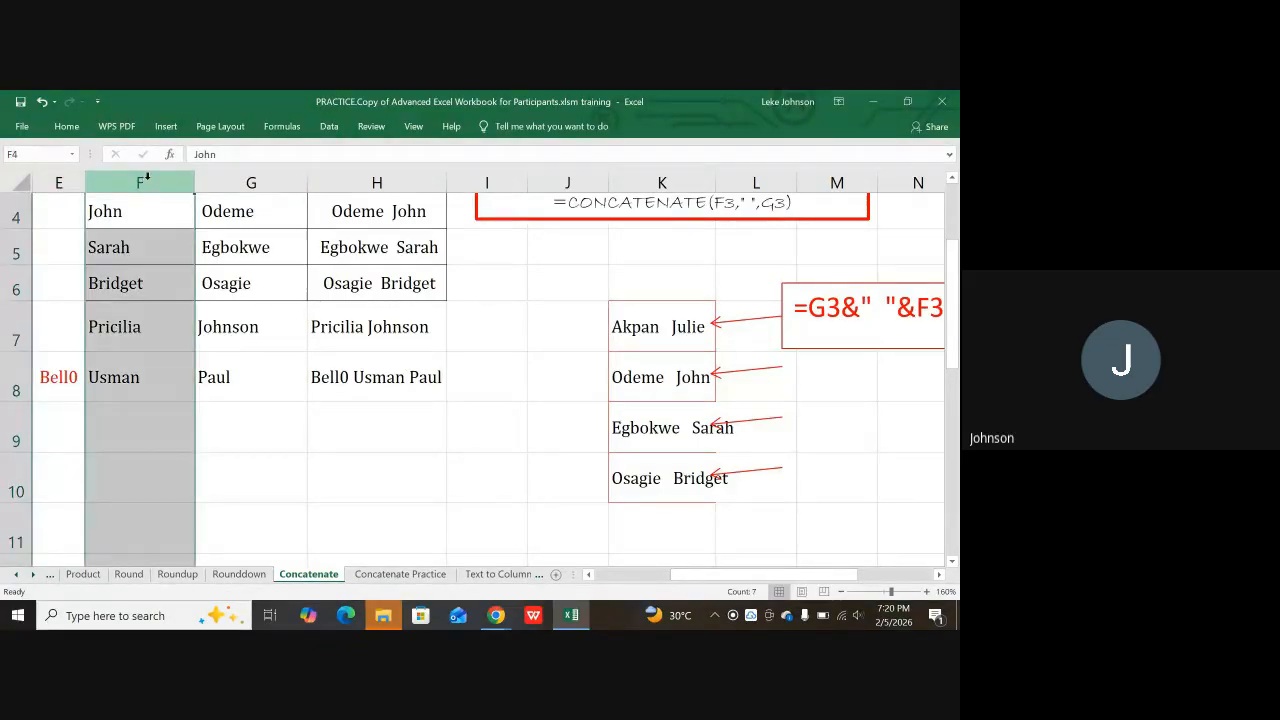
left_click(216, 178)
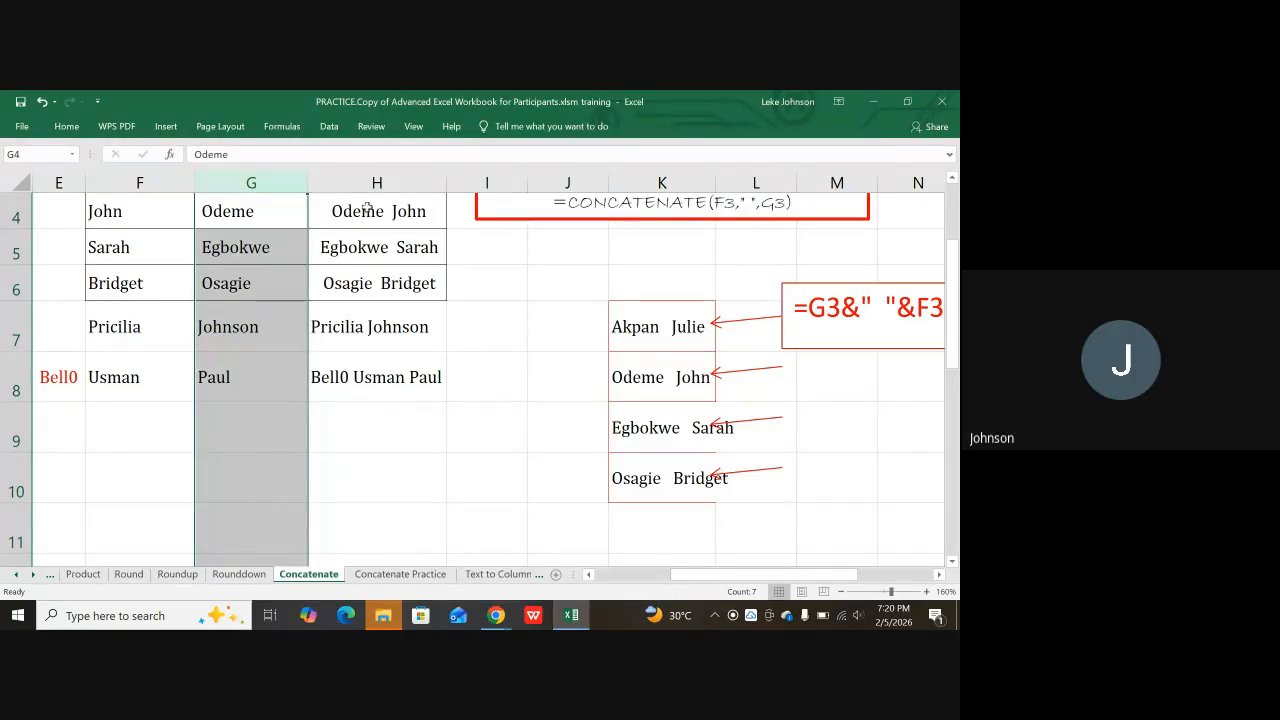
scroll(384, 220, "up", 1)
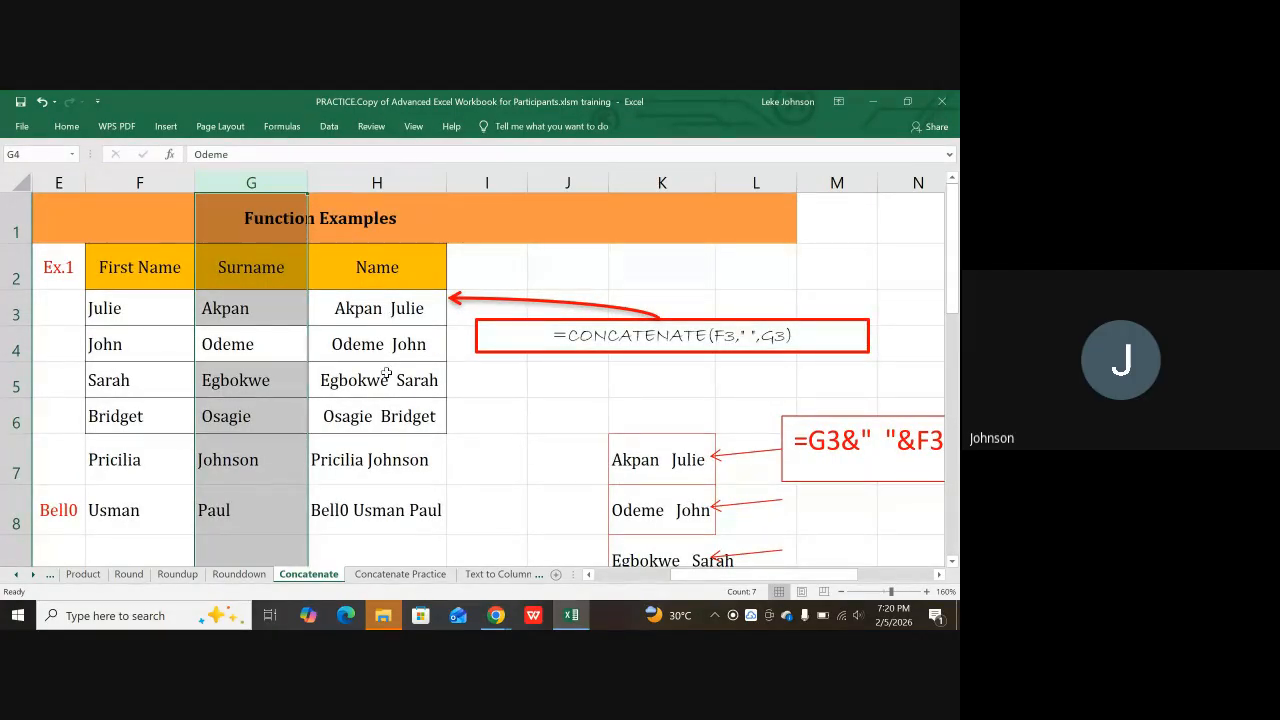
left_click(388, 311)
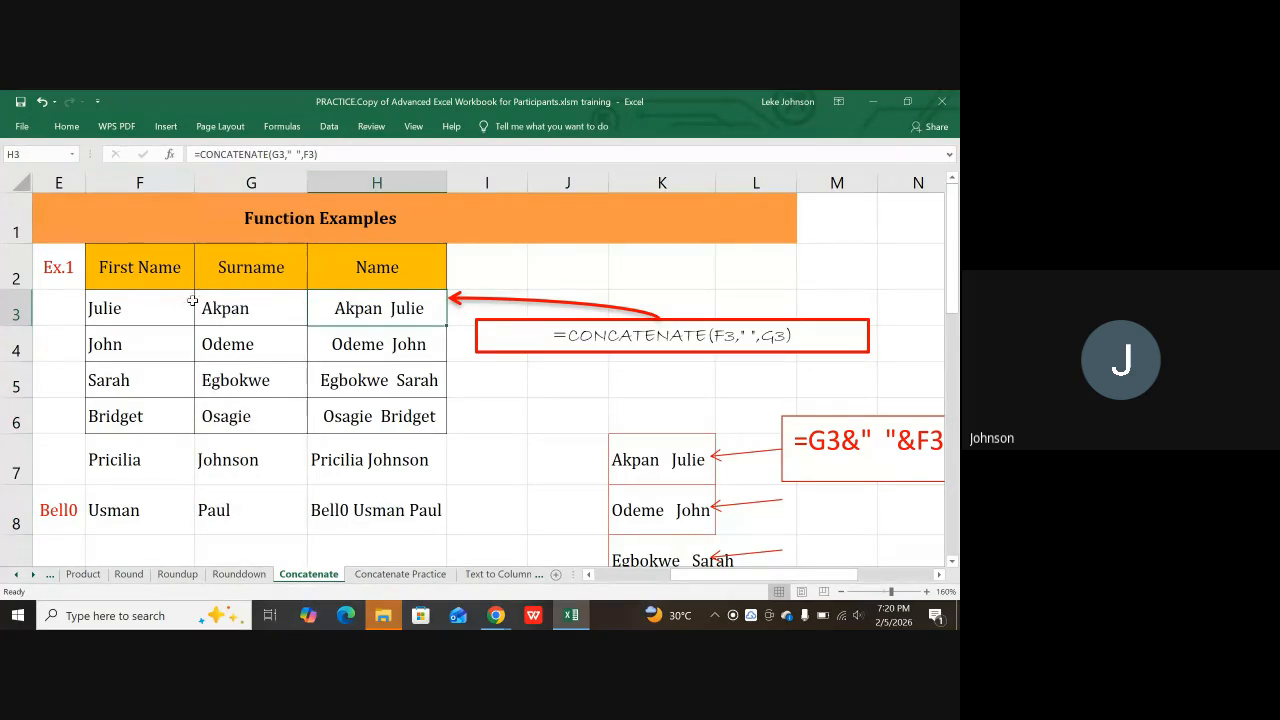
left_click(96, 312)
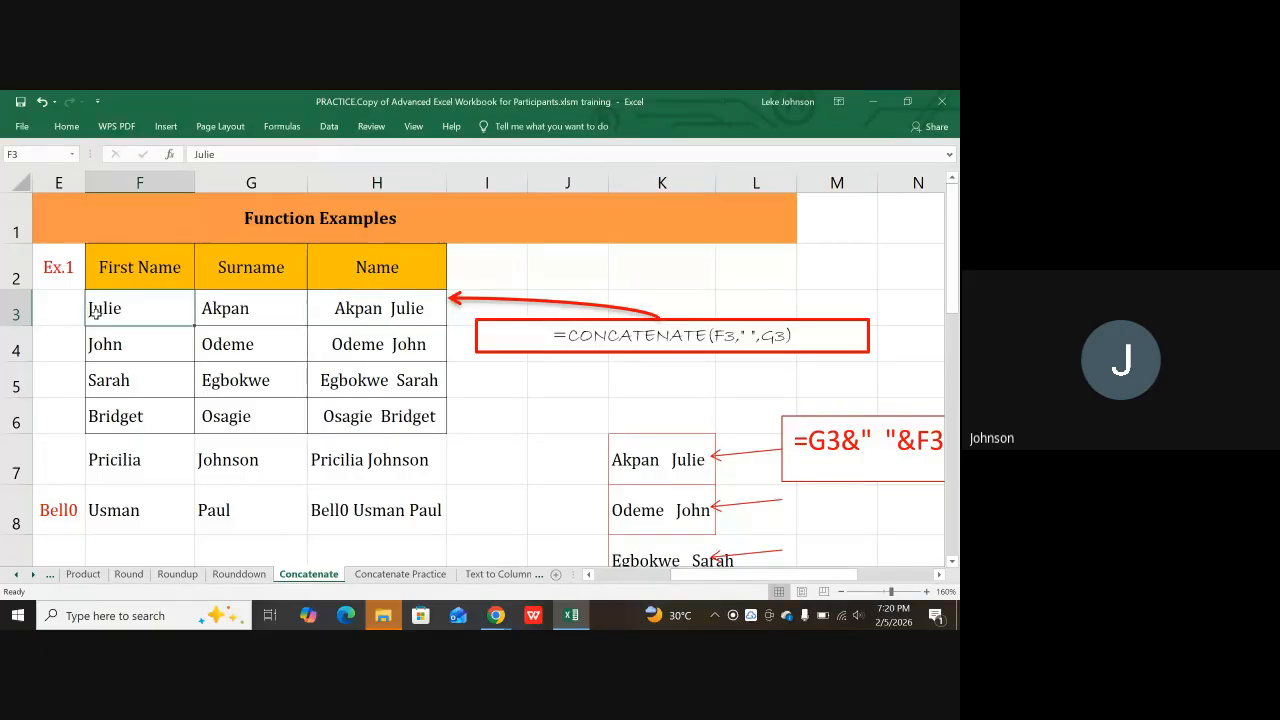
left_click(217, 308)
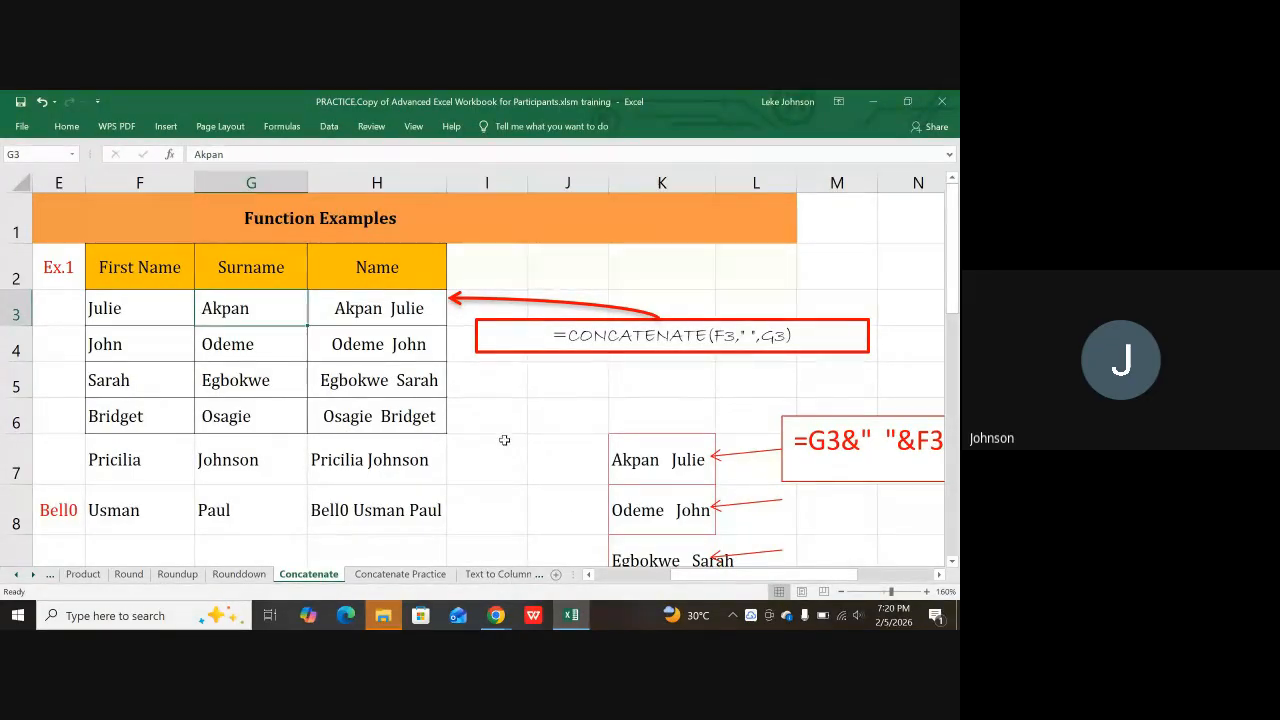
Step: Glance at the Google Meet call, then bring the Excel workbook back on screen
left_click(493, 612)
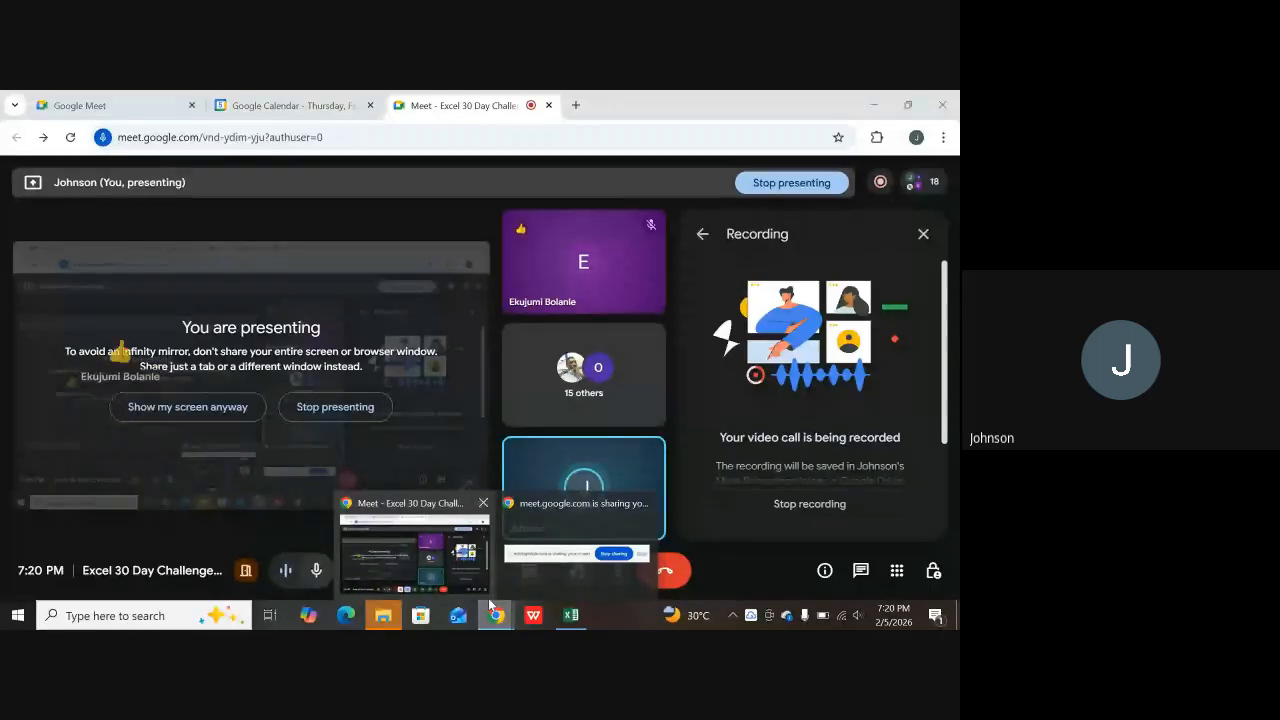
left_click(563, 614)
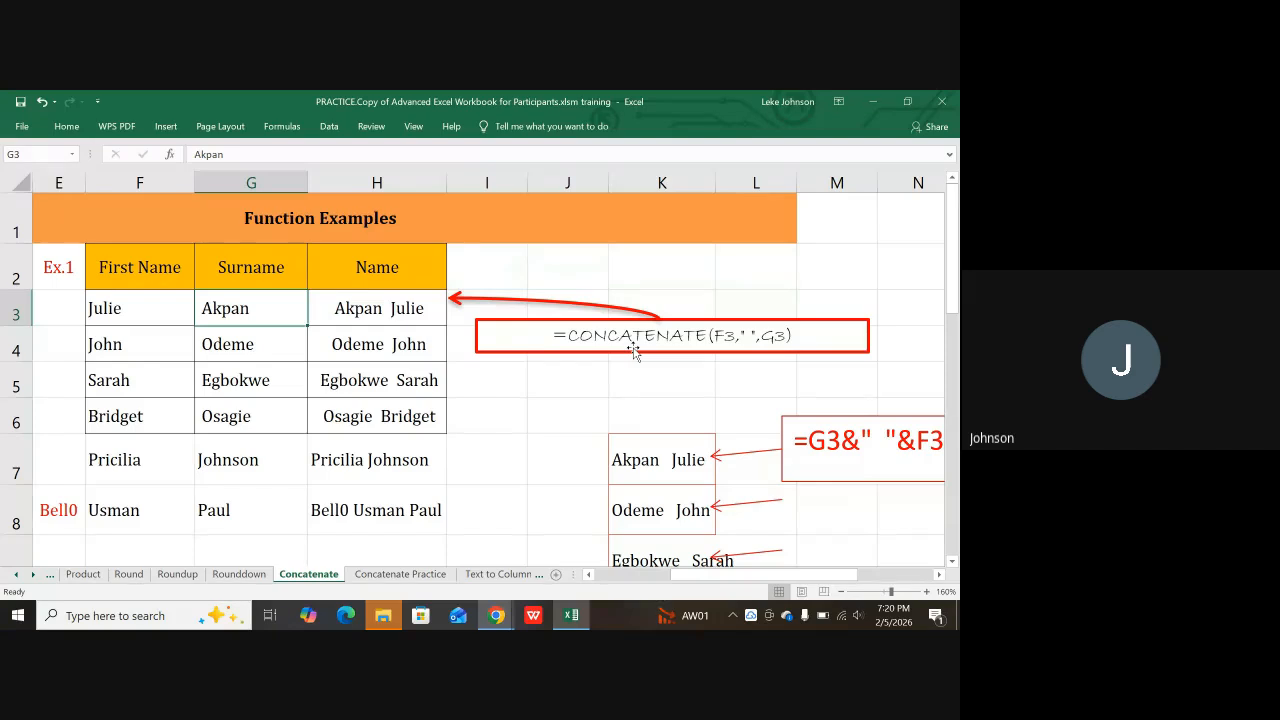
scroll(633, 350, "down", 1)
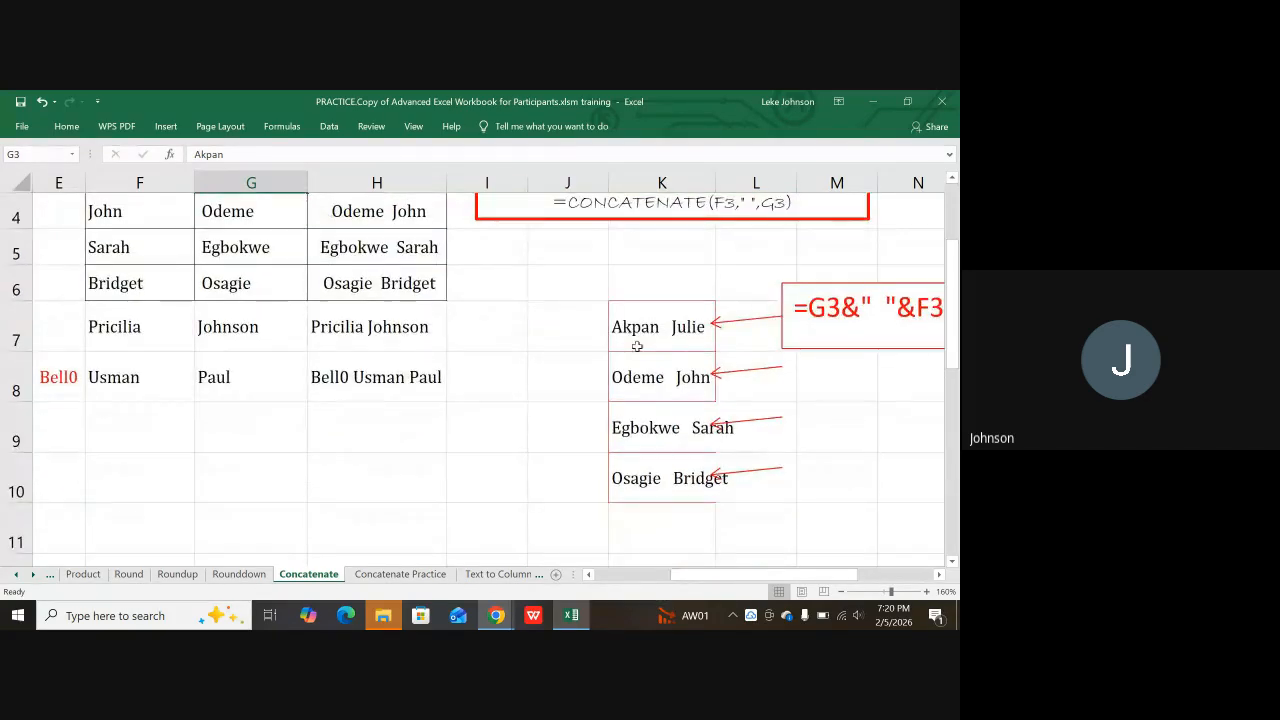
left_click(674, 333)
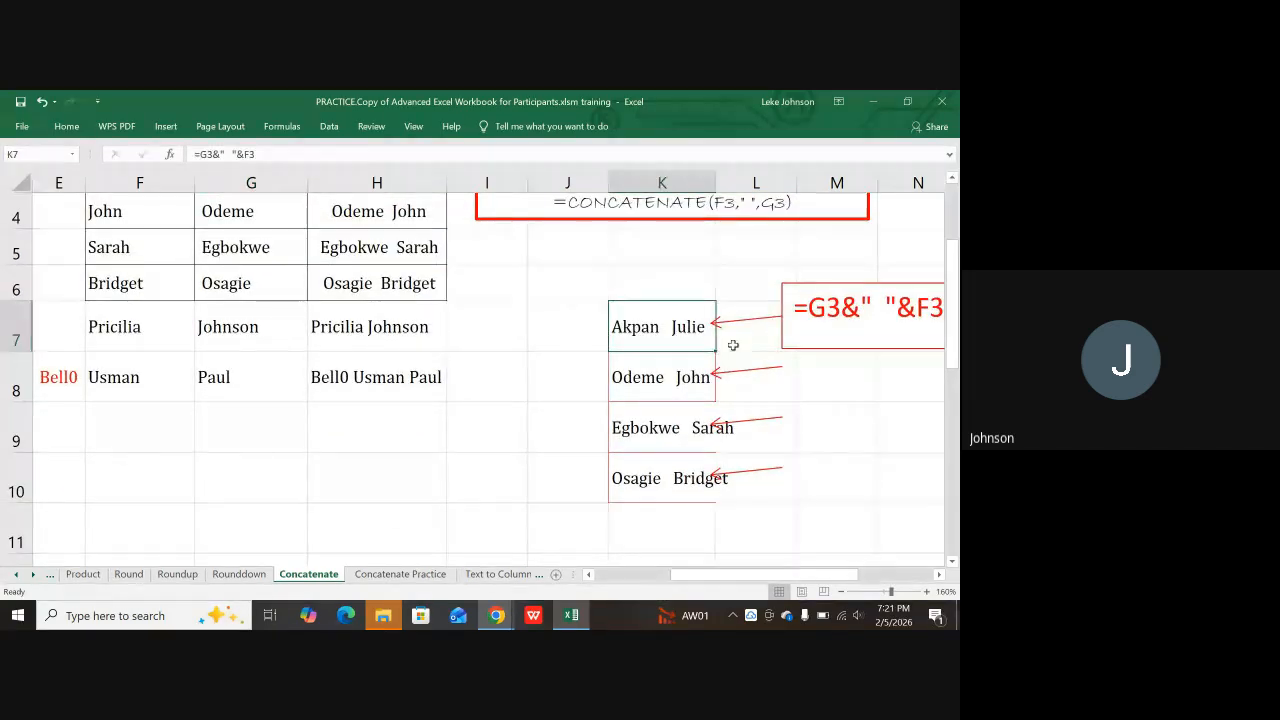
scroll(614, 223, "up", 1)
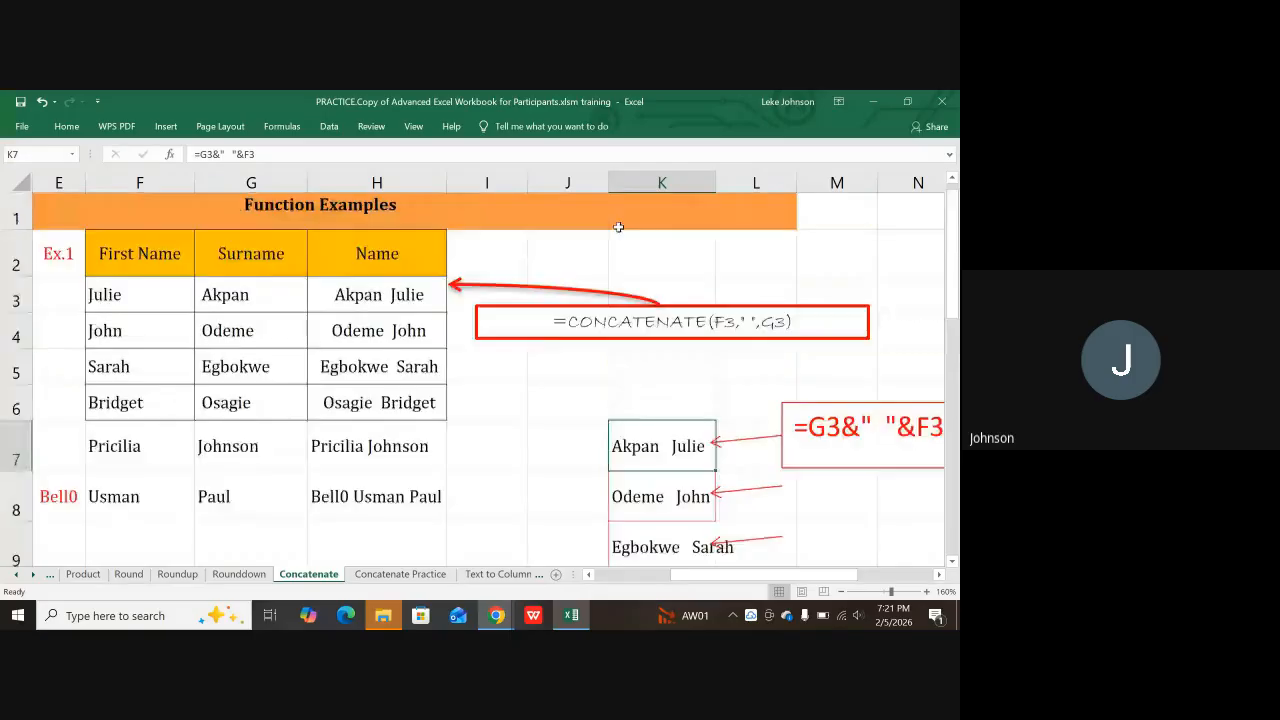
left_click(514, 277)
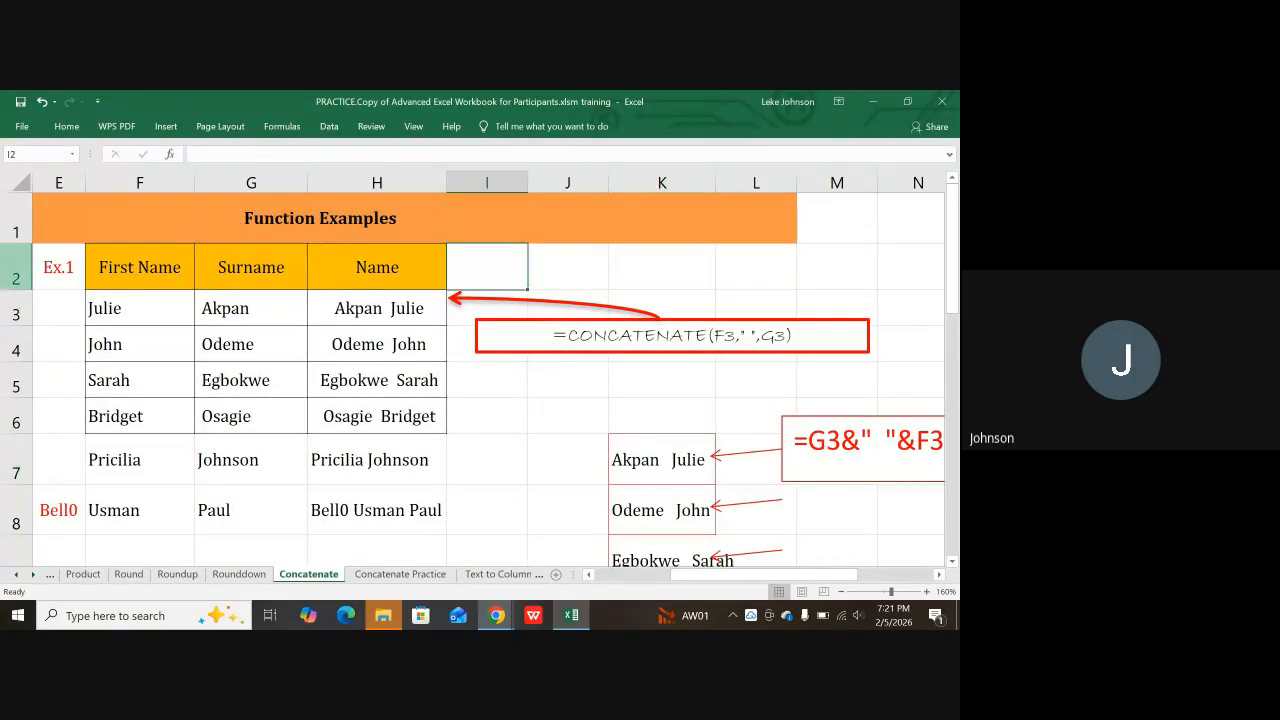
key("Left")
key("Left")
key("Left")
key("Left")
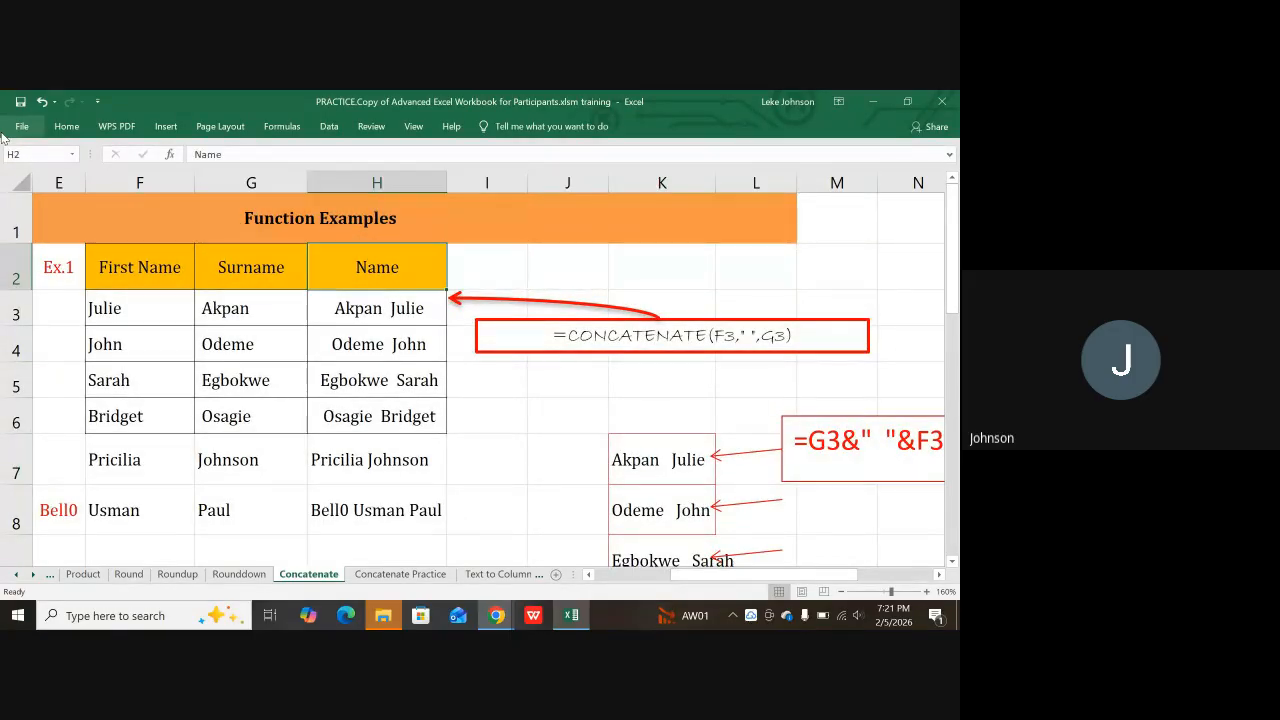
key("Left")
key("Left")
key("Left")
key("Left")
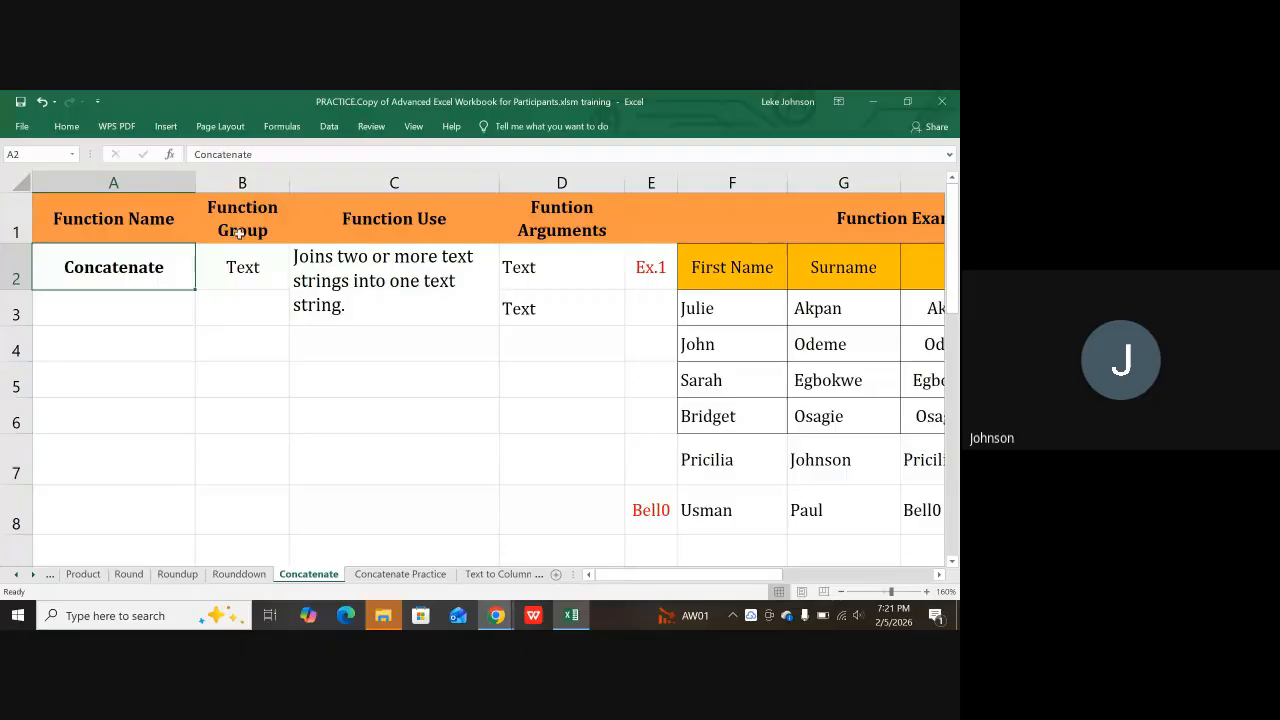
left_click(241, 284)
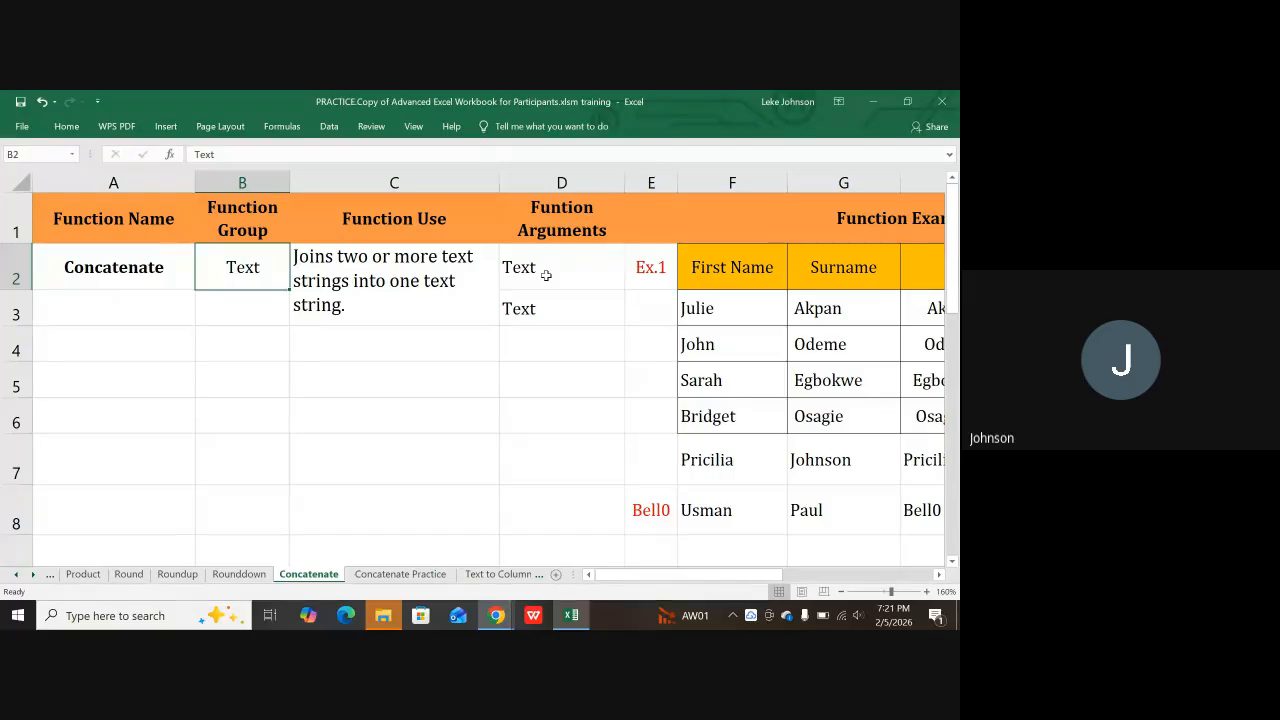
left_click(557, 271)
left_click(534, 307)
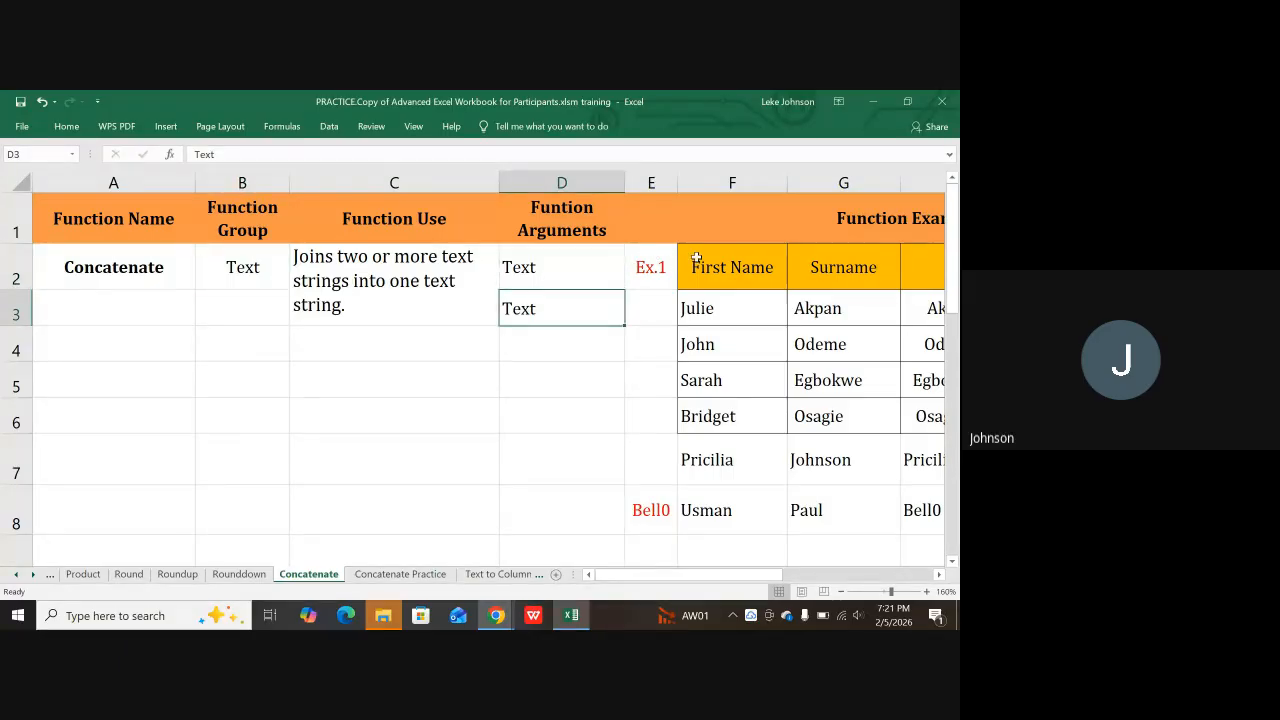
key("Right")
key("Right")
key("Right")
key("Right")
key("Right")
key("Right")
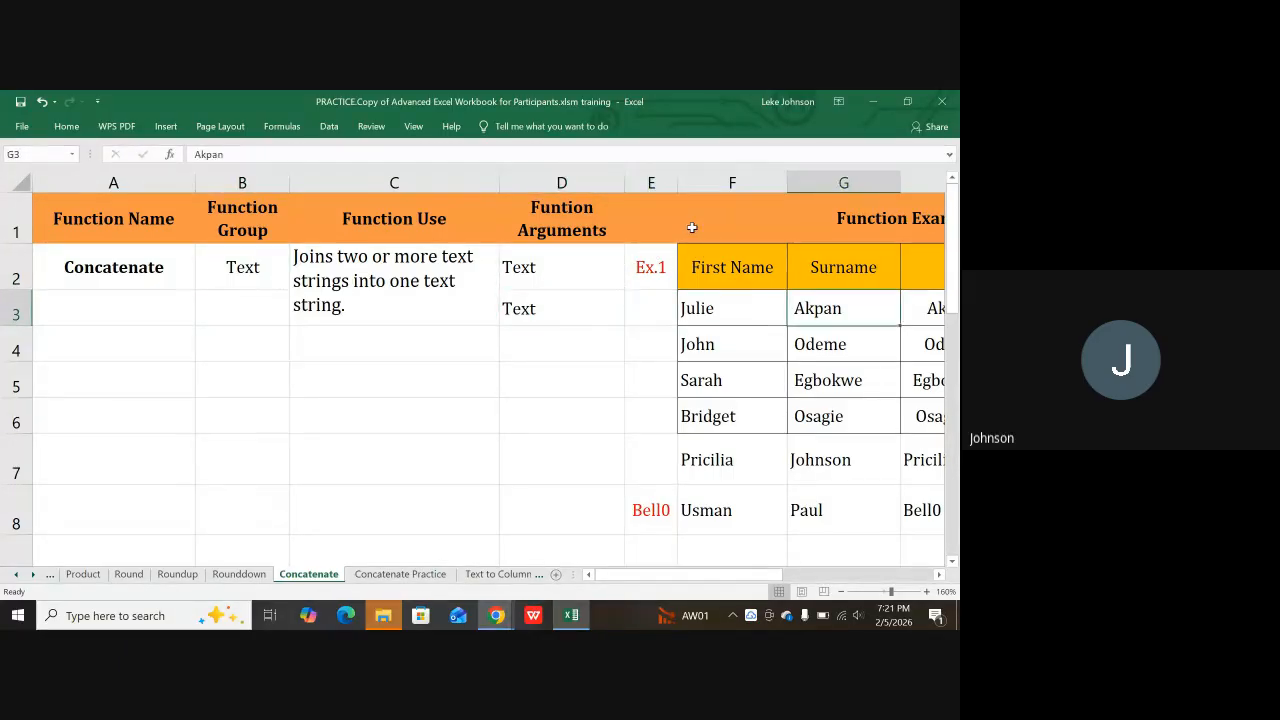
key("Right")
key("Right")
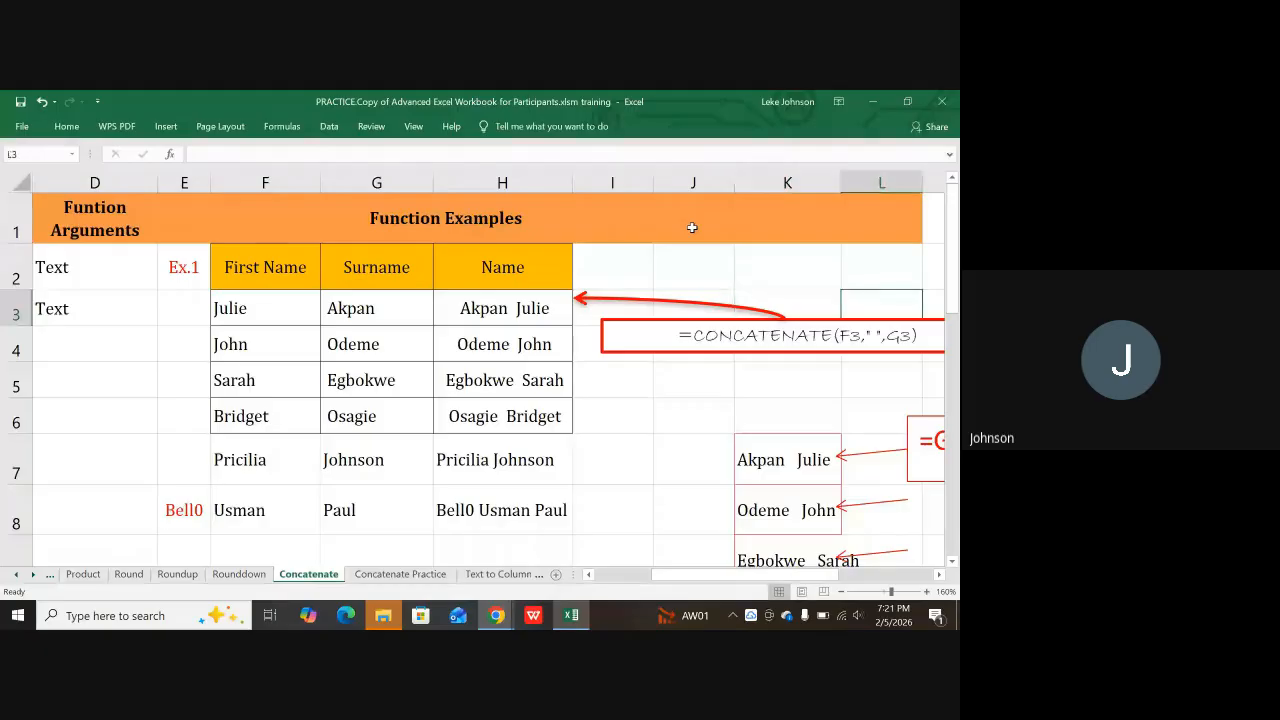
scroll(740, 240, "down", 3)
scroll(746, 250, "up", 1)
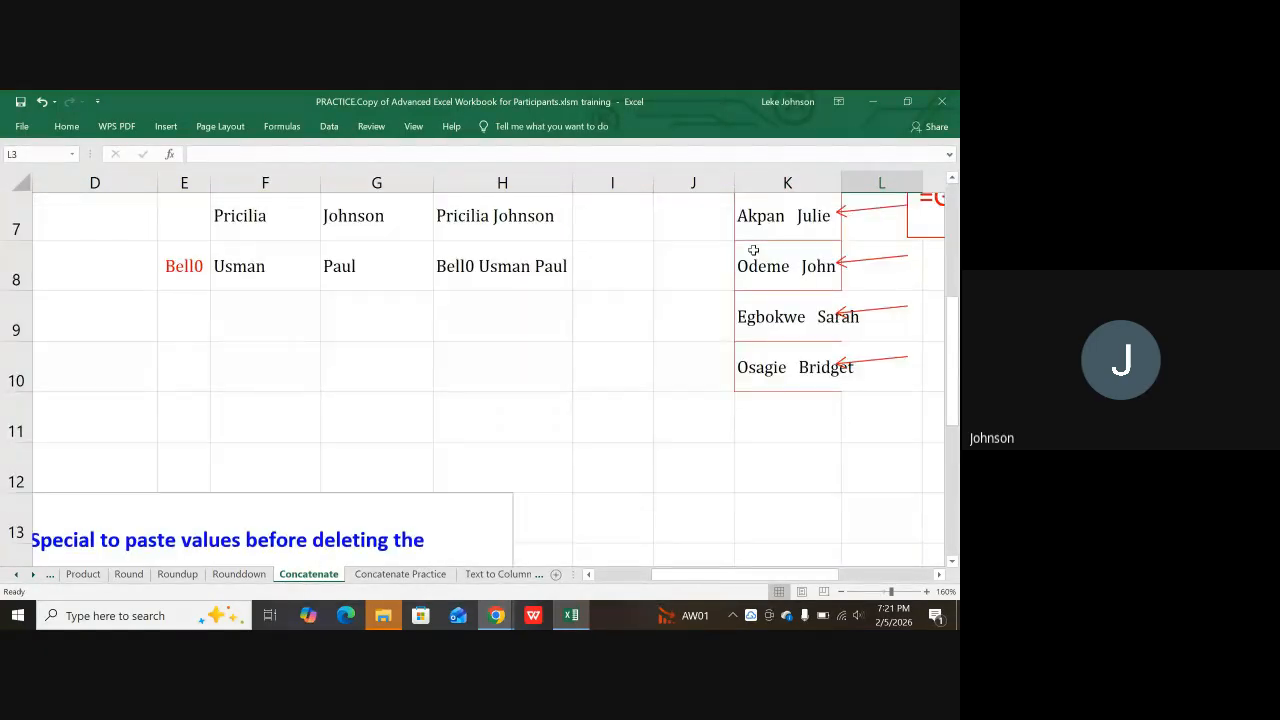
scroll(733, 249, "up", 1)
key("Right")
key("Right")
key("Right")
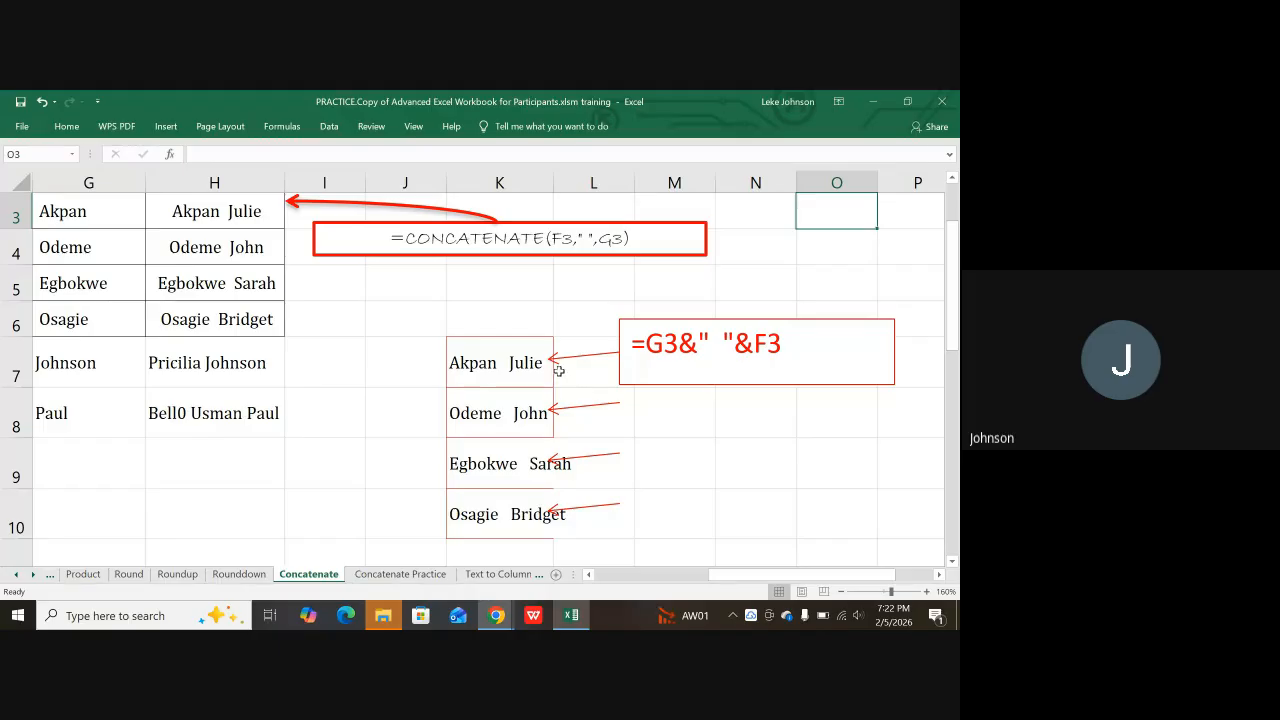
Step: Enter =F7&" "&G7 in I9 to join row 7's names with ampersands
scroll(333, 374, "down", 3)
left_click(334, 356)
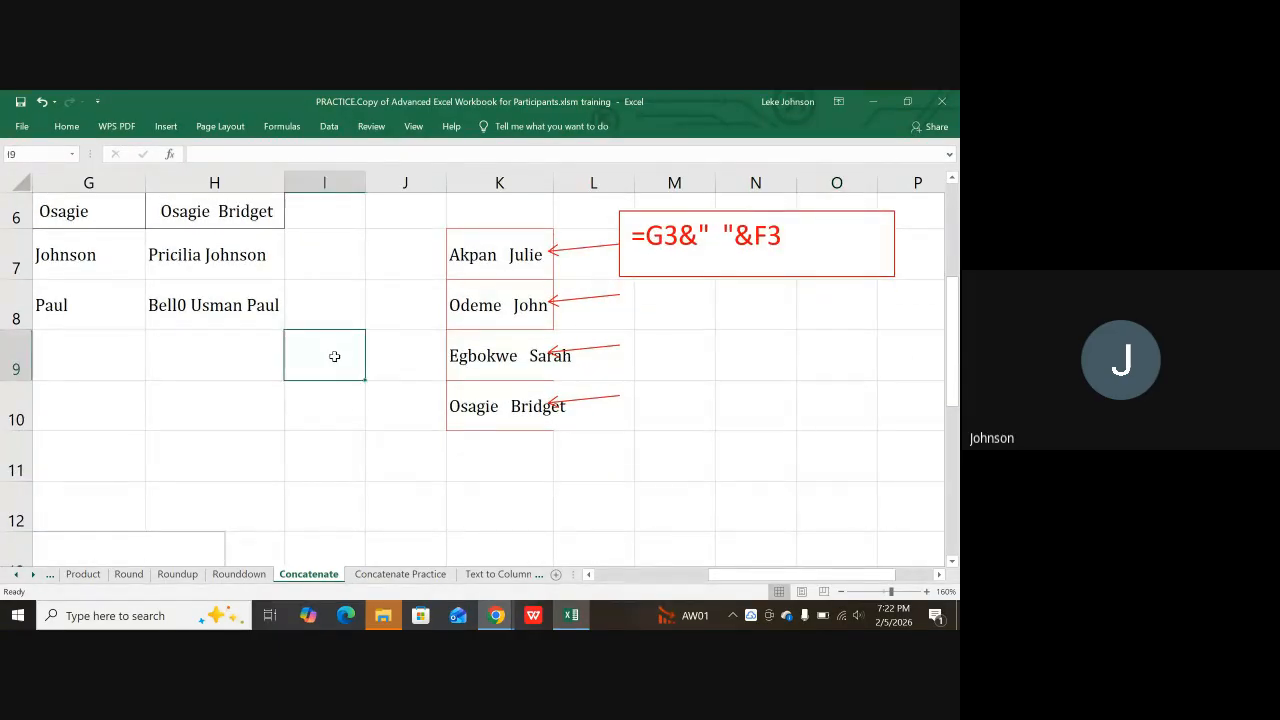
type("=")
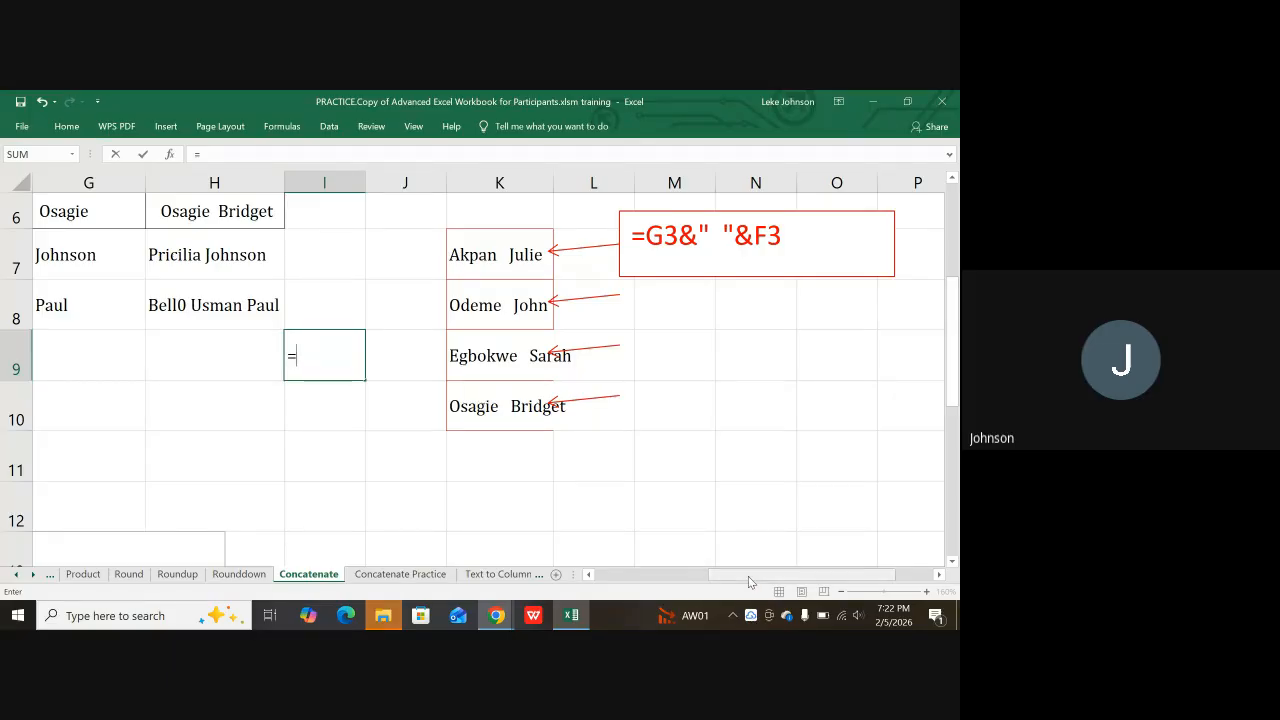
left_click_drag(748, 576, 711, 582)
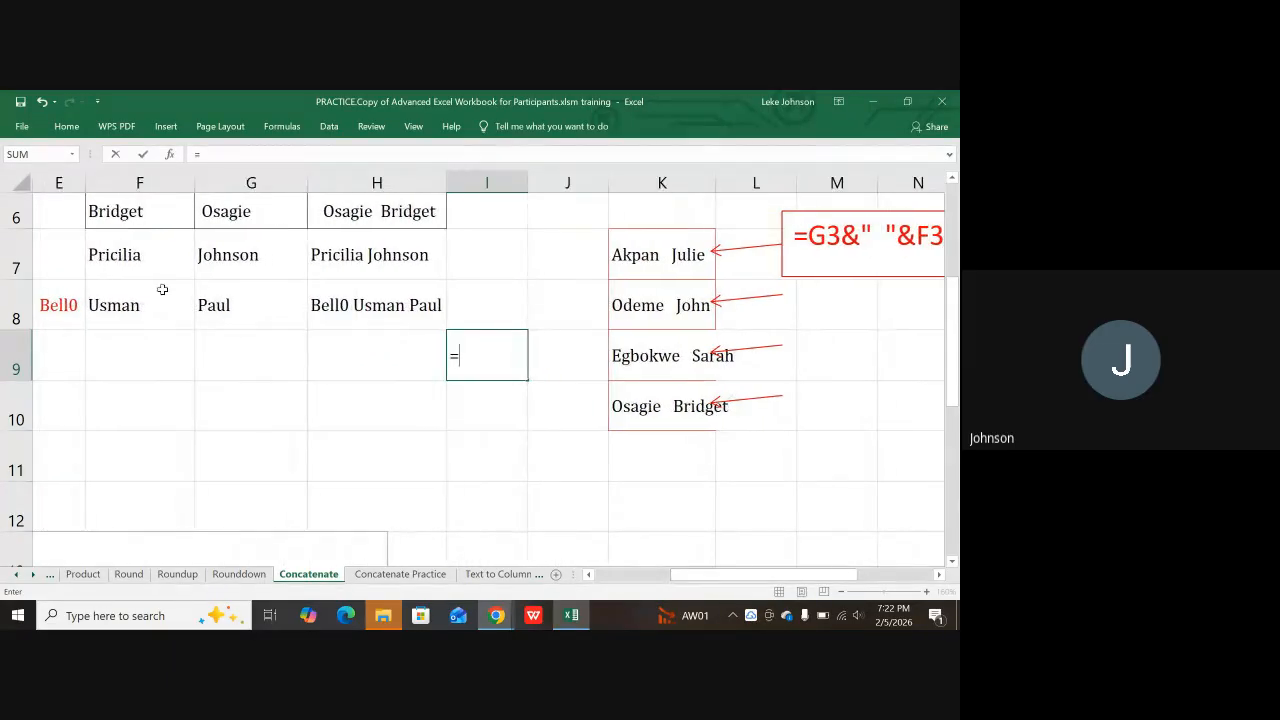
left_click(128, 254)
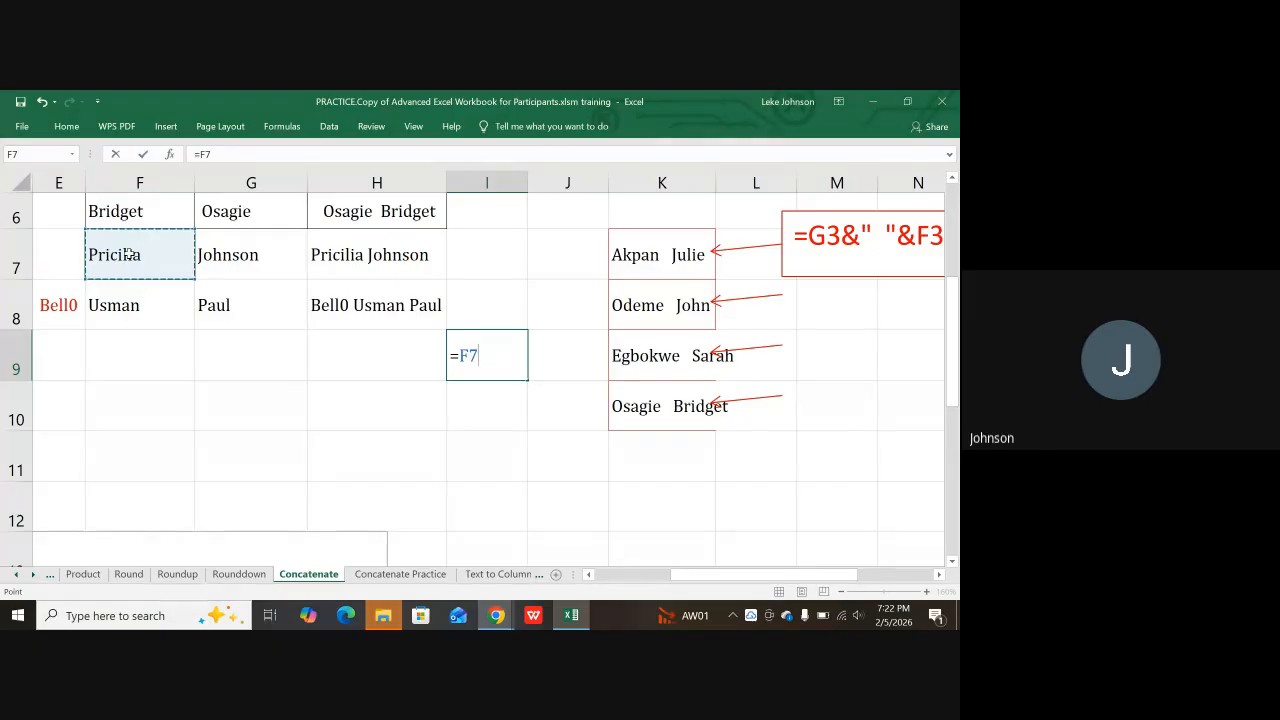
type("&")
type("\"")
type("&")
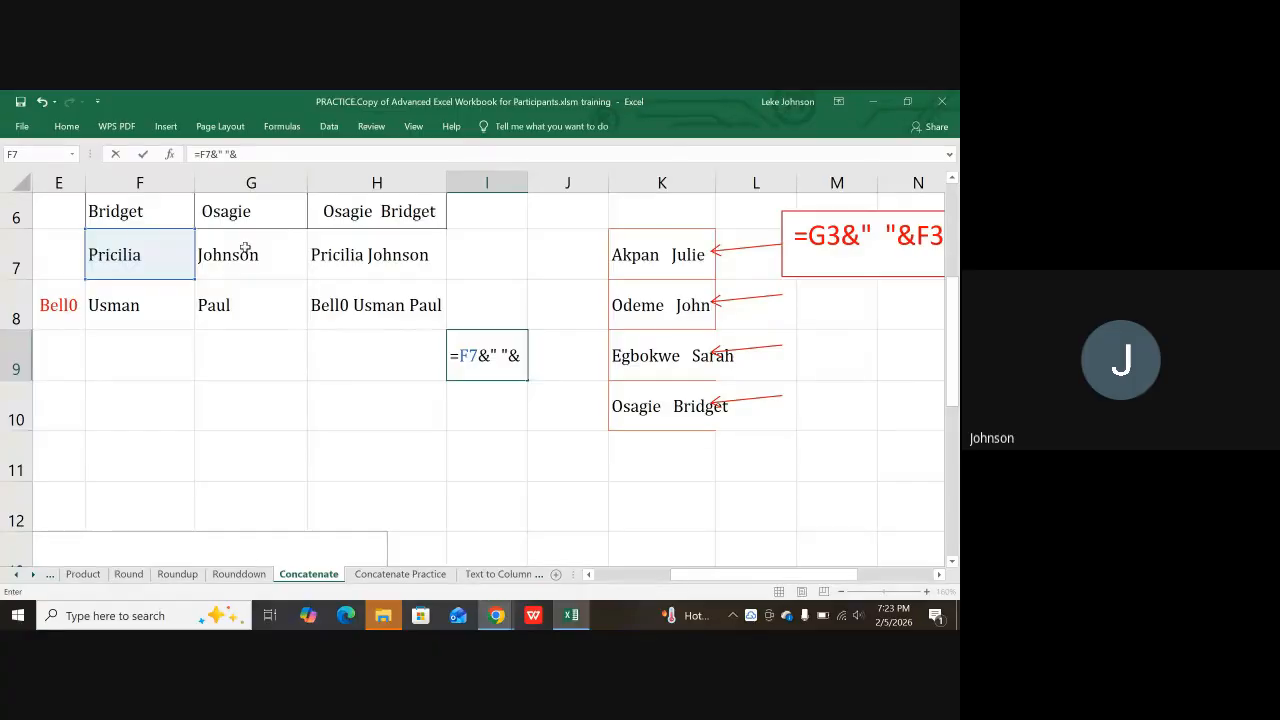
left_click(255, 248)
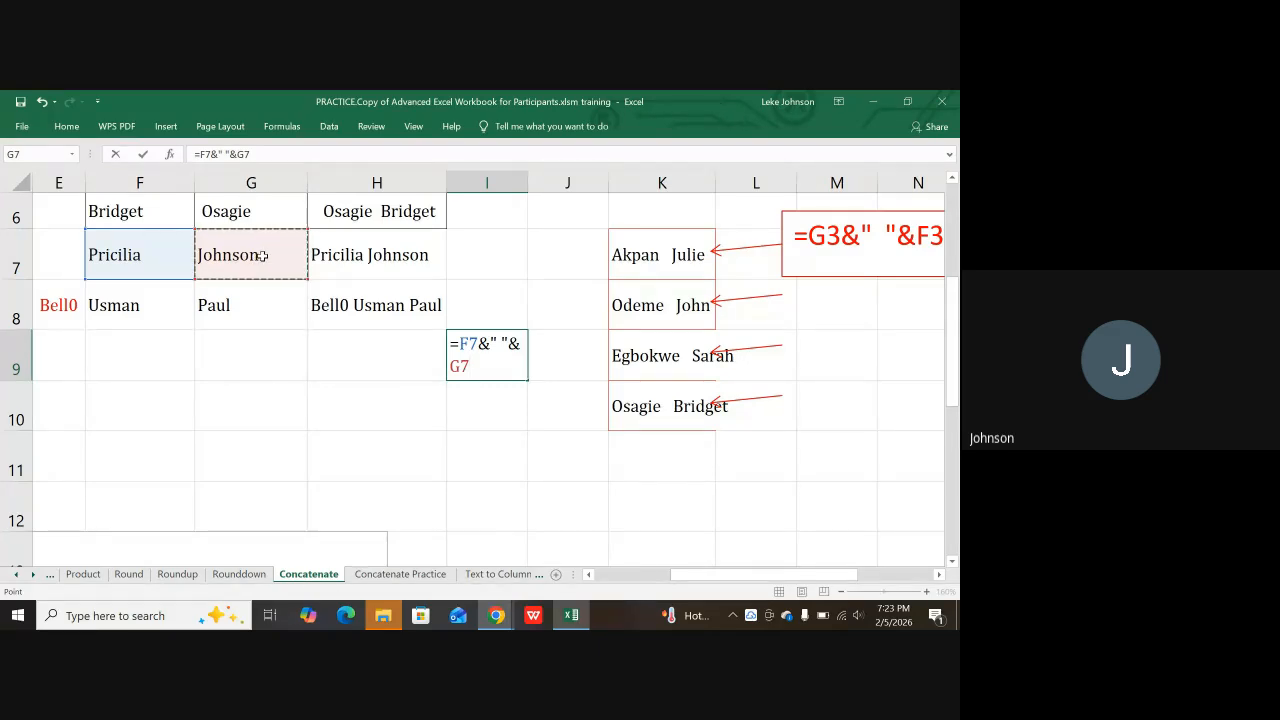
key("Return")
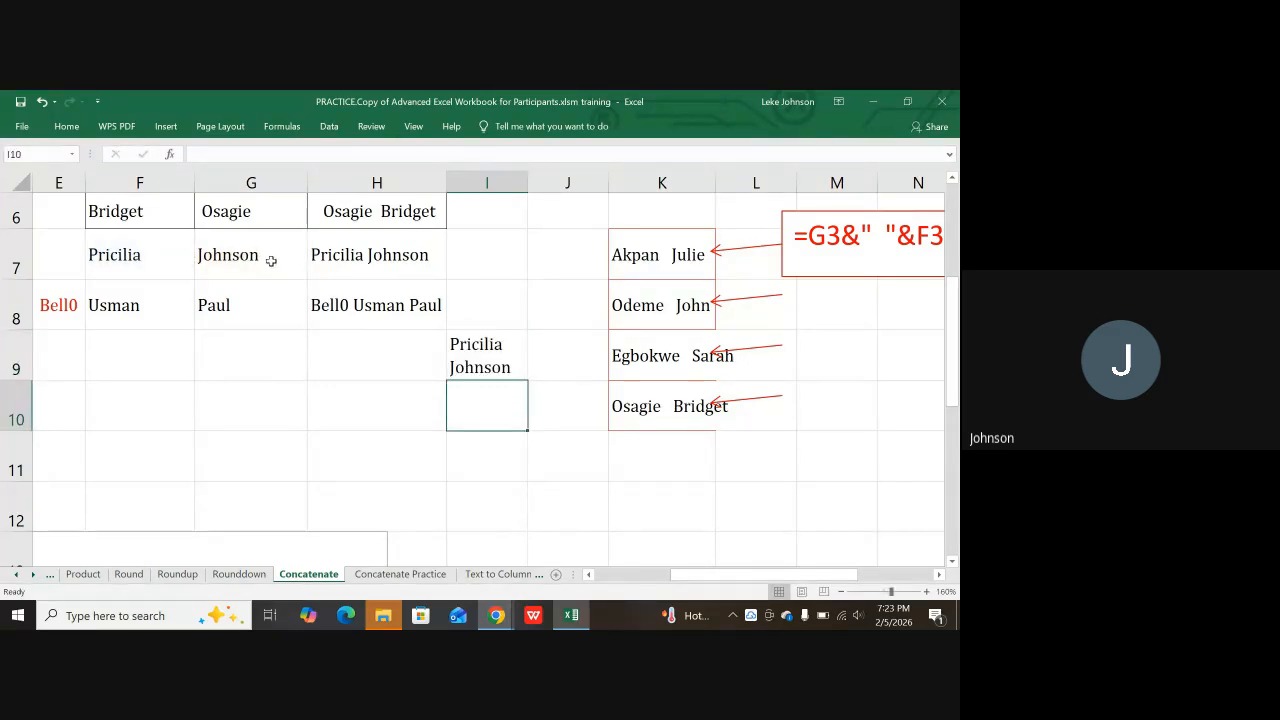
Step: Turn off Wrap Text for I9 and compare it with H7's CONCATENATE formula
left_click(488, 360)
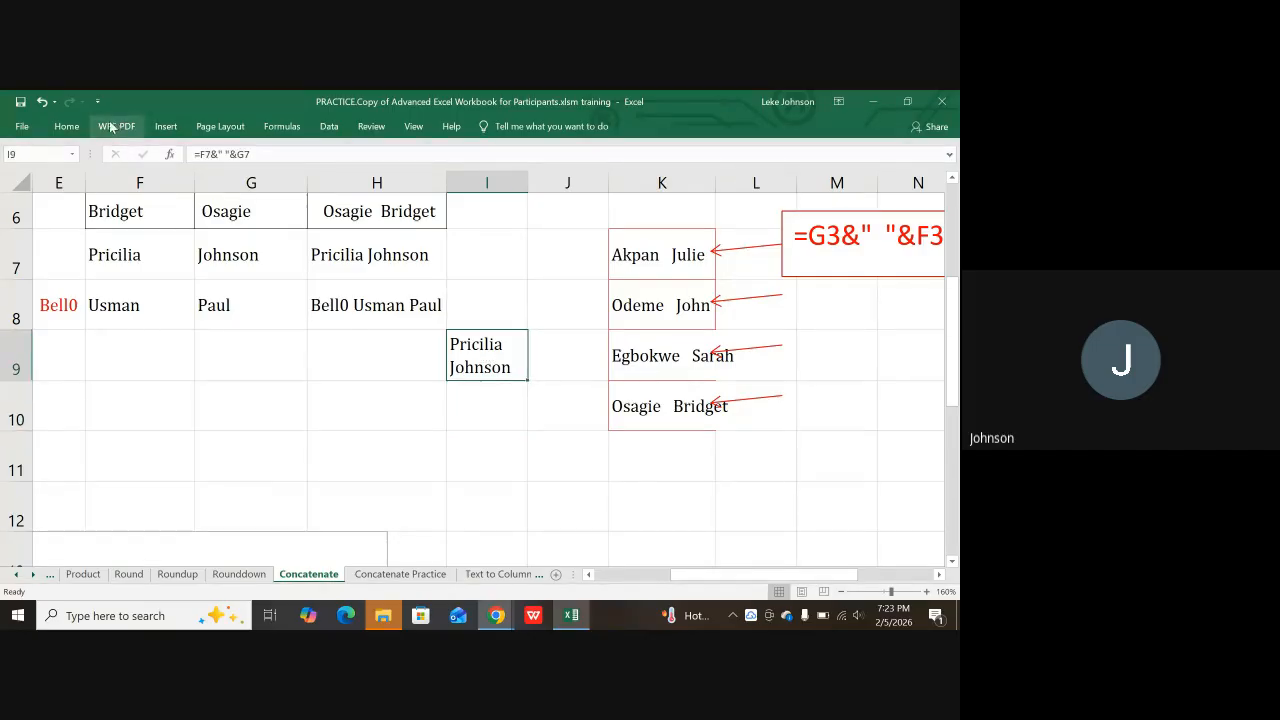
left_click(66, 127)
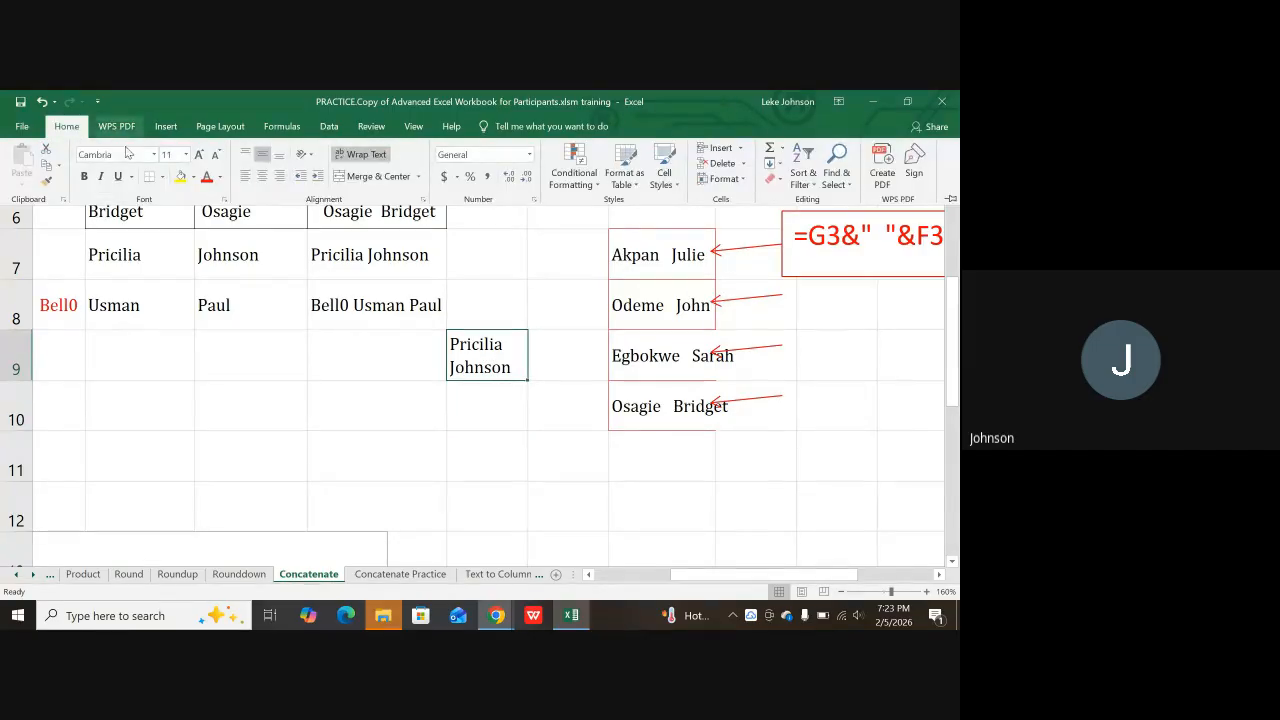
left_click(368, 155)
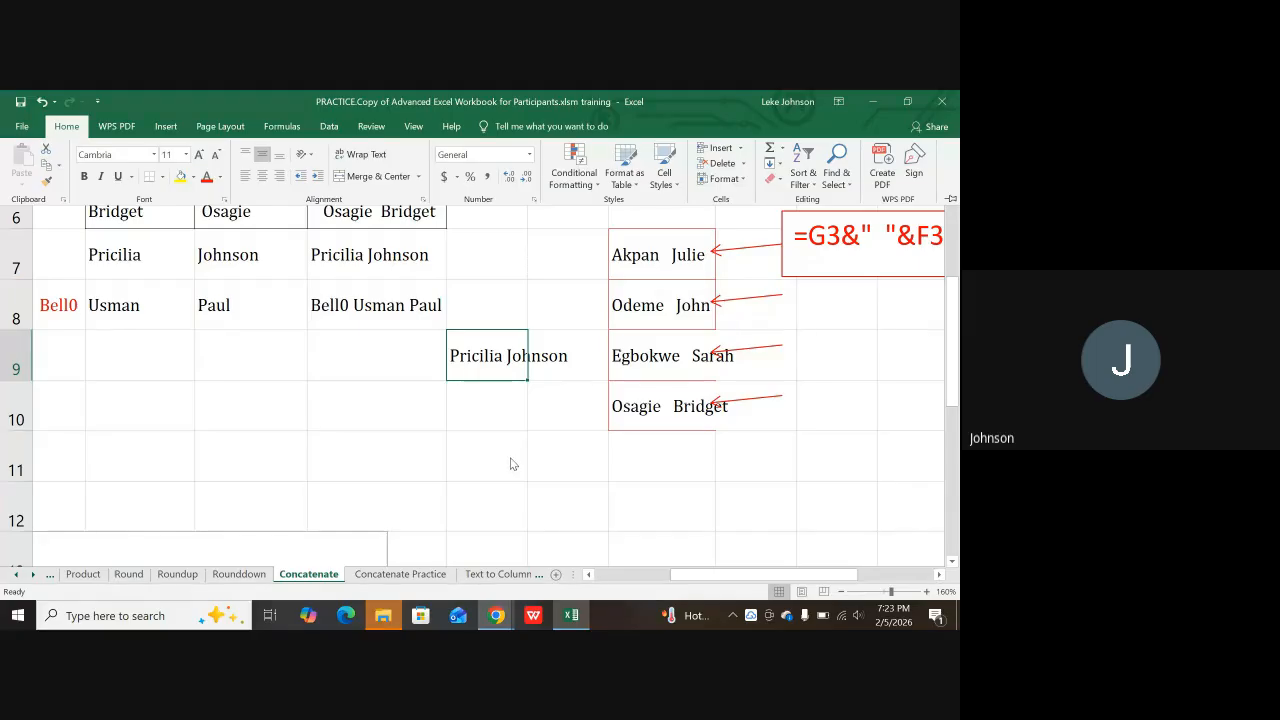
left_click(508, 408)
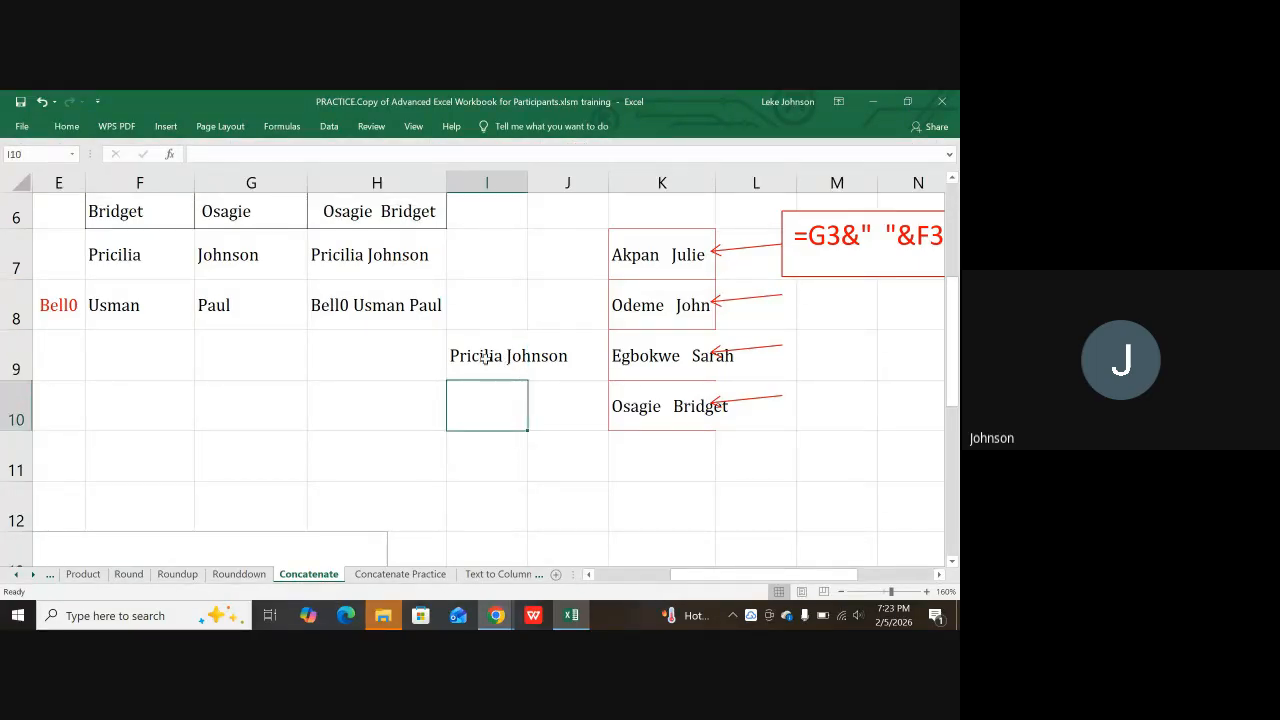
left_click(348, 251)
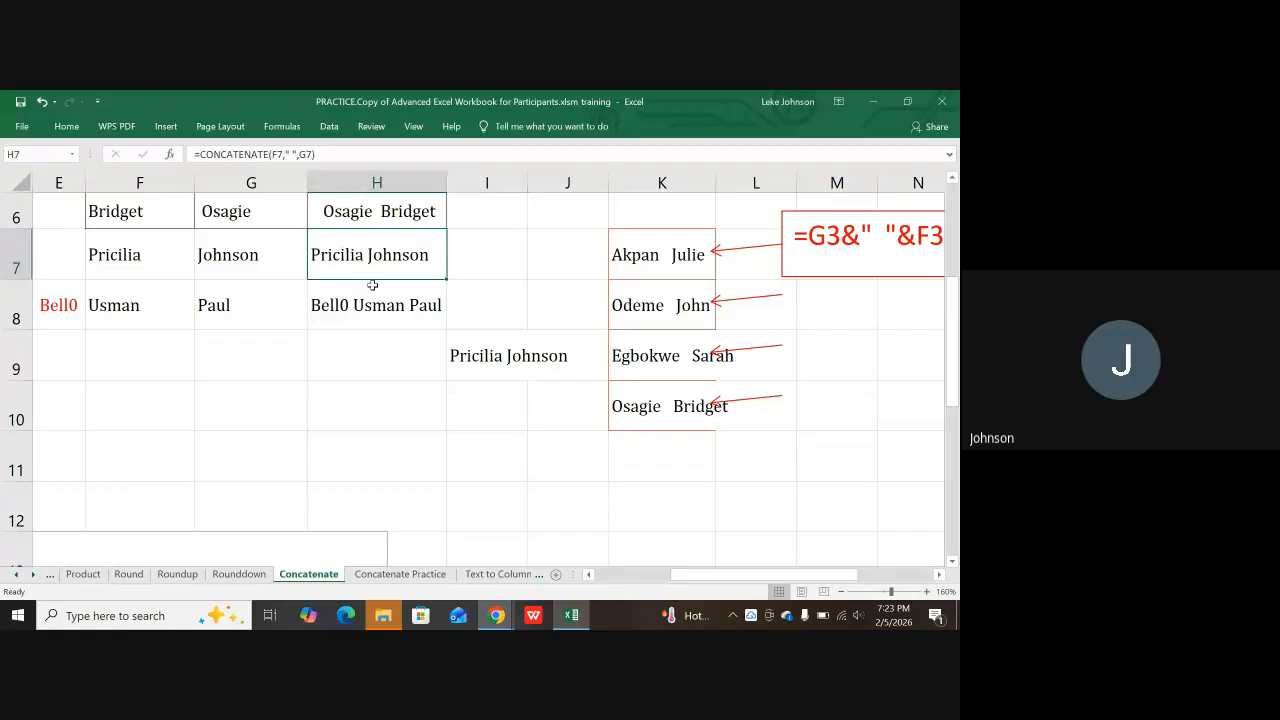
left_click(511, 360)
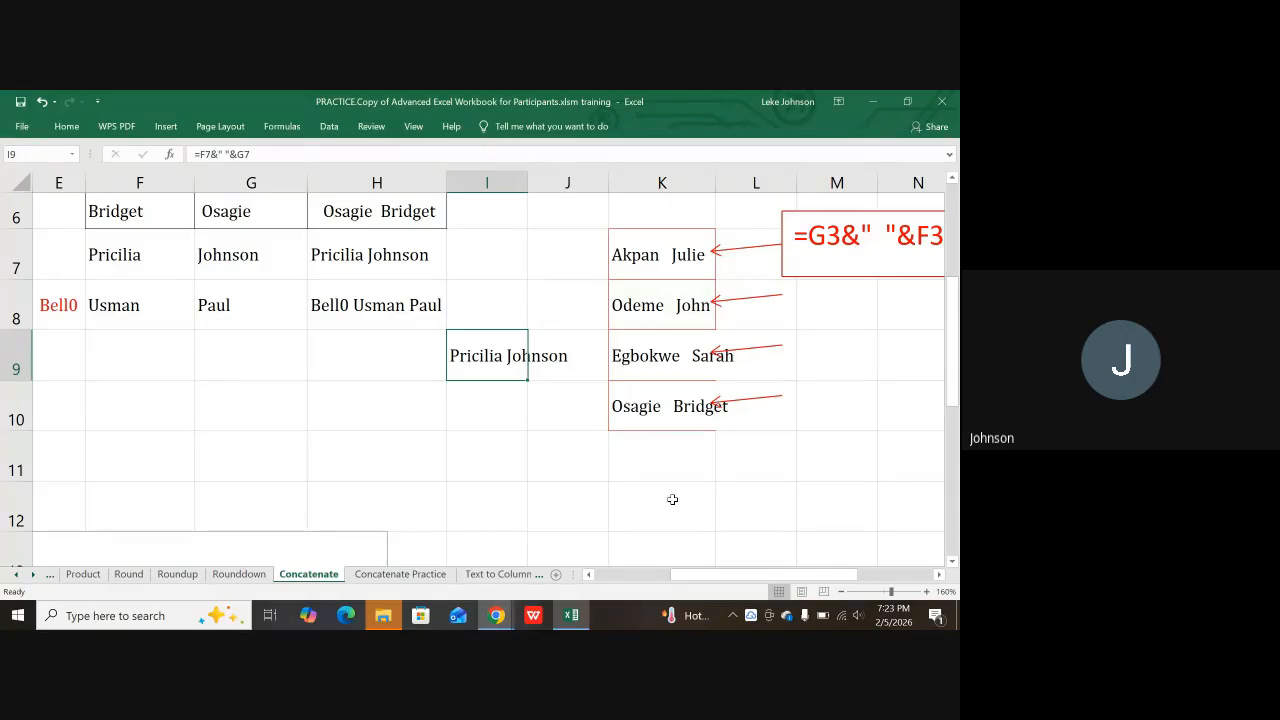
scroll(548, 520, "down", 1)
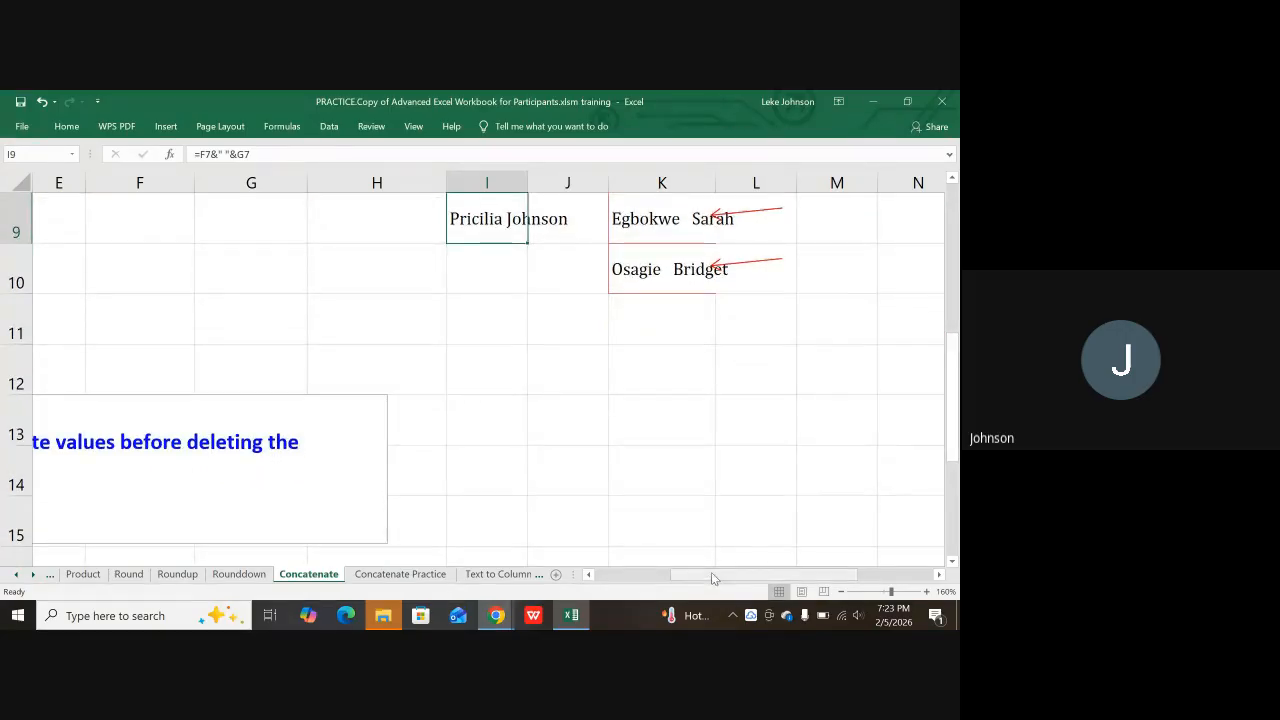
left_click_drag(711, 572, 641, 567)
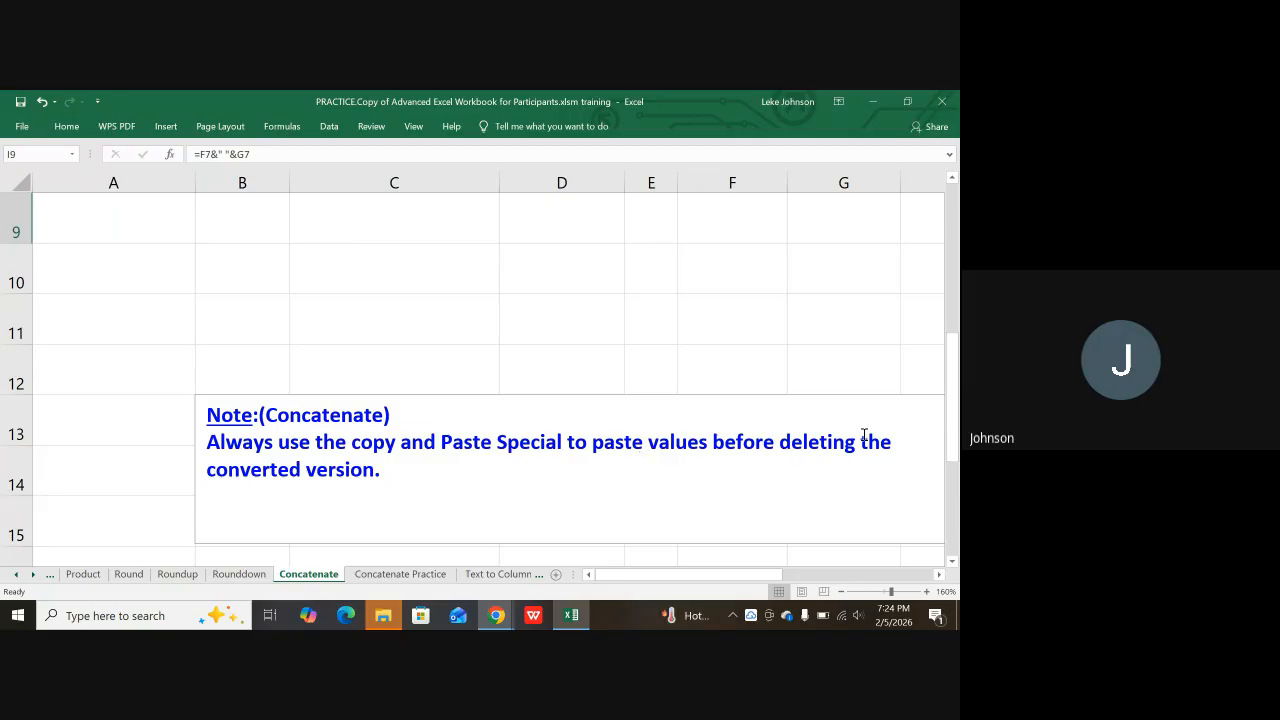
scroll(490, 441, "up", 2)
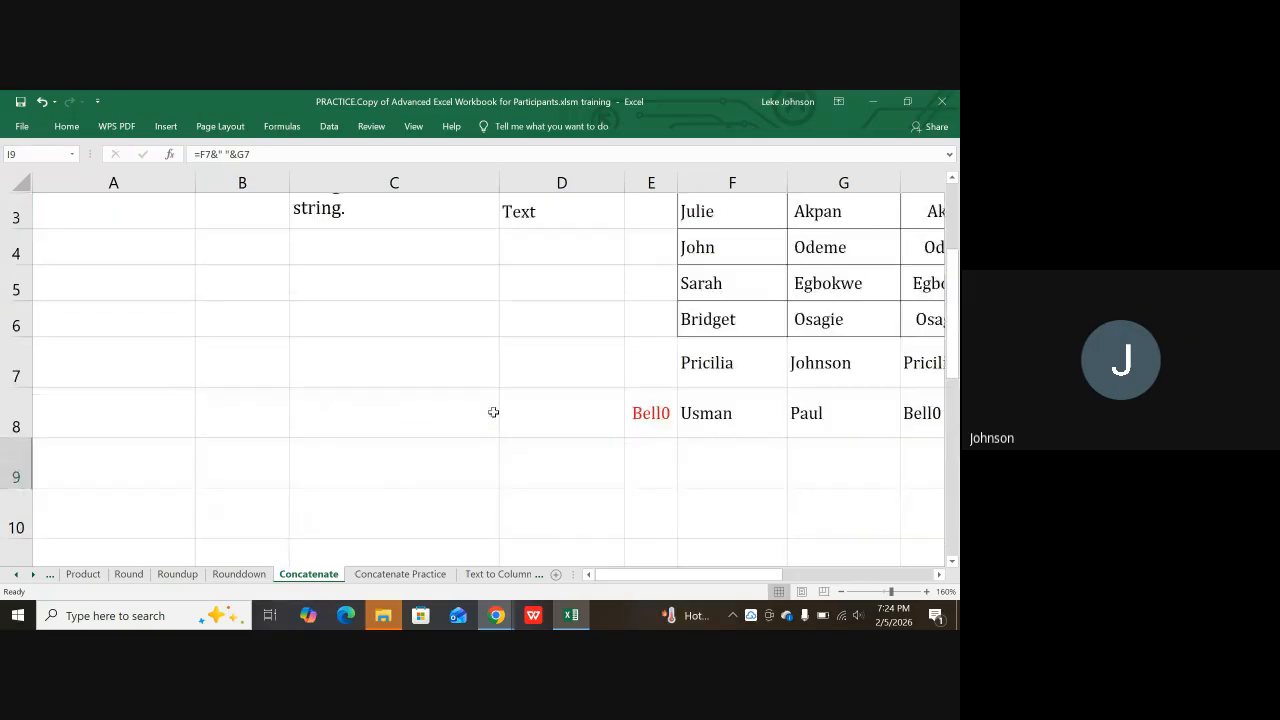
left_click_drag(653, 576, 705, 576)
scroll(280, 426, "up", 1)
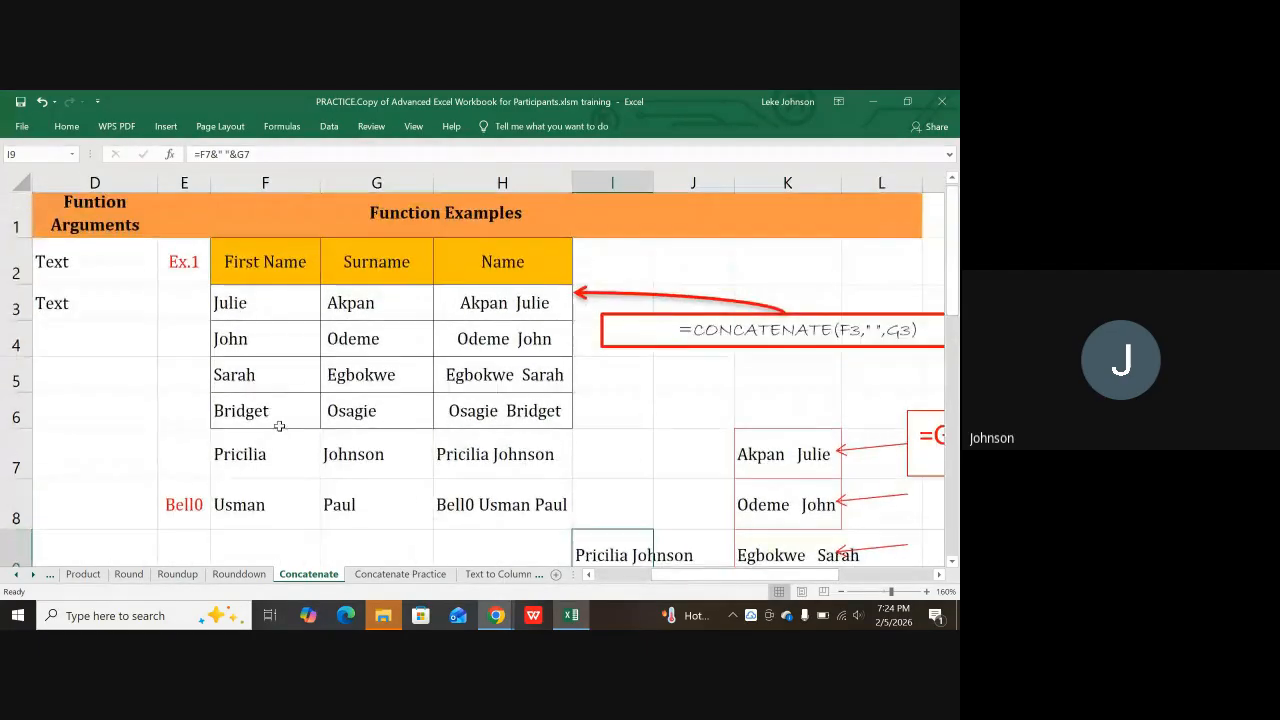
left_click(248, 345)
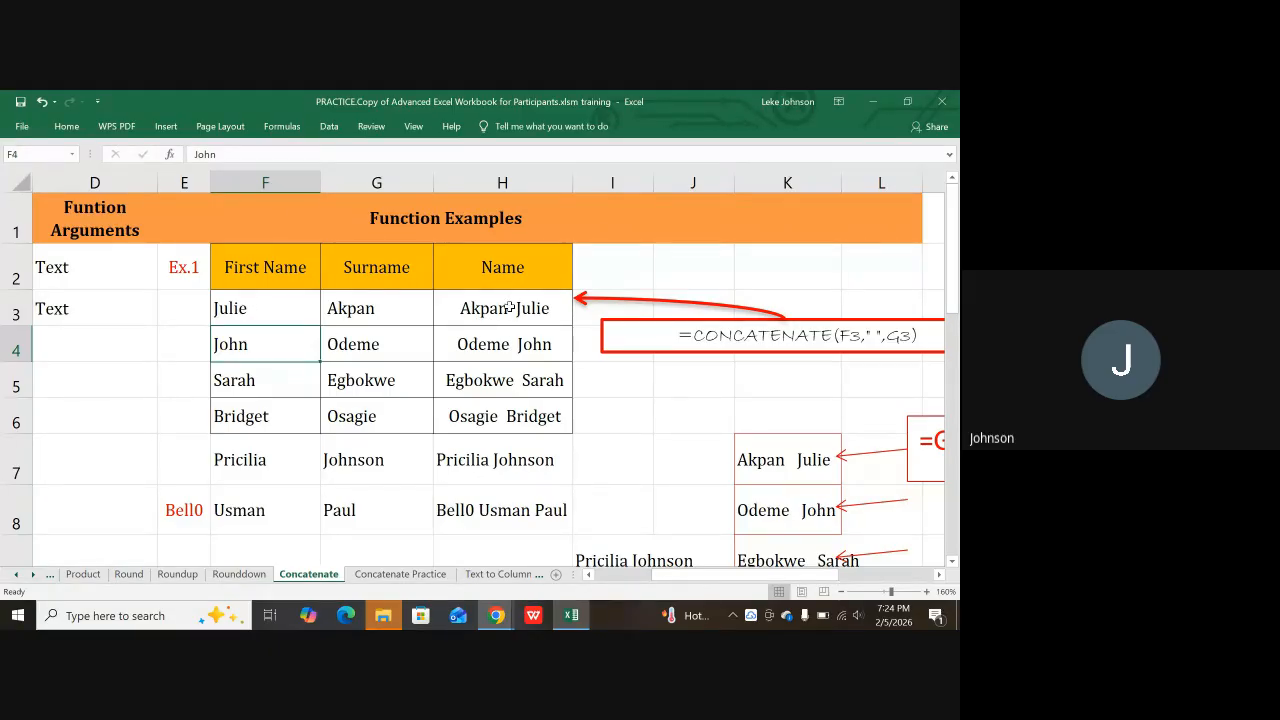
scroll(509, 308, "down", 2)
scroll(500, 366, "up", 1)
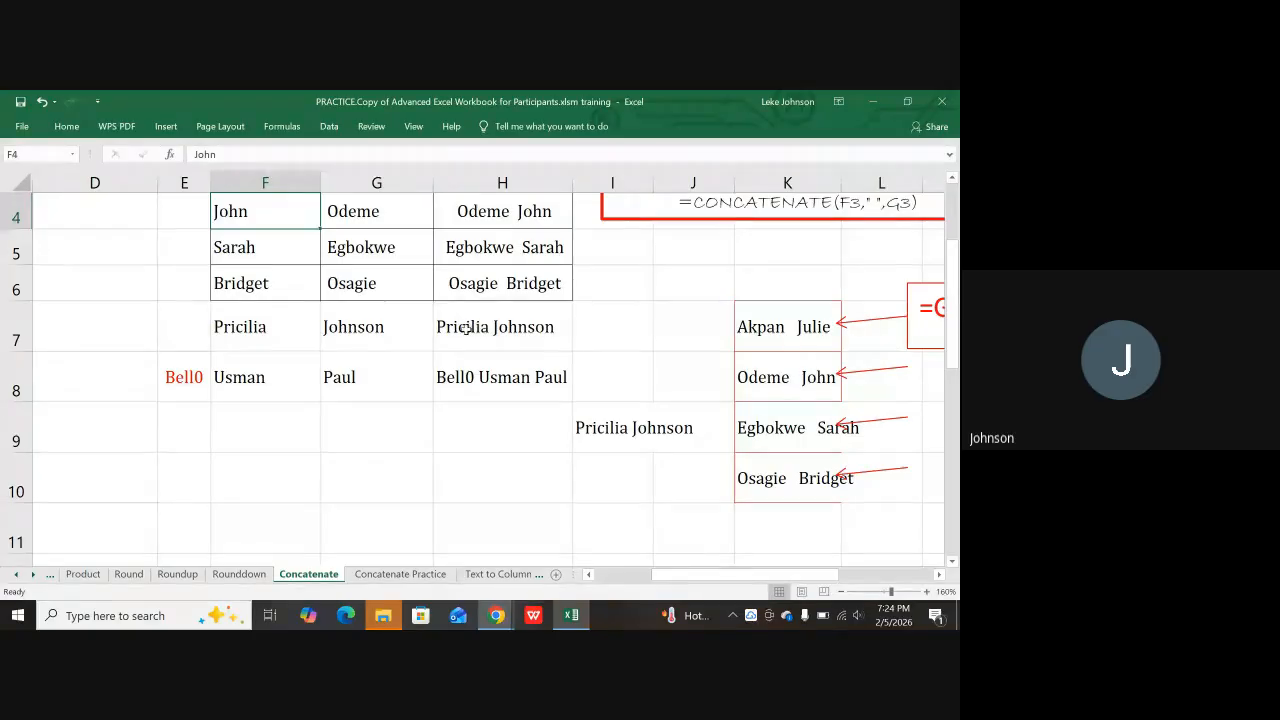
Step: Review the source names and formulas in rows 7–8, then select H7:H8
left_click(490, 330)
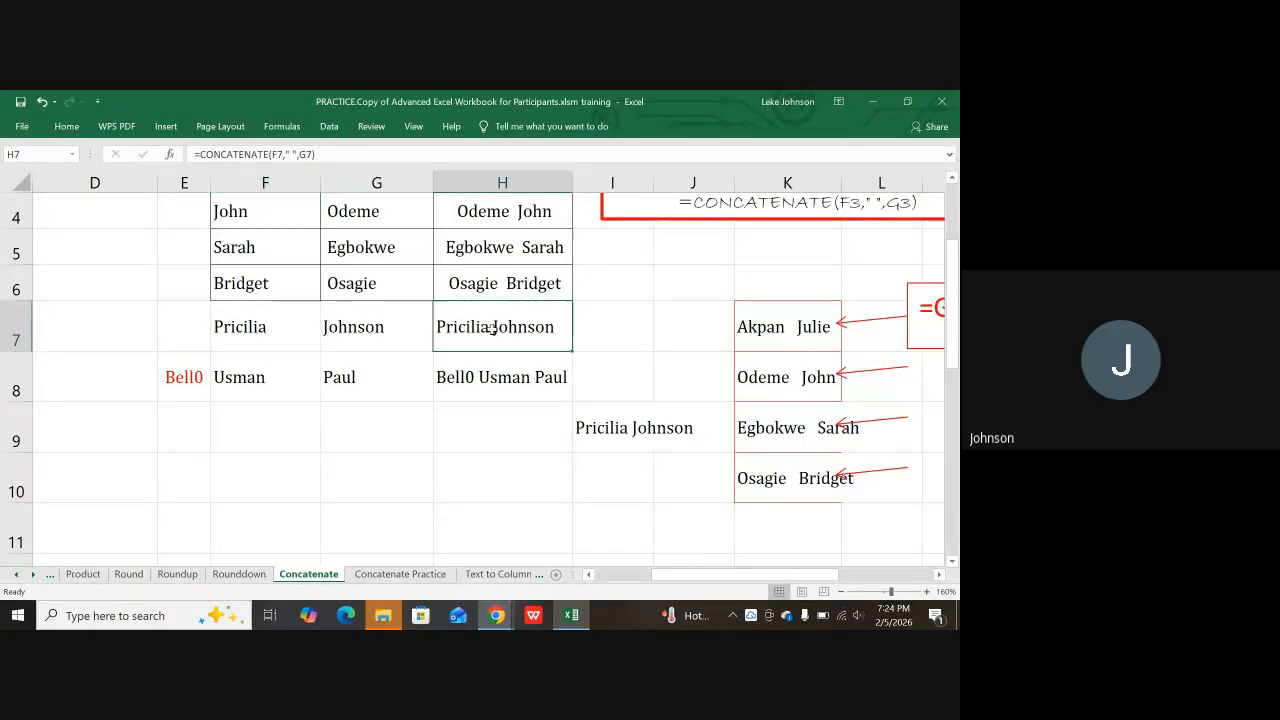
left_click_drag(492, 330, 485, 366)
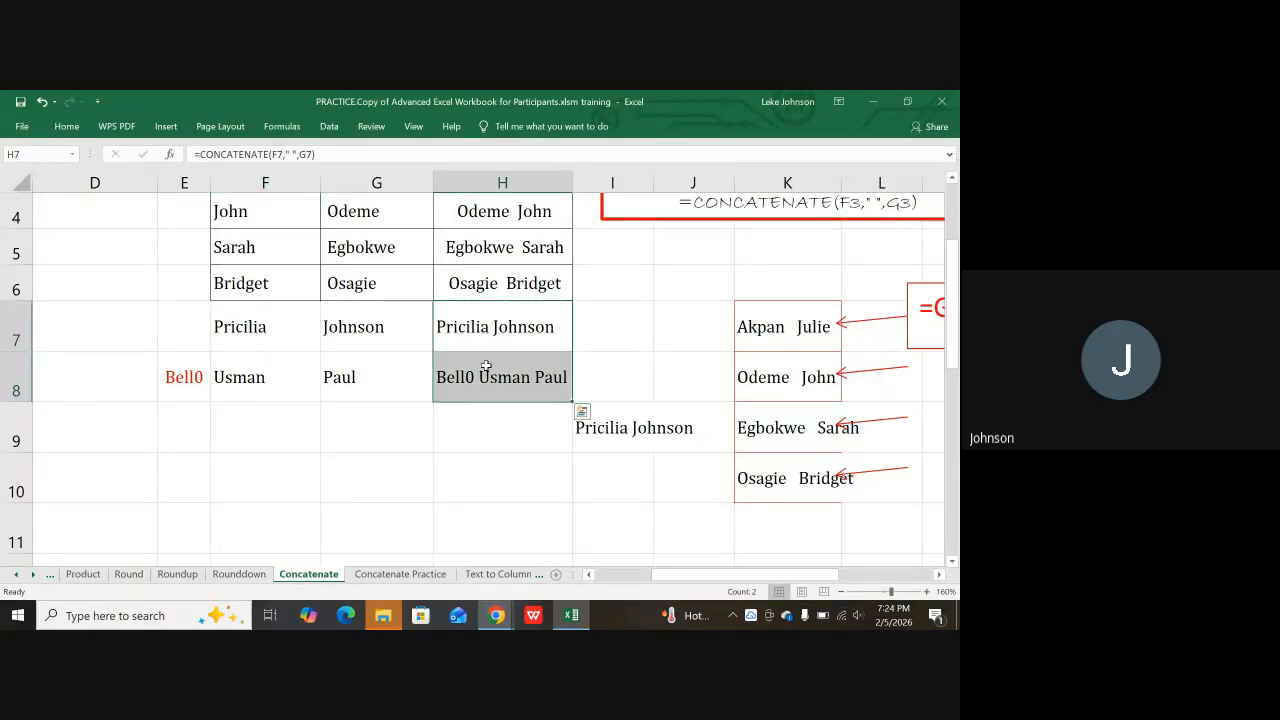
left_click(257, 338)
left_click_drag(185, 380, 290, 385)
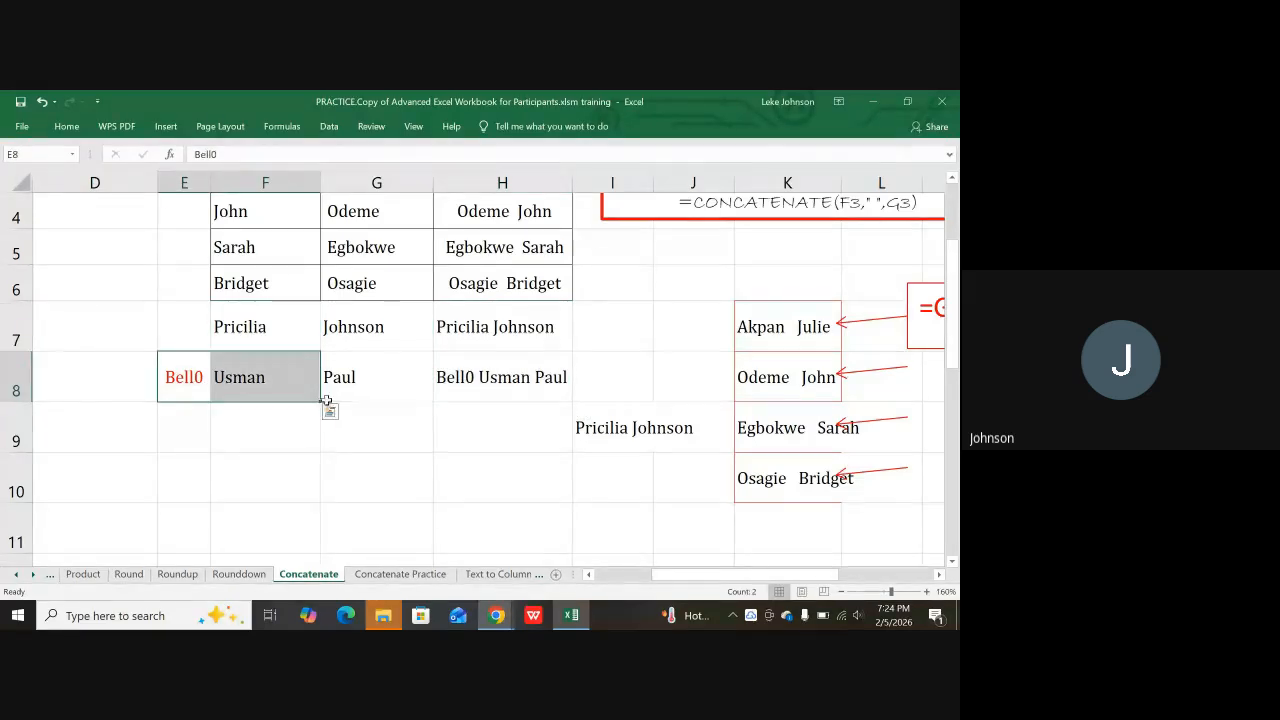
left_click(357, 373)
left_click(300, 333)
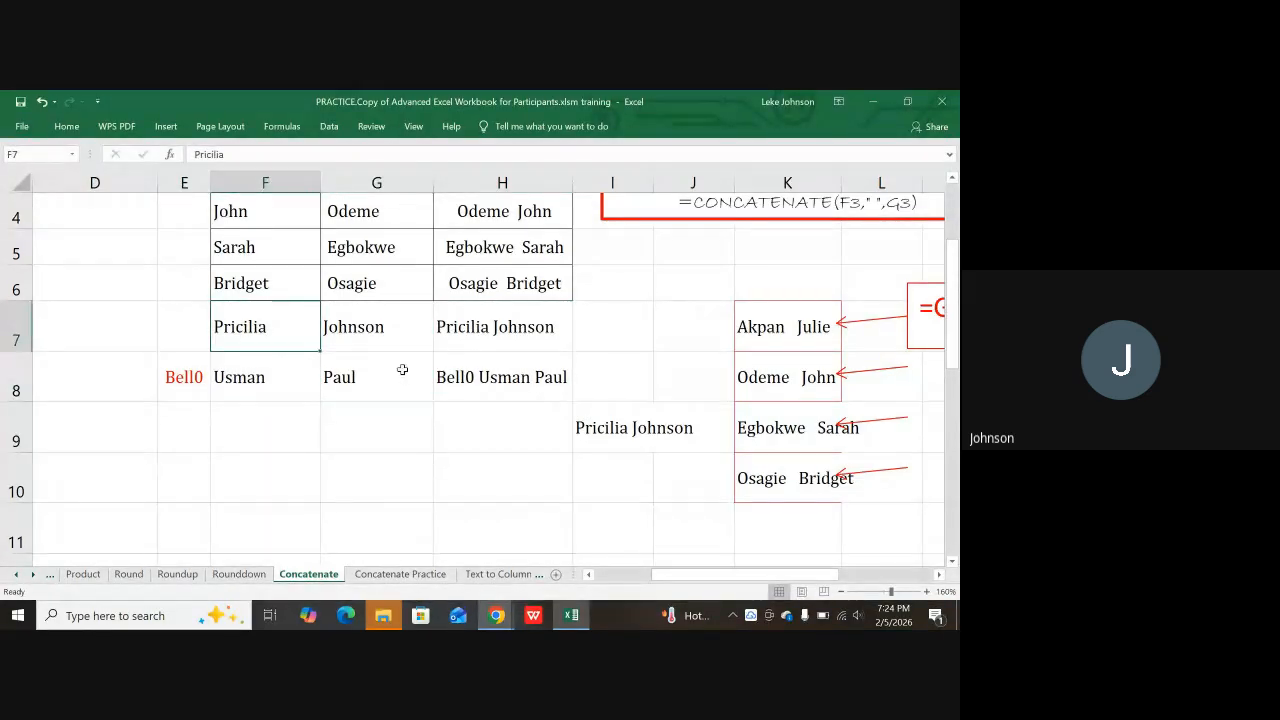
left_click(474, 338)
left_click(495, 385)
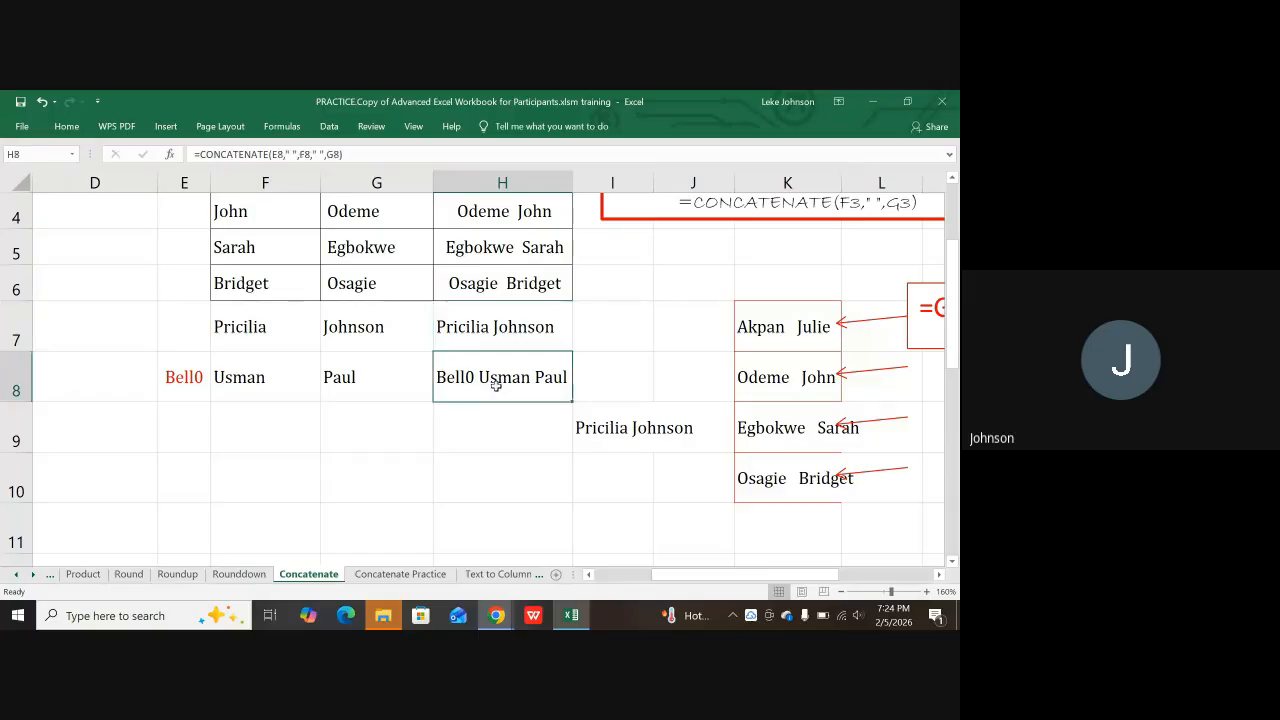
left_click(470, 330)
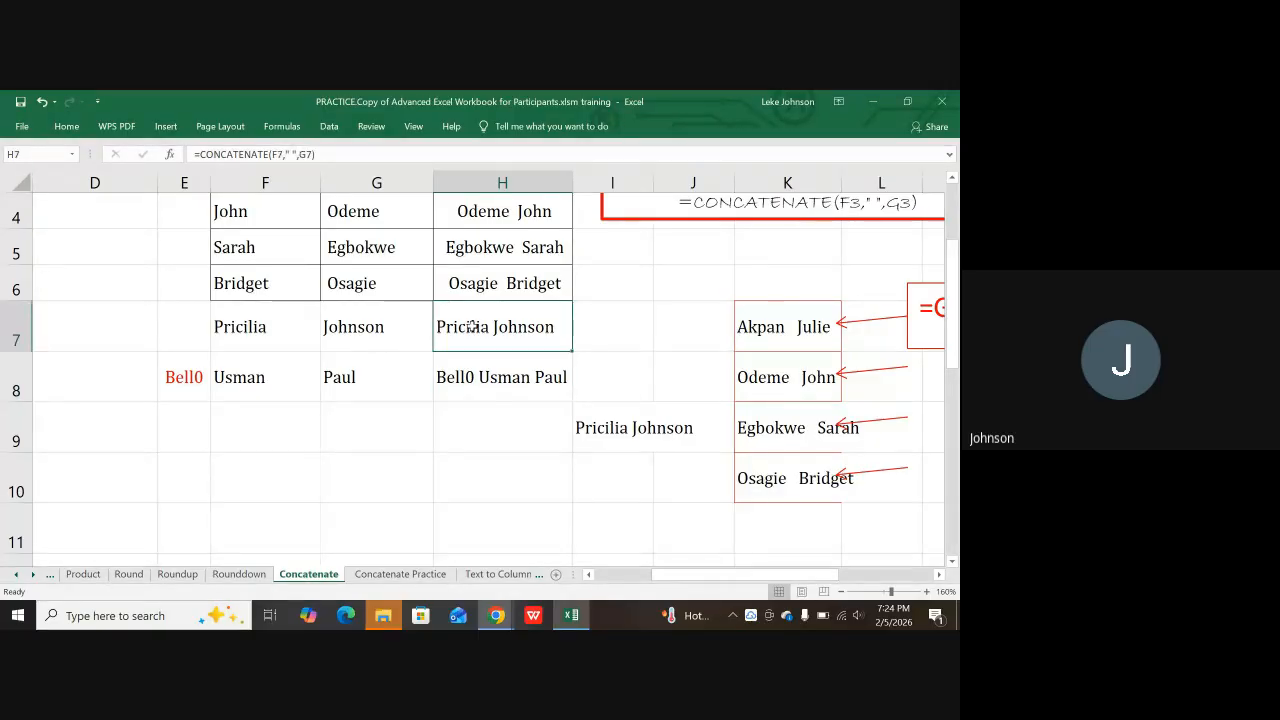
left_click_drag(470, 333, 470, 364)
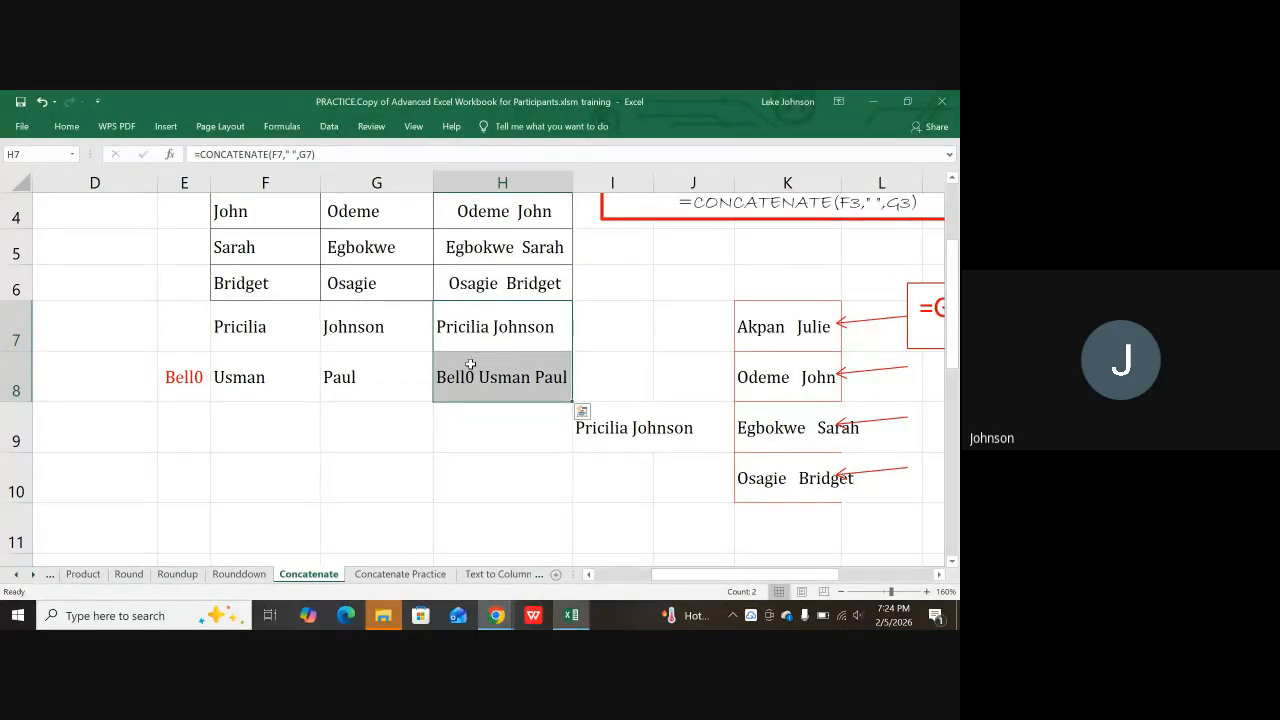
Step: Copy H7:H8 and paste it back as values, replacing the formulas
key("ctrl+c")
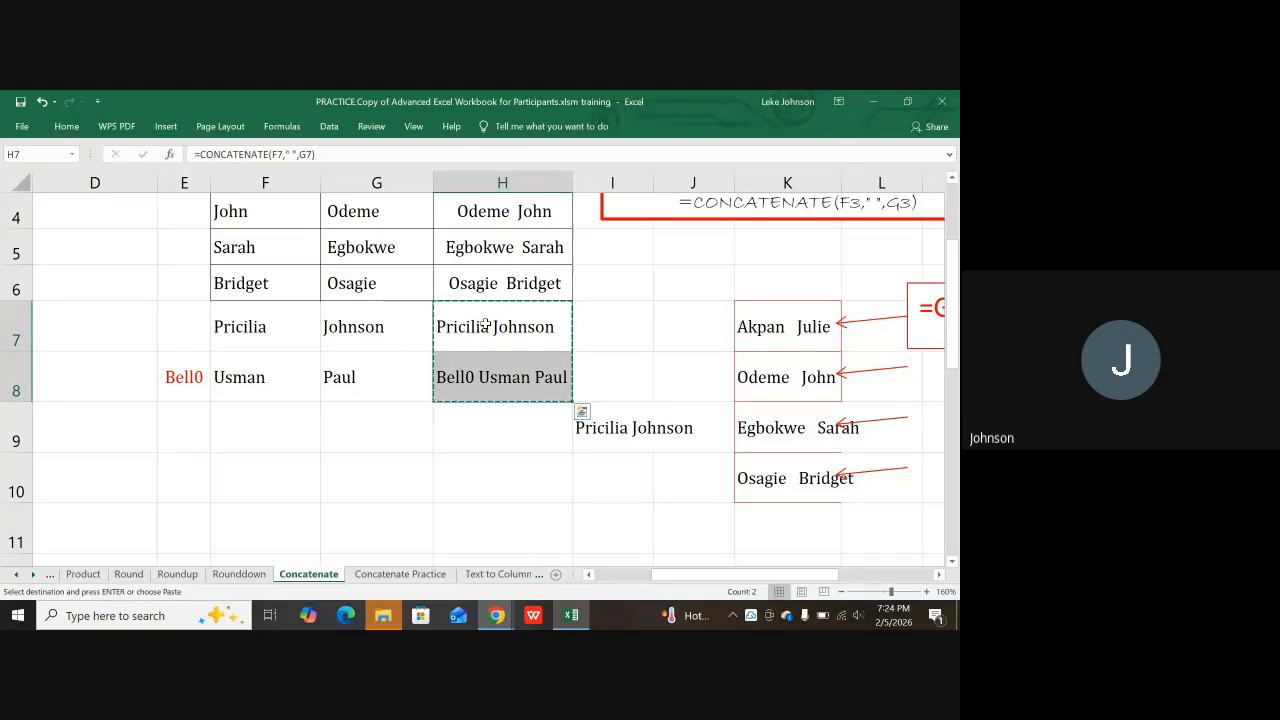
right_click(488, 329)
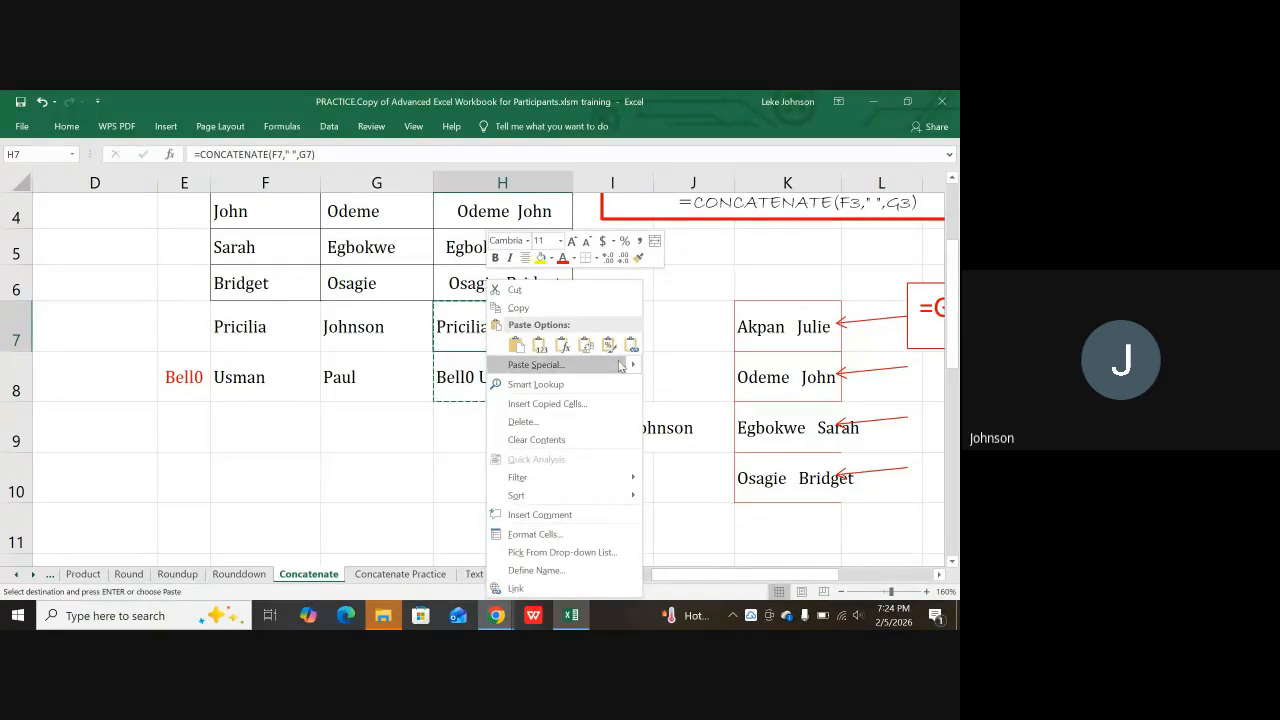
mouse_move(632, 372)
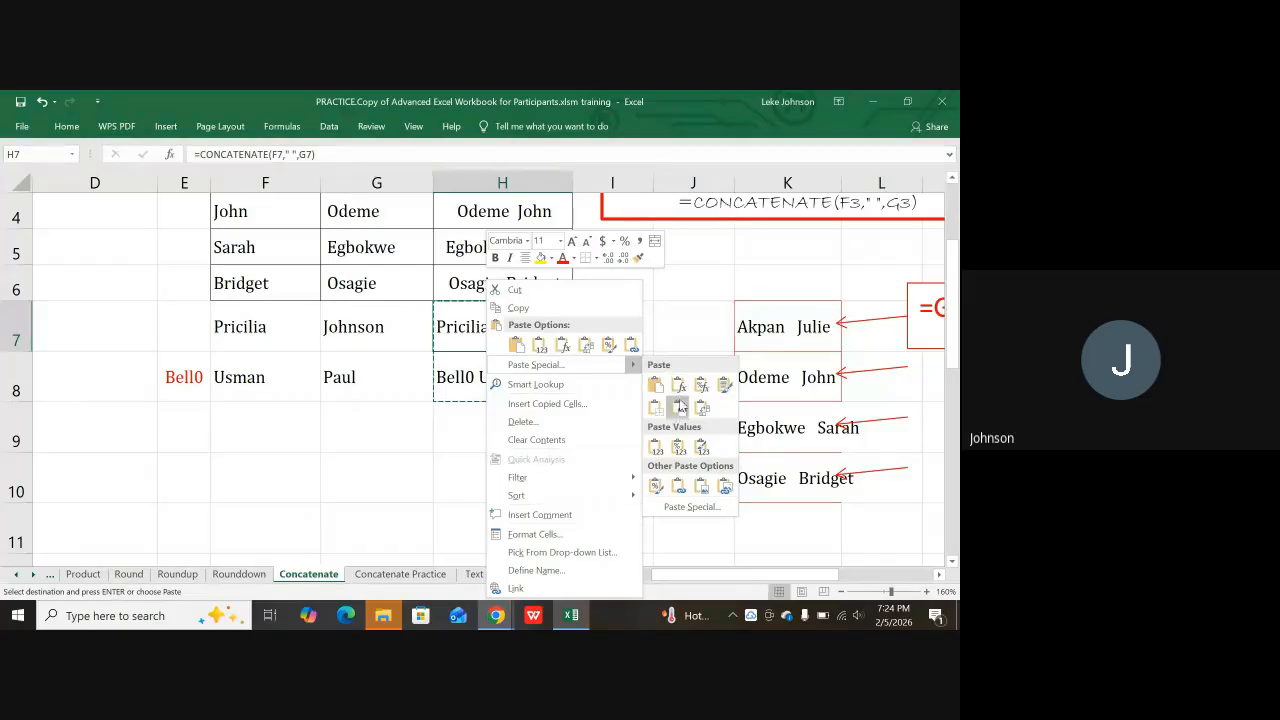
left_click(656, 448)
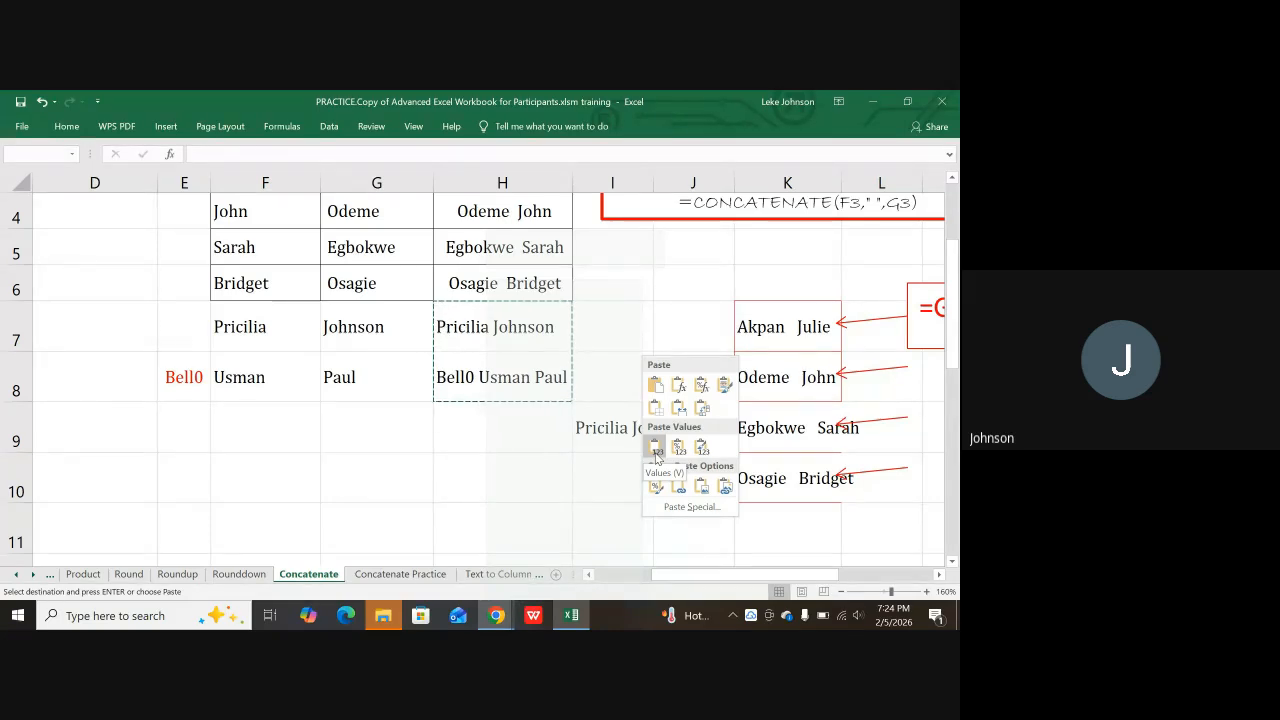
left_click(656, 455)
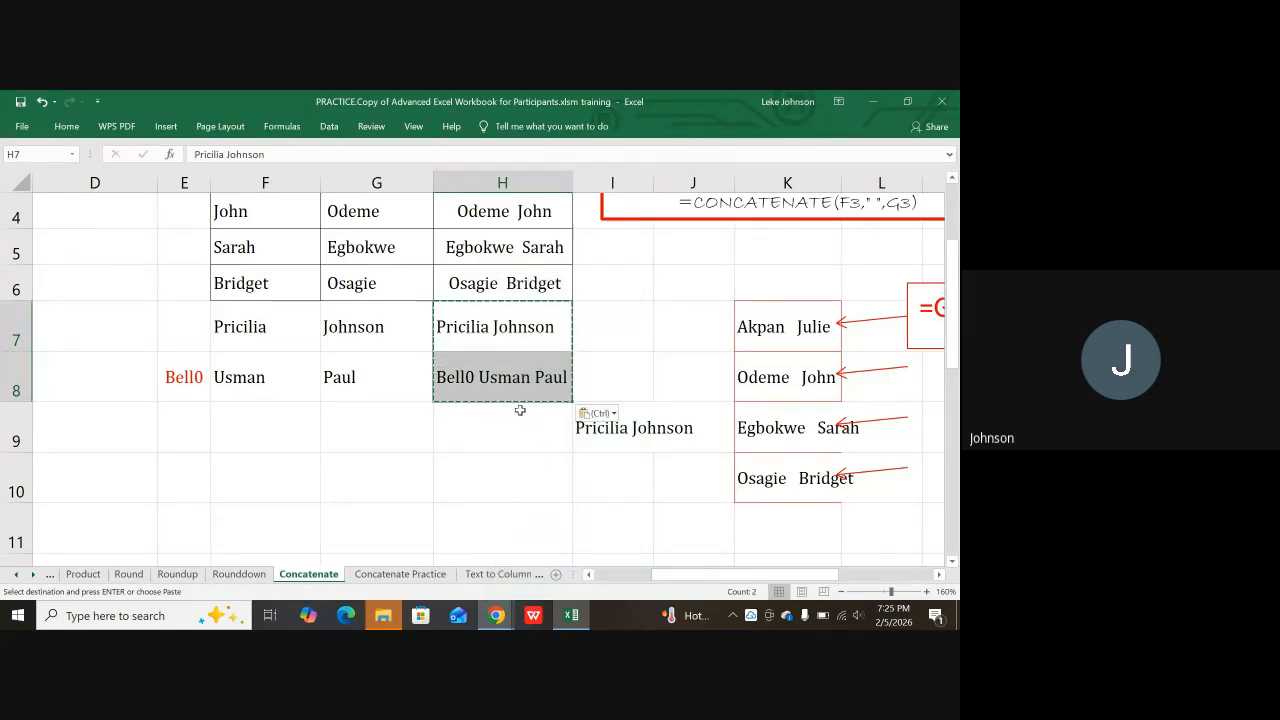
Step: Confirm H7 and H8 hold plain text, then delete the source names in E7:G8
left_click(501, 338)
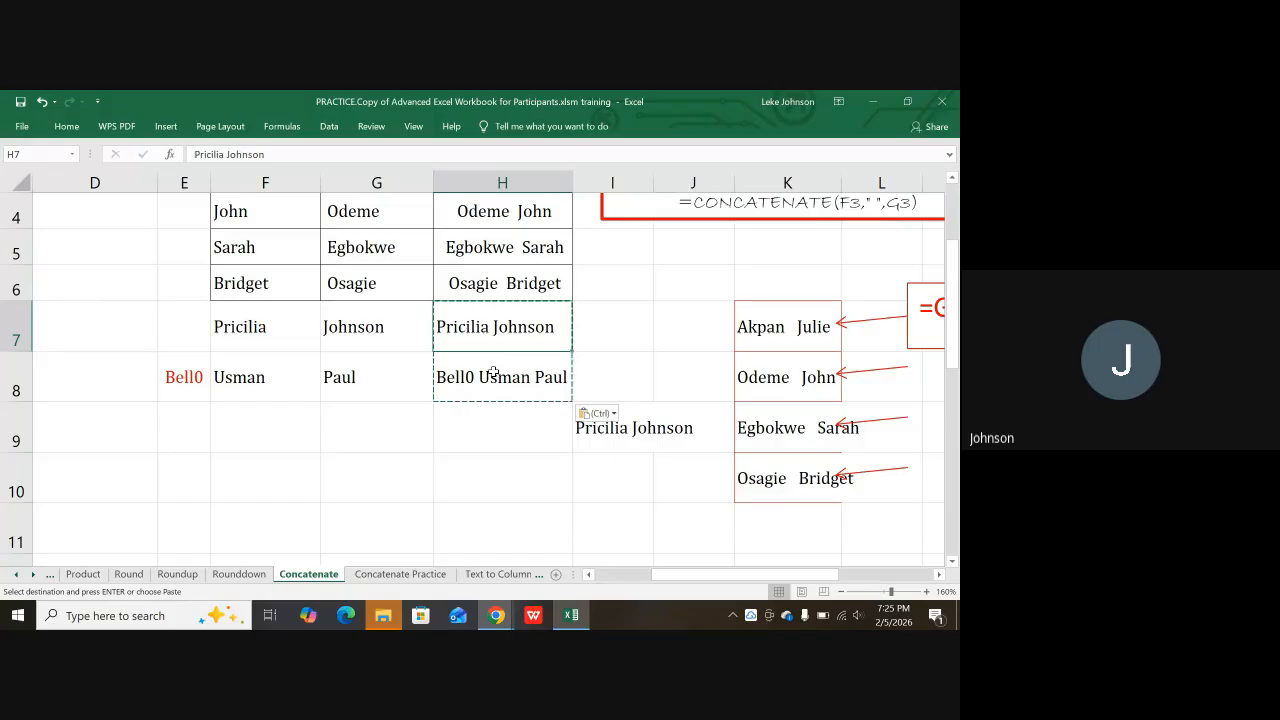
left_click(493, 373)
left_click(494, 339)
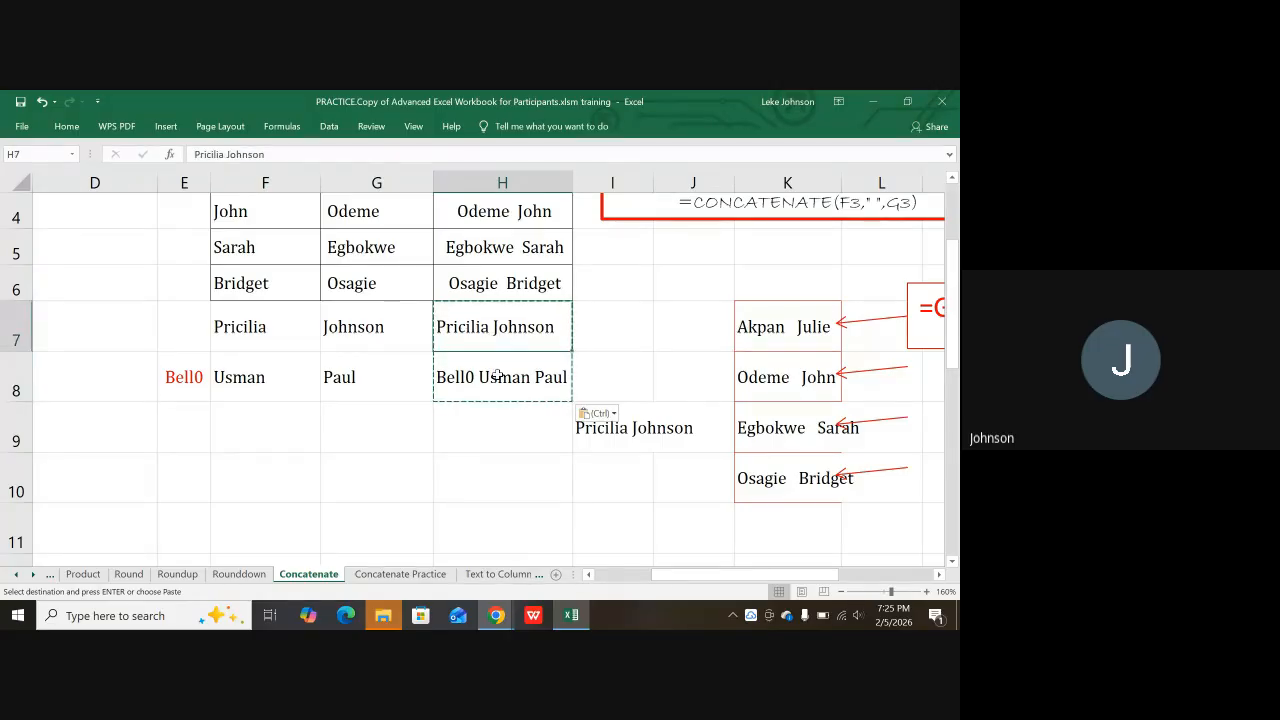
left_click(503, 374)
left_click(504, 334)
left_click_drag(183, 326, 347, 375)
key("Delete")
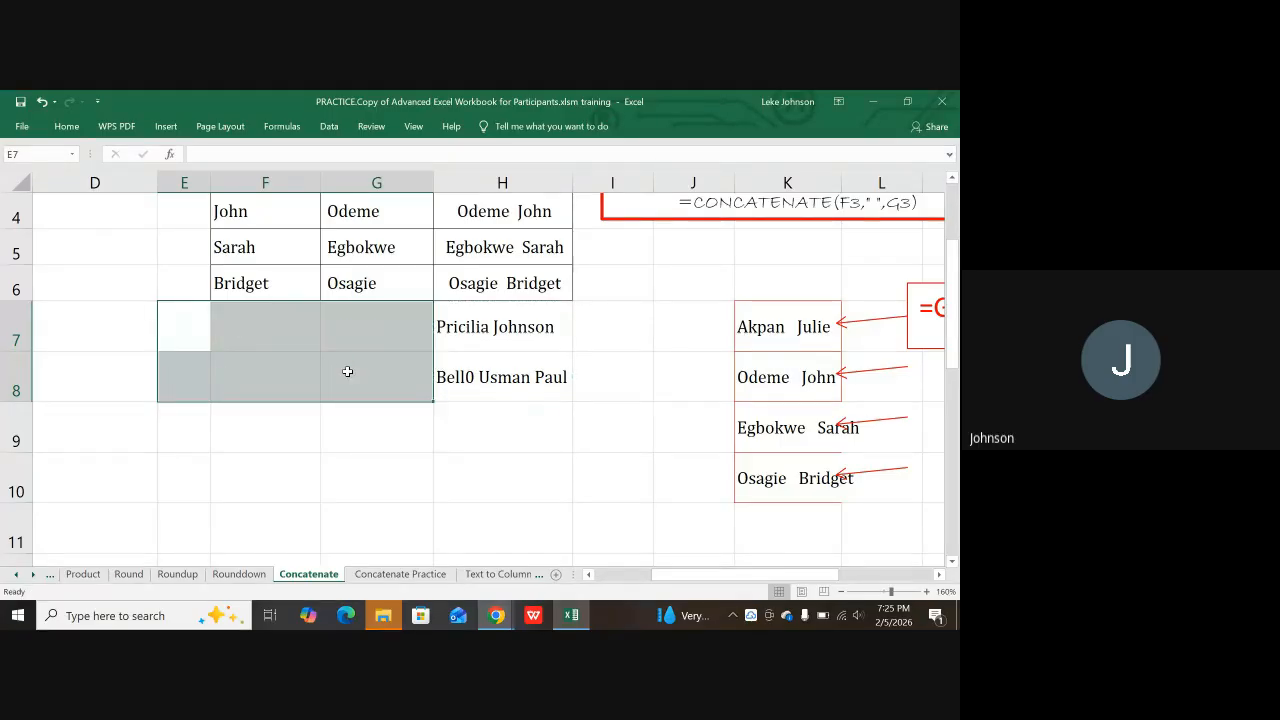
left_click(527, 410)
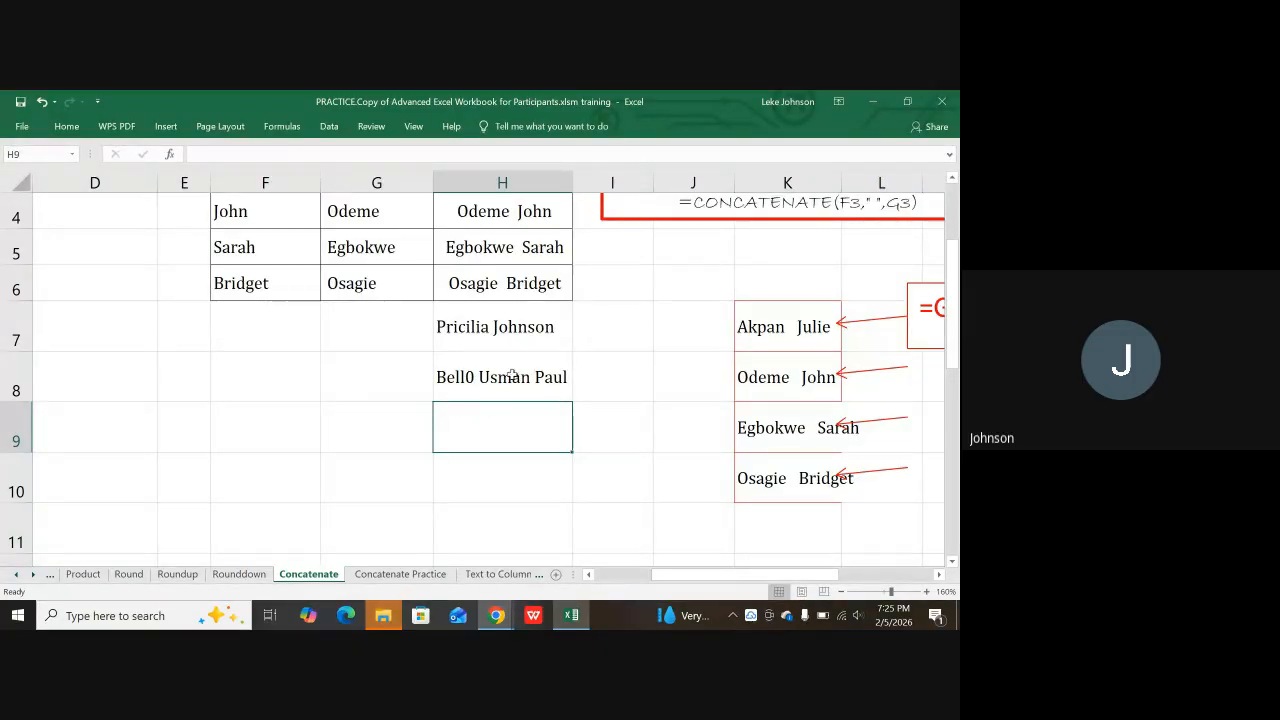
scroll(566, 374, "up", 1)
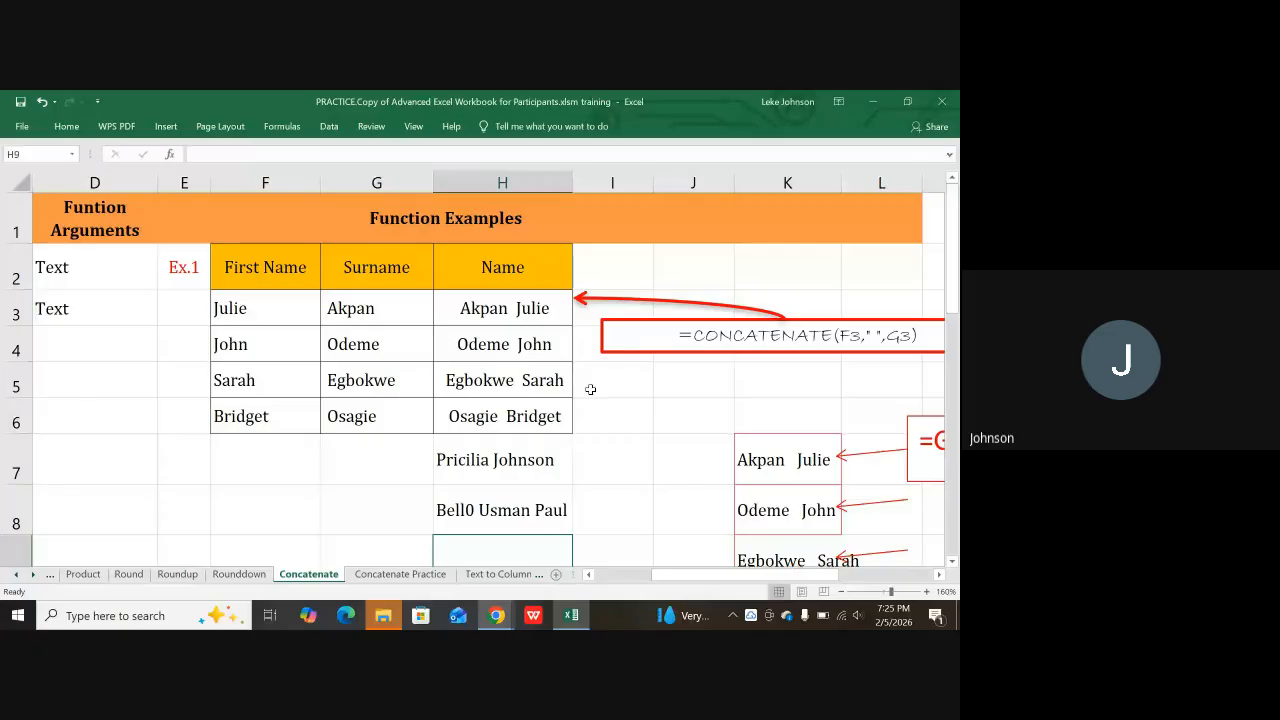
left_click(405, 576)
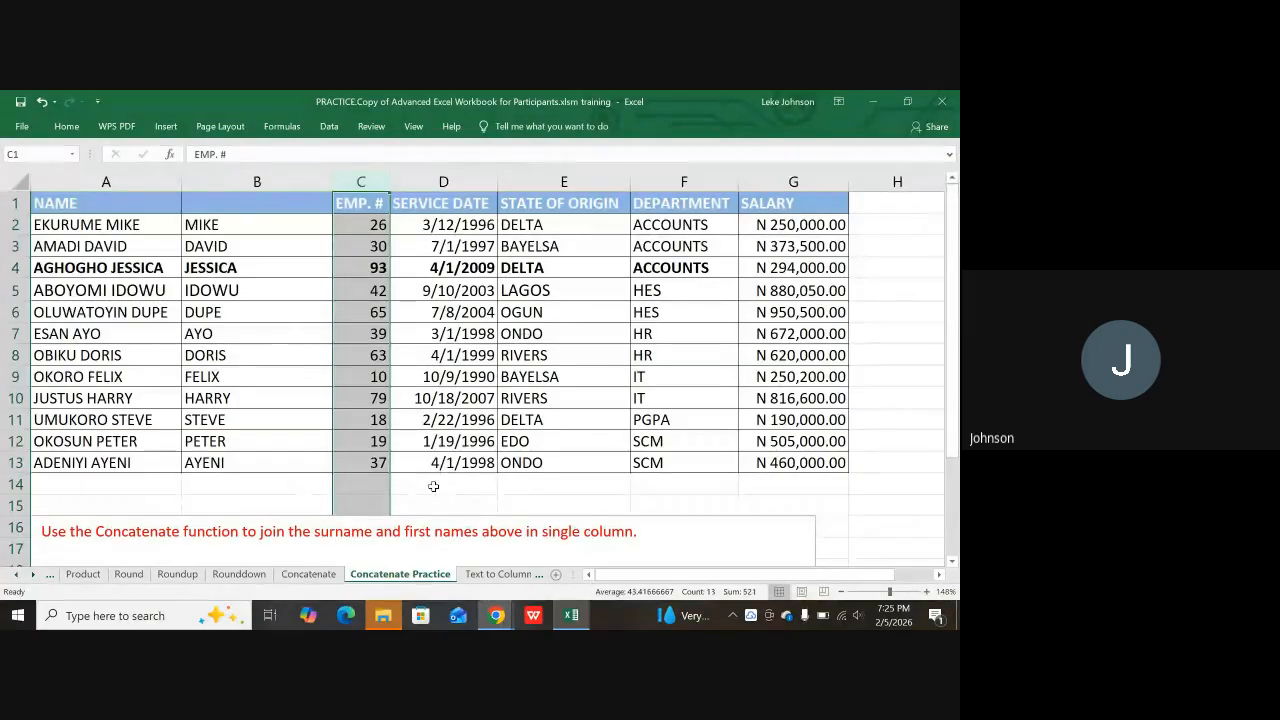
left_click(434, 486)
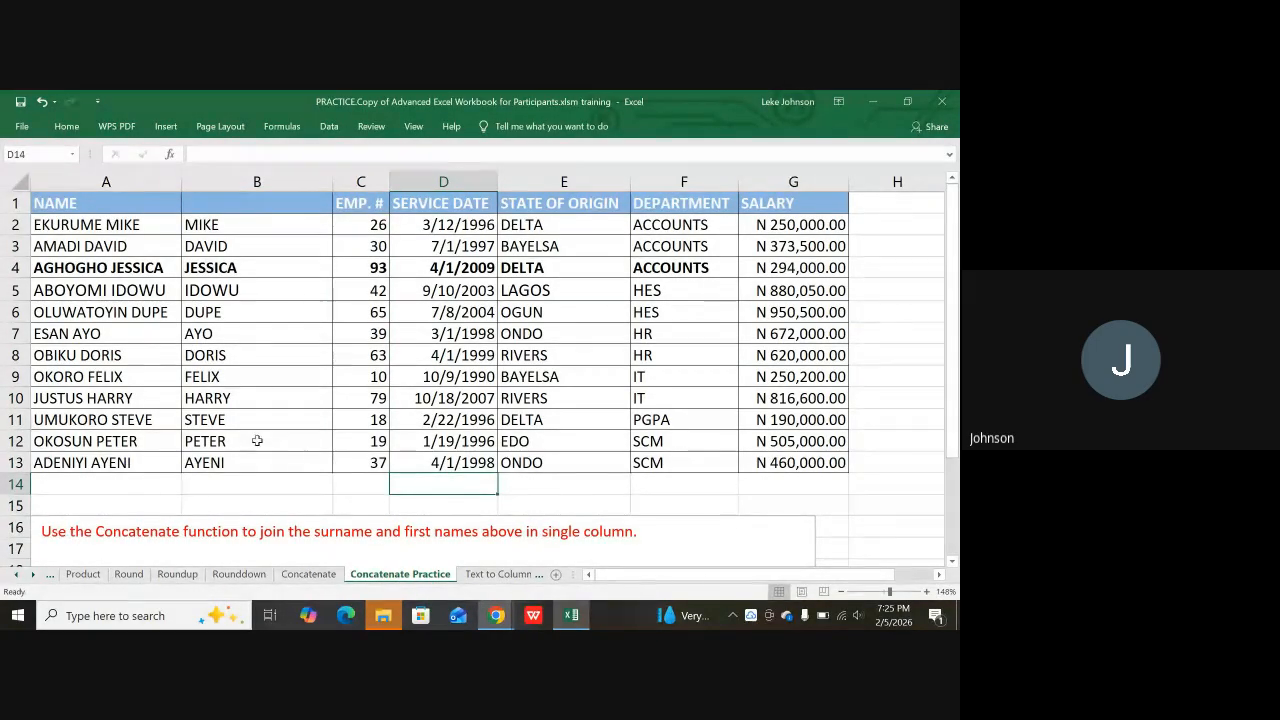
left_click(92, 219)
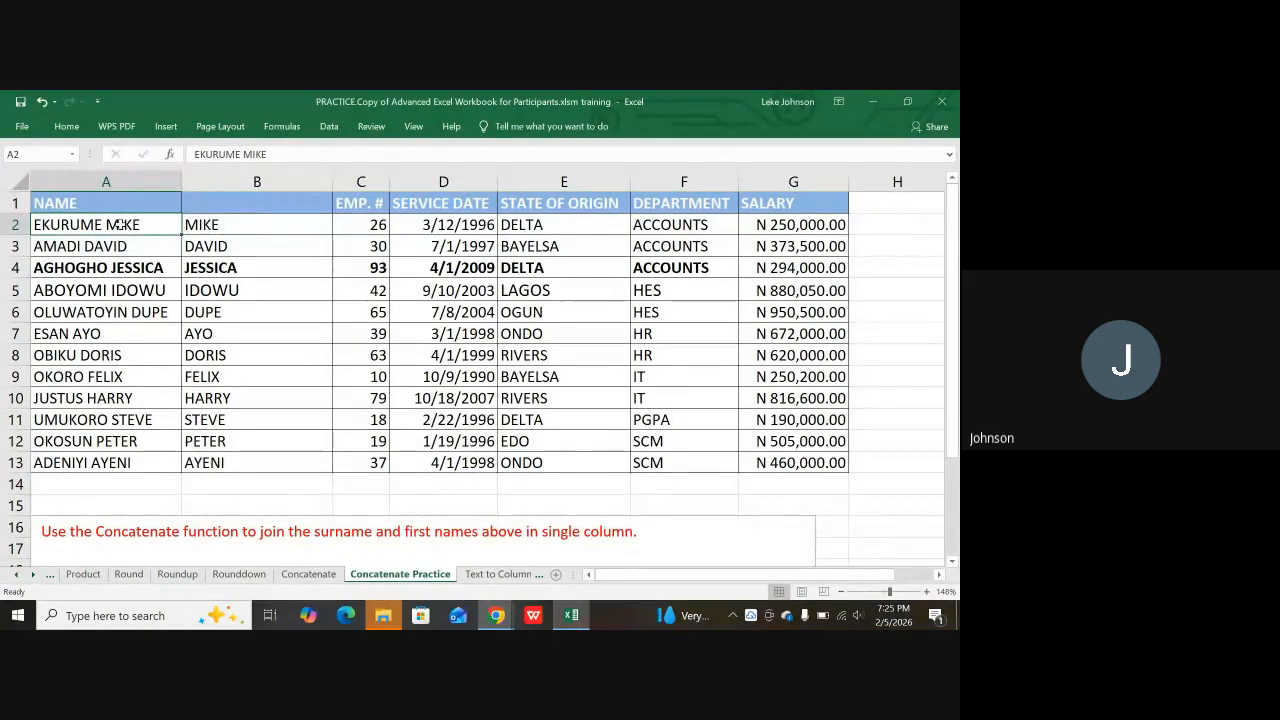
scroll(226, 369, "down", 1)
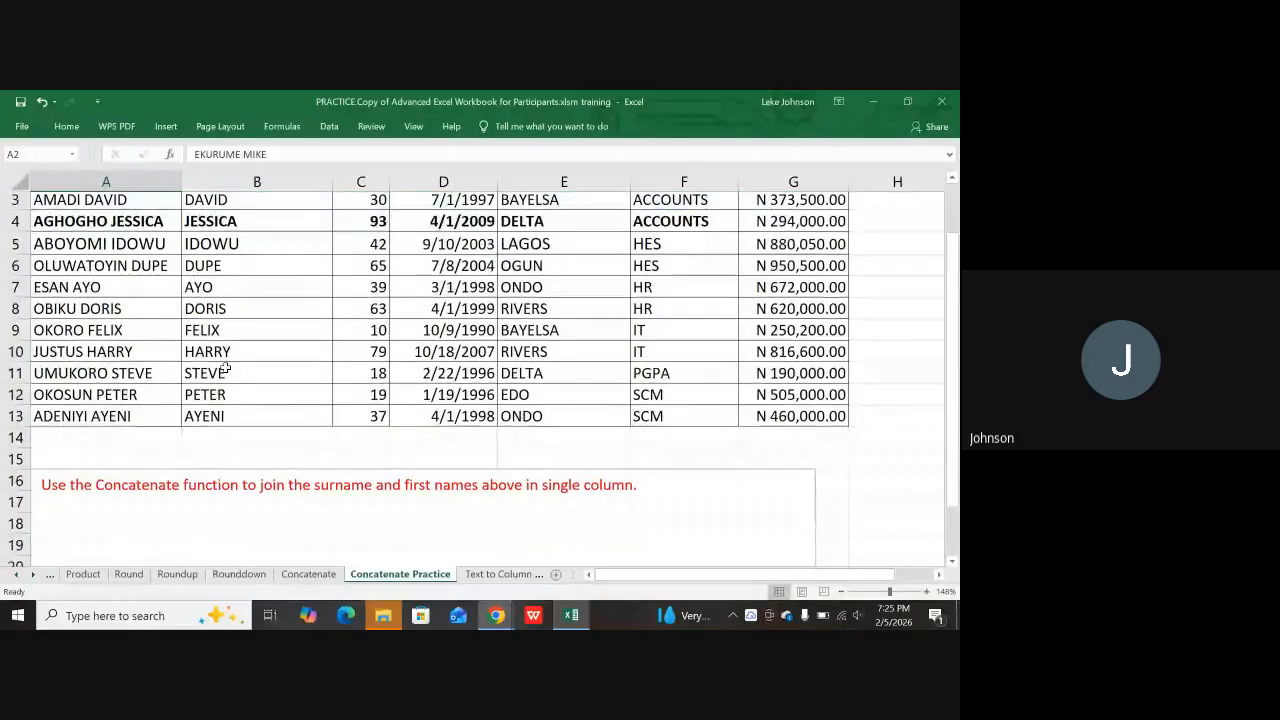
scroll(222, 400, "down", 1)
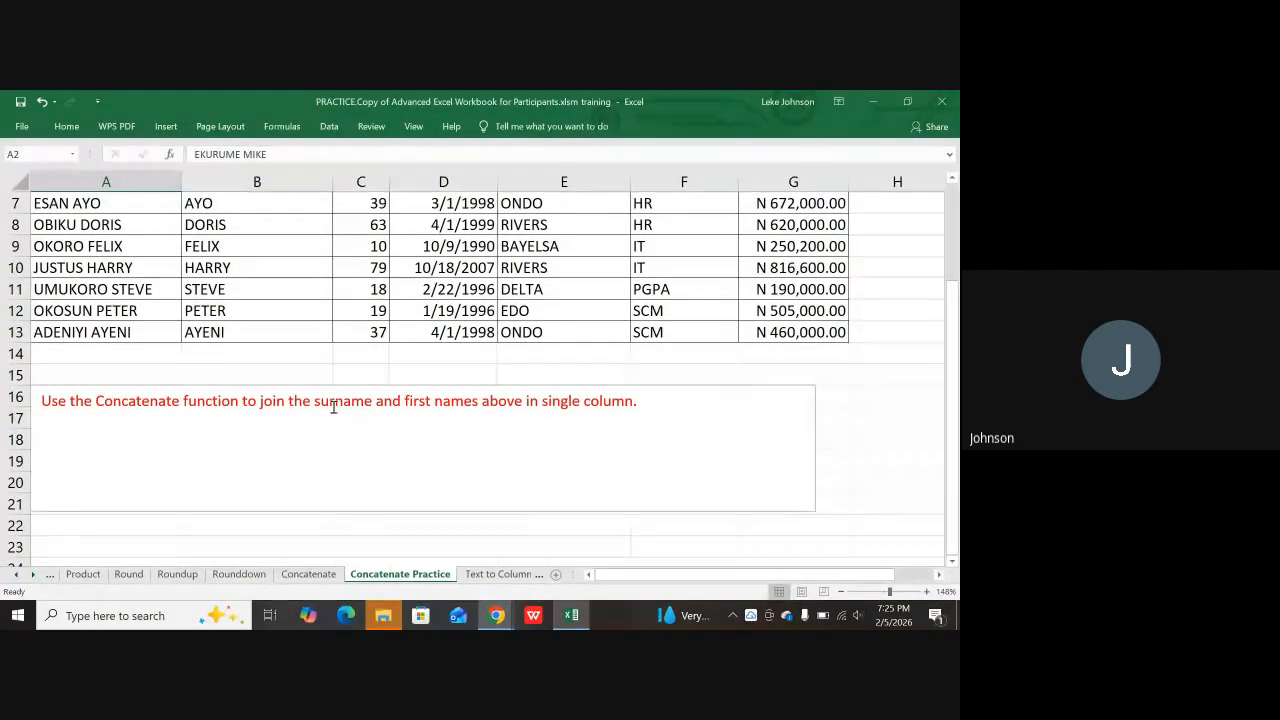
left_click(284, 350)
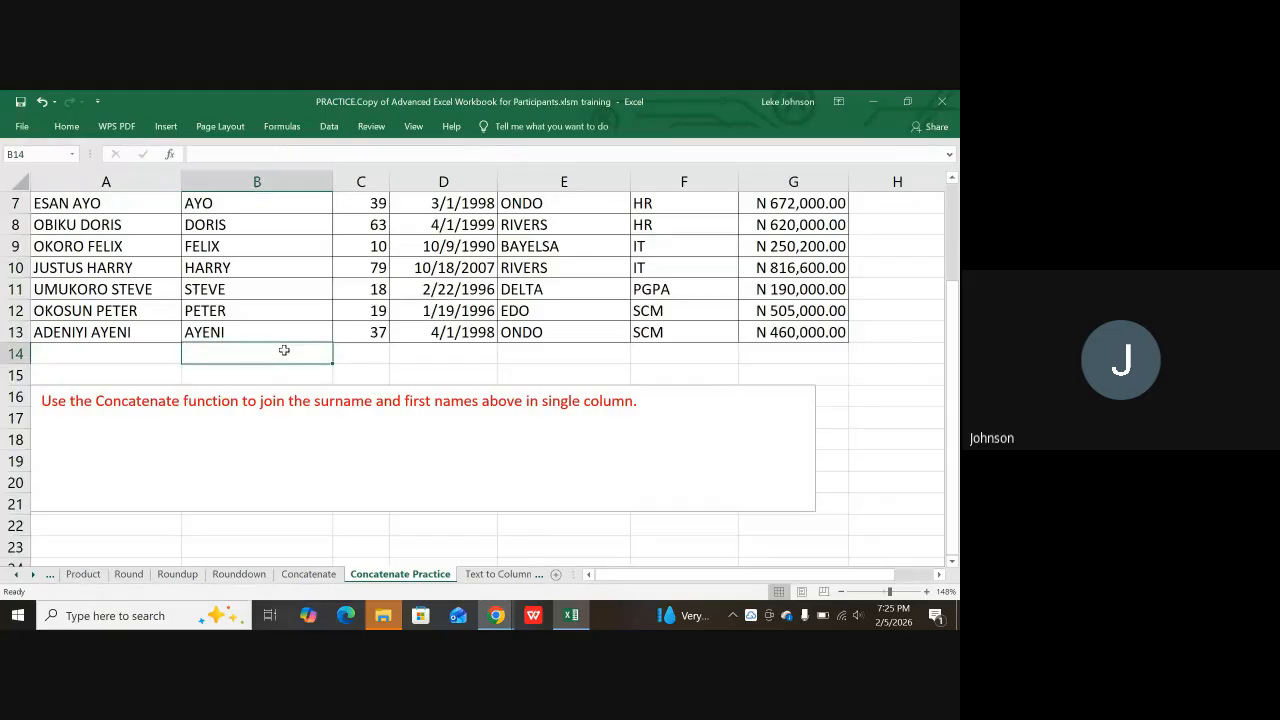
key("Left")
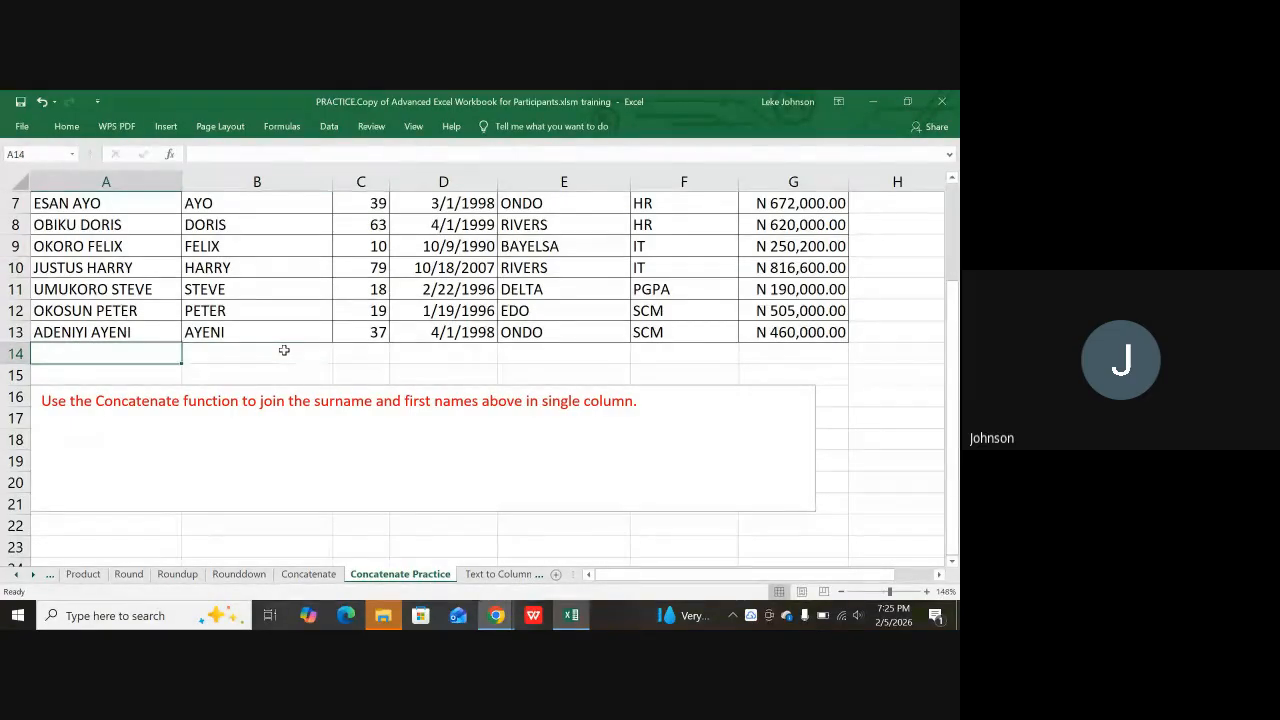
scroll(284, 350, "up", 2)
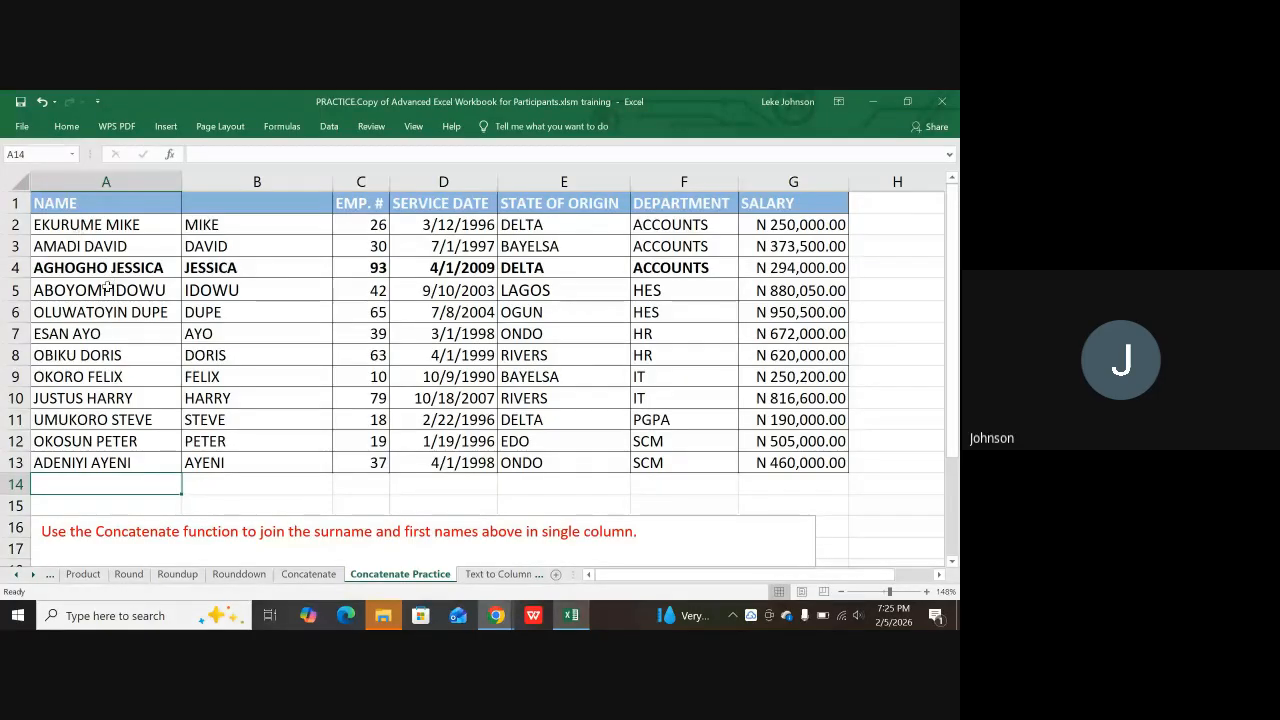
left_click(233, 219)
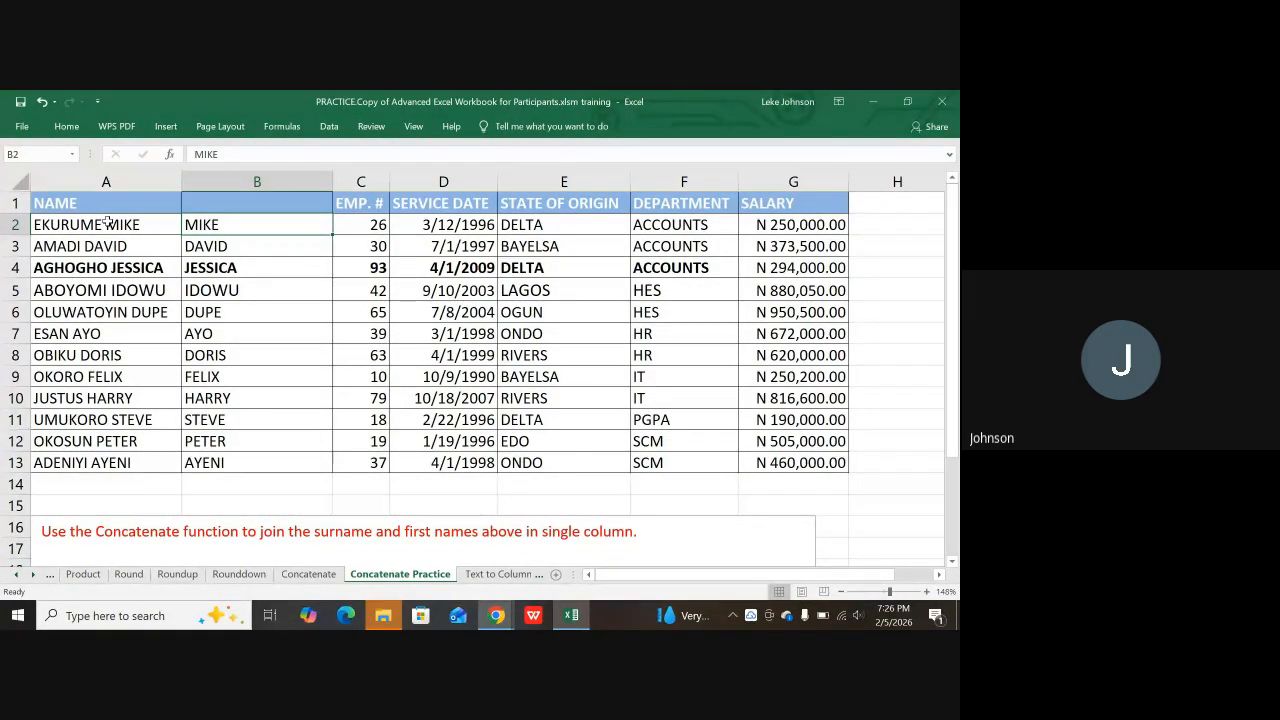
left_click(161, 223)
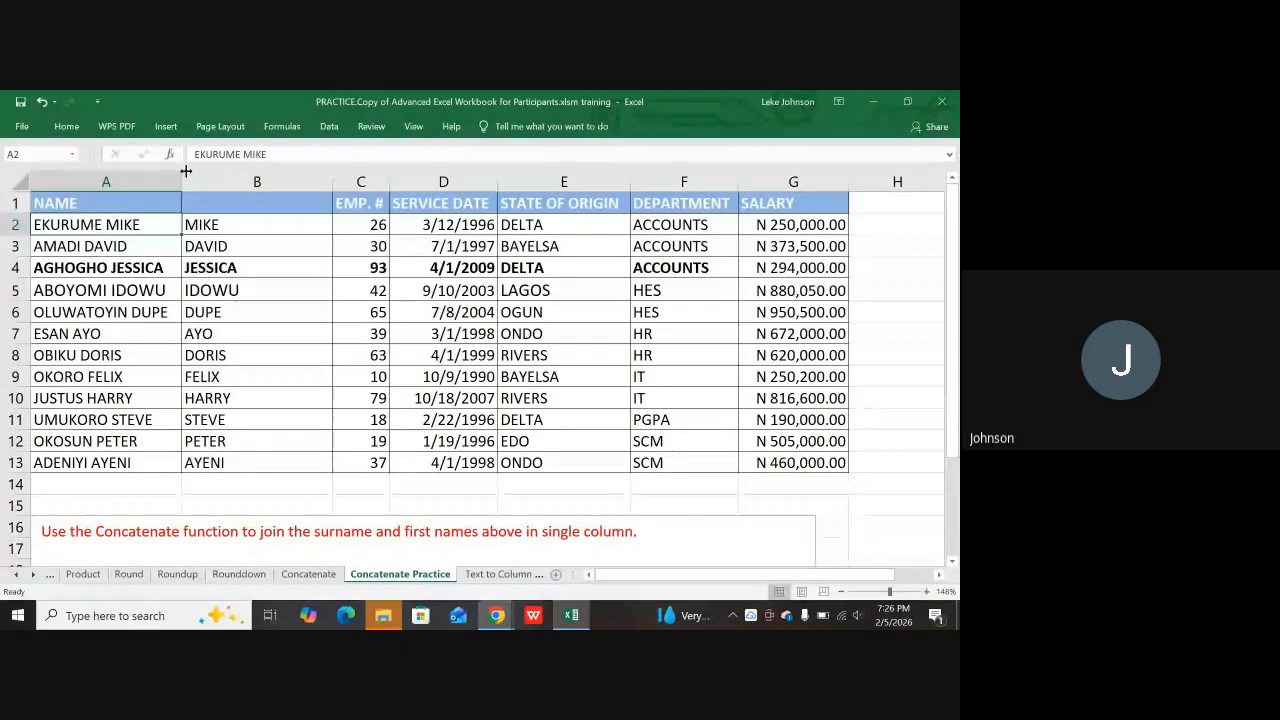
Step: Delete the first names from A2 through A5, leaving only surnames, after dismissing the OneDrive notice
double_click(101, 225)
left_click_drag(101, 225, 140, 225)
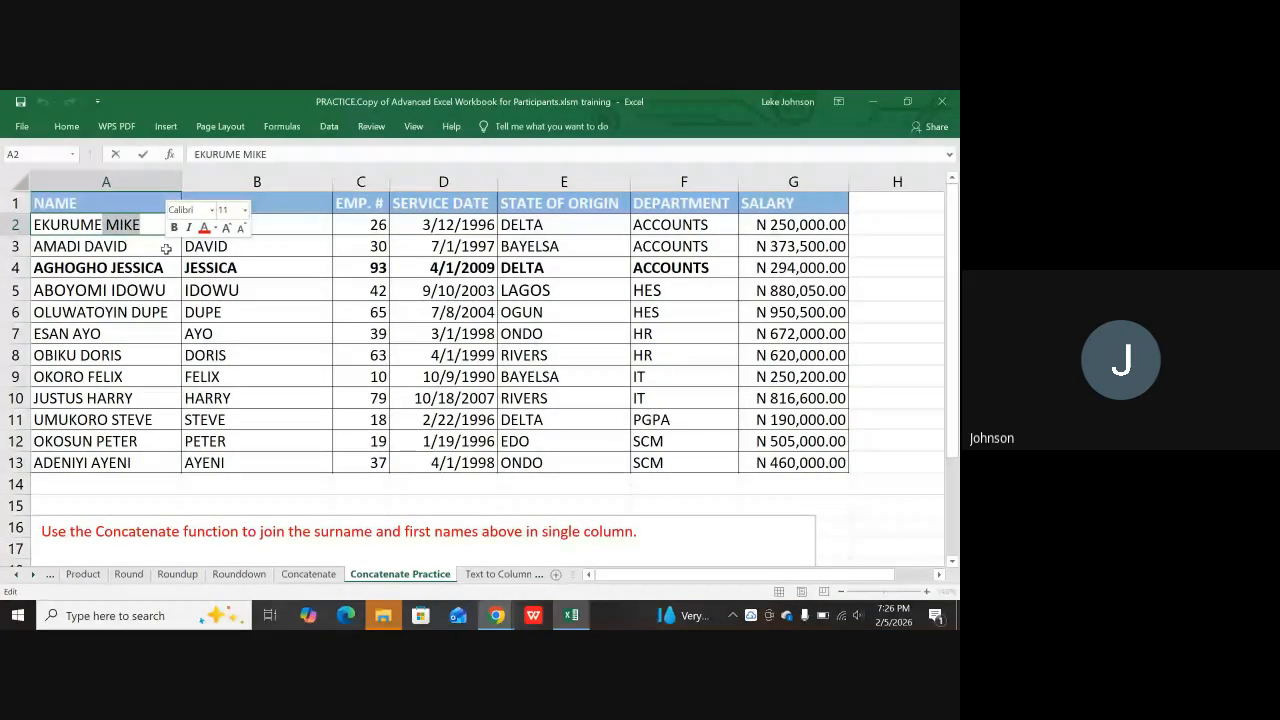
key("Print")
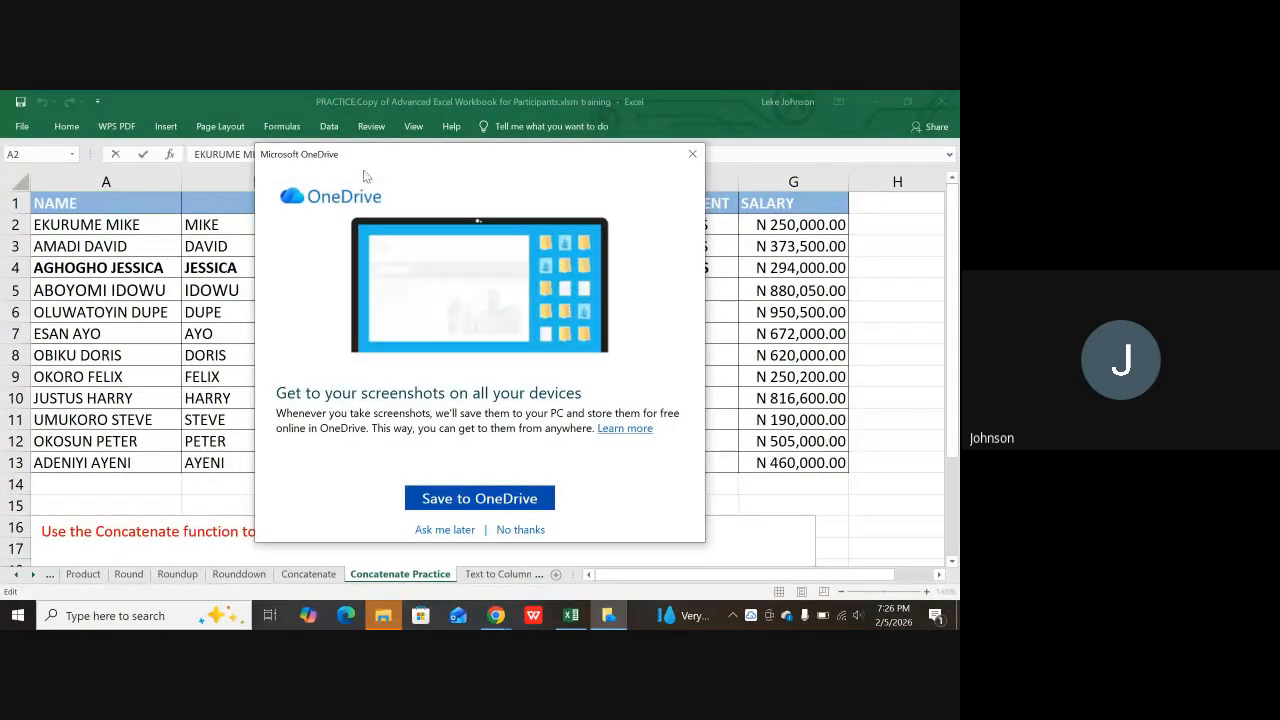
left_click(694, 153)
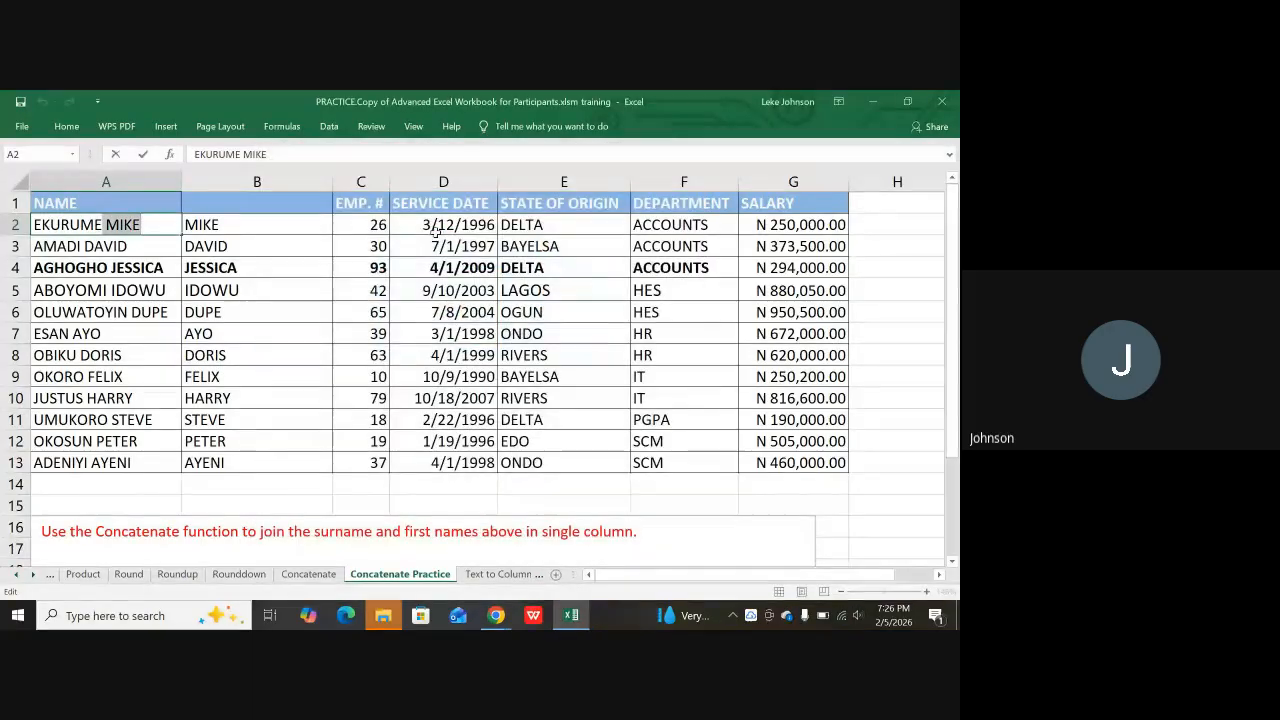
key("BackSpace")
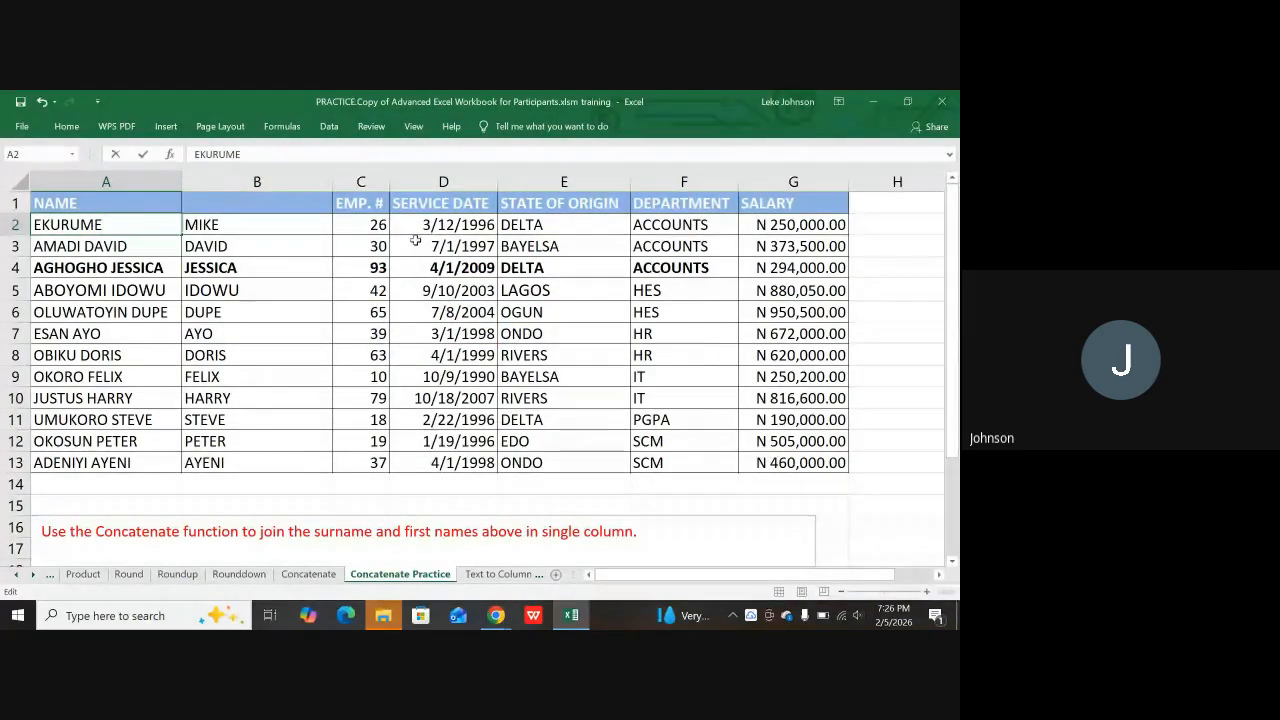
double_click(87, 247)
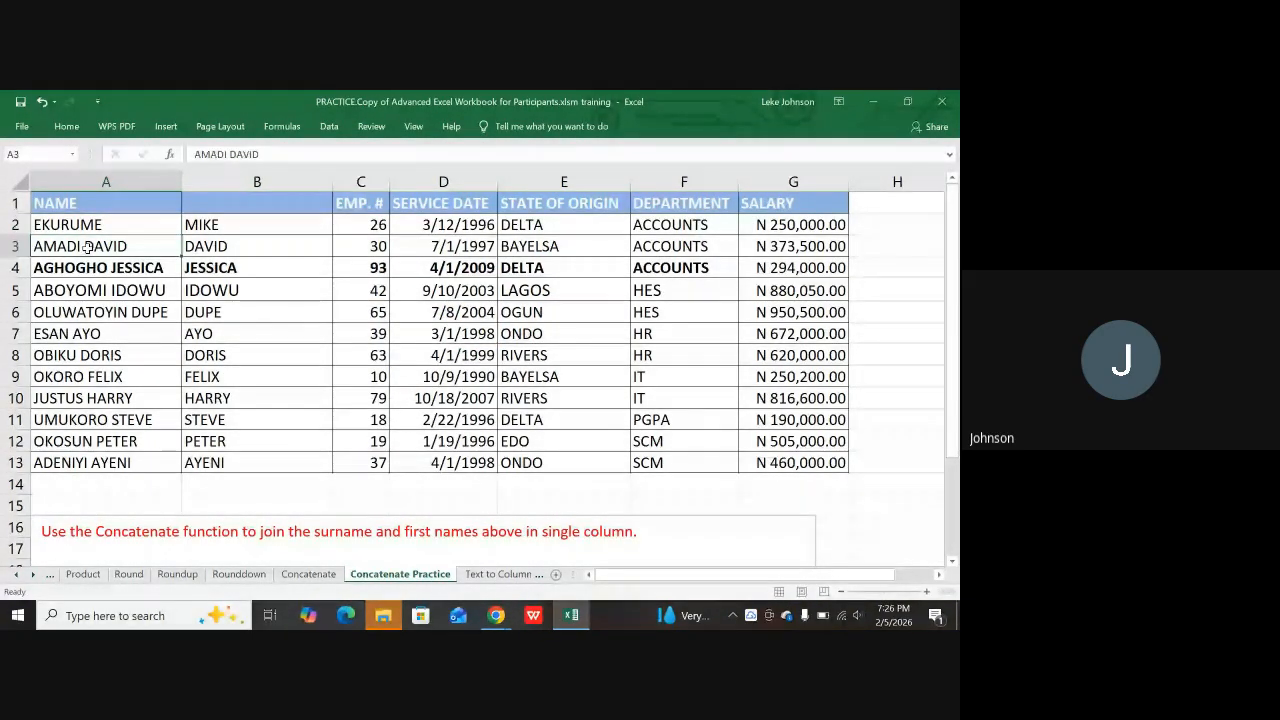
left_click_drag(84, 246, 245, 243)
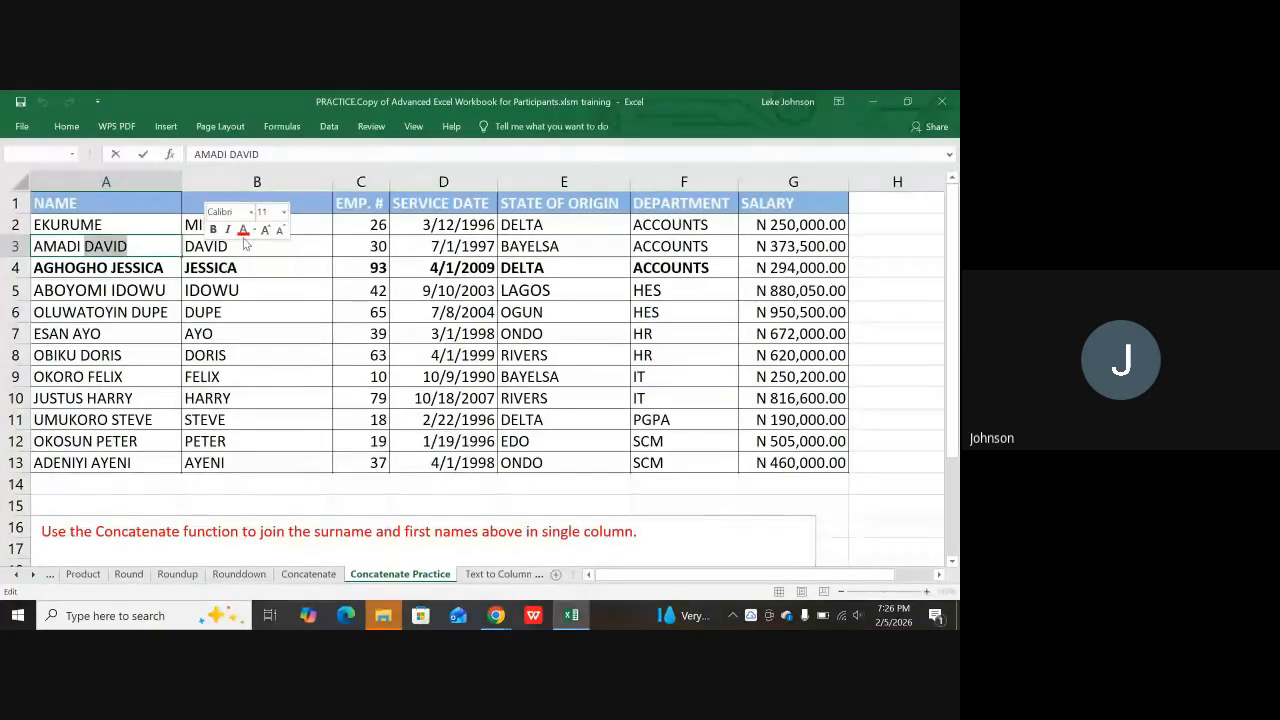
key("BackSpace")
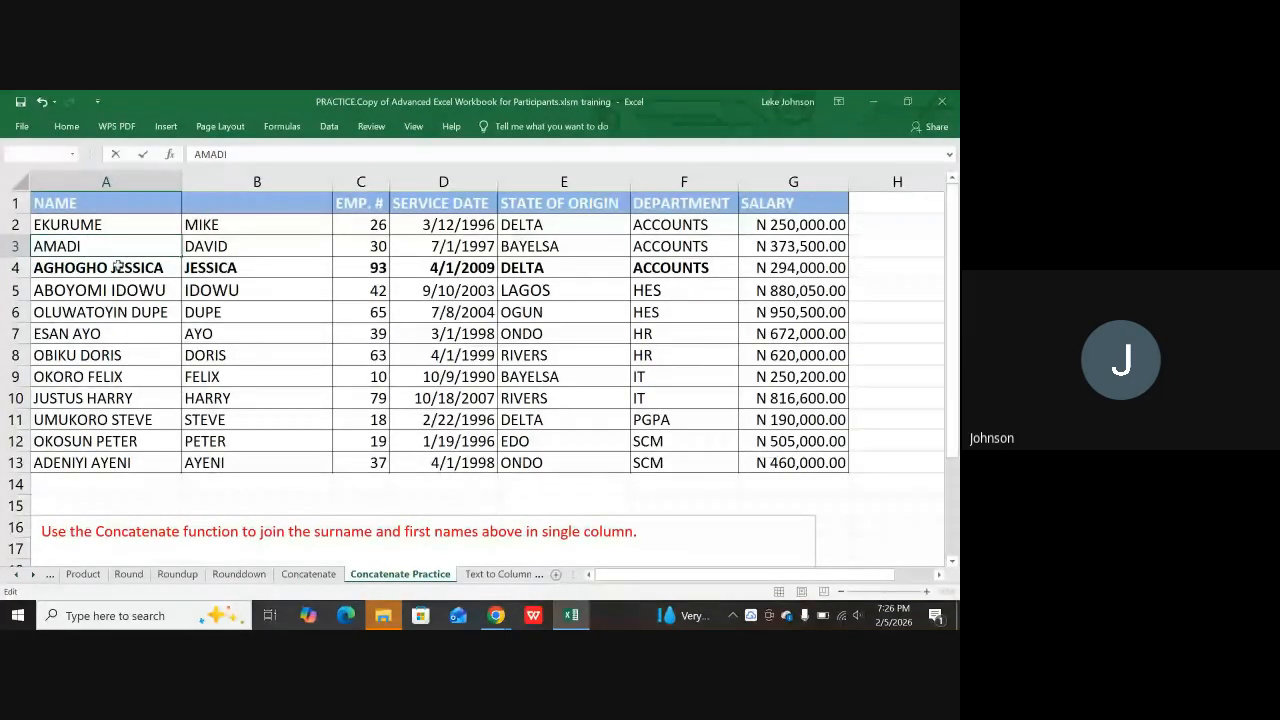
left_click(117, 267)
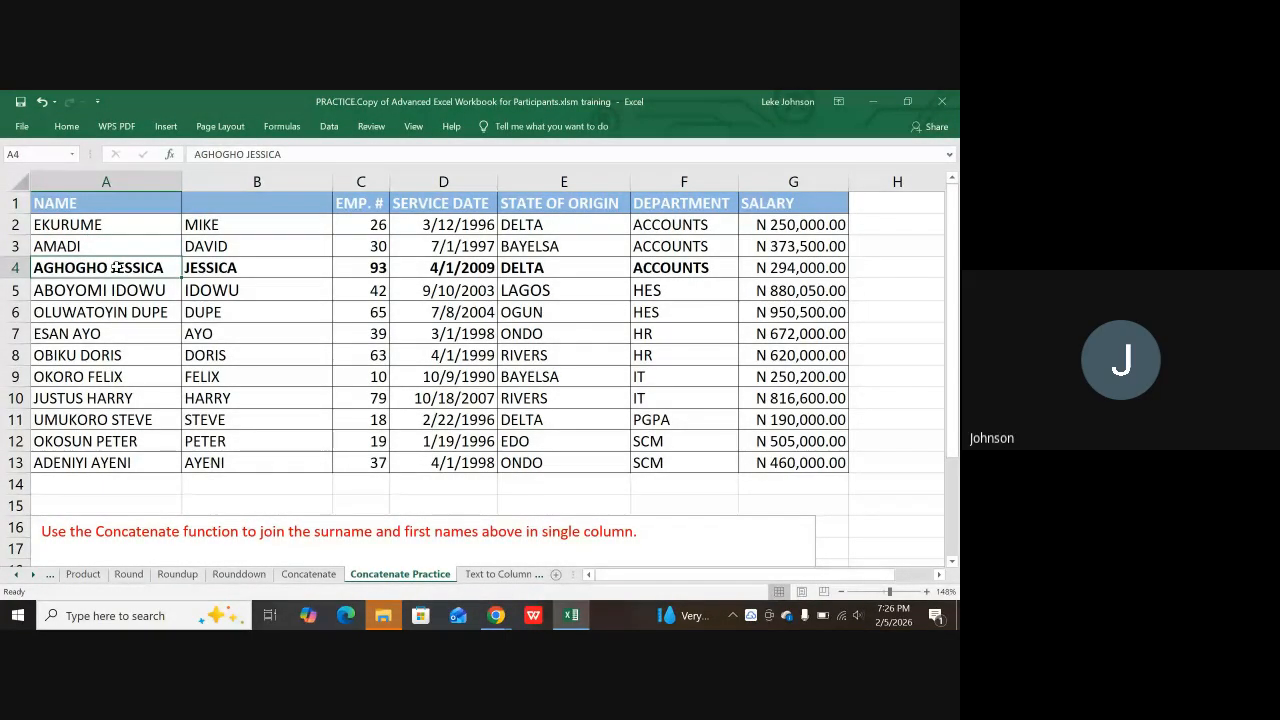
double_click(115, 267)
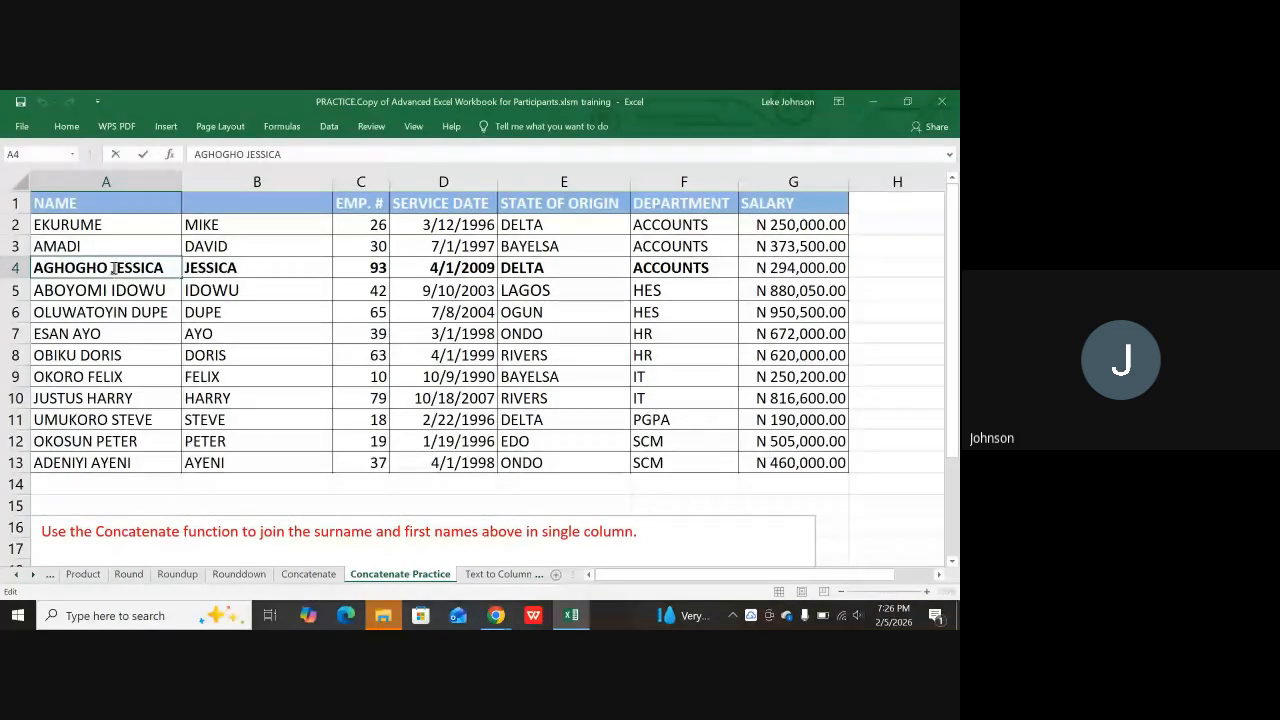
left_click_drag(111, 267, 203, 267)
key("BackSpace")
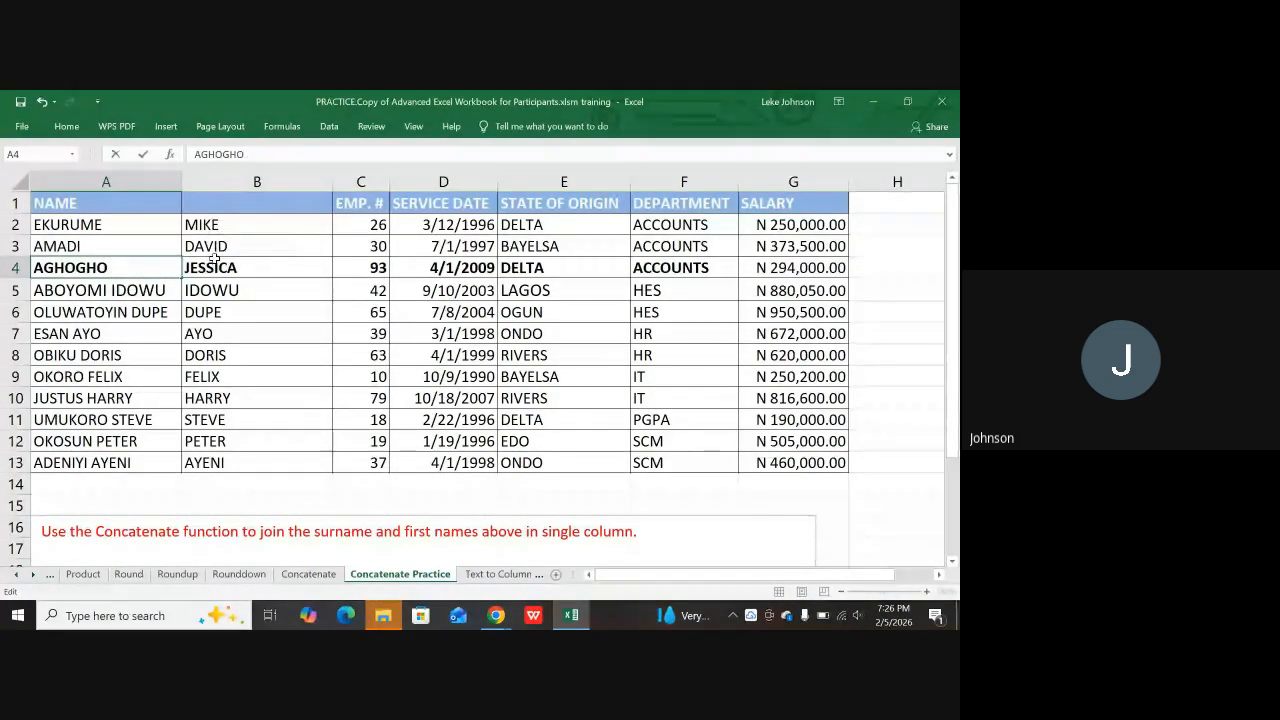
double_click(113, 290)
left_click_drag(111, 290, 166, 289)
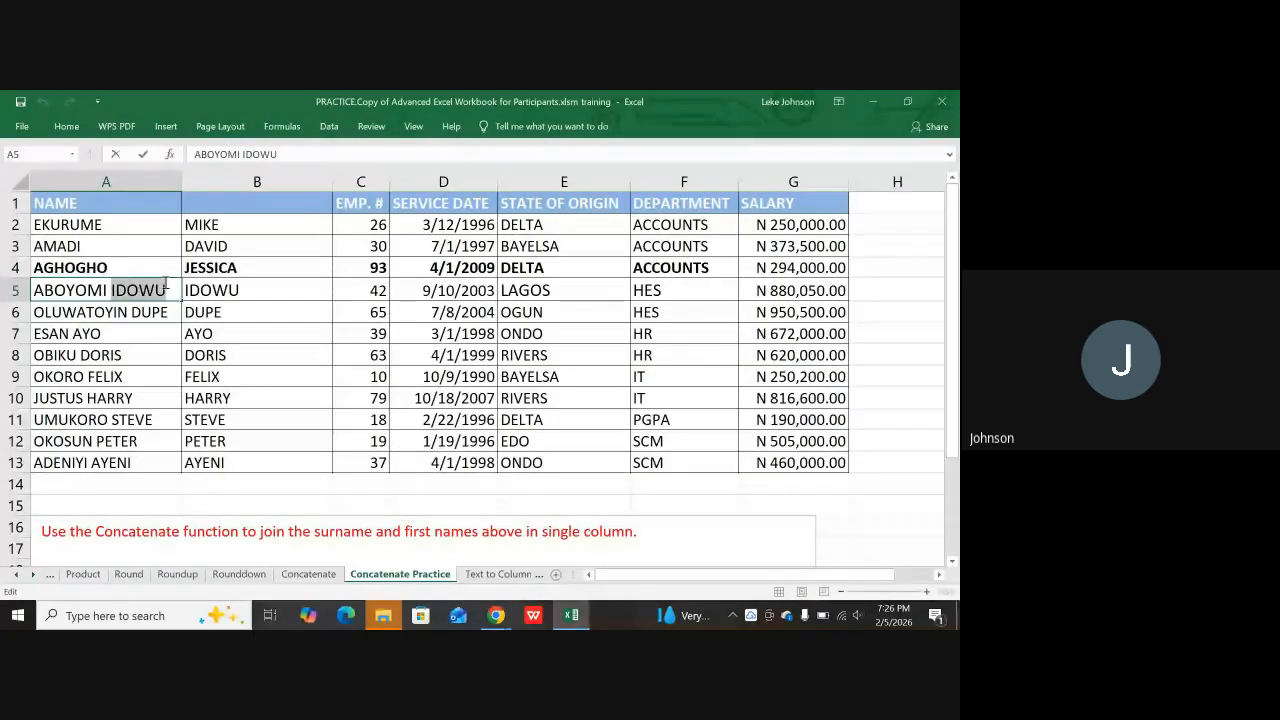
key("BackSpace")
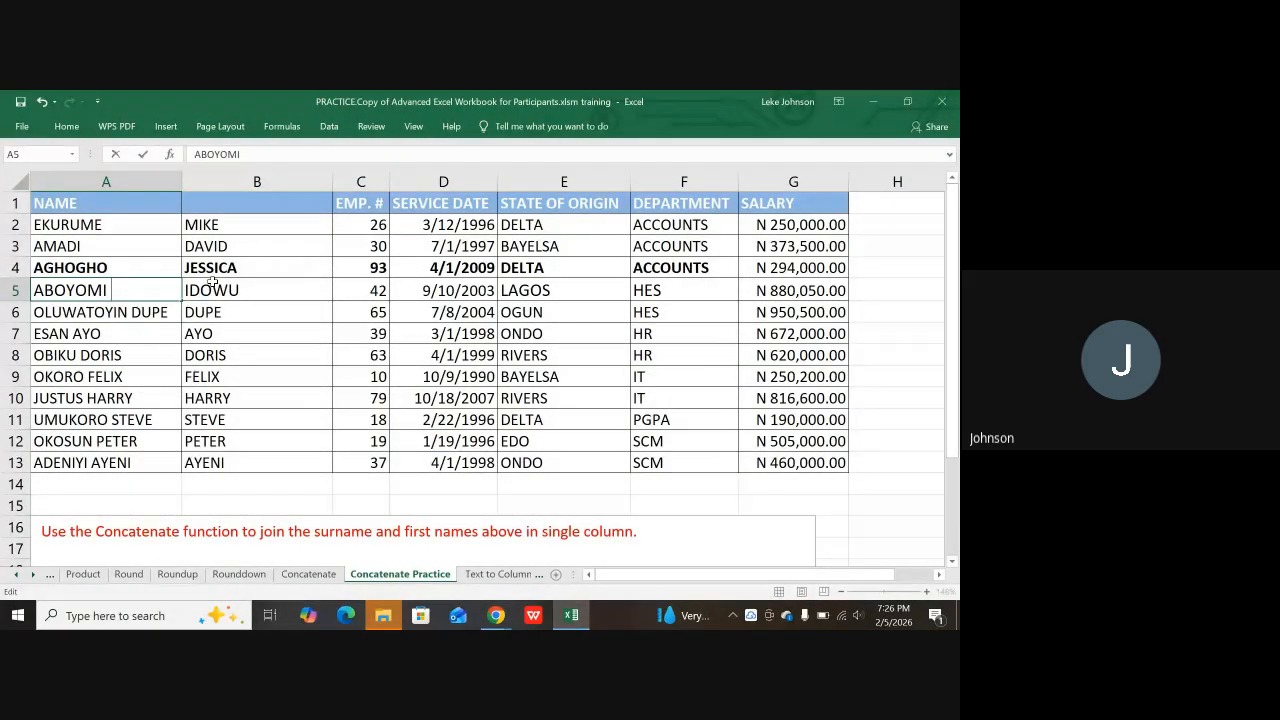
Step: Trim the first names from A6, A7 and A8, keeping only the surnames
left_click(133, 314)
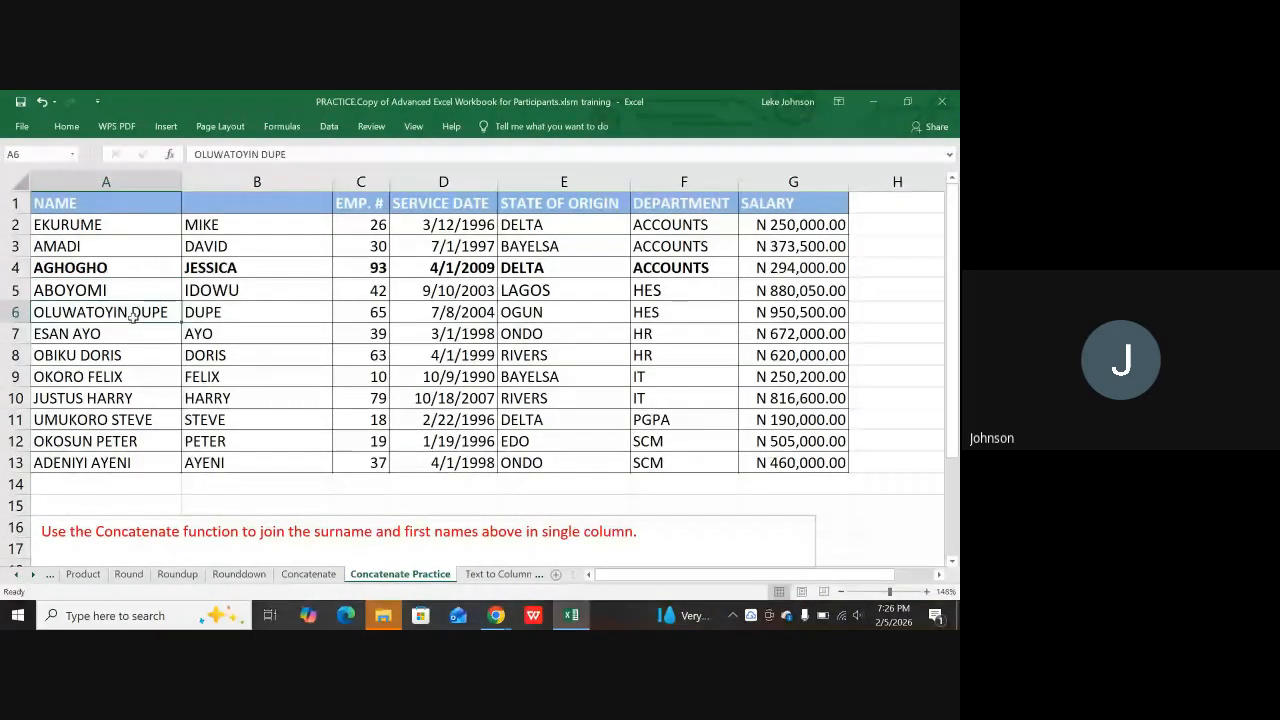
double_click(133, 314)
left_click_drag(131, 313, 169, 313)
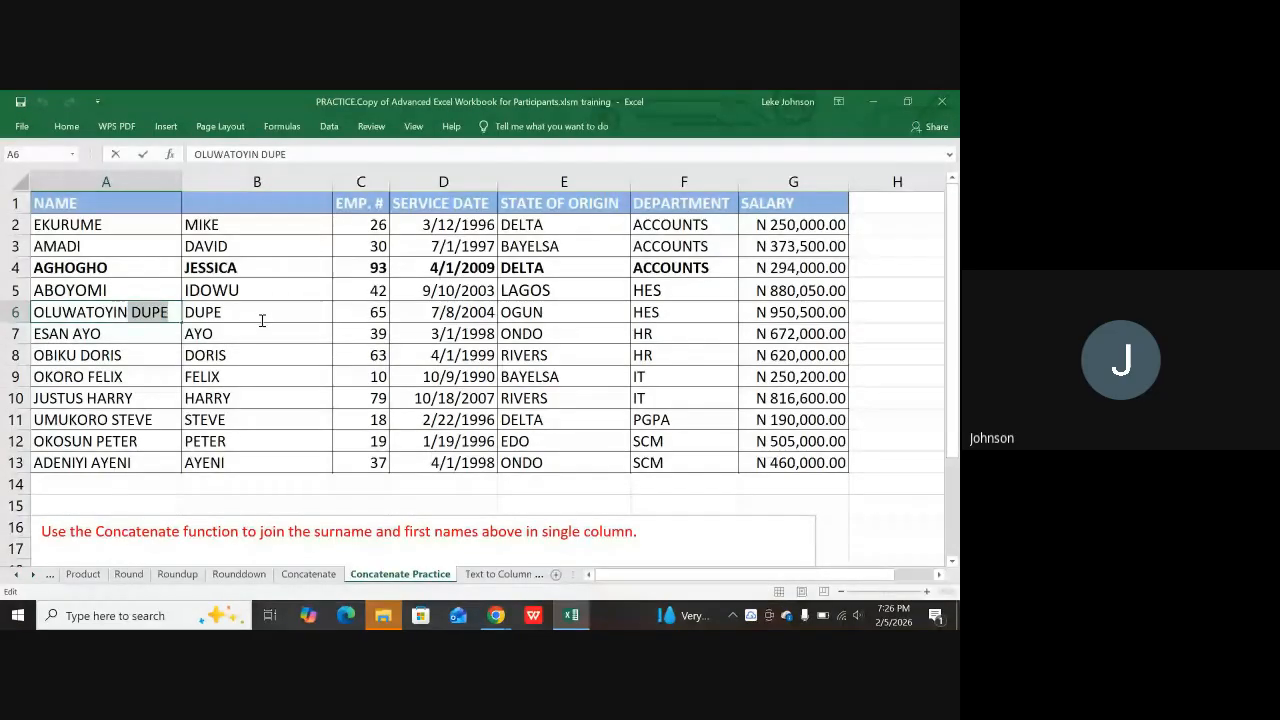
key("BackSpace")
key("BackSpace")
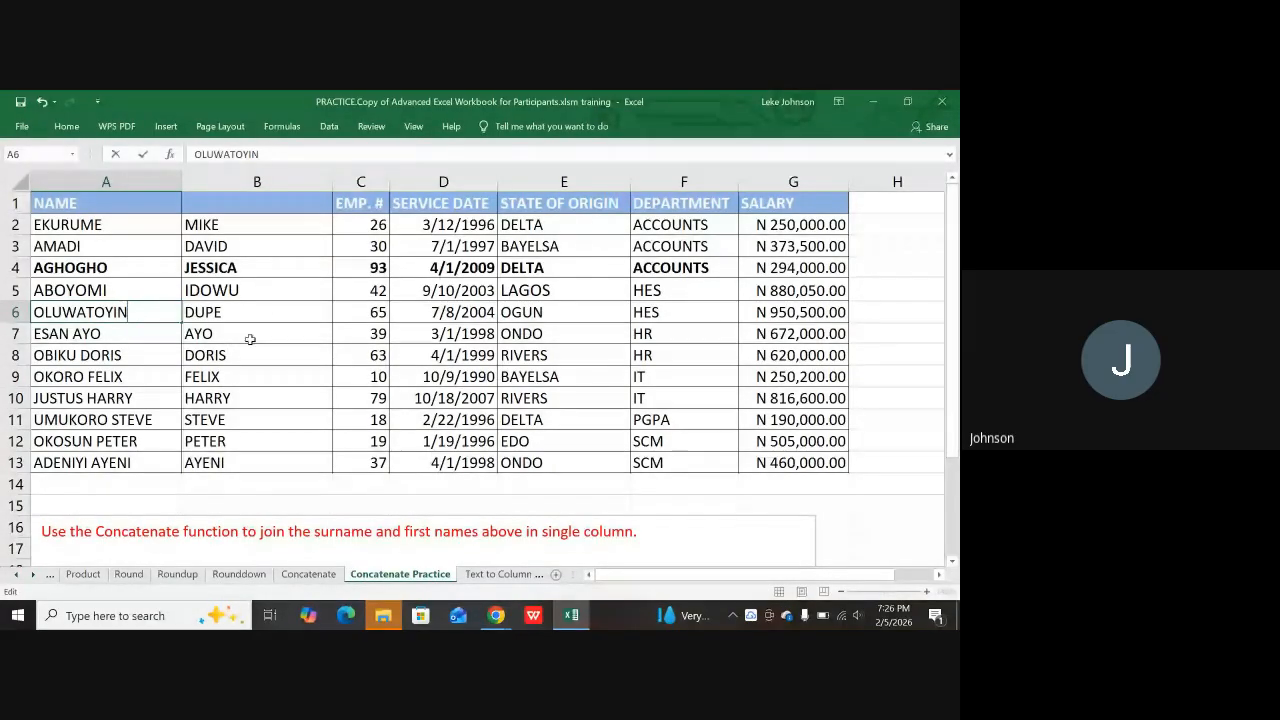
left_click(72, 334)
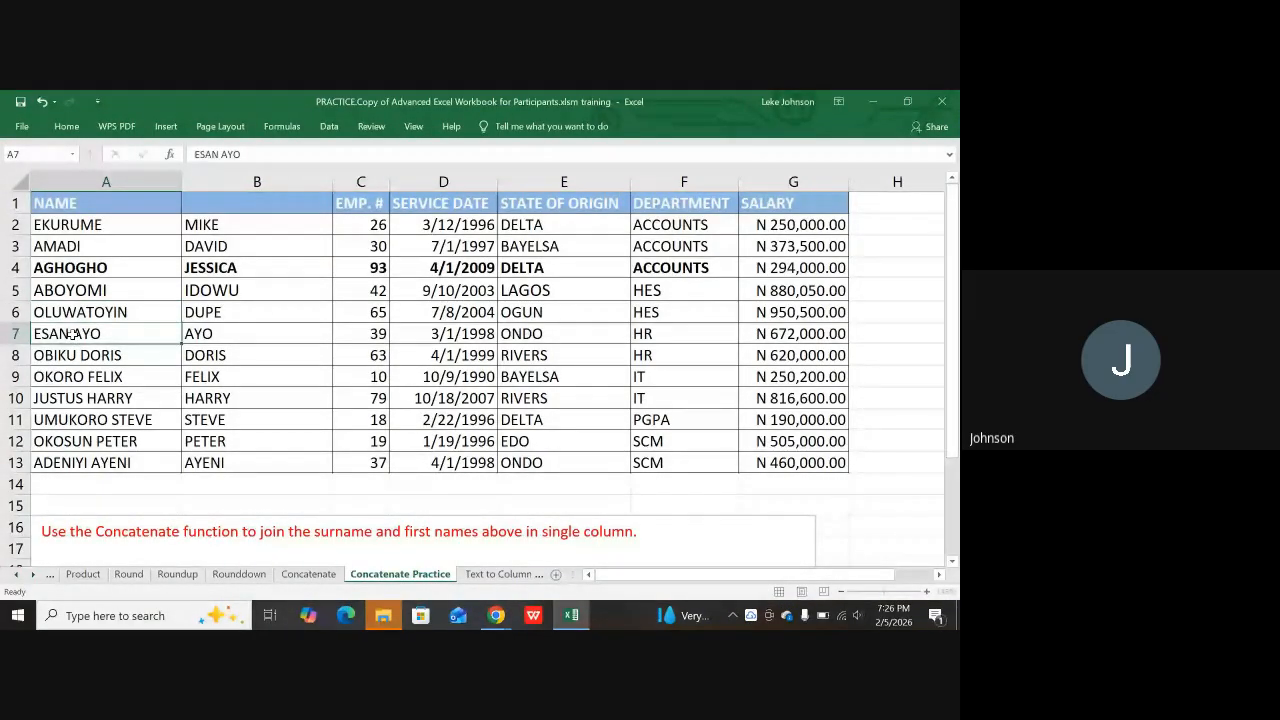
double_click(72, 334)
left_click_drag(72, 334, 135, 333)
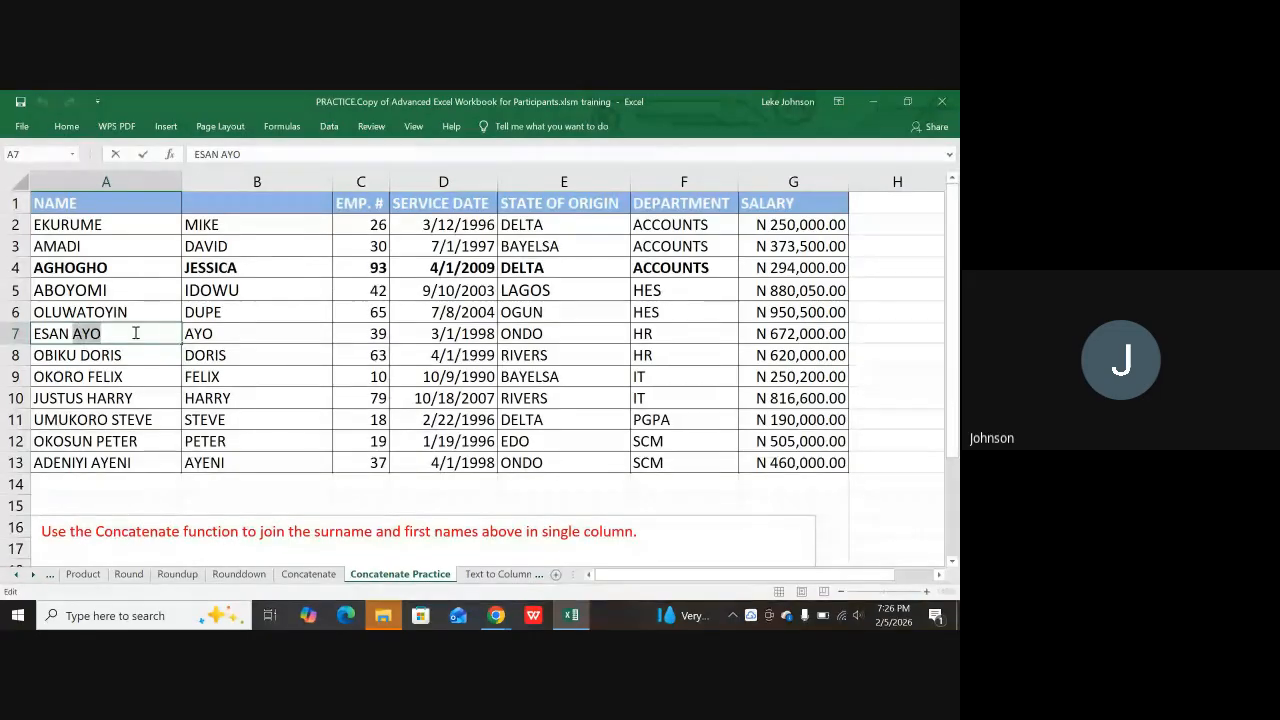
key("BackSpace")
key("BackSpace")
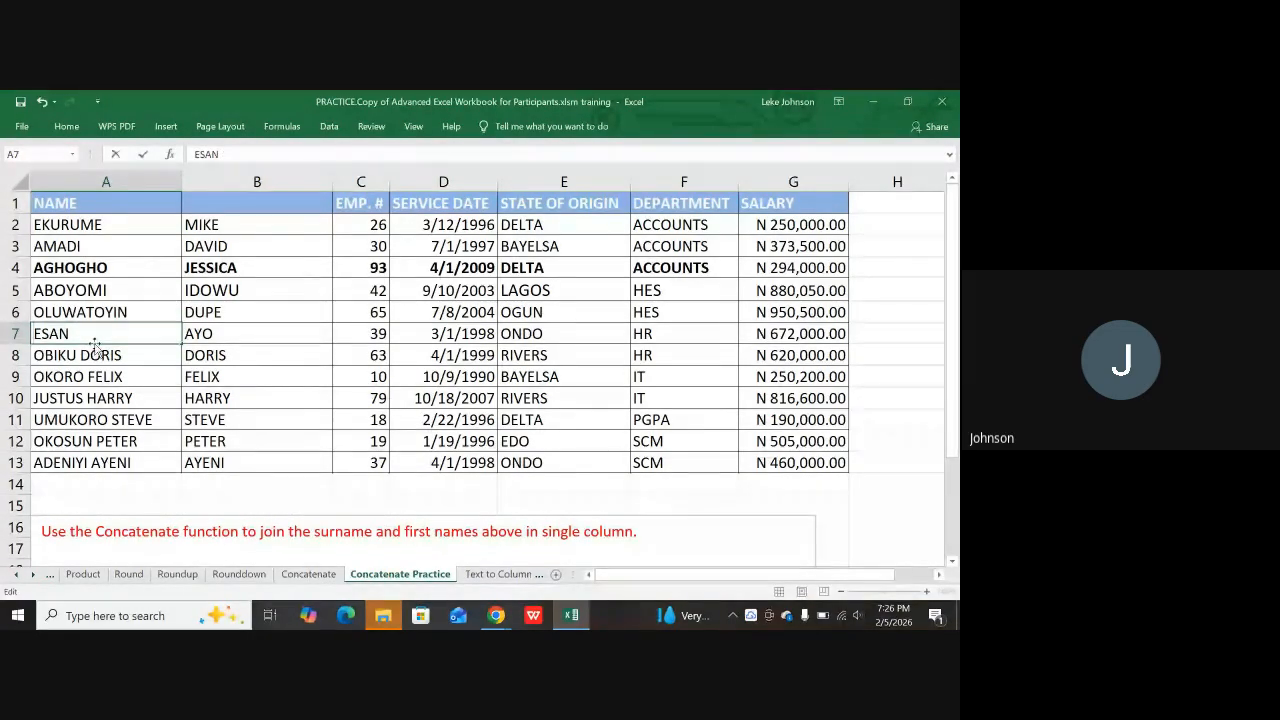
left_click(84, 355)
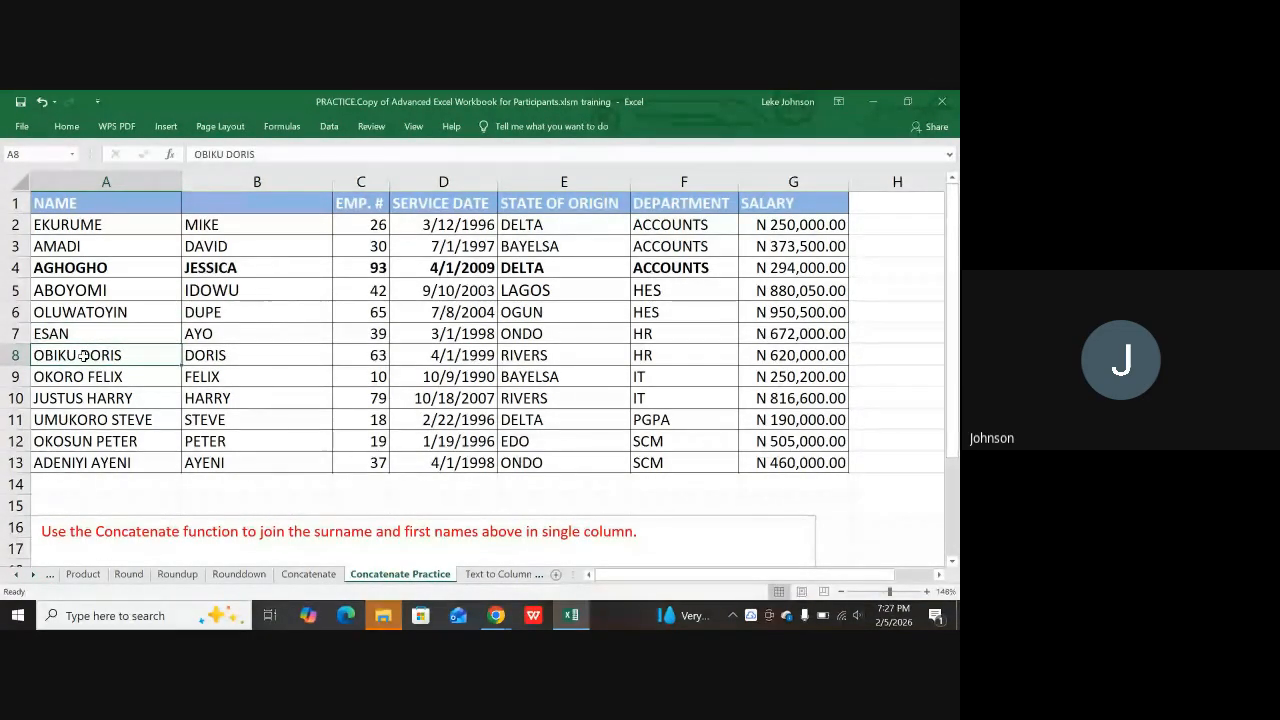
double_click(84, 355)
left_click_drag(79, 355, 124, 355)
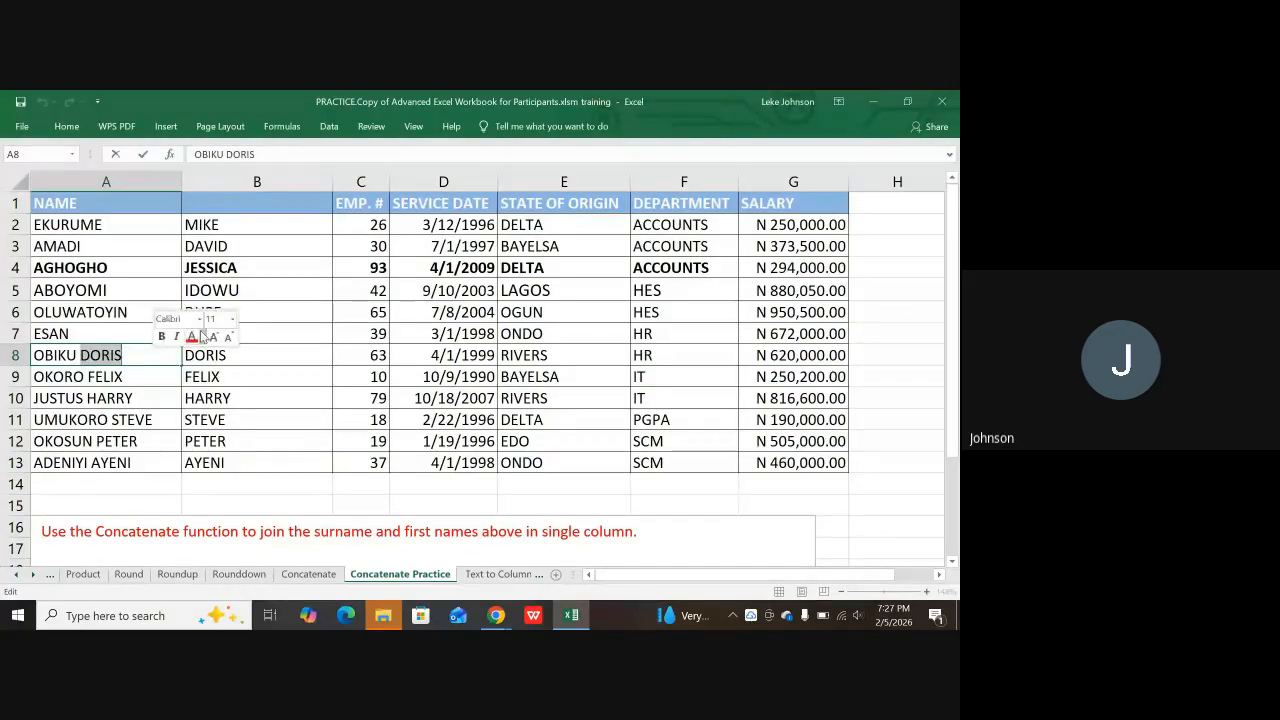
key("BackSpace")
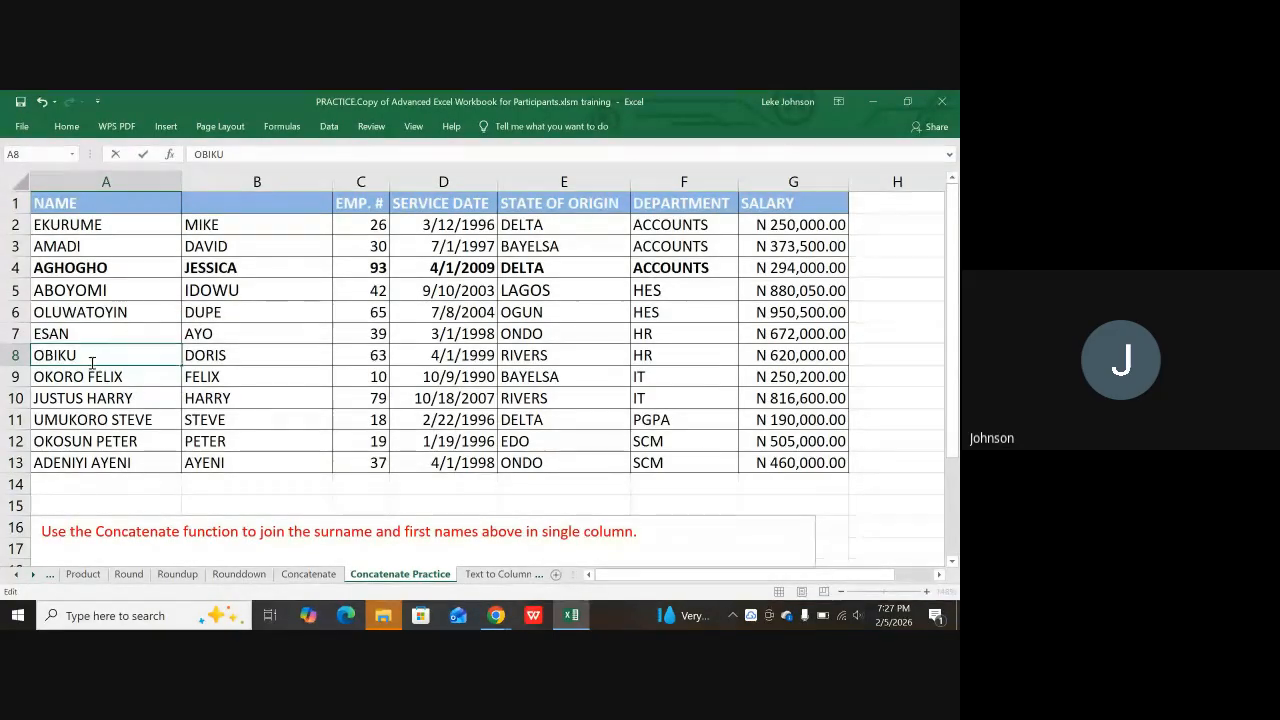
Step: Trim A9 to its surname, undoing an accidental deletion of the surname first
double_click(90, 376)
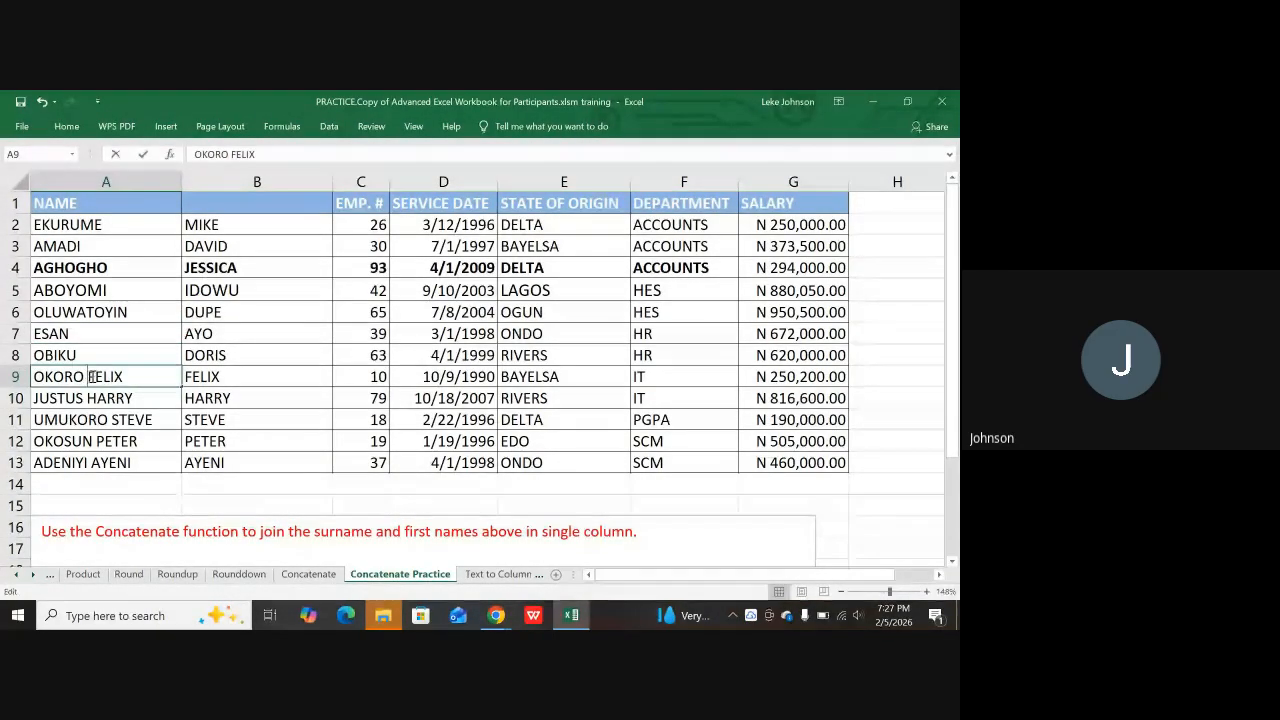
left_click_drag(88, 376, 139, 374)
double_click(58, 376)
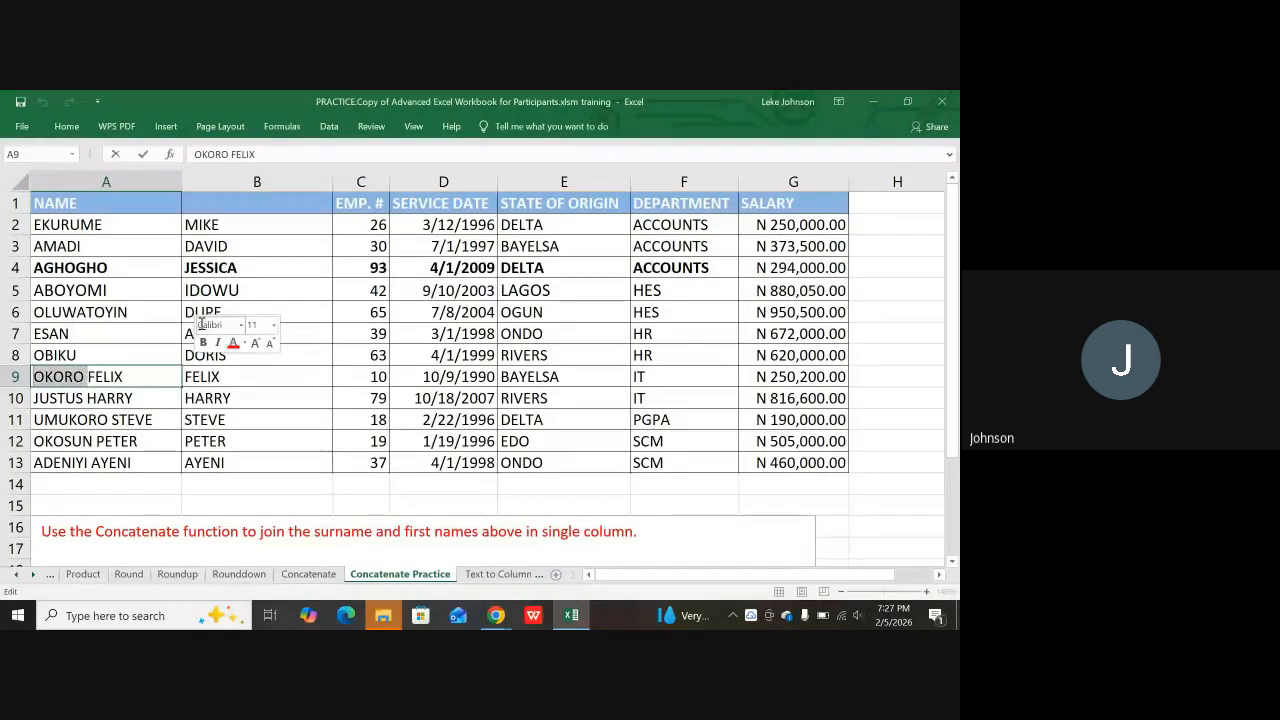
key("BackSpace")
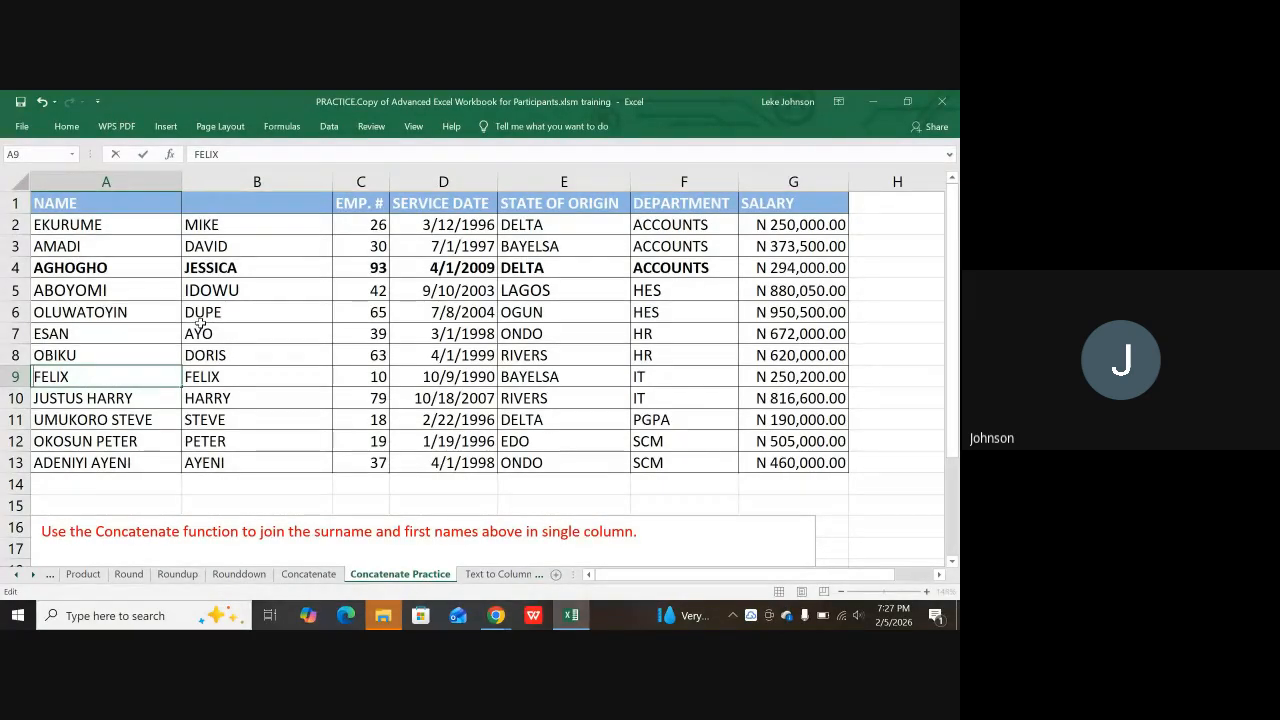
key("ctrl+z")
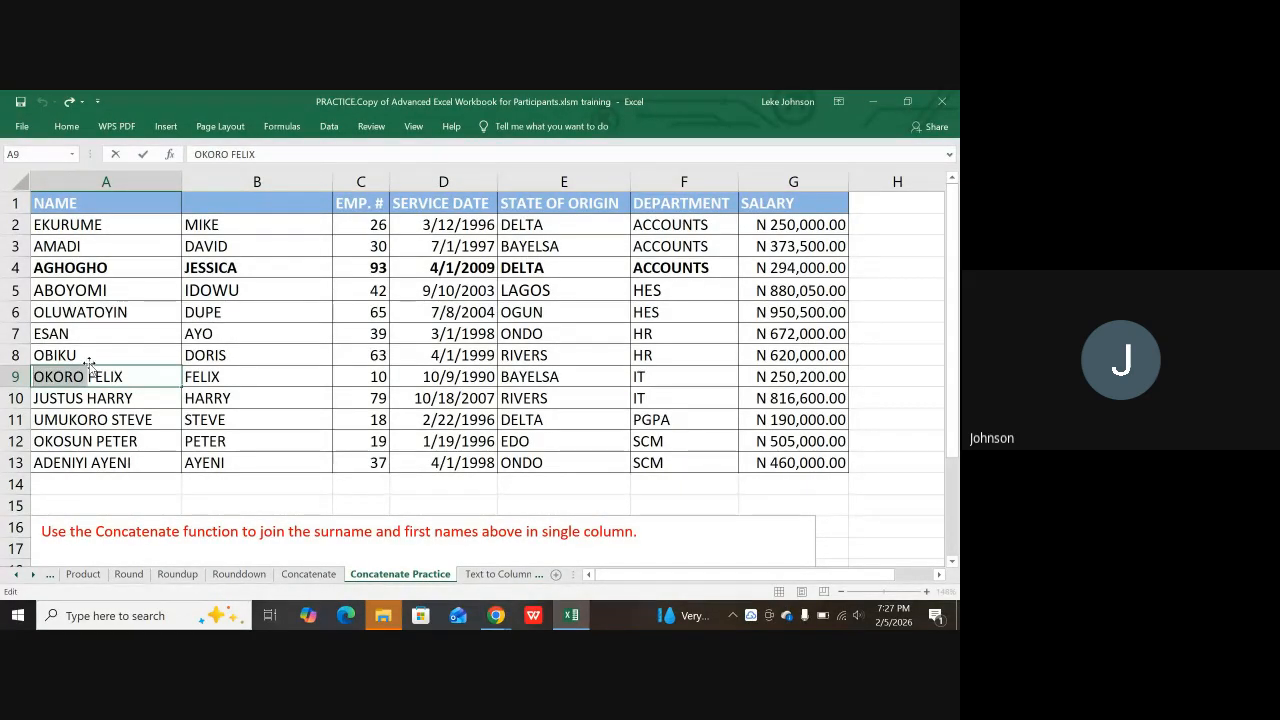
key("Escape")
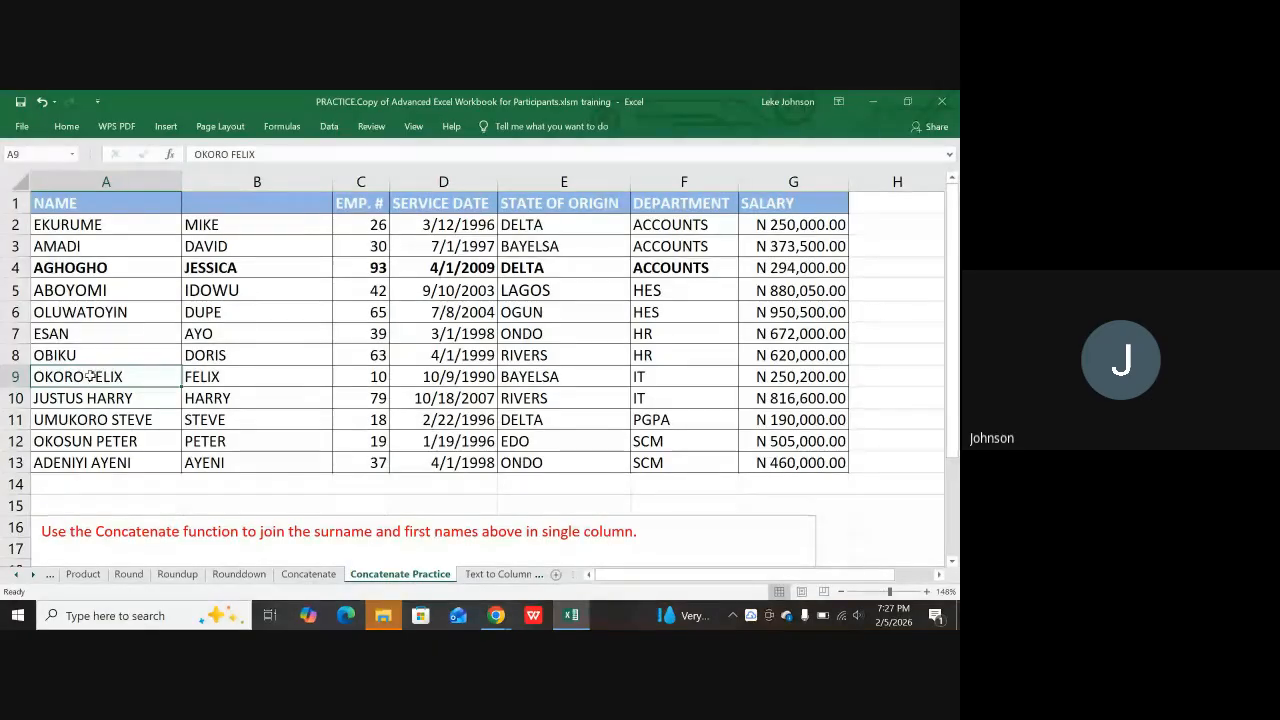
double_click(90, 376)
double_click(90, 376)
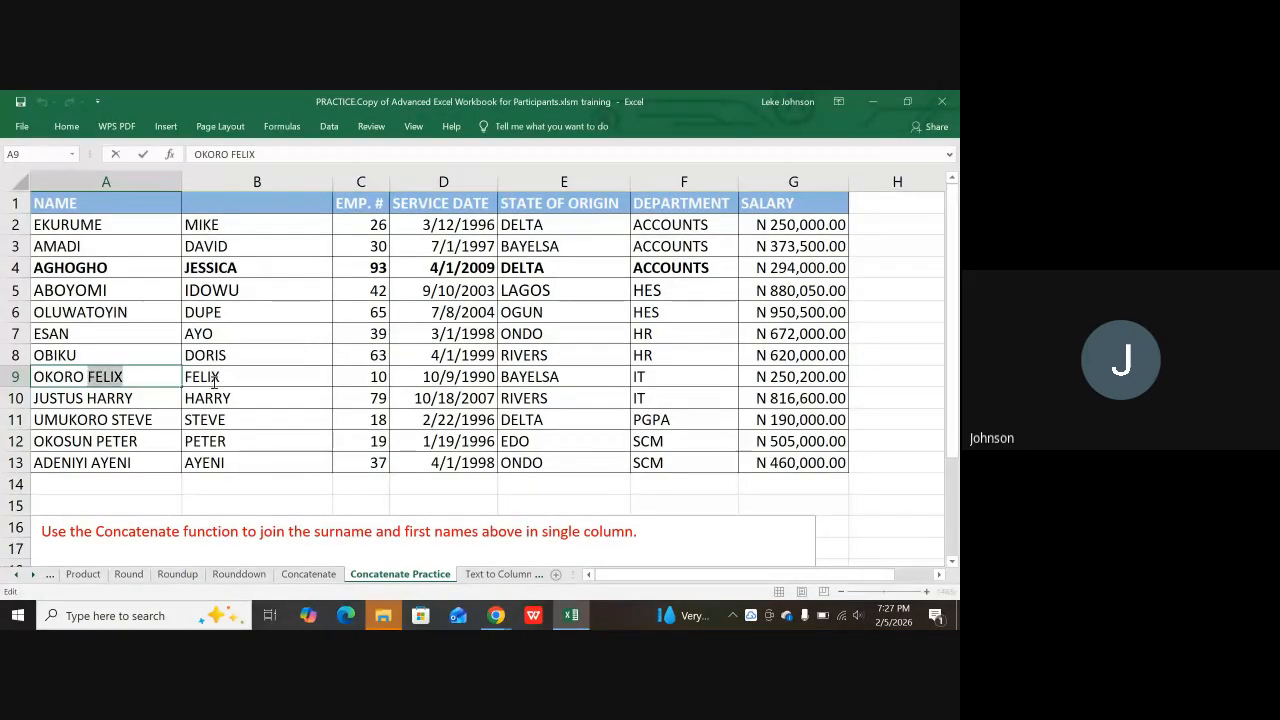
key("BackSpace")
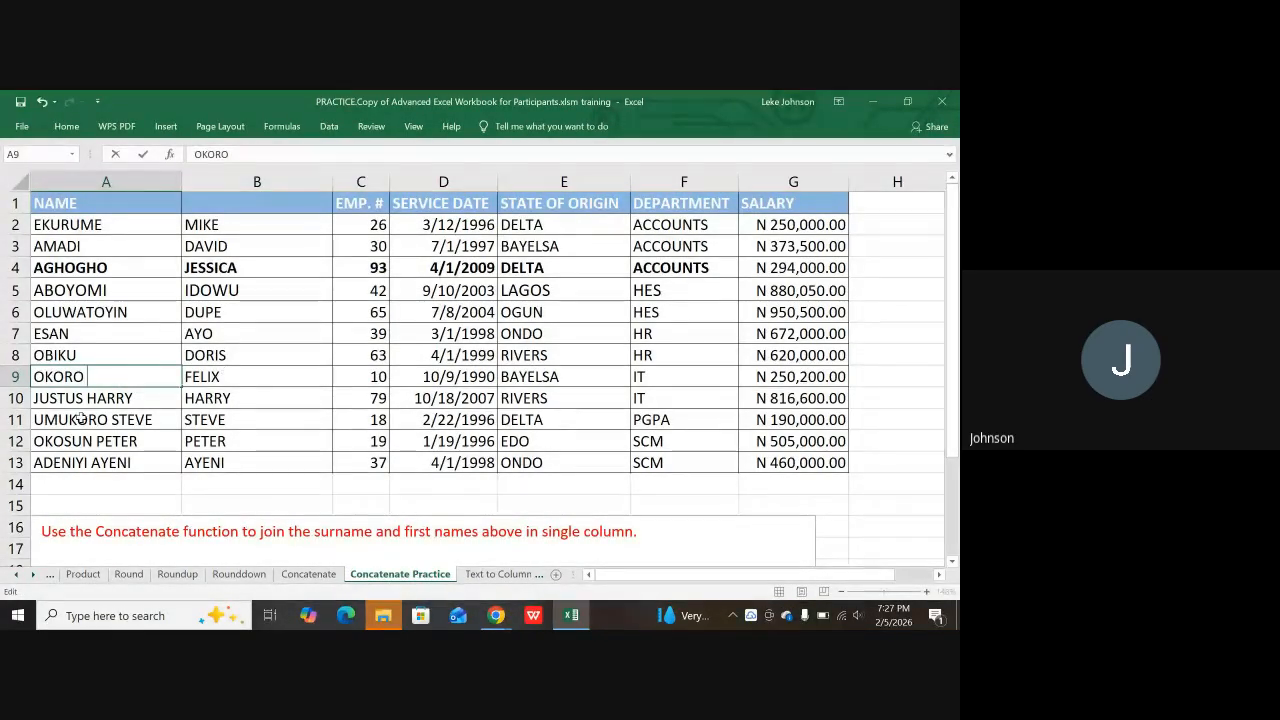
left_click(84, 398)
double_click(88, 398)
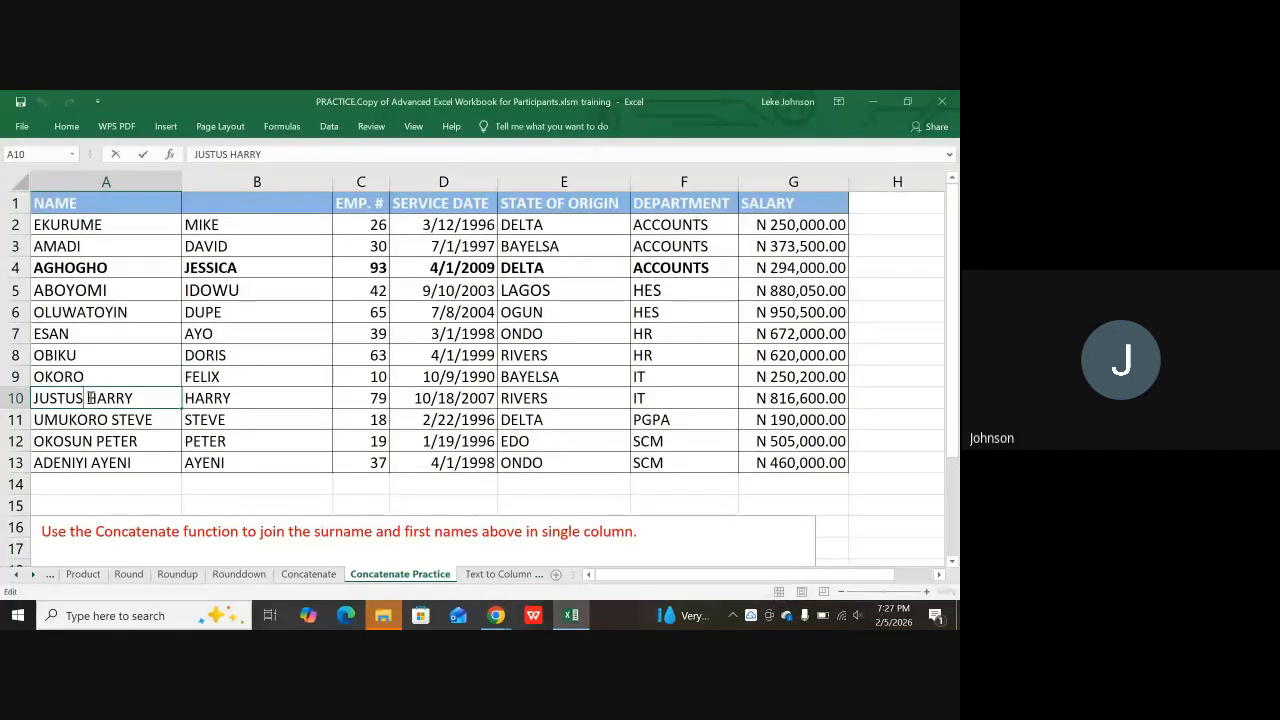
double_click(88, 398)
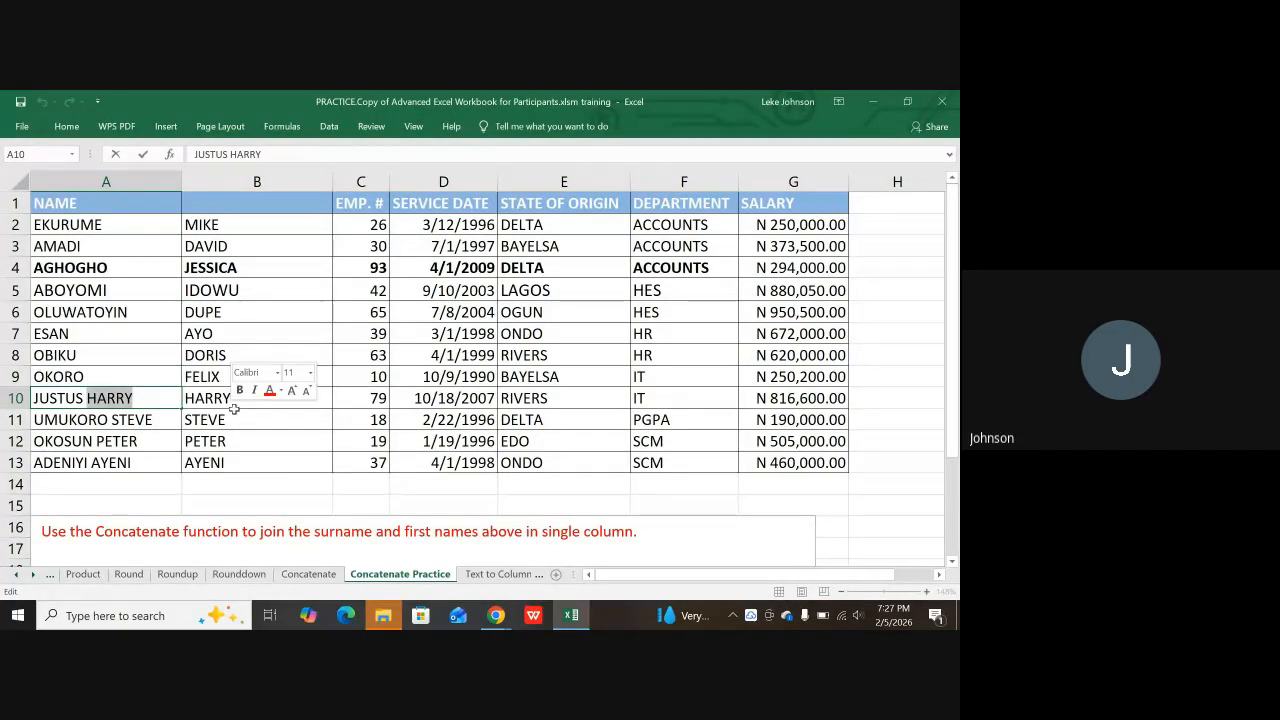
key("BackSpace")
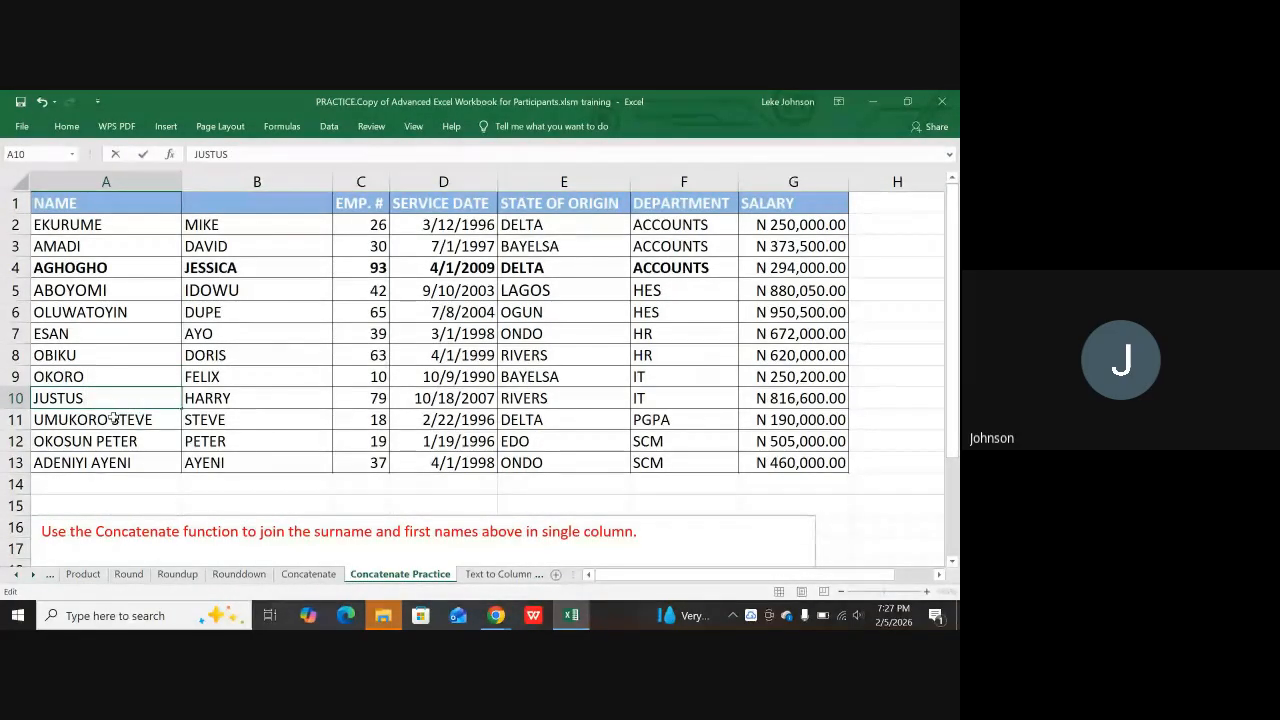
double_click(113, 419)
double_click(115, 419)
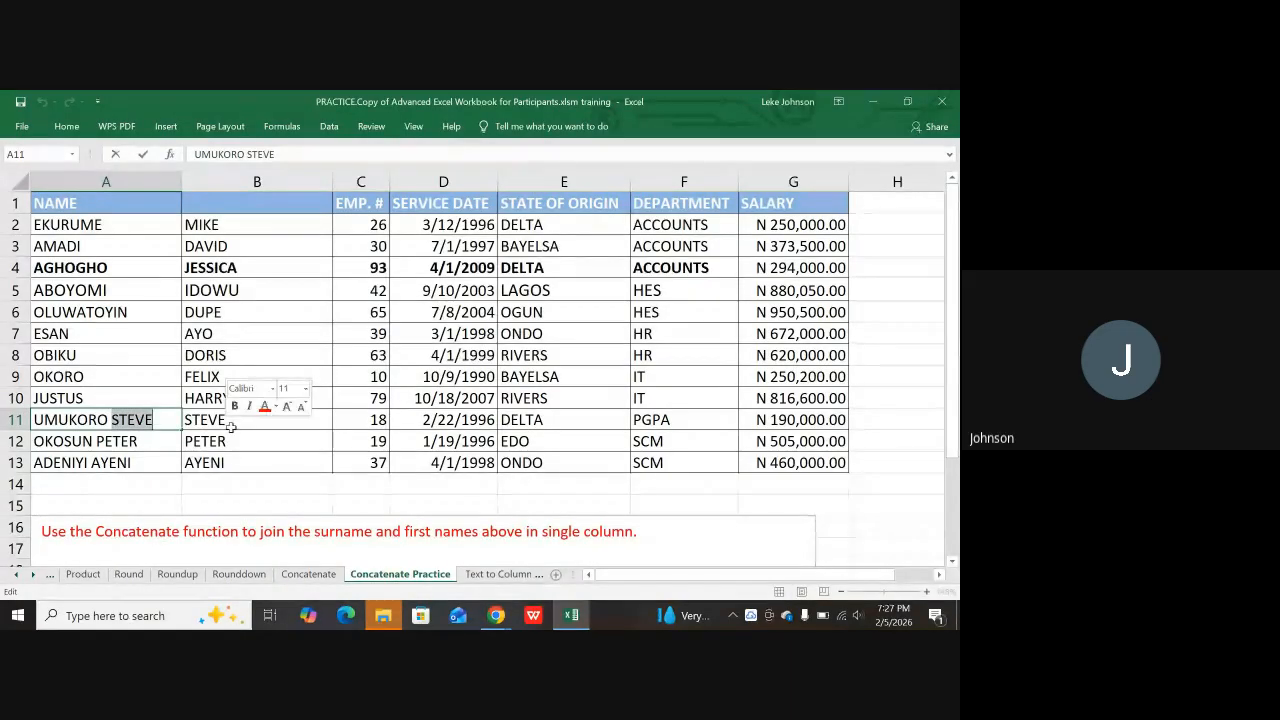
key("BackSpace")
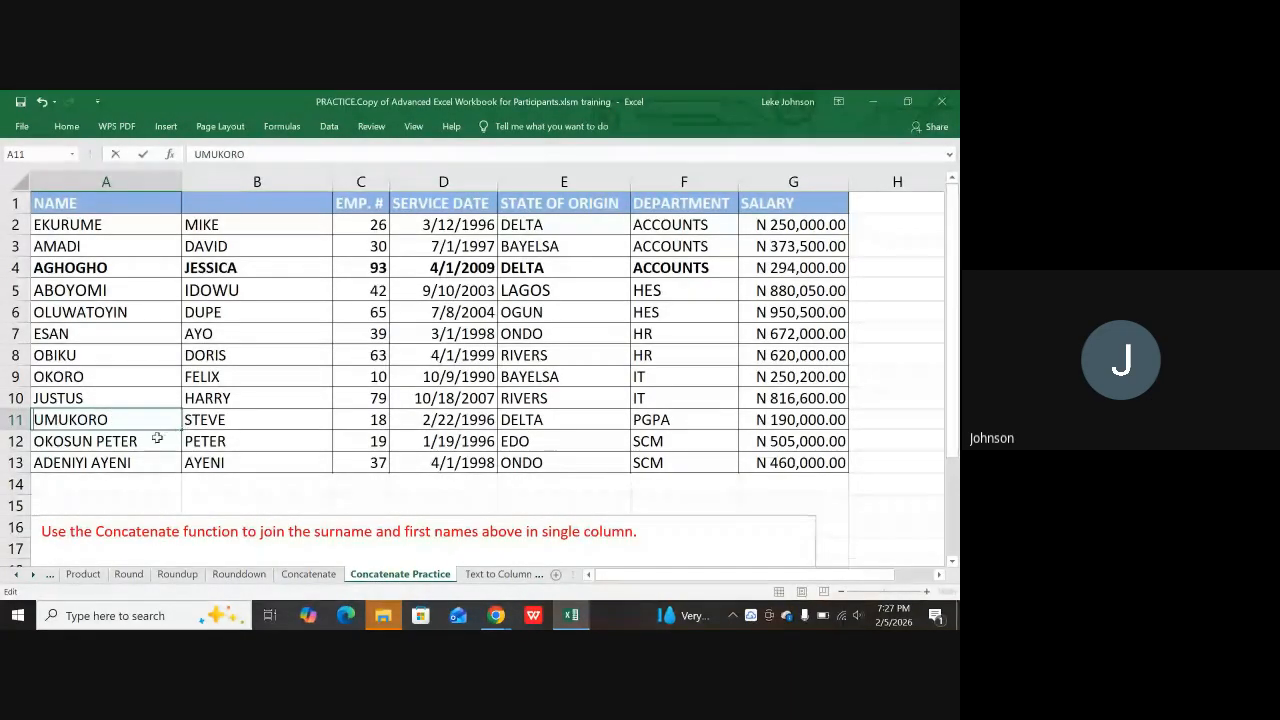
left_click(92, 444)
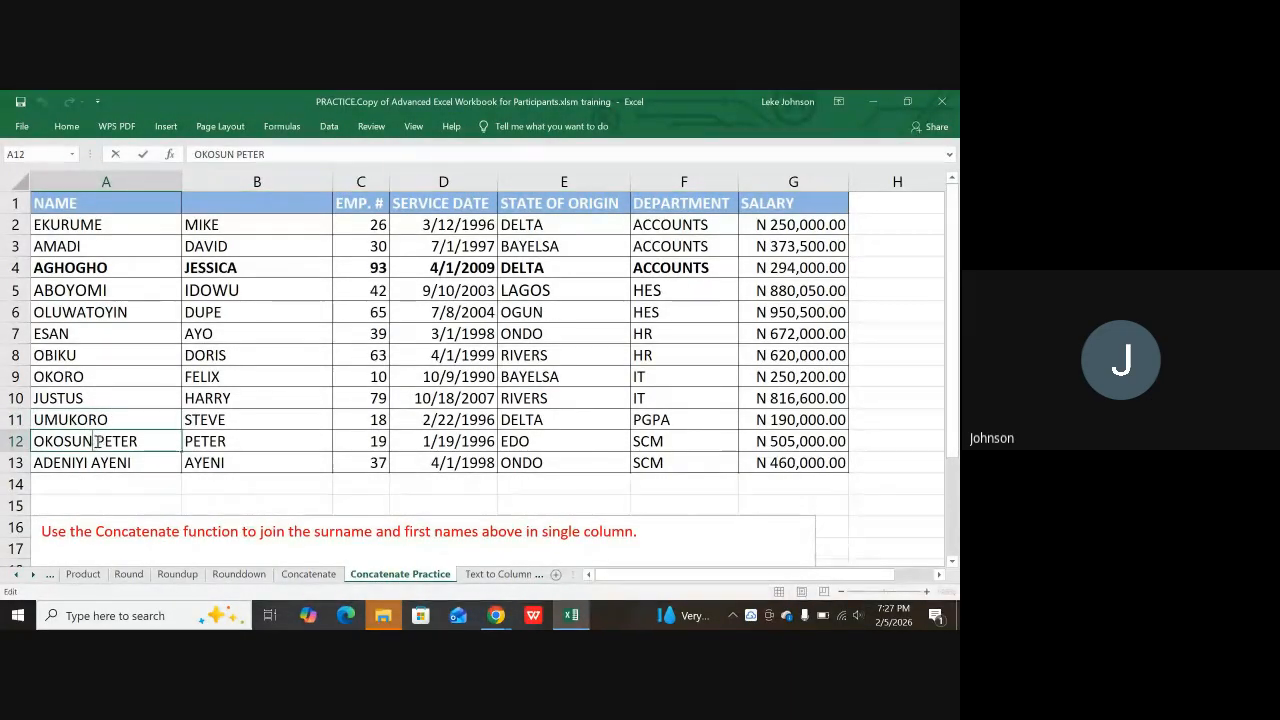
double_click(93, 441)
double_click(118, 441)
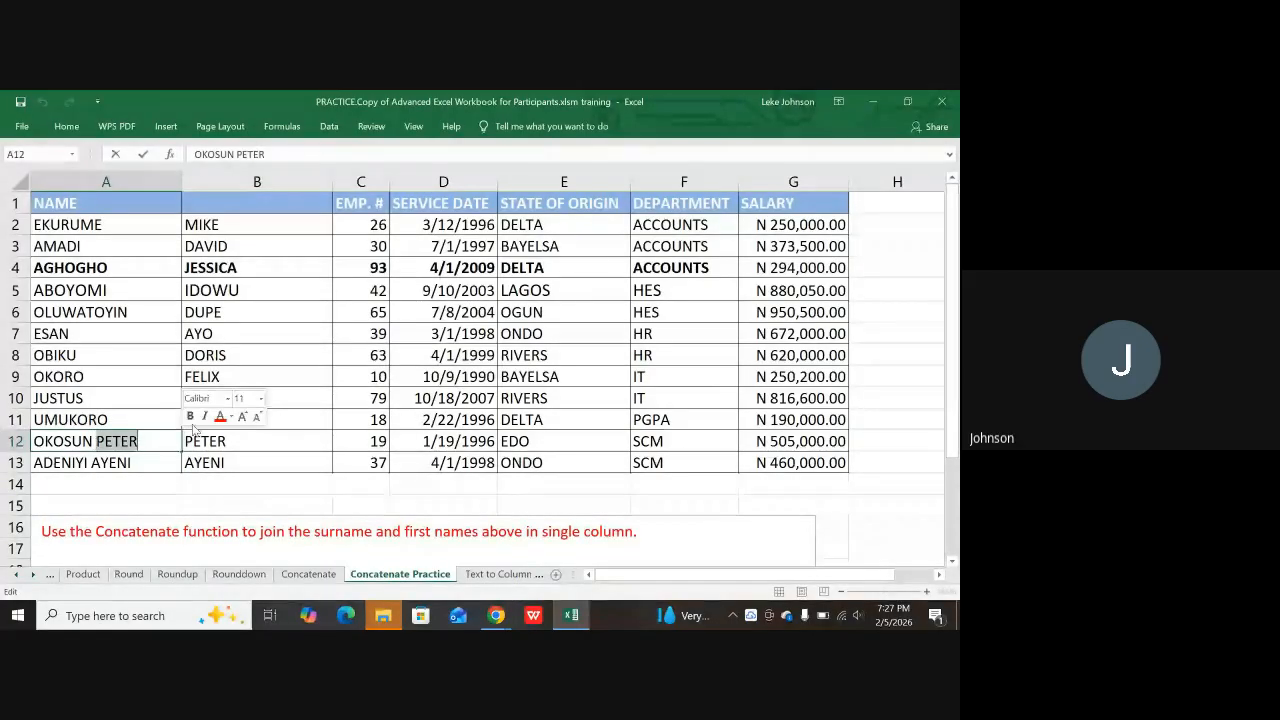
key("BackSpace")
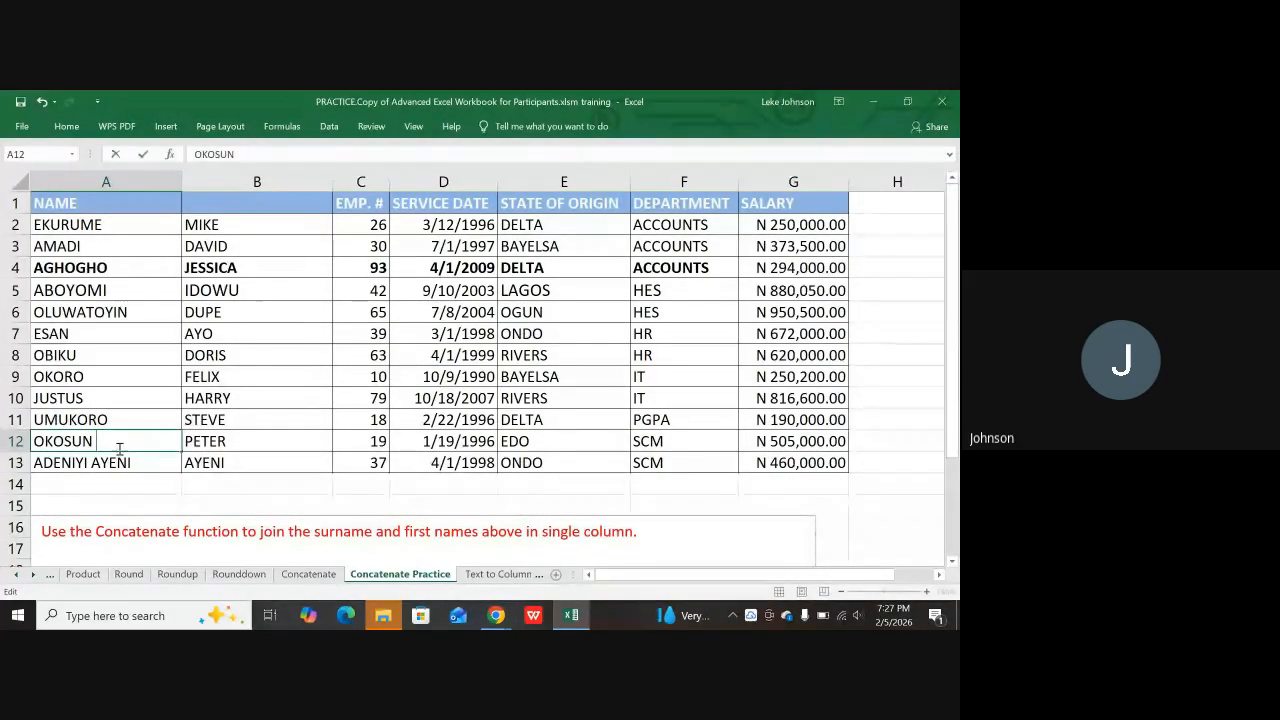
left_click(93, 462)
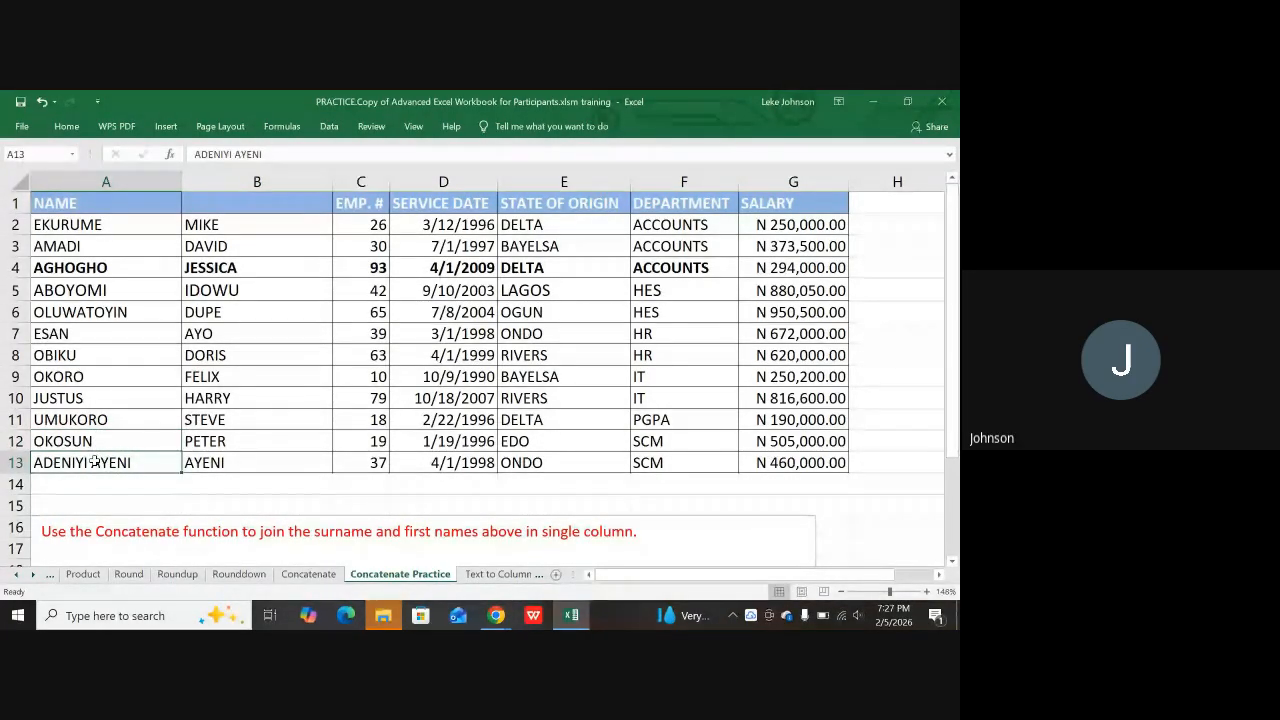
double_click(93, 462)
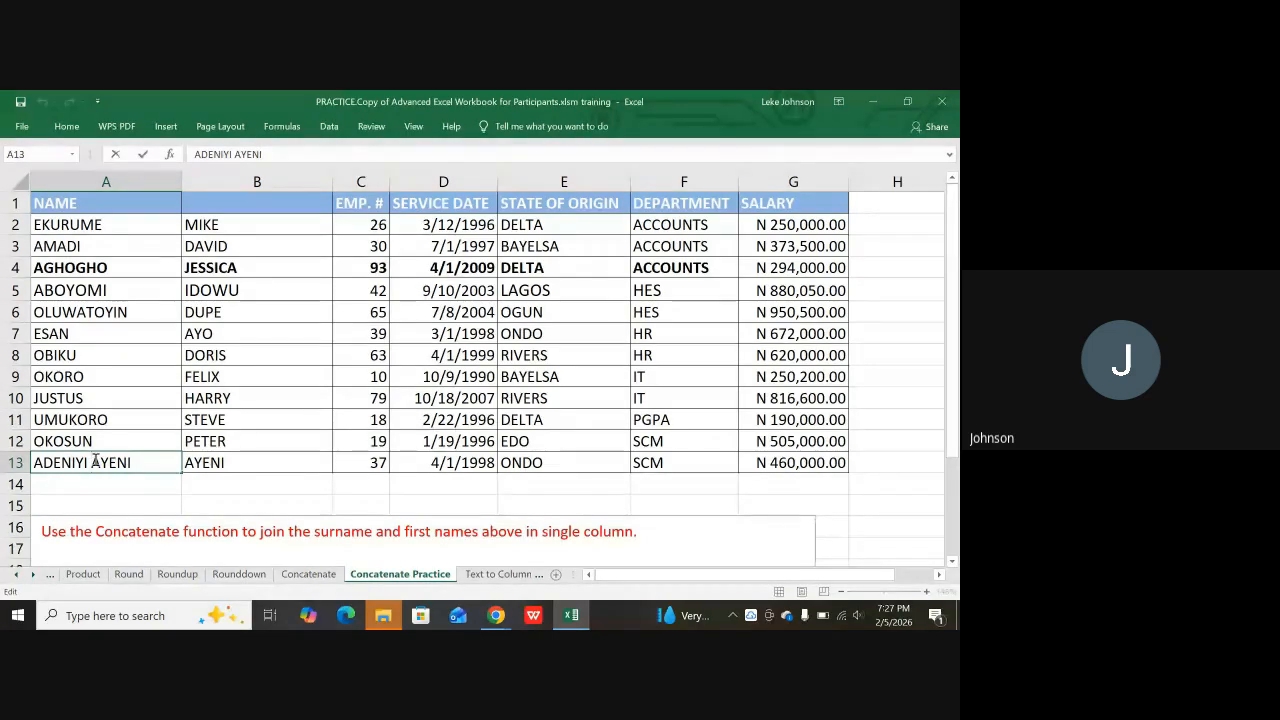
double_click(97, 462)
key("BackSpace")
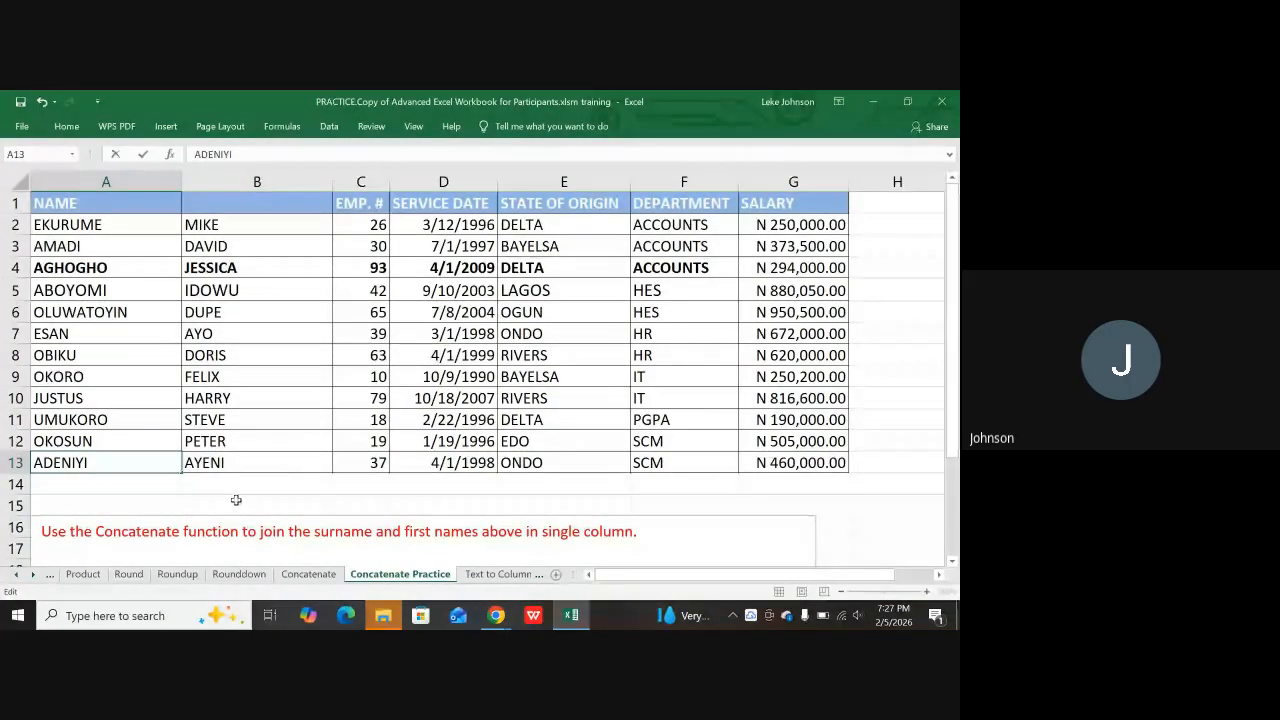
Step: Commit the ADENIYI edit in A13 and scroll to check the surname column
left_click(236, 500)
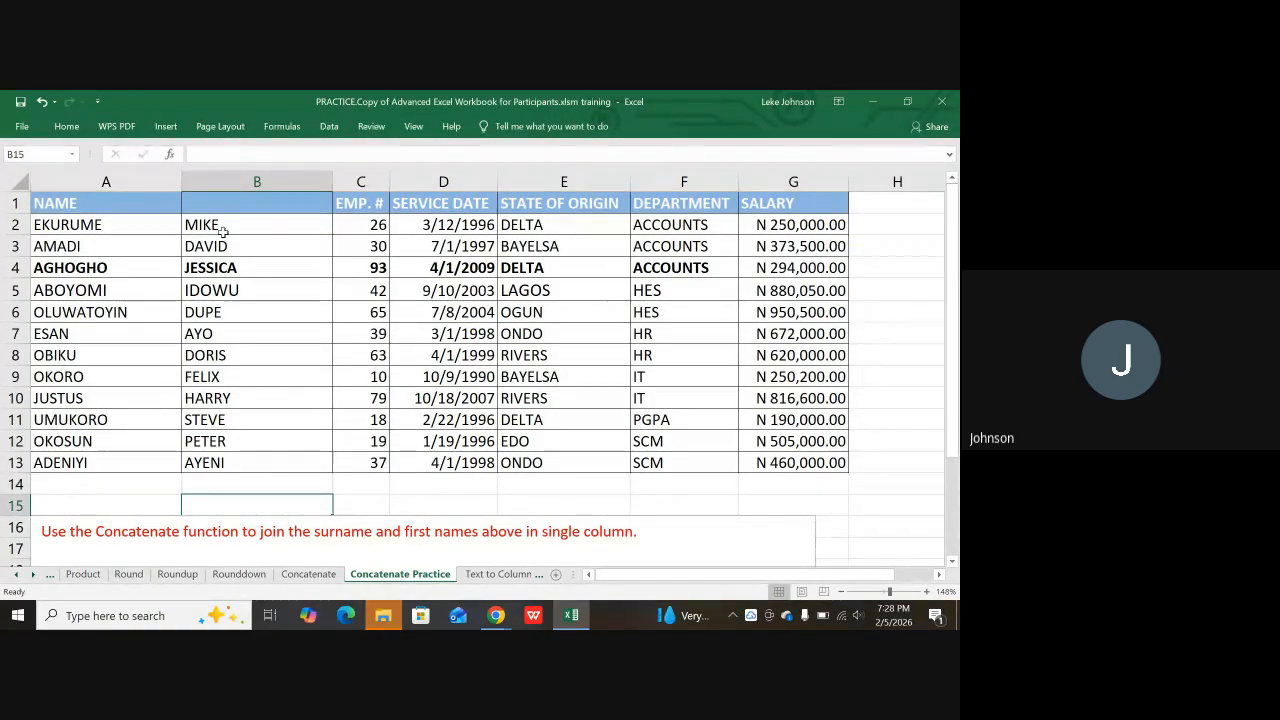
scroll(222, 240, "down", 2)
scroll(226, 280, "up", 2)
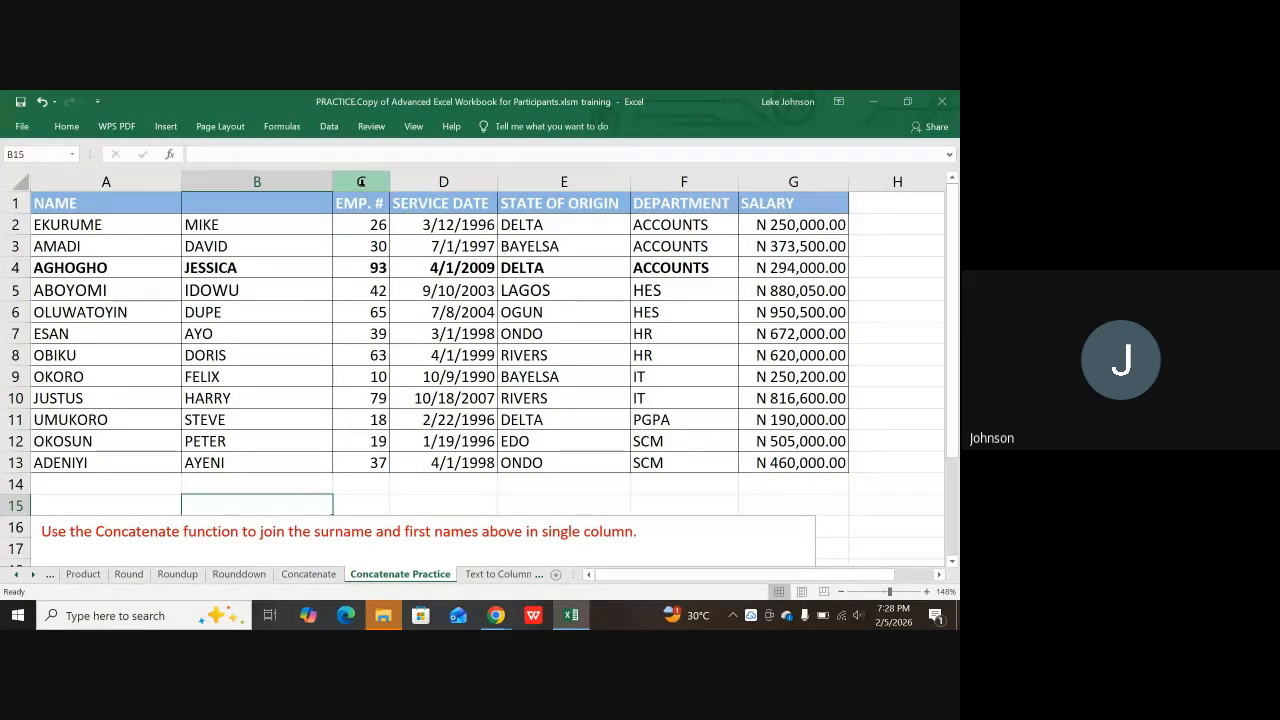
Step: Insert a blank column C before EMP. # and select cell C2
left_click(361, 181)
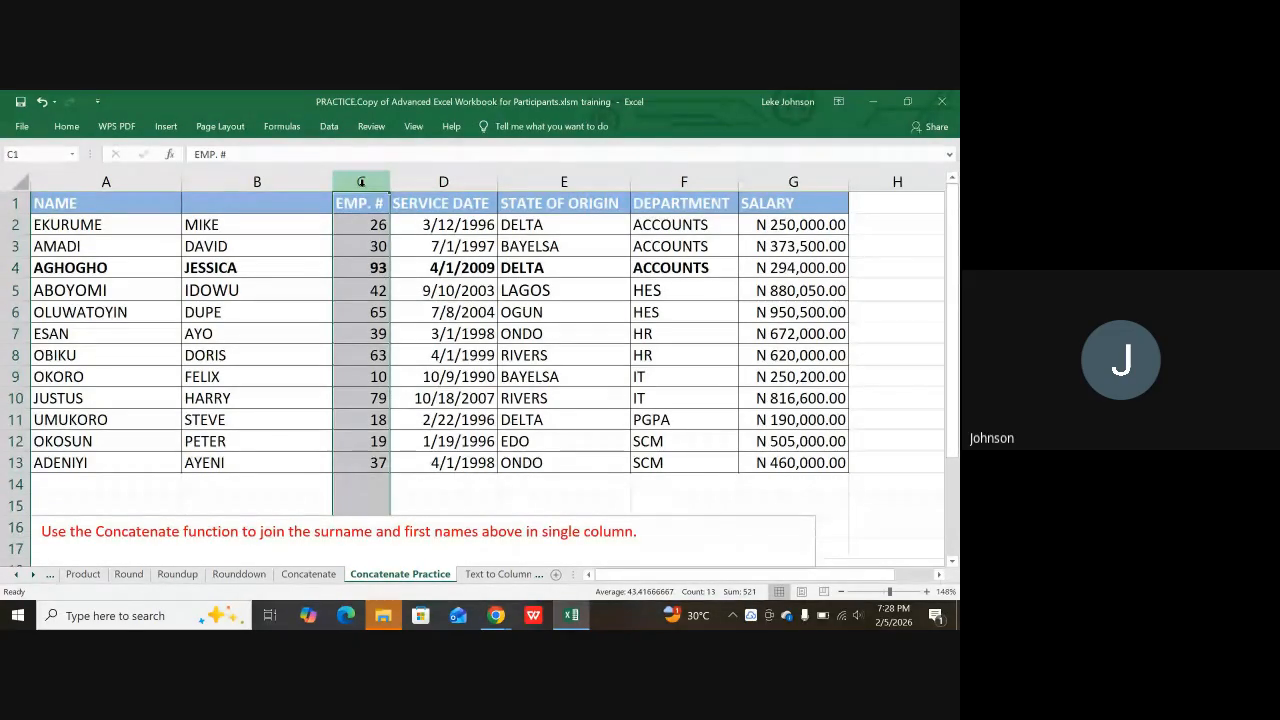
right_click(361, 181)
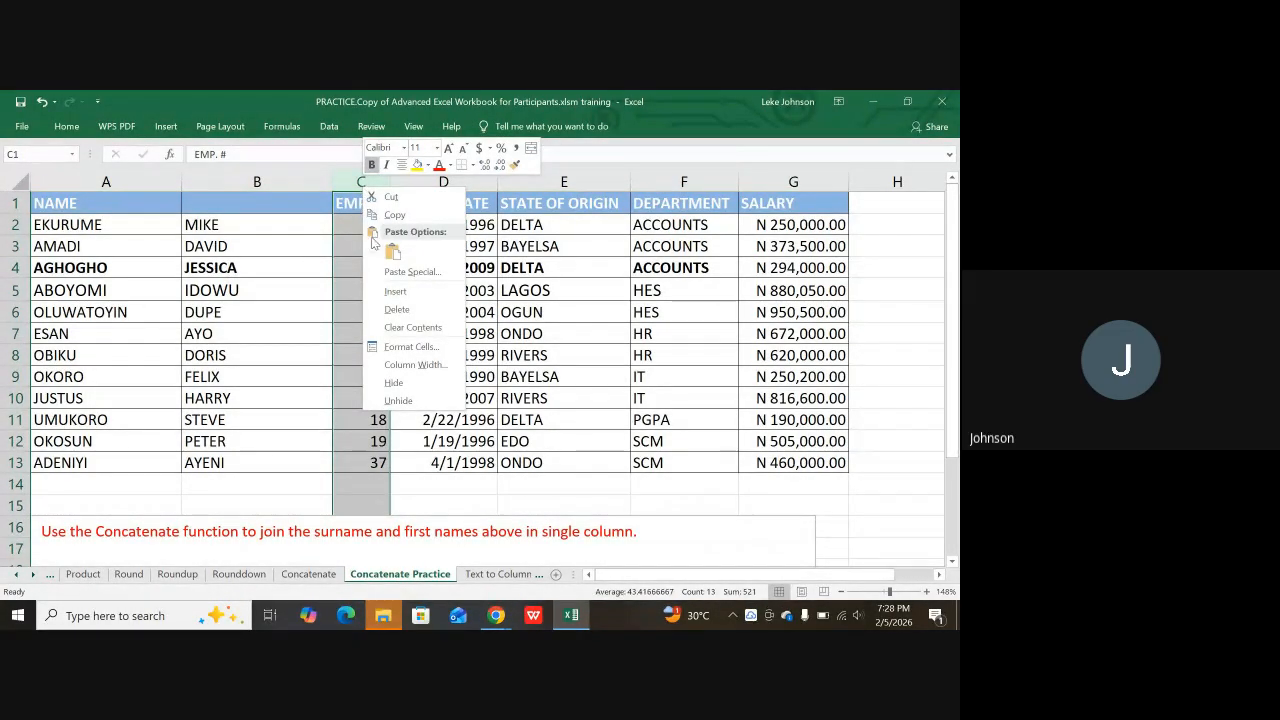
left_click(390, 290)
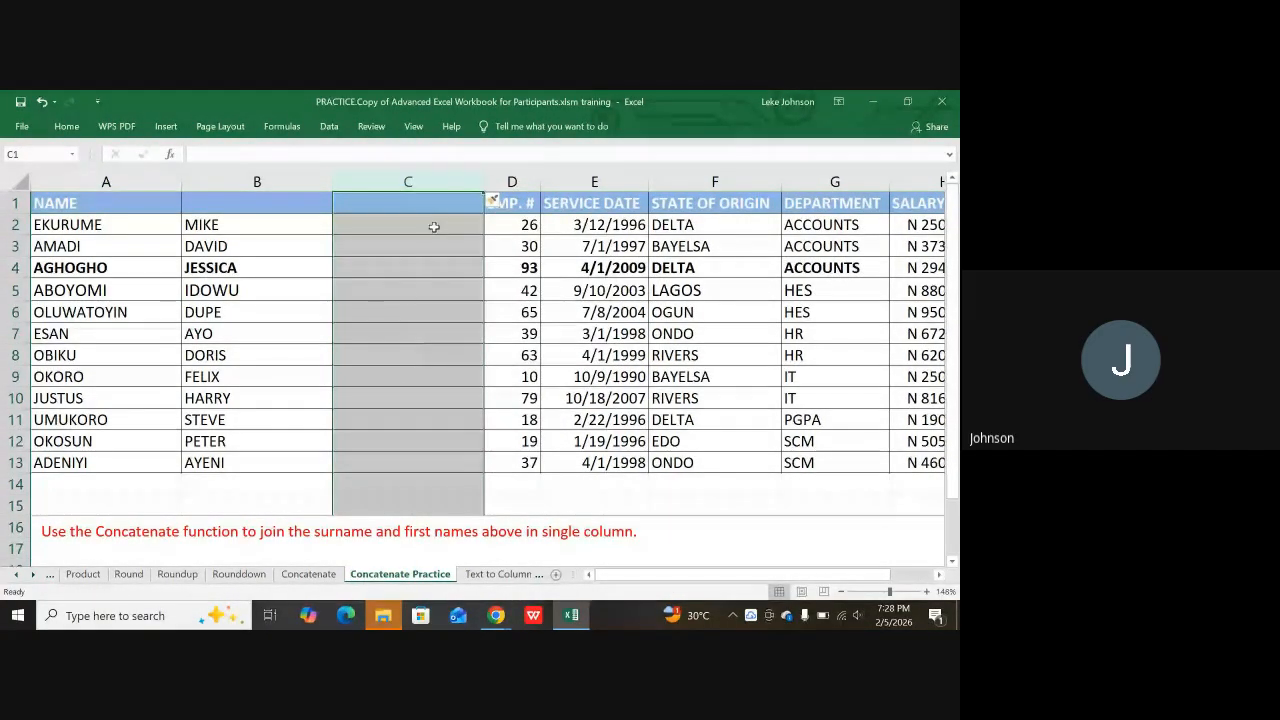
left_click(404, 381)
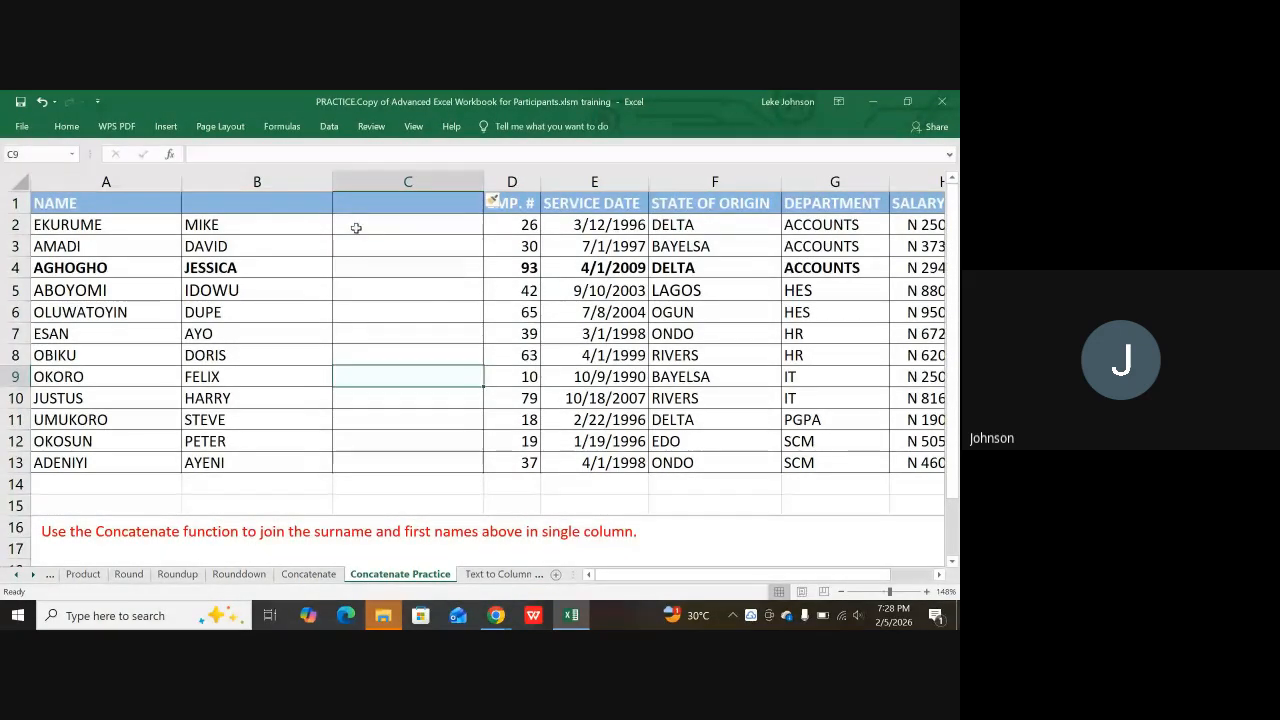
left_click(361, 227)
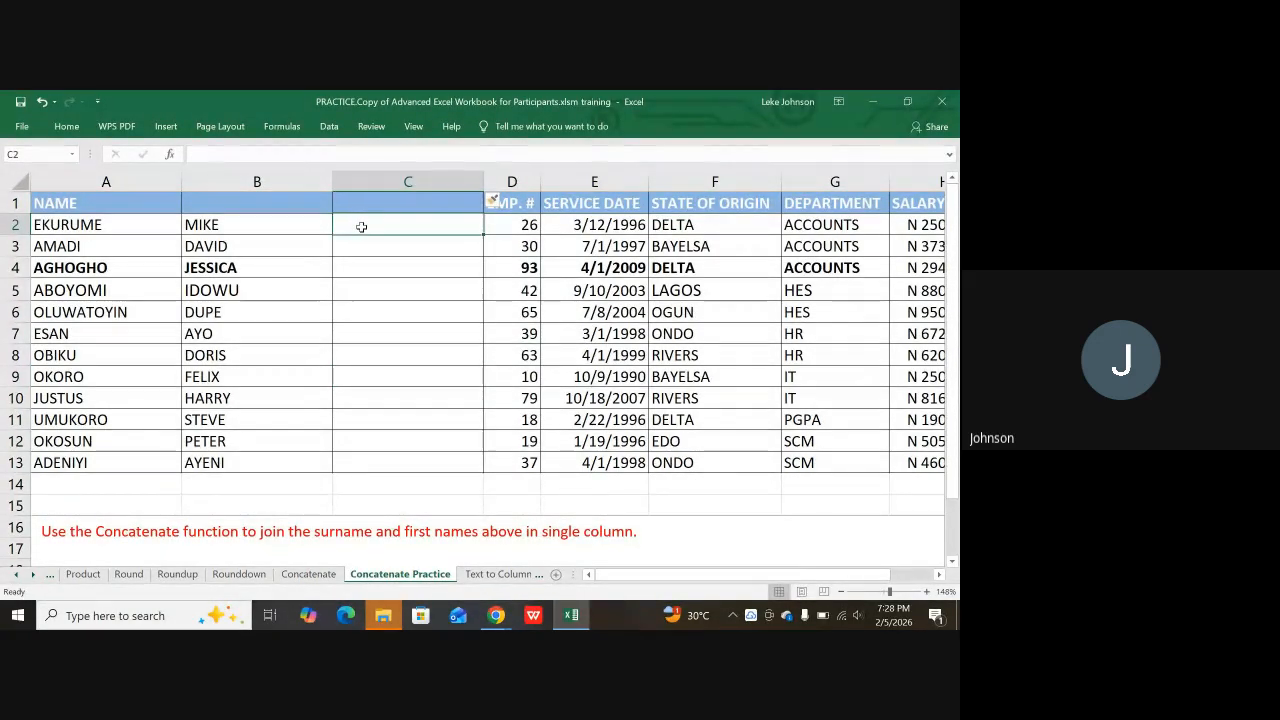
type("=")
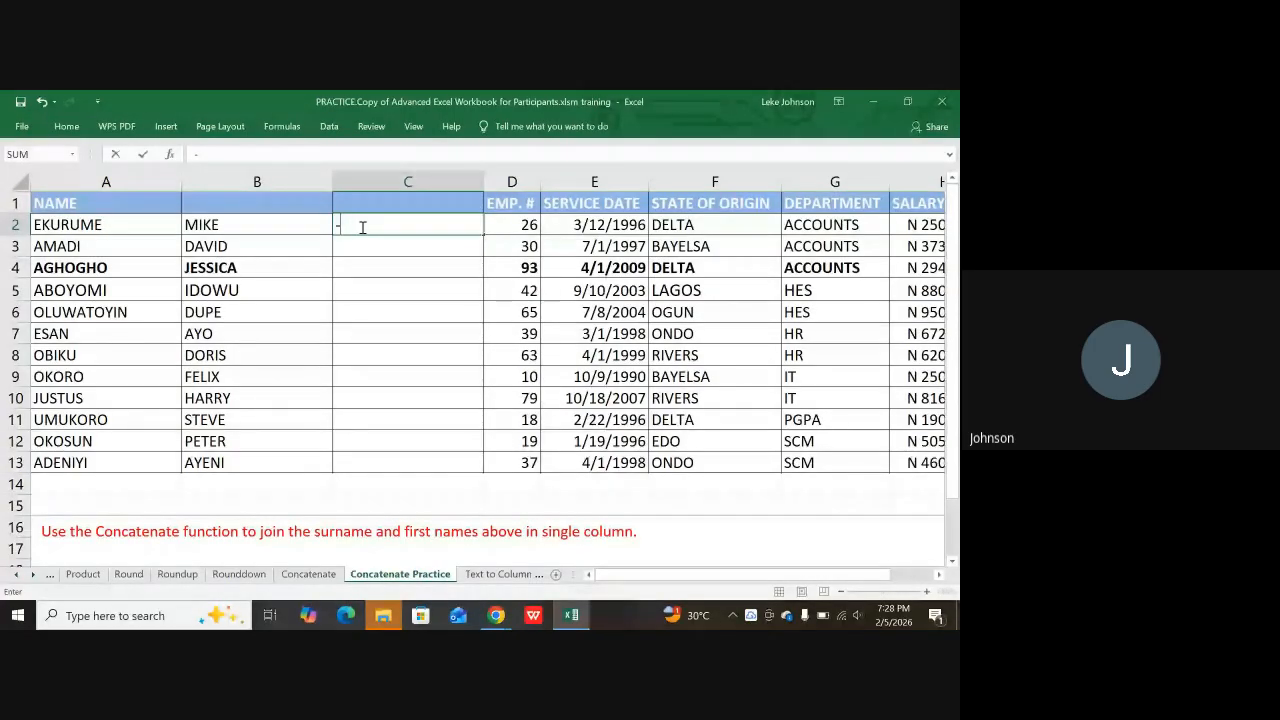
key("BackSpace")
type("=")
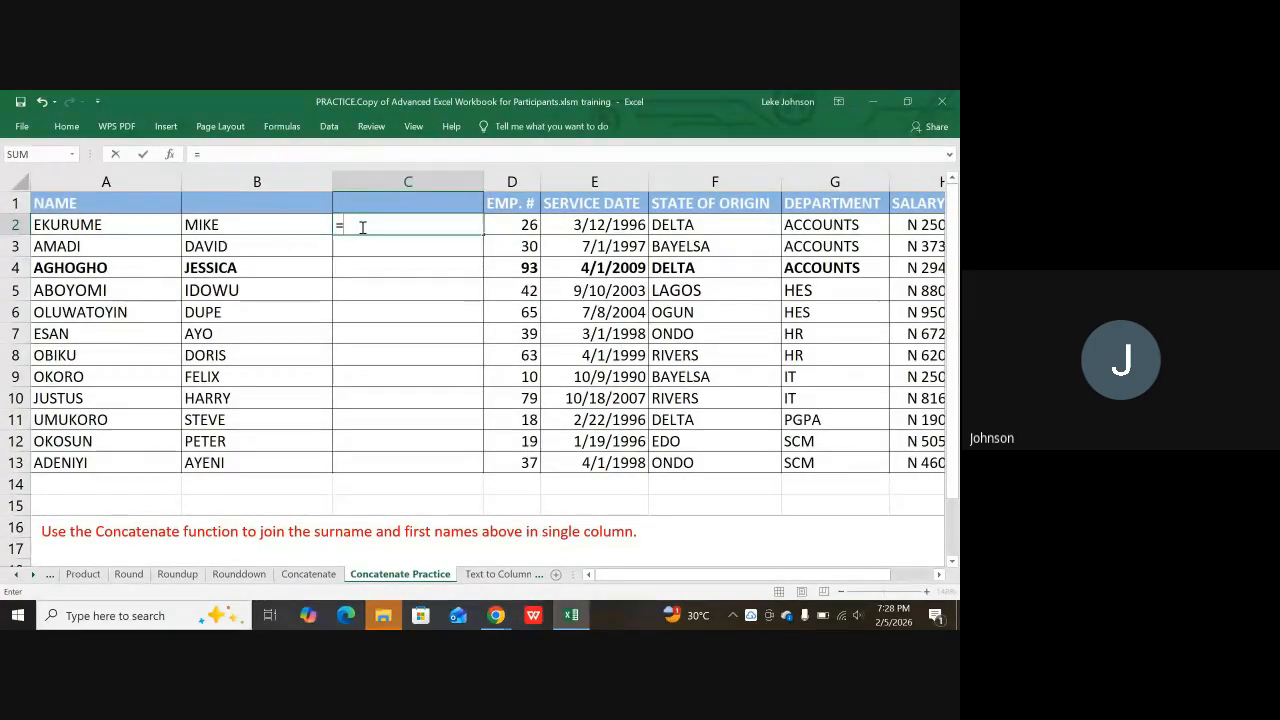
type("co")
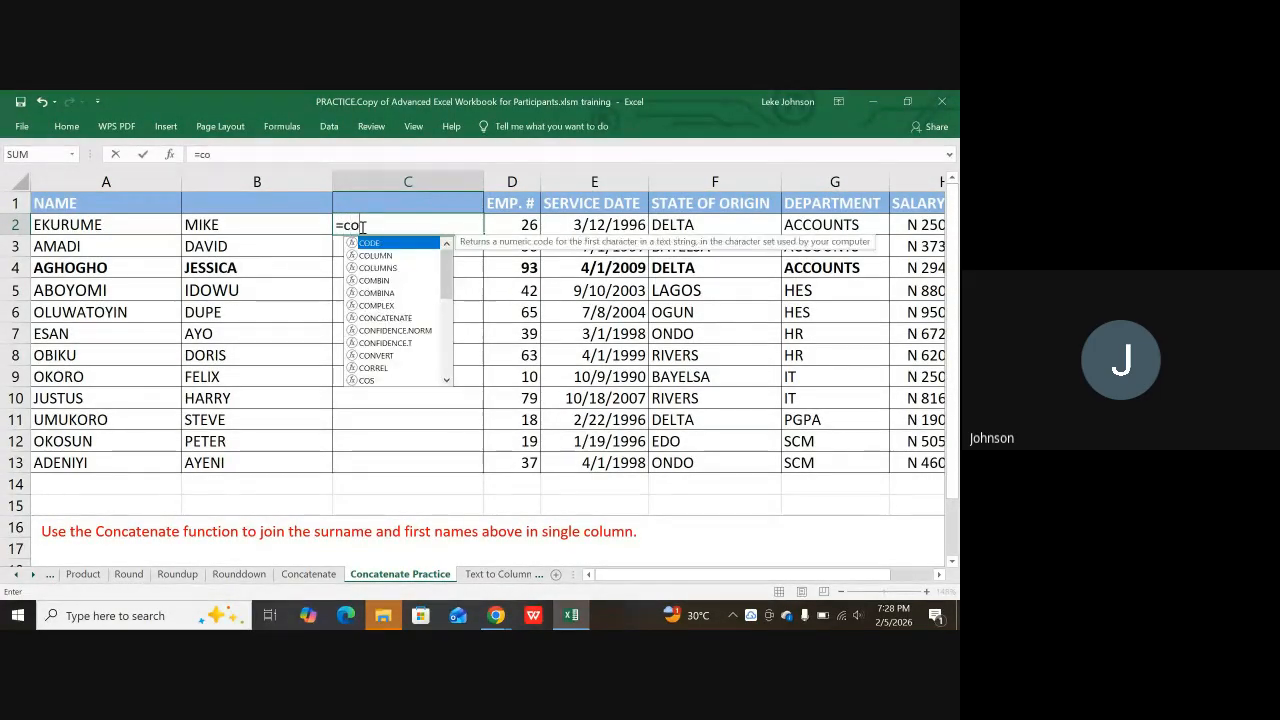
type("ncate")
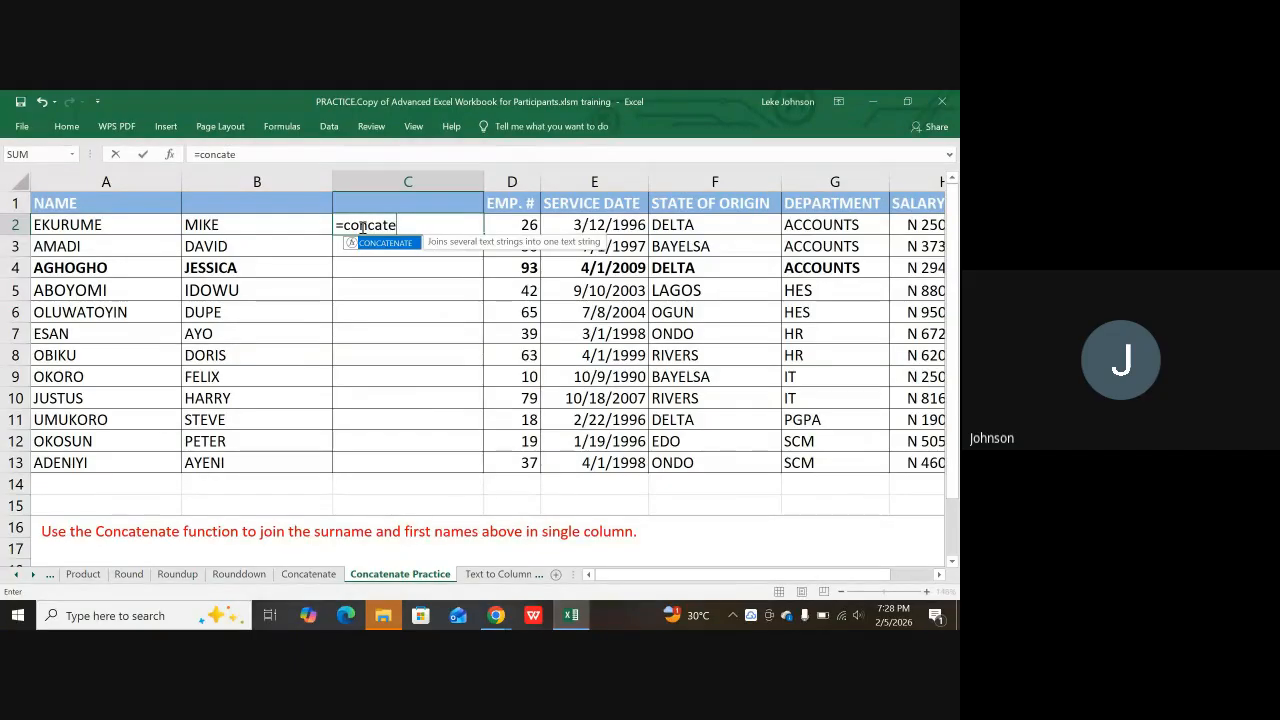
type("nate(")
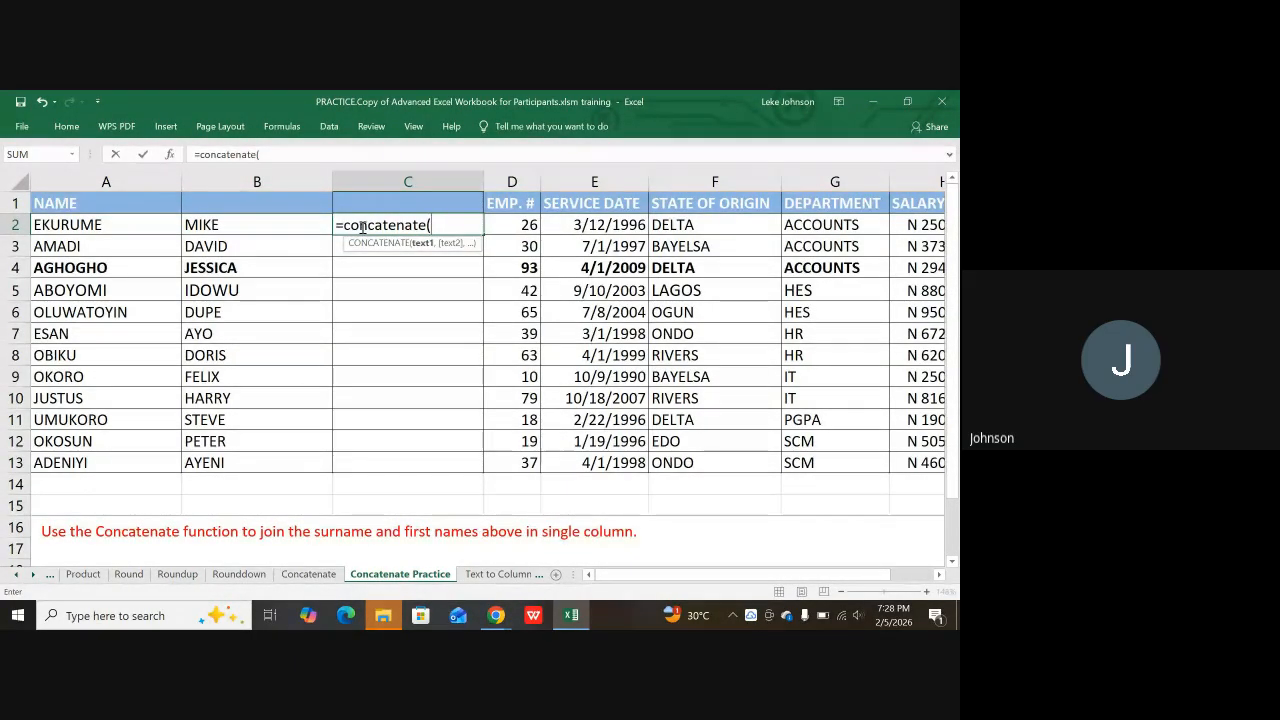
left_click(130, 227)
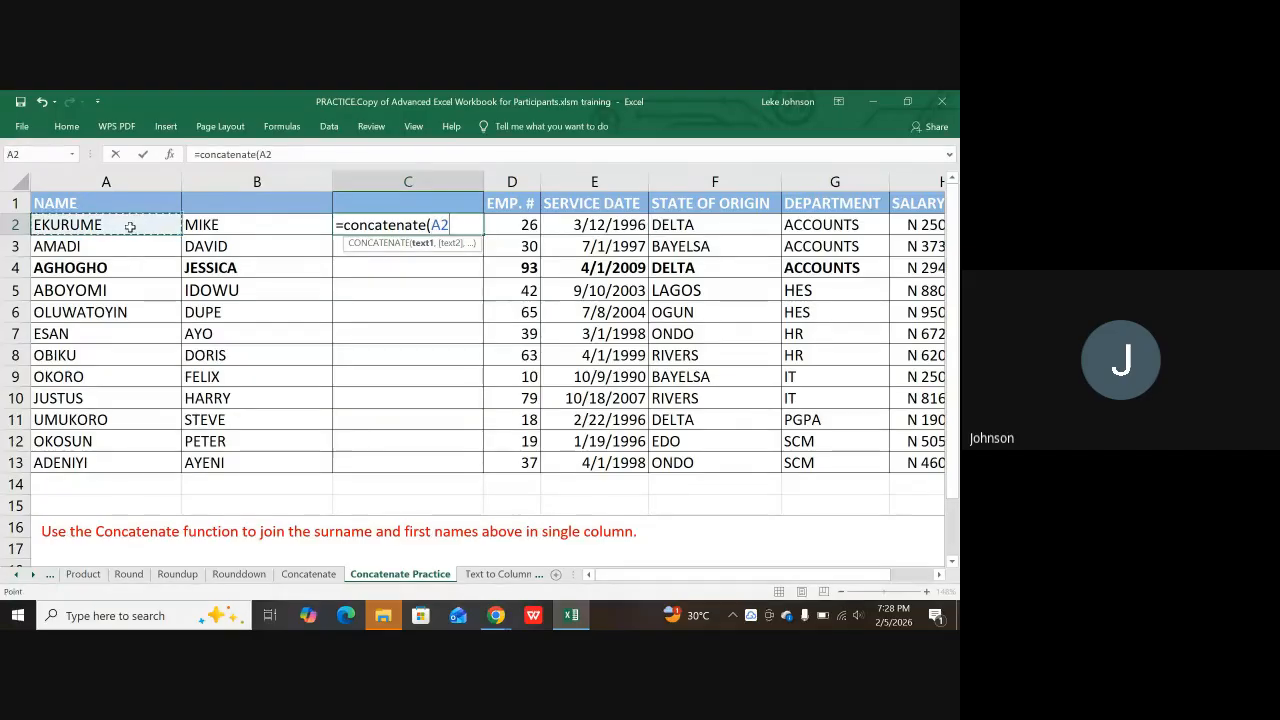
type(",")
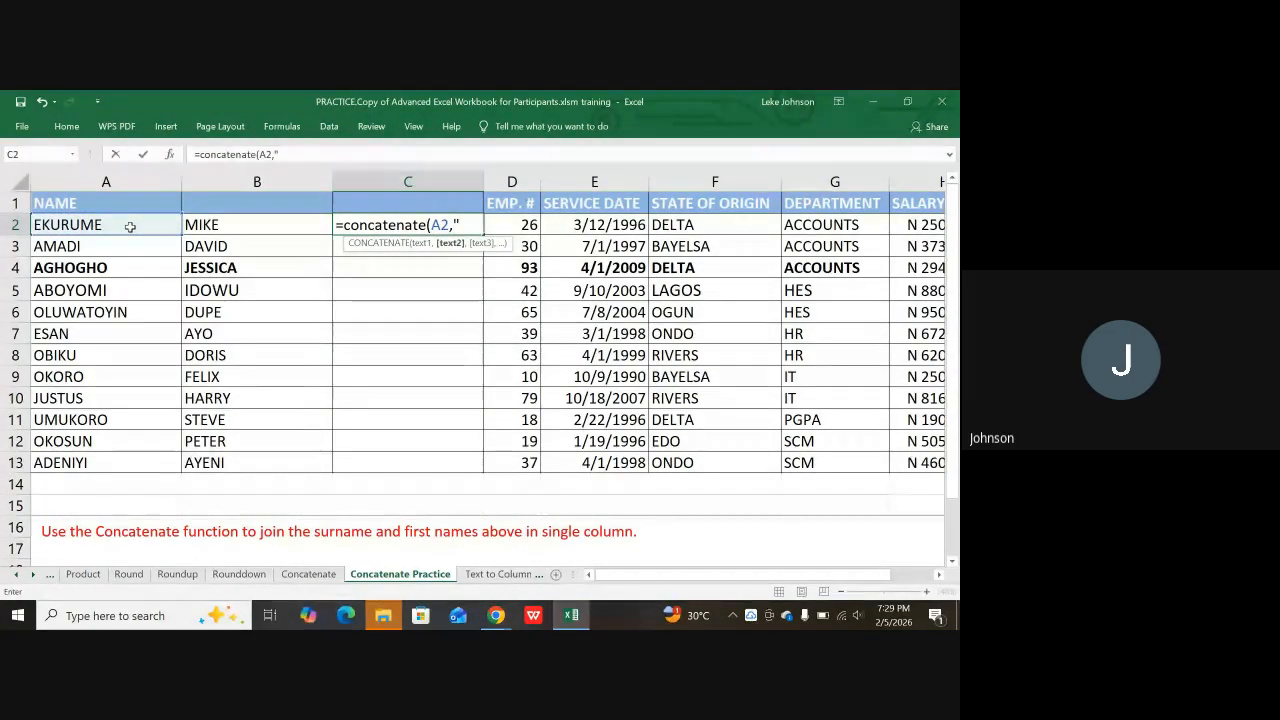
type("\" \"")
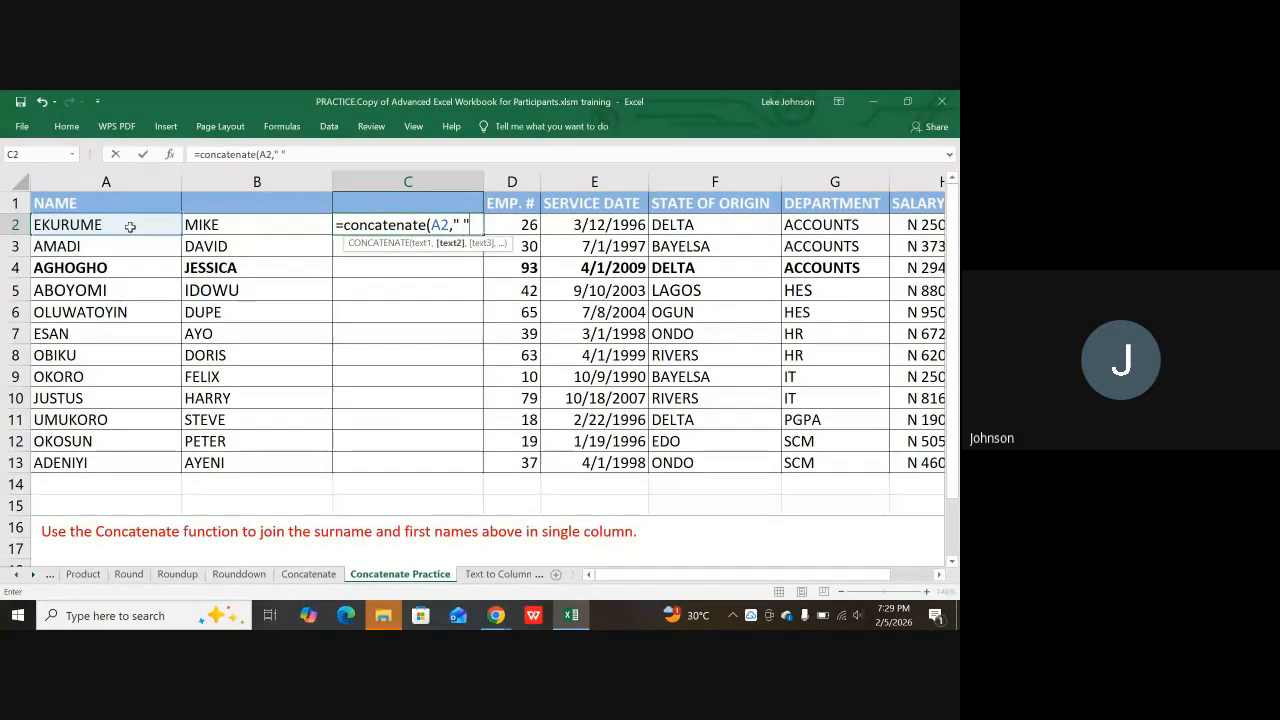
type(",")
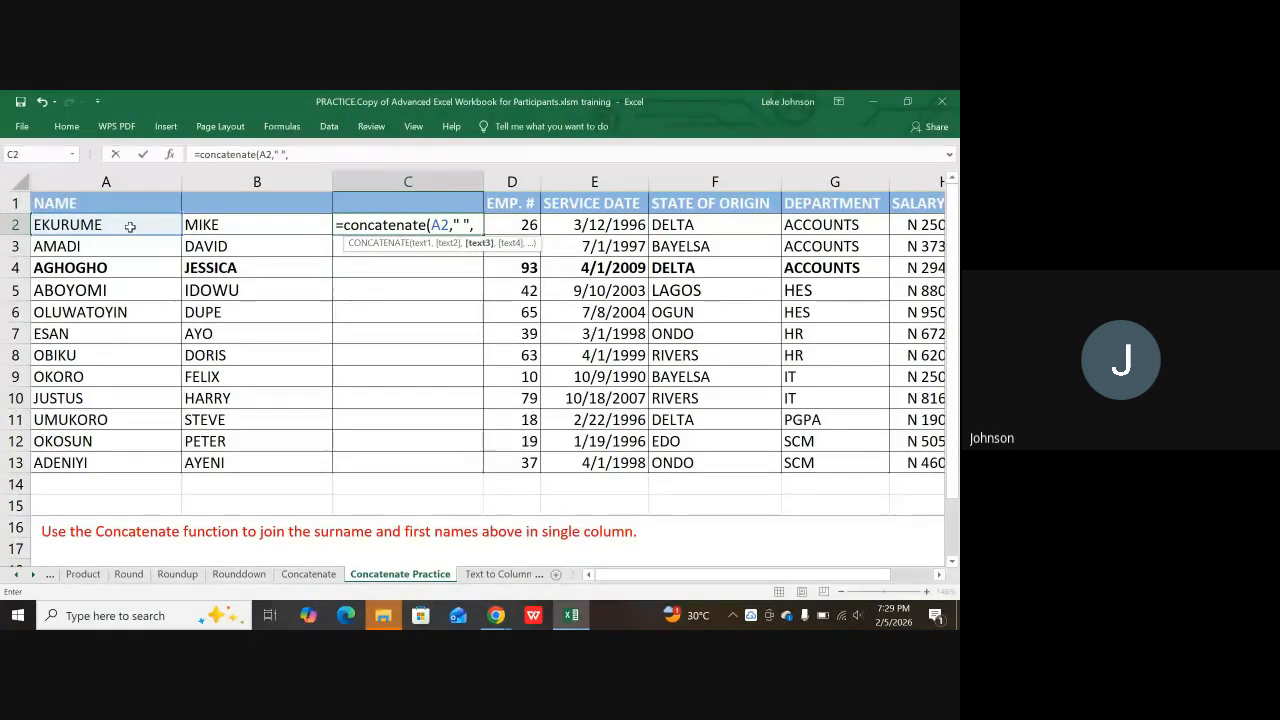
left_click(248, 226)
type(")")
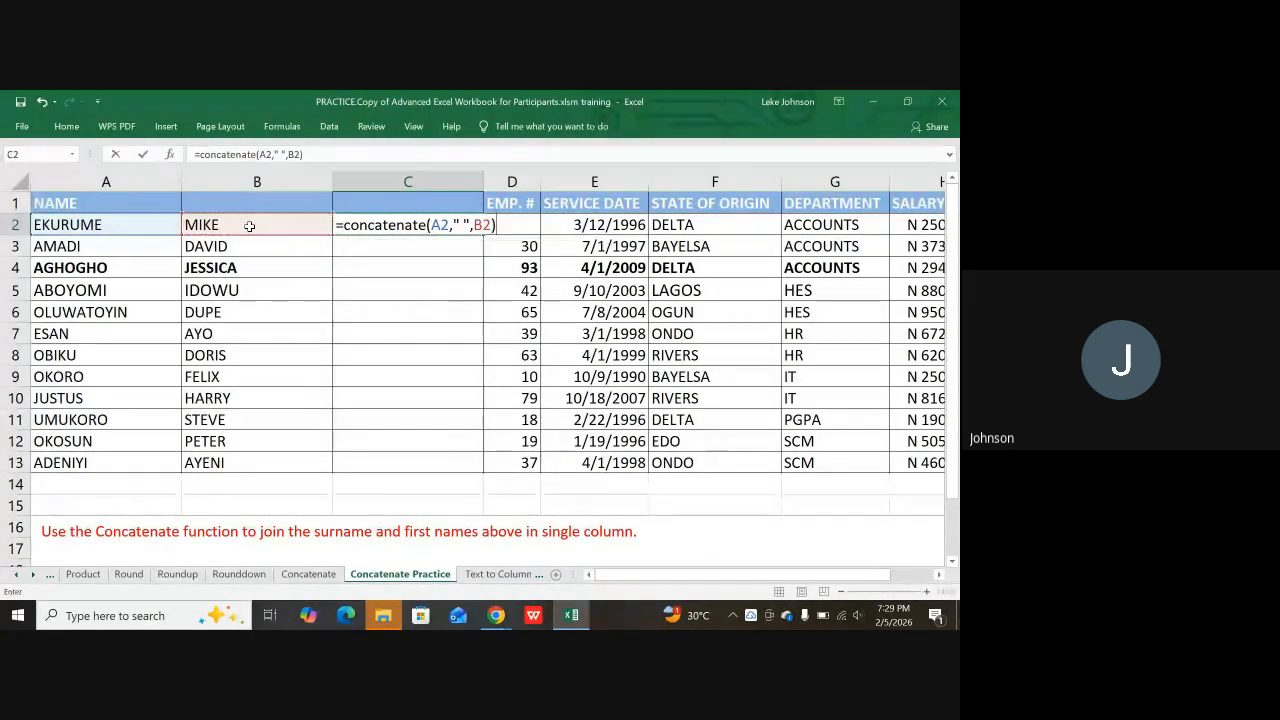
key("Return")
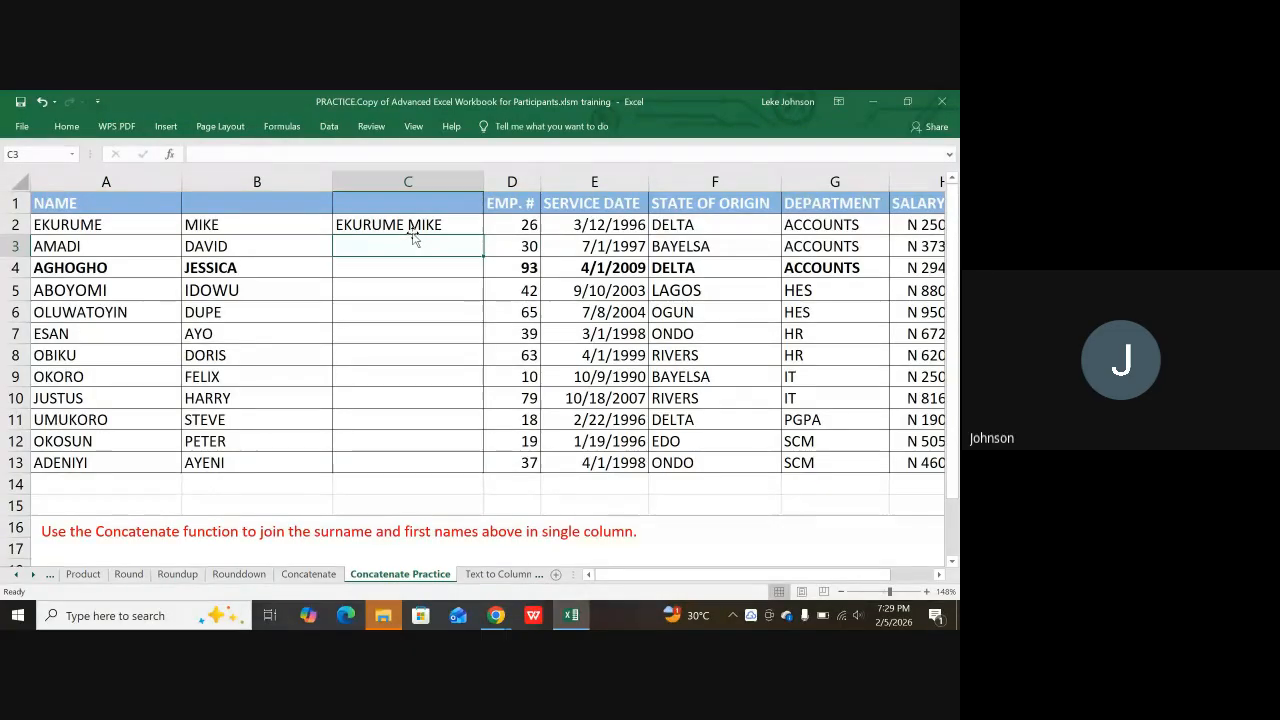
type("=")
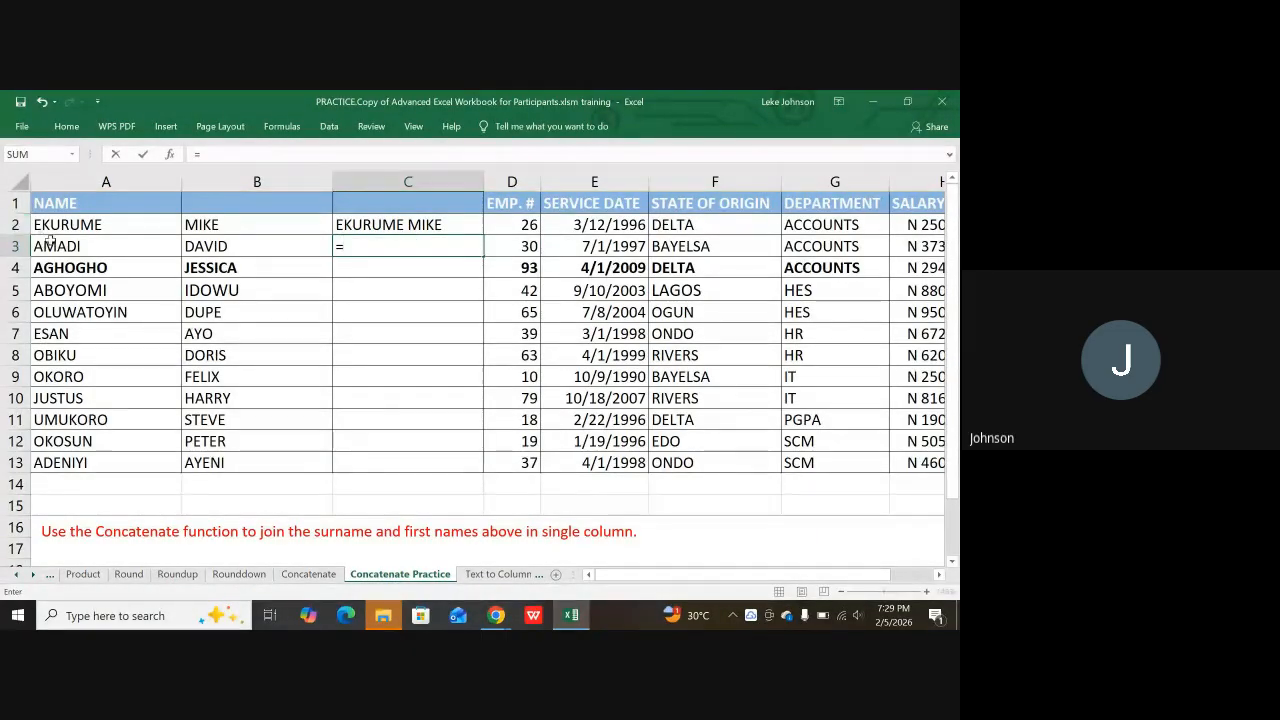
left_click(65, 250)
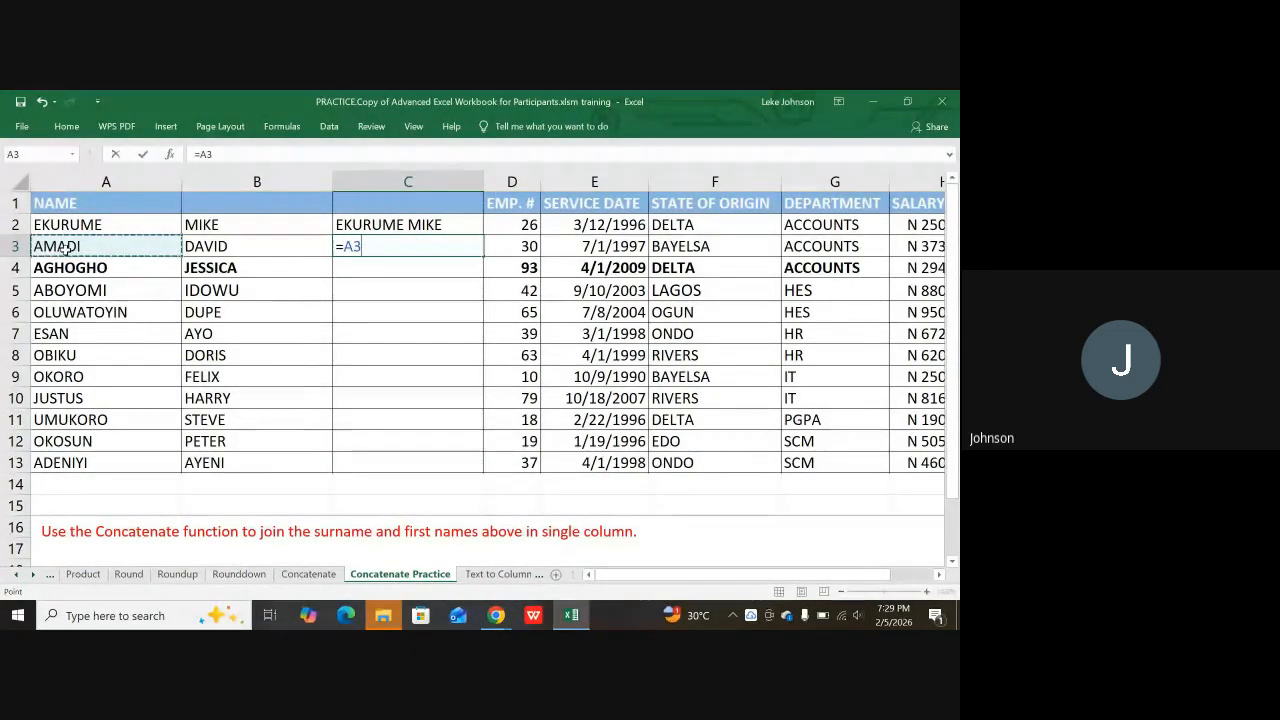
type("&")
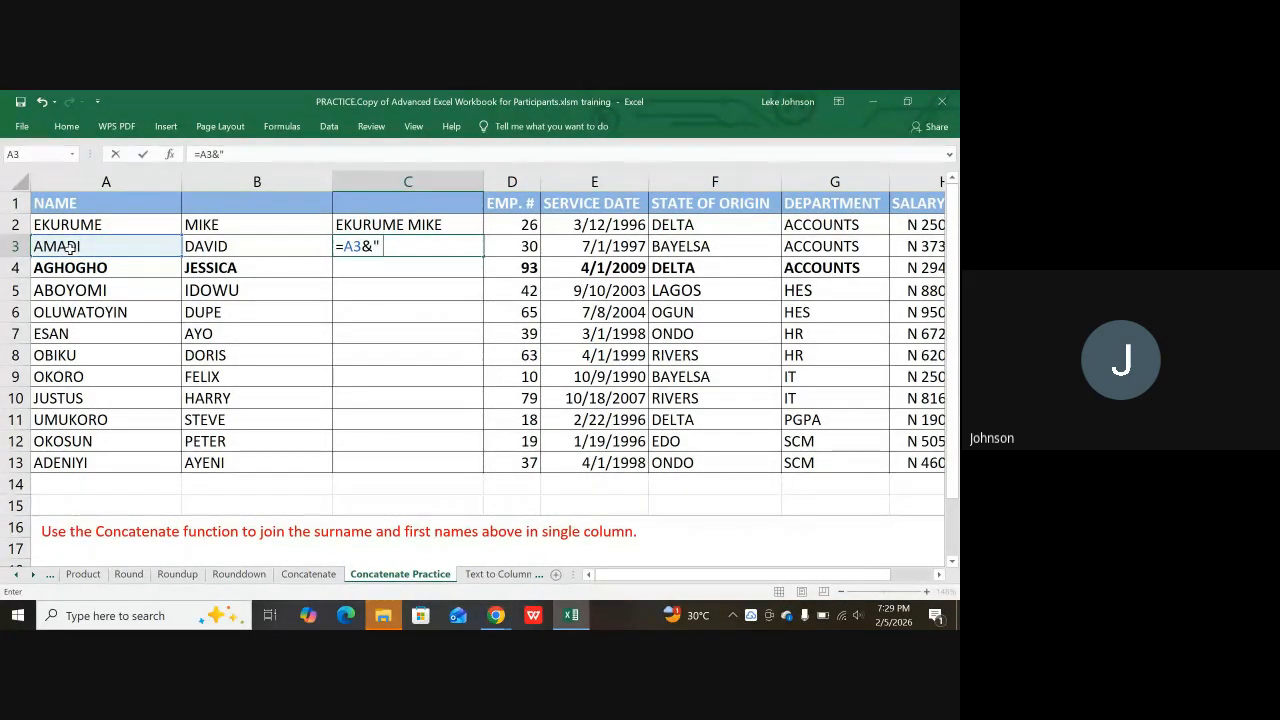
type("\"&")
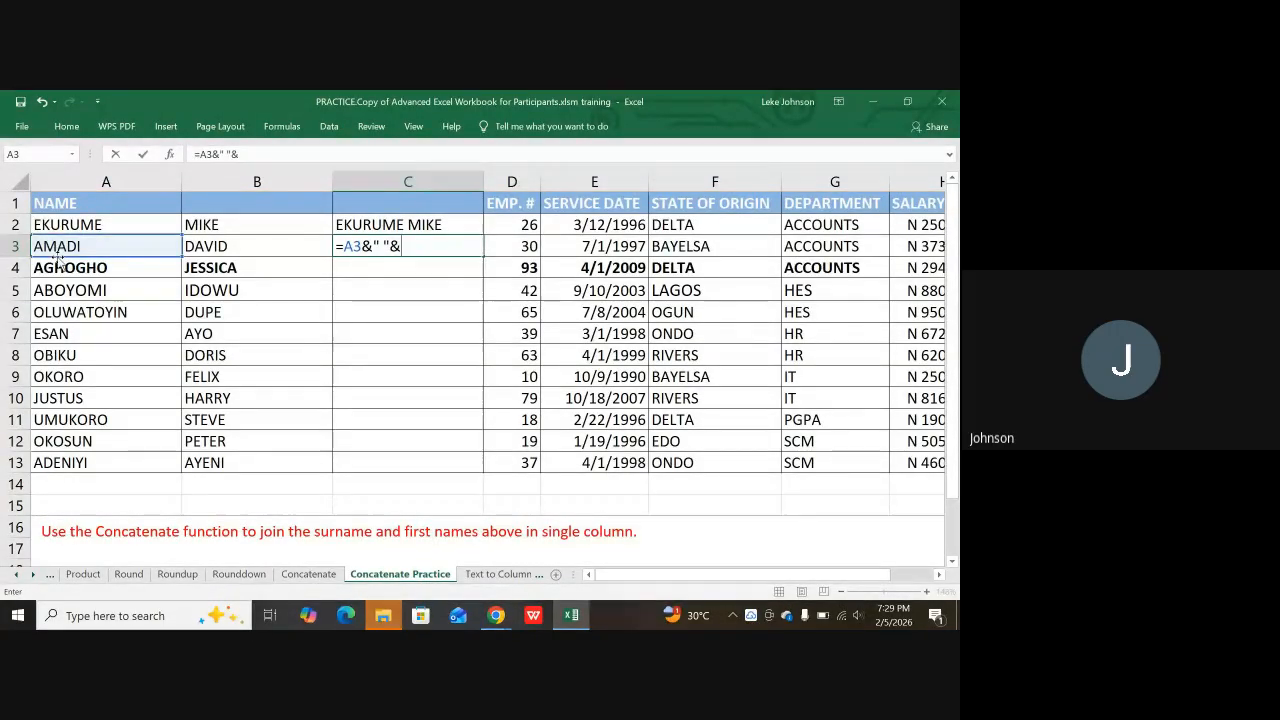
left_click(222, 246)
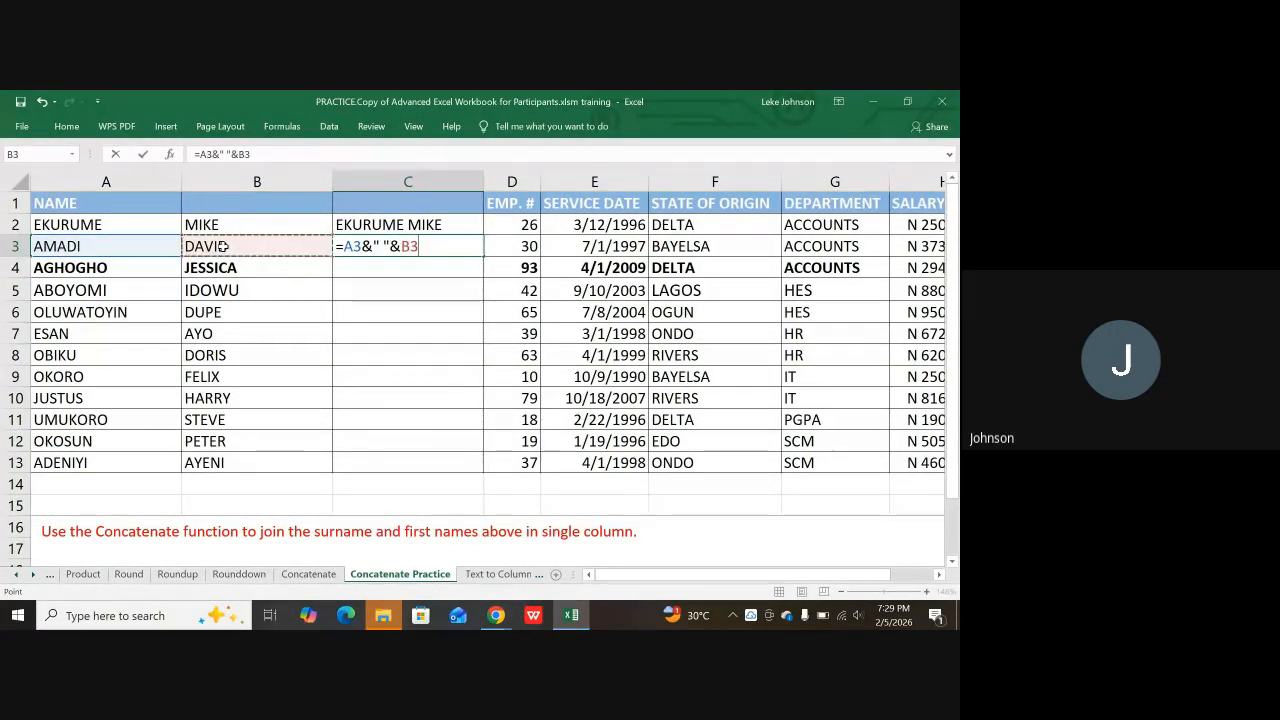
key("Return")
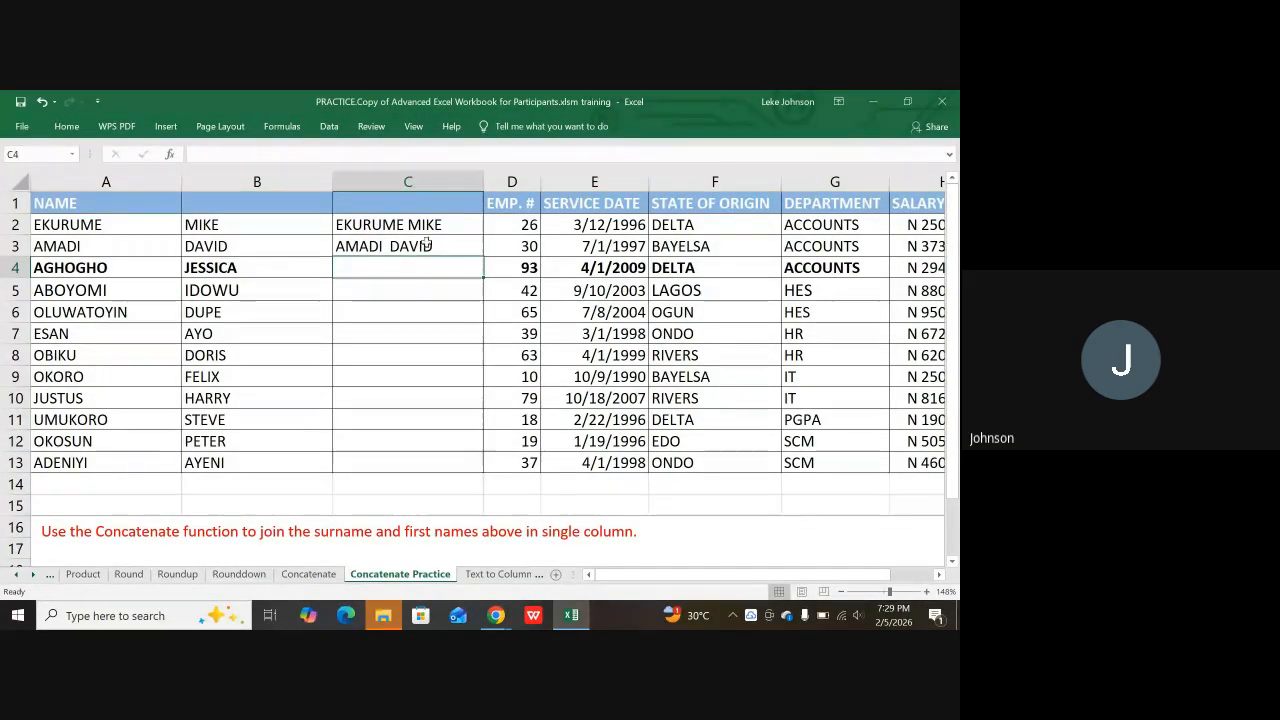
left_click(425, 226)
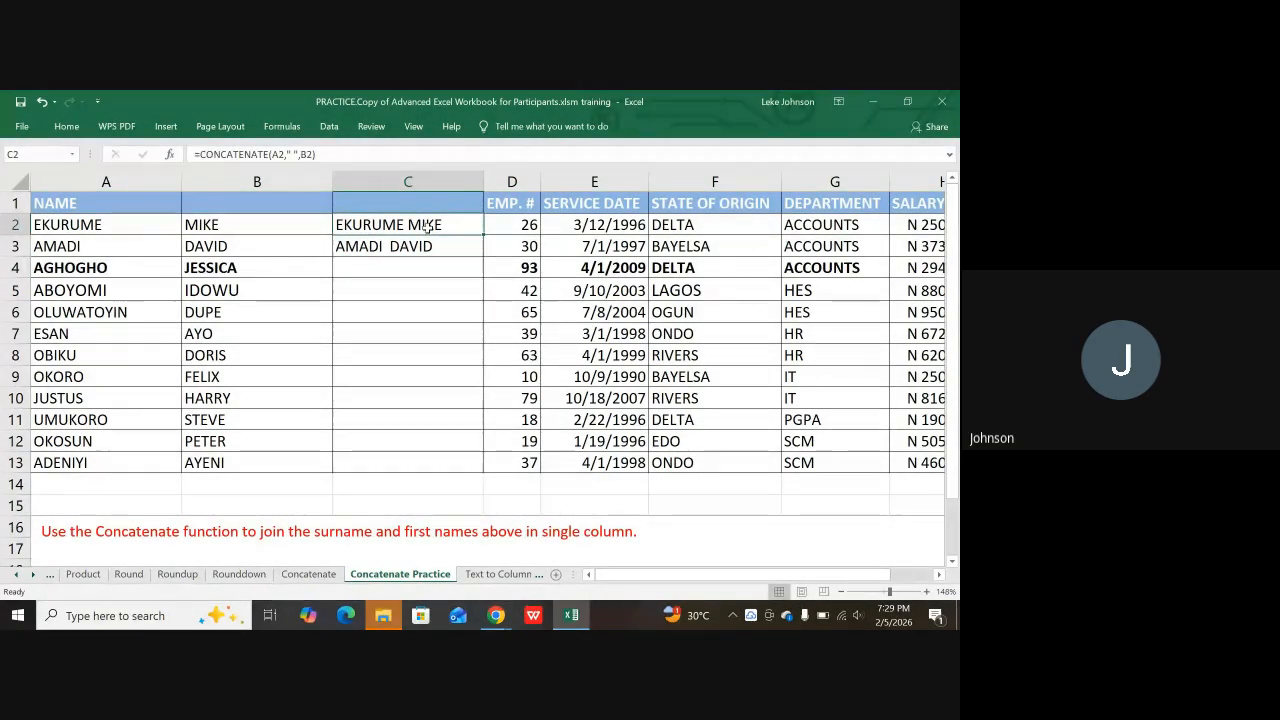
Step: Copy the C2 CONCATENATE formula down into C4:C10
key("ctrl+c")
left_click(399, 275)
left_click_drag(399, 275, 391, 398)
key("ctrl+v")
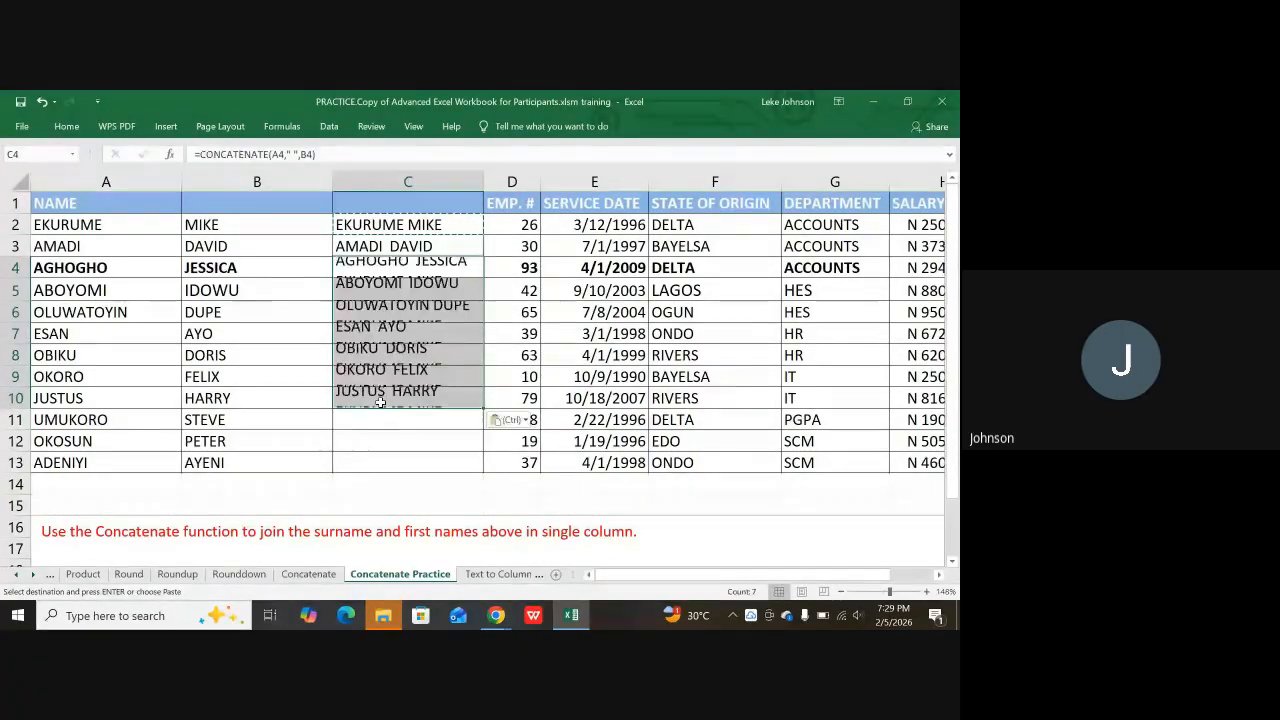
Step: Fill the row 3 joining formula into C11:C13 and check the formulas in column C
left_click(409, 245)
key("ctrl+c")
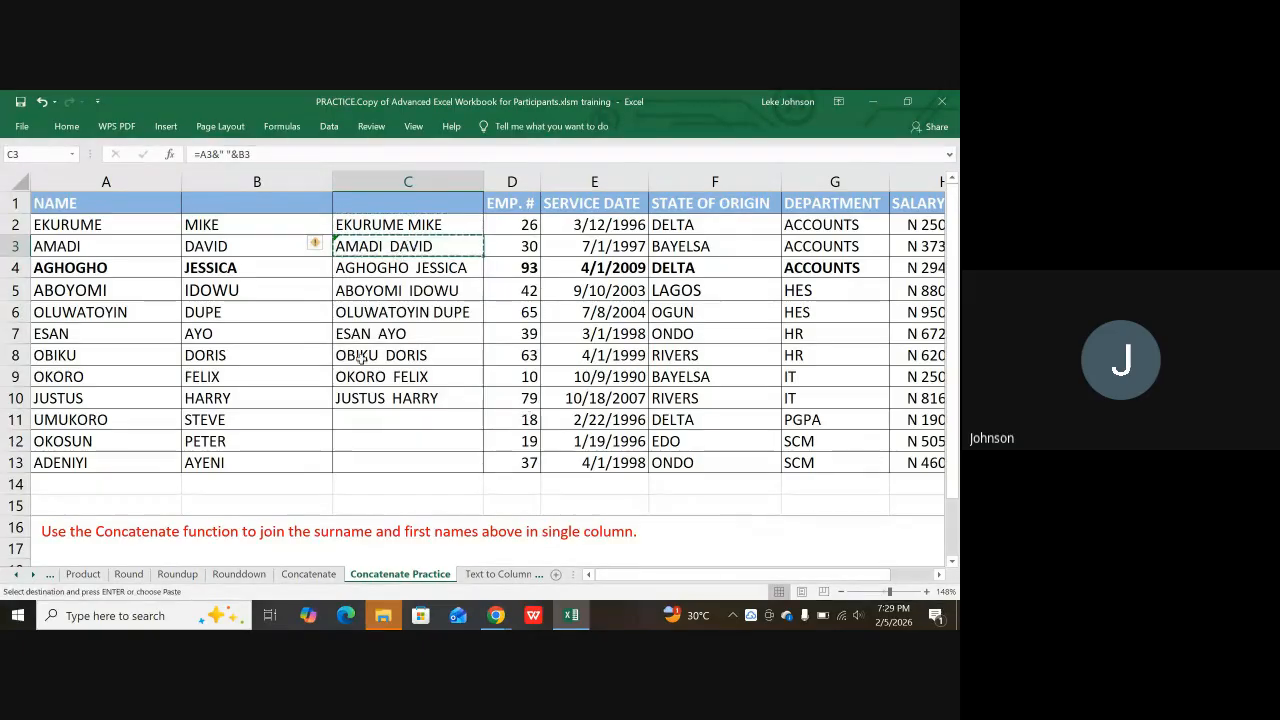
left_click_drag(343, 423, 344, 463)
key("ctrl+v")
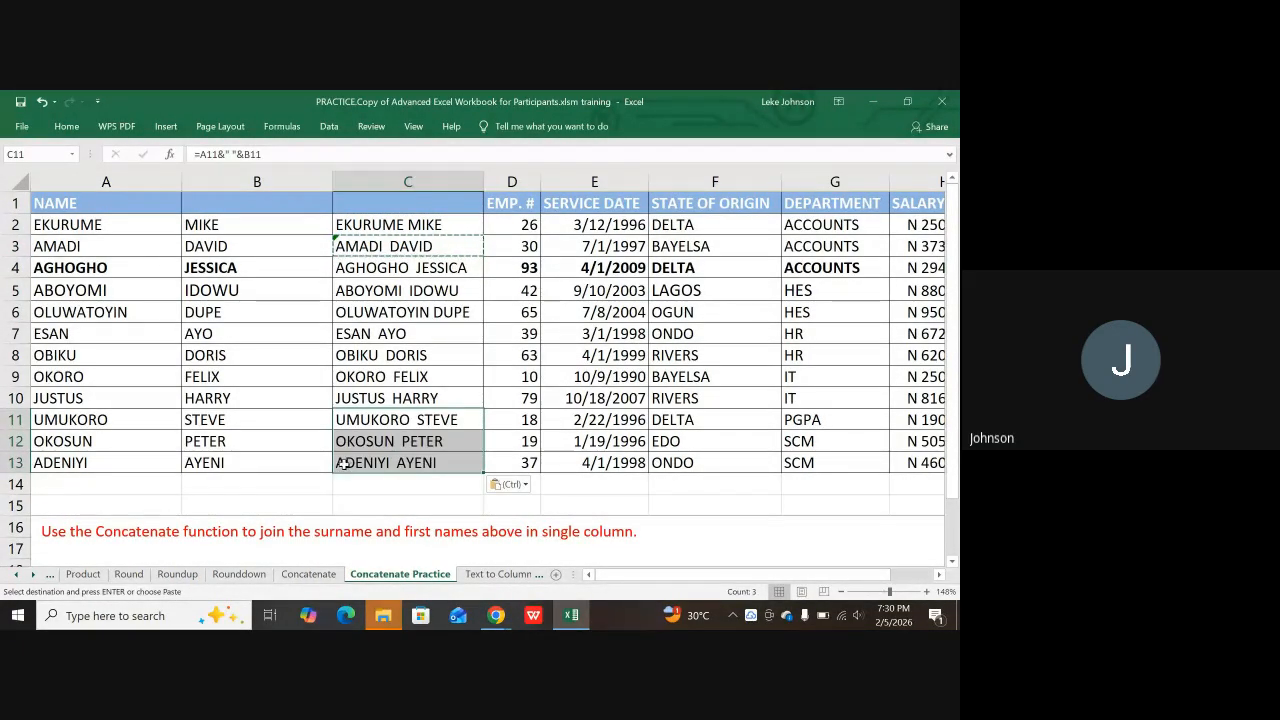
left_click(415, 488)
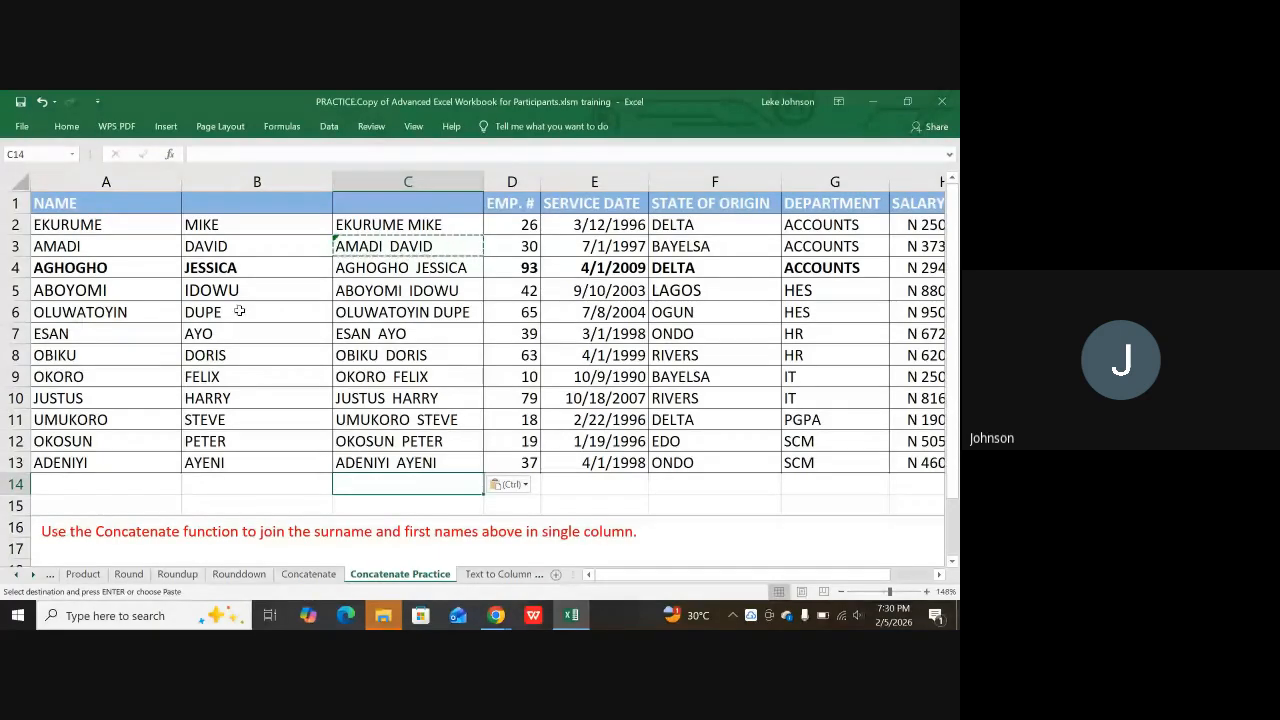
left_click(425, 224)
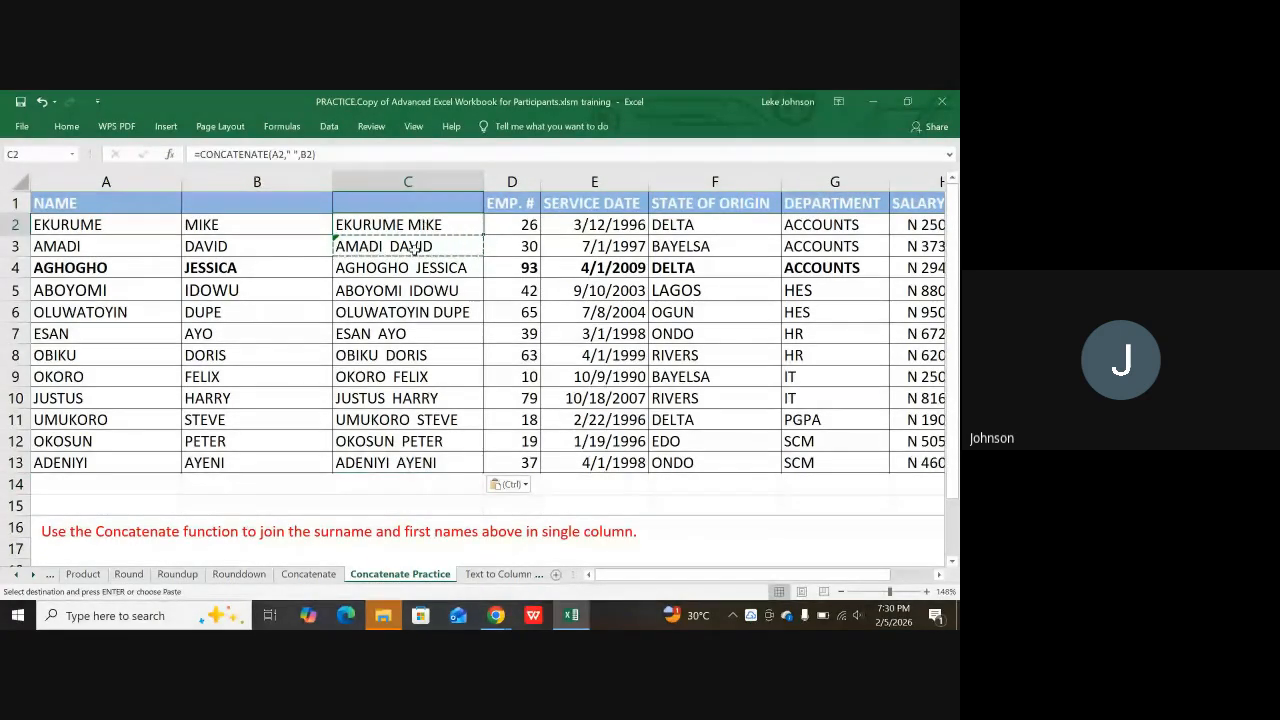
left_click(345, 246)
left_click(402, 355)
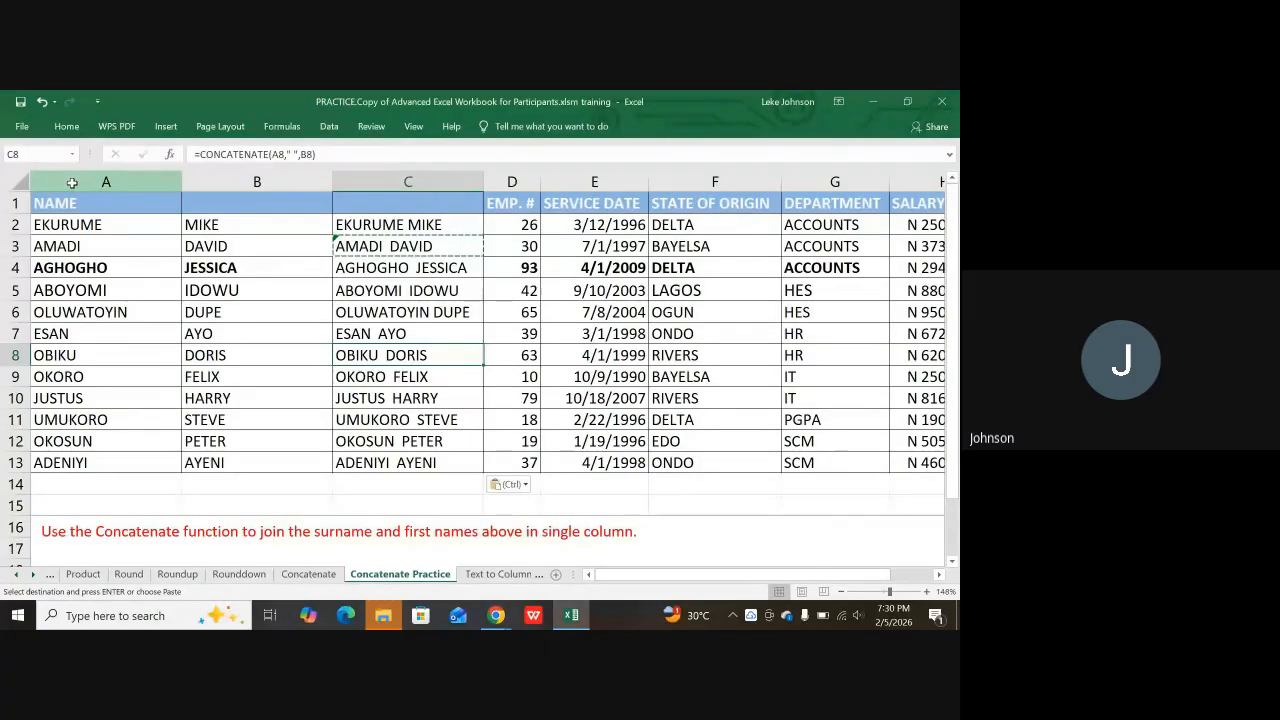
left_click_drag(72, 183, 200, 176)
right_click(258, 180)
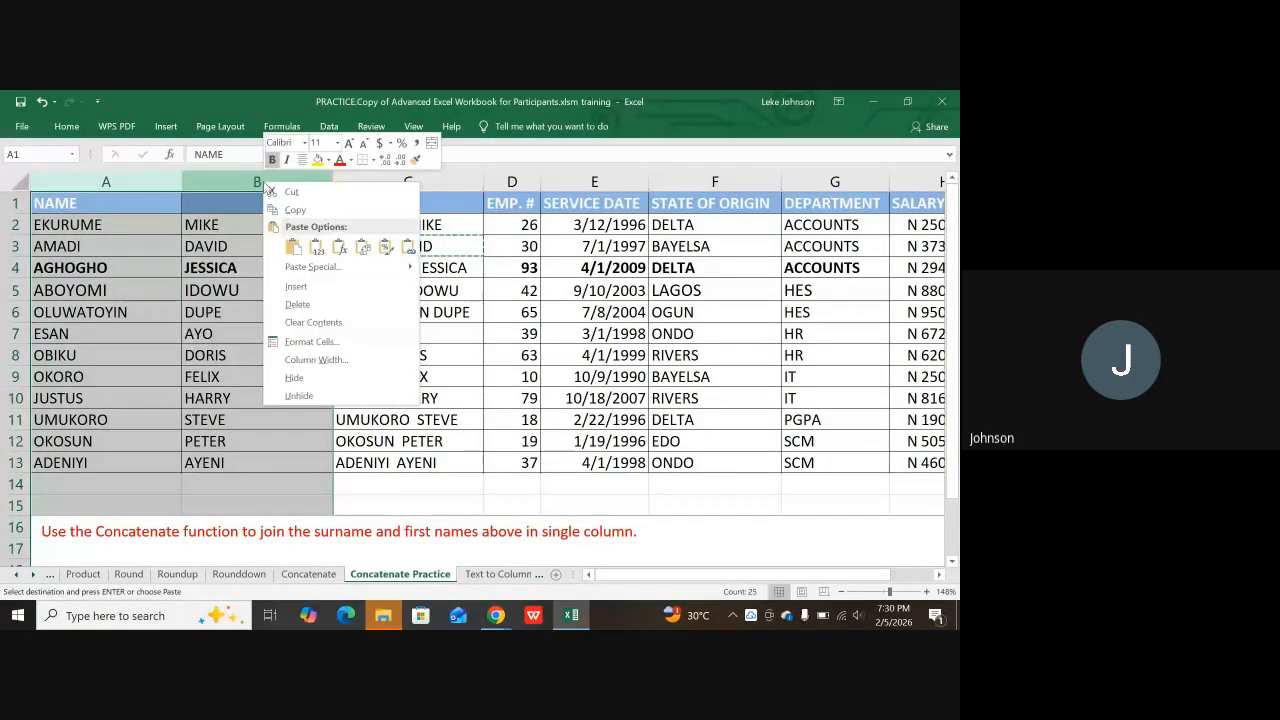
left_click(298, 305)
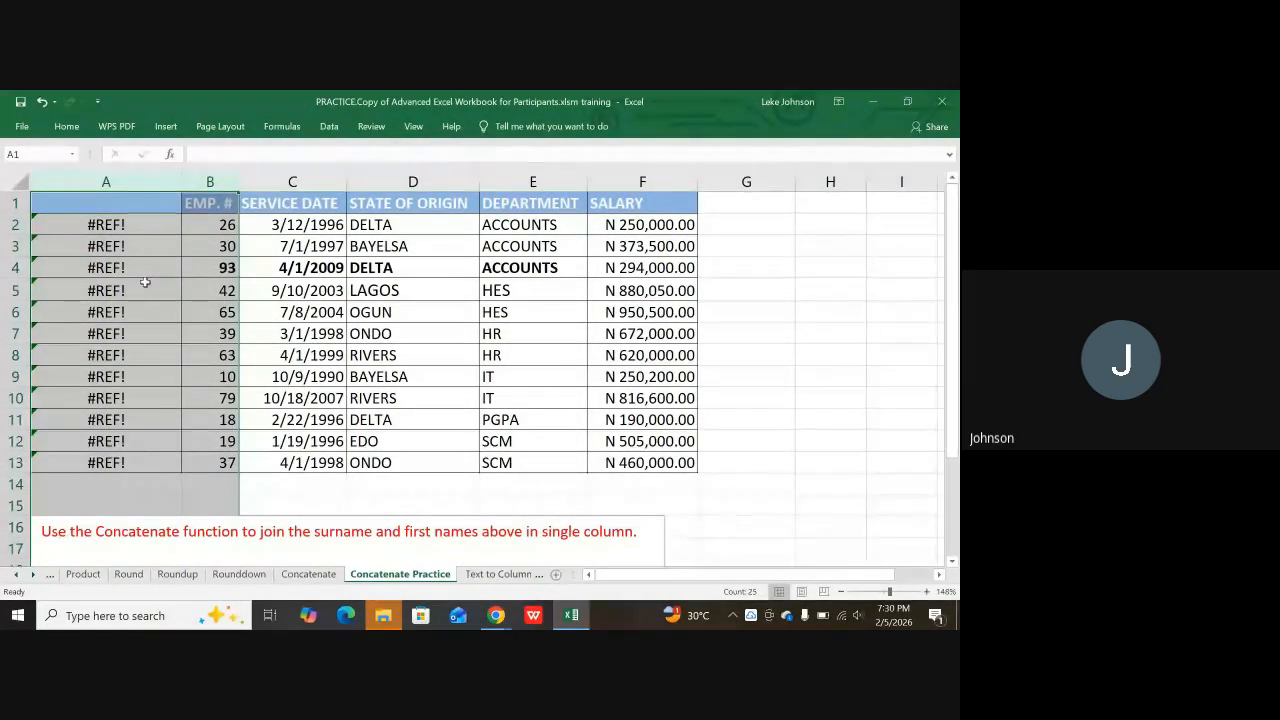
key("ctrl+z")
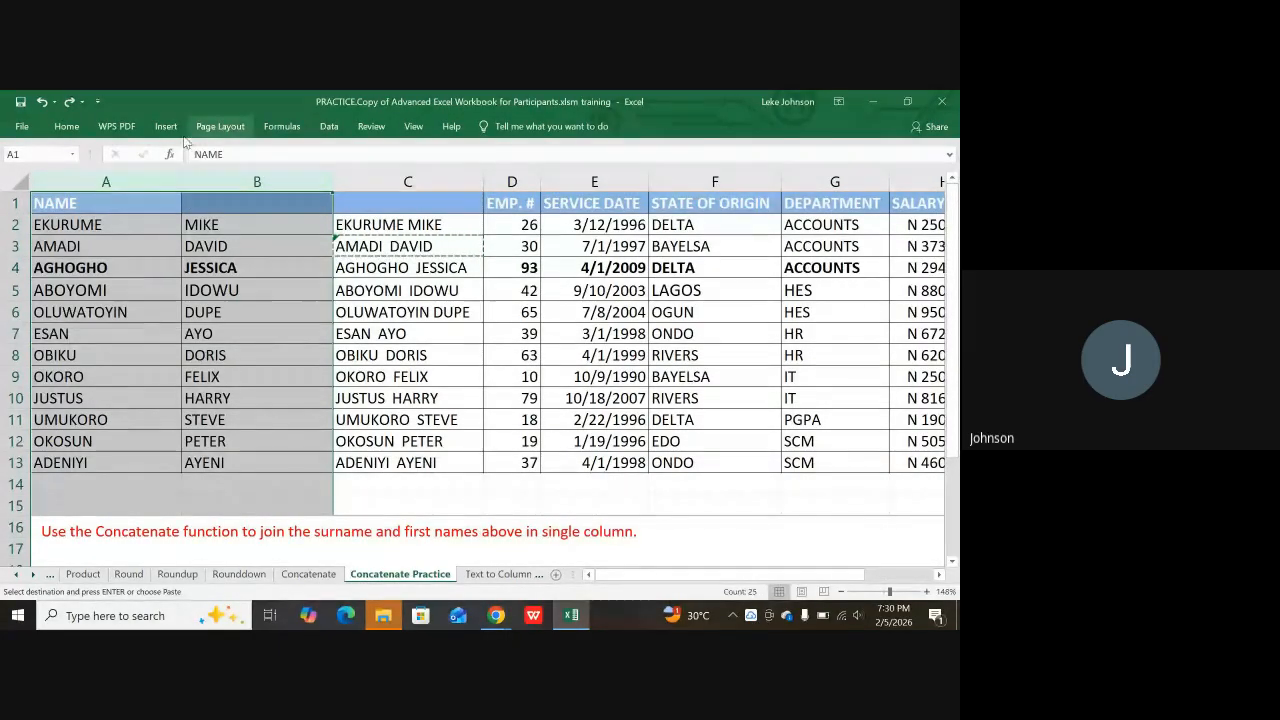
left_click(96, 196)
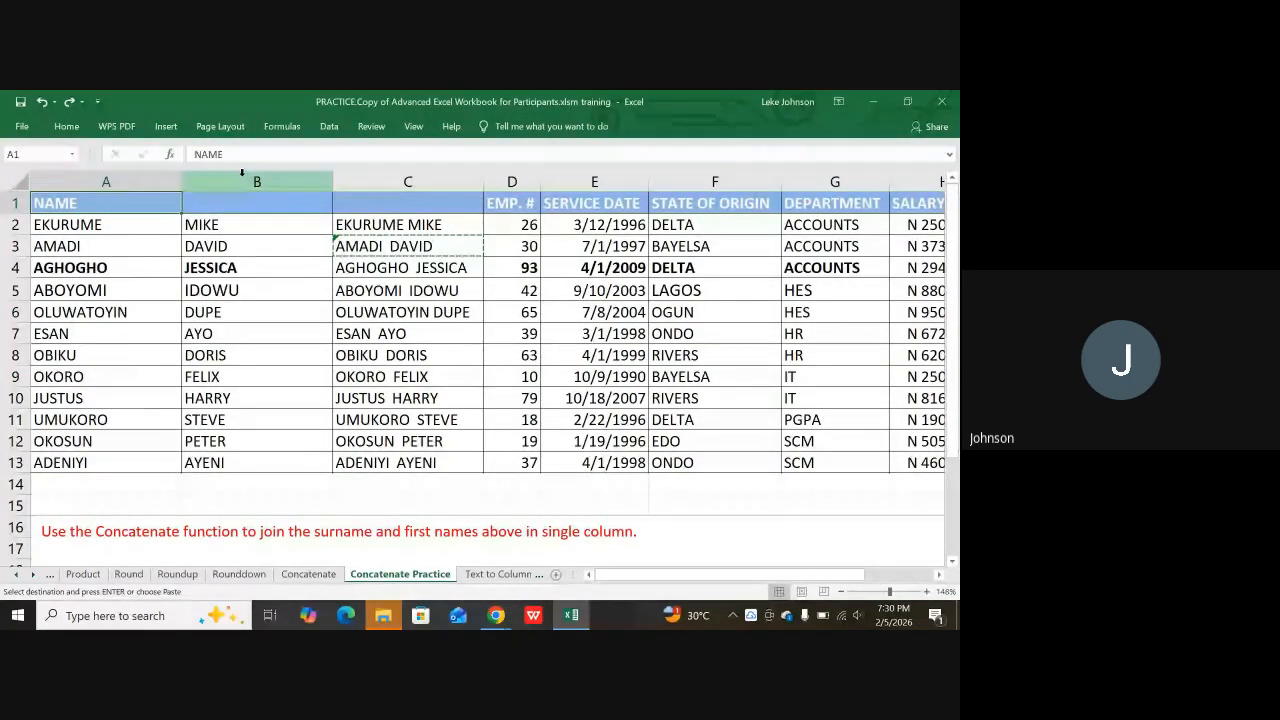
left_click(396, 222)
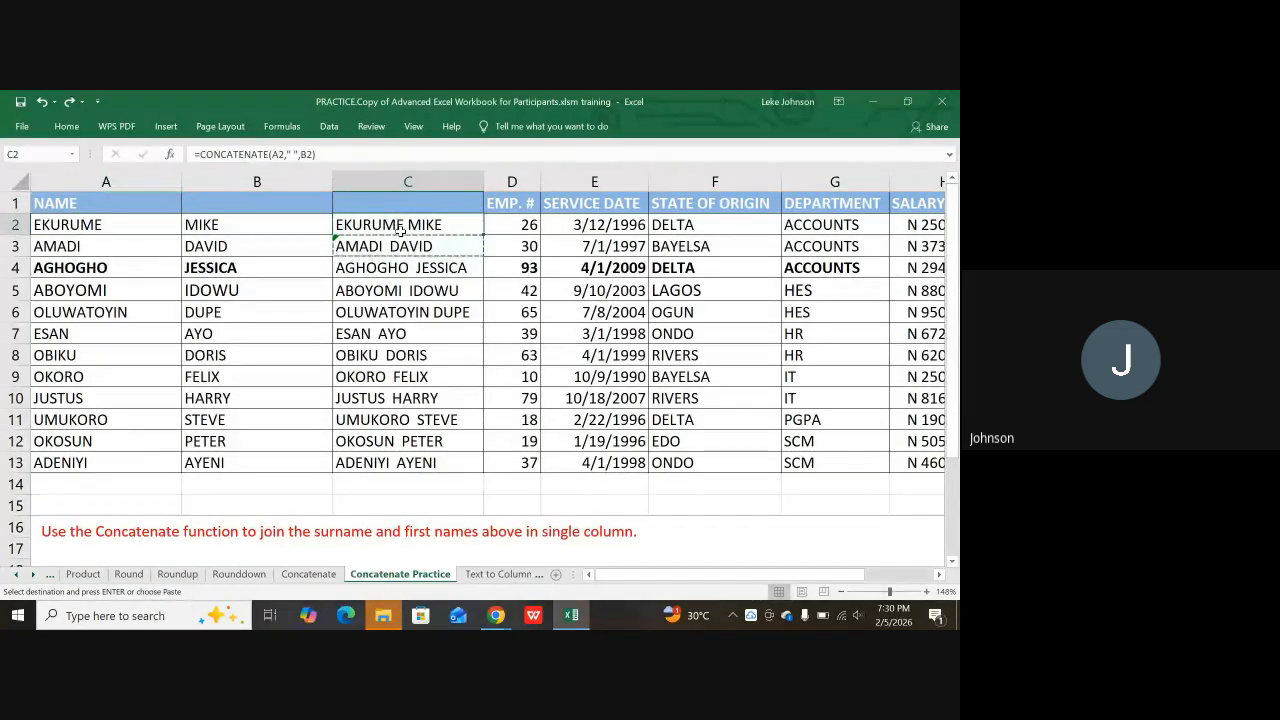
Step: Copy C2:C13 and paste it back over itself as values only
left_click(408, 268)
left_click(398, 224)
left_click_drag(405, 224, 424, 458)
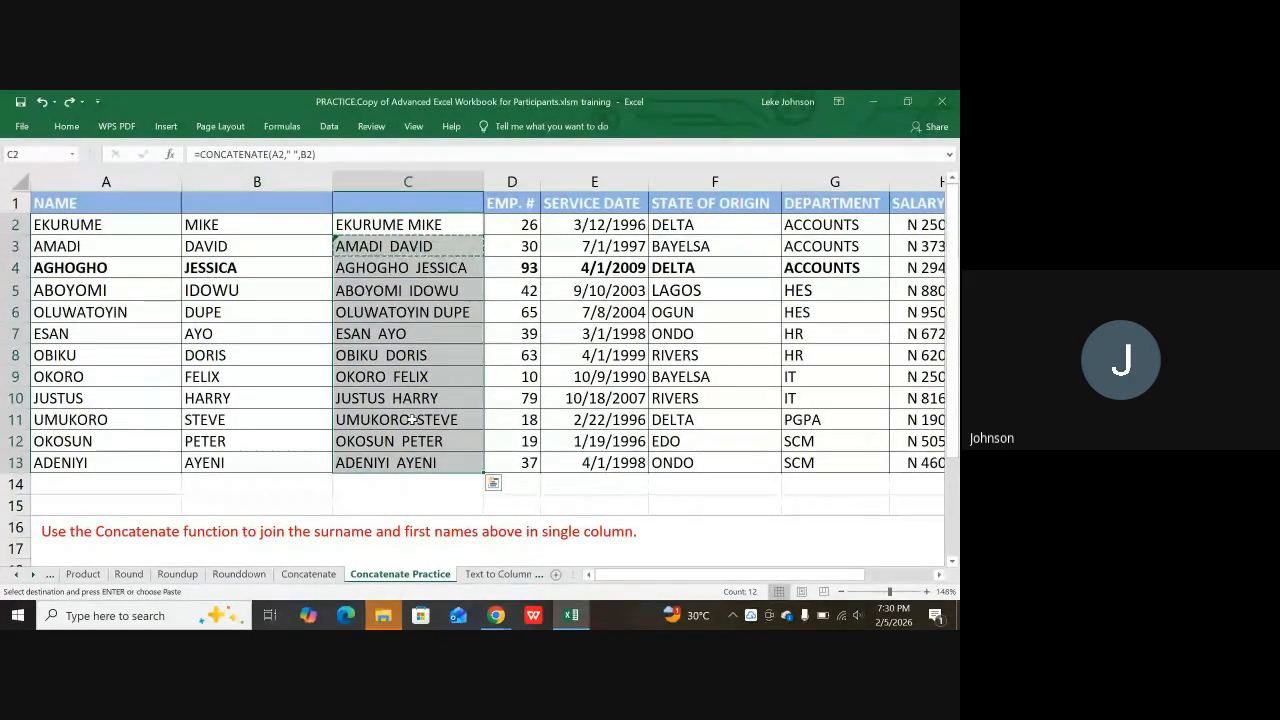
key("ctrl+c")
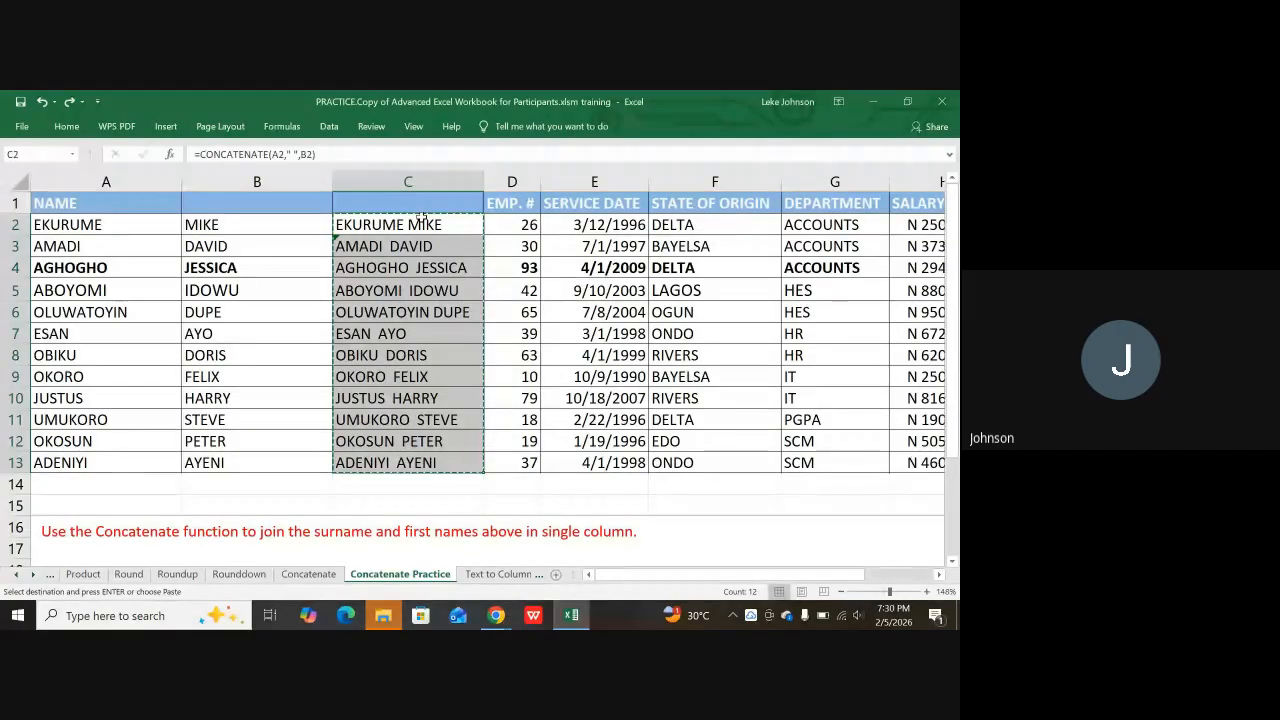
left_click(420, 223)
right_click(420, 224)
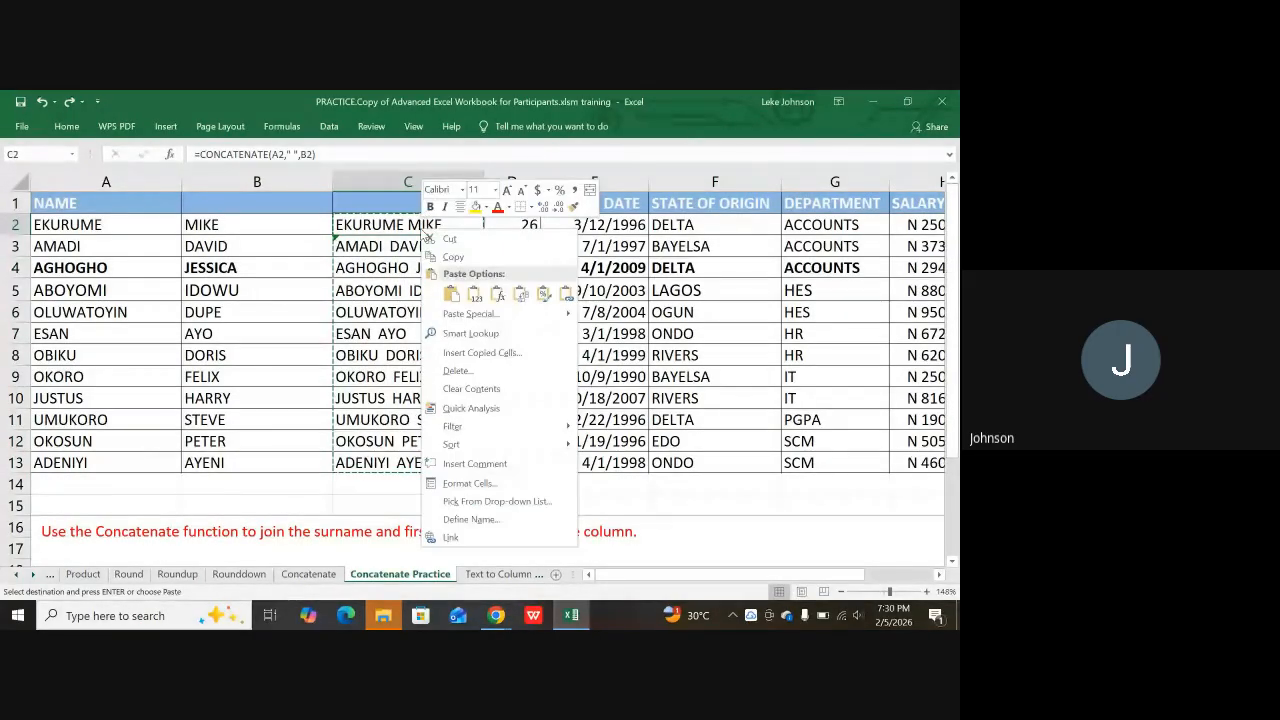
left_click(475, 294)
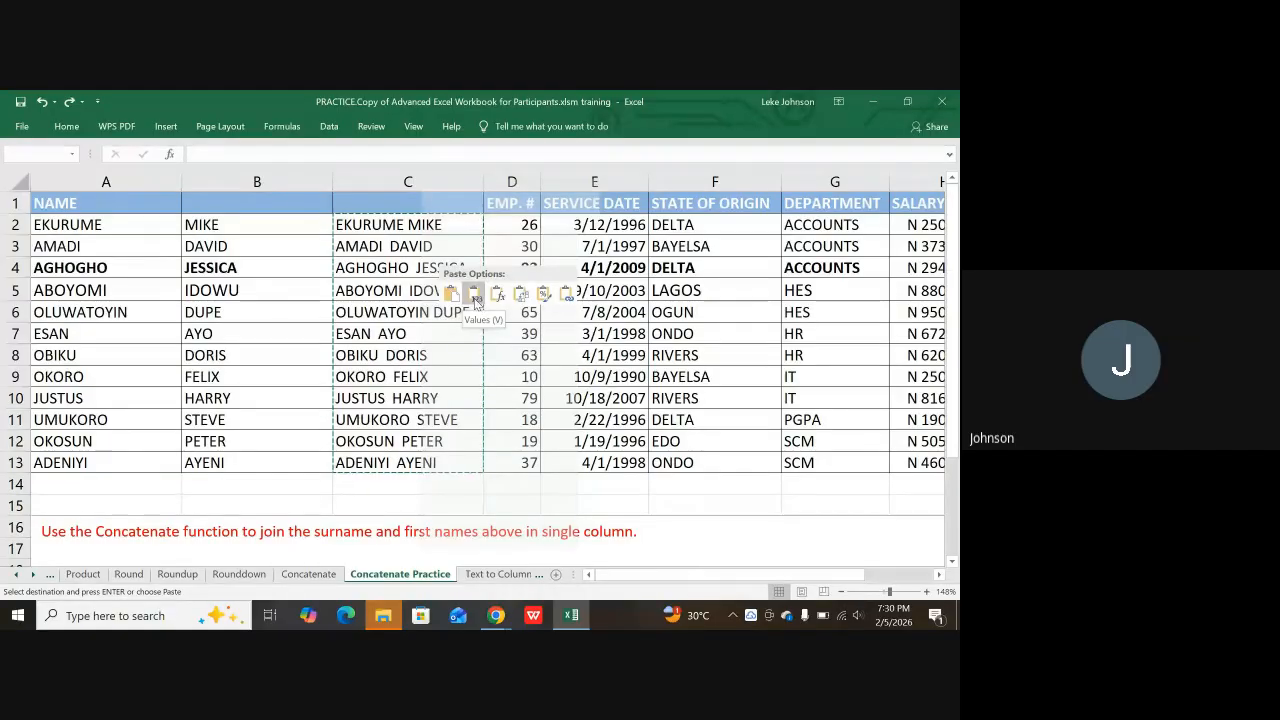
right_click(421, 229)
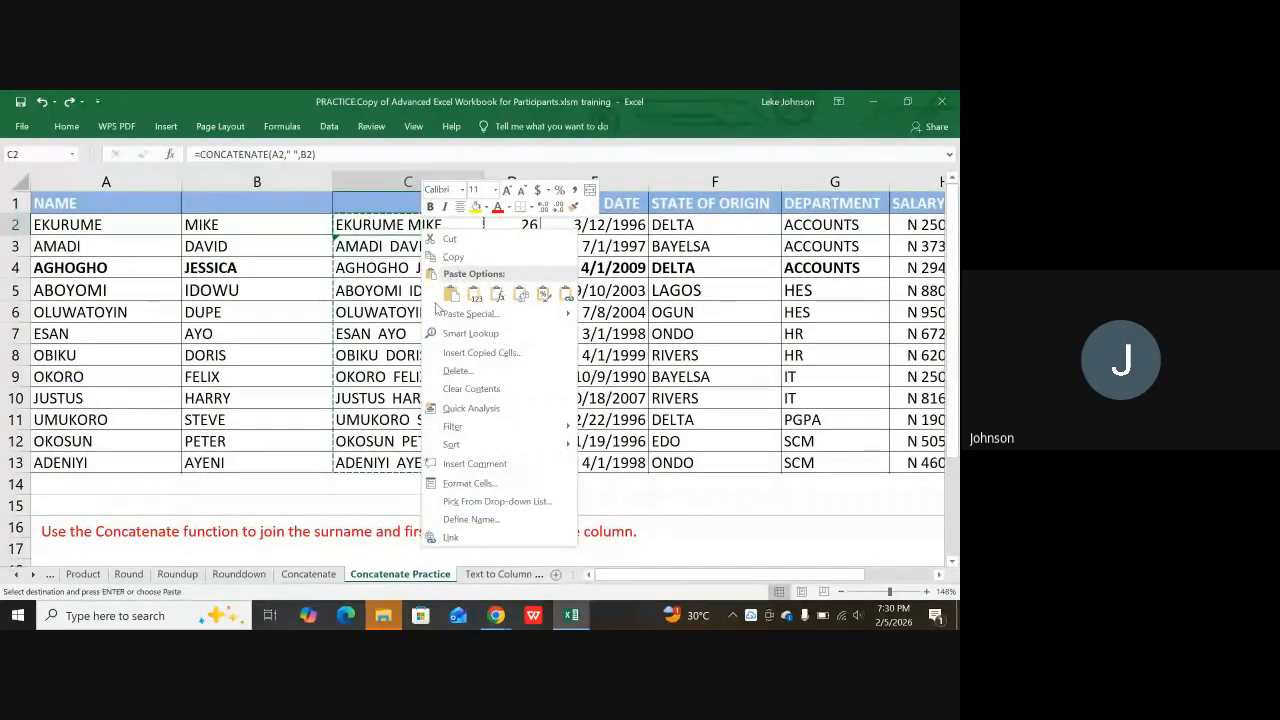
left_click(475, 294)
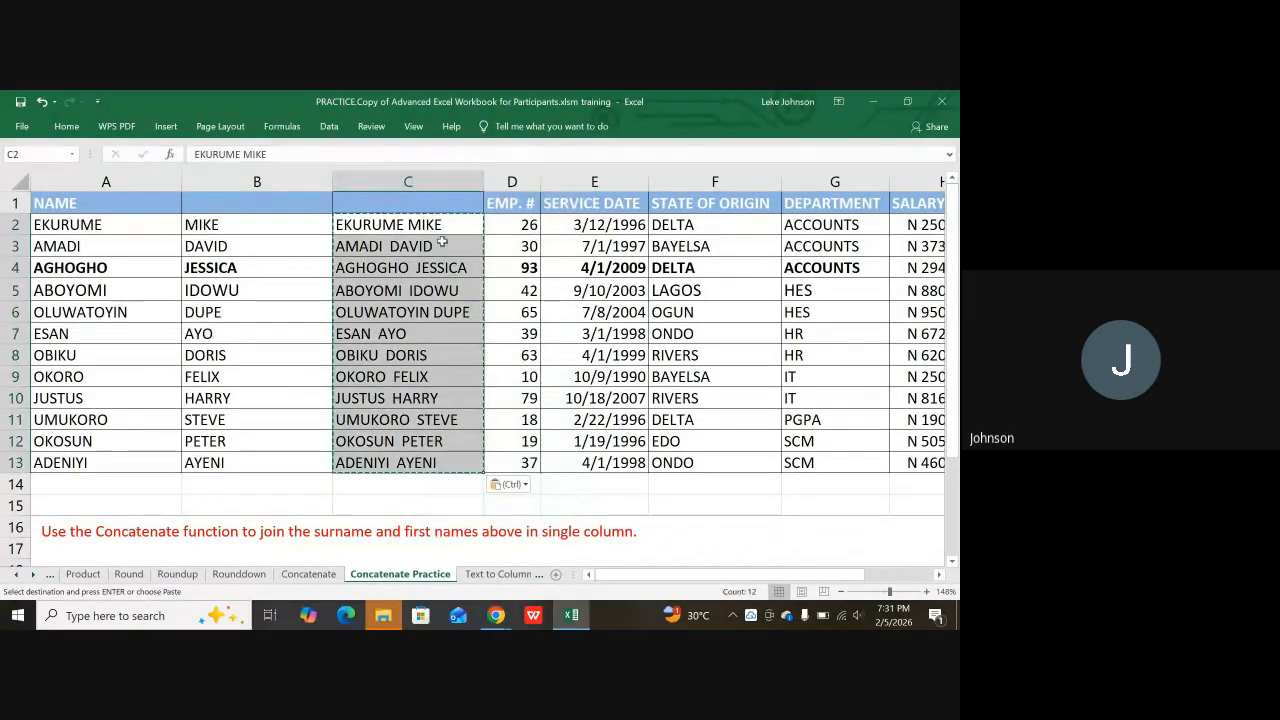
Step: Confirm the names are plain text, then delete cells A2:B13 and undo the misaligned result
left_click(394, 248)
left_click(384, 290)
left_click(374, 313)
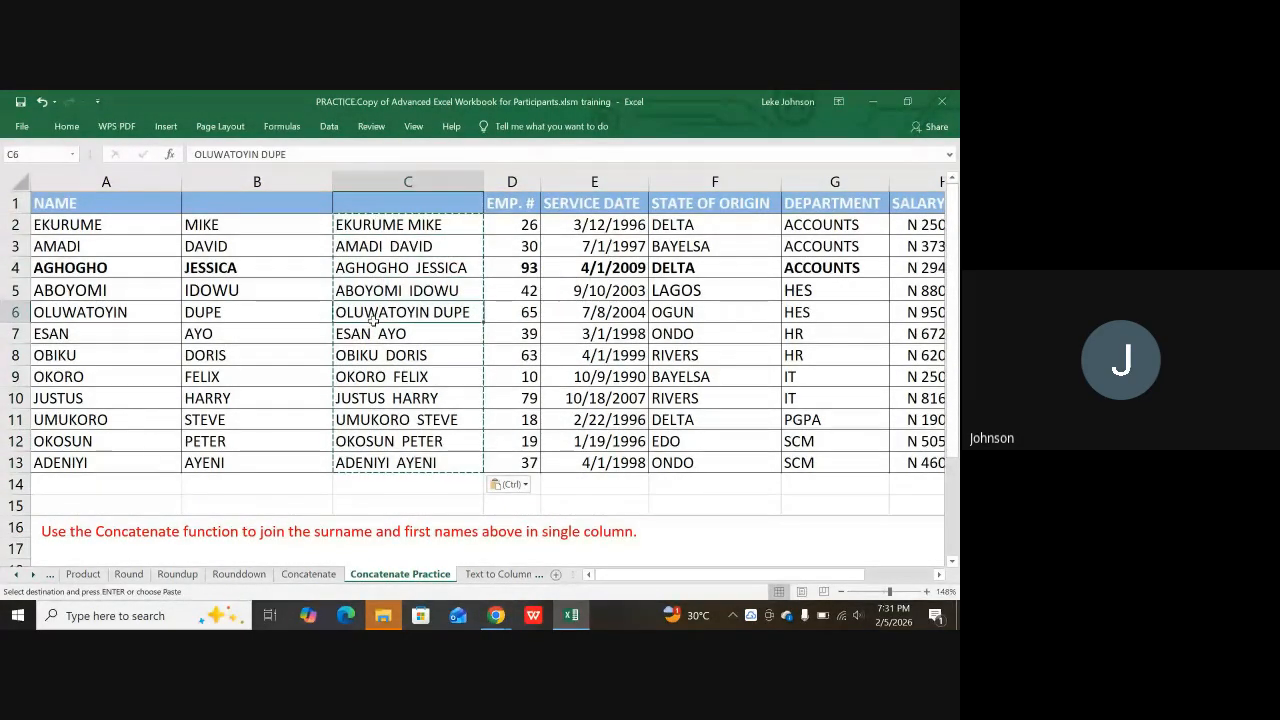
left_click_drag(102, 236, 245, 462)
right_click(246, 462)
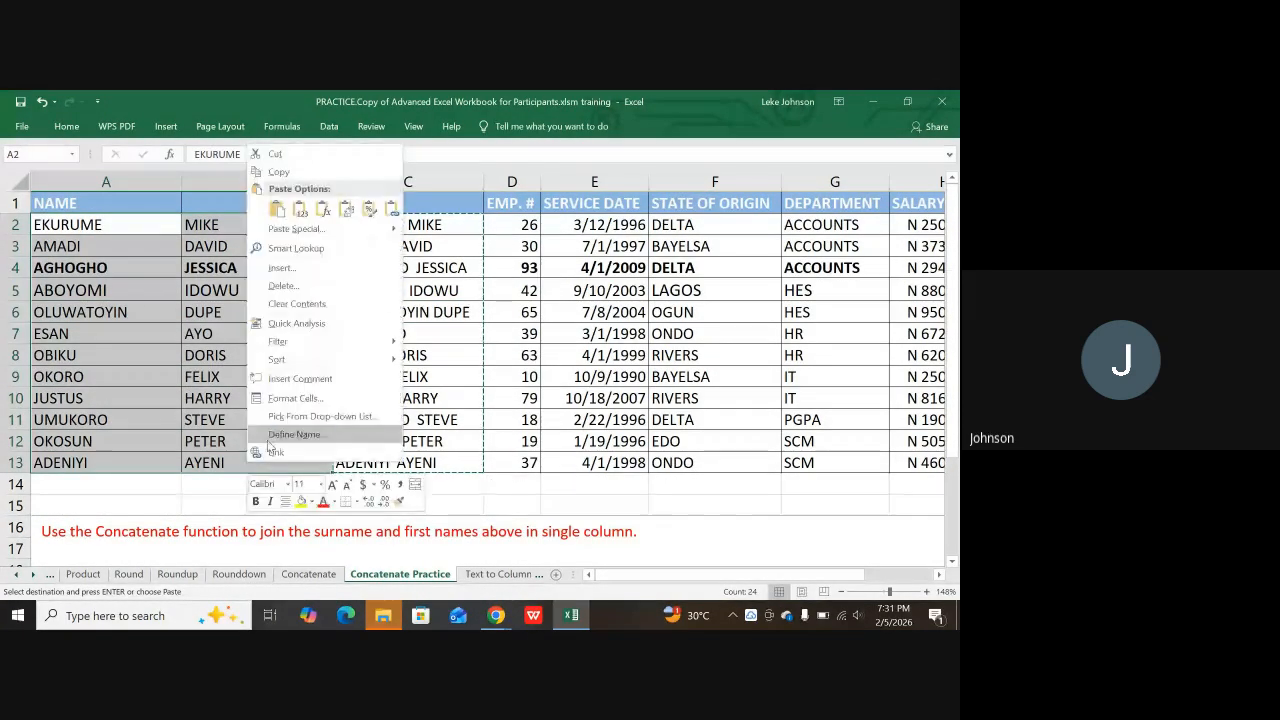
left_click(272, 287)
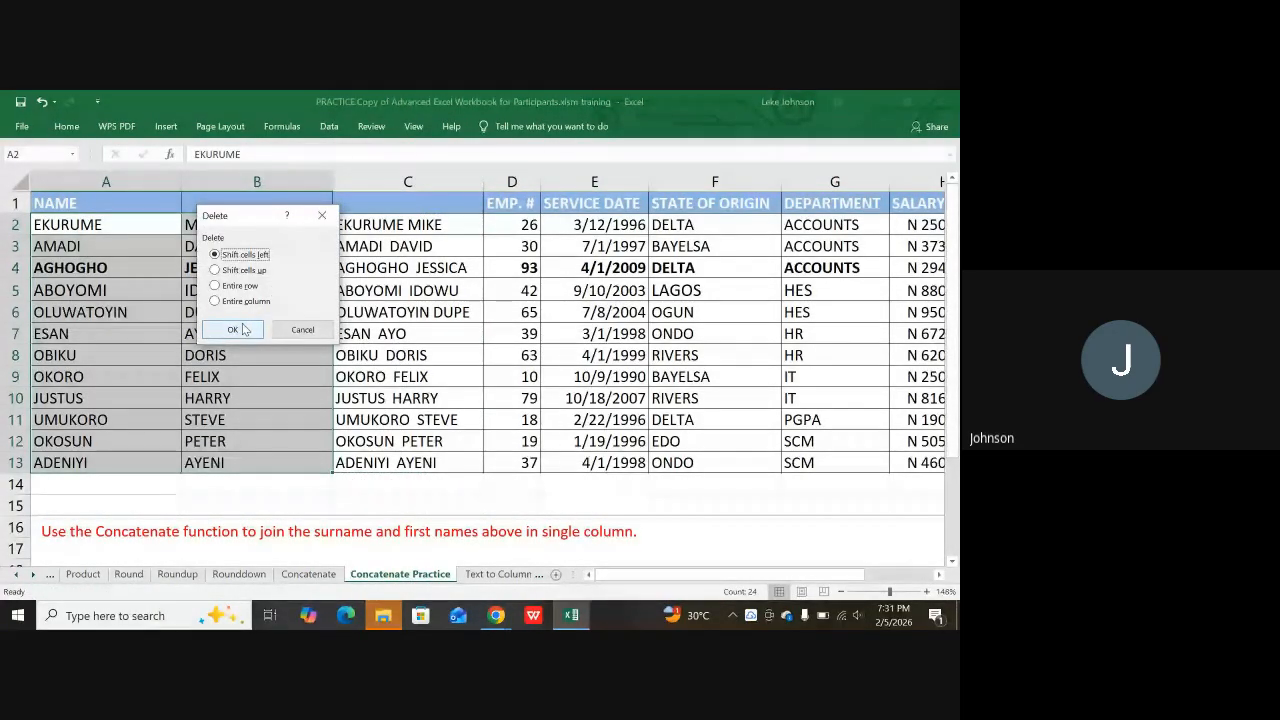
left_click(234, 330)
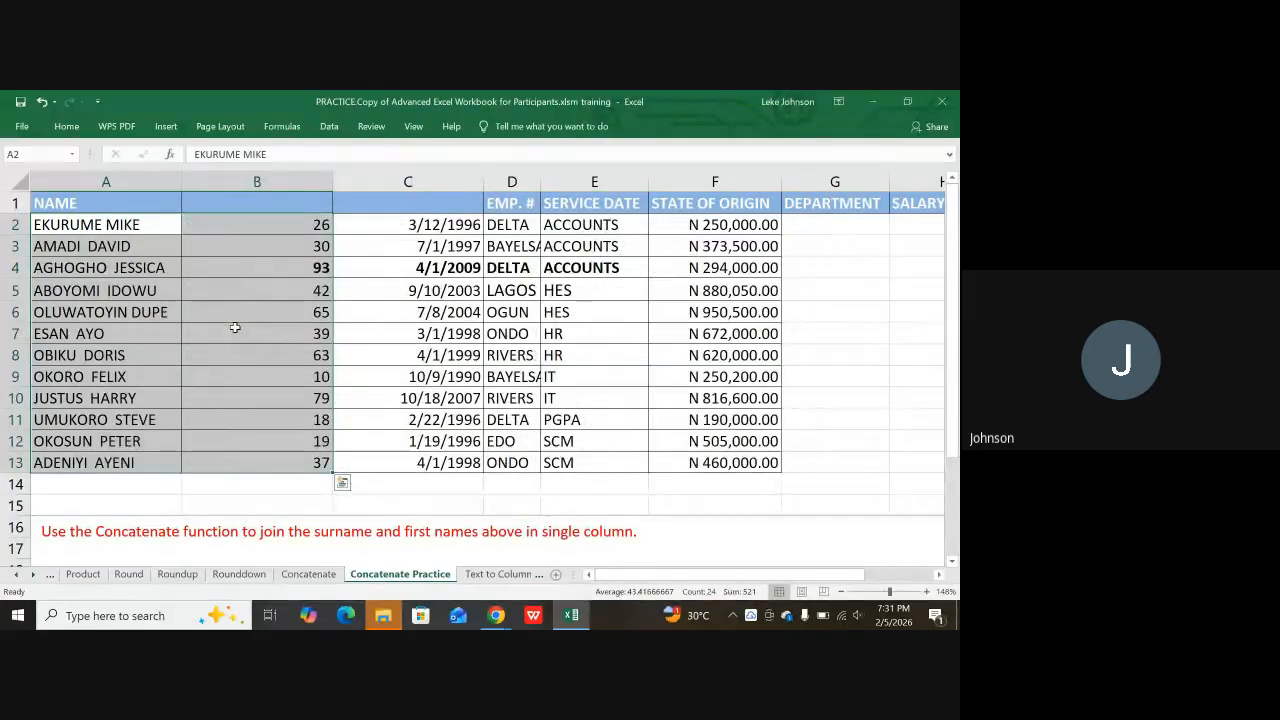
left_click(211, 311)
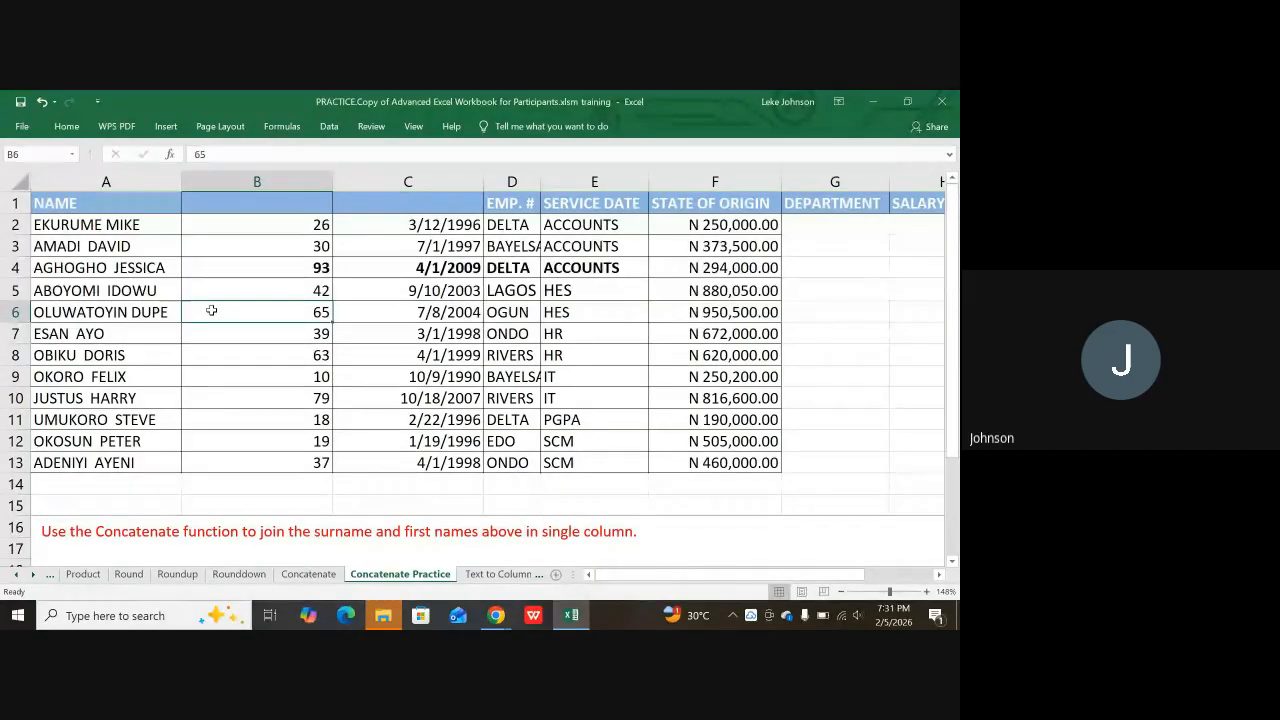
key("ctrl+z")
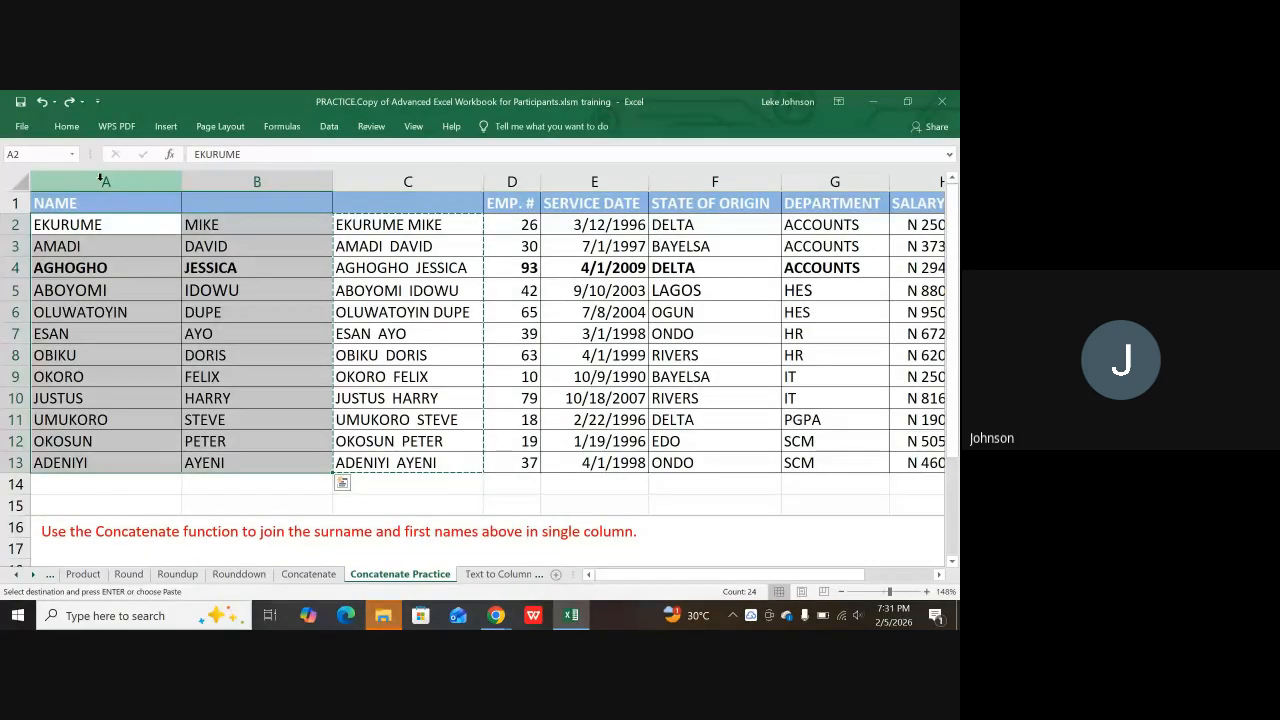
Step: Delete columns A and B and type NAME as the A1 header
left_click_drag(98, 180, 257, 186)
right_click(257, 186)
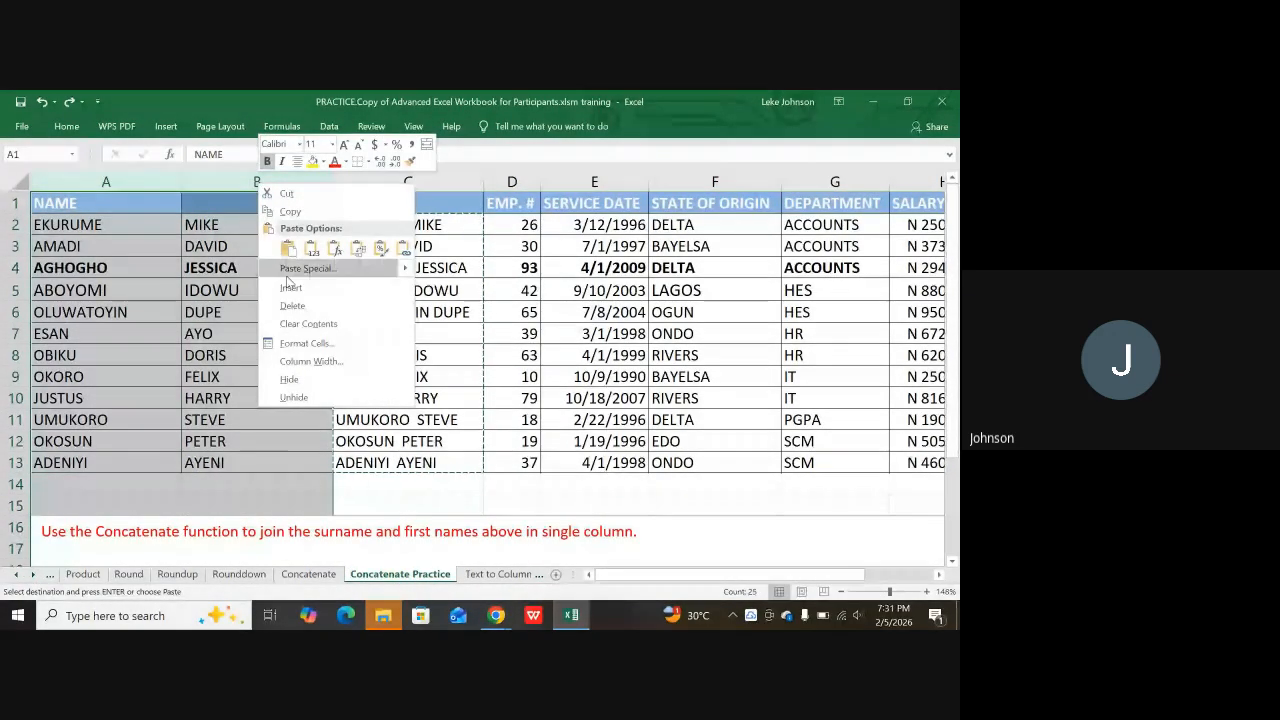
left_click(290, 290)
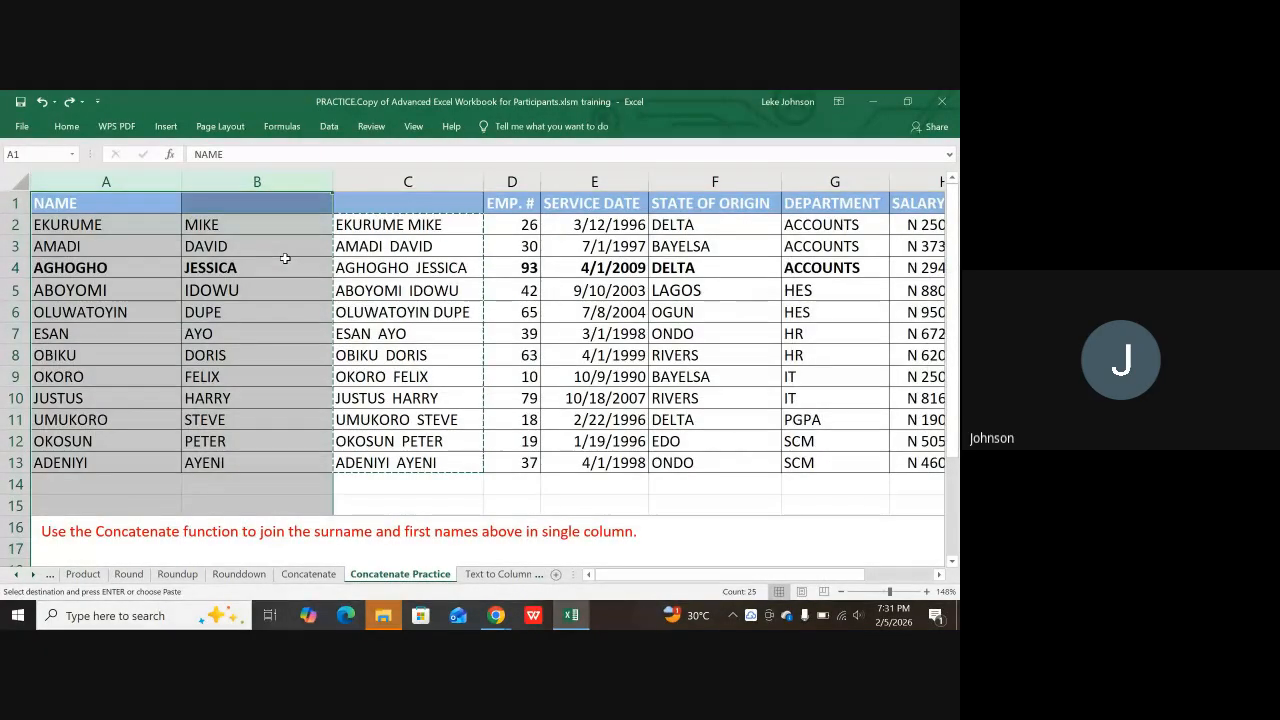
right_click(195, 187)
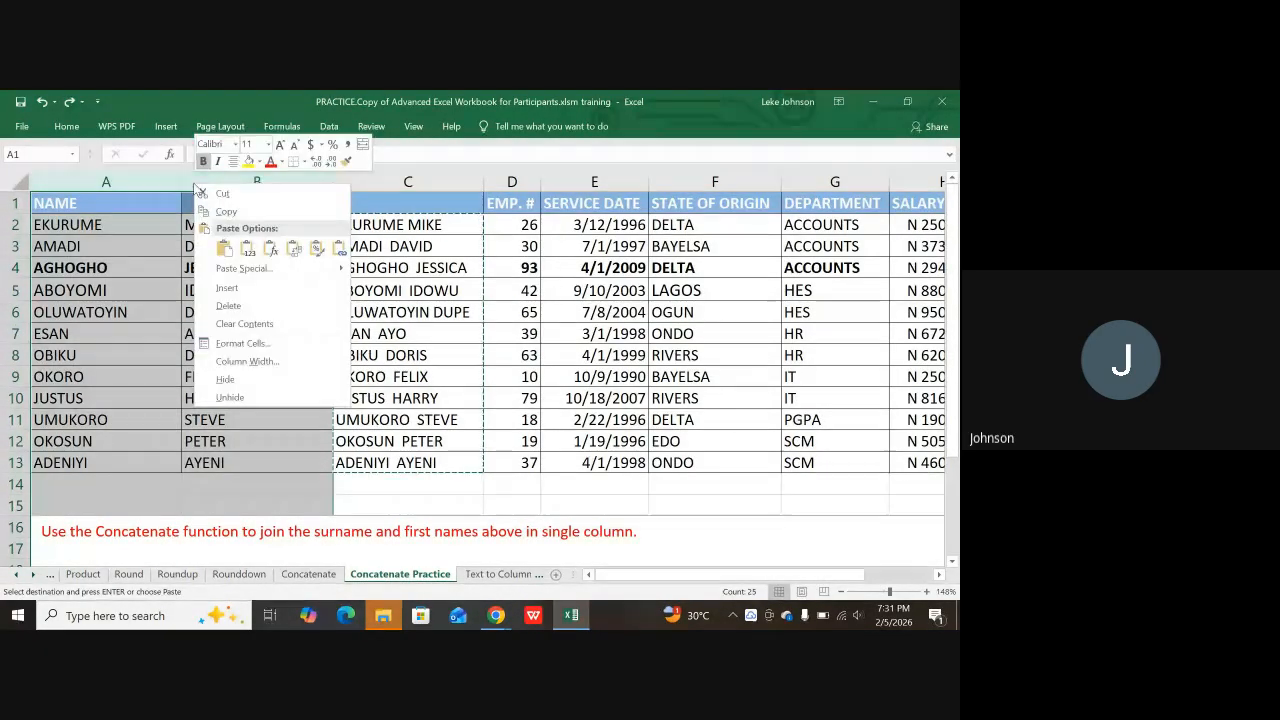
left_click(236, 307)
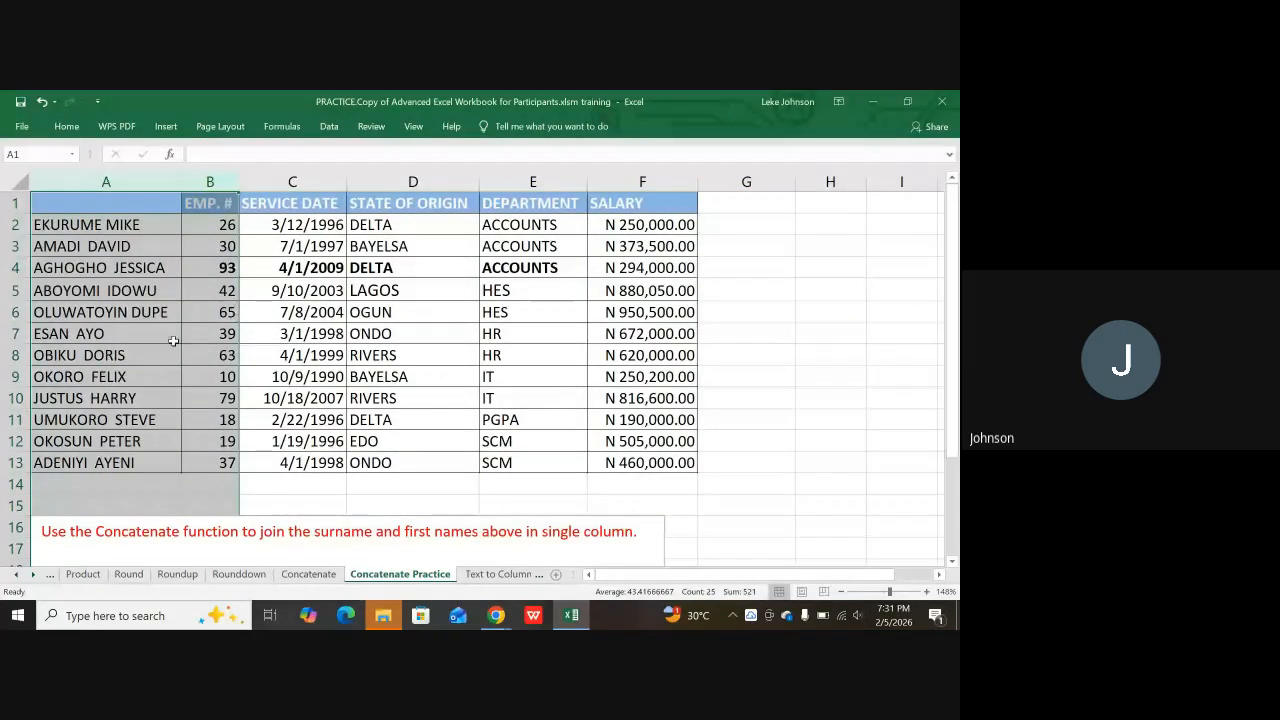
left_click(166, 350)
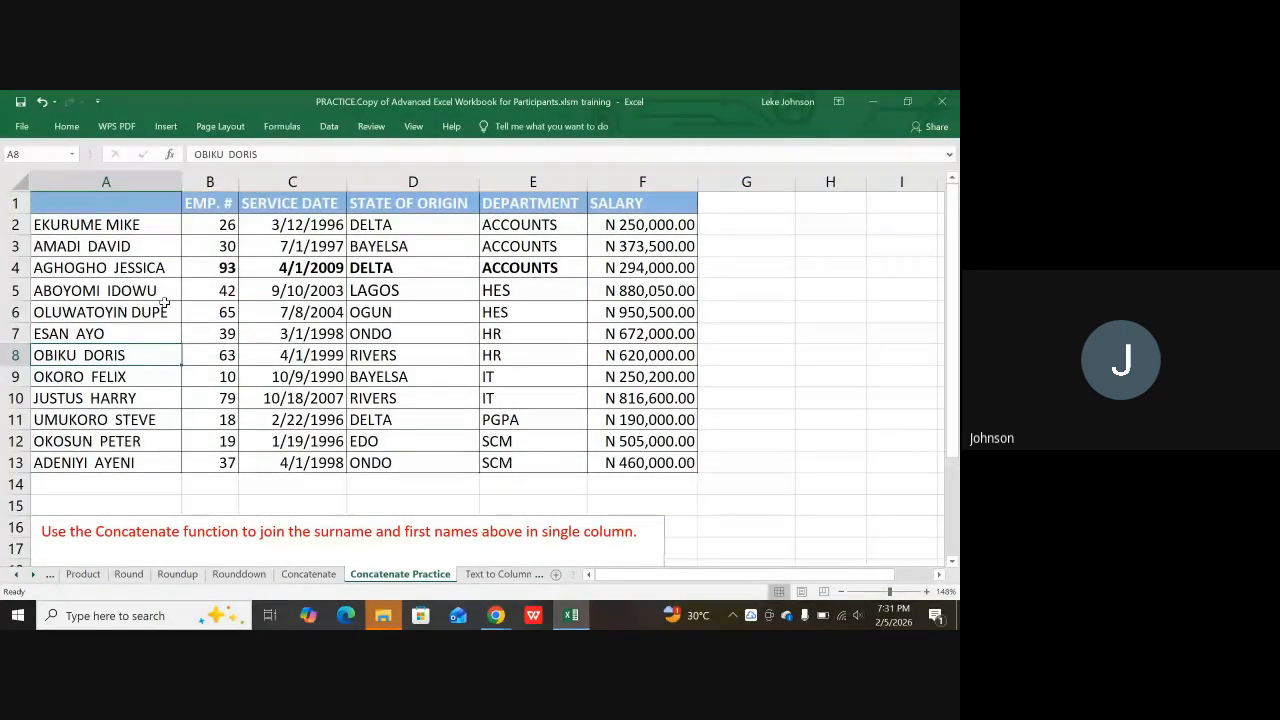
left_click(77, 197)
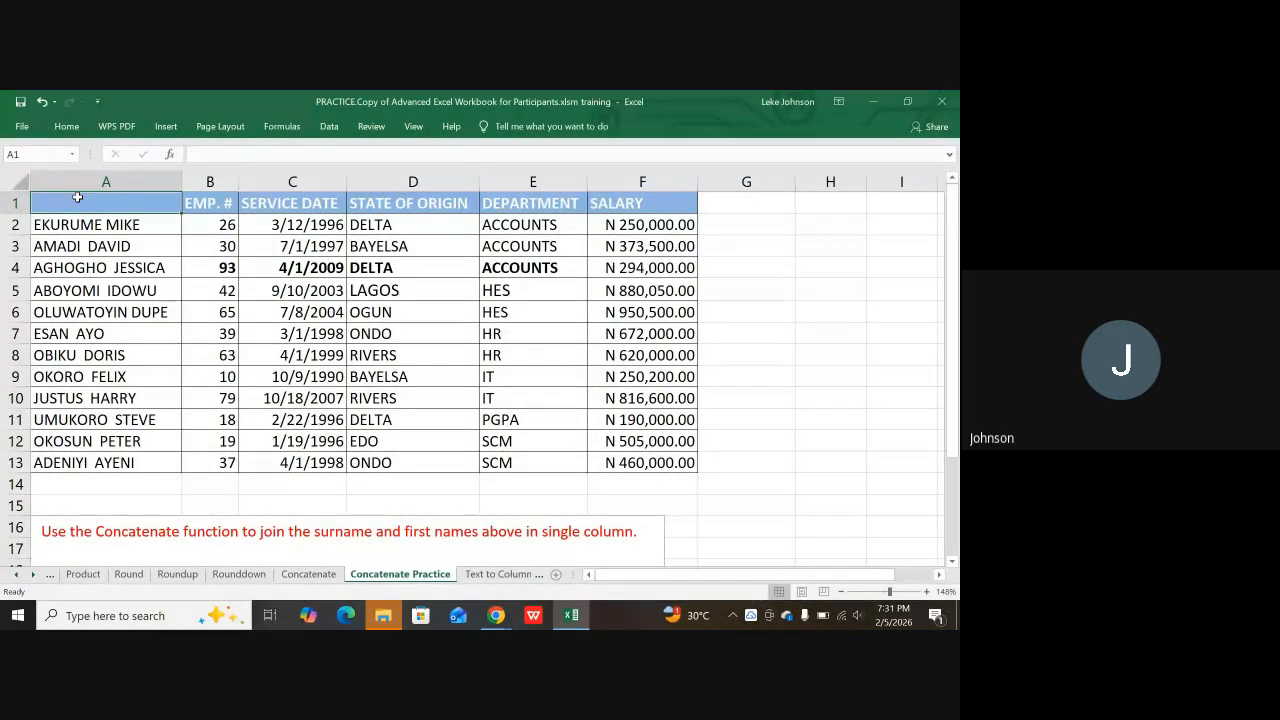
type("NAME")
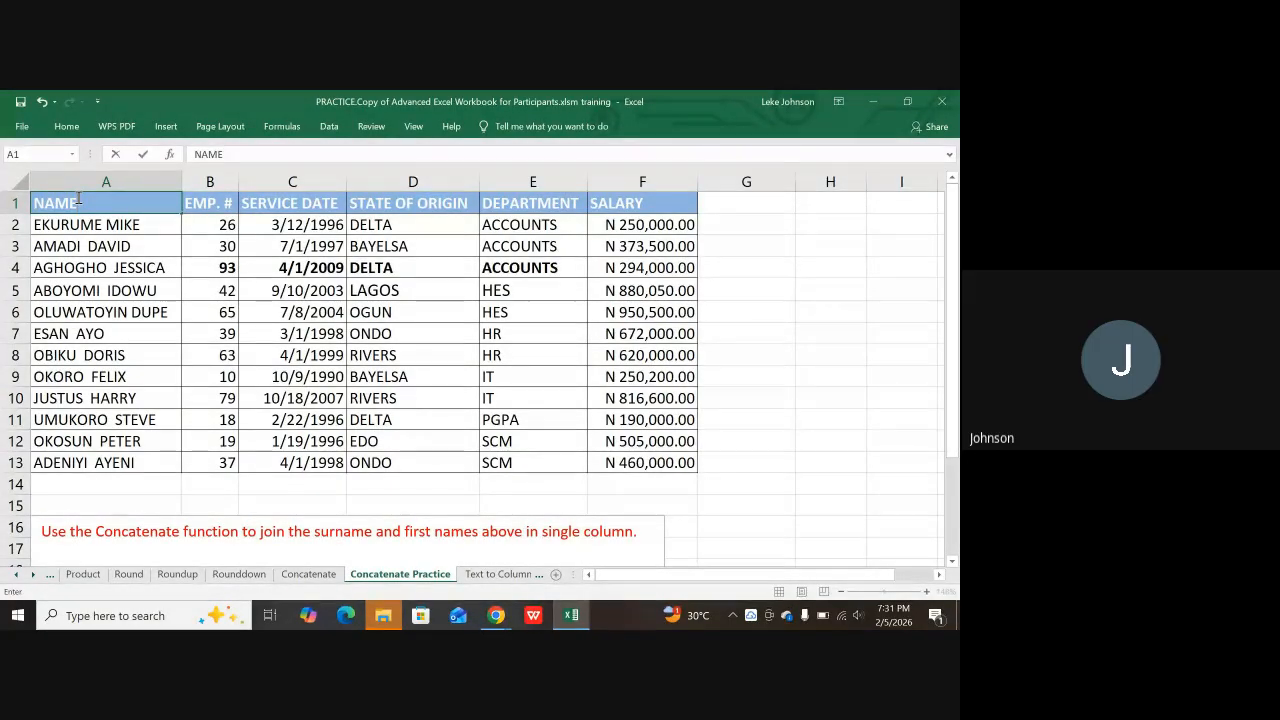
key("ctrl+s")
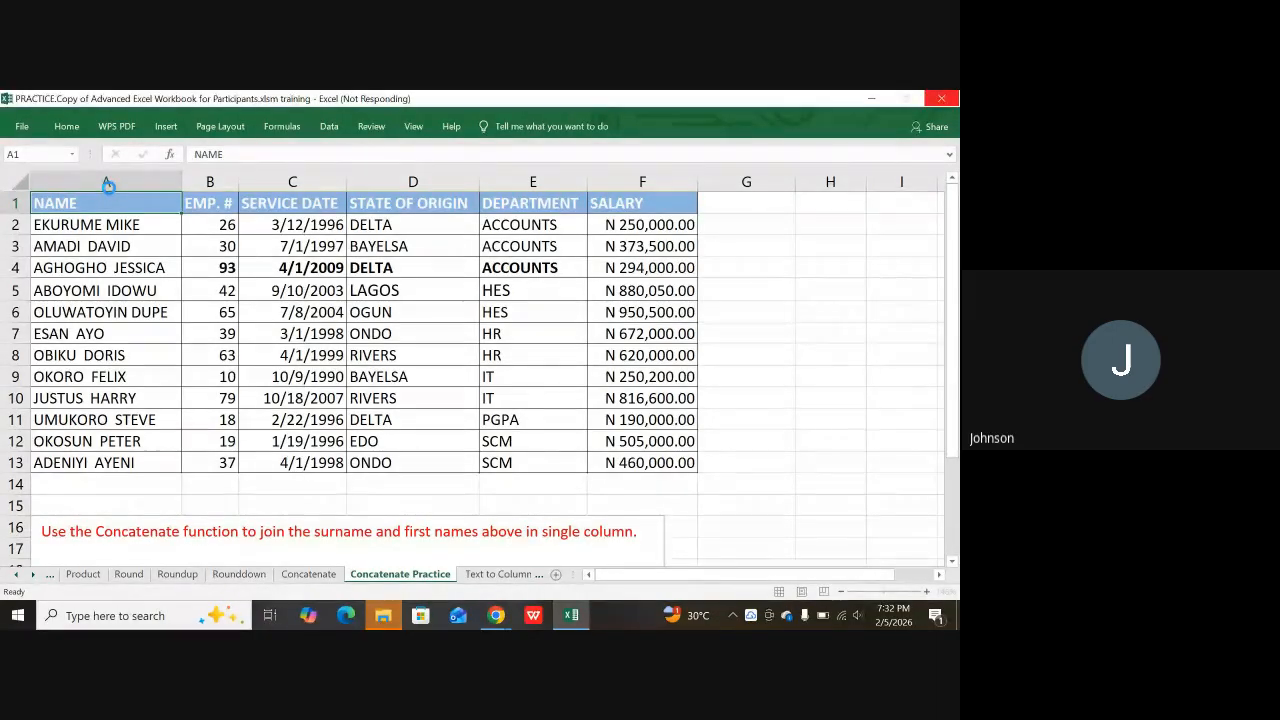
Step: Undo the column deletion to restore separate surnames, first names and joined names
scroll(94, 386, "down", 2)
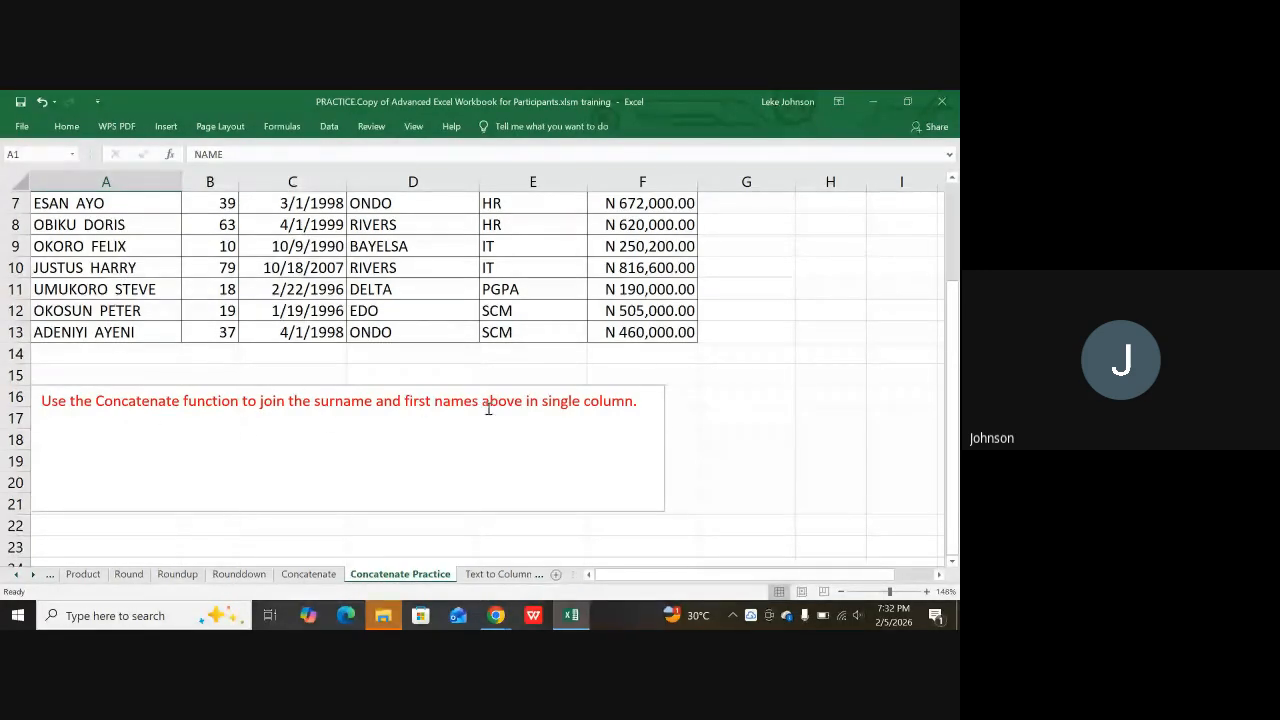
scroll(535, 392, "down", 1)
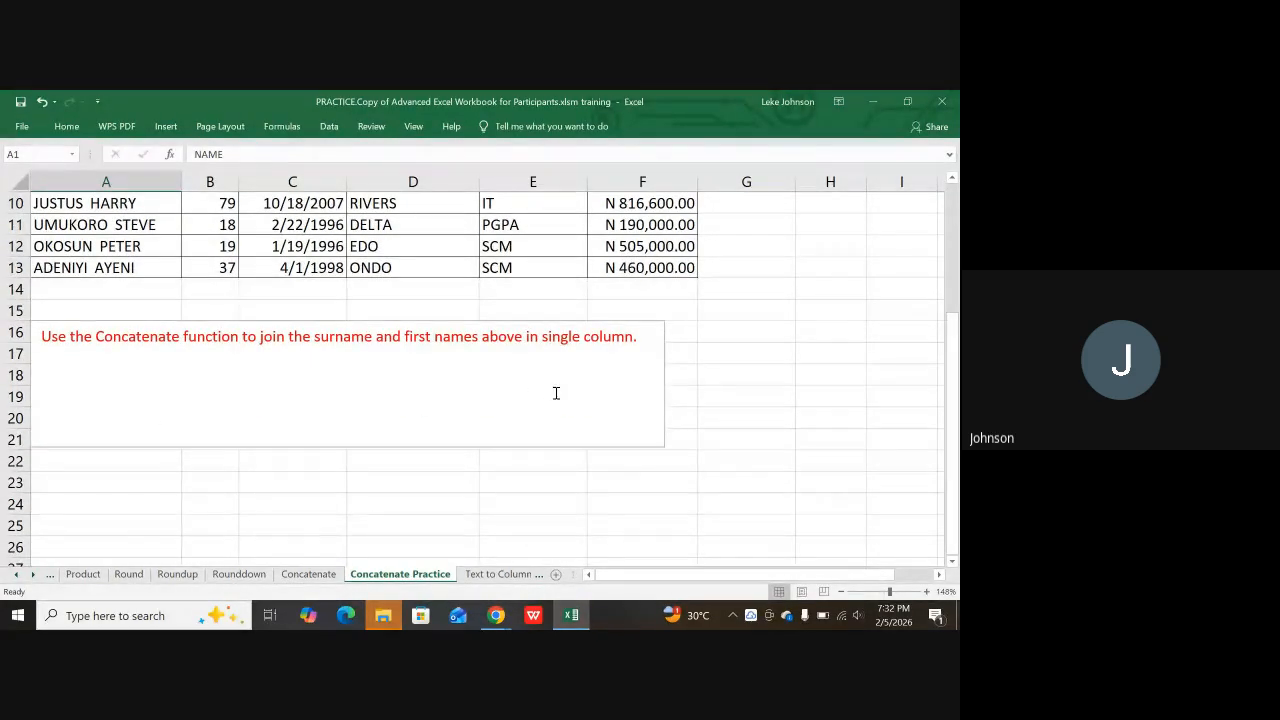
scroll(443, 377, "up", 3)
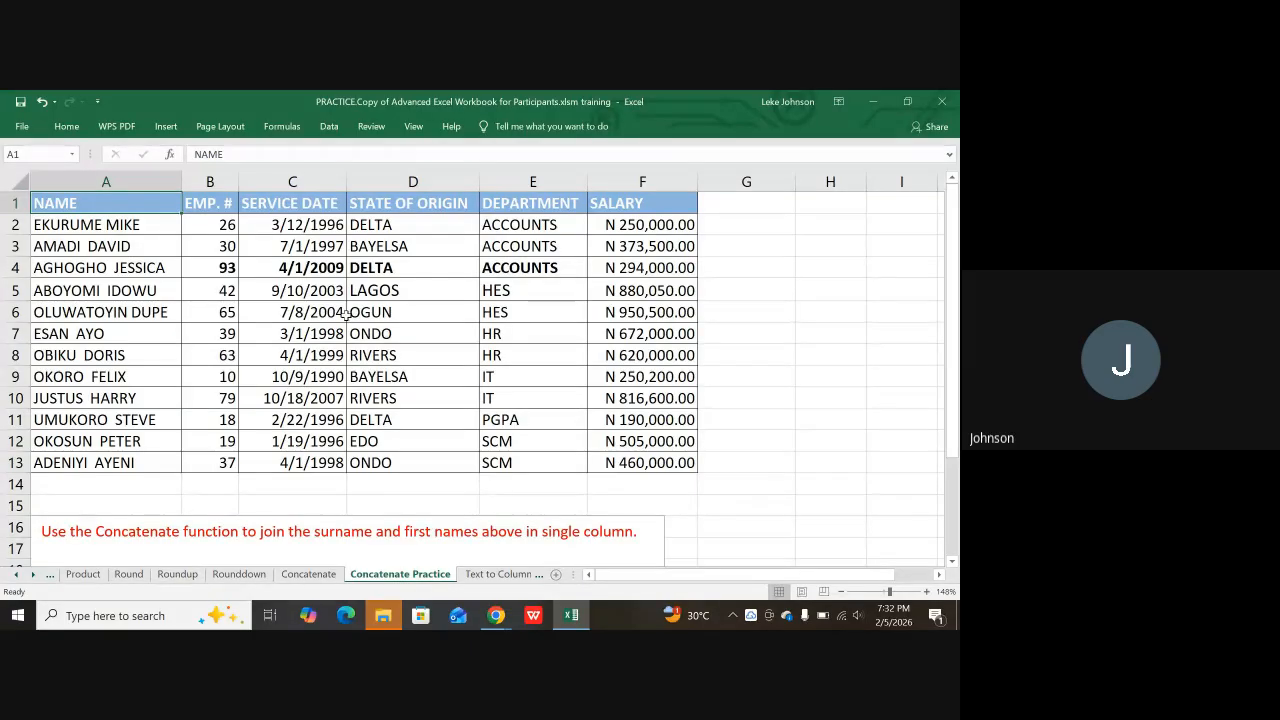
key("Delete")
key("ctrl+z")
key("ctrl+z")
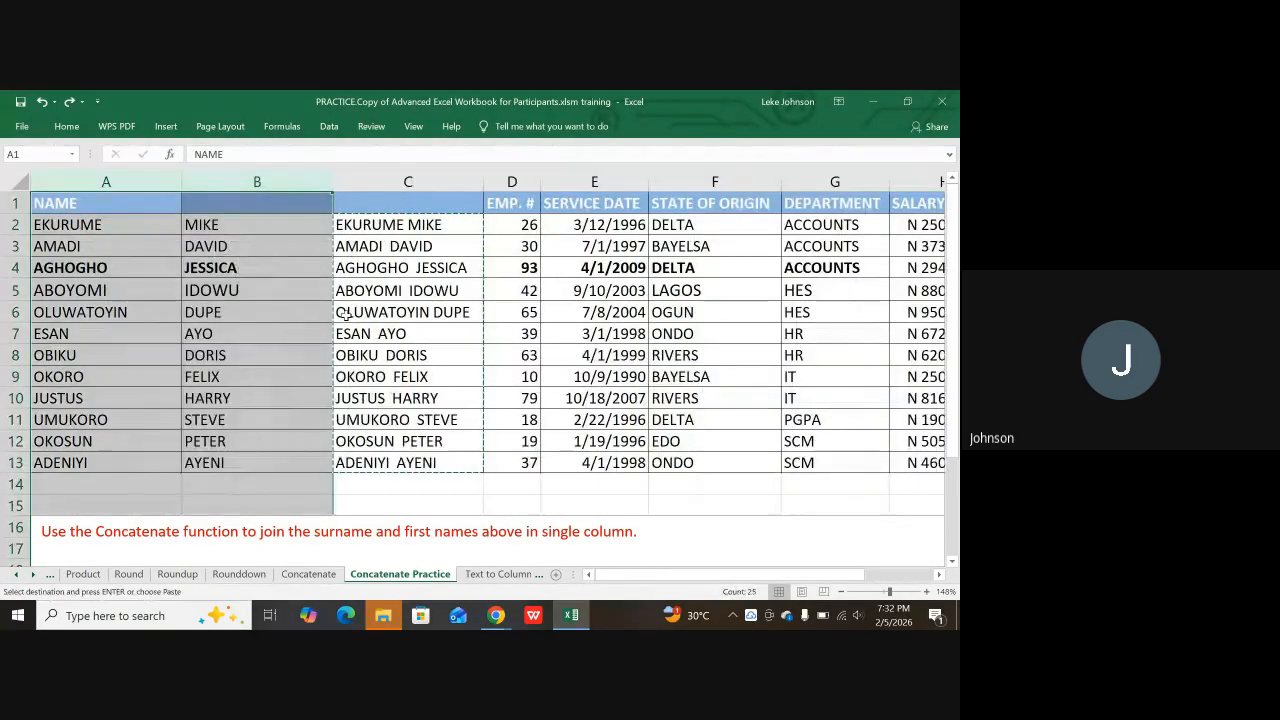
left_click(577, 456)
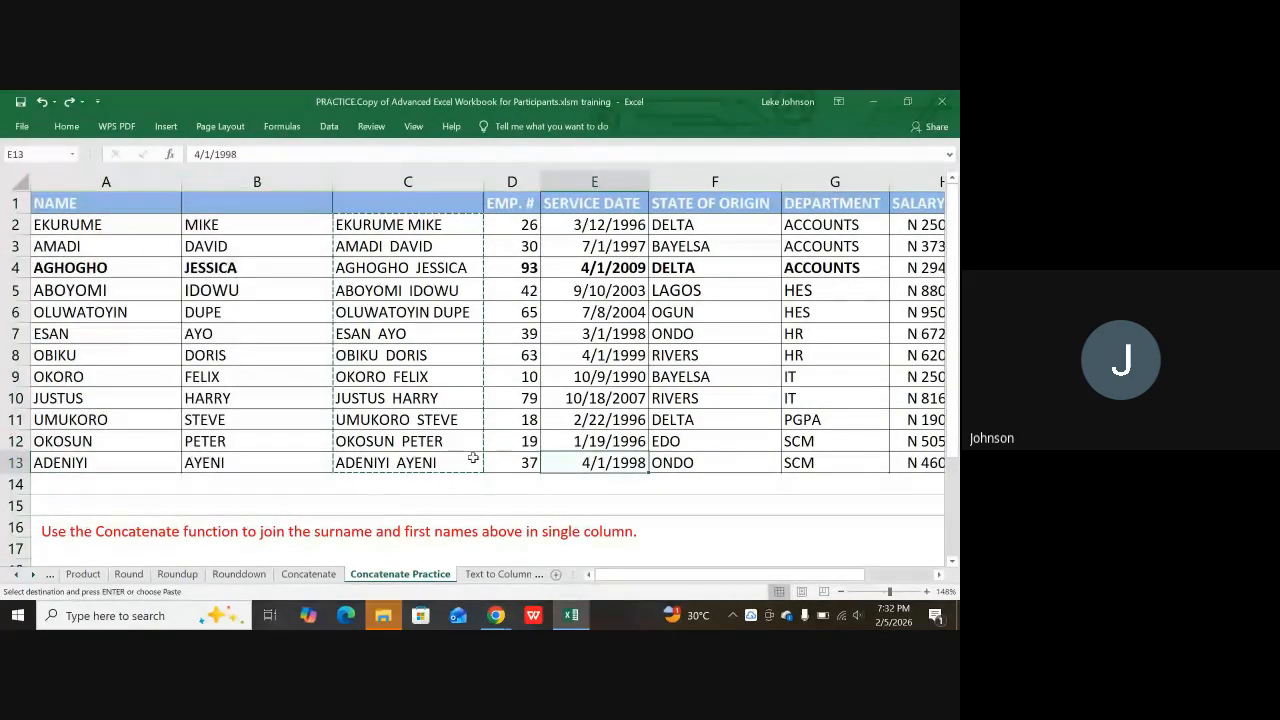
Step: Check the CONCATENATE formulas in column C, such as C8, and save the workbook
left_click(414, 420)
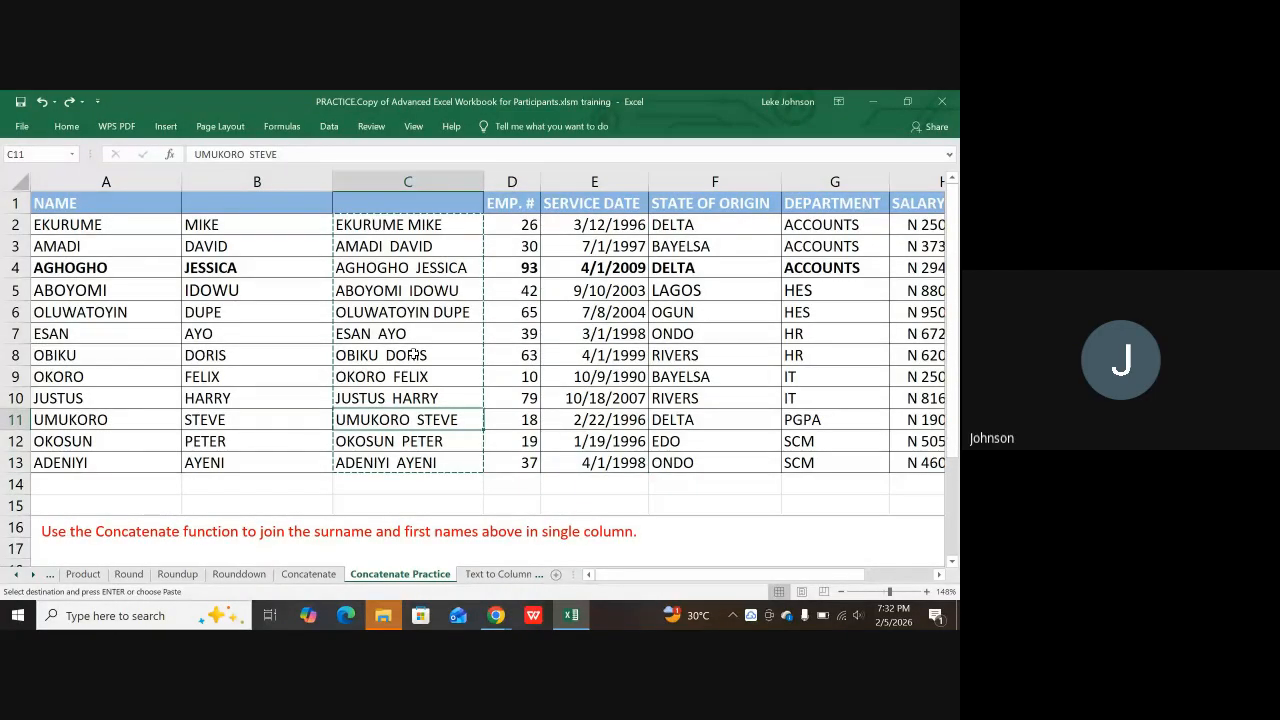
left_click(432, 242)
left_click(378, 290)
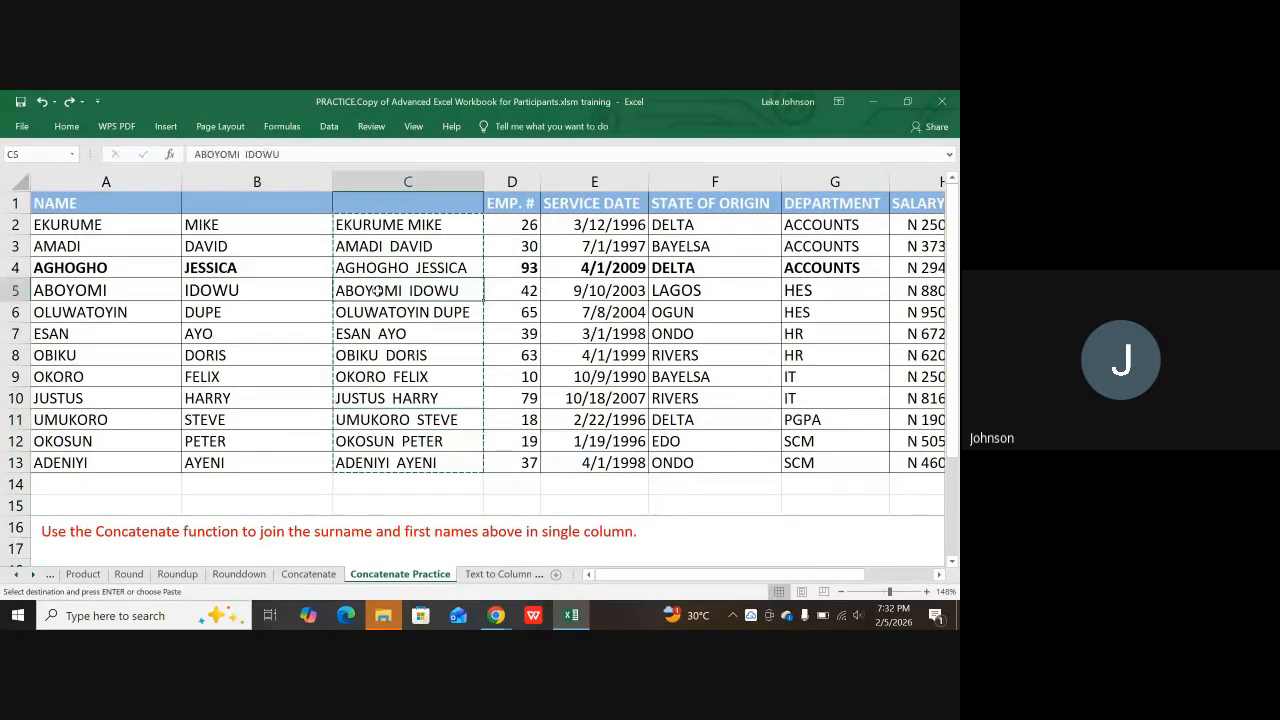
left_click(406, 340)
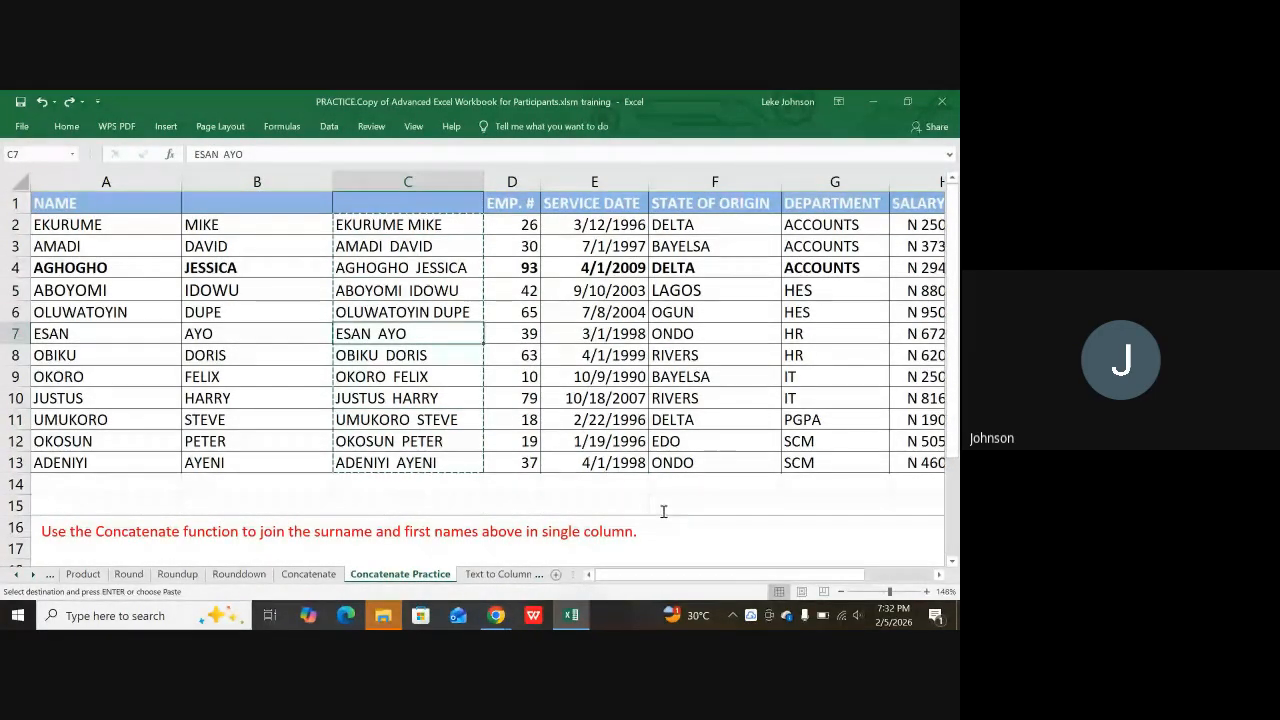
left_click(408, 374)
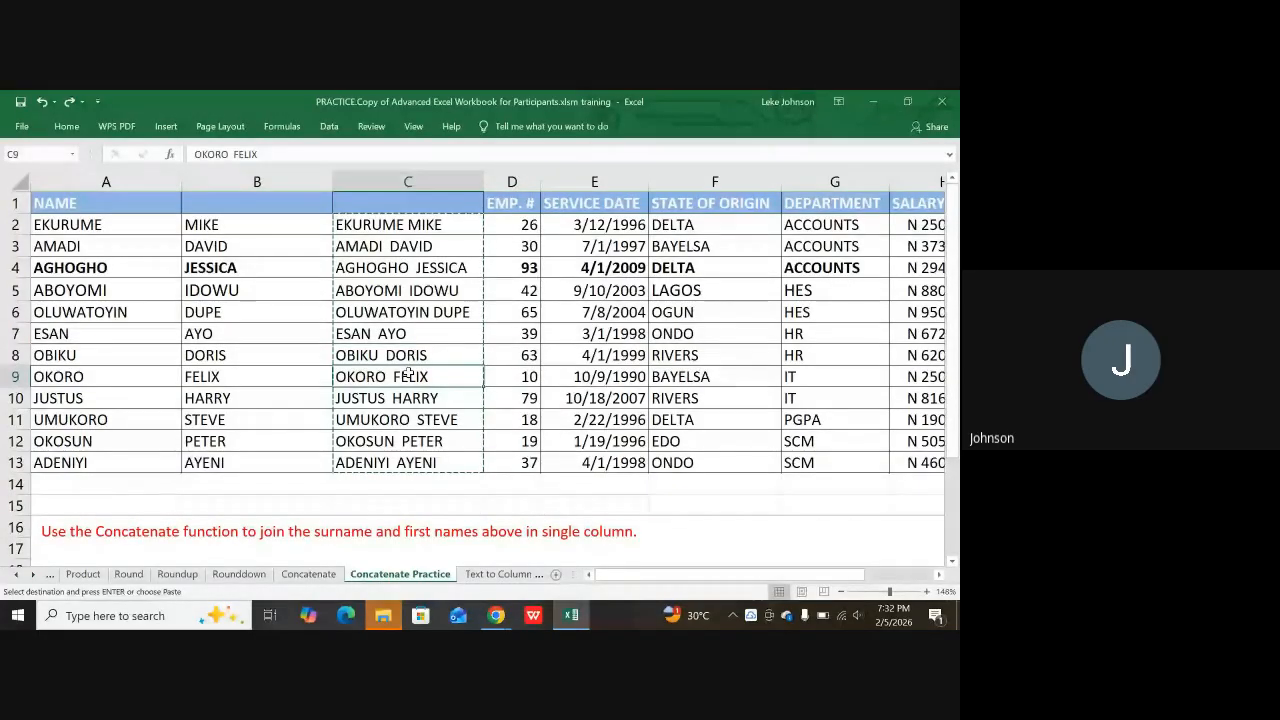
key("ctrl+Up")
key("ctrl+shift+Down")
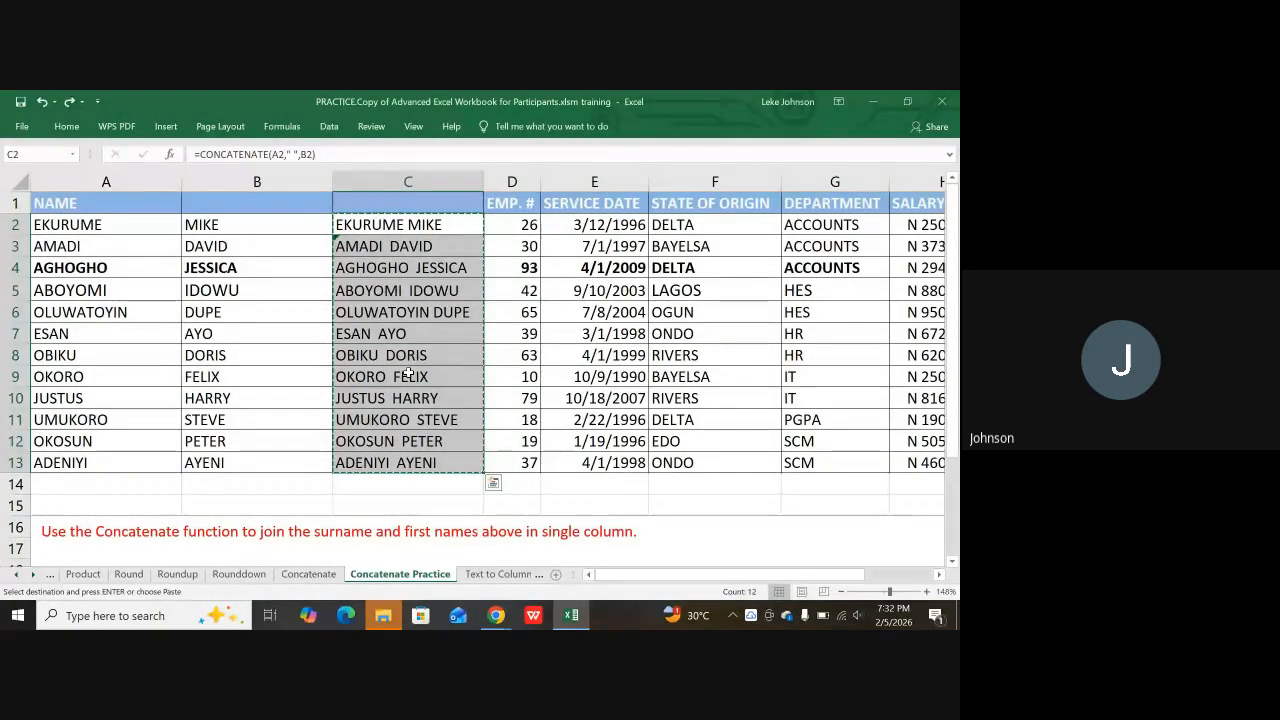
left_click(428, 357)
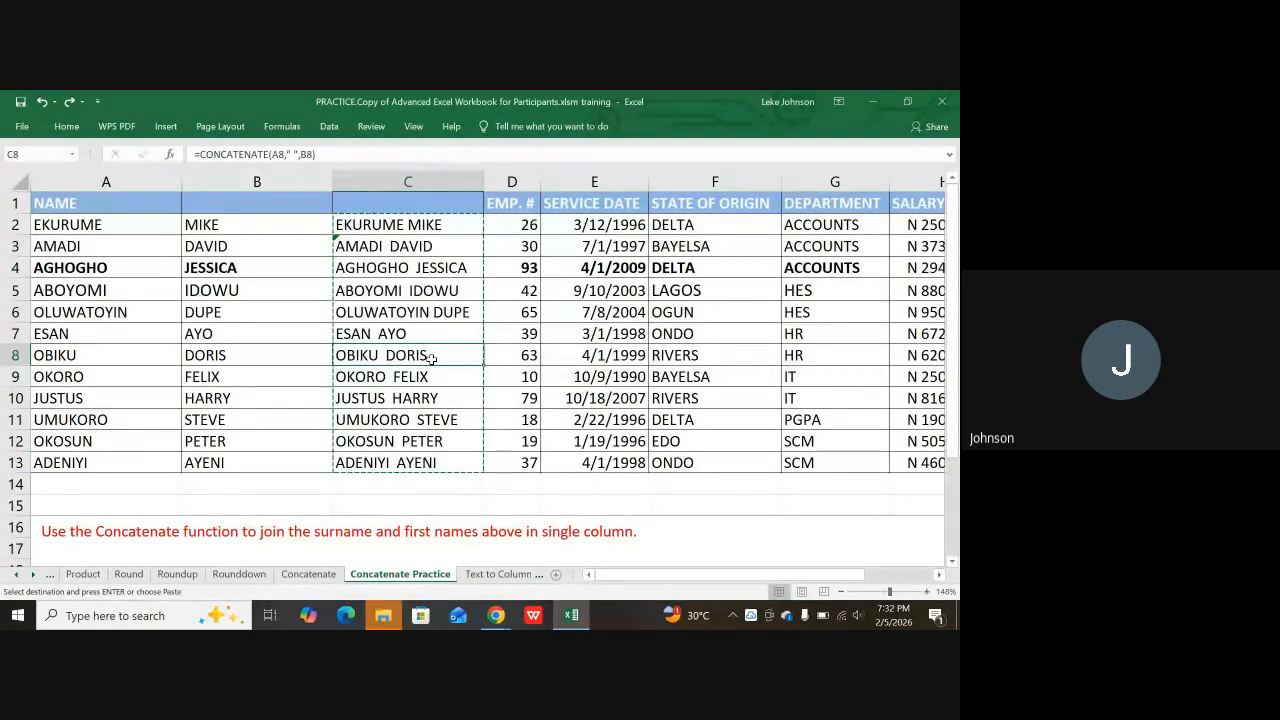
key("ctrl+s")
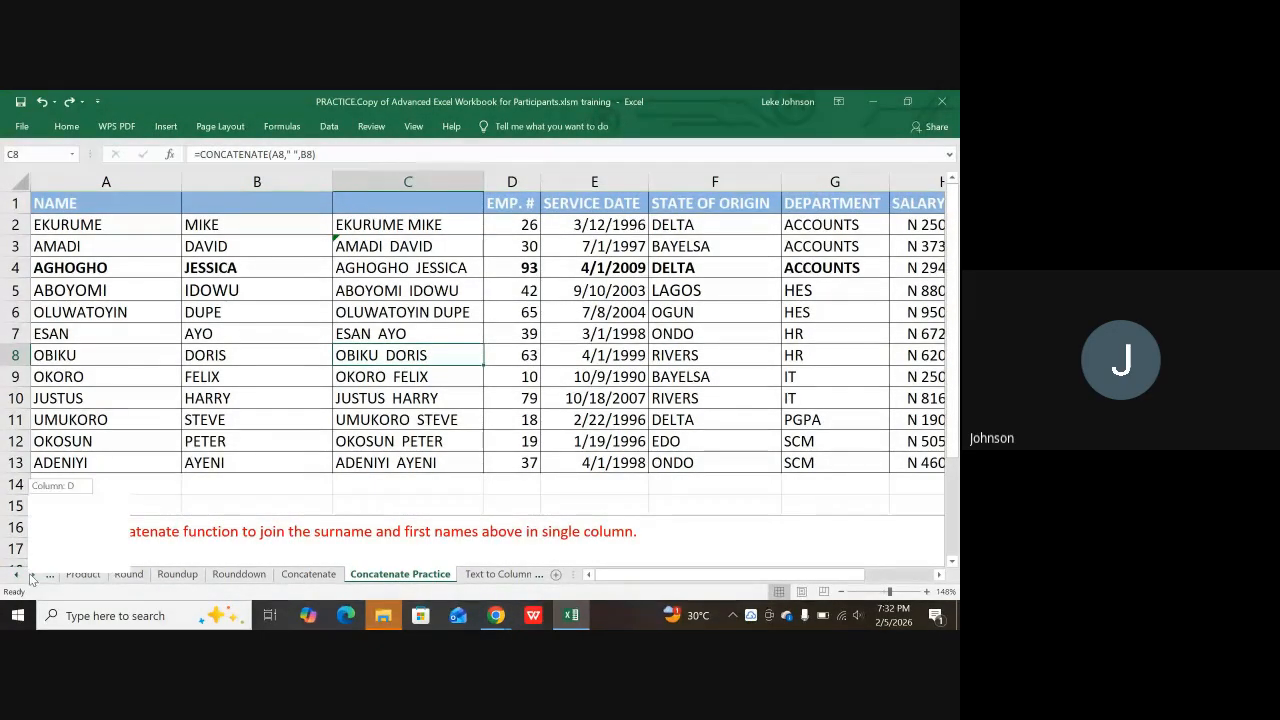
Step: Scroll the sheet tabs and switch to the Text to Column sheet
left_click(34, 576)
left_click(34, 576)
left_click(35, 576)
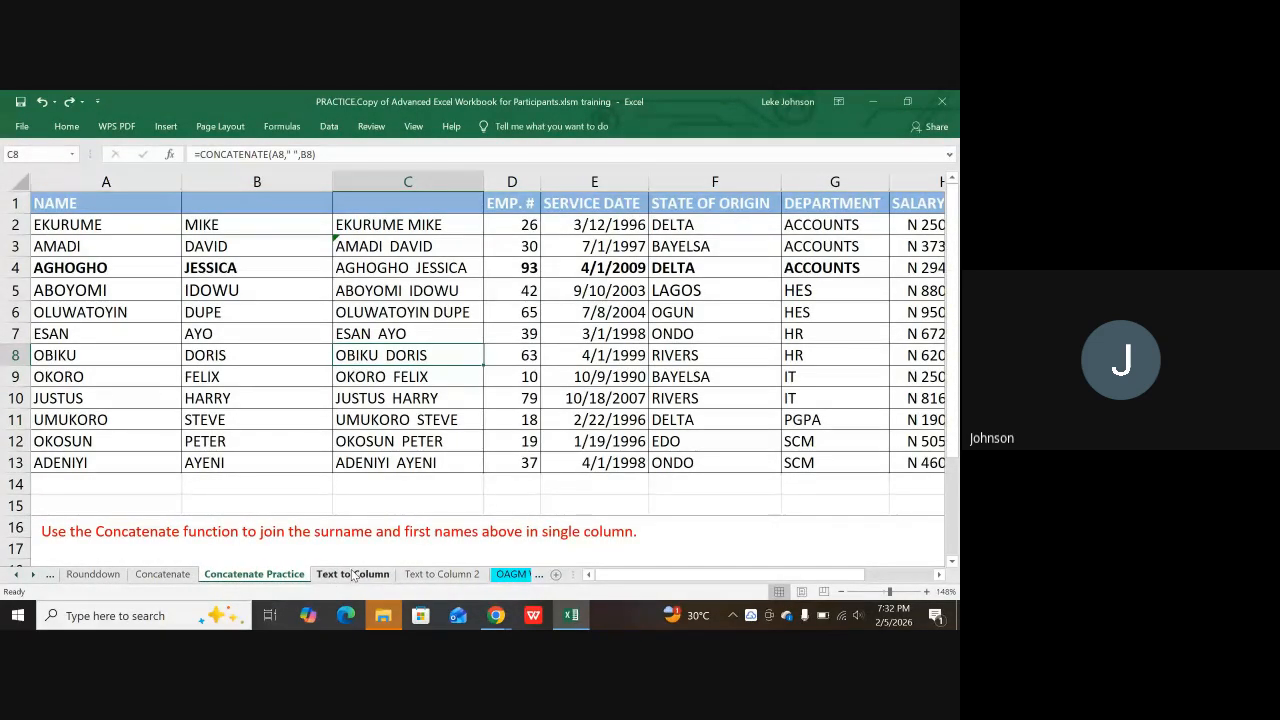
left_click(351, 576)
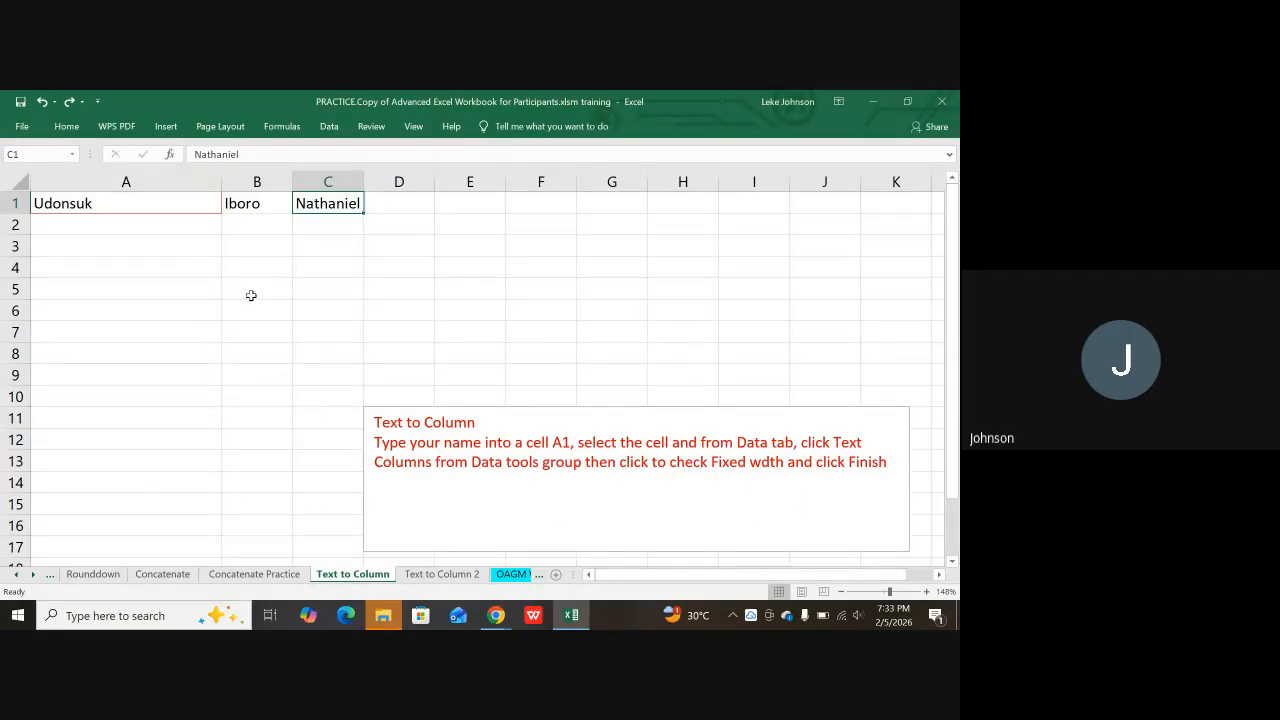
Step: Inspect the separate name parts in cells A1, B1 and C1
left_click(94, 227)
left_click(94, 204)
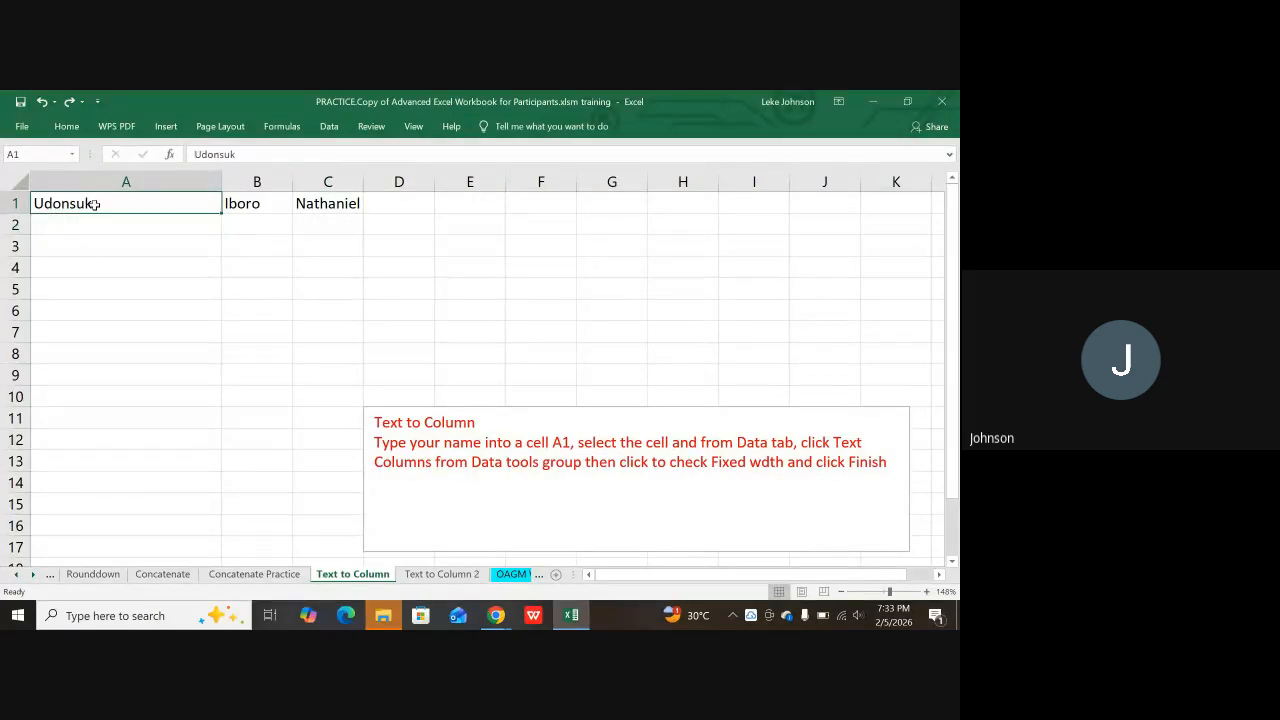
left_click(258, 206)
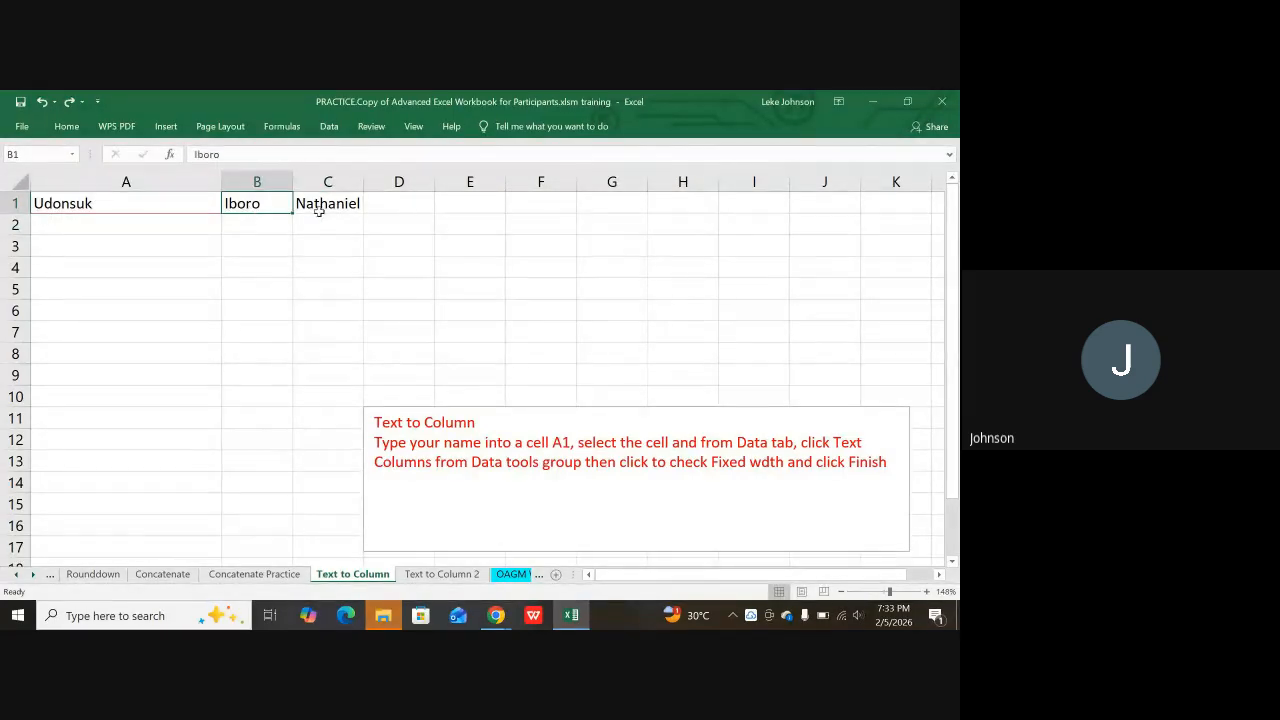
left_click(320, 206)
scroll(470, 410, "down", 1)
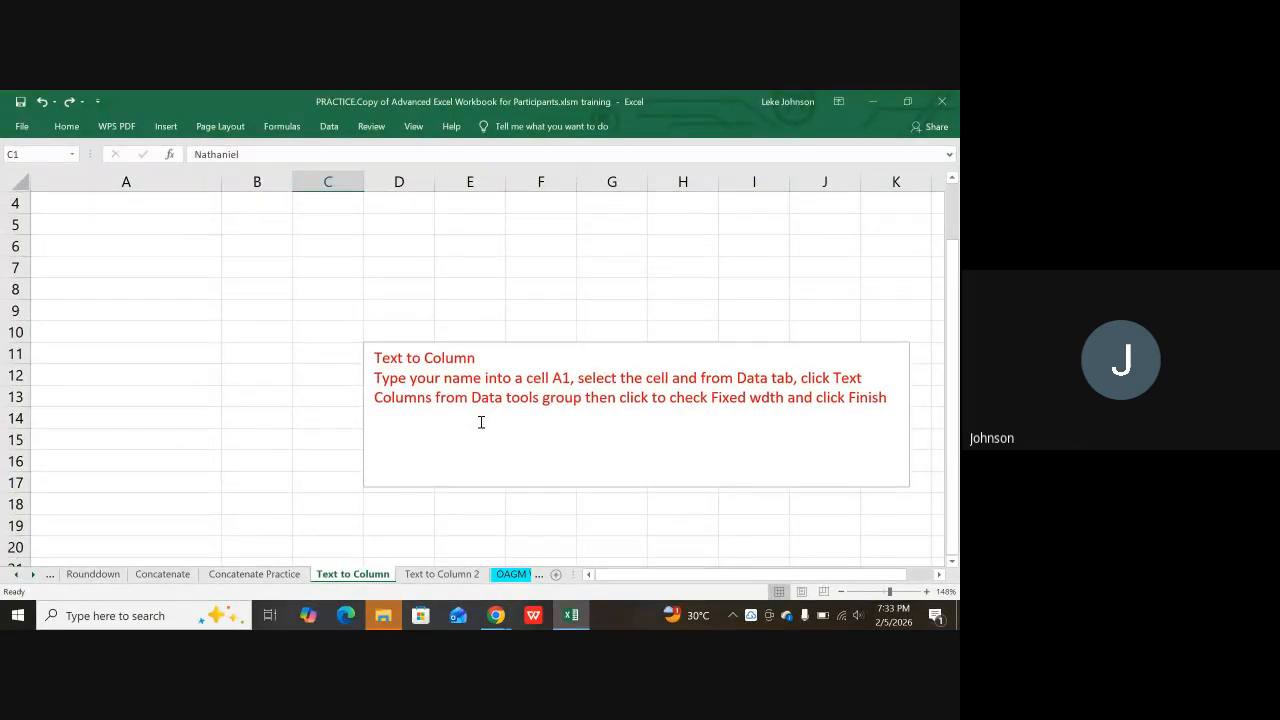
scroll(450, 400, "up", 1)
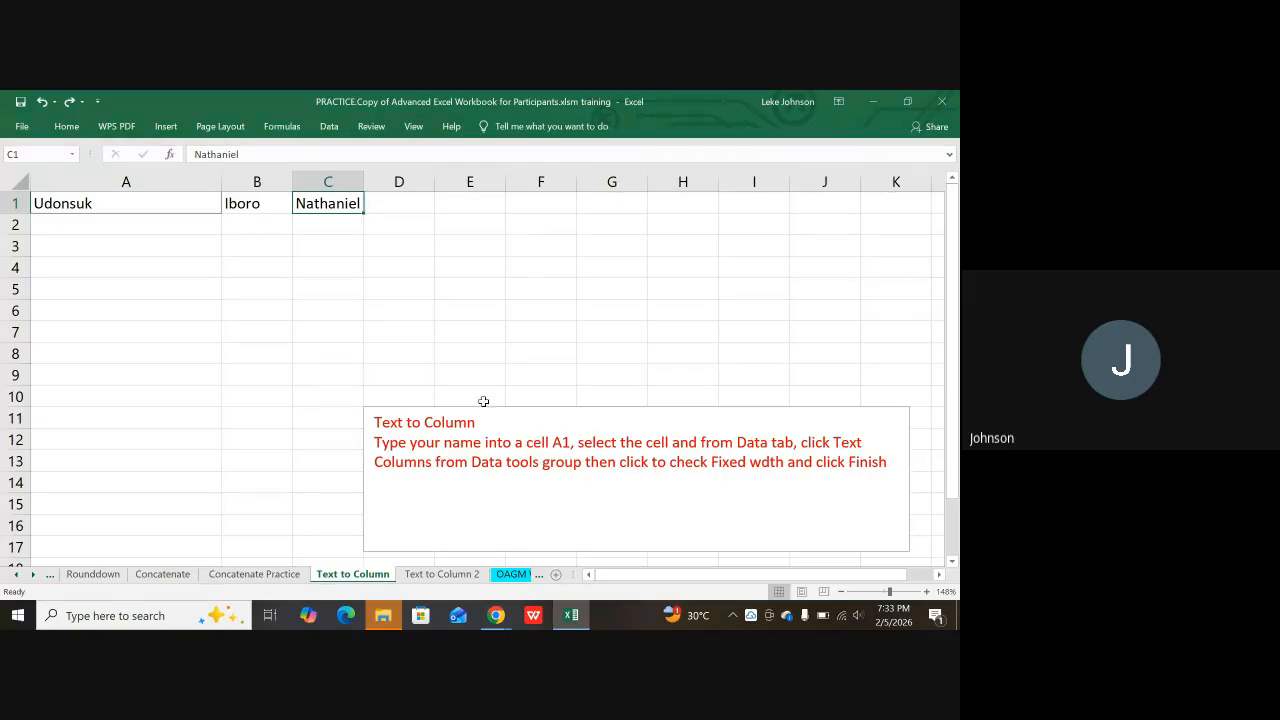
left_click(254, 204)
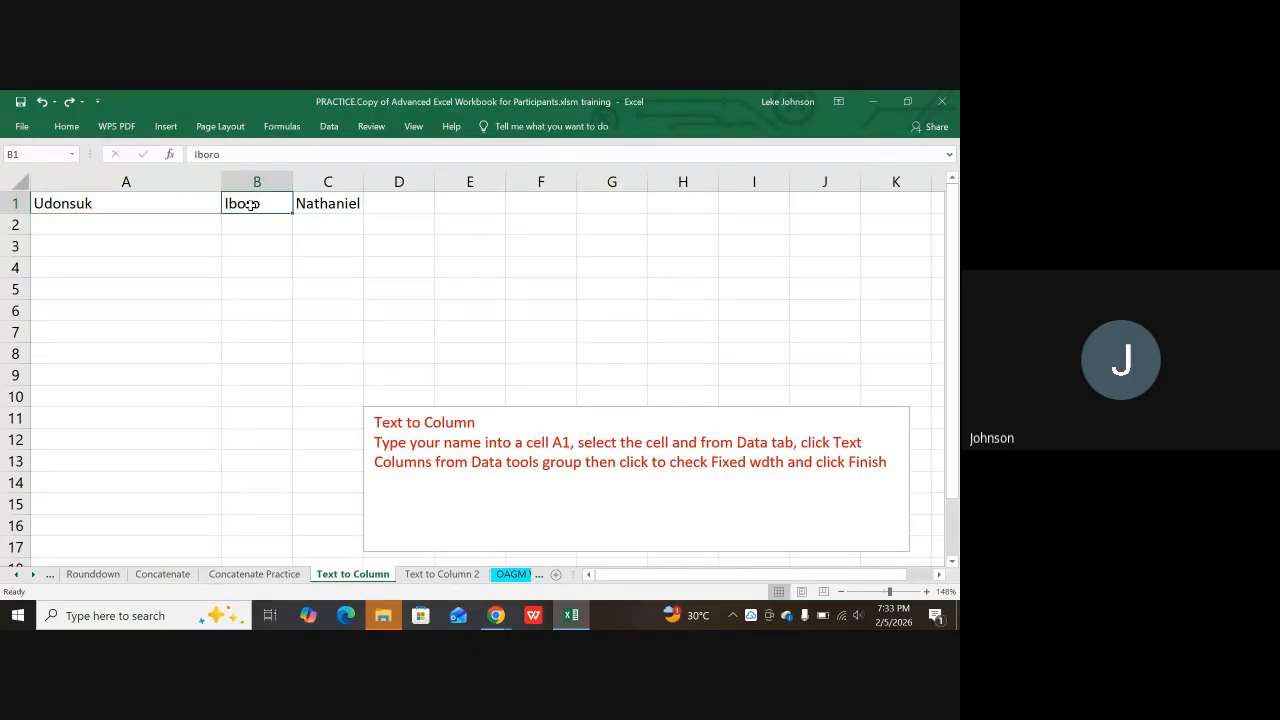
Step: Edit the surname in A1, copy B1's contents, then reopen A1 for editing
left_click(112, 199)
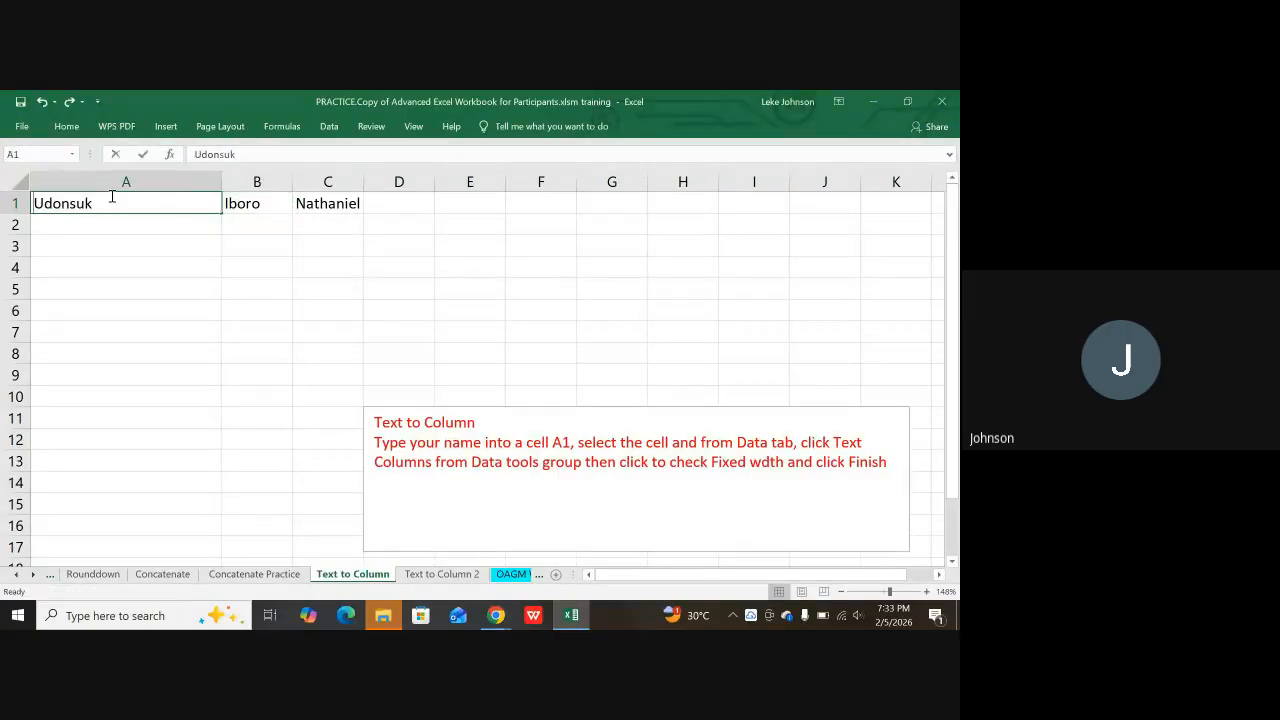
double_click(112, 198)
left_click(253, 204)
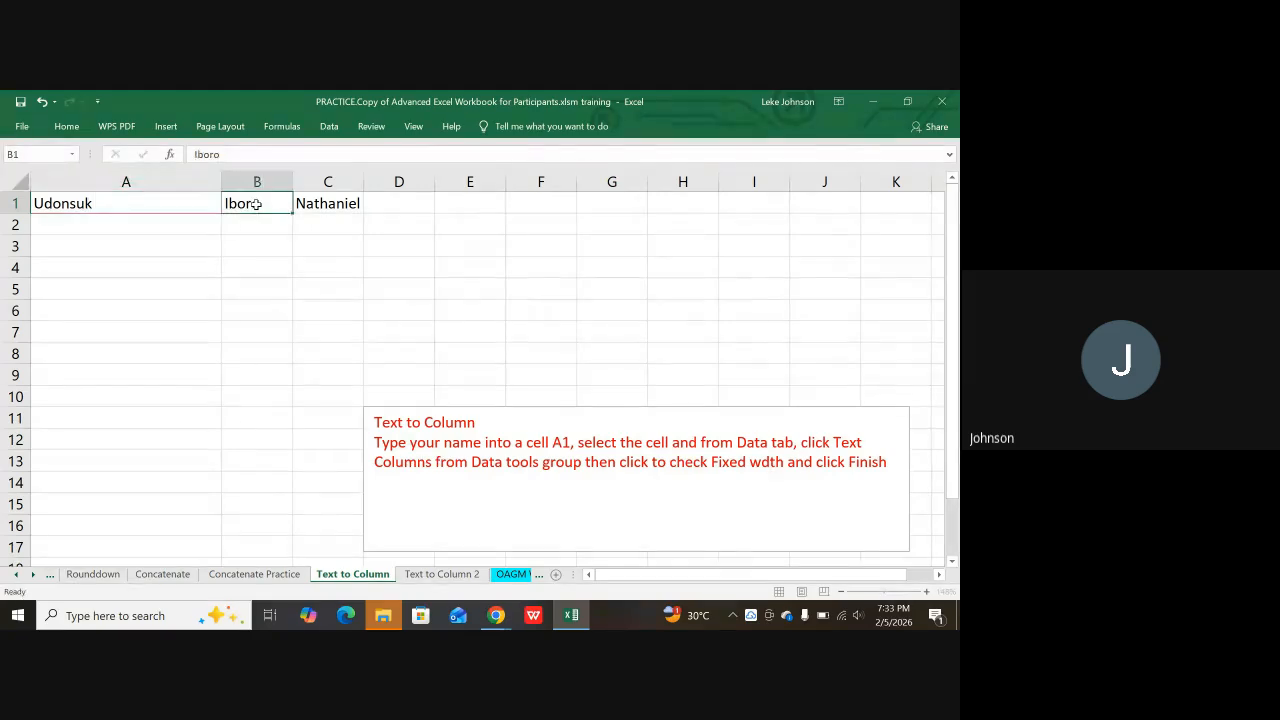
key("ctrl+c")
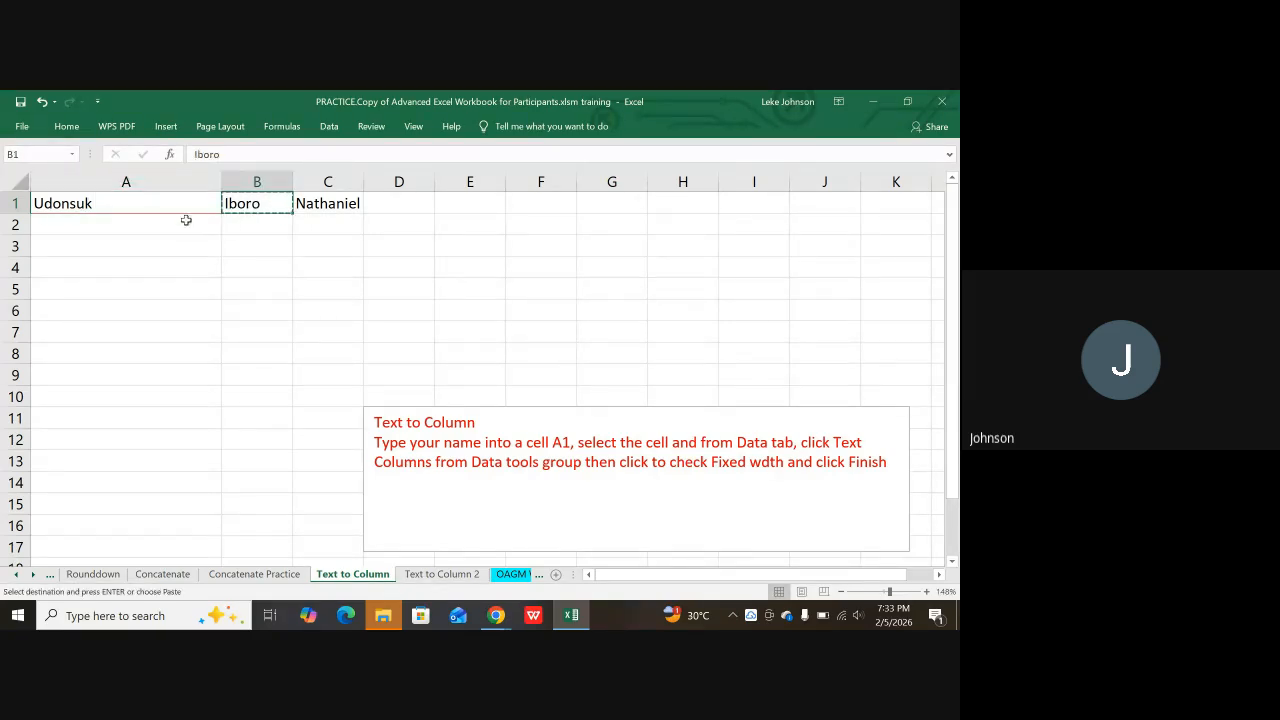
left_click(146, 201)
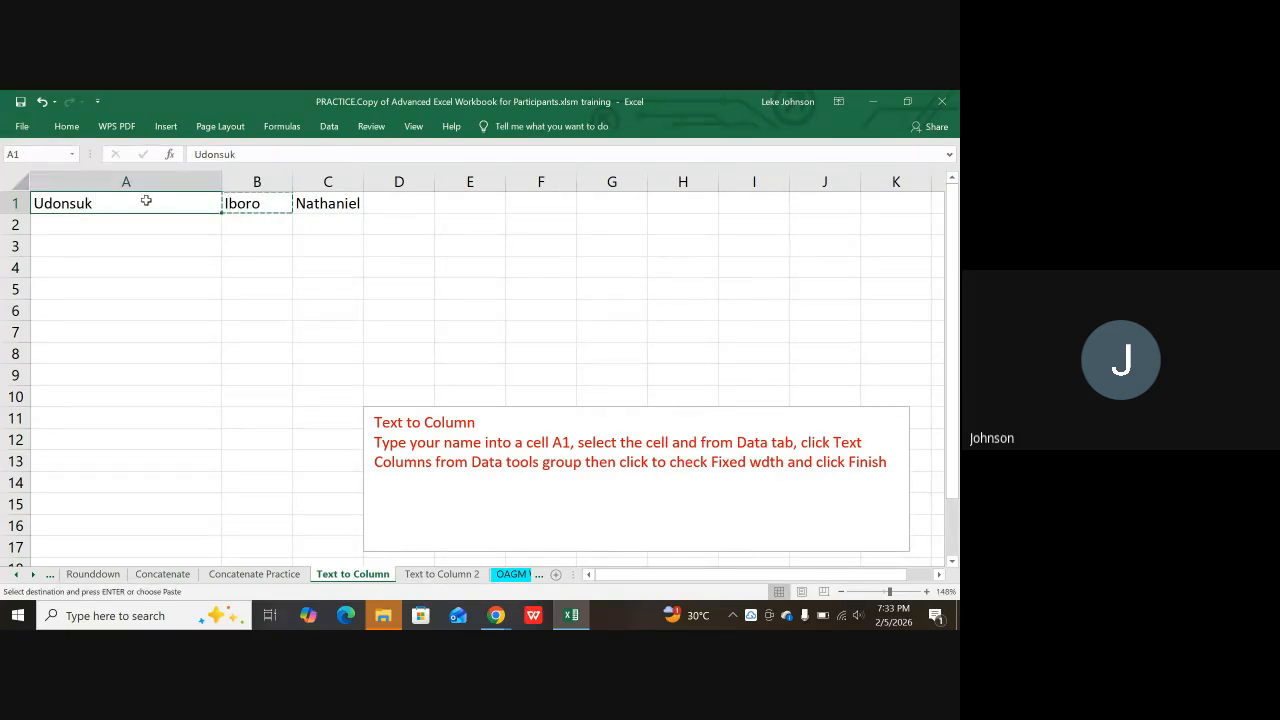
double_click(146, 201)
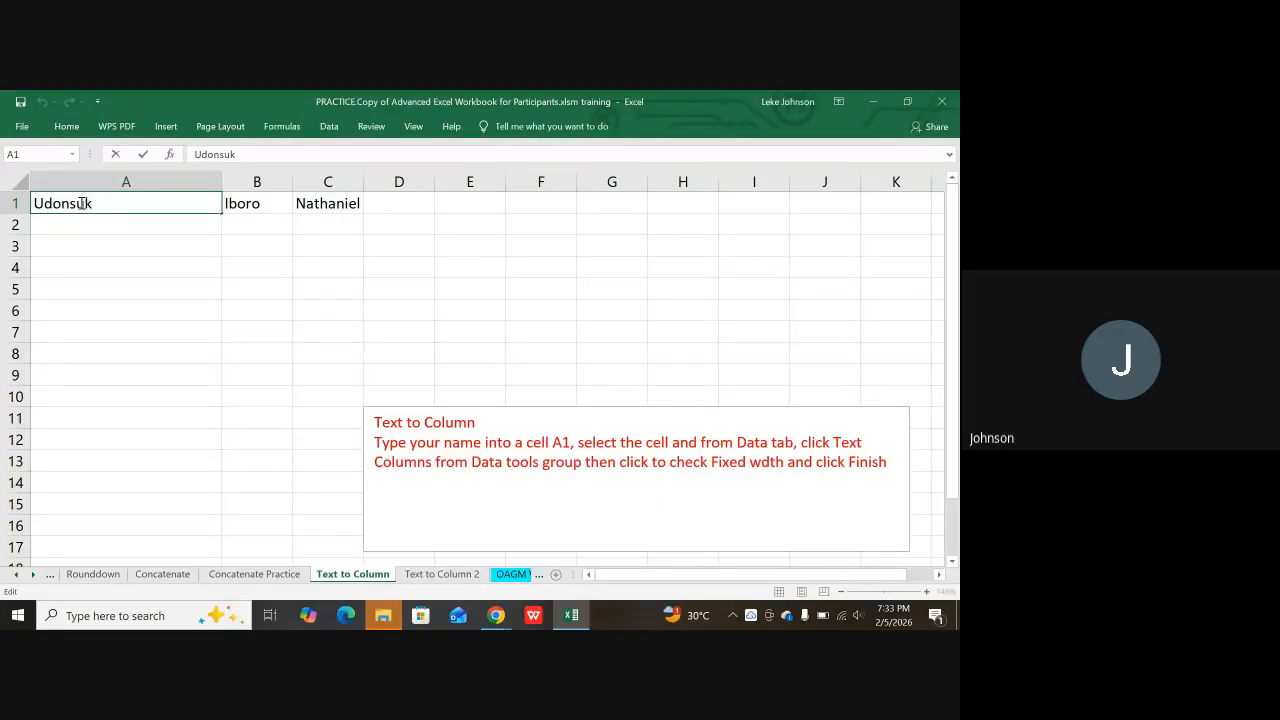
Step: Enter the person's full three-part name in lowercase, space-separated, in cell A2
left_click(152, 231)
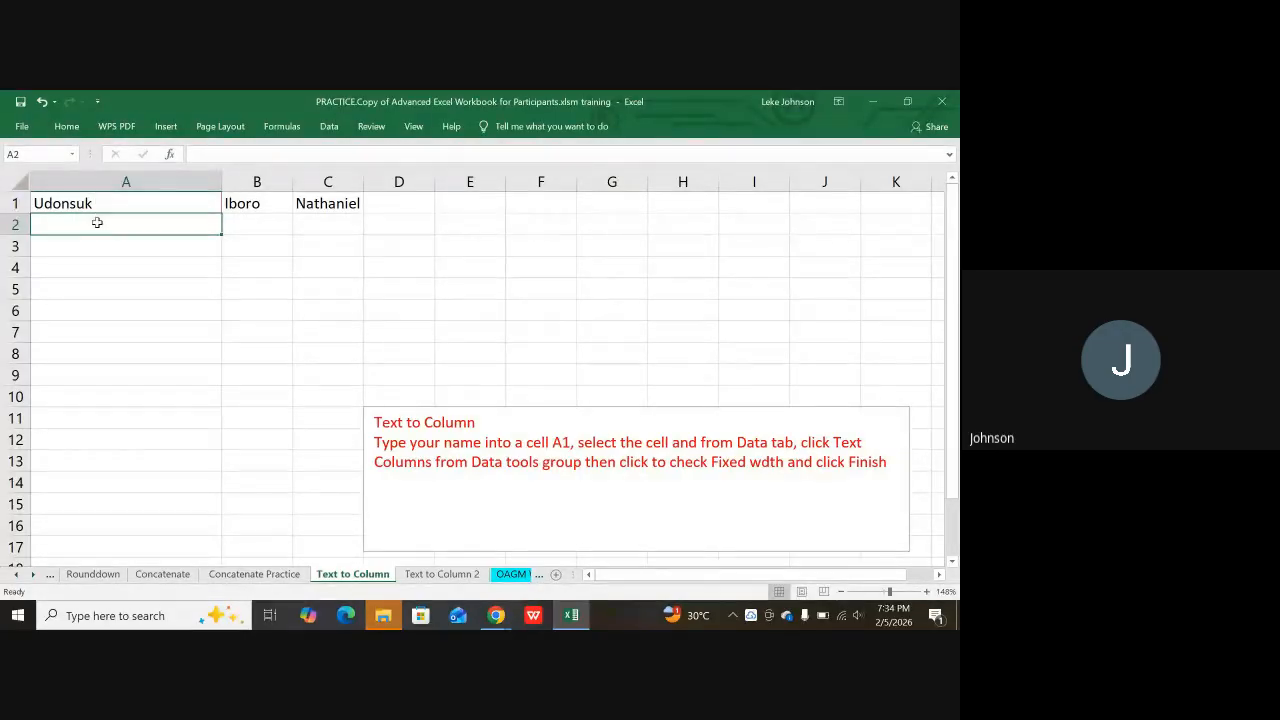
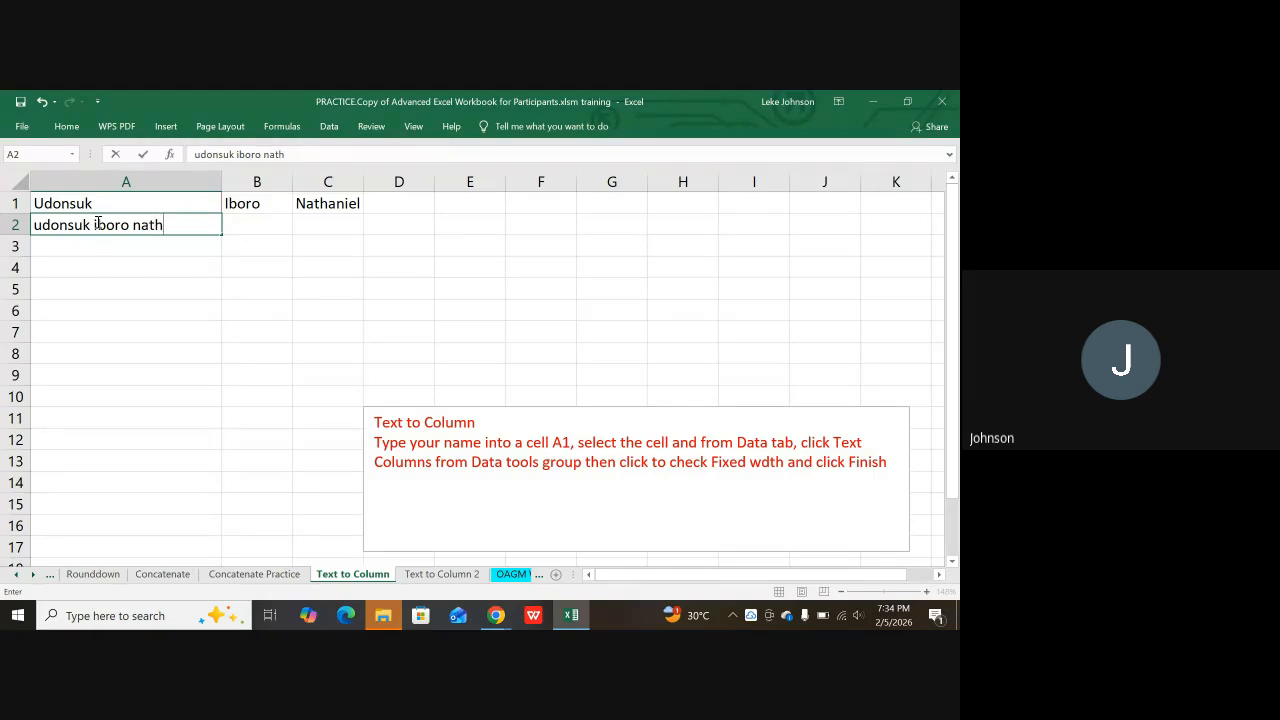
key("Return")
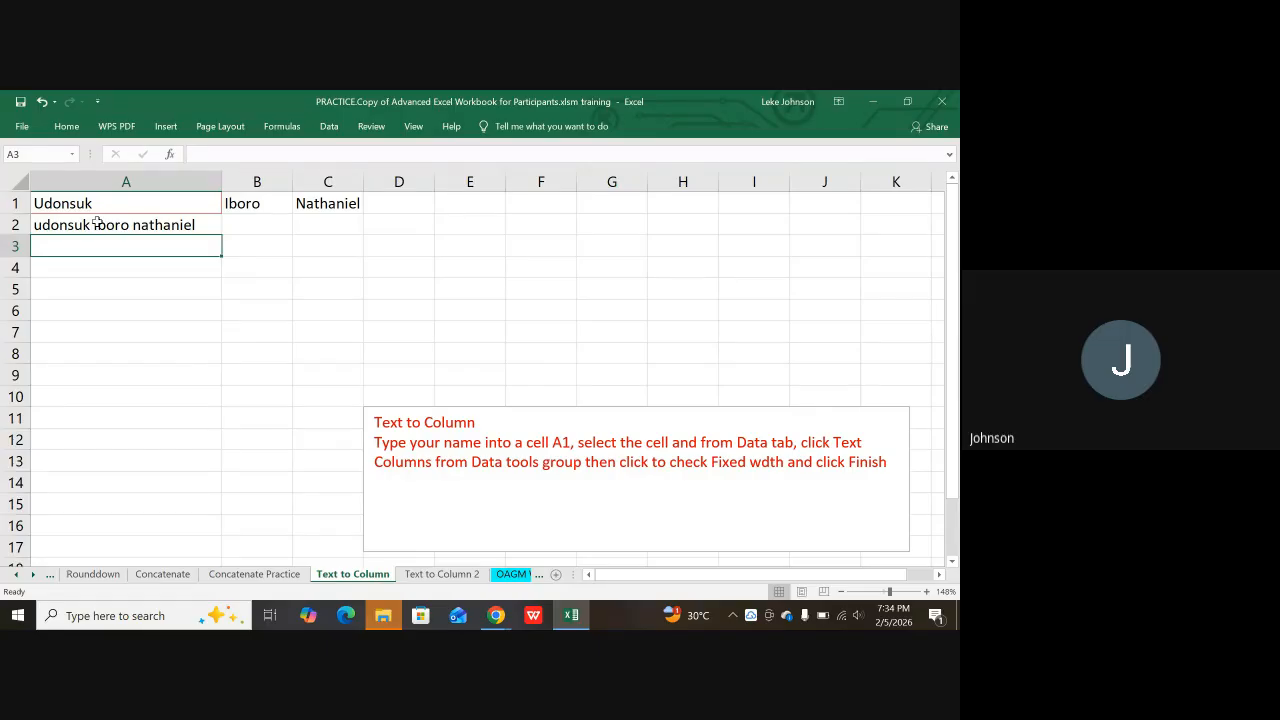
Step: Select the full name in A2 and show the Data ribbon tools
left_click(130, 227)
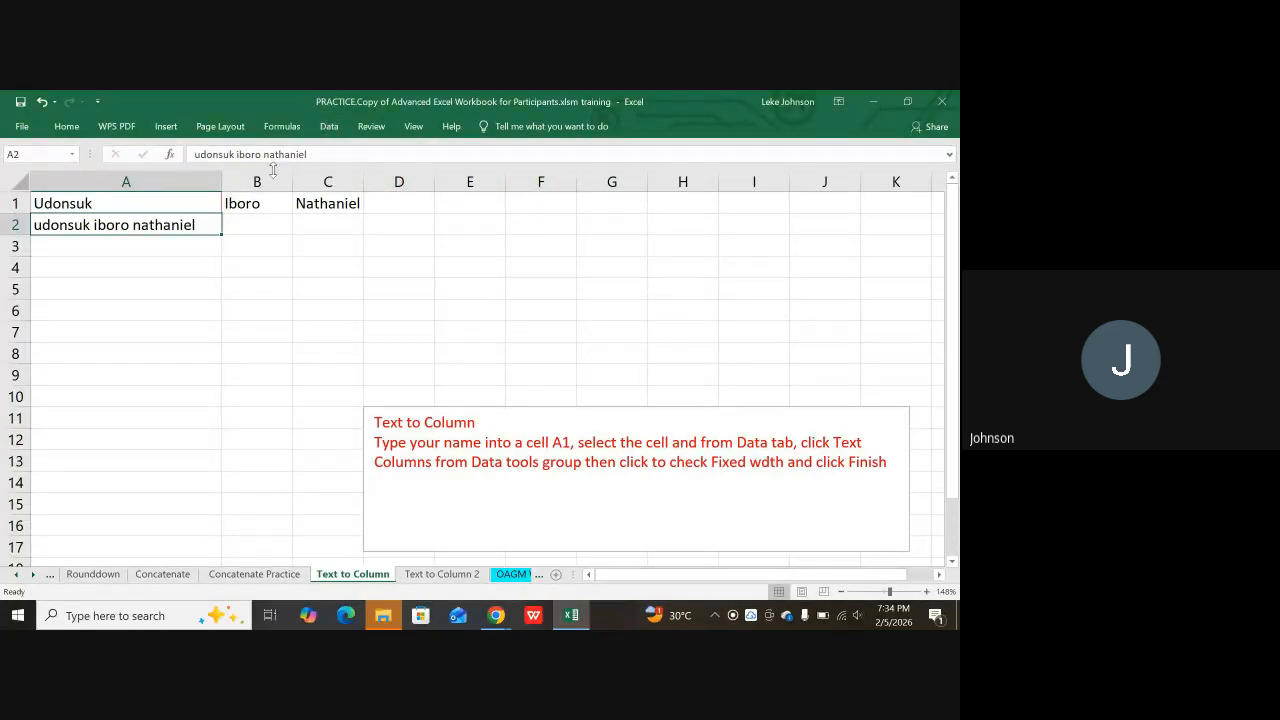
left_click(335, 131)
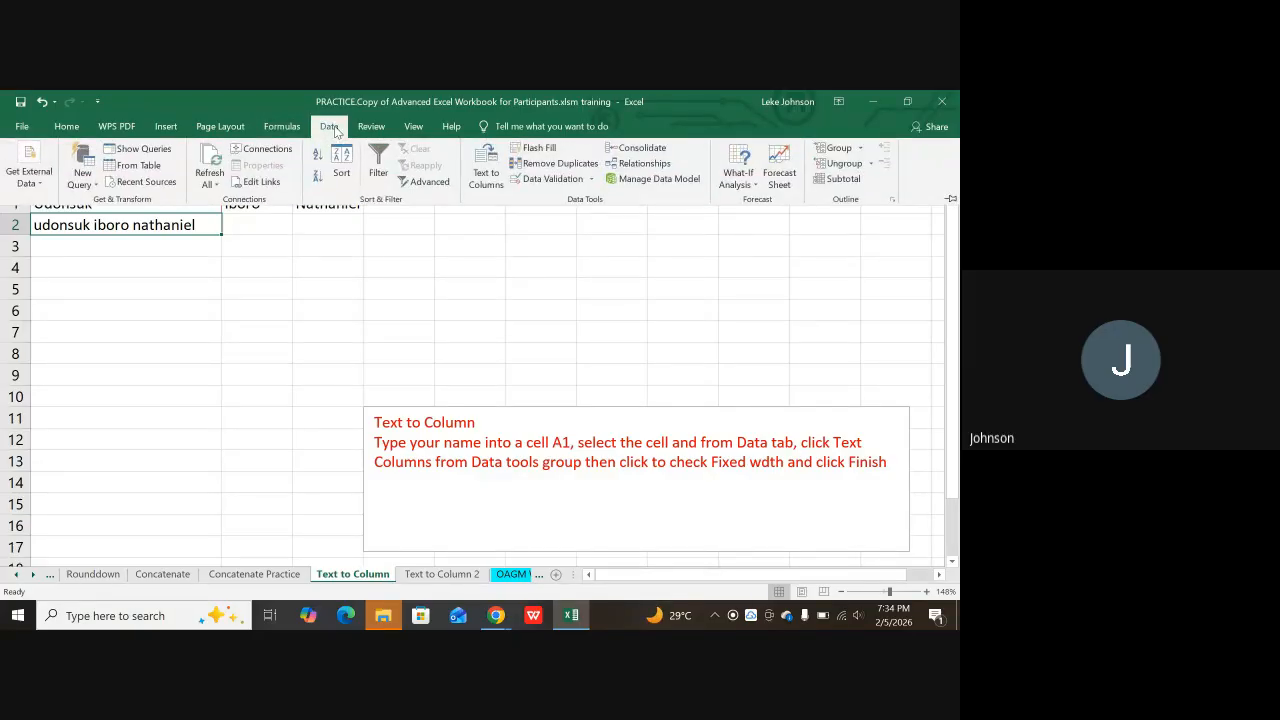
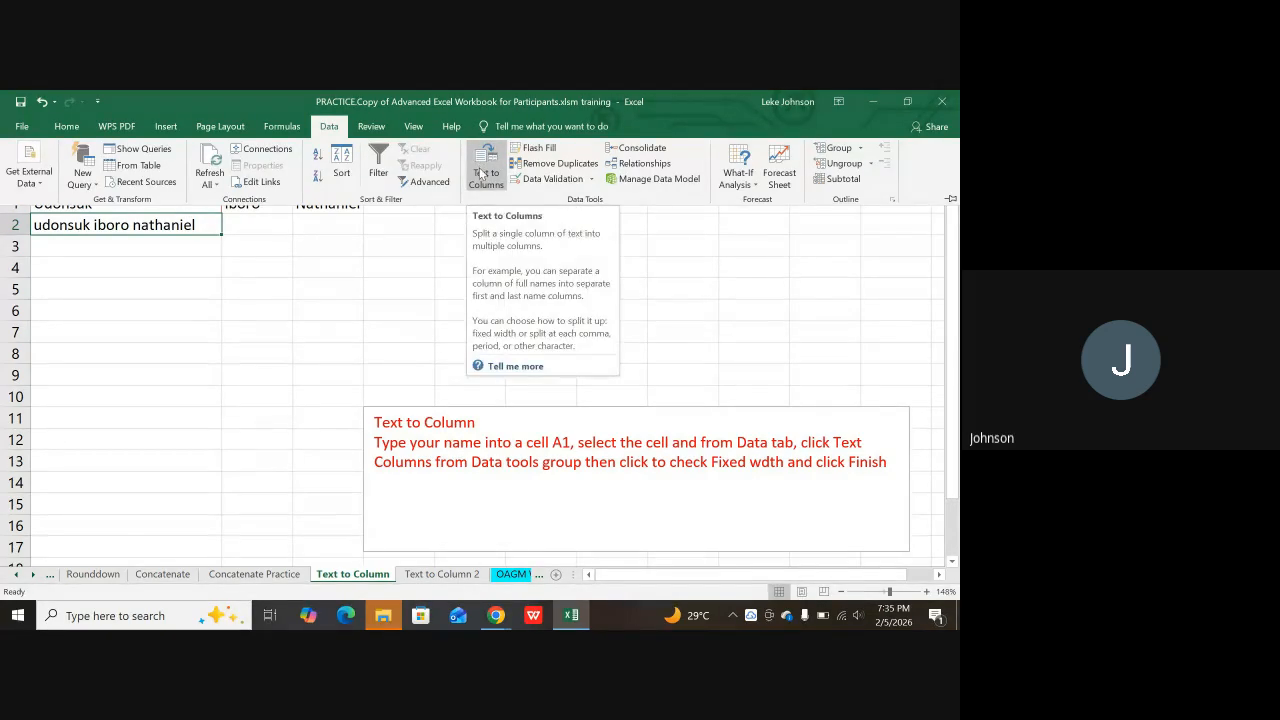
Step: Launch Text to Columns on A2's full name, keeping Fixed width selected
left_click(480, 170)
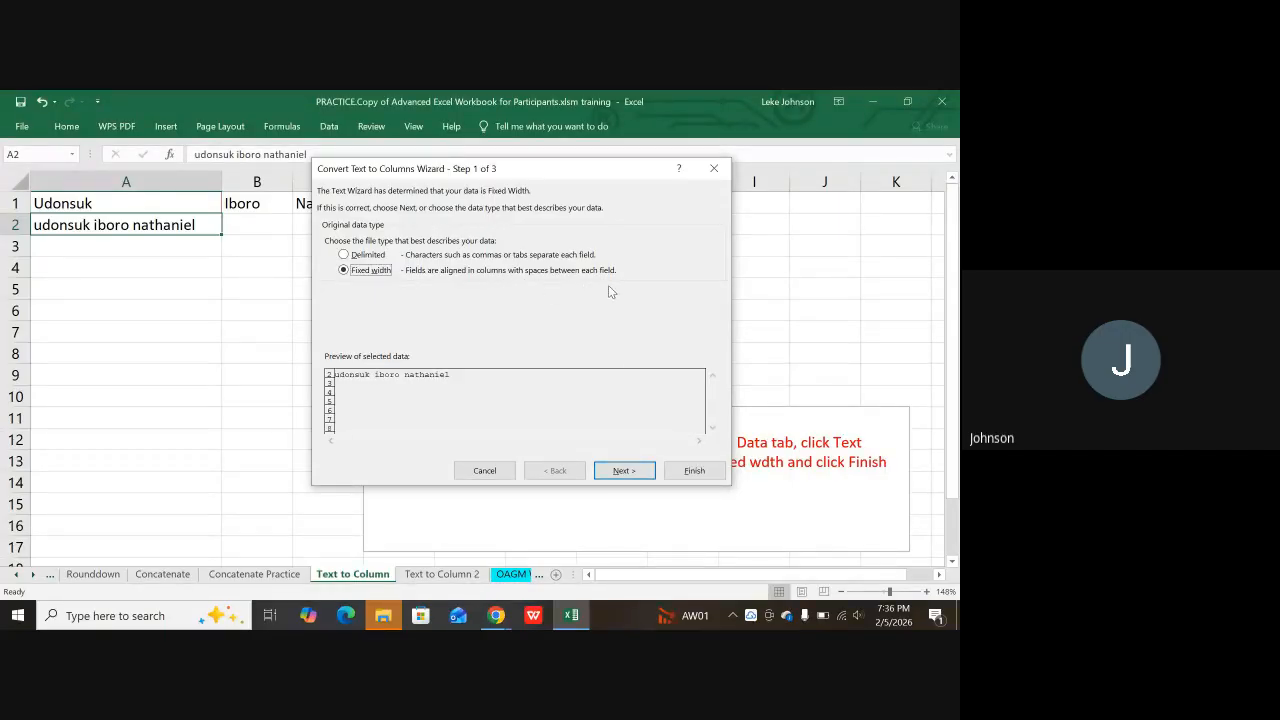
left_click(624, 471)
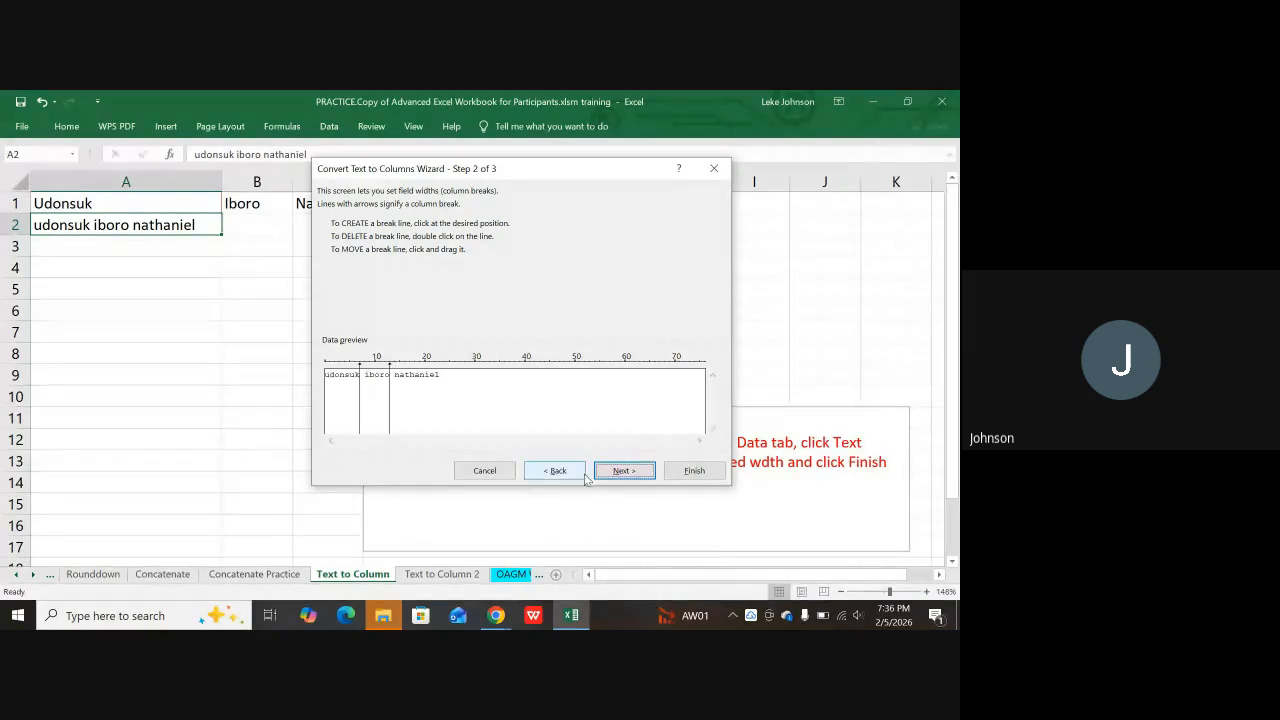
left_click(622, 472)
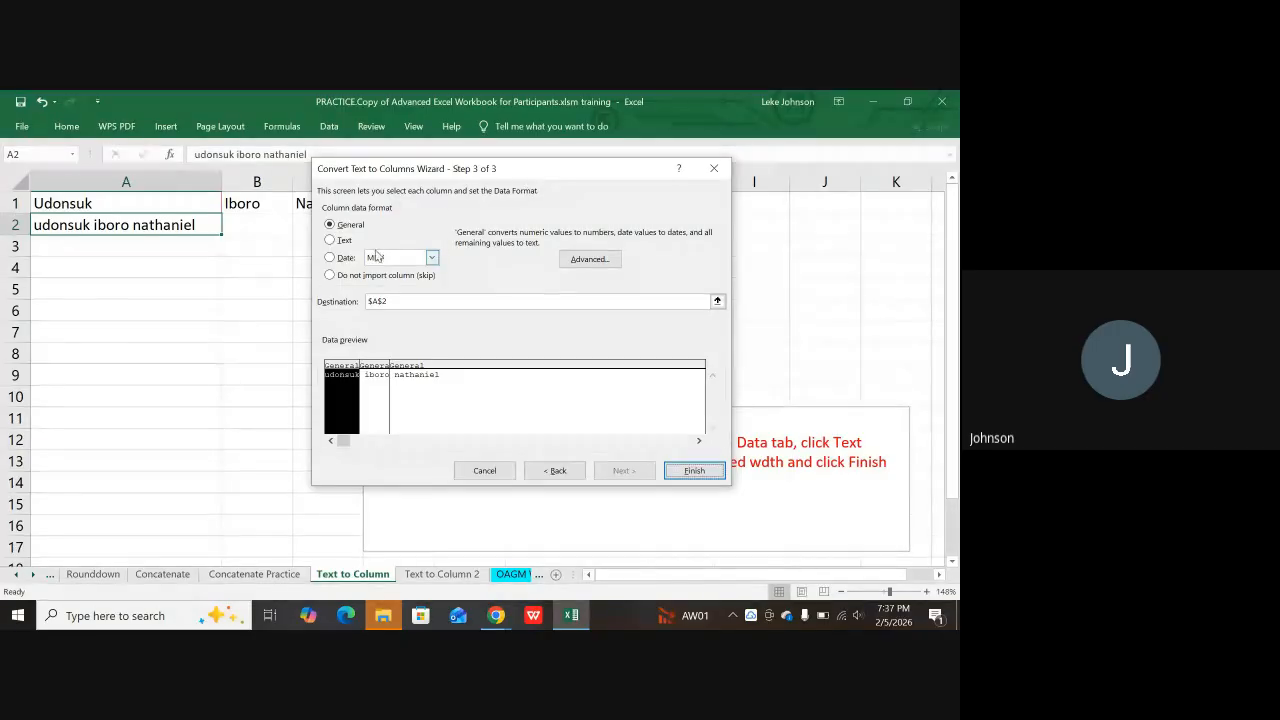
left_click(373, 377)
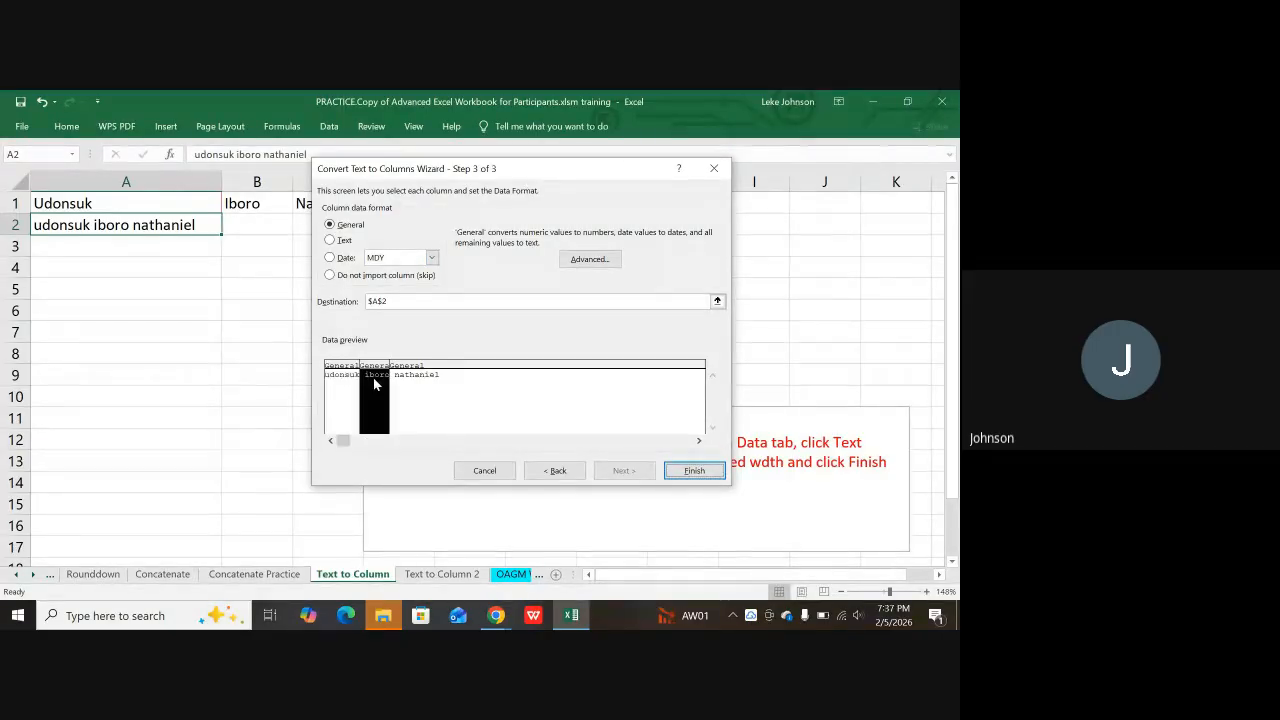
left_click(331, 241)
left_click(347, 376)
left_click(331, 241)
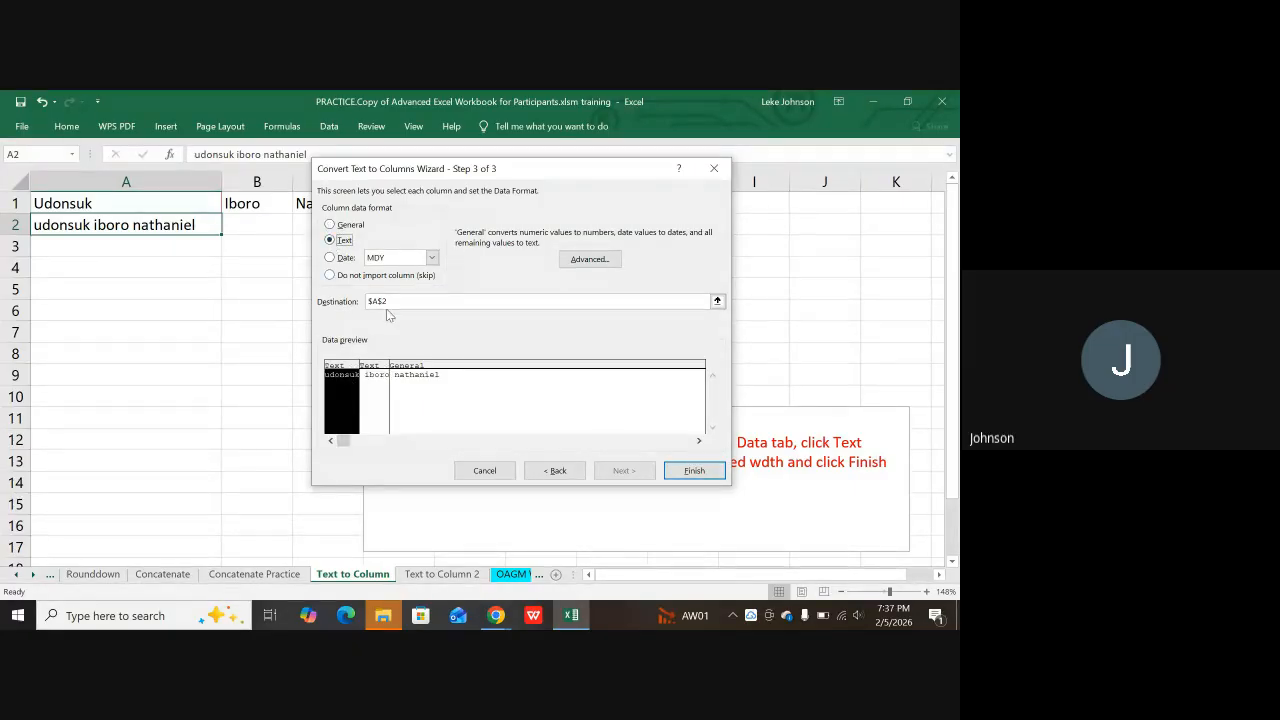
left_click(410, 390)
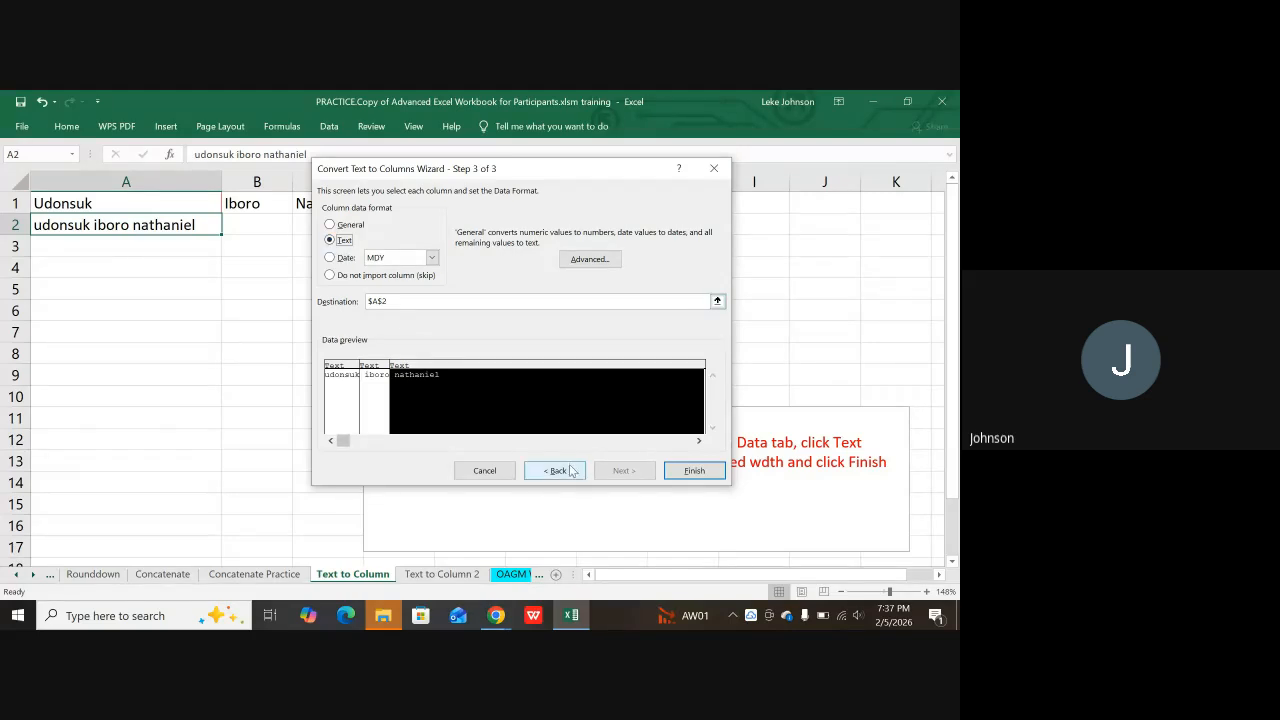
left_click(694, 470)
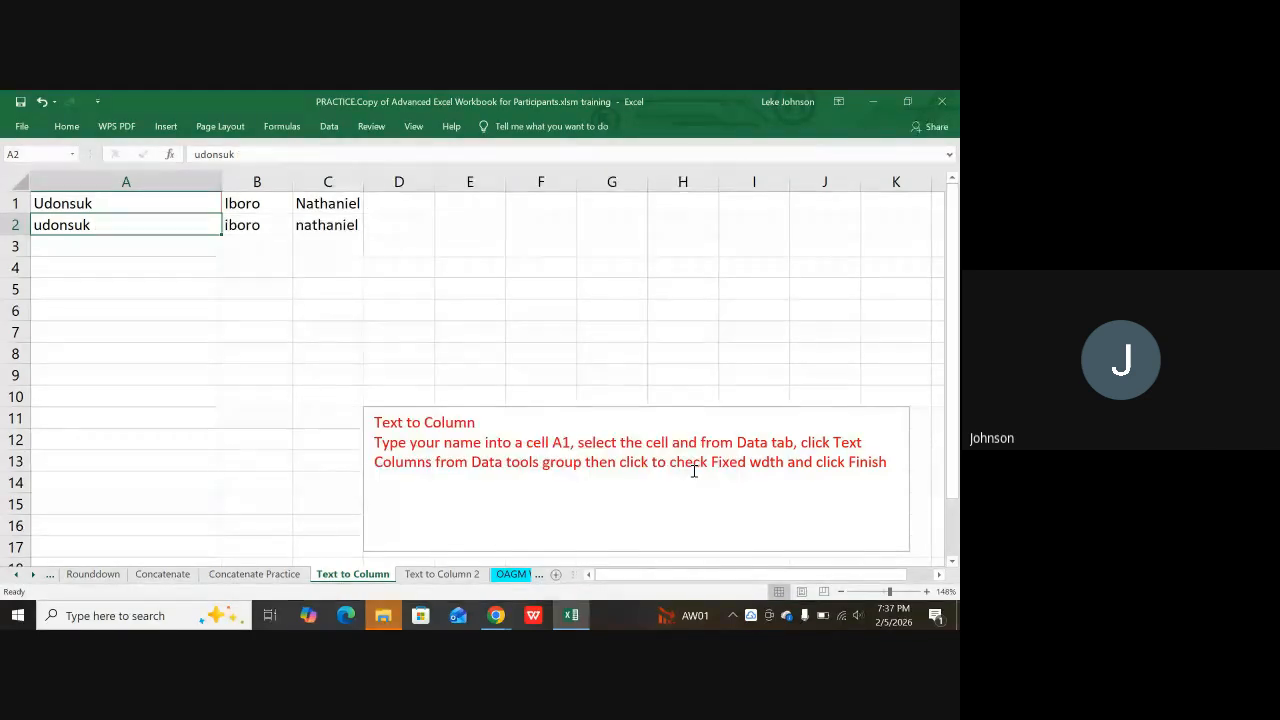
Step: Settle on A4 as the paste spot, then minimise Excel and the meeting window
left_click(205, 312)
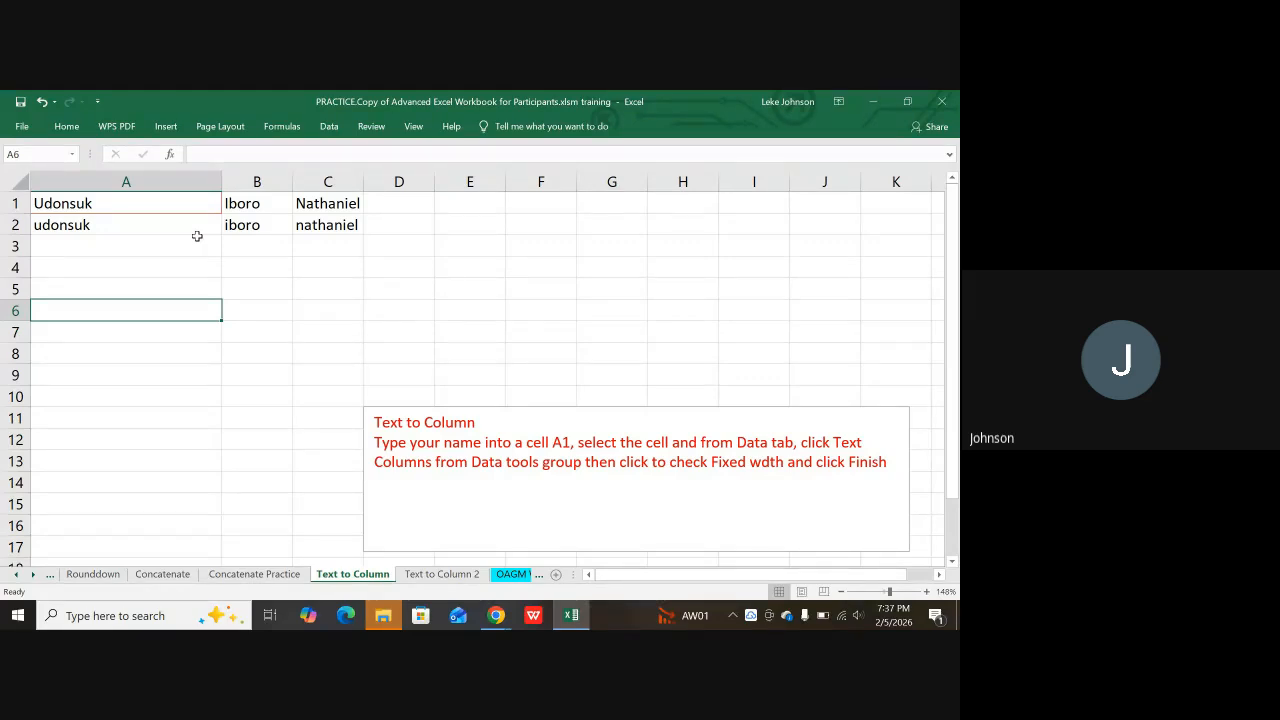
left_click(86, 262)
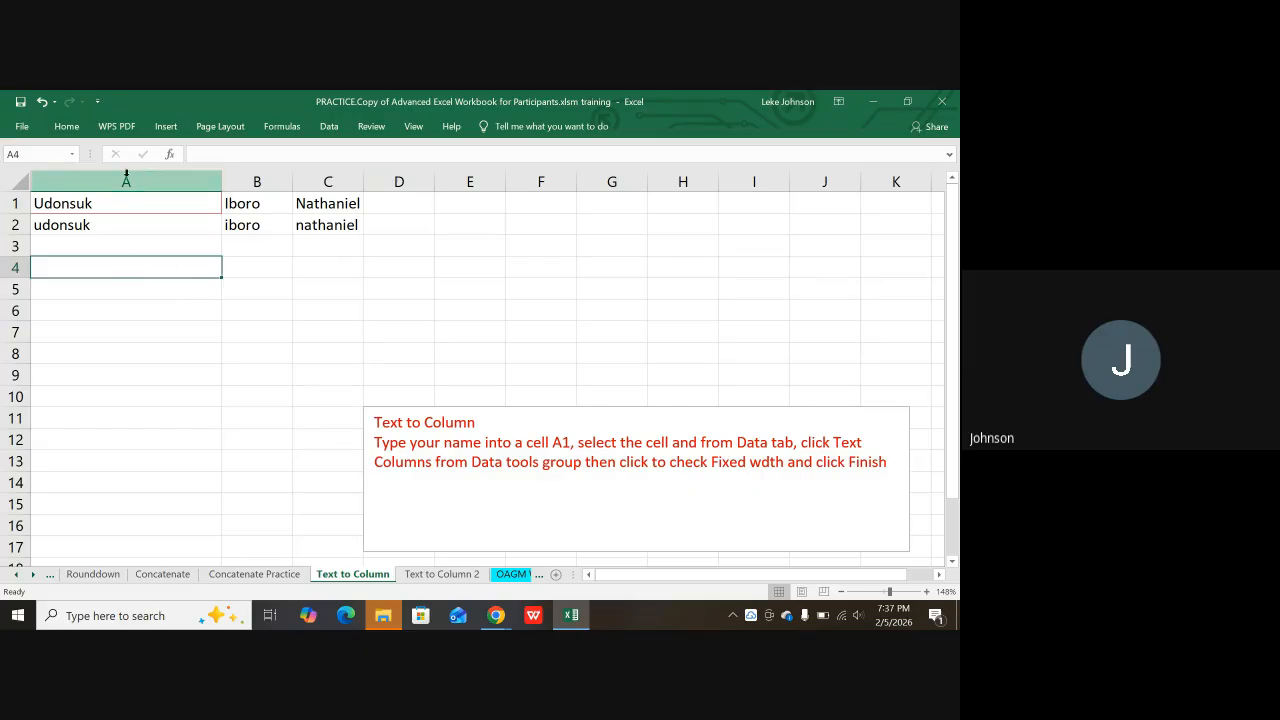
left_click(255, 285)
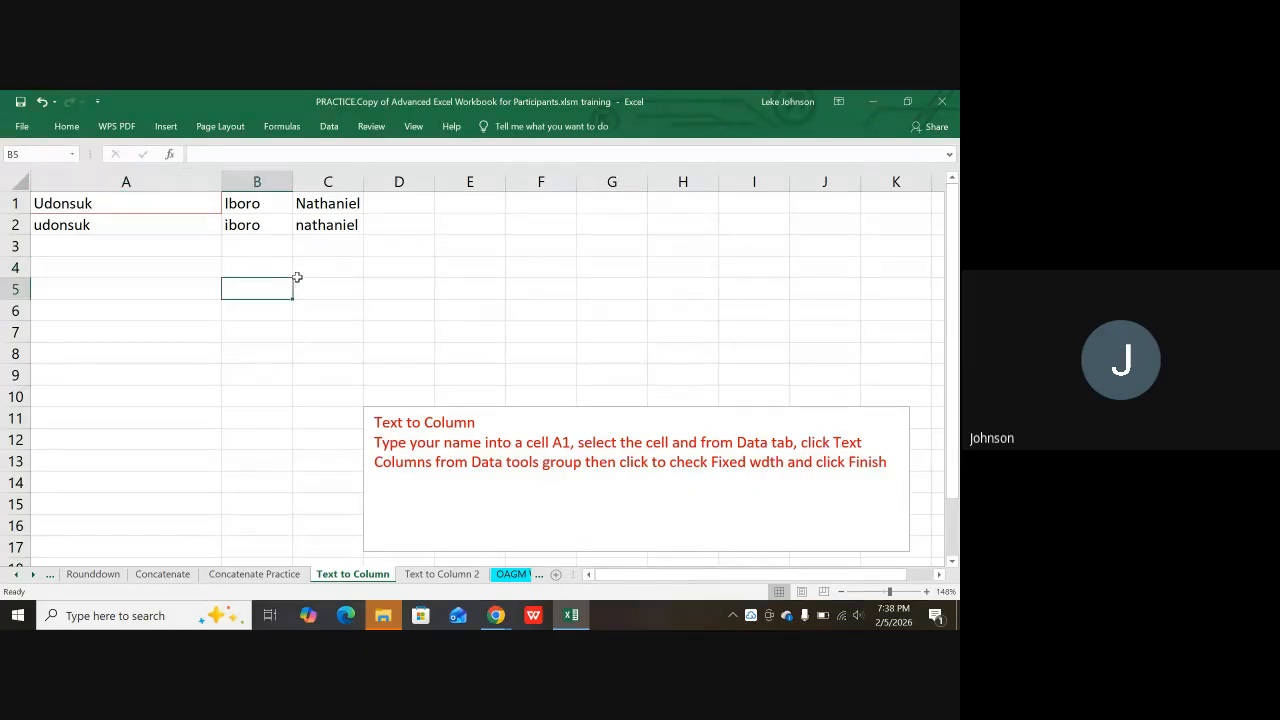
left_click(325, 285)
left_click(498, 289)
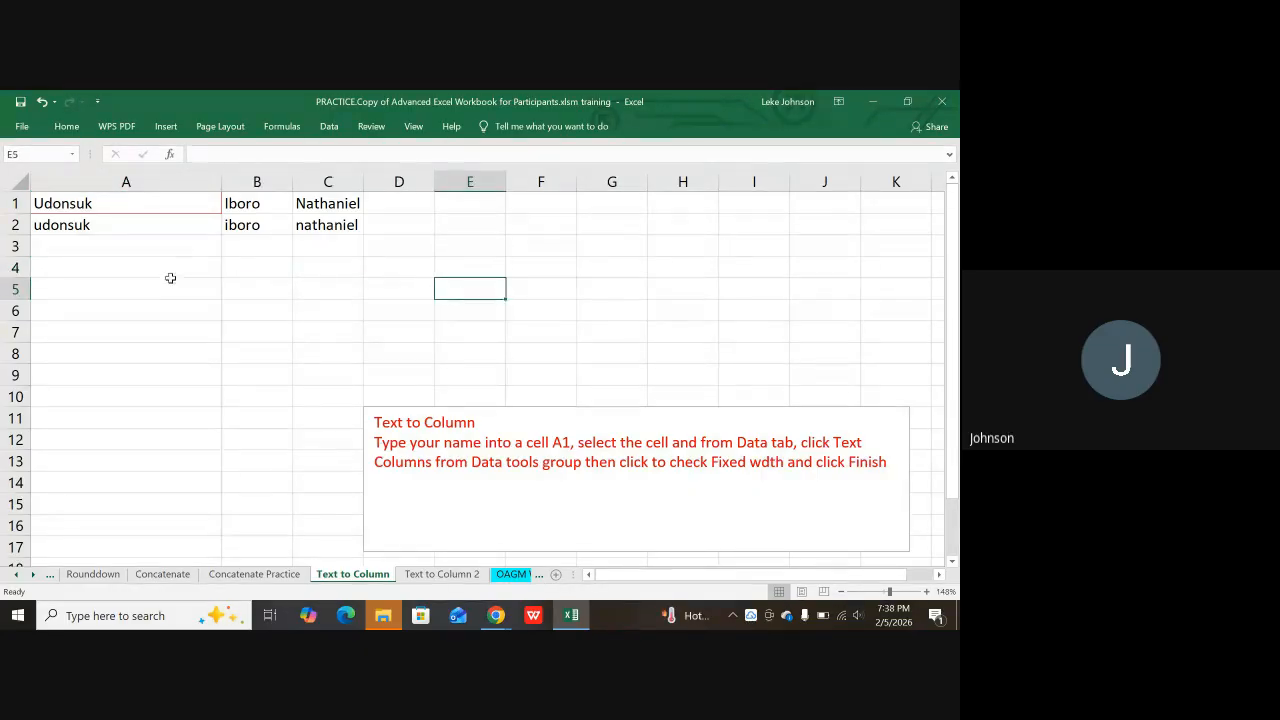
left_click(165, 268)
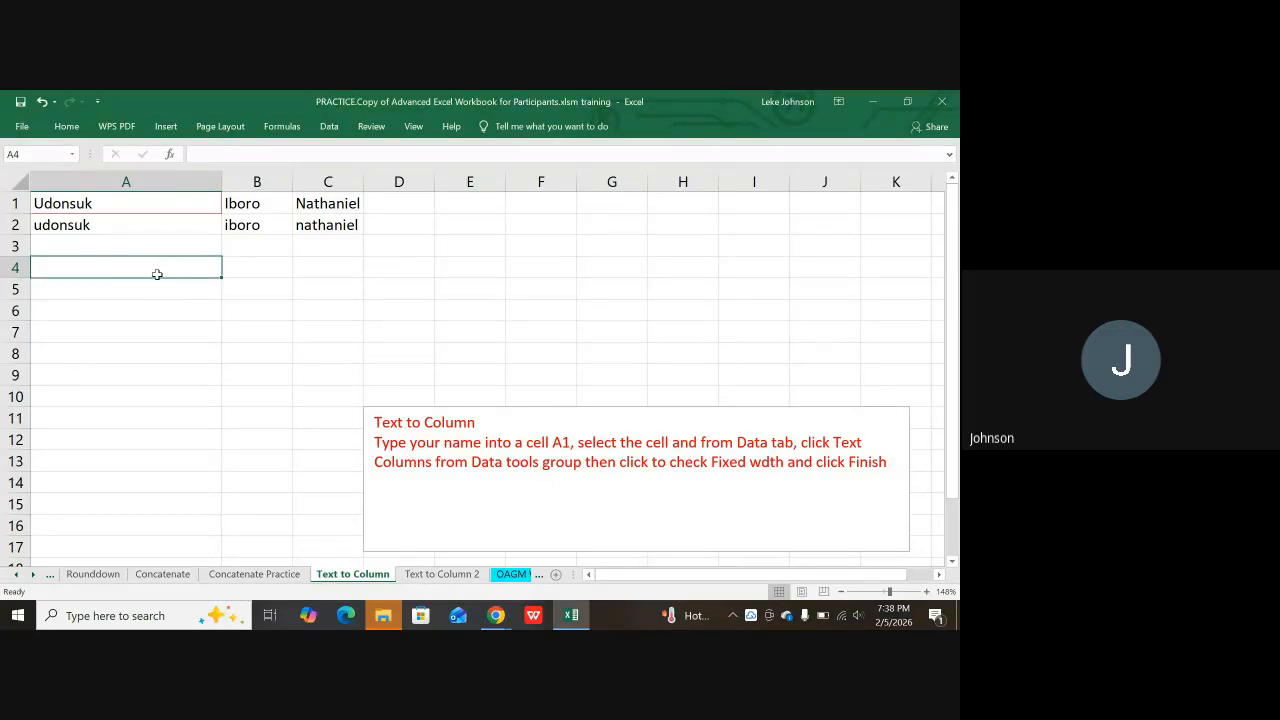
left_click_drag(158, 272, 149, 431)
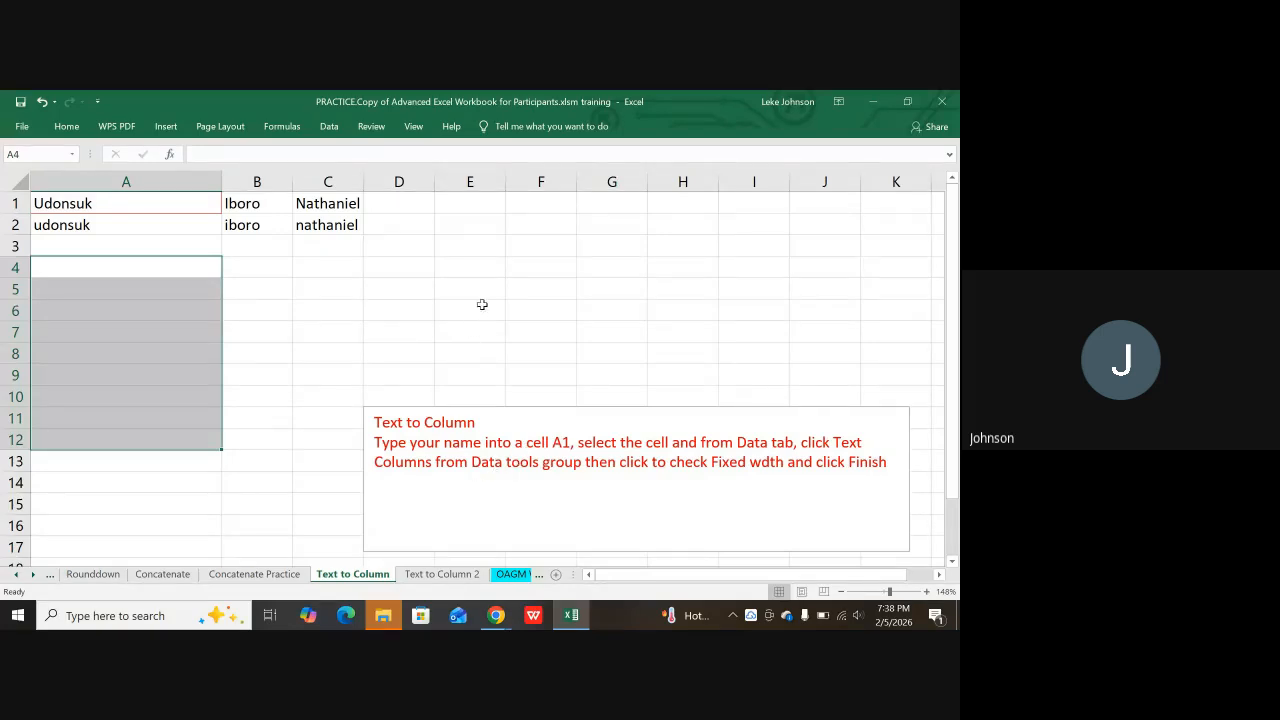
left_click(82, 271)
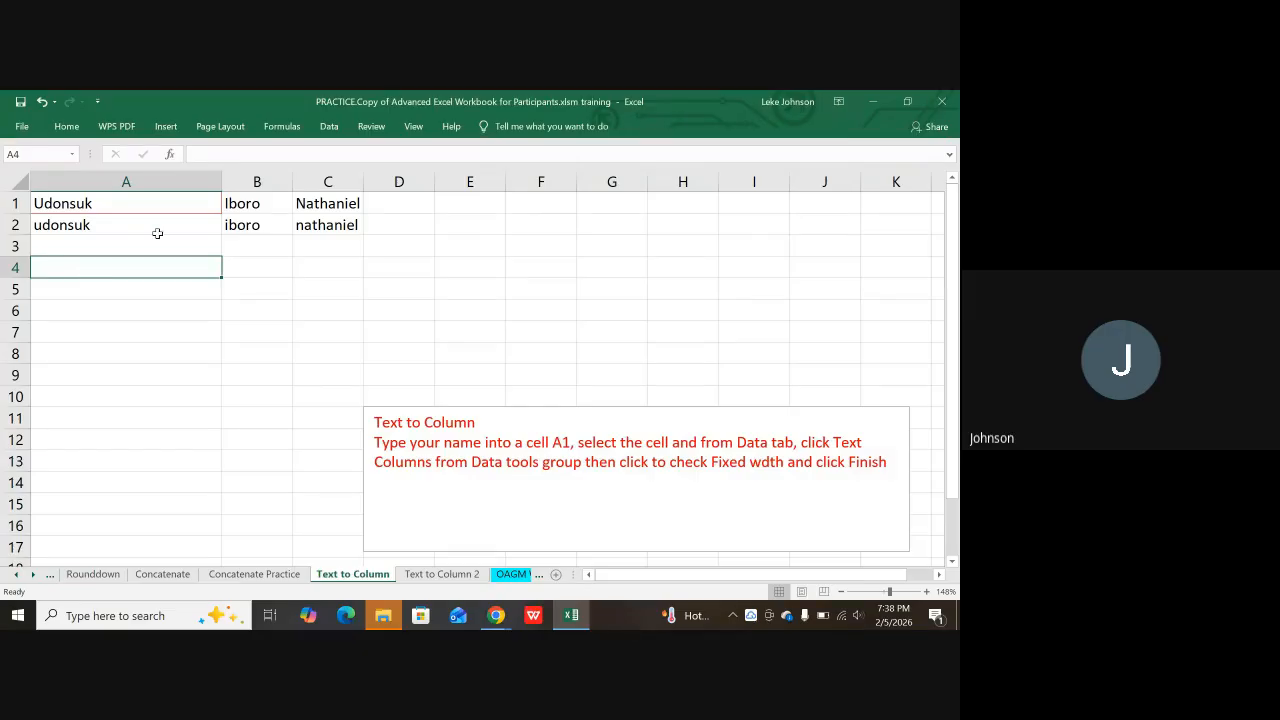
left_click(879, 101)
left_click(879, 101)
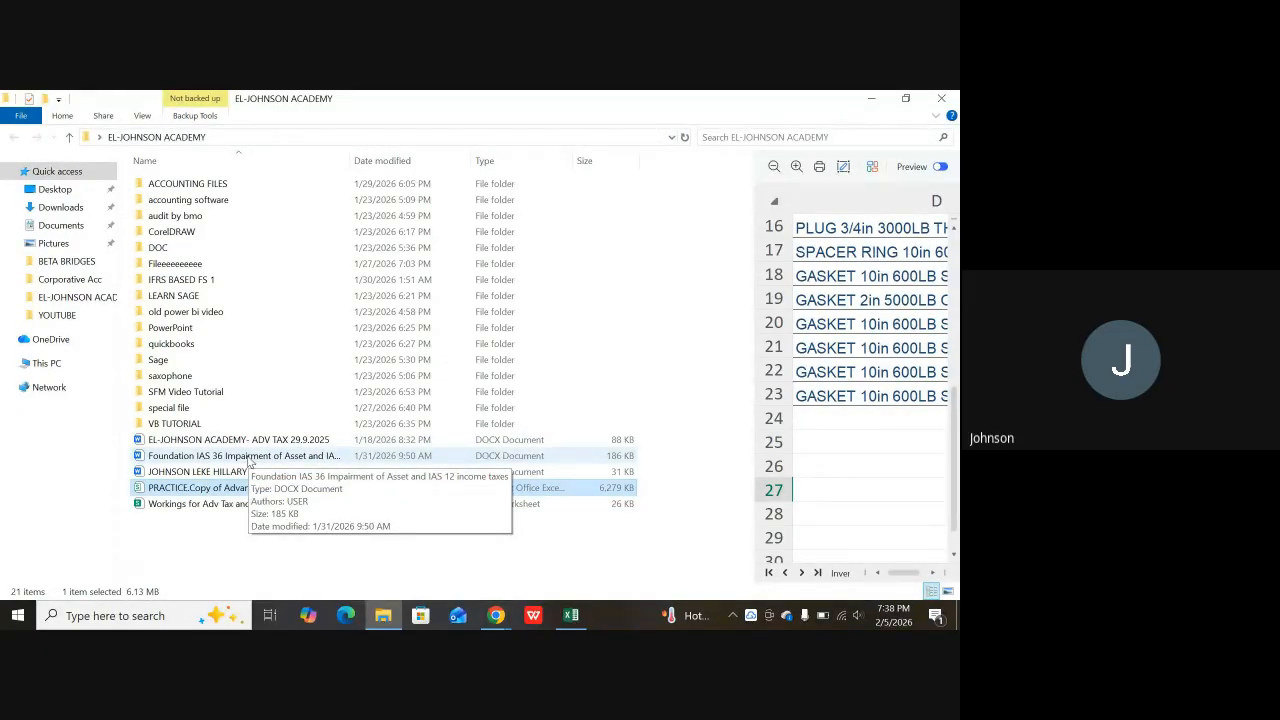
Step: Close the WPS copy and open the Foundation IAS 36 document with Word instead
double_click(250, 457)
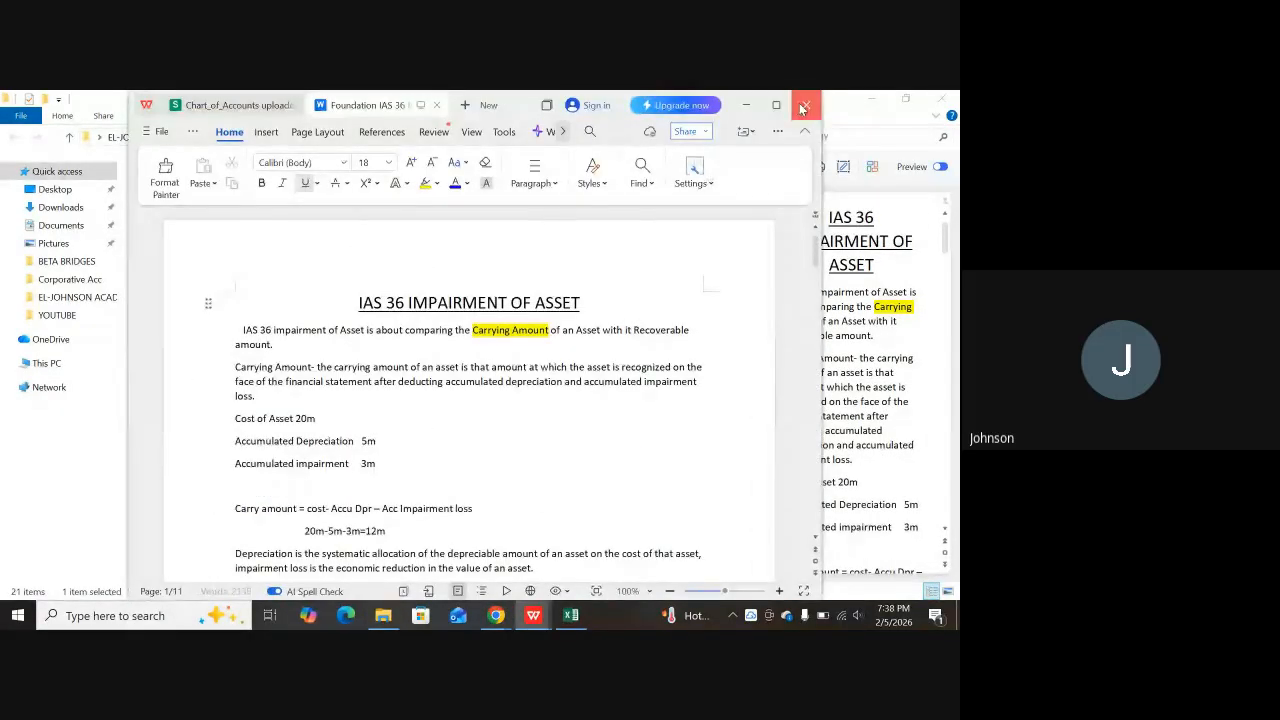
left_click(803, 108)
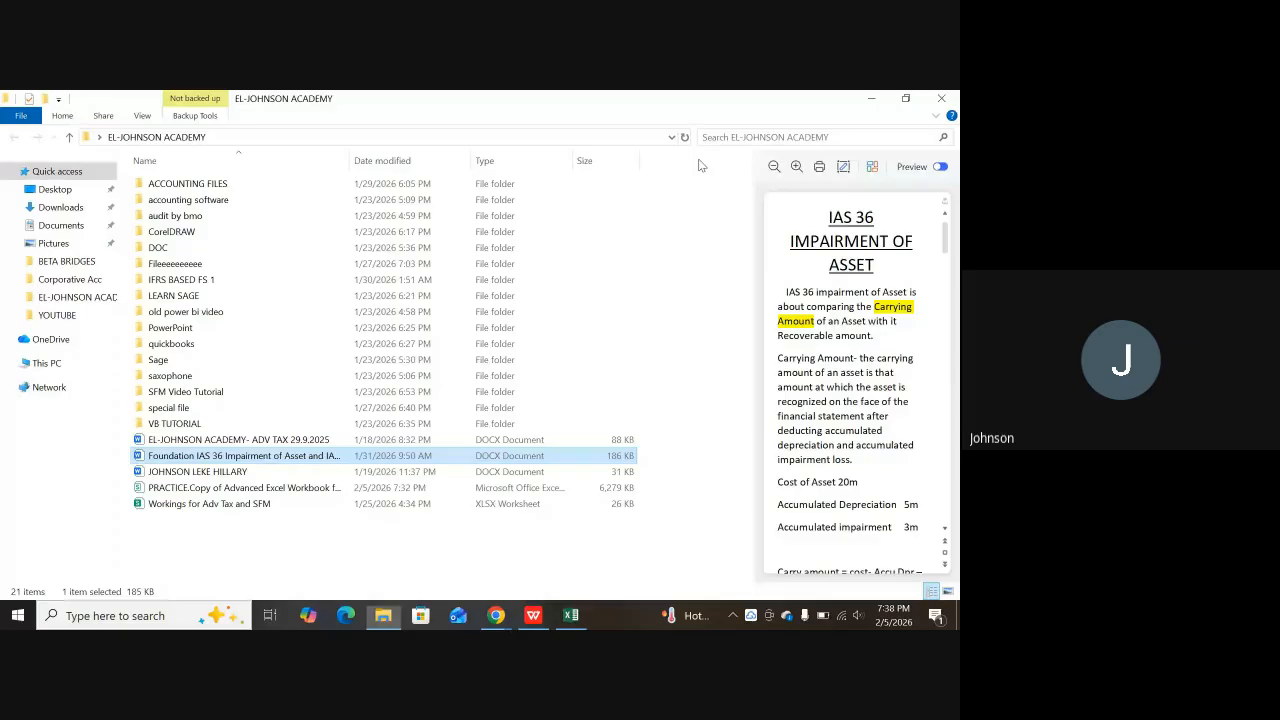
right_click(292, 458)
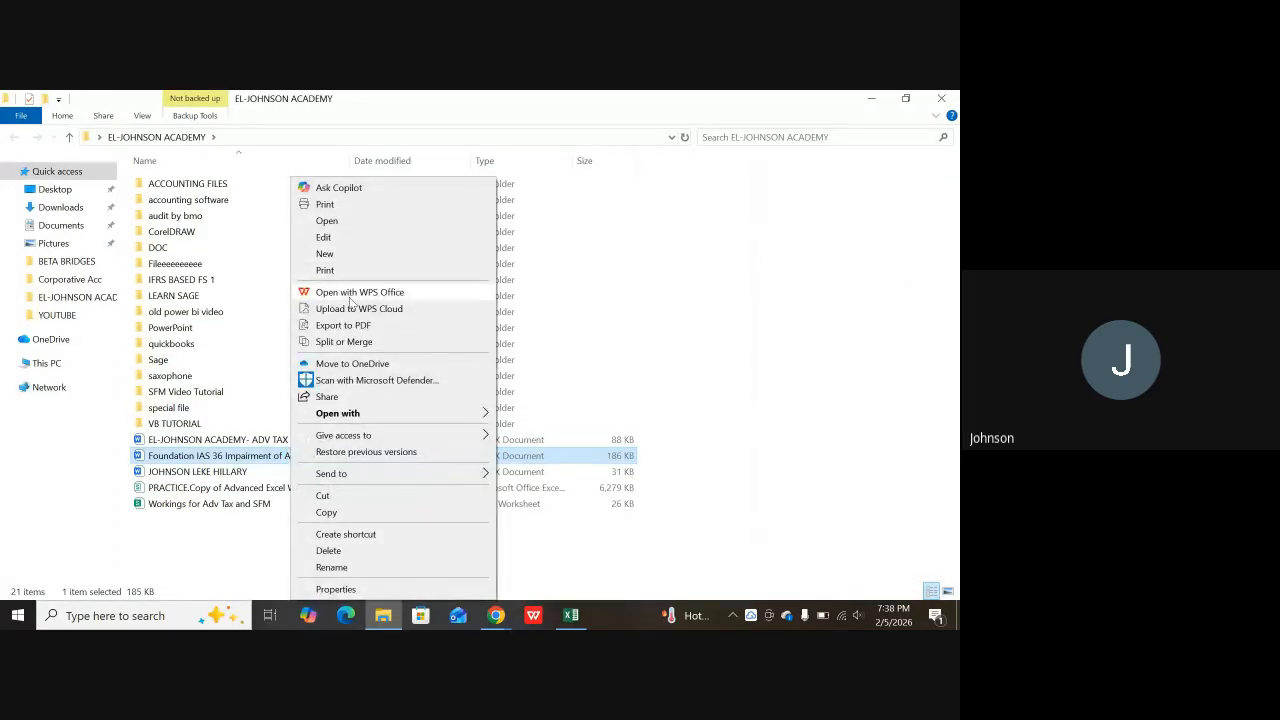
mouse_move(367, 415)
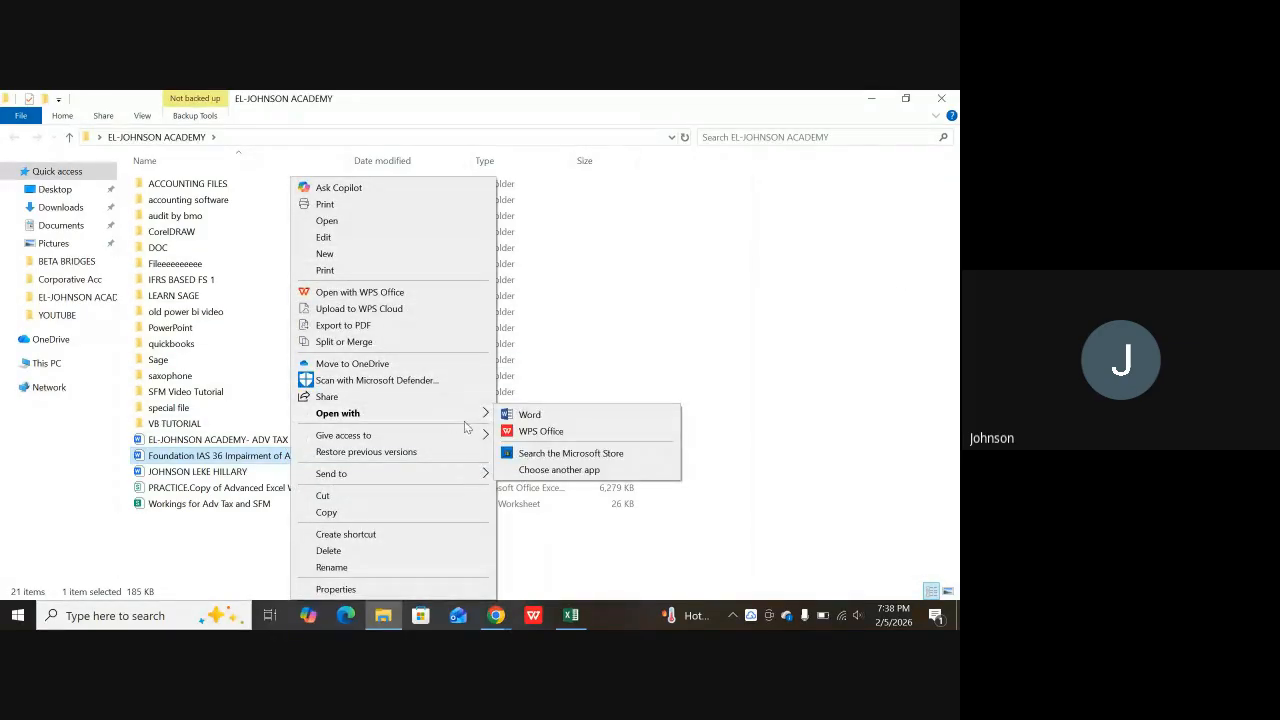
left_click(527, 414)
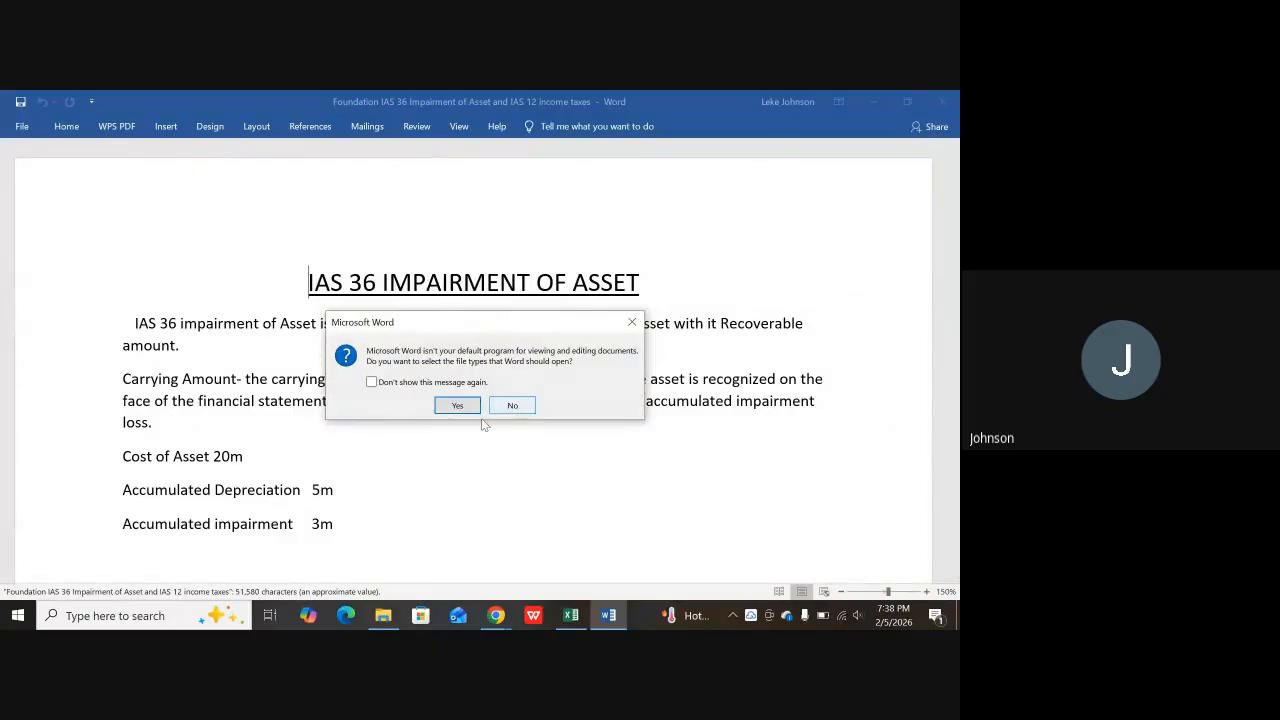
left_click(457, 405)
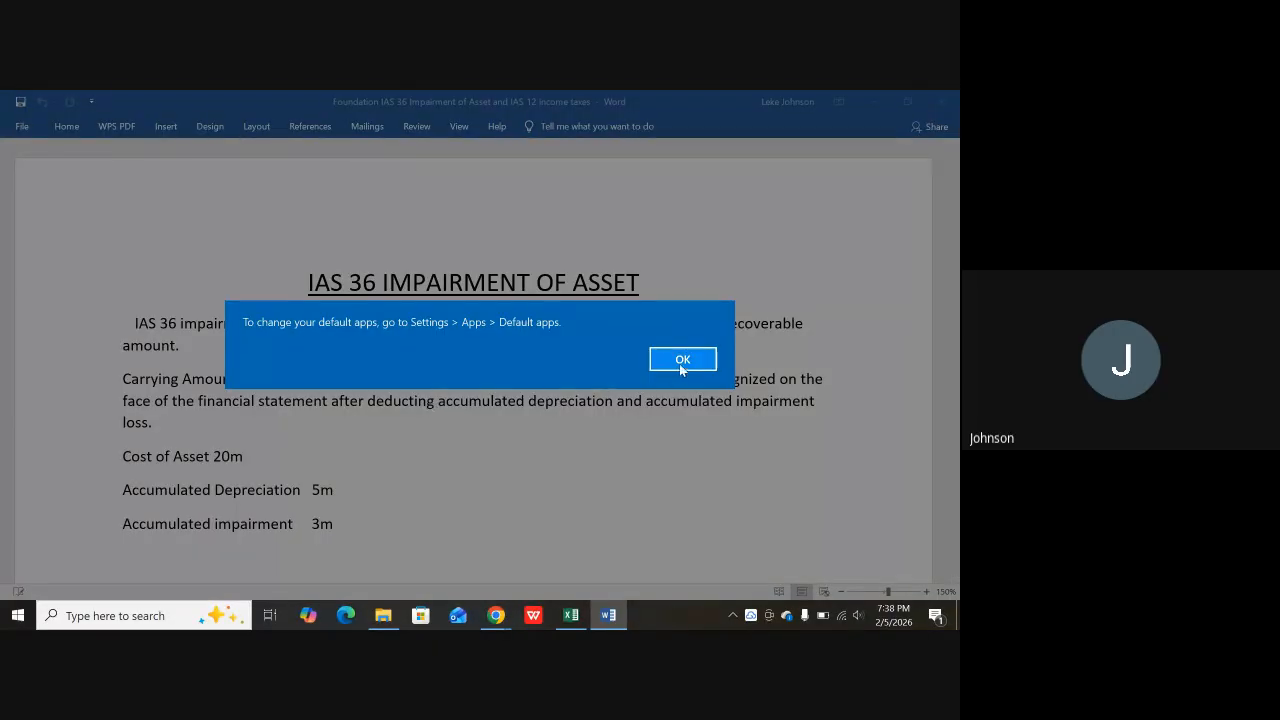
Step: Copy the Non-current Asset depreciation table from Word and return to Excel
left_click(681, 362)
scroll(470, 407, "down", 1)
scroll(470, 407, "down", 12)
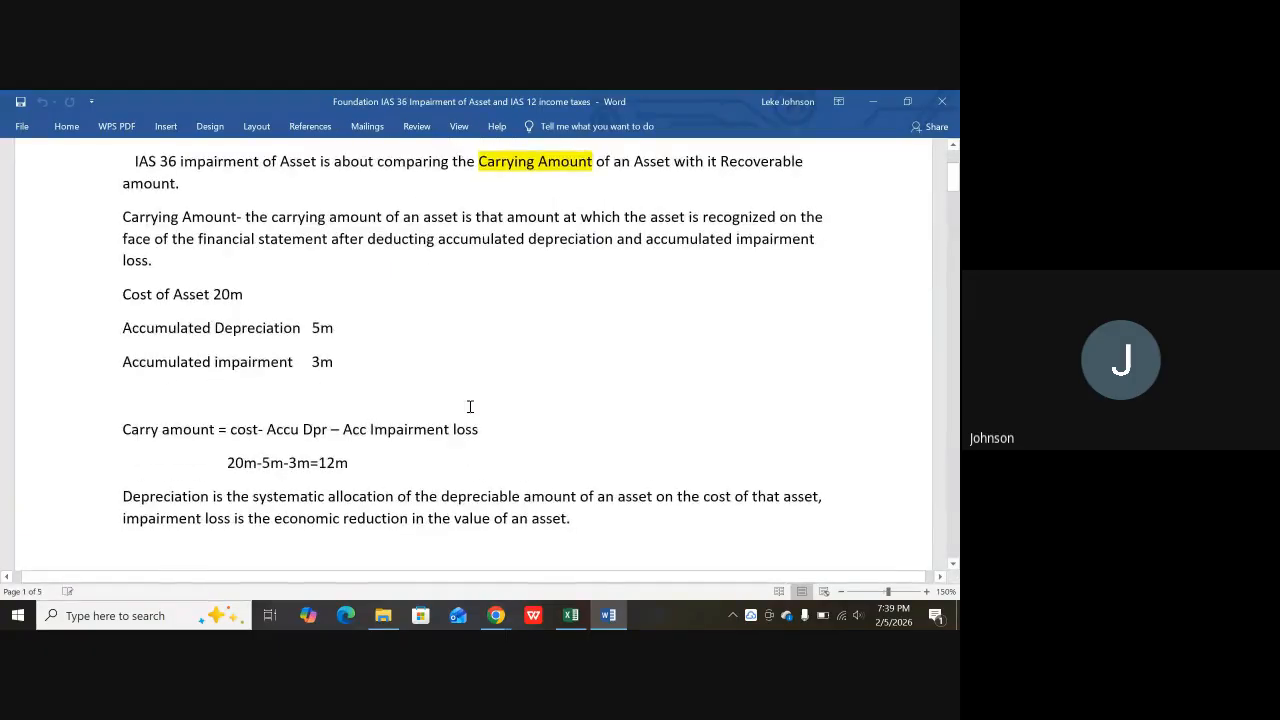
scroll(470, 407, "down", 15)
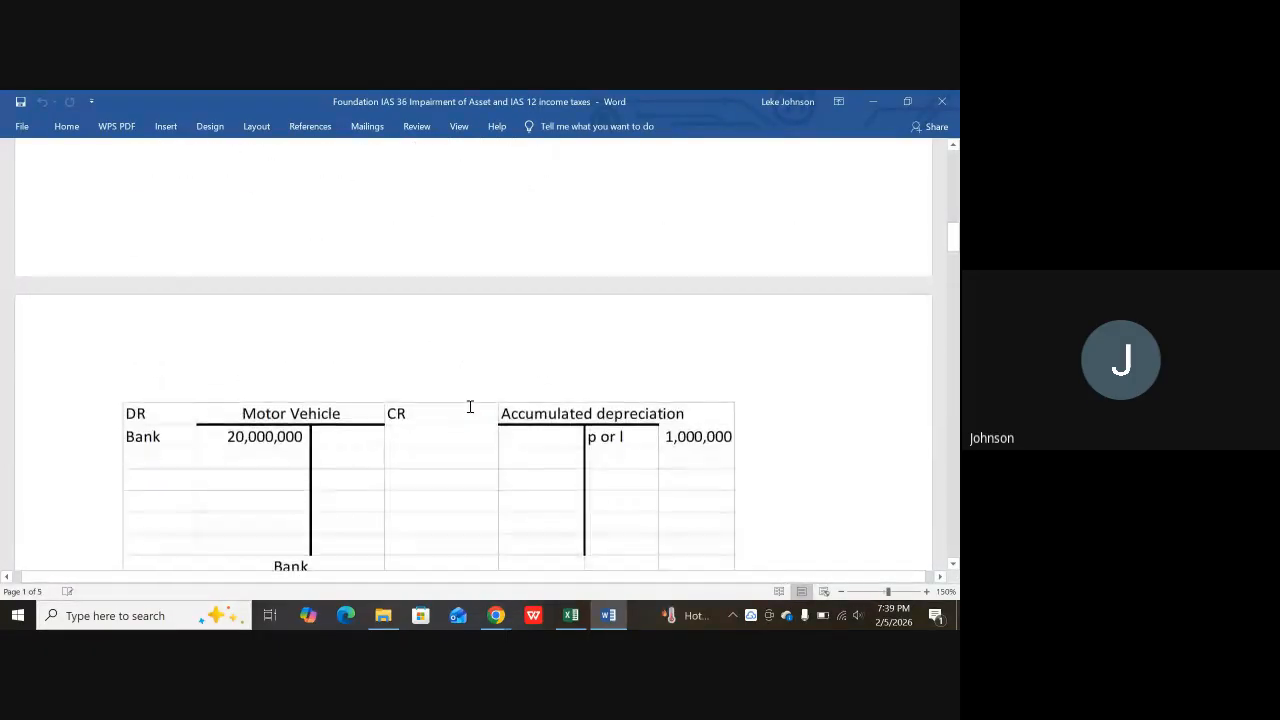
scroll(470, 407, "down", 12)
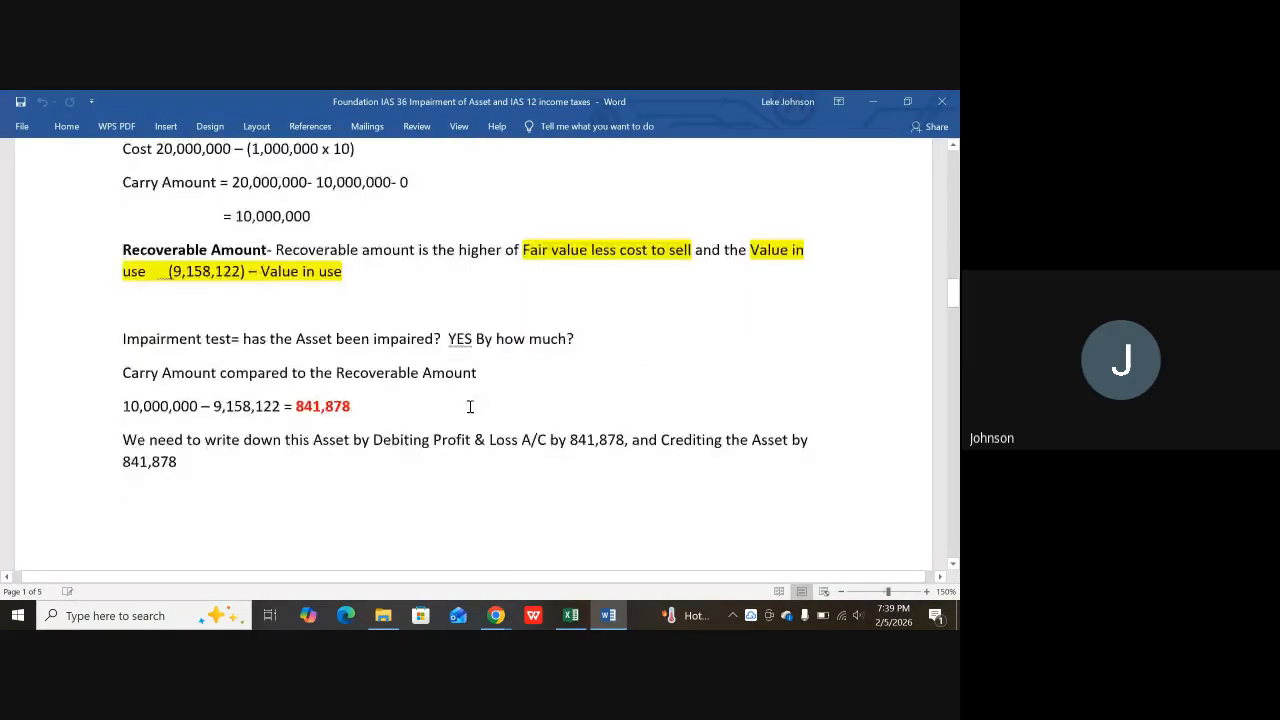
scroll(470, 407, "down", 2)
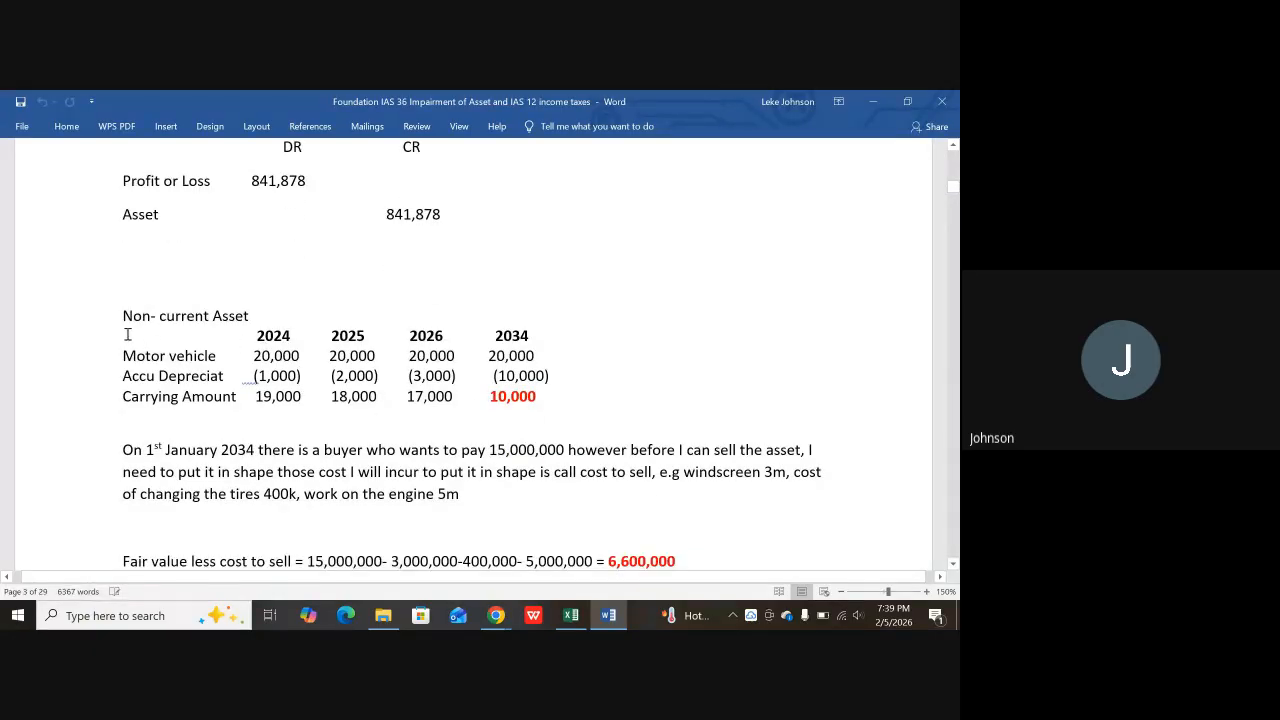
left_click_drag(127, 334, 555, 399)
key("ctrl+c")
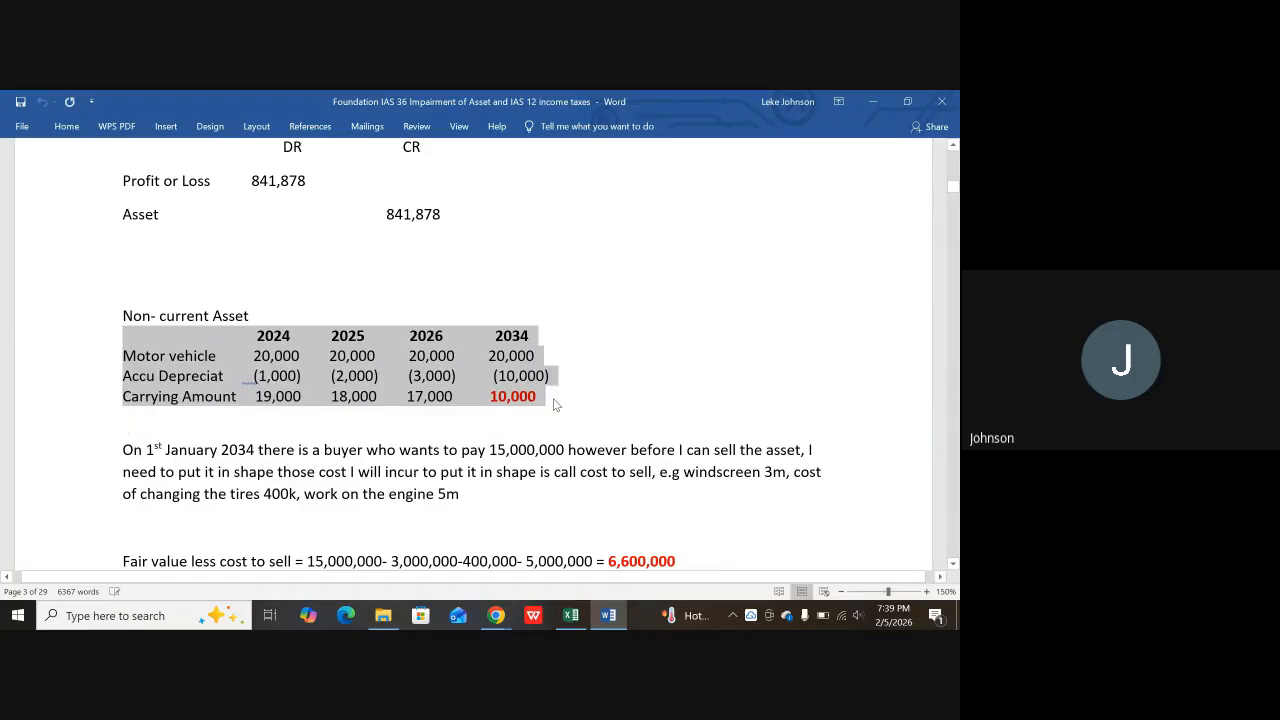
scroll(526, 520, "down", 2)
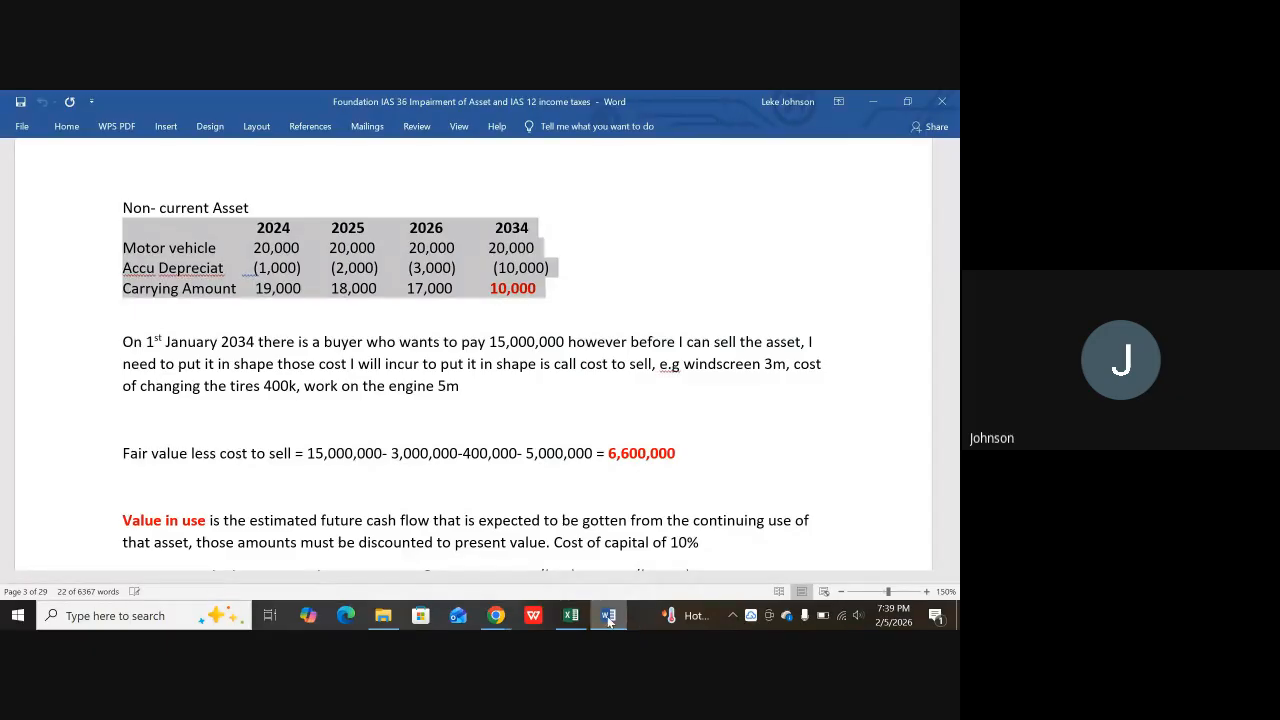
left_click(571, 615)
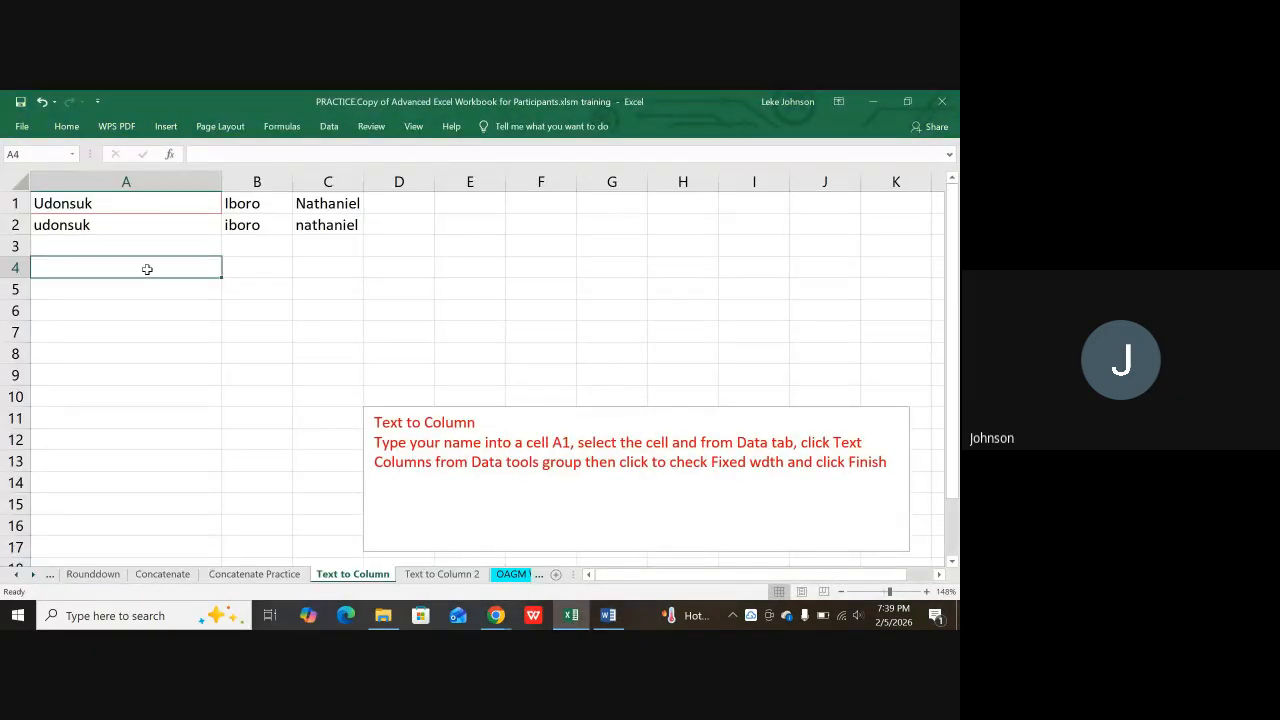
Step: Paste the depreciation table at A4 and check what landed in A4, B5 and D4
key("ctrl+v")
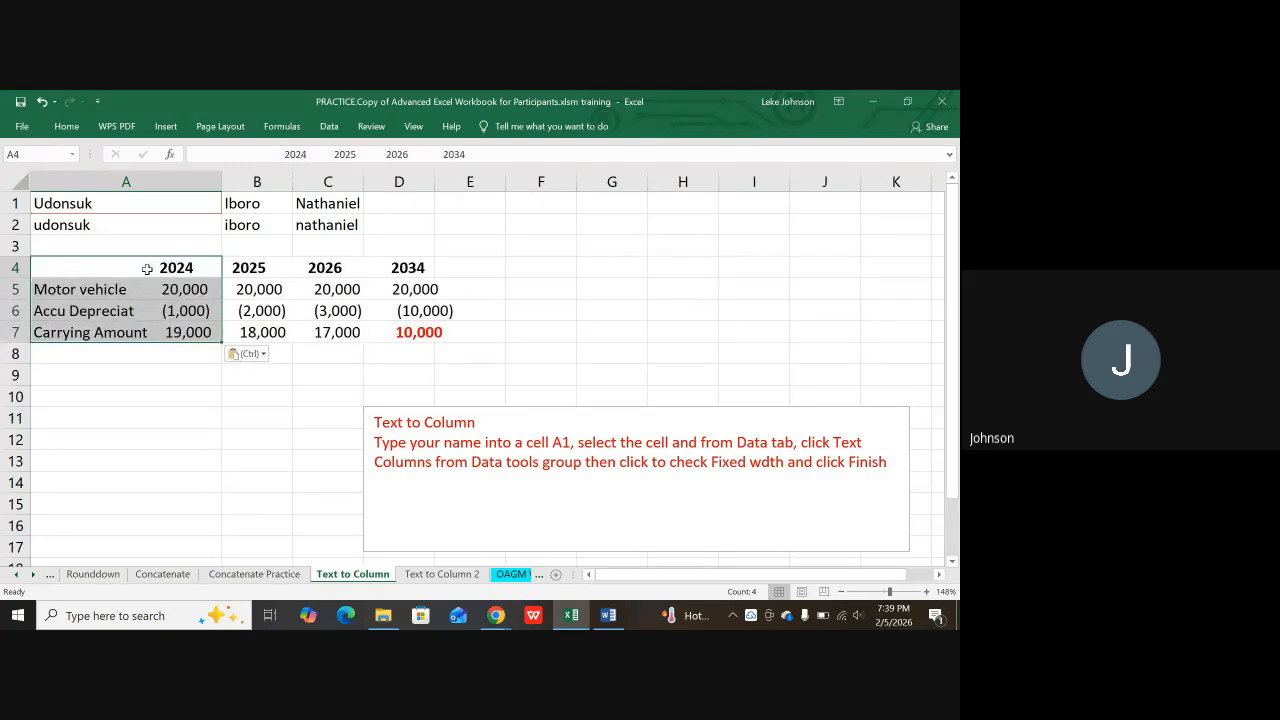
left_click(132, 415)
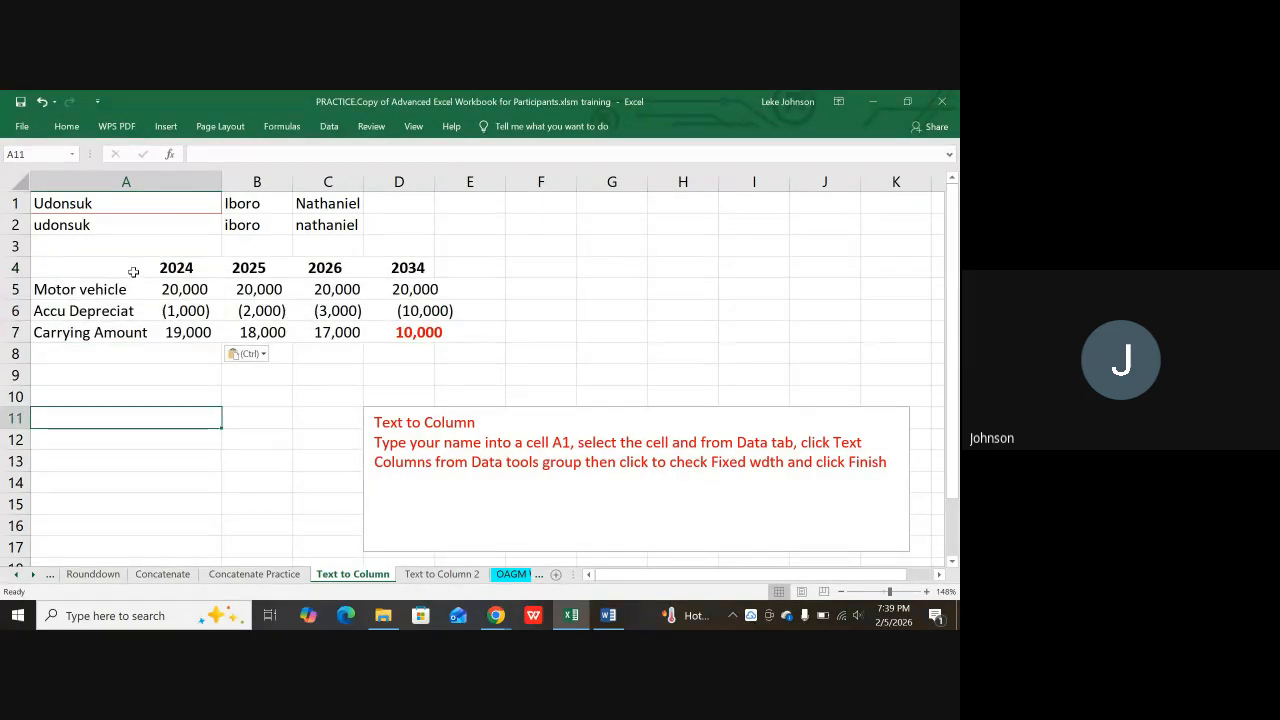
left_click(178, 262)
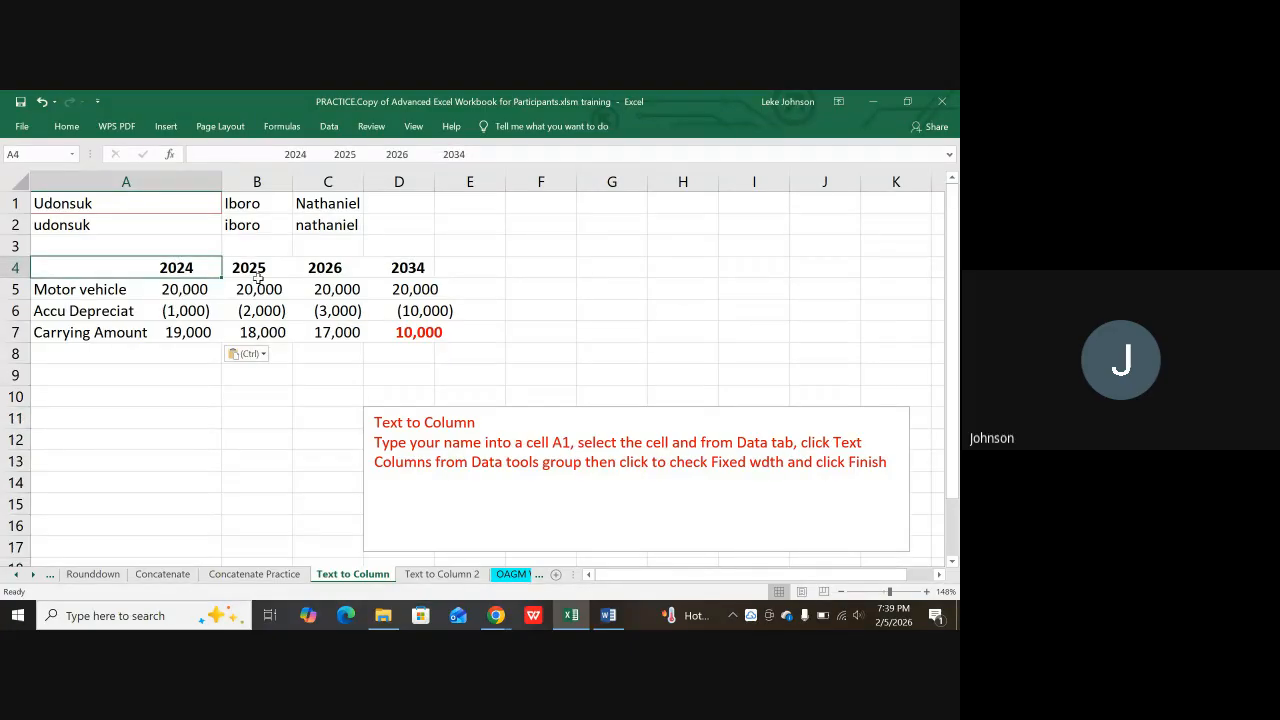
left_click(256, 284)
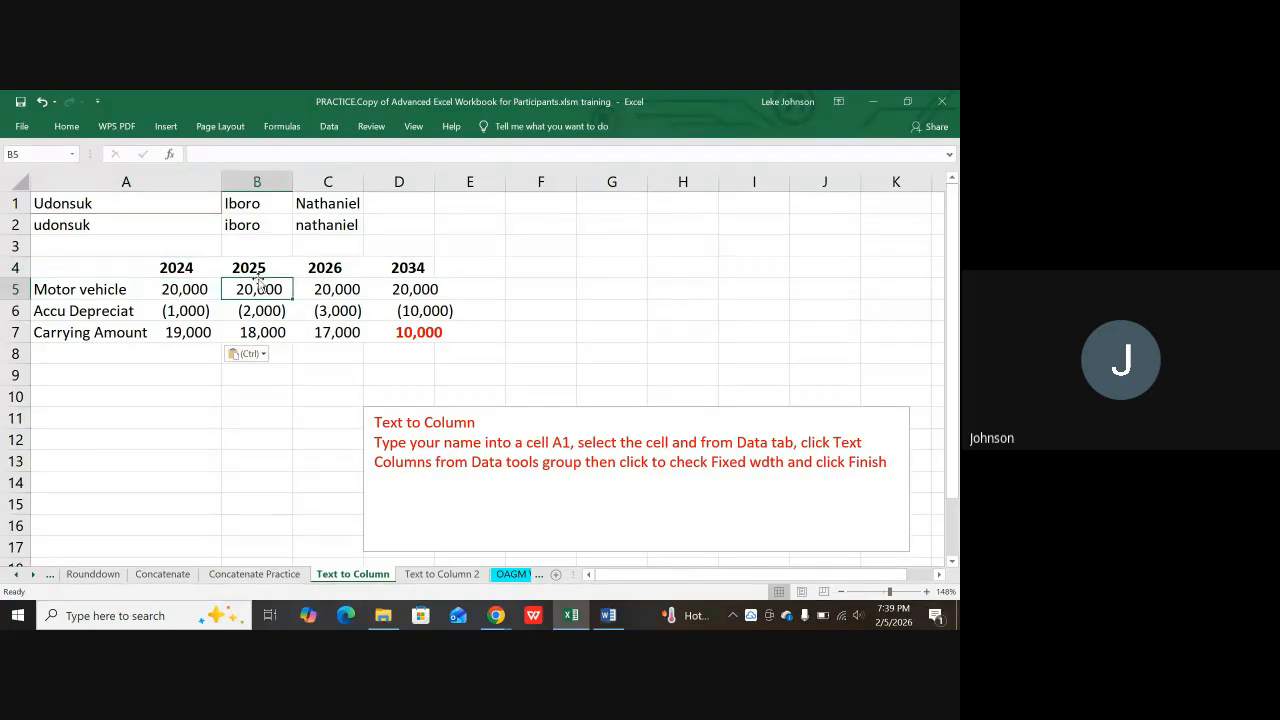
left_click(422, 268)
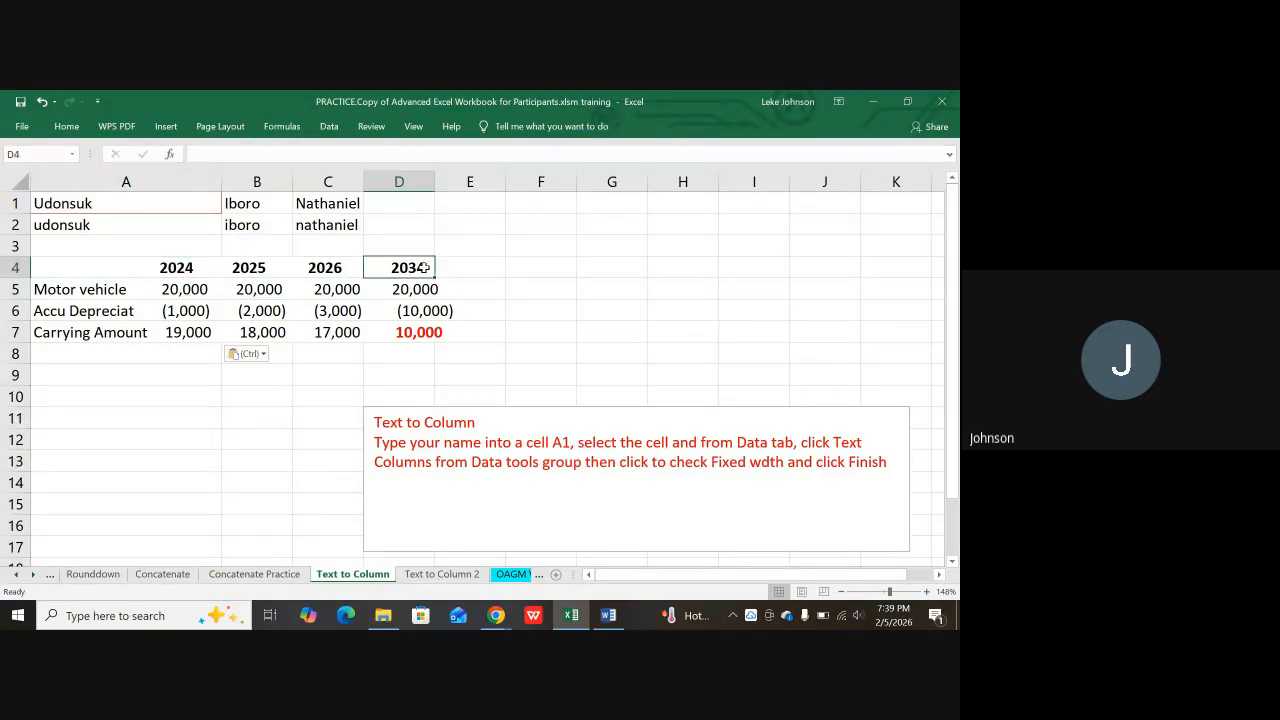
left_click(118, 268)
left_click_drag(113, 272, 122, 332)
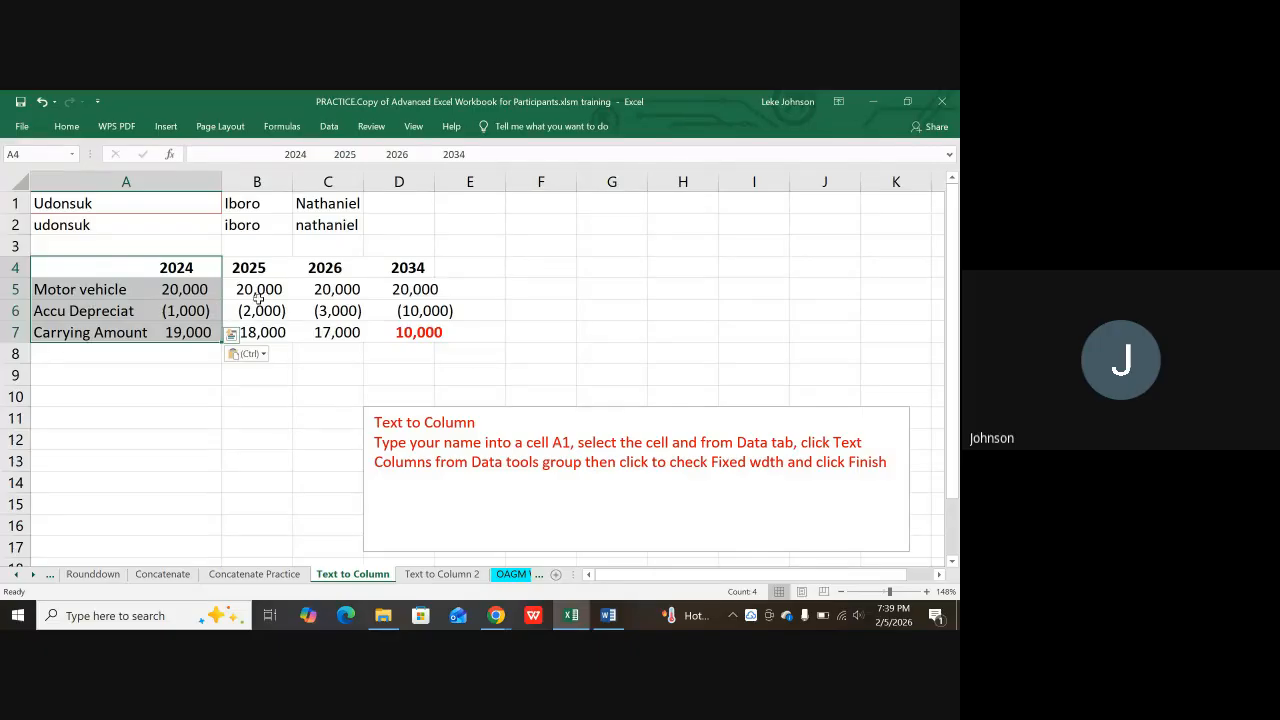
Step: Review the values in columns B–D and rows A5–A6, then reselect the years row A4
left_click(263, 290)
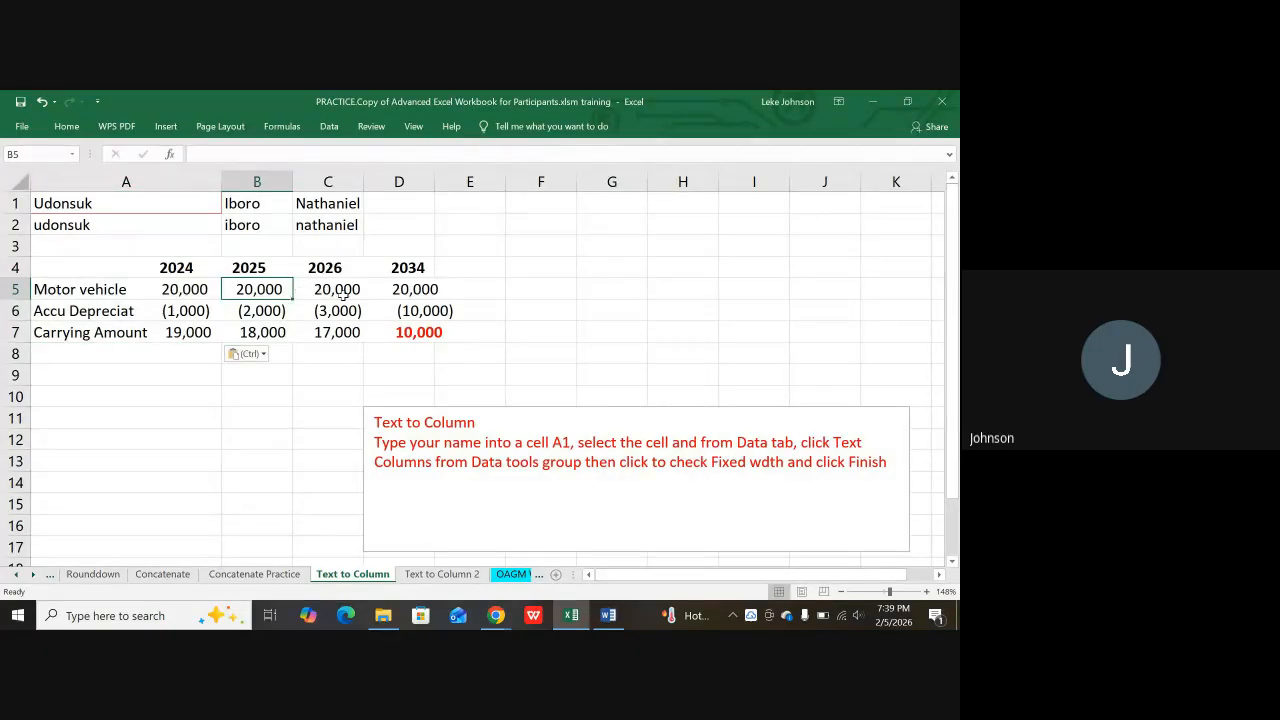
left_click(342, 290)
left_click(332, 312)
left_click(328, 331)
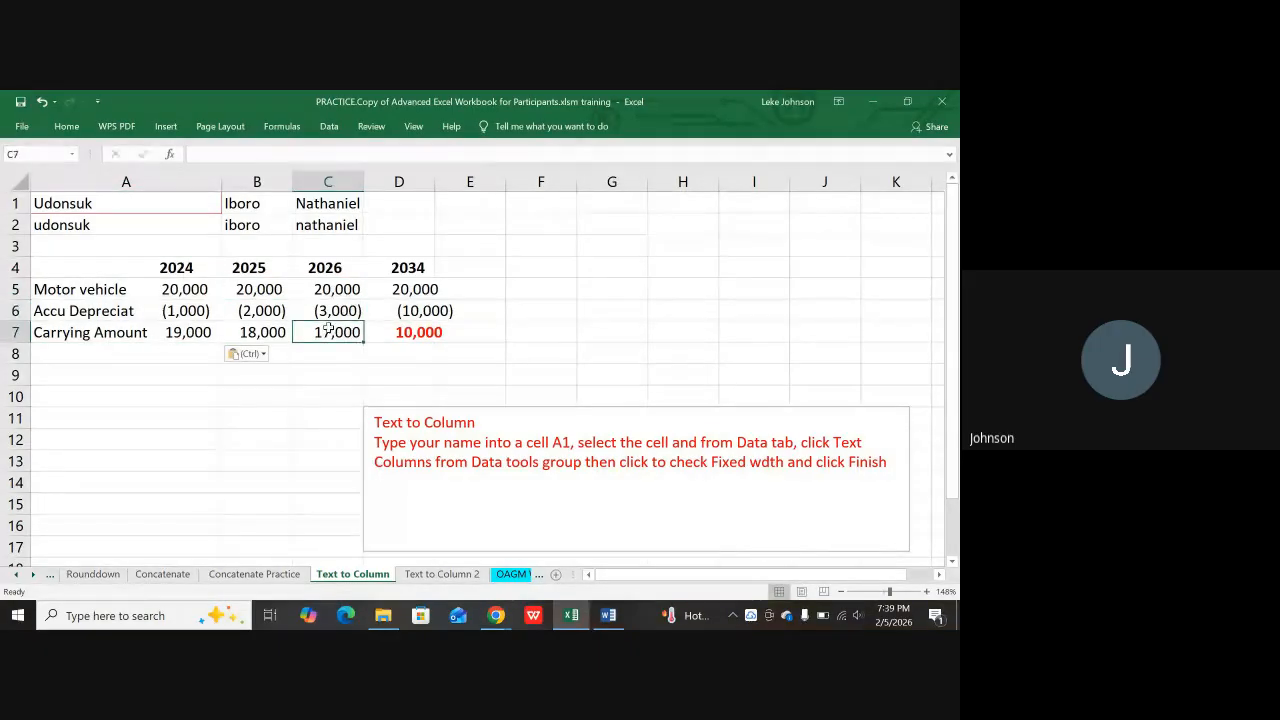
left_click(418, 290)
left_click(420, 311)
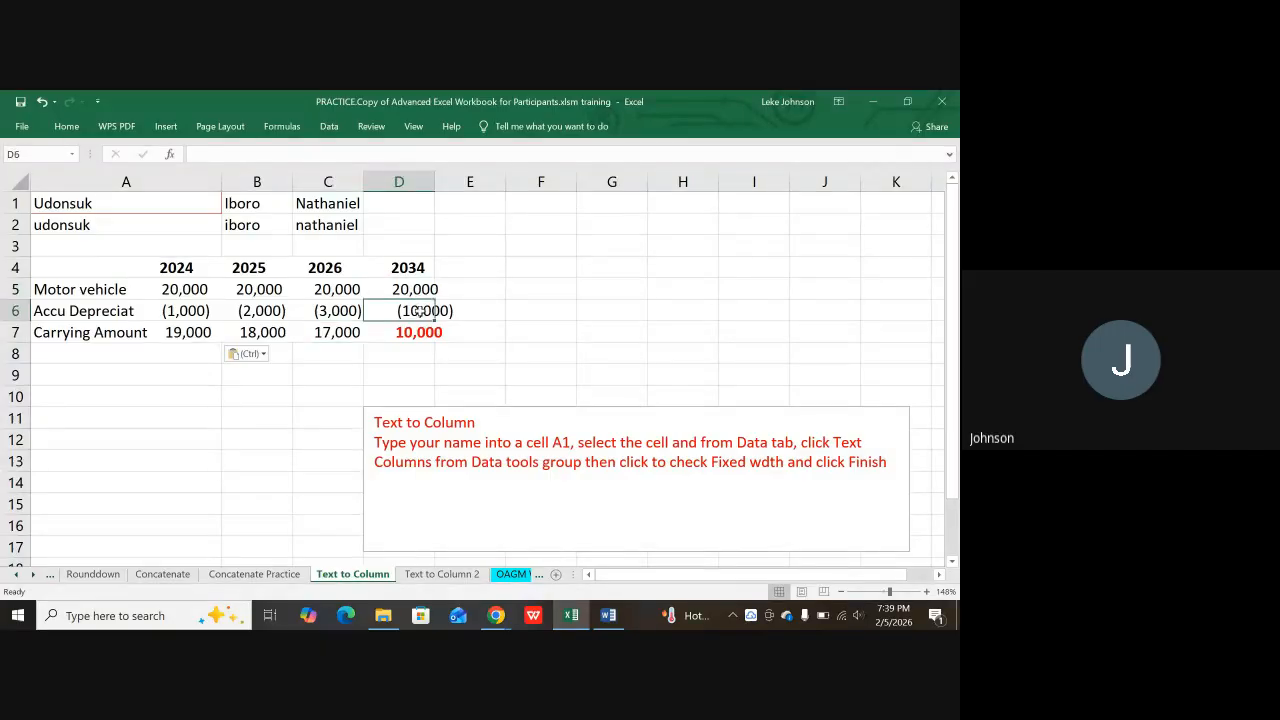
left_click(418, 332)
left_click(92, 285)
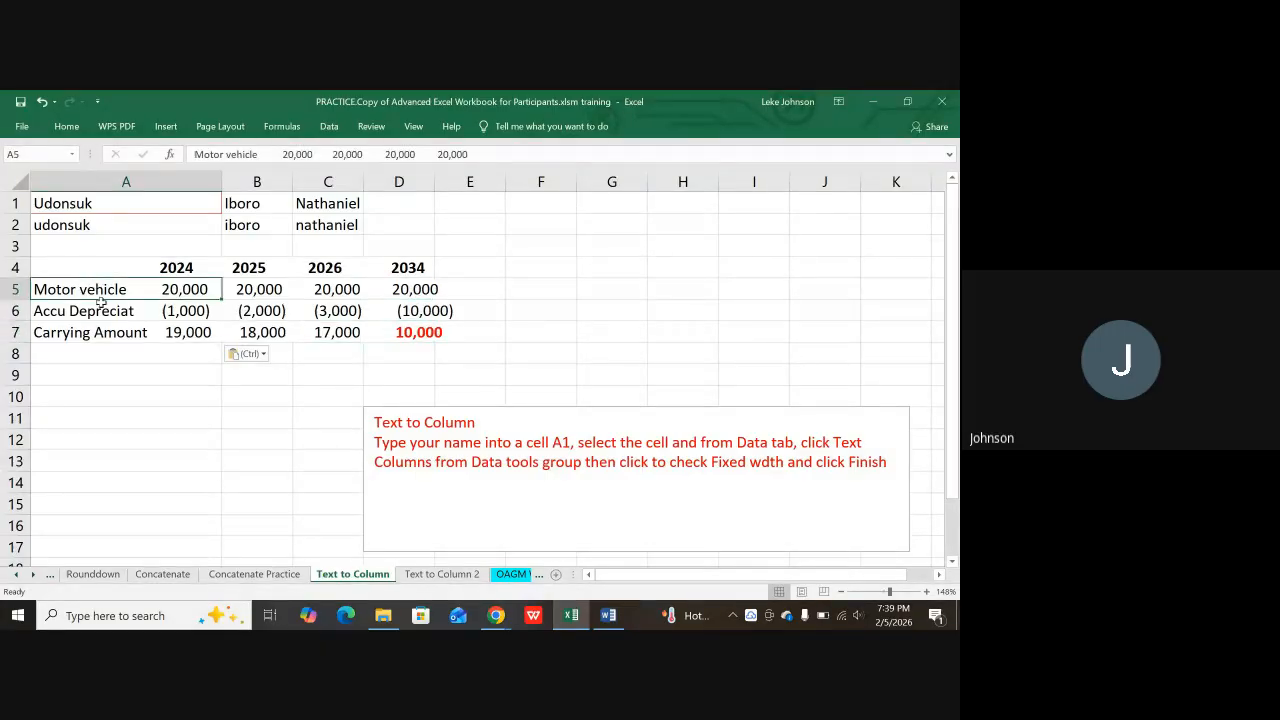
left_click(102, 318)
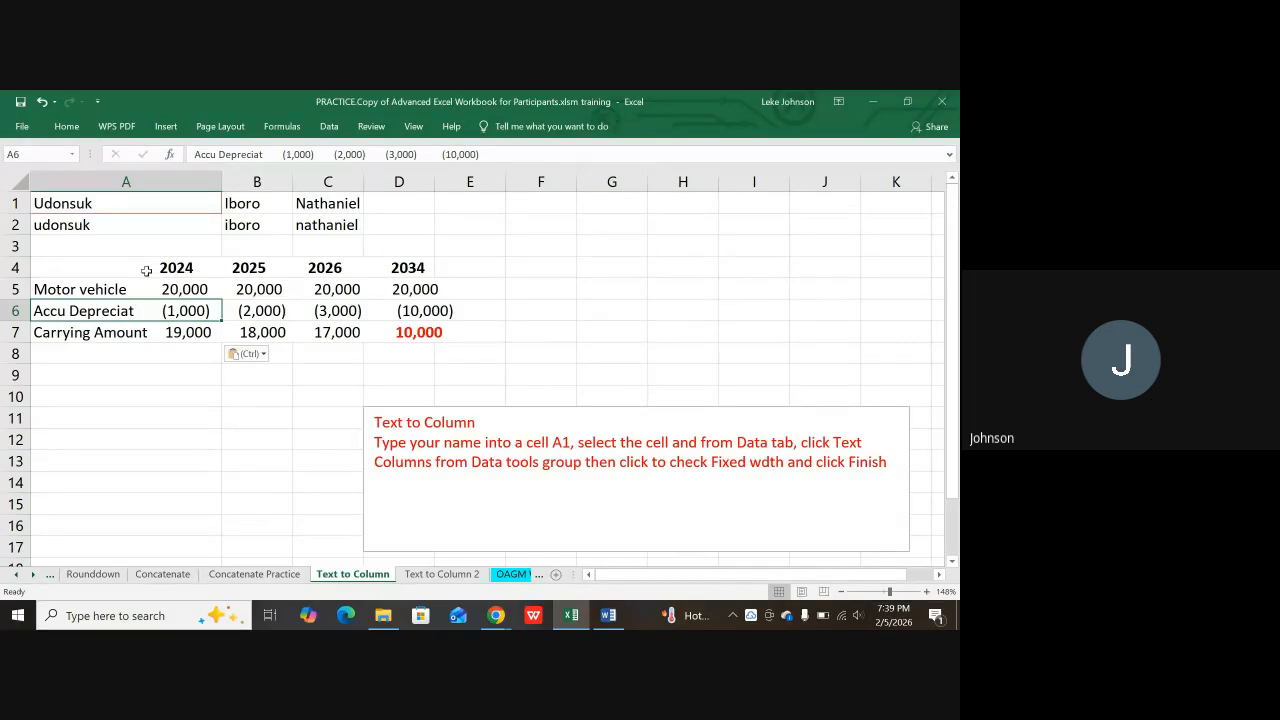
left_click(140, 271)
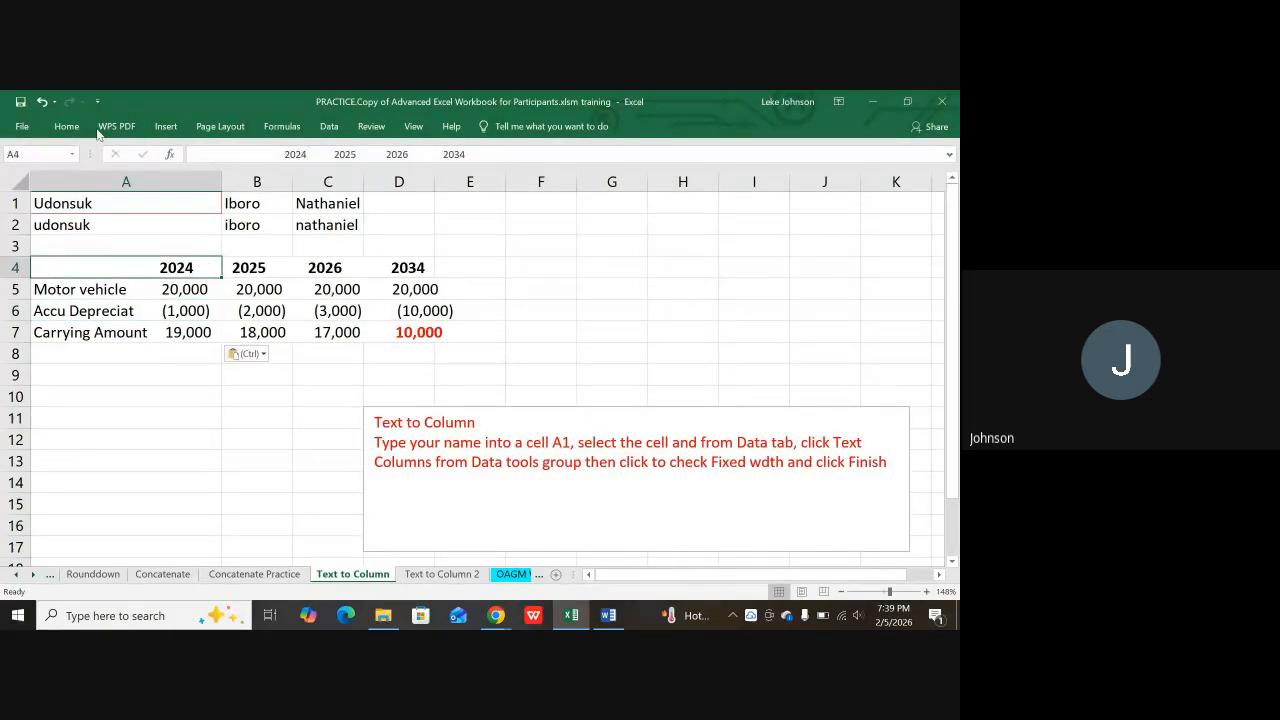
left_click(329, 127)
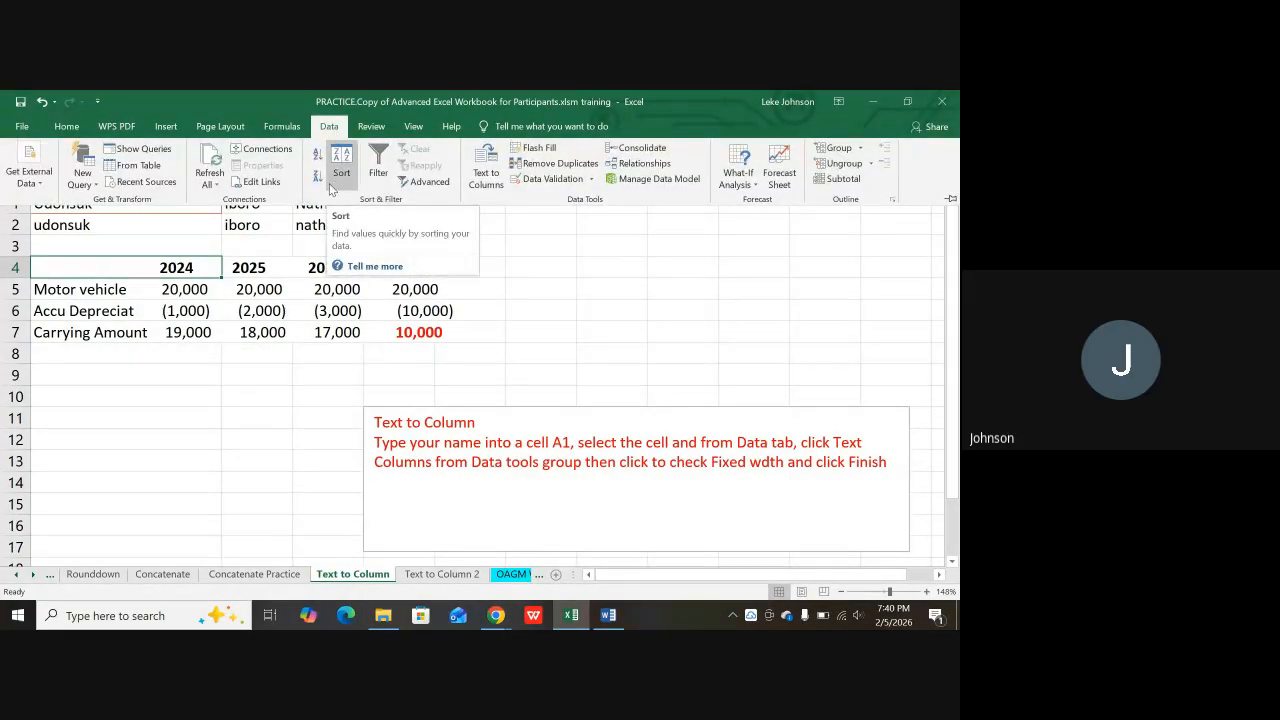
Step: Split the A4 years row by fixed width into 2024, 2025, 2026 and 2034 across A4–D4
left_click(487, 178)
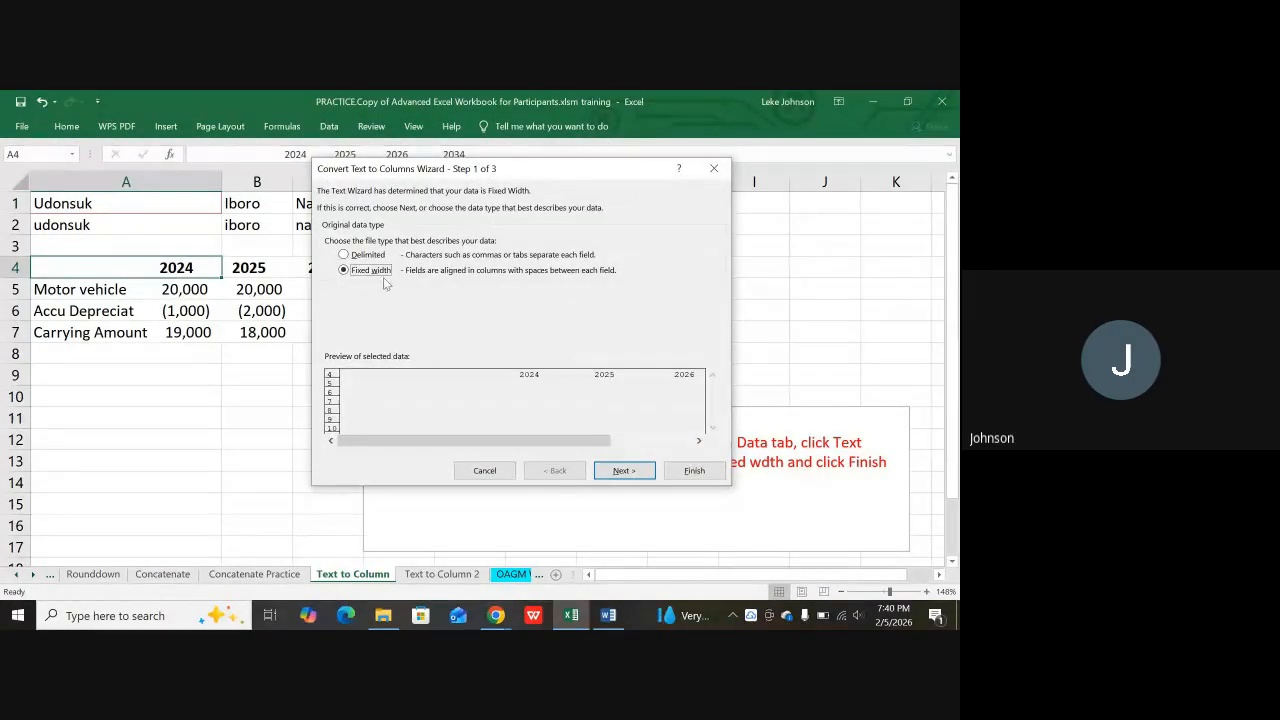
left_click(625, 471)
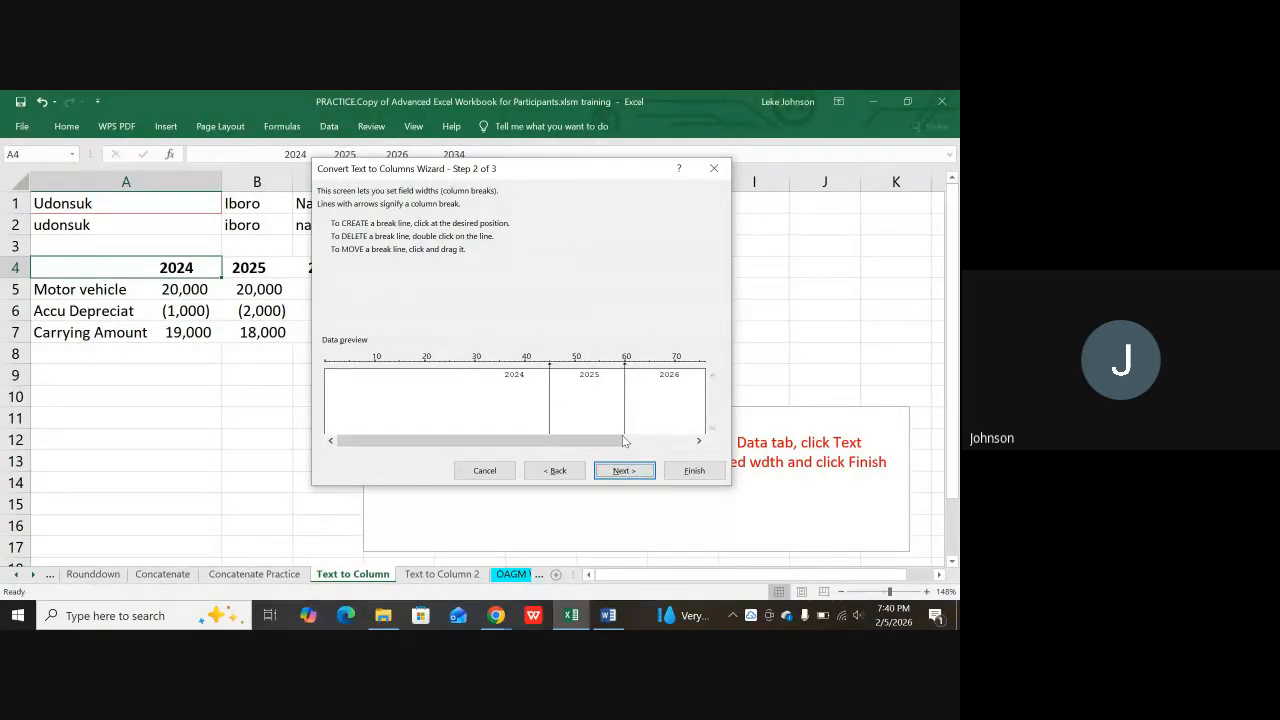
left_click(624, 471)
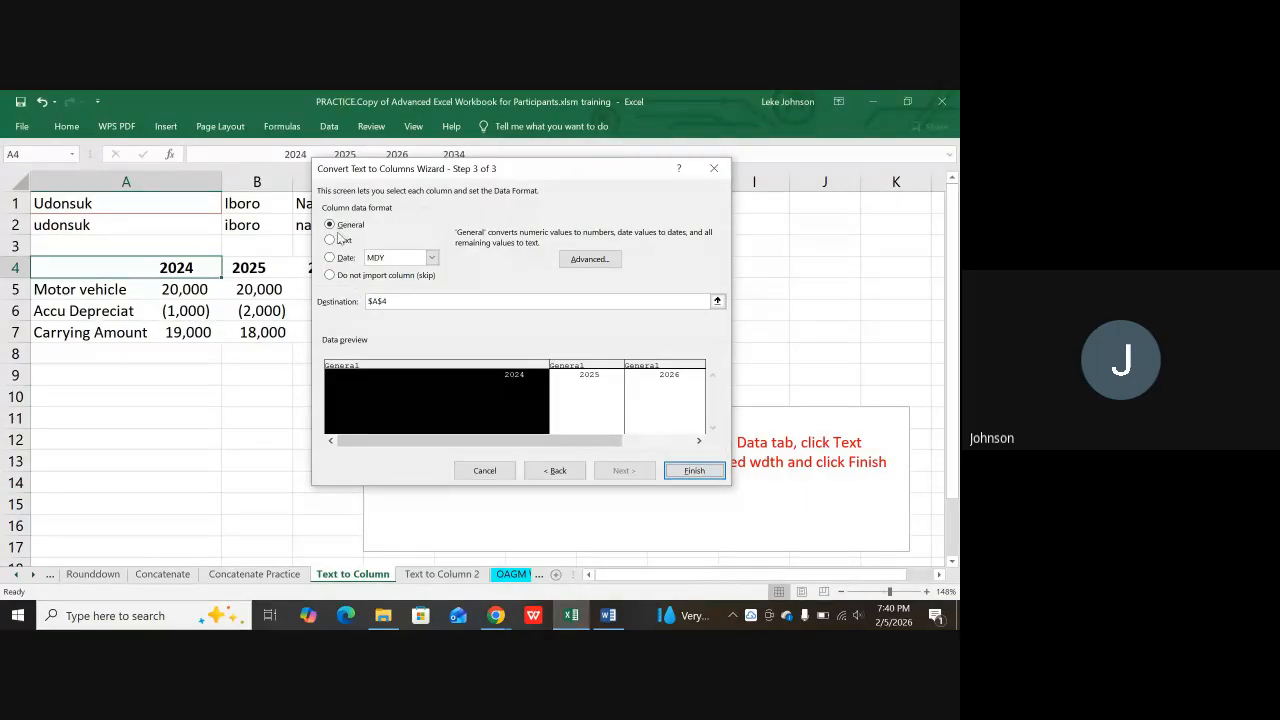
left_click(575, 388)
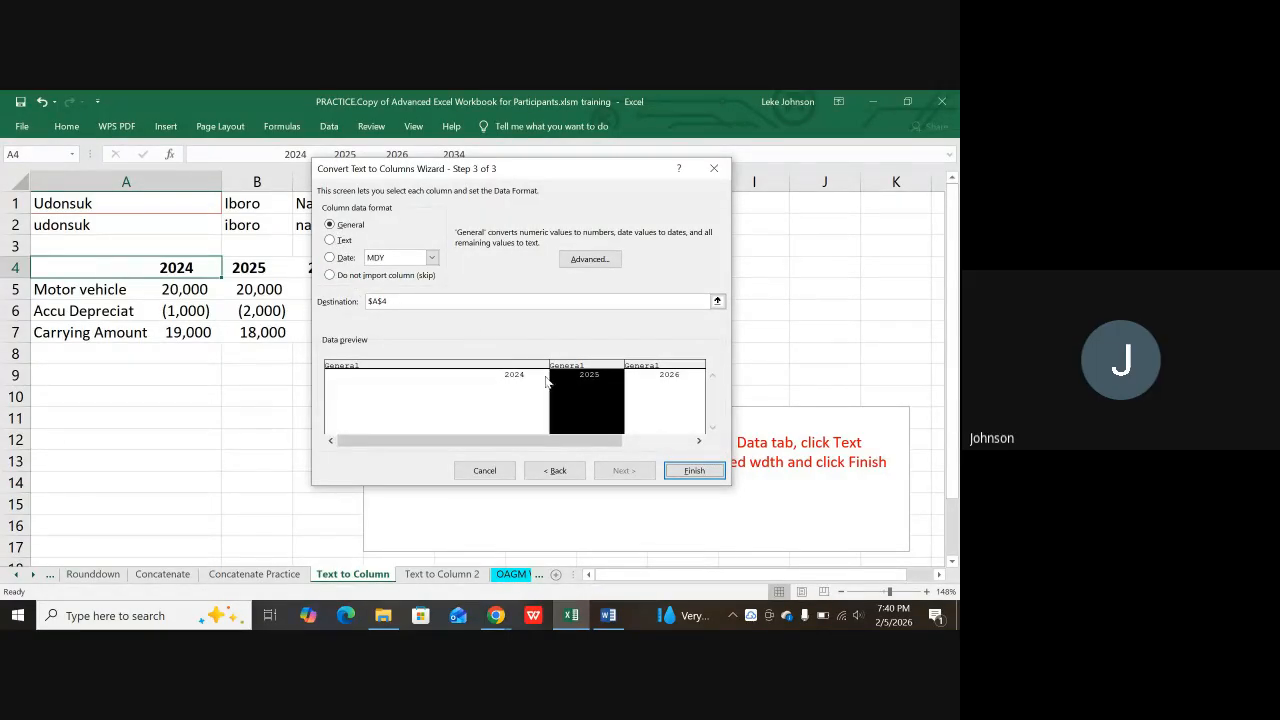
left_click(660, 410)
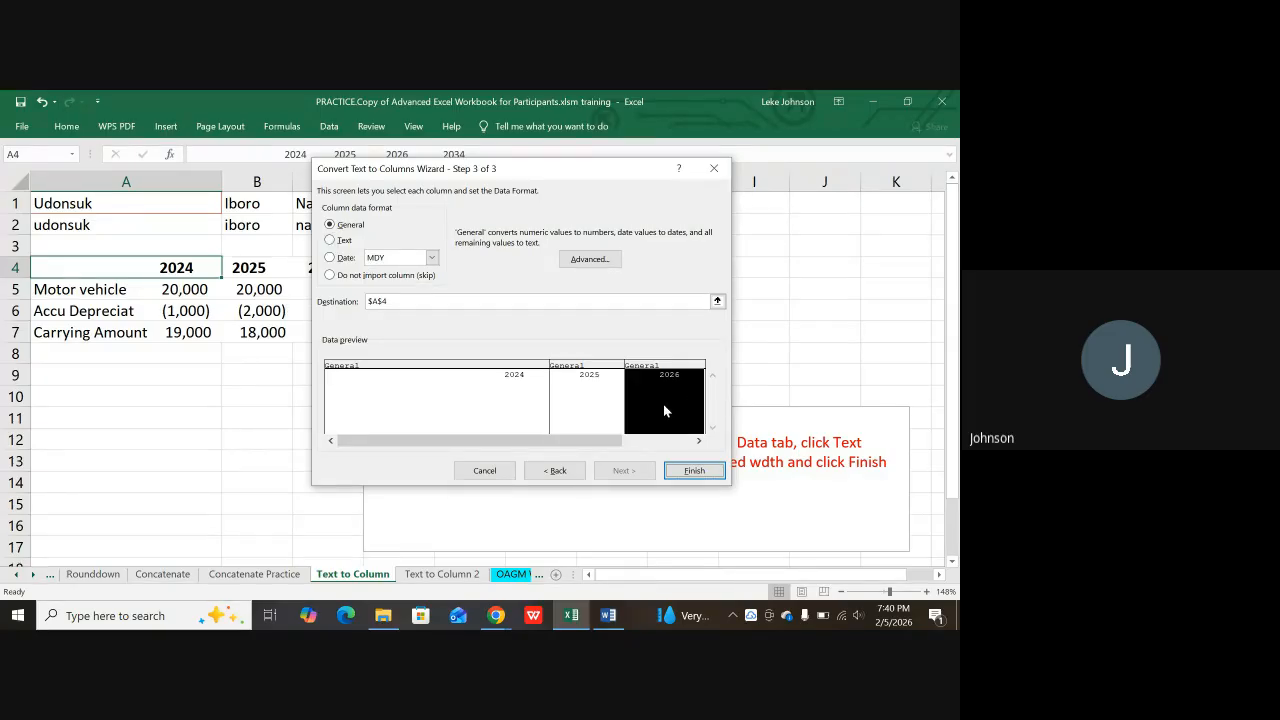
left_click(693, 471)
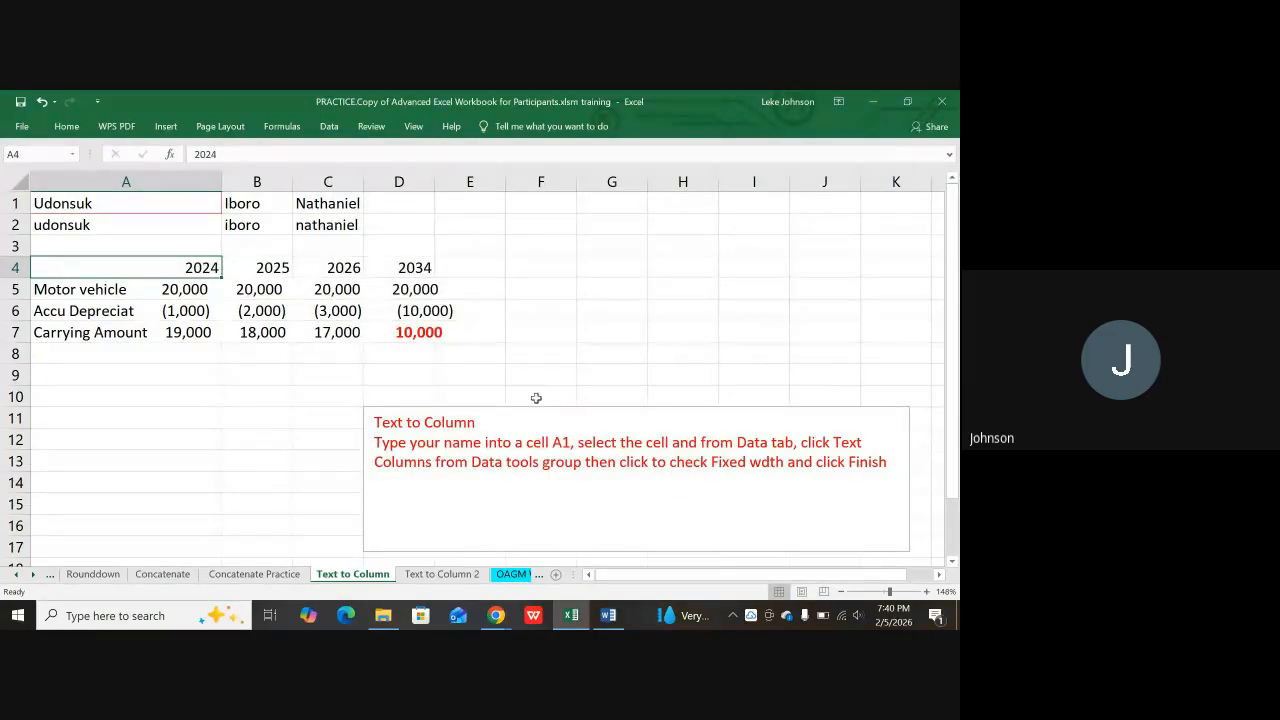
left_click(276, 270)
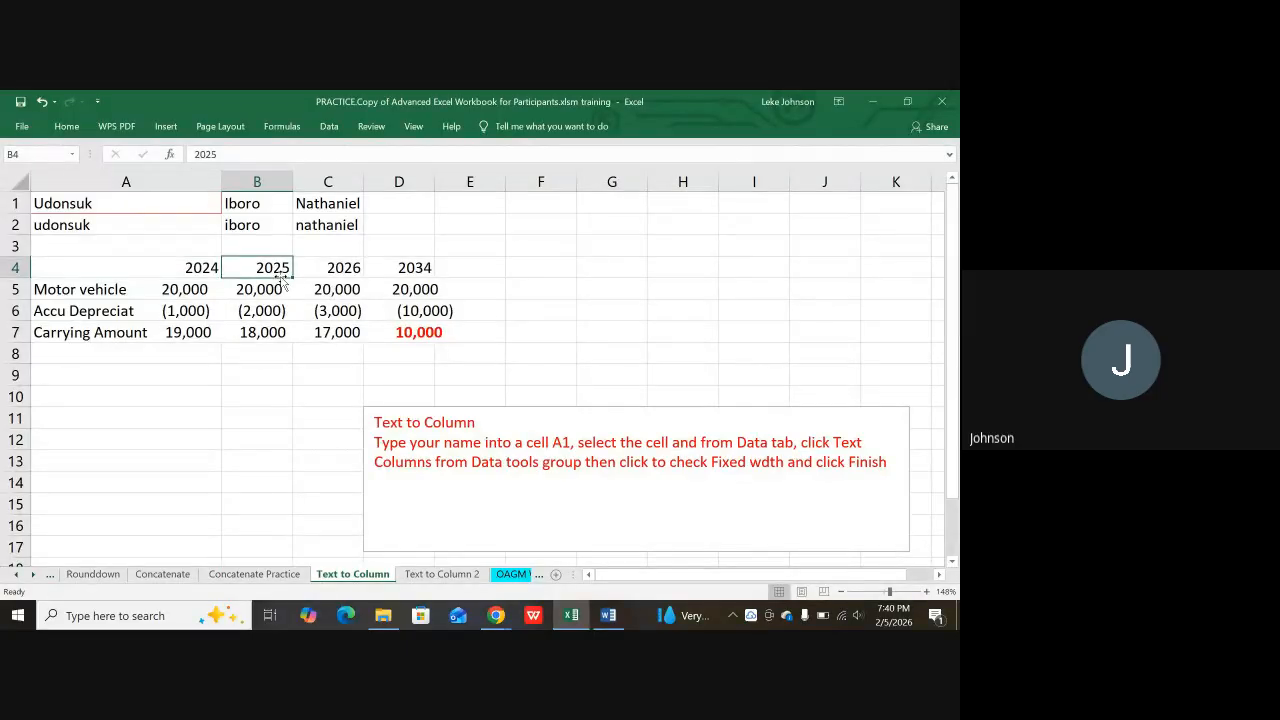
left_click(313, 269)
left_click(395, 268)
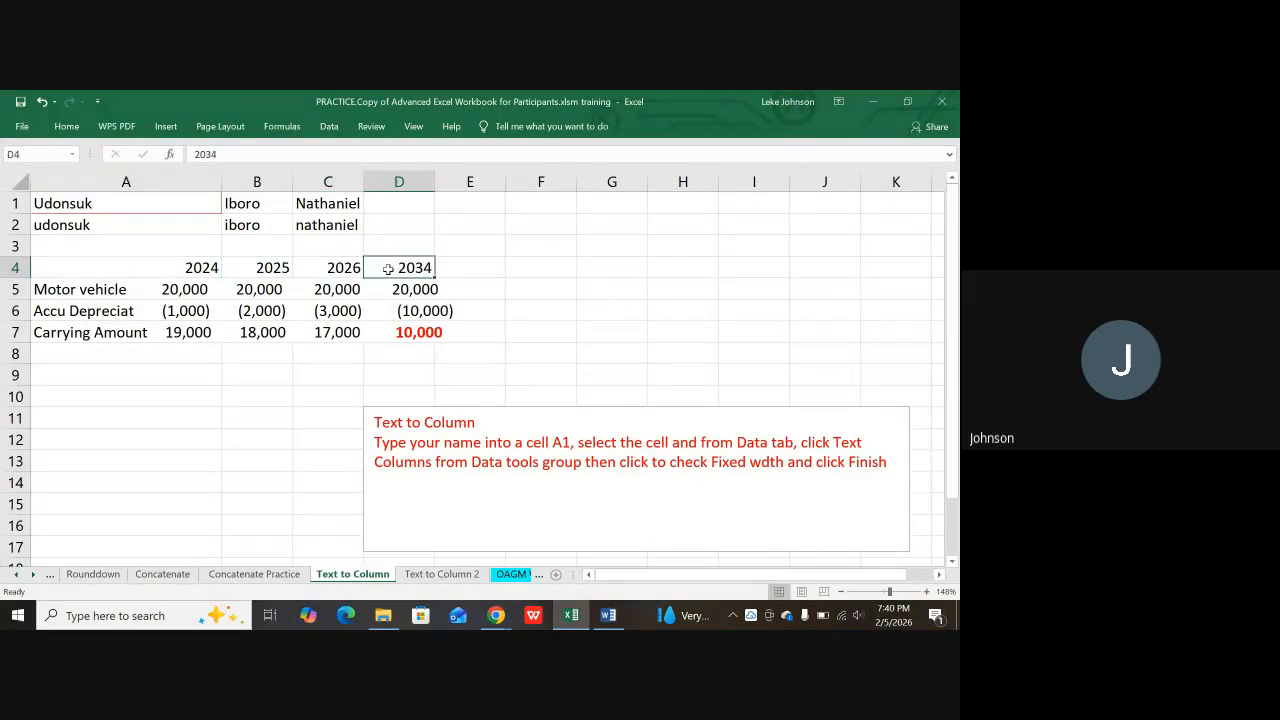
left_click(338, 268)
left_click(258, 266)
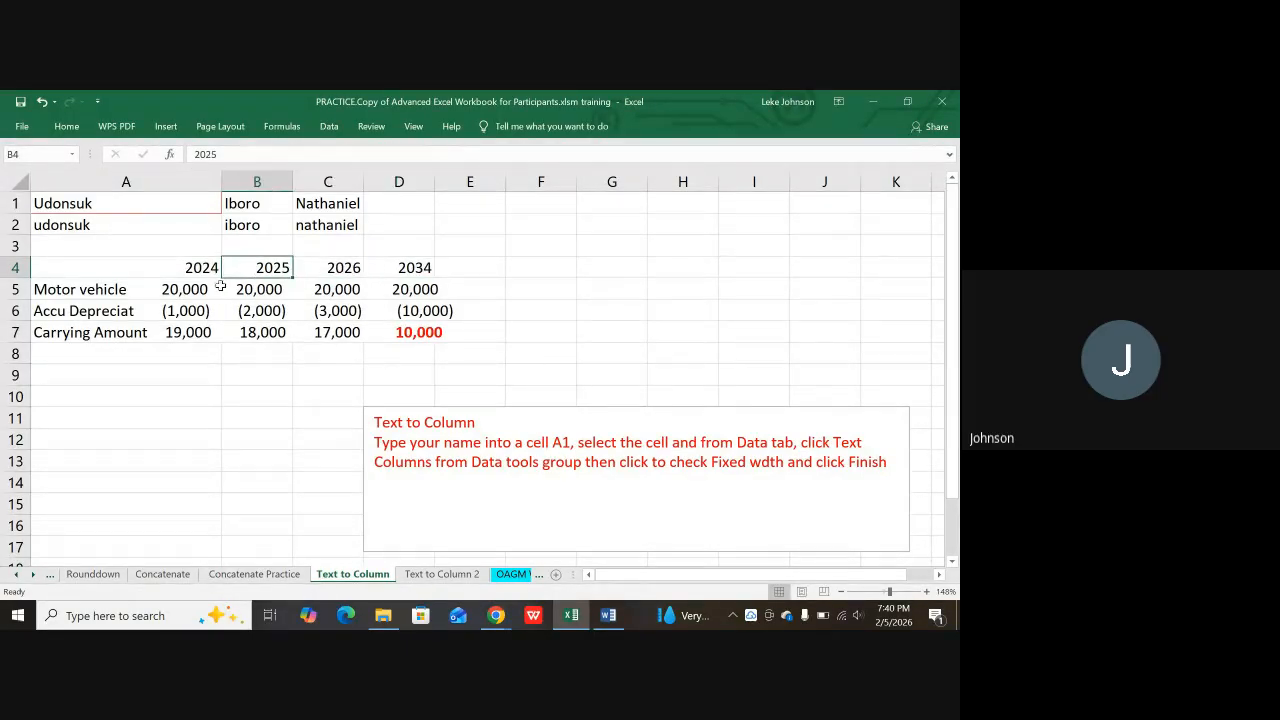
left_click(193, 268)
left_click(265, 272)
left_click(365, 271)
left_click(264, 293)
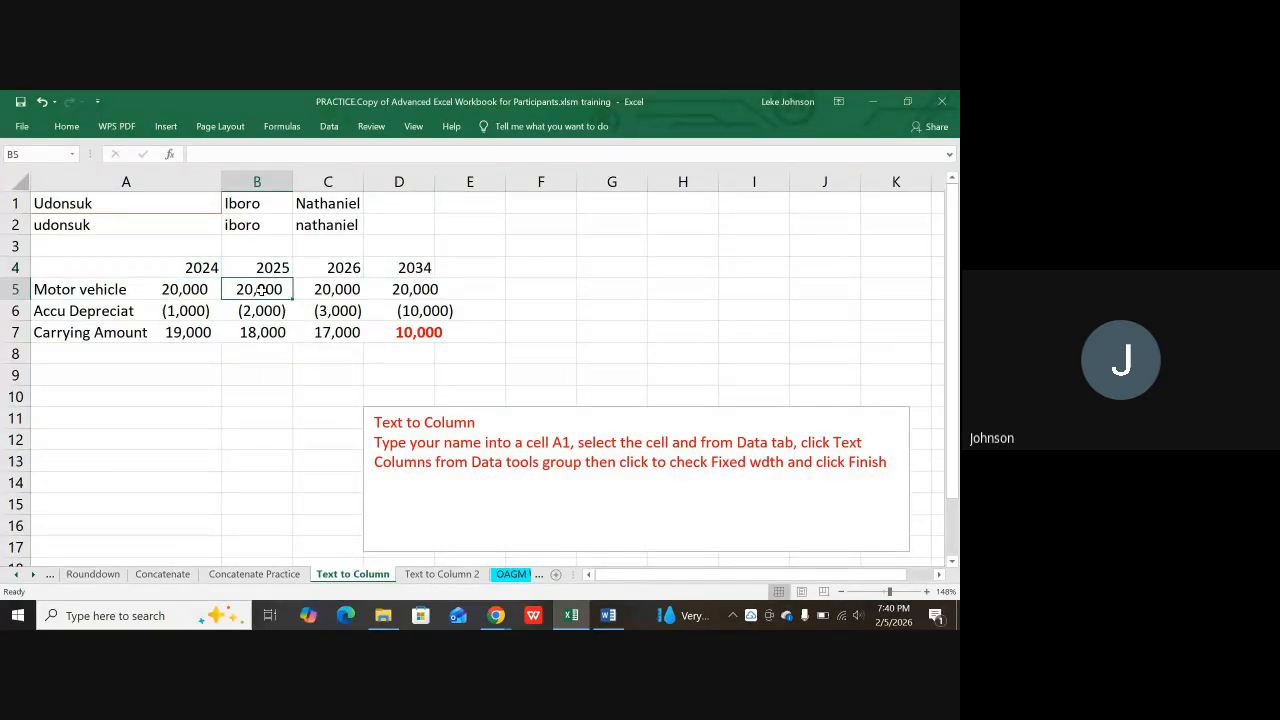
left_click(320, 286)
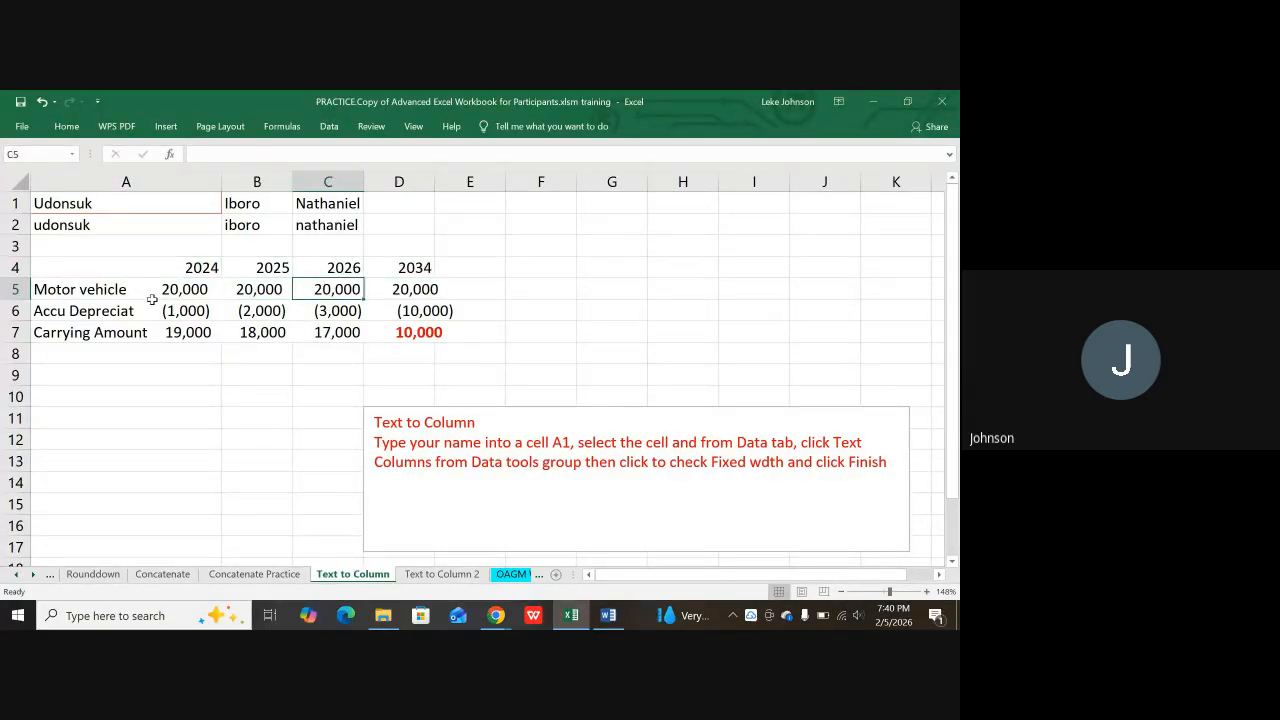
left_click(125, 289)
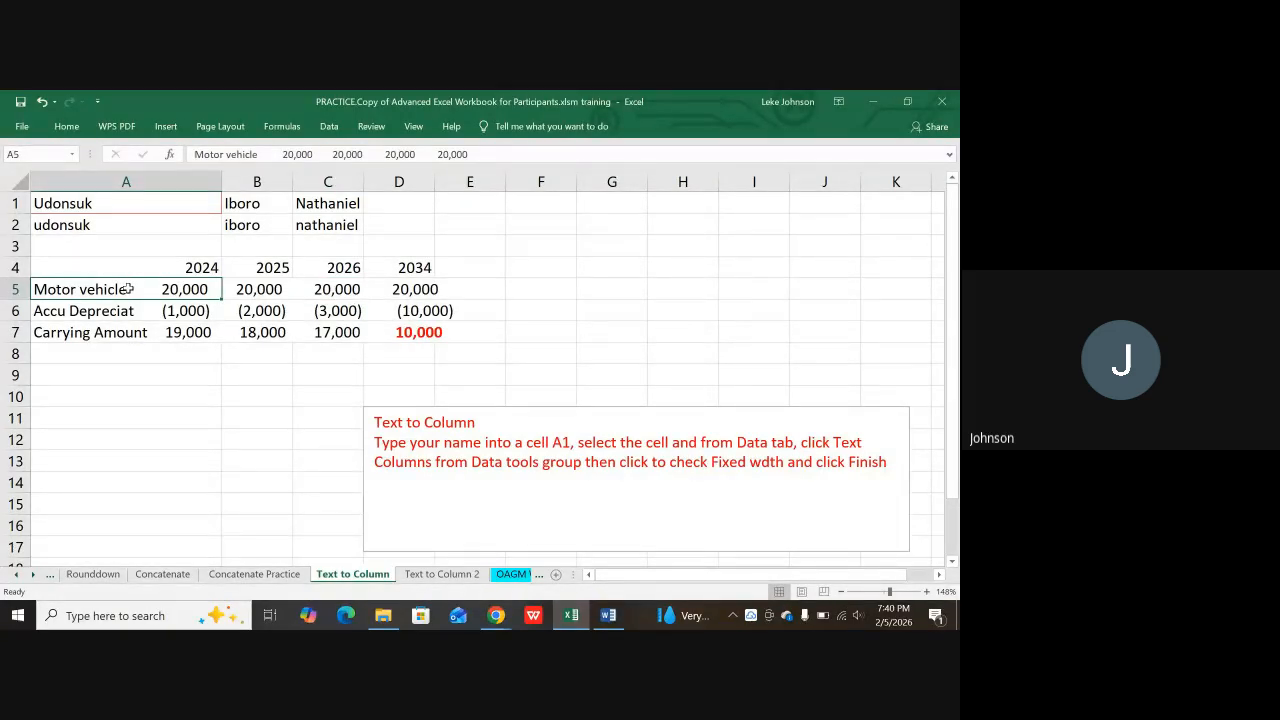
Step: Start Text to Columns on the Motor vehicle row, keeping Fixed width and the suggested breaks
left_click(329, 127)
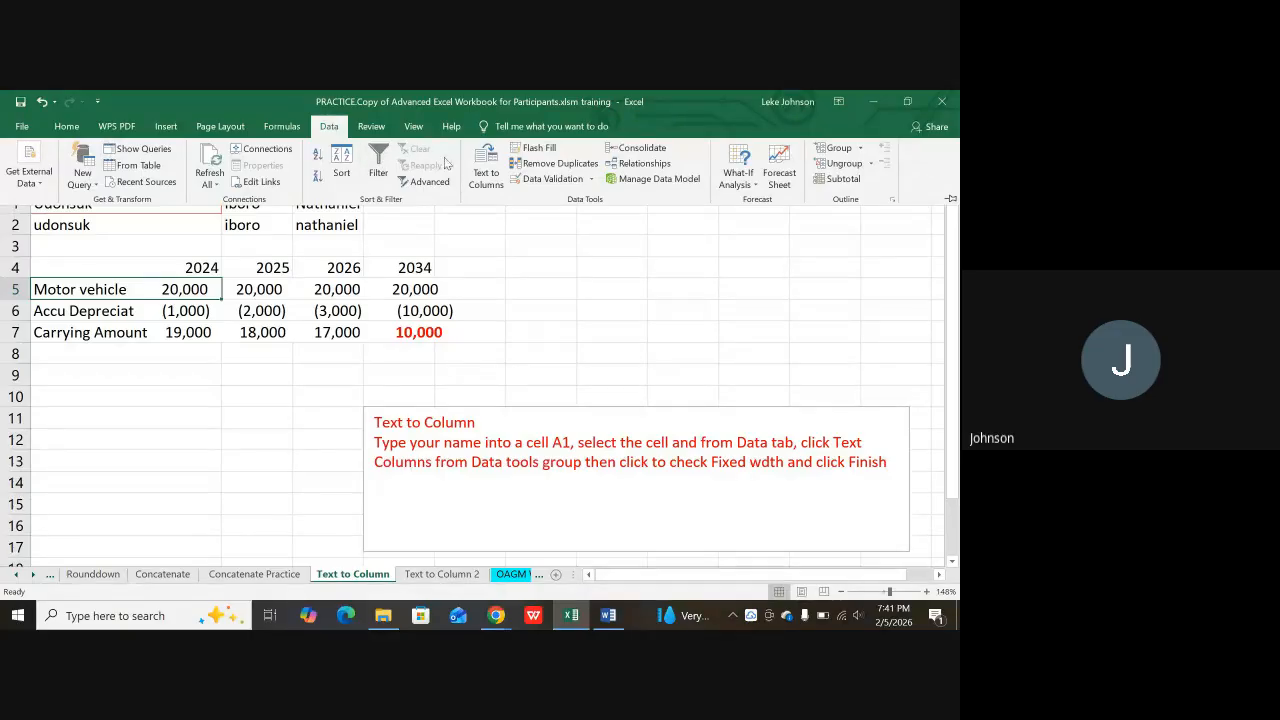
left_click(499, 183)
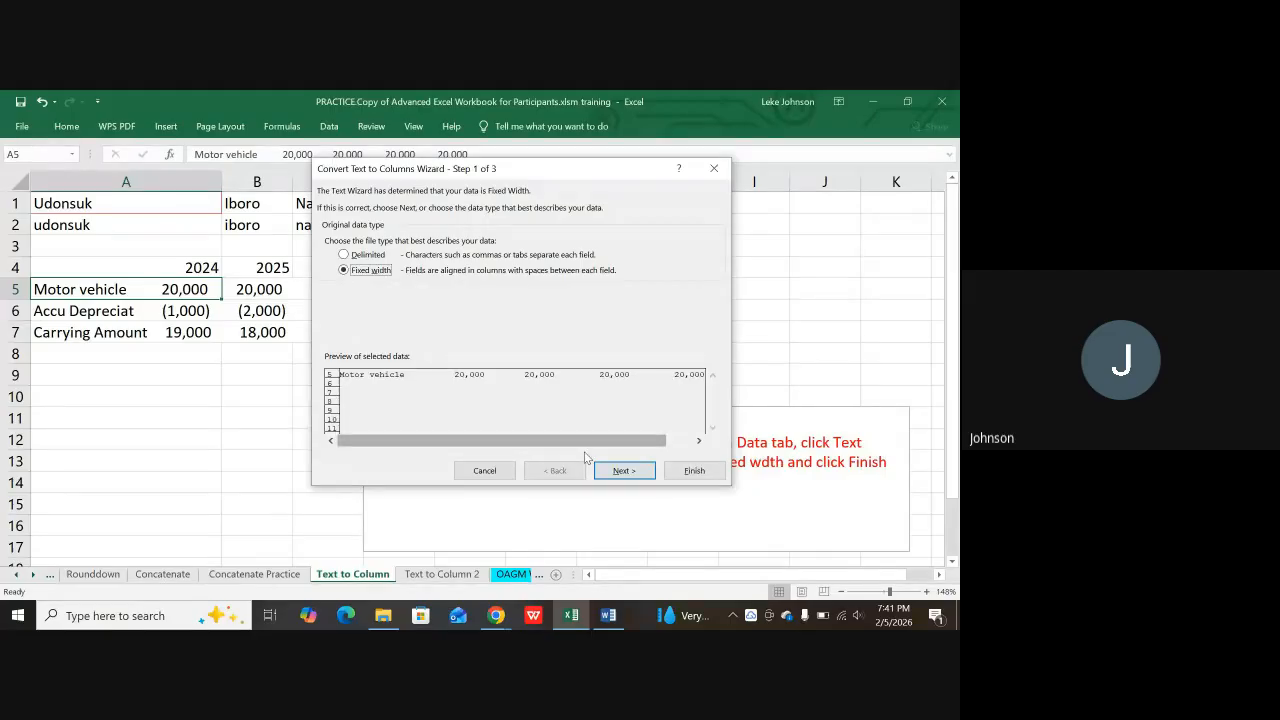
left_click(620, 471)
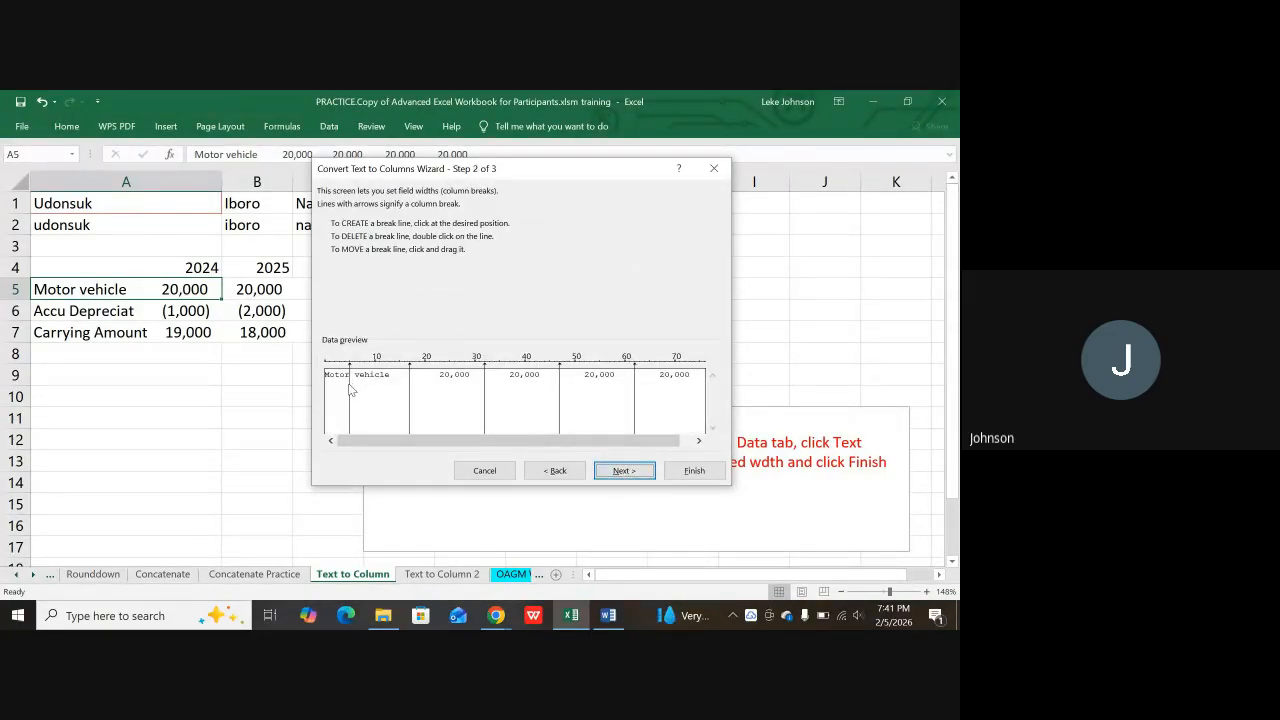
left_click(624, 471)
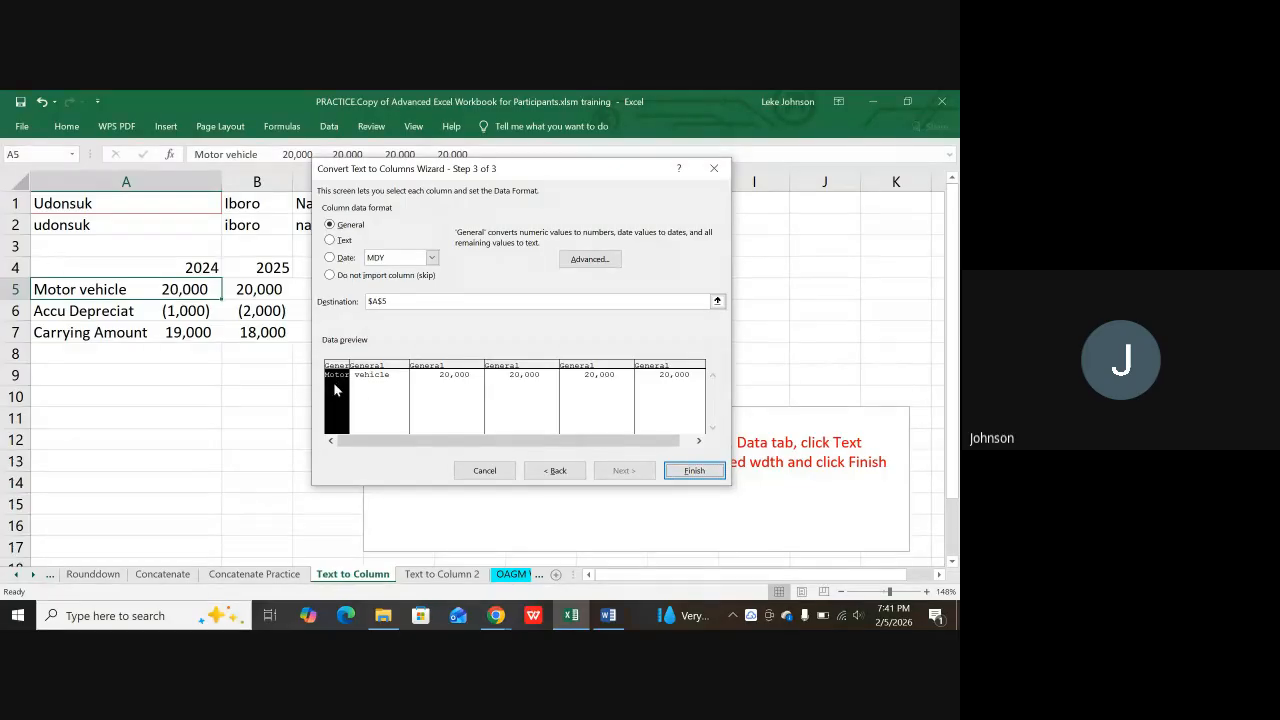
Step: Set the first column to Text, review the 20,000 columns' formats, and finish the split
left_click(331, 241)
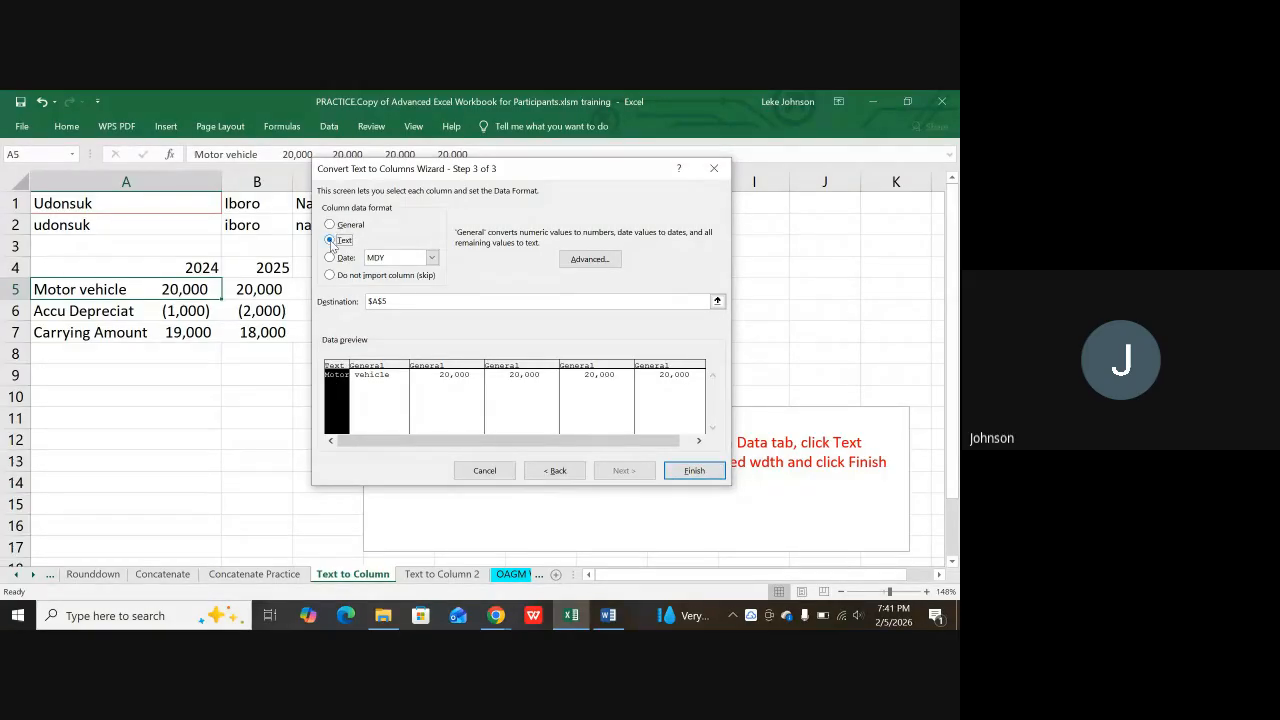
left_click(373, 378)
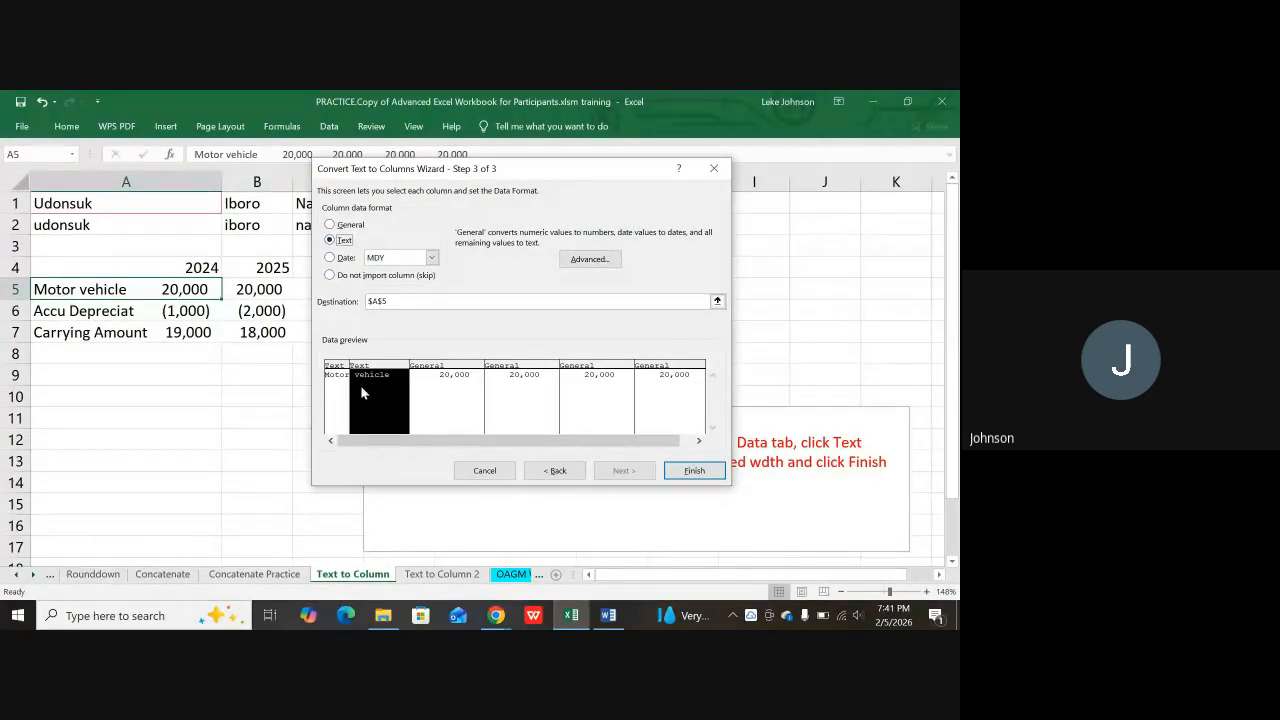
left_click(452, 399)
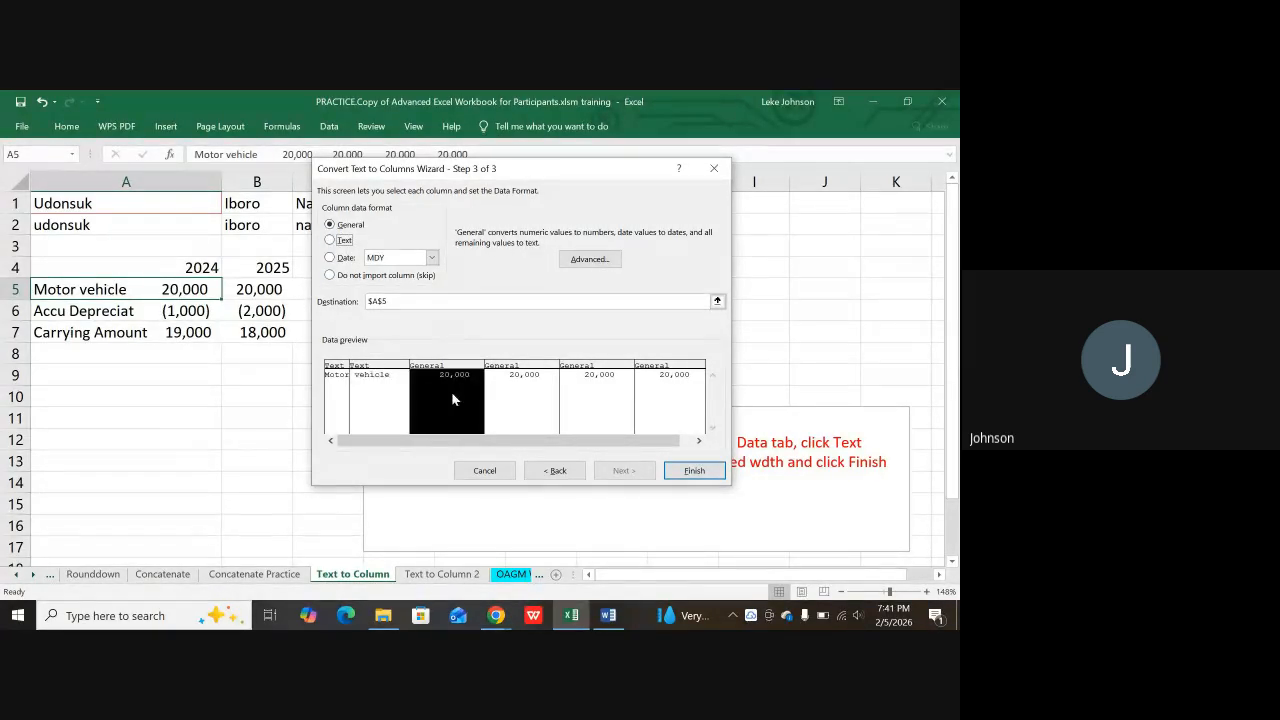
left_click(530, 398)
left_click(597, 390)
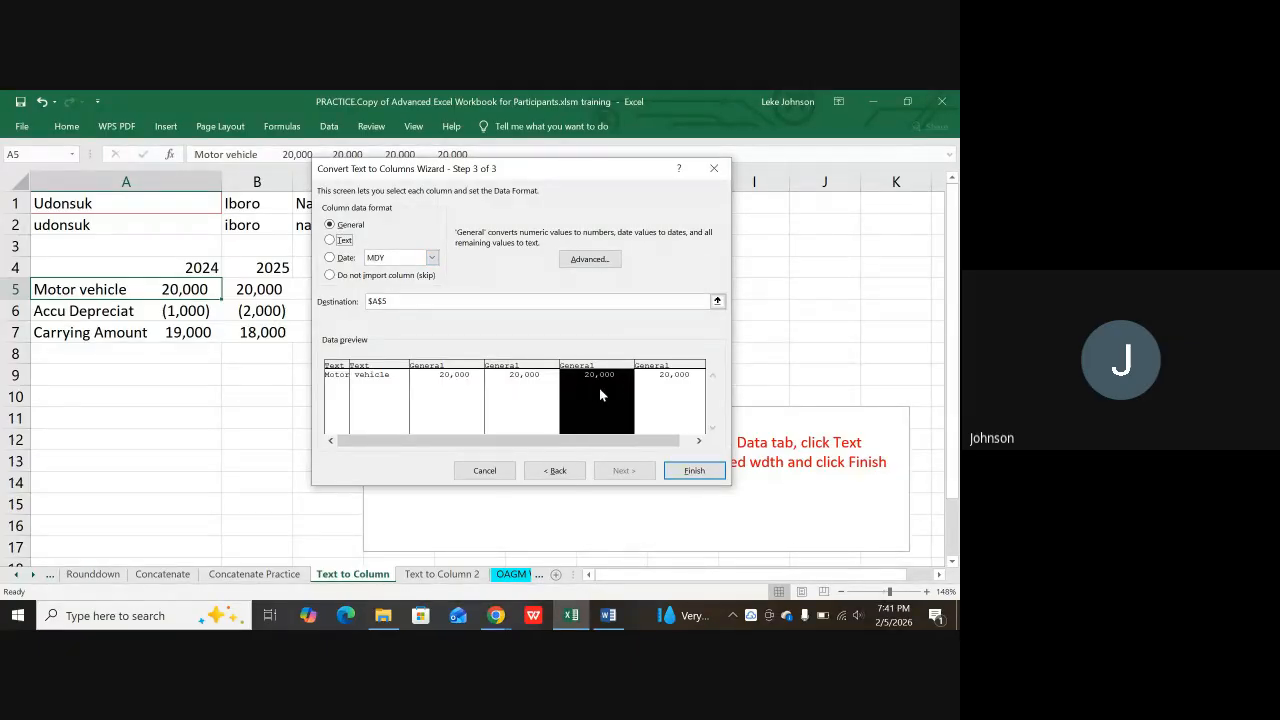
left_click(660, 392)
left_click(597, 398)
left_click(505, 393)
left_click(455, 390)
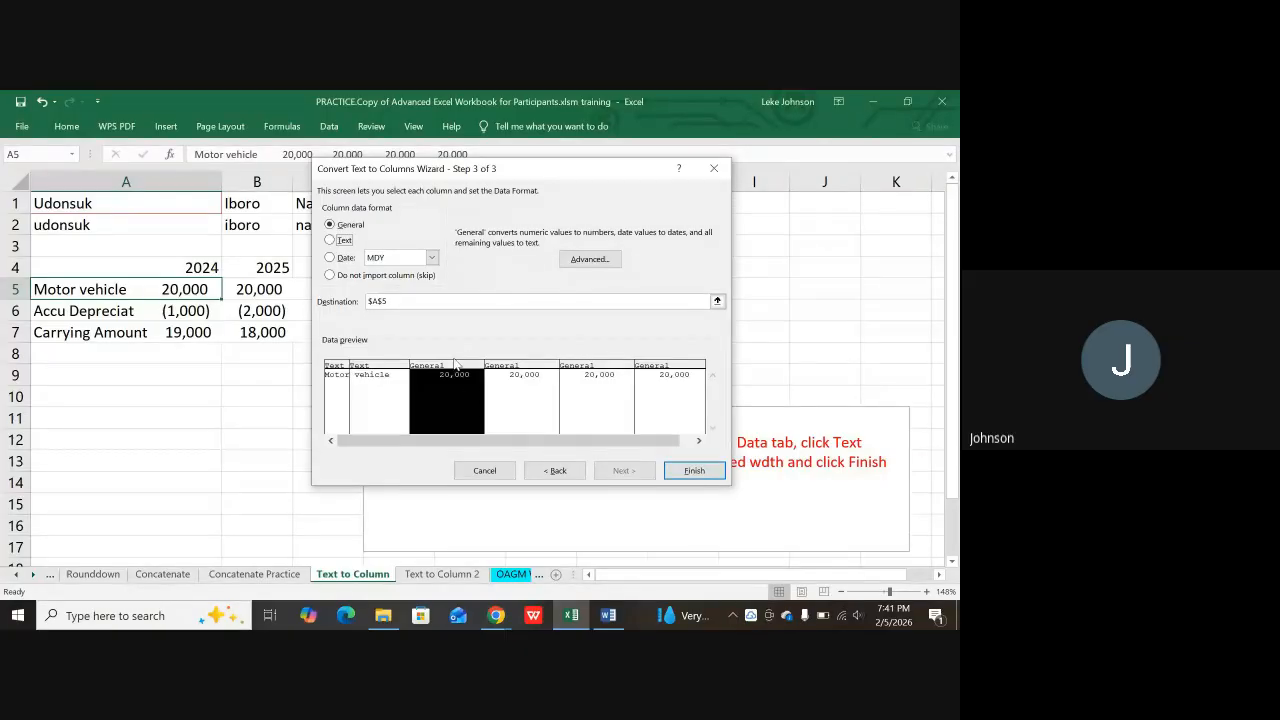
left_click(524, 403)
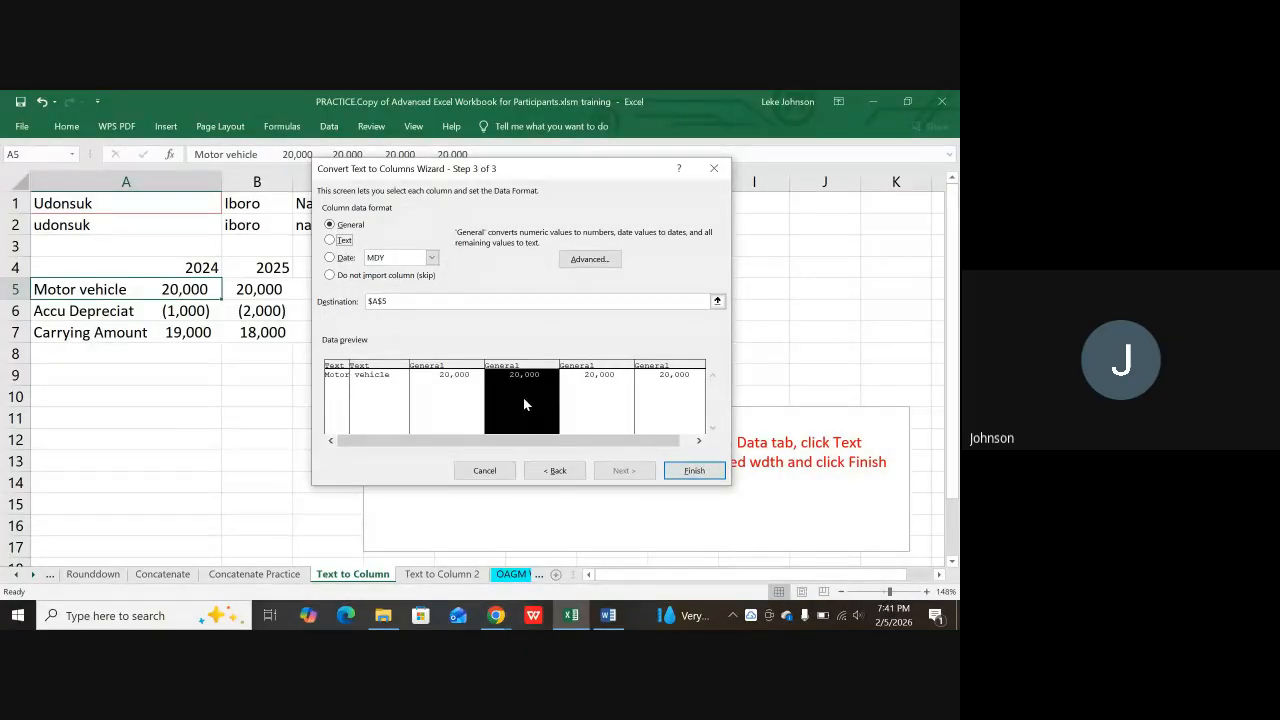
left_click(576, 395)
left_click(654, 390)
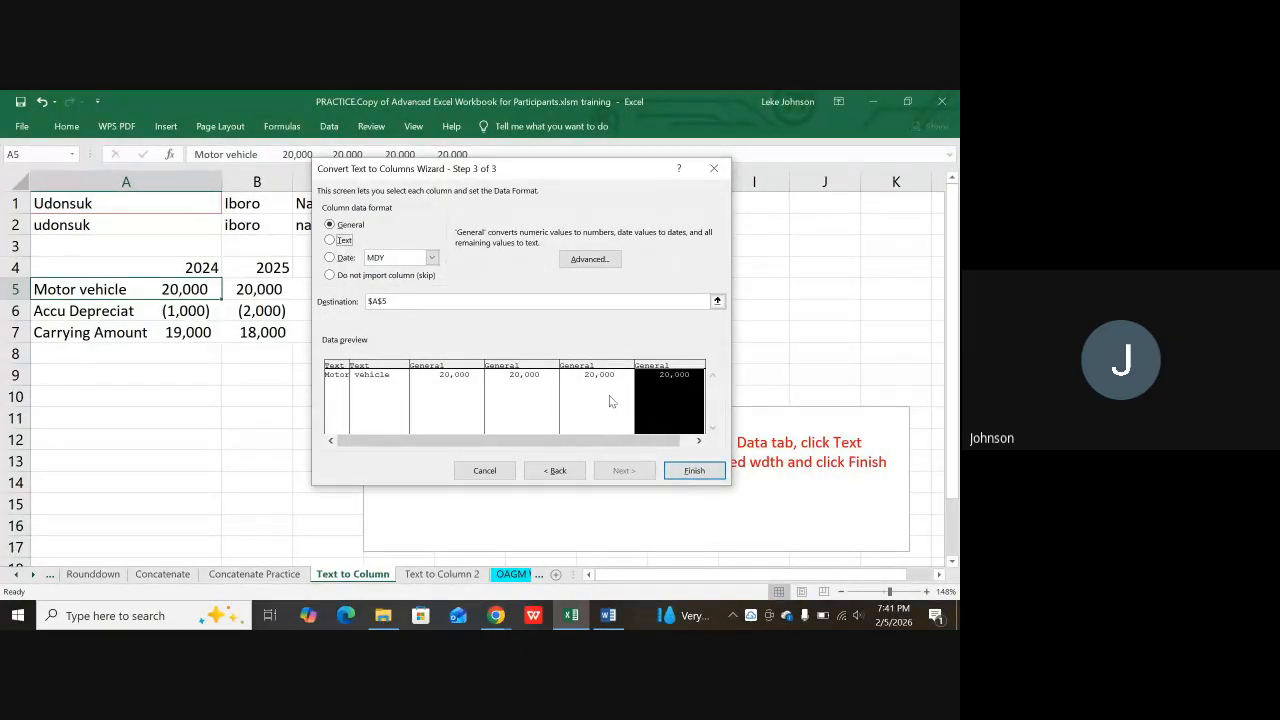
left_click(335, 391)
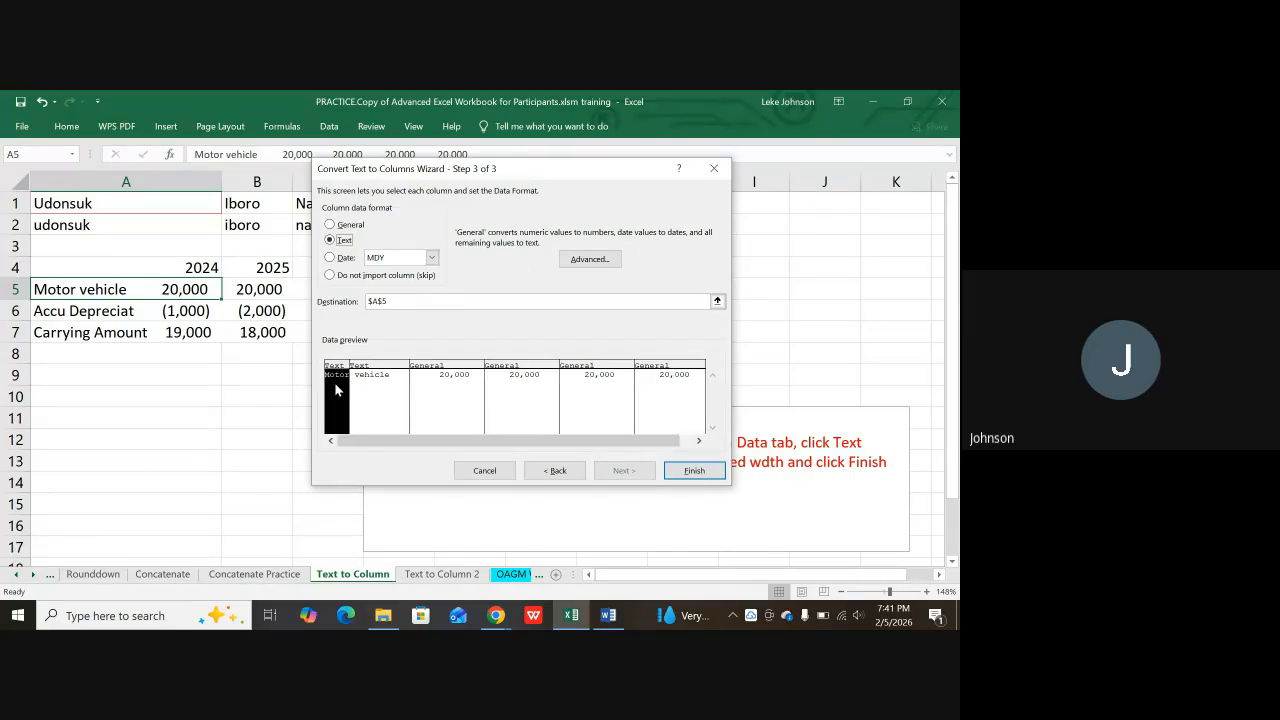
left_click(390, 391)
left_click(338, 380)
left_click(696, 471)
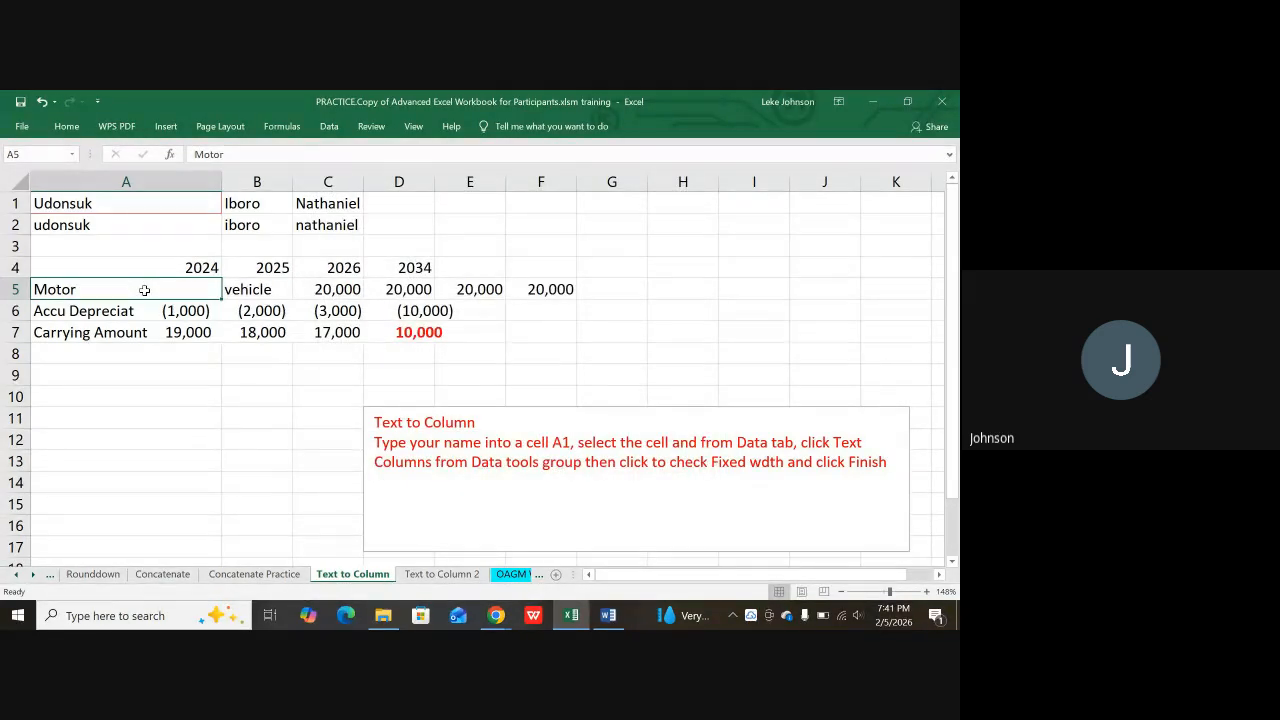
left_click(264, 291)
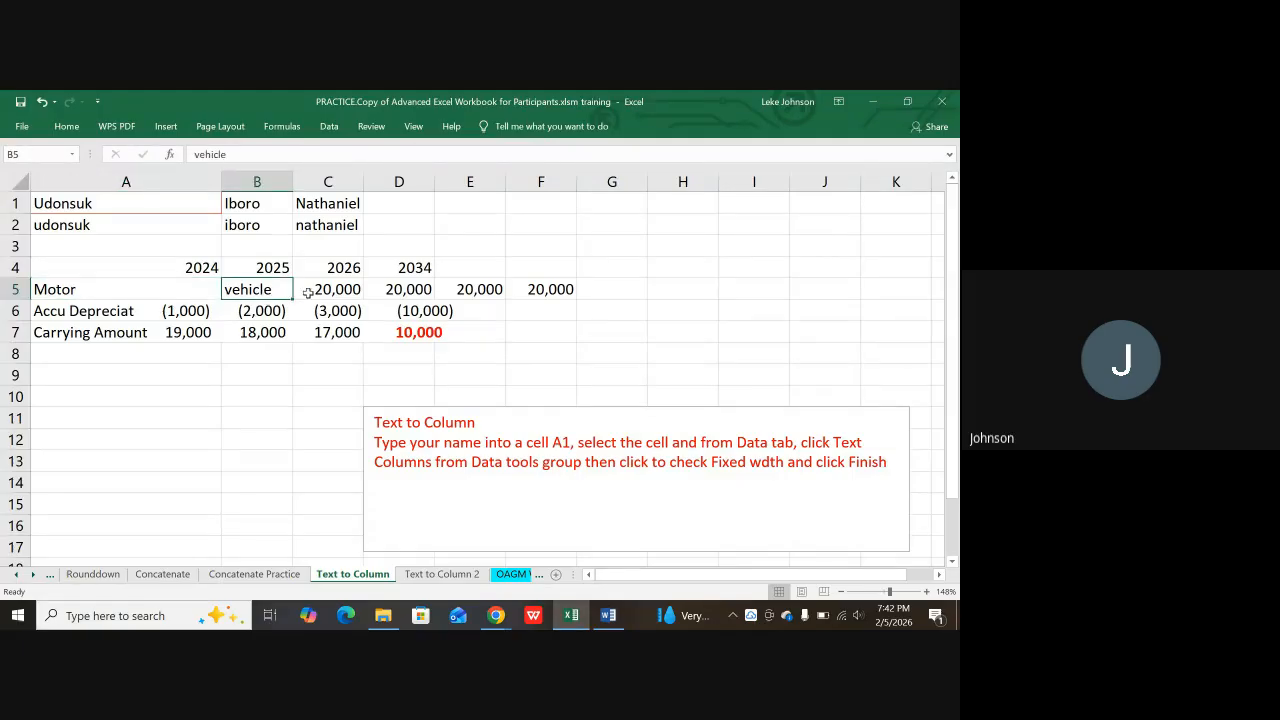
left_click(330, 291)
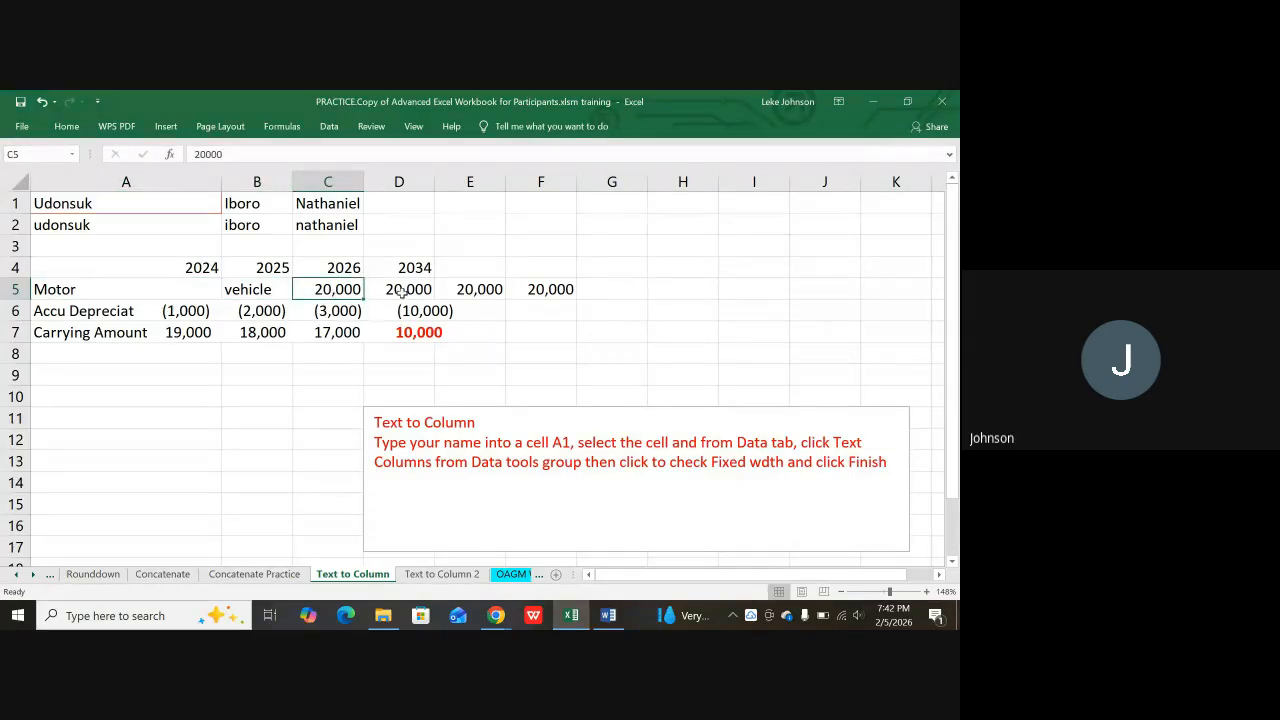
left_click_drag(333, 289, 530, 304)
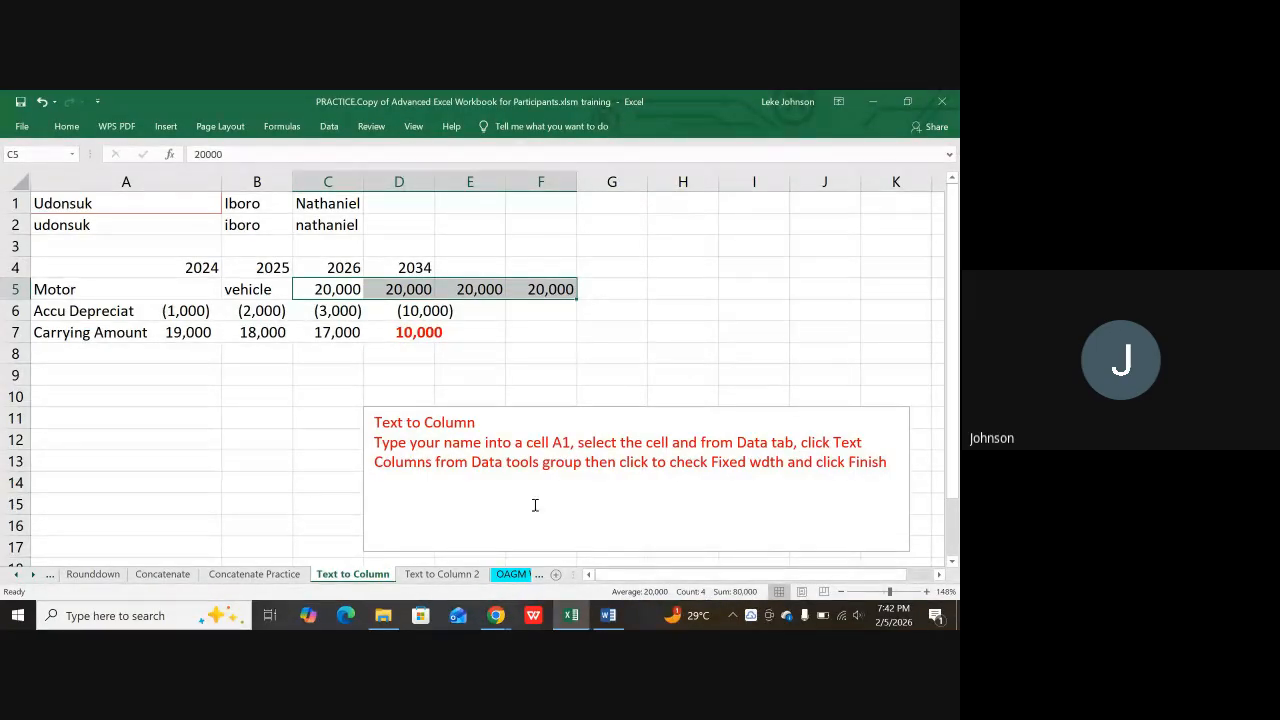
left_click(620, 274)
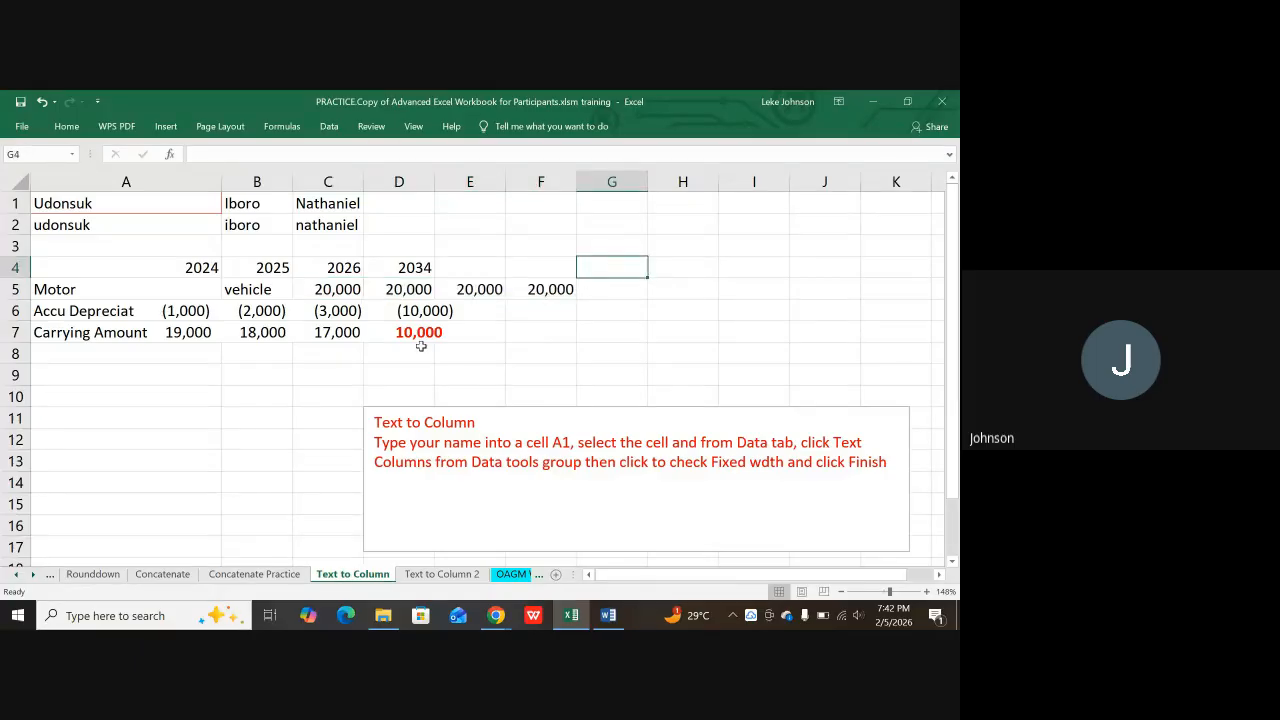
left_click(125, 312)
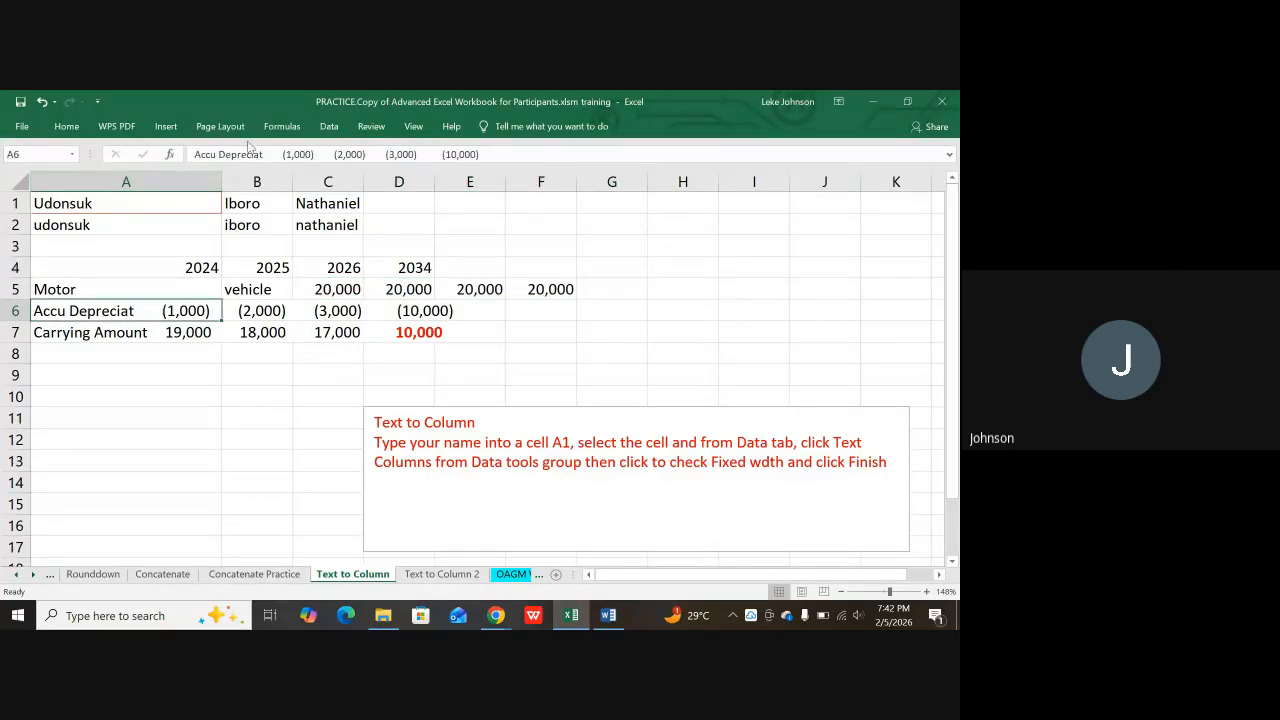
left_click(131, 384)
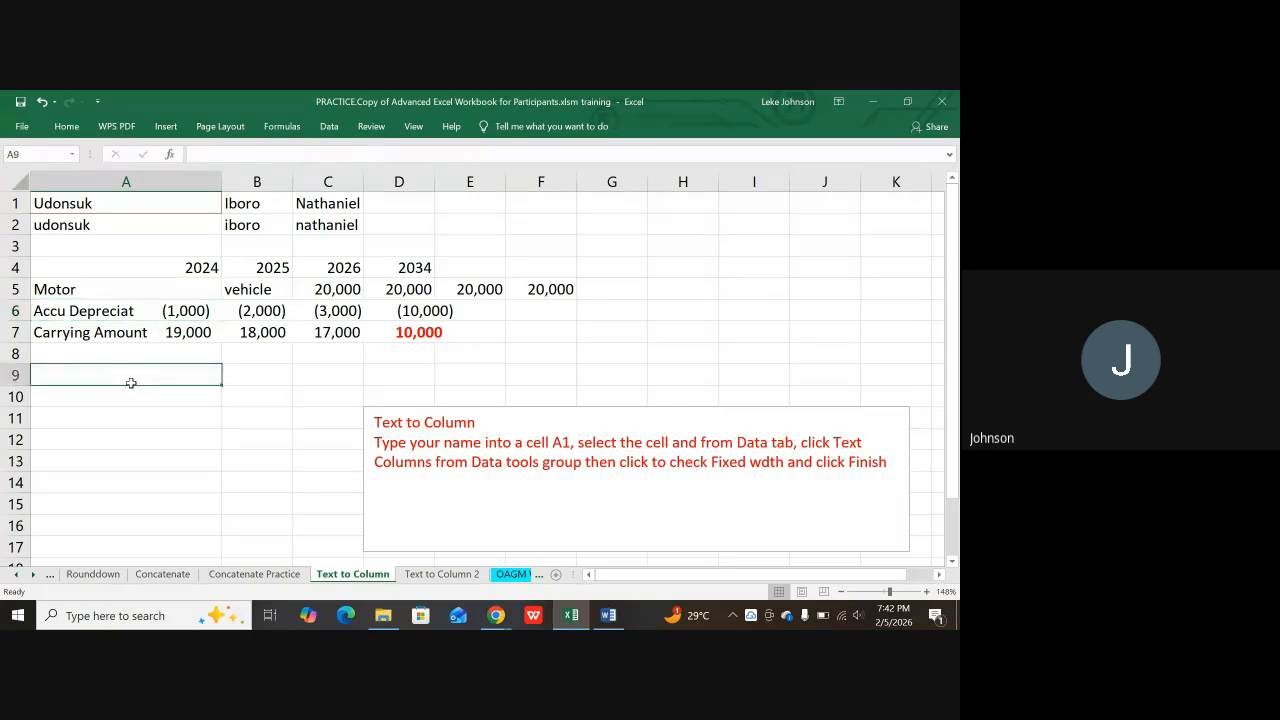
left_click(110, 312)
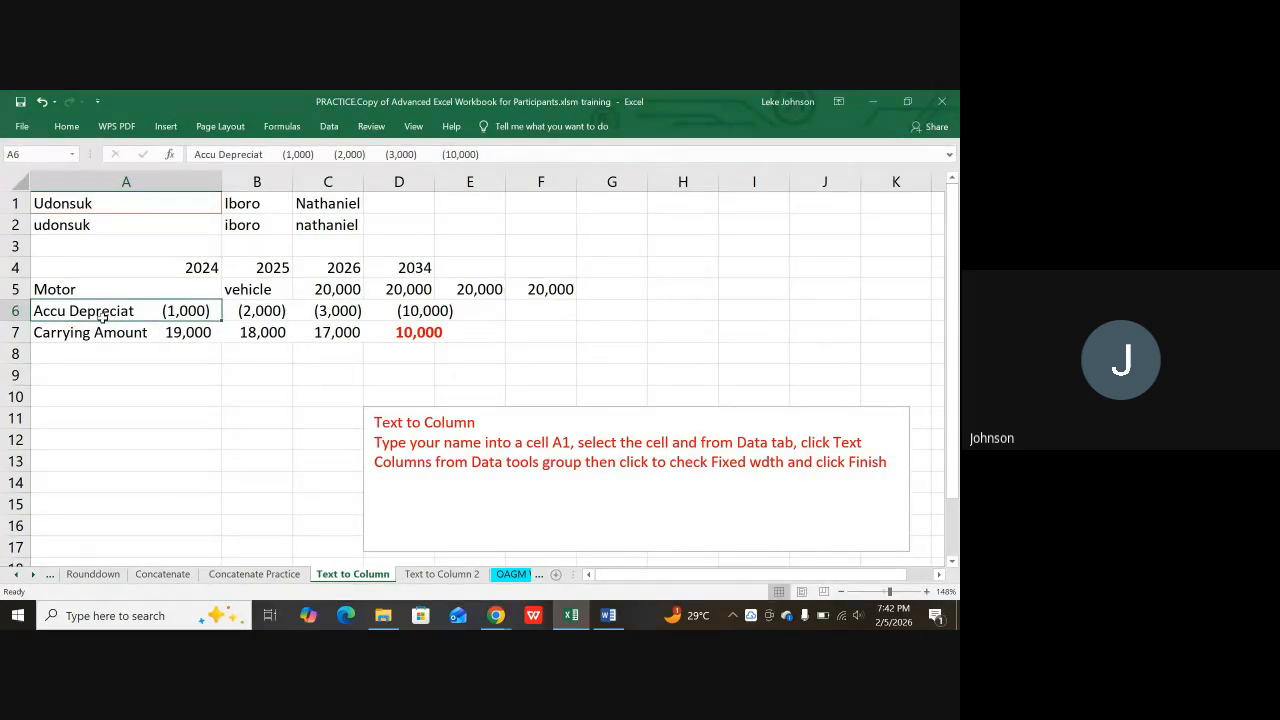
key("shift+Down")
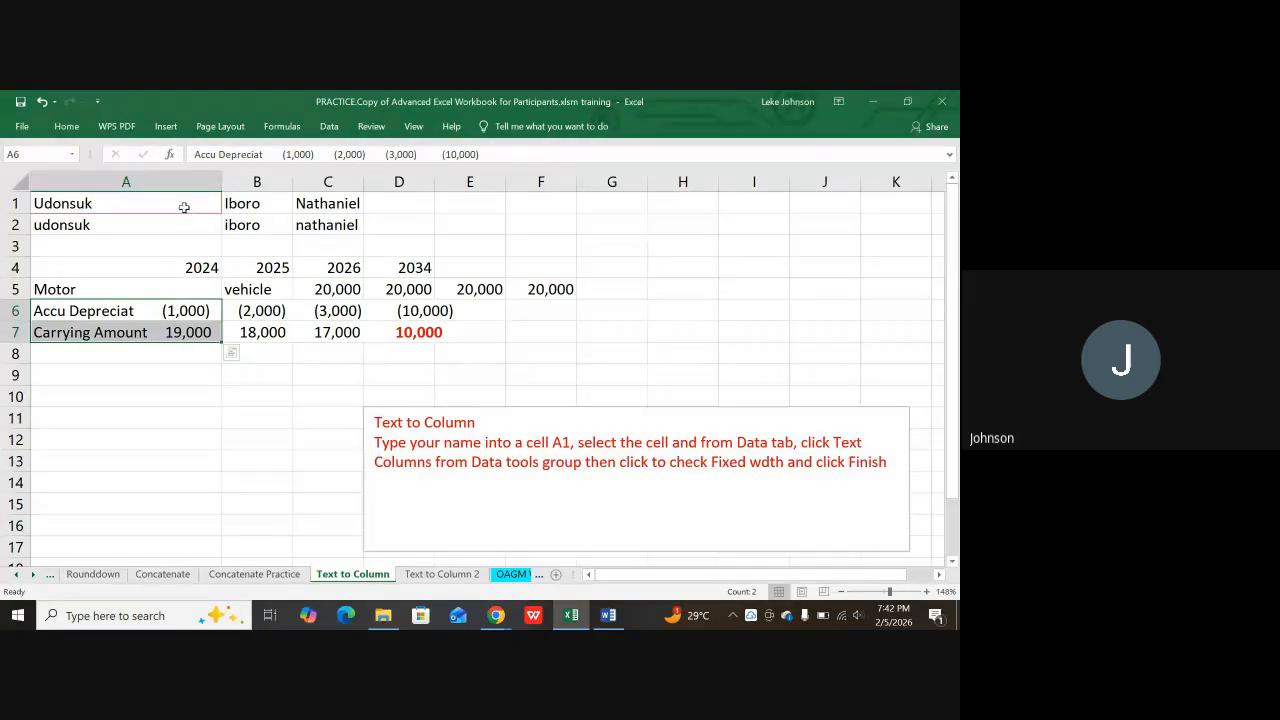
Step: Split rows 6–7 by fixed width with the label column as Text, amounts spread across B–E
left_click(329, 126)
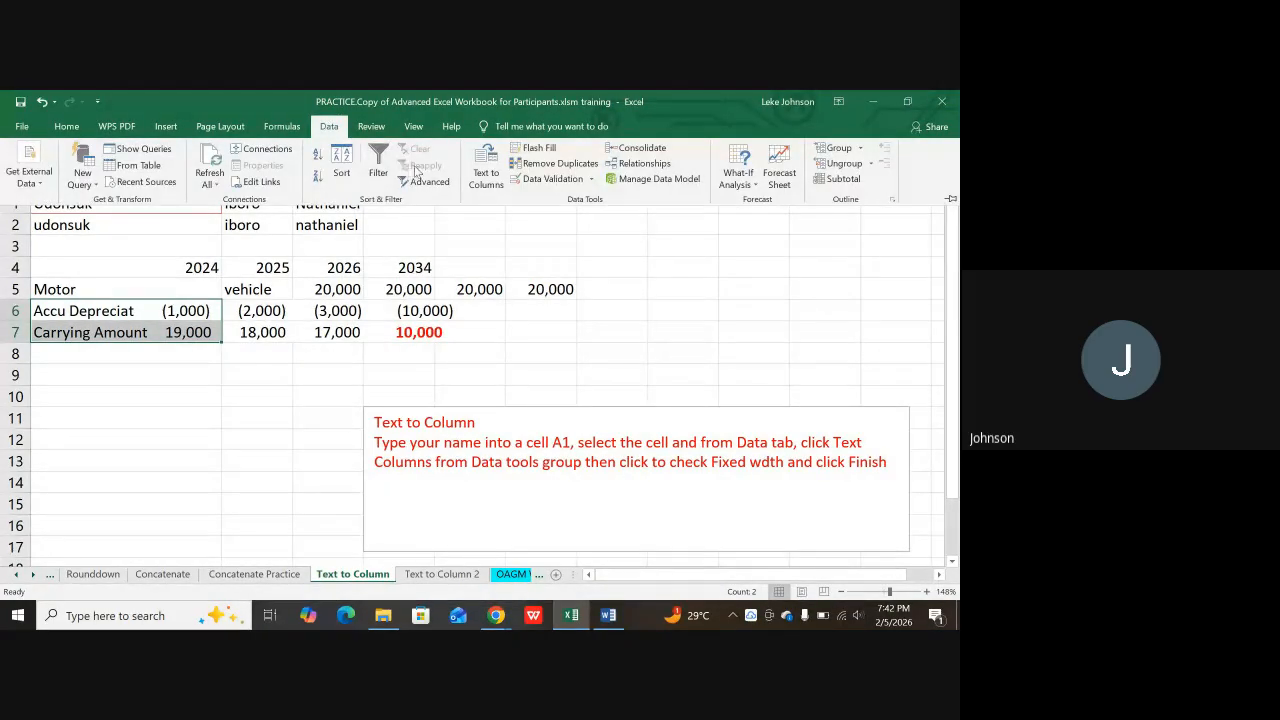
left_click(486, 170)
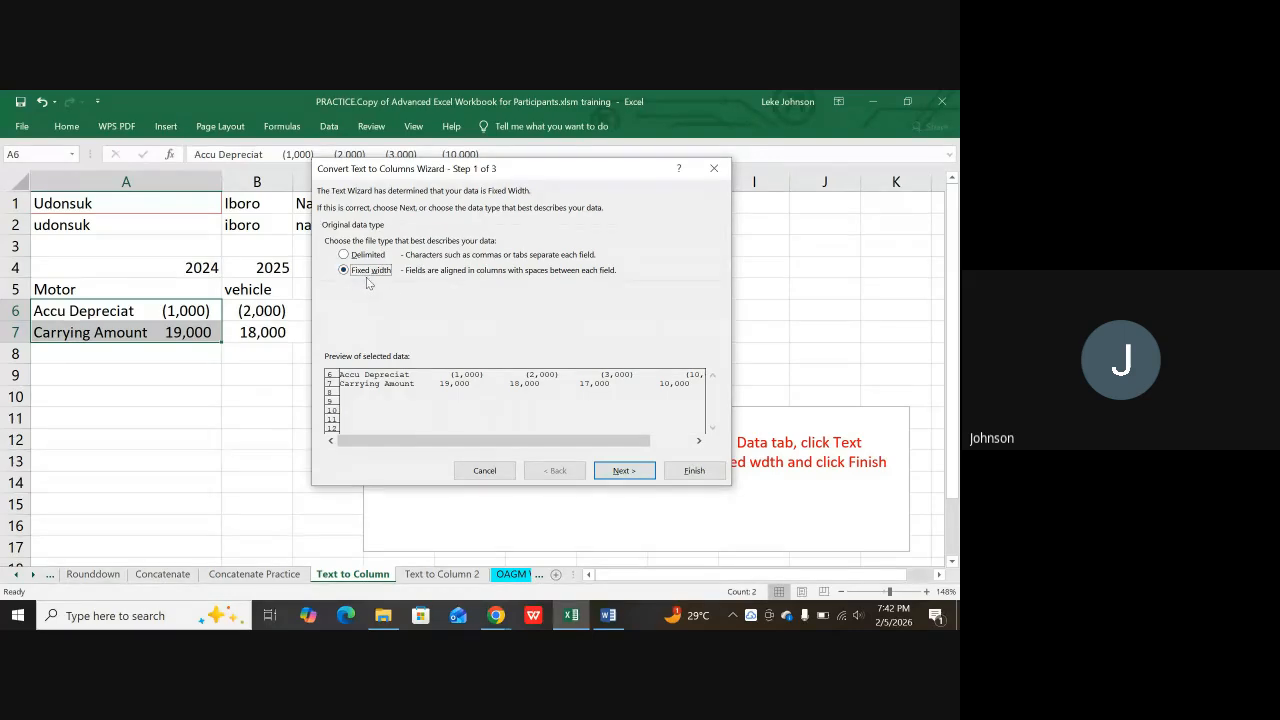
left_click(624, 470)
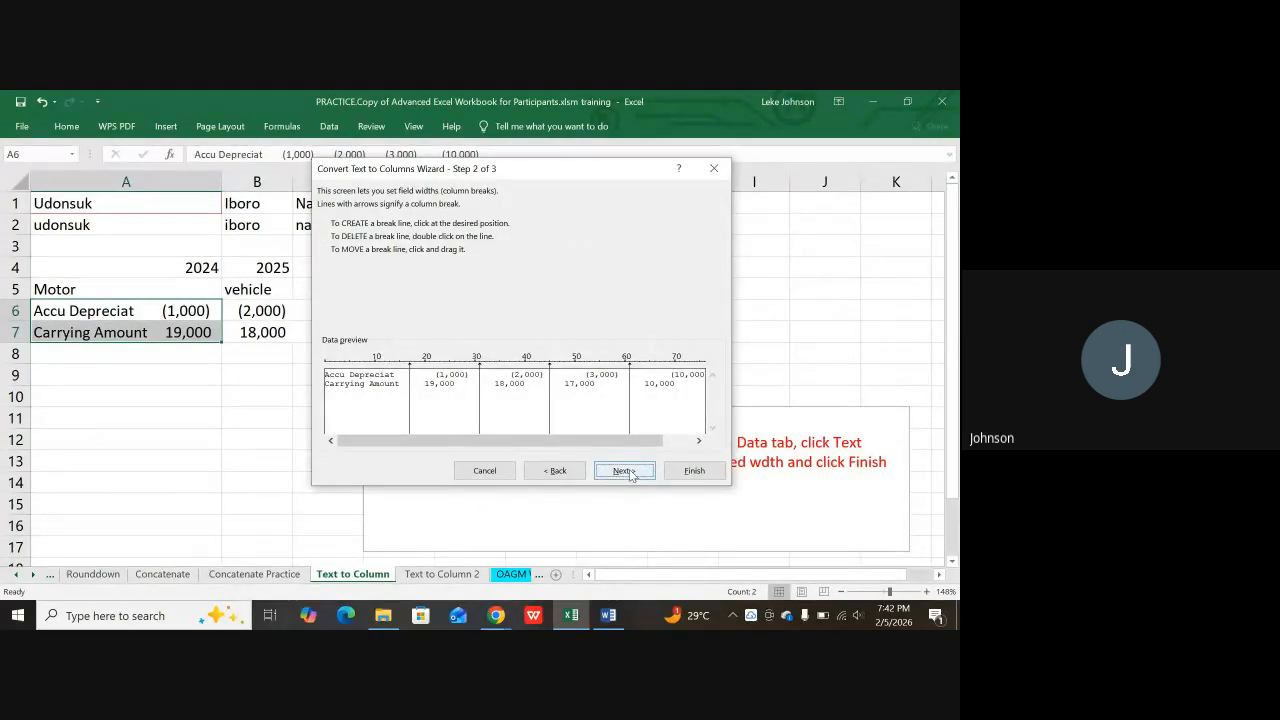
left_click(624, 470)
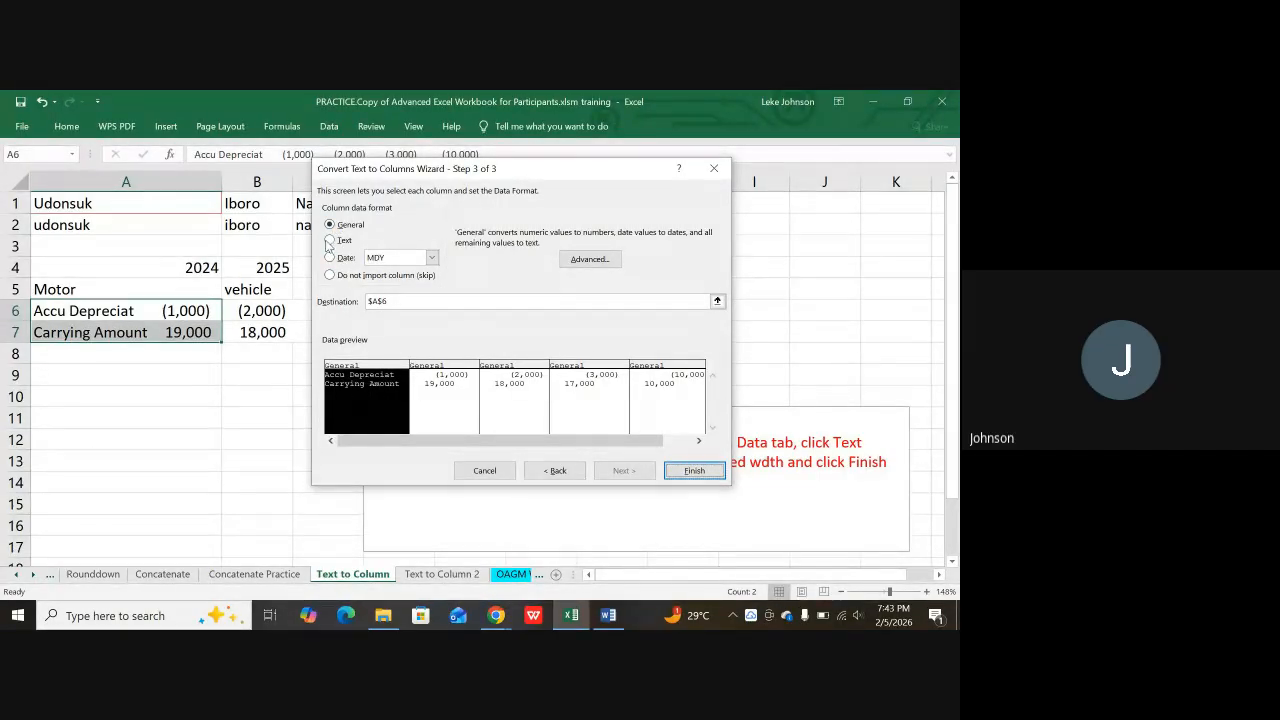
left_click(330, 240)
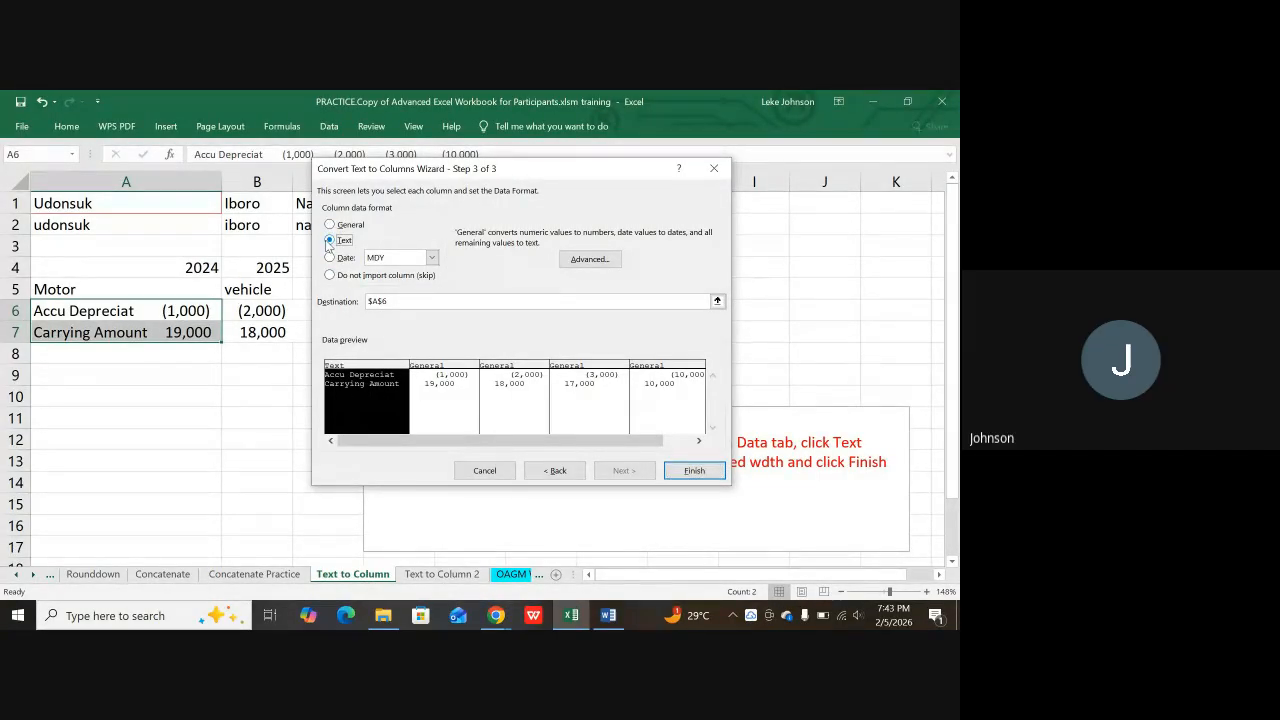
left_click(439, 388)
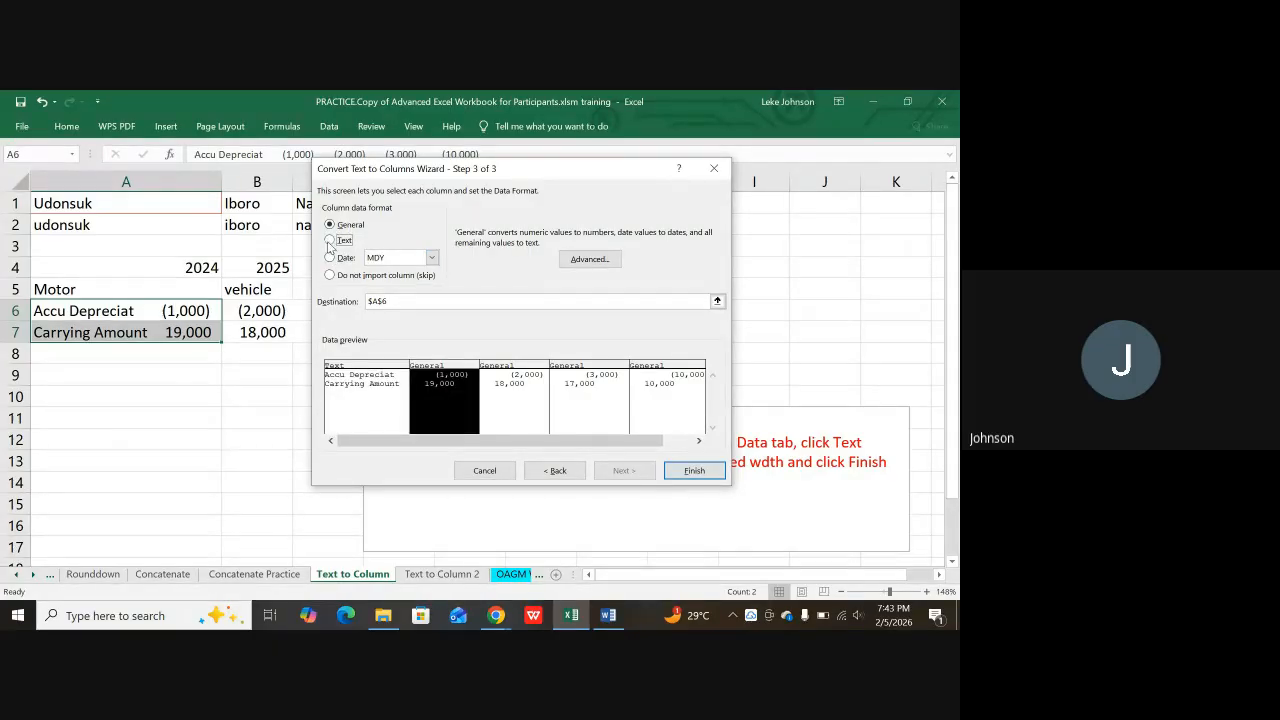
left_click(516, 387)
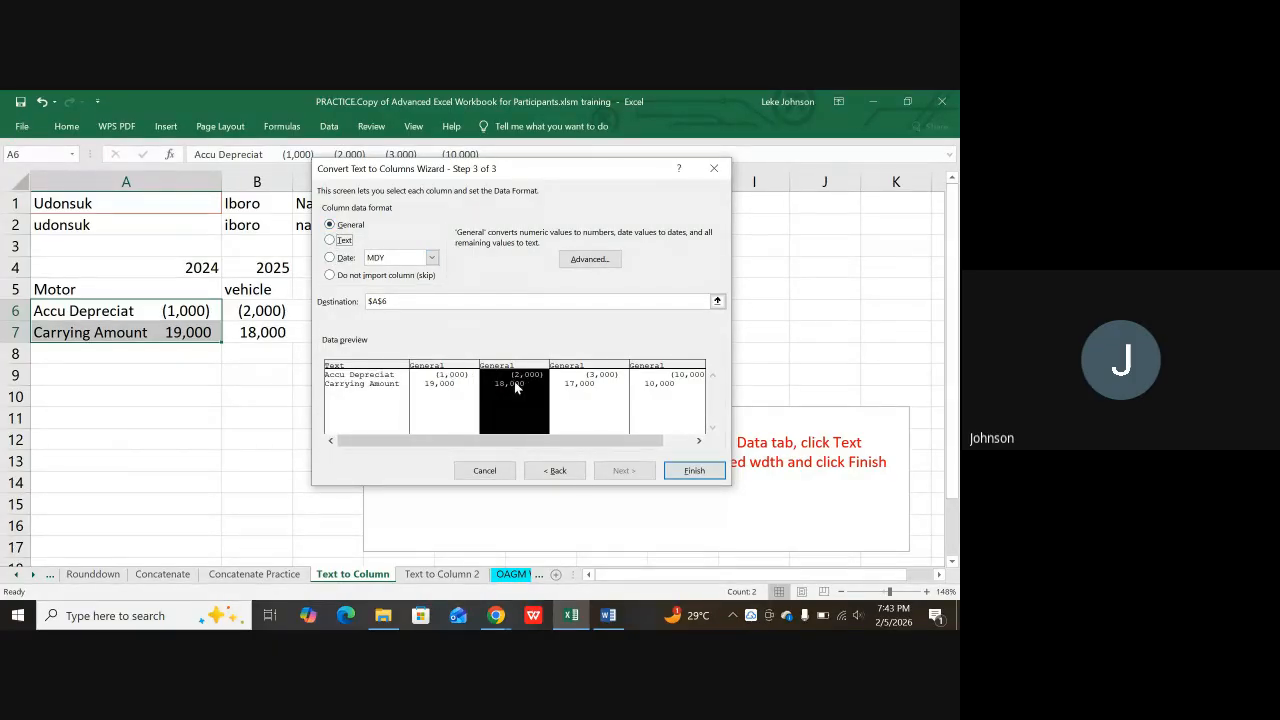
left_click(599, 408)
left_click(703, 396)
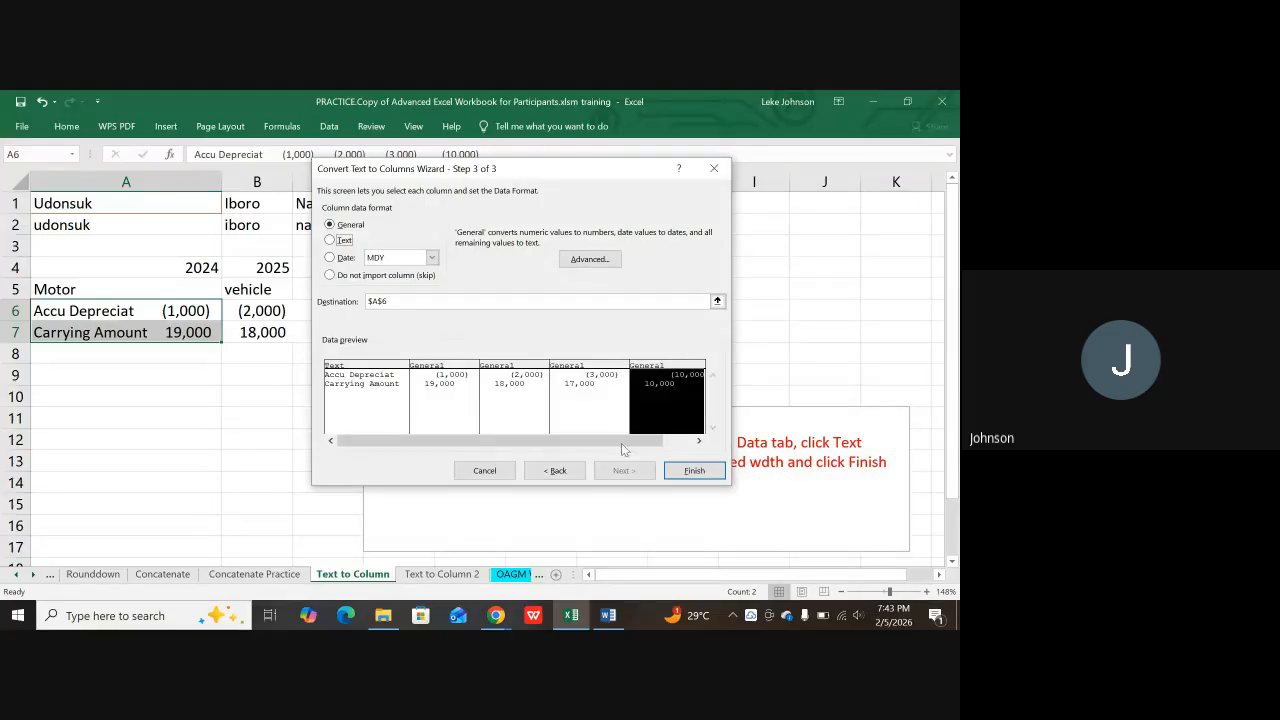
left_click(694, 470)
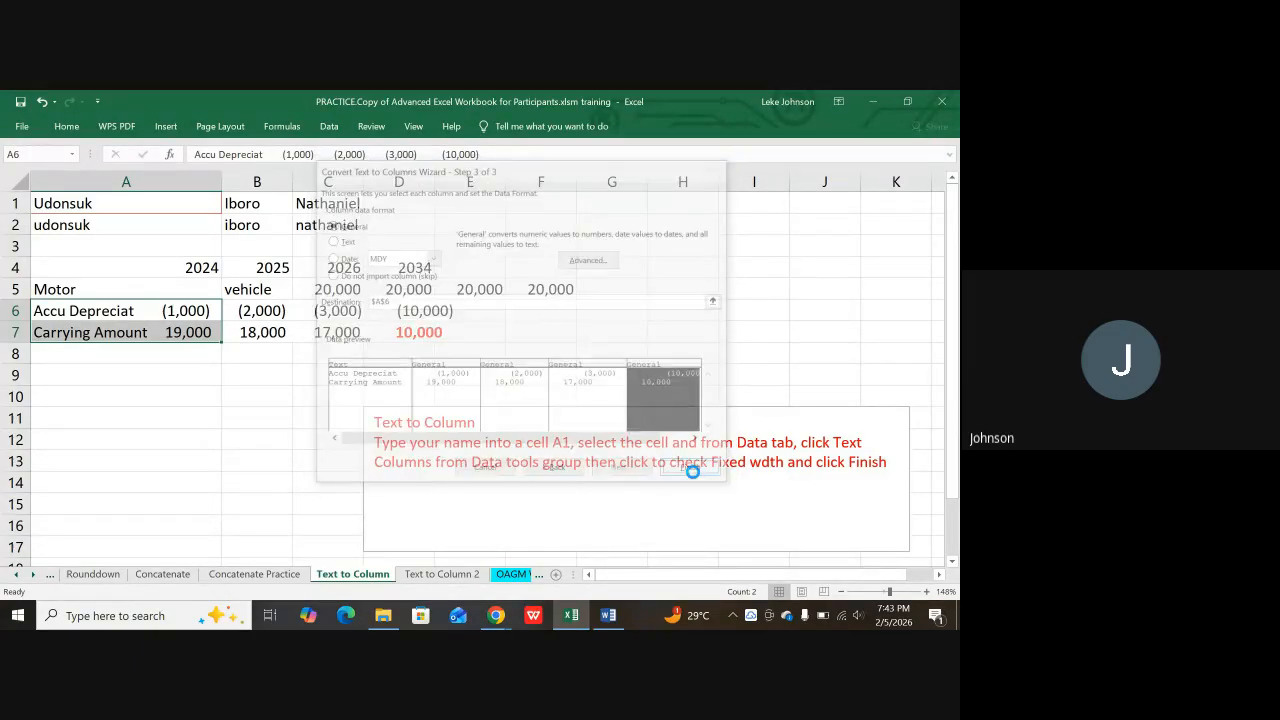
left_click(268, 372)
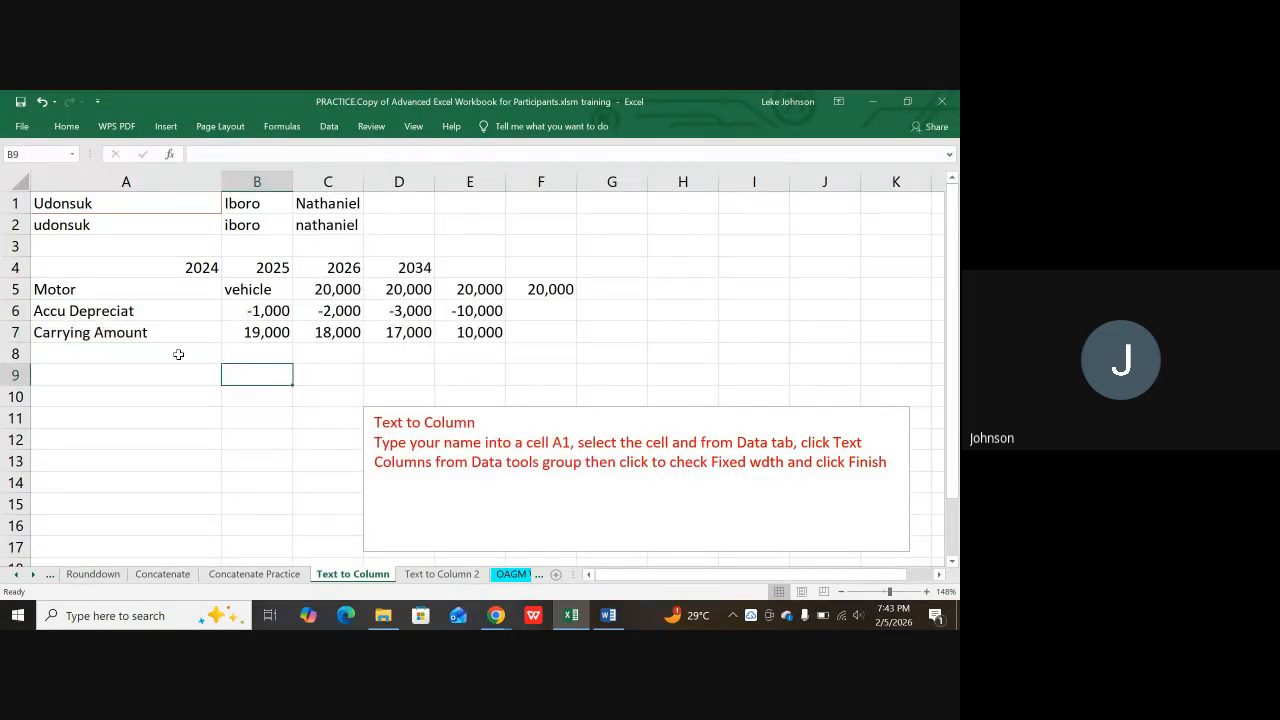
left_click(122, 312)
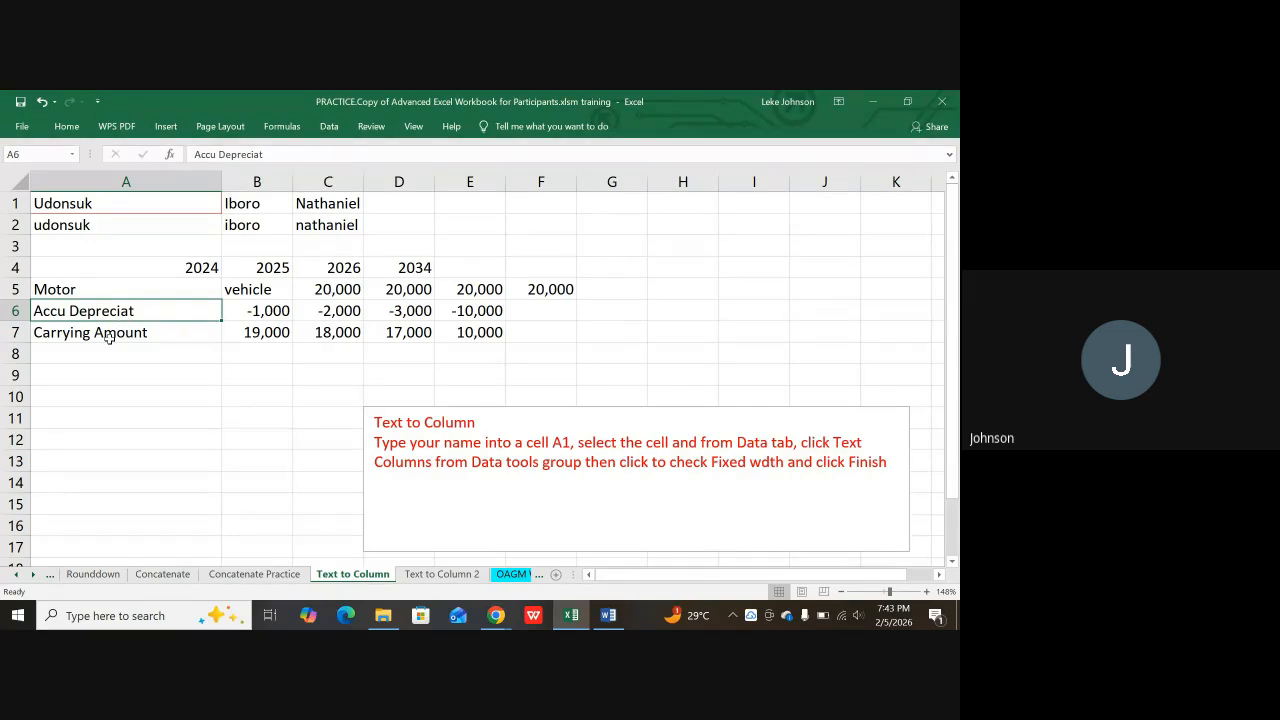
left_click(113, 335)
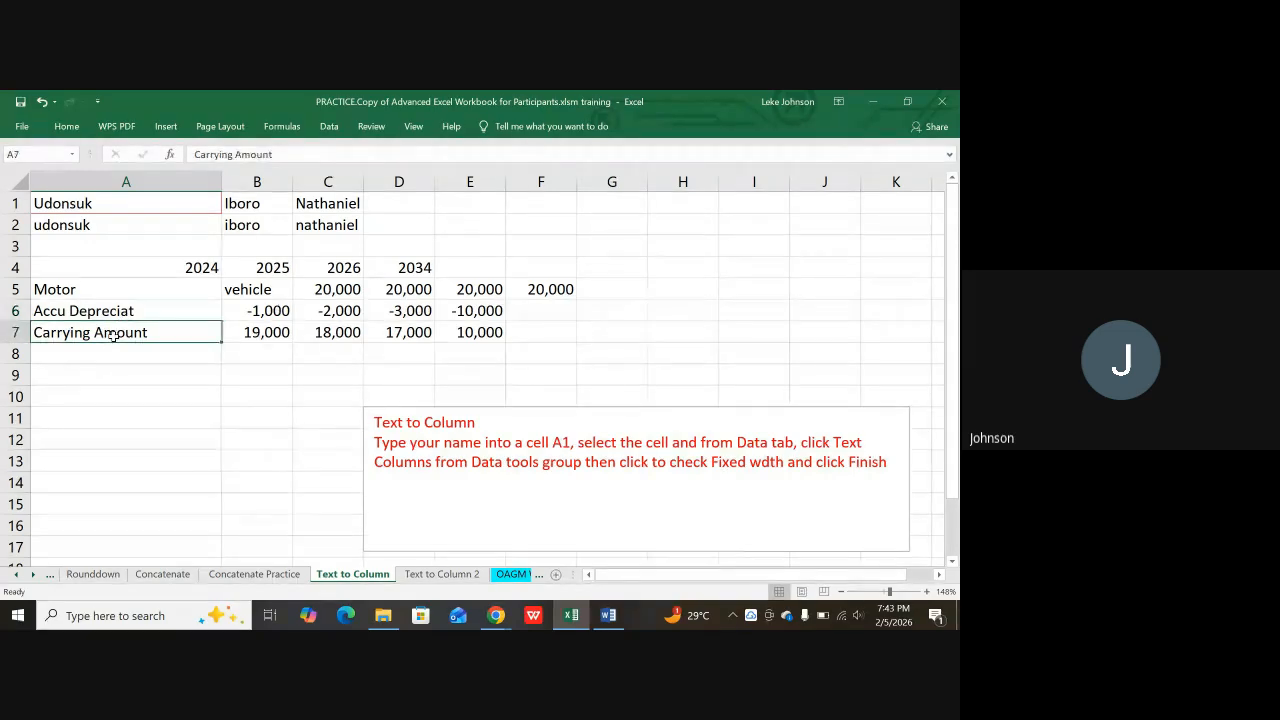
left_click(272, 311)
left_click(347, 311)
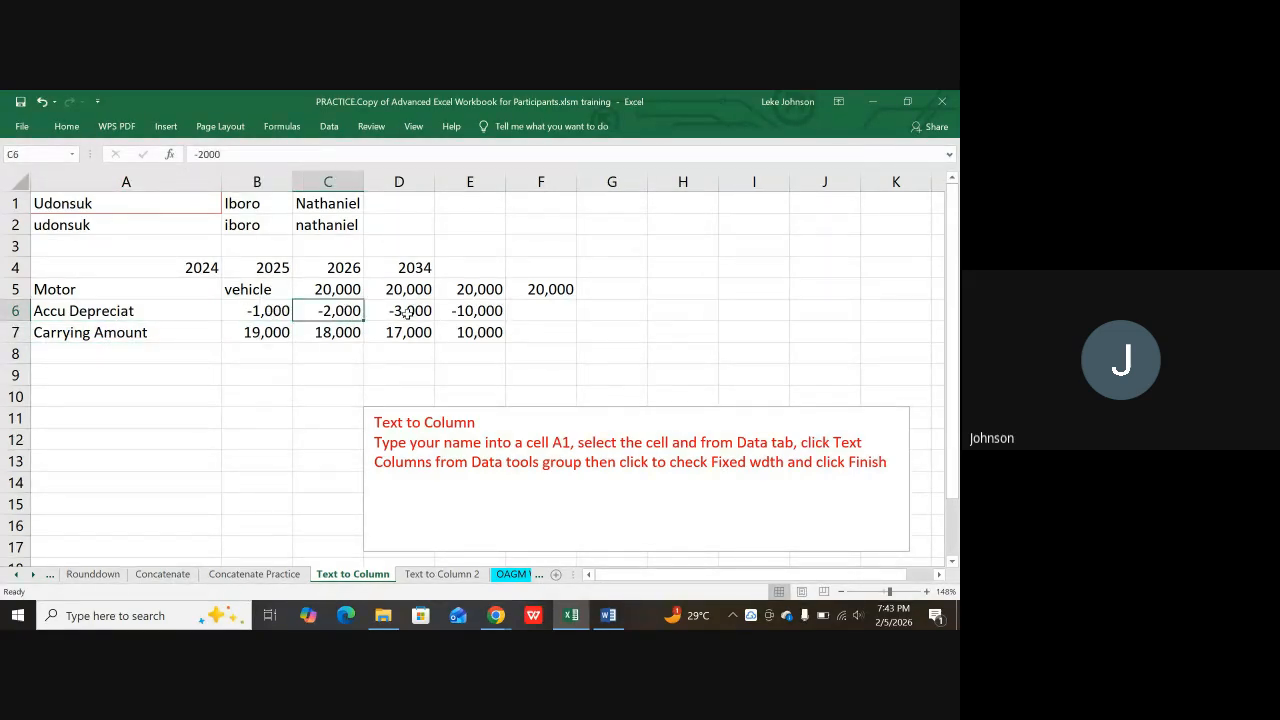
left_click(406, 313)
left_click(472, 316)
left_click(258, 334)
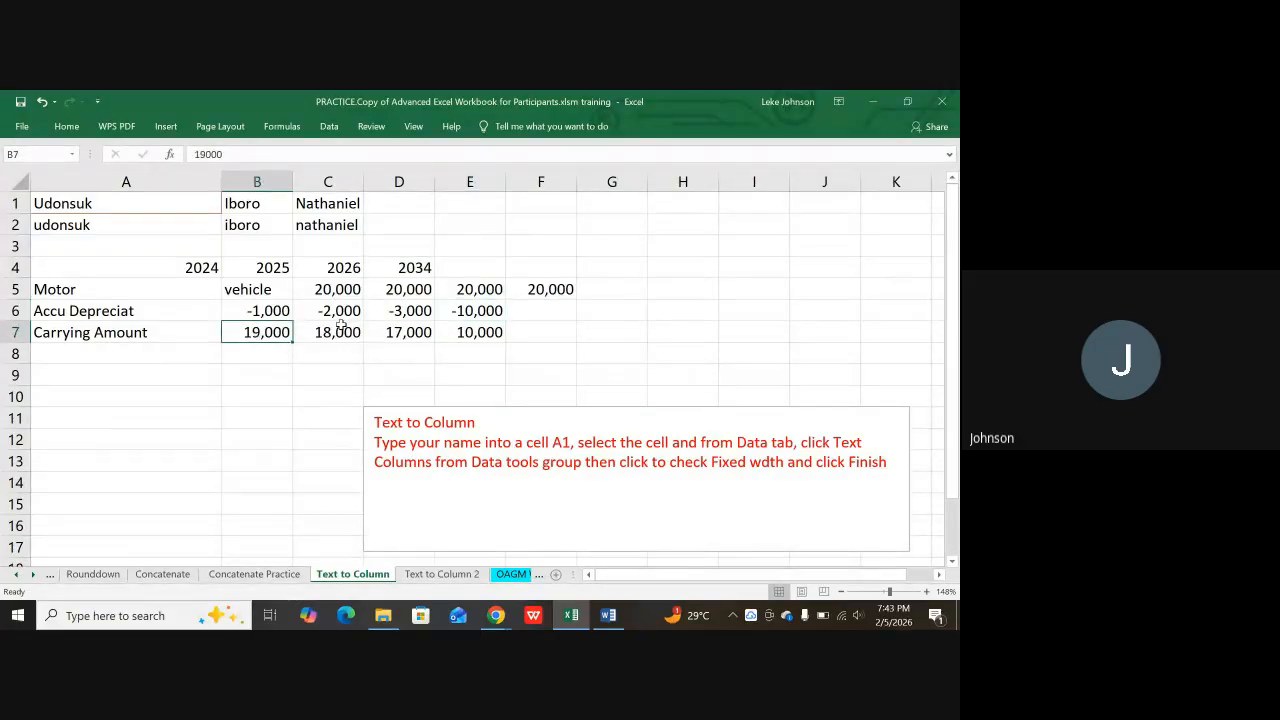
left_click(346, 335)
left_click(397, 340)
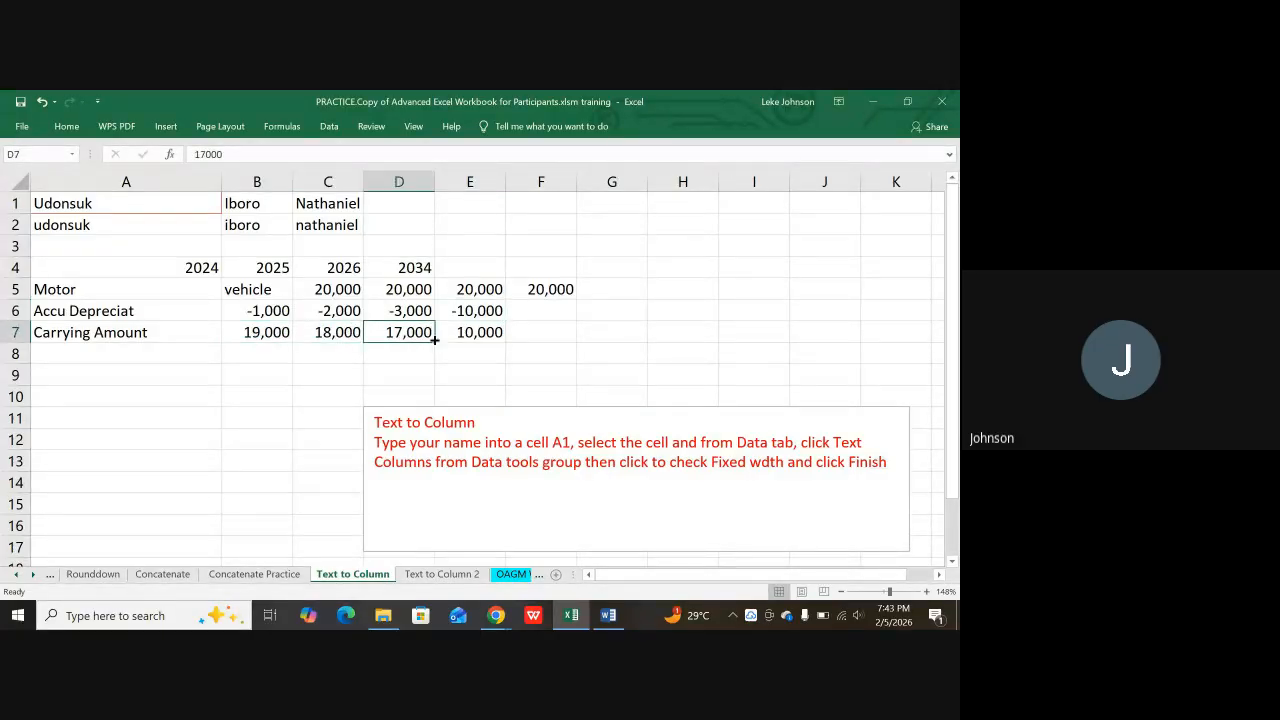
left_click(474, 336)
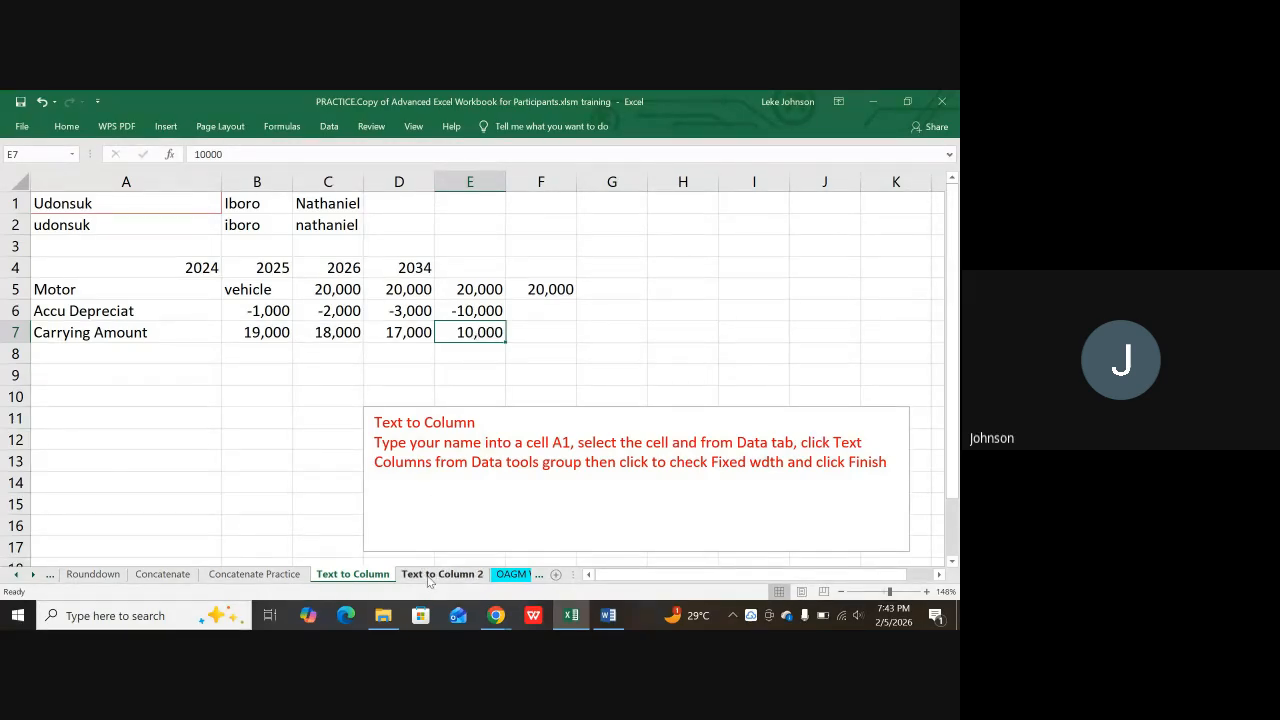
left_click(440, 574)
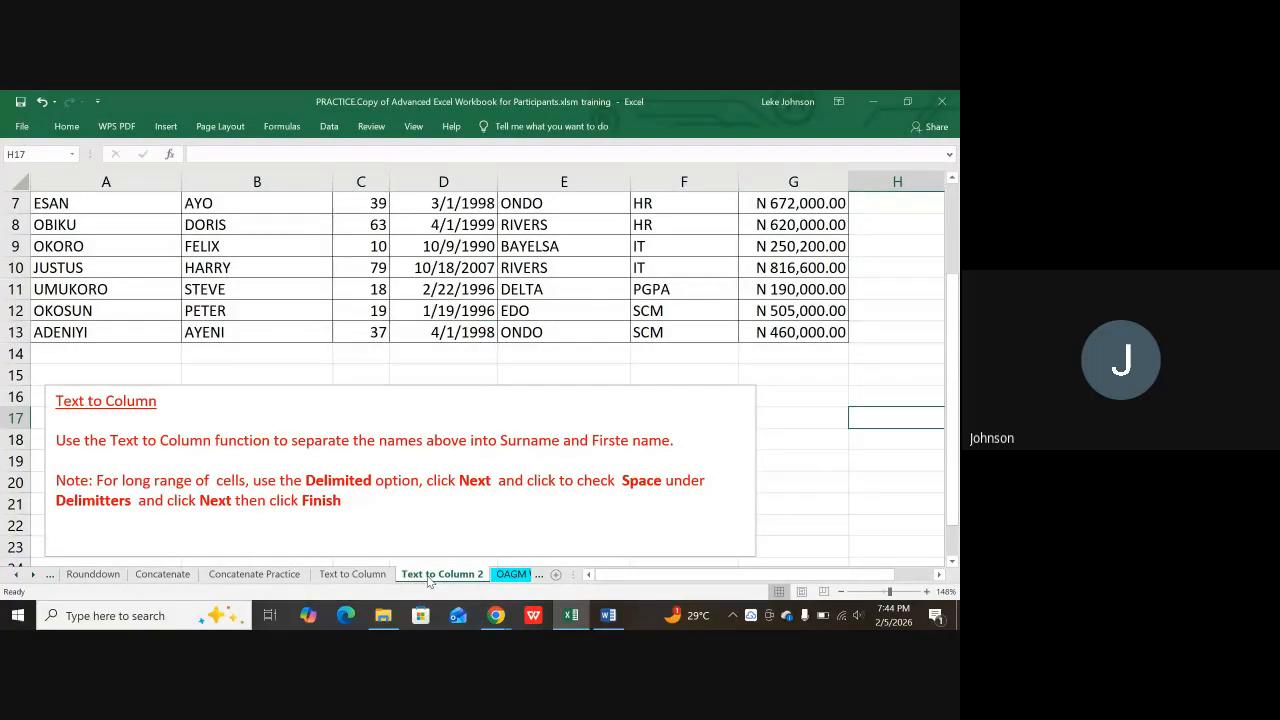
scroll(369, 387, "up", 2)
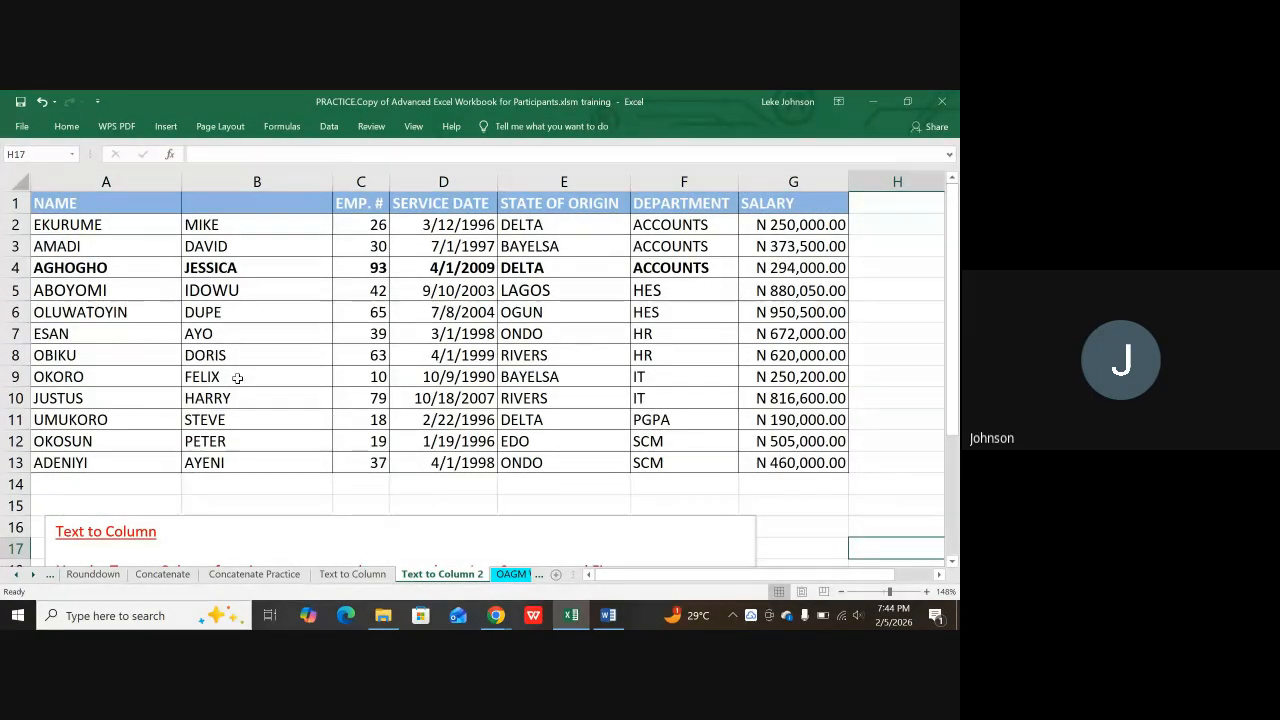
scroll(233, 375, "down", 2)
scroll(237, 378, "down", 1)
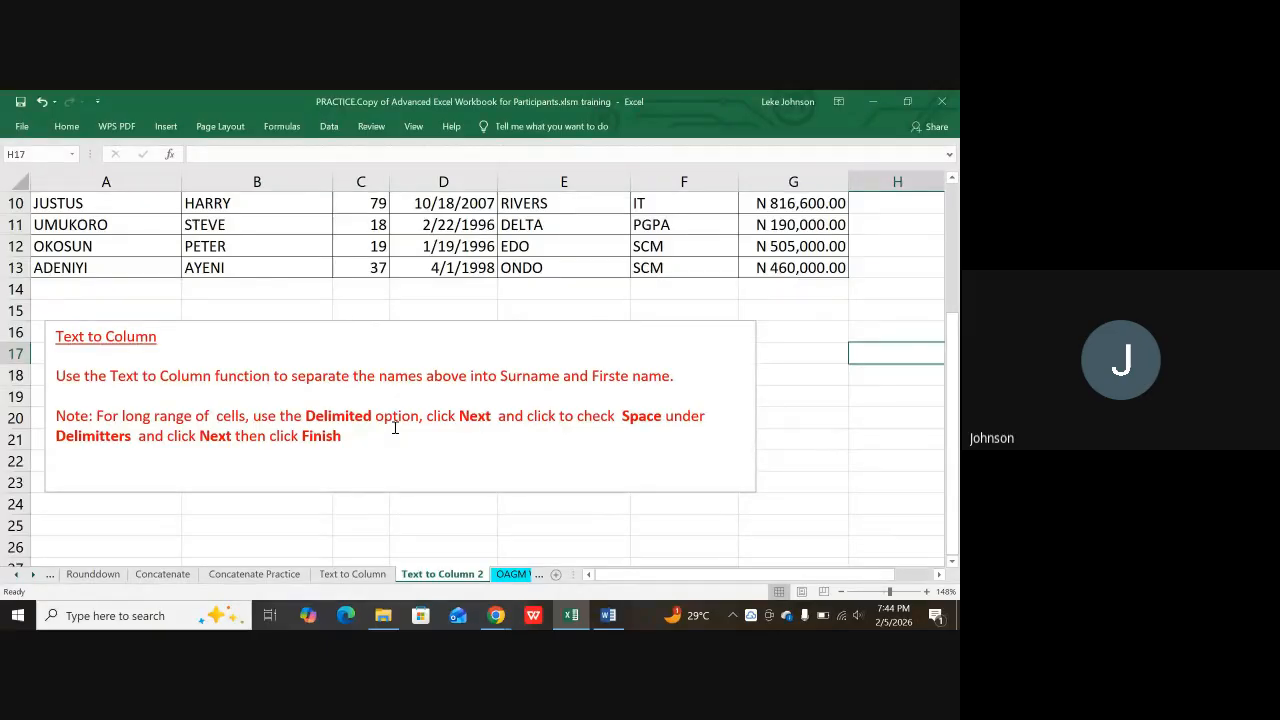
scroll(240, 330, "up", 3)
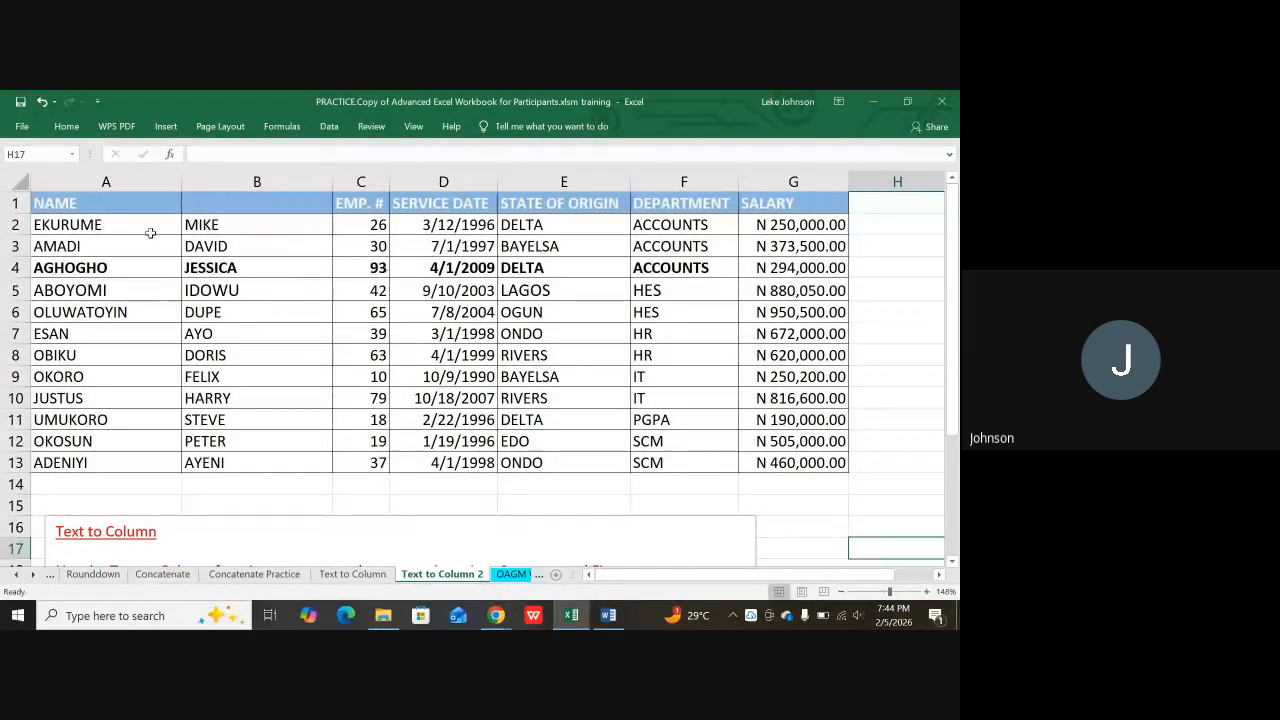
left_click(106, 220)
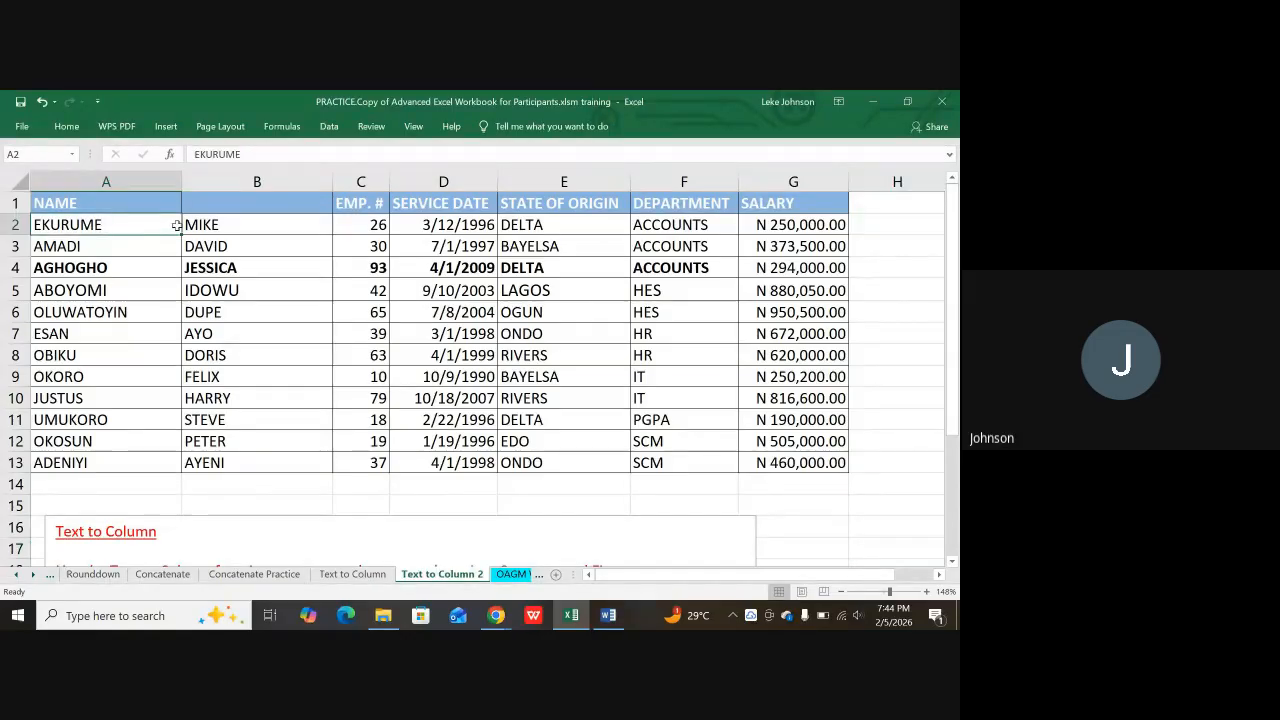
key("Right")
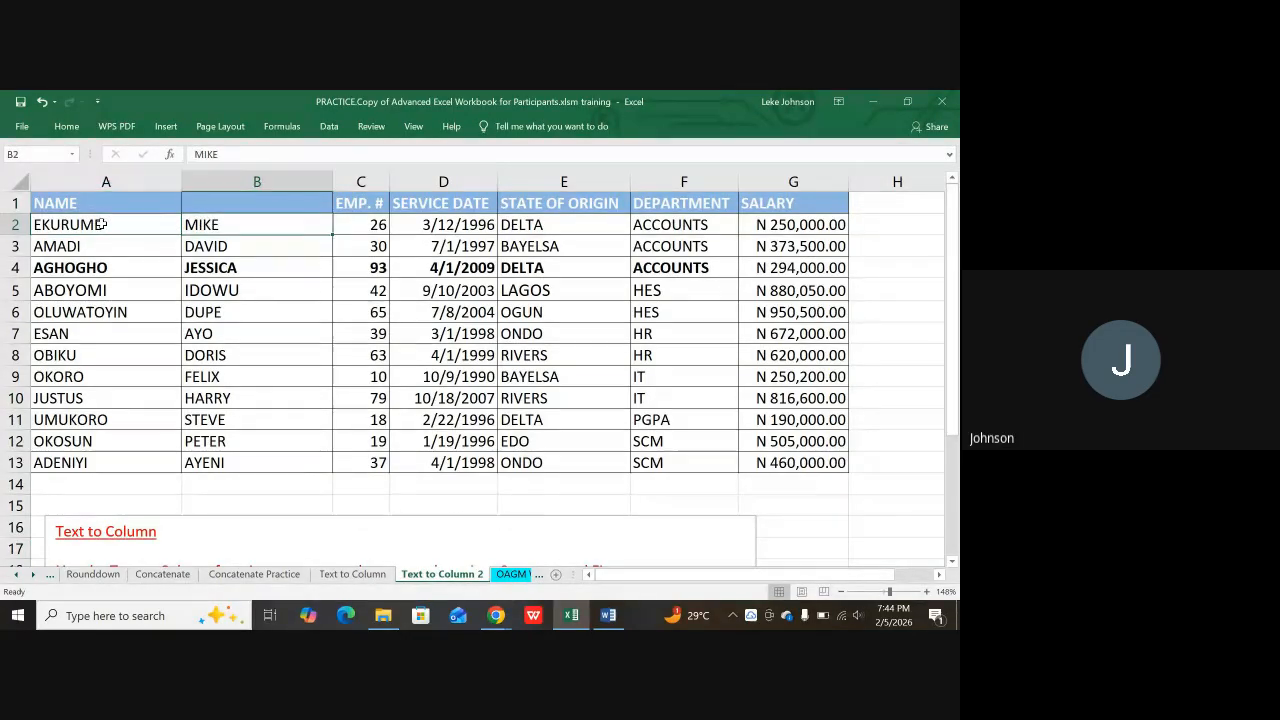
left_click(100, 223)
left_click(208, 228)
left_click(108, 263)
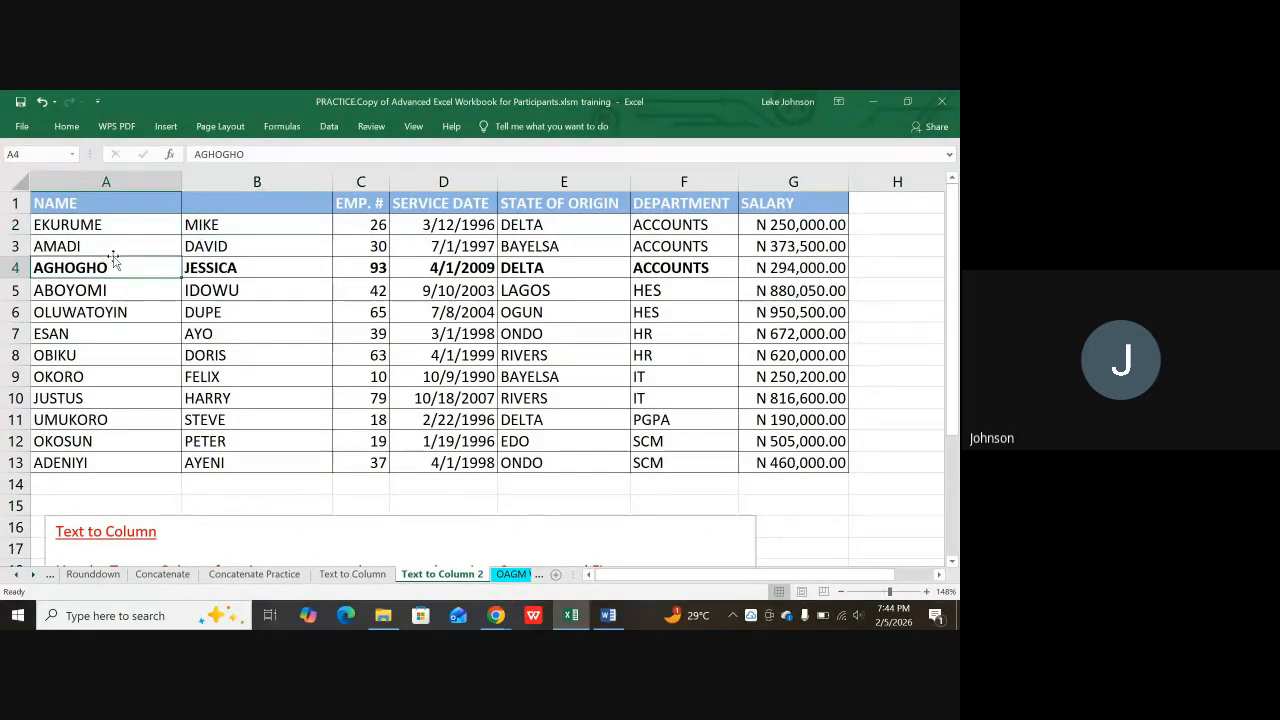
left_click(365, 182)
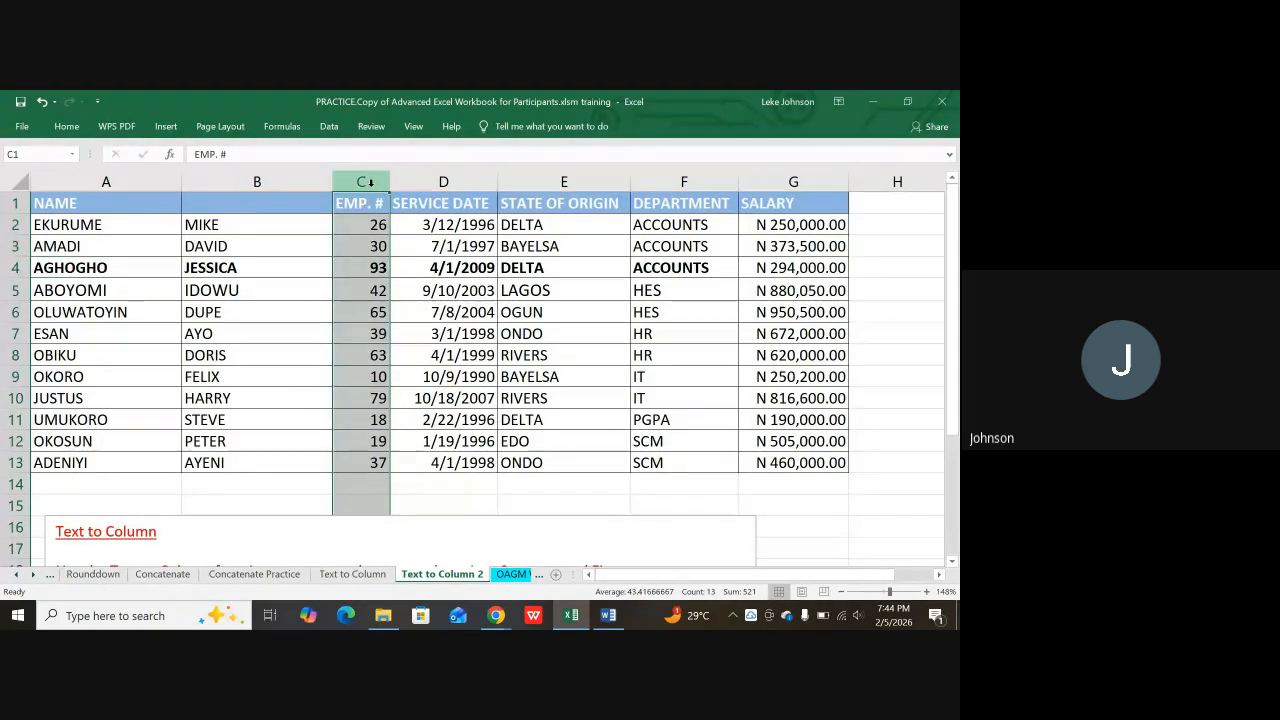
Step: Insert a blank column C before the EMP. # column
right_click(370, 184)
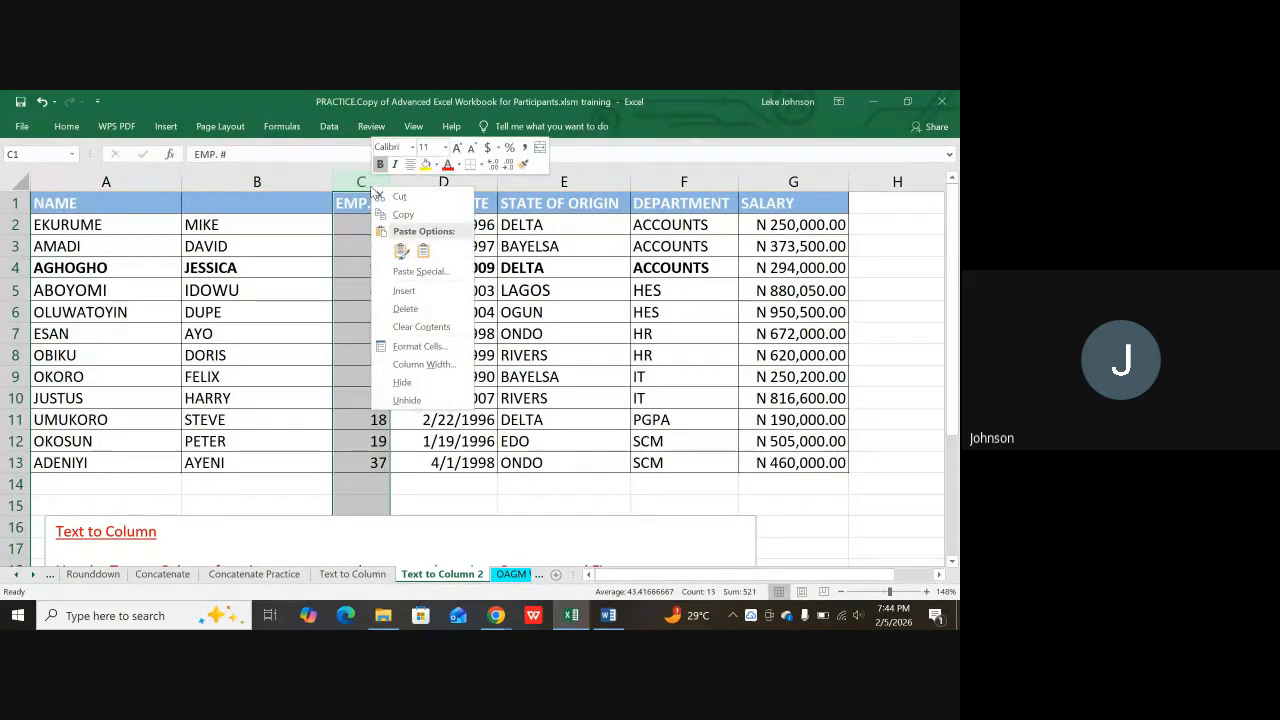
left_click(404, 291)
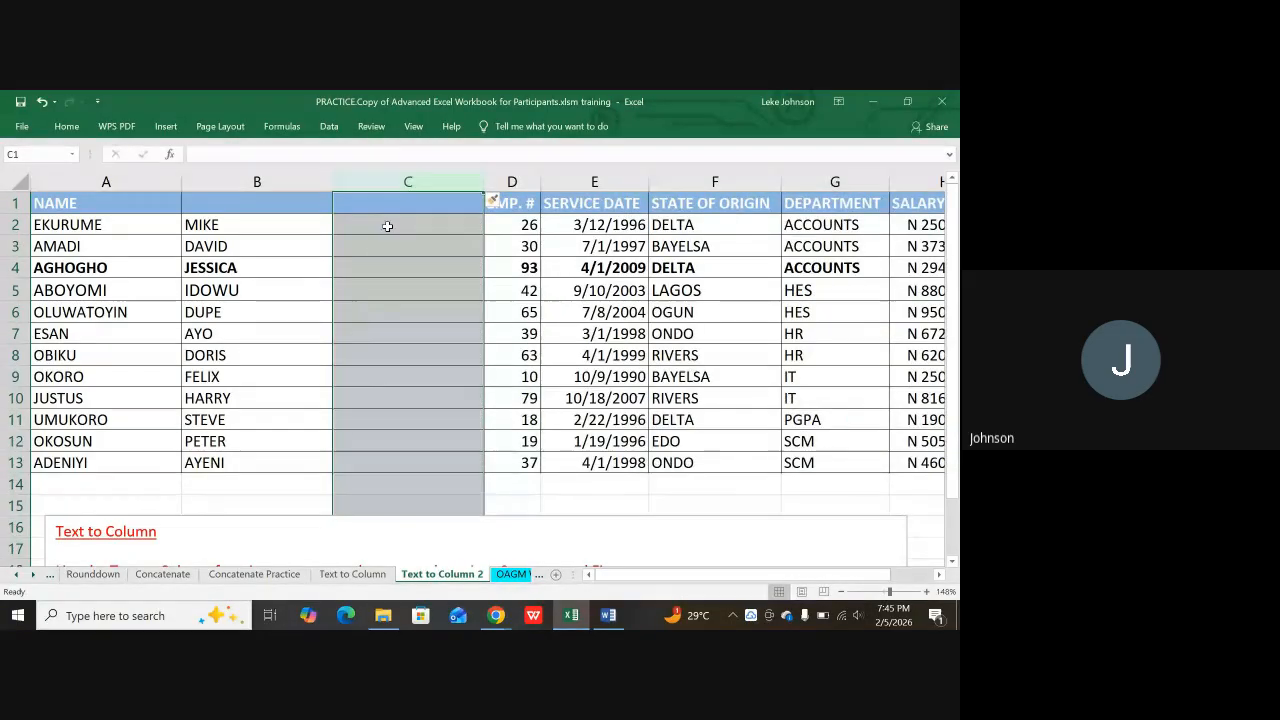
left_click(386, 224)
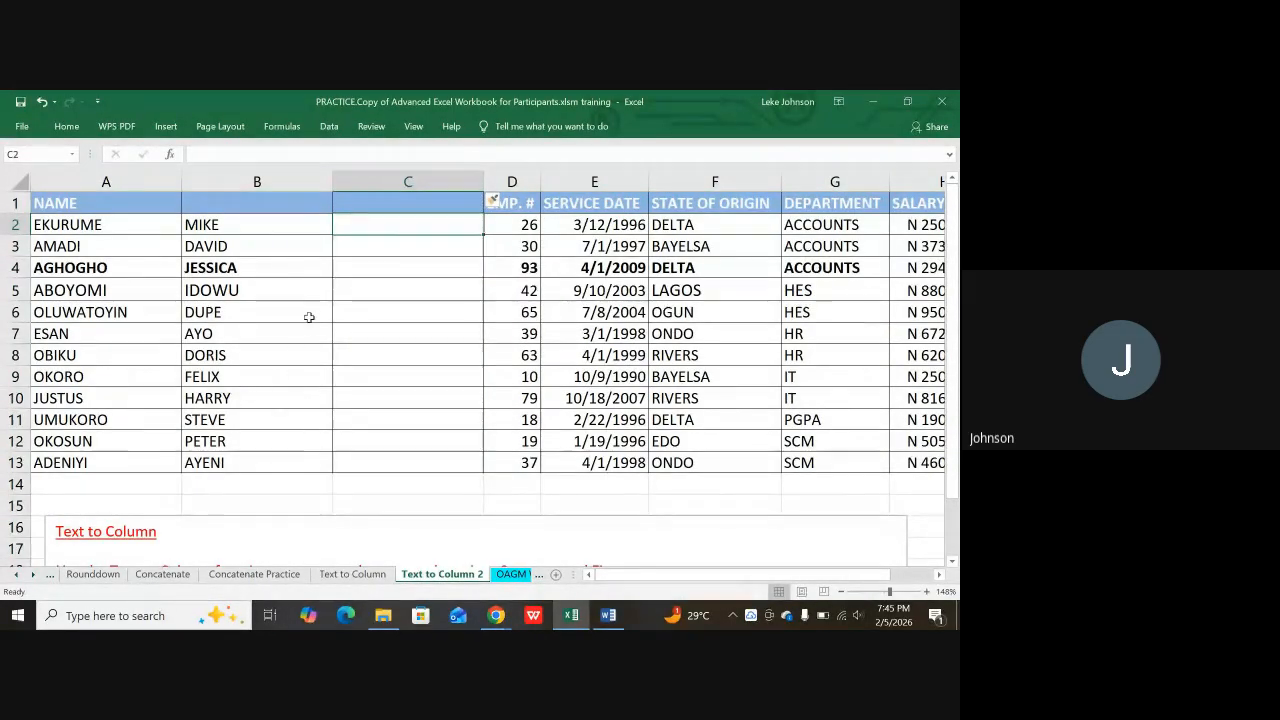
Step: Type the heading CONCATENATE into cell C1
scroll(331, 386, "down", 2)
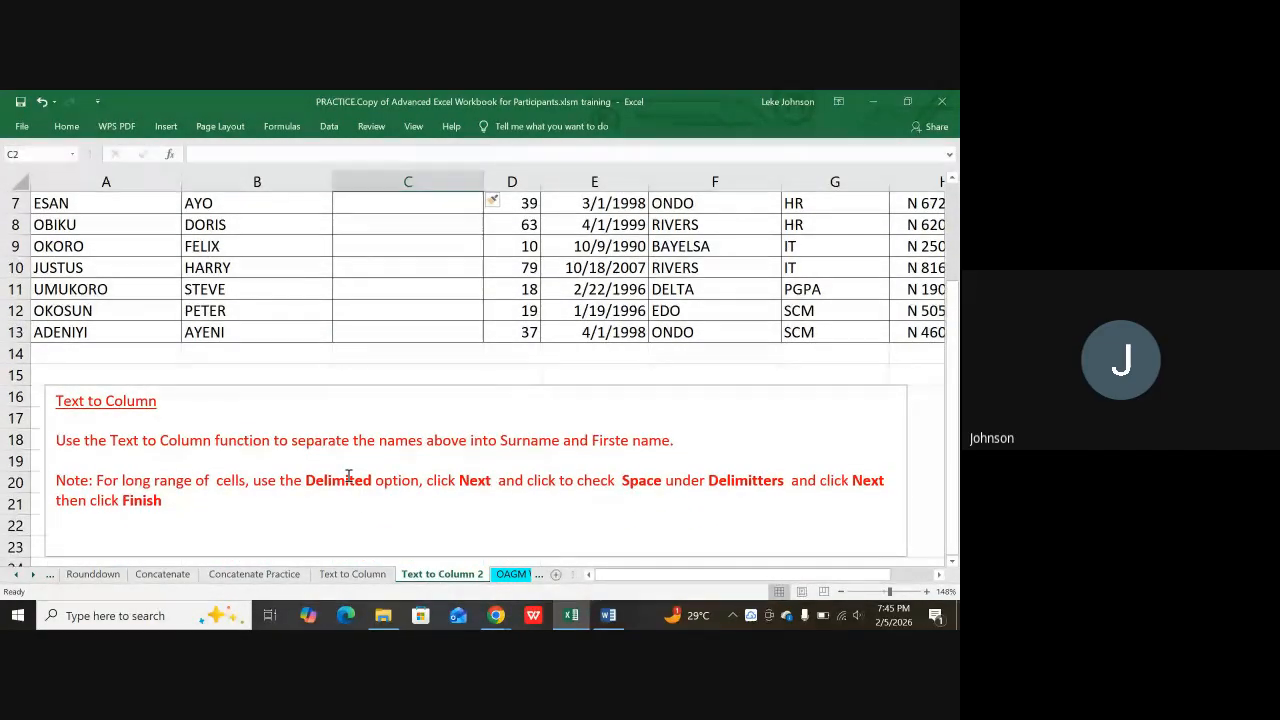
scroll(352, 478, "up", 2)
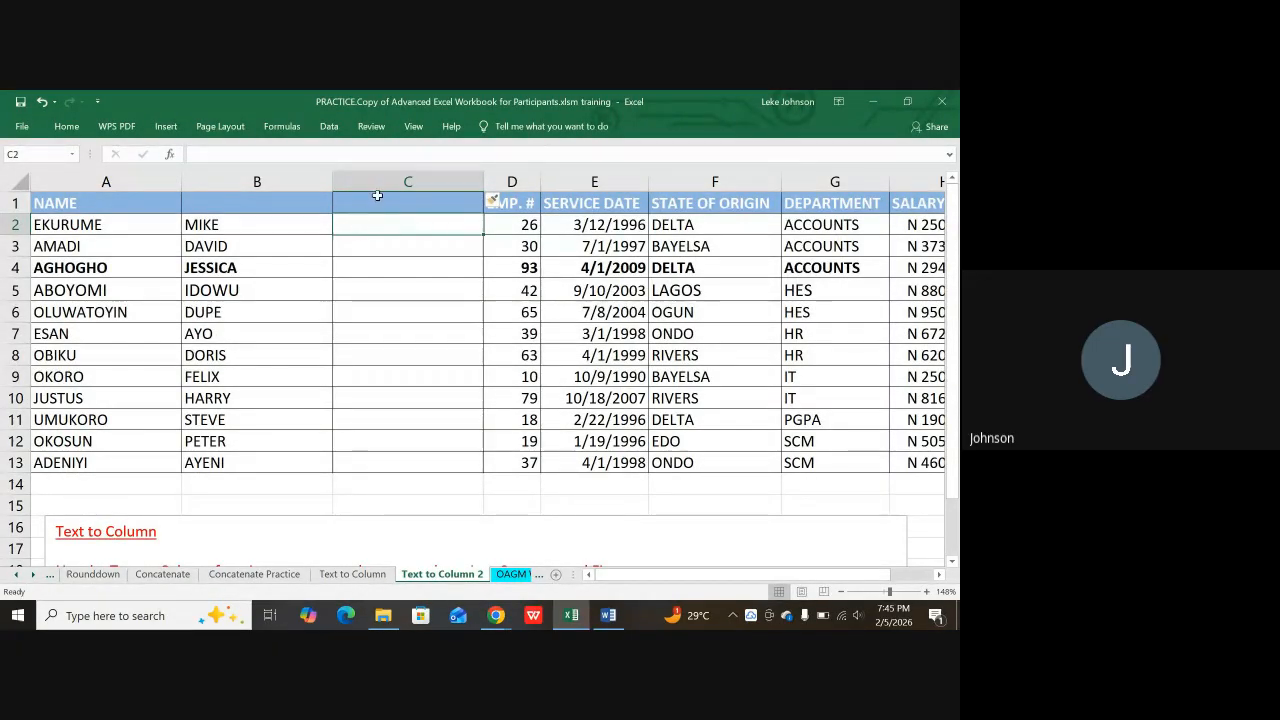
left_click(367, 205)
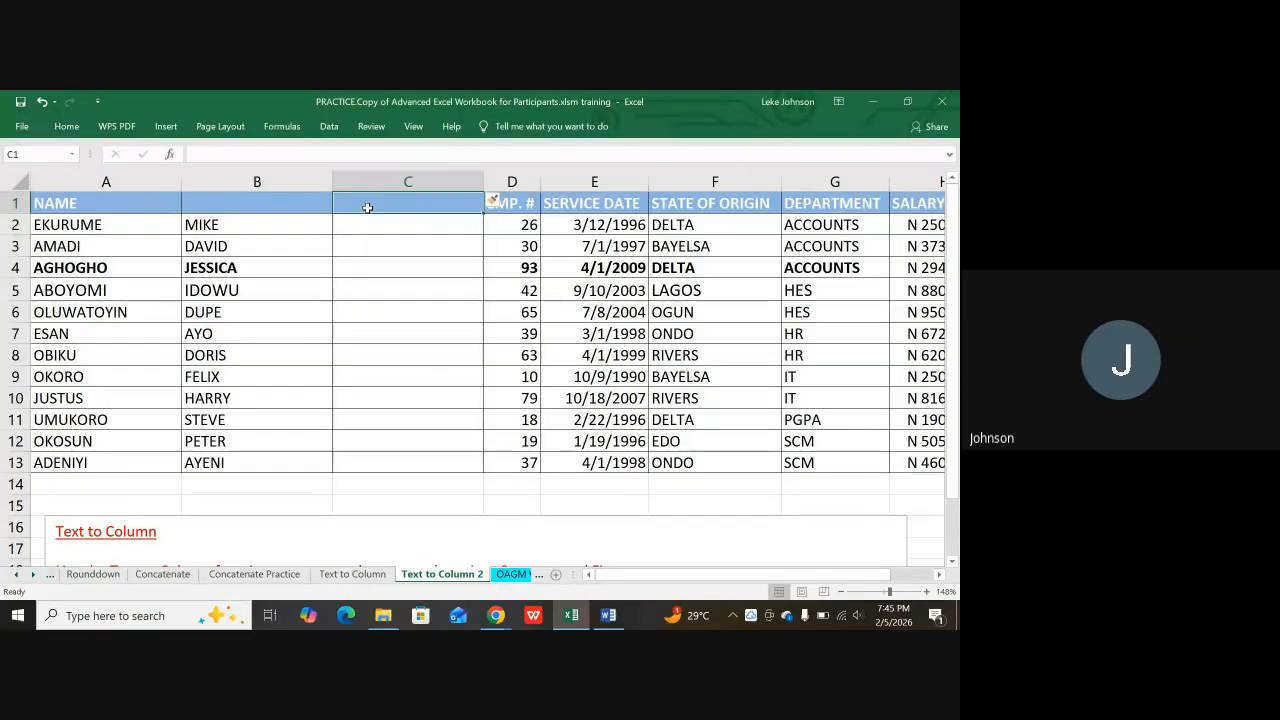
type("CONCA")
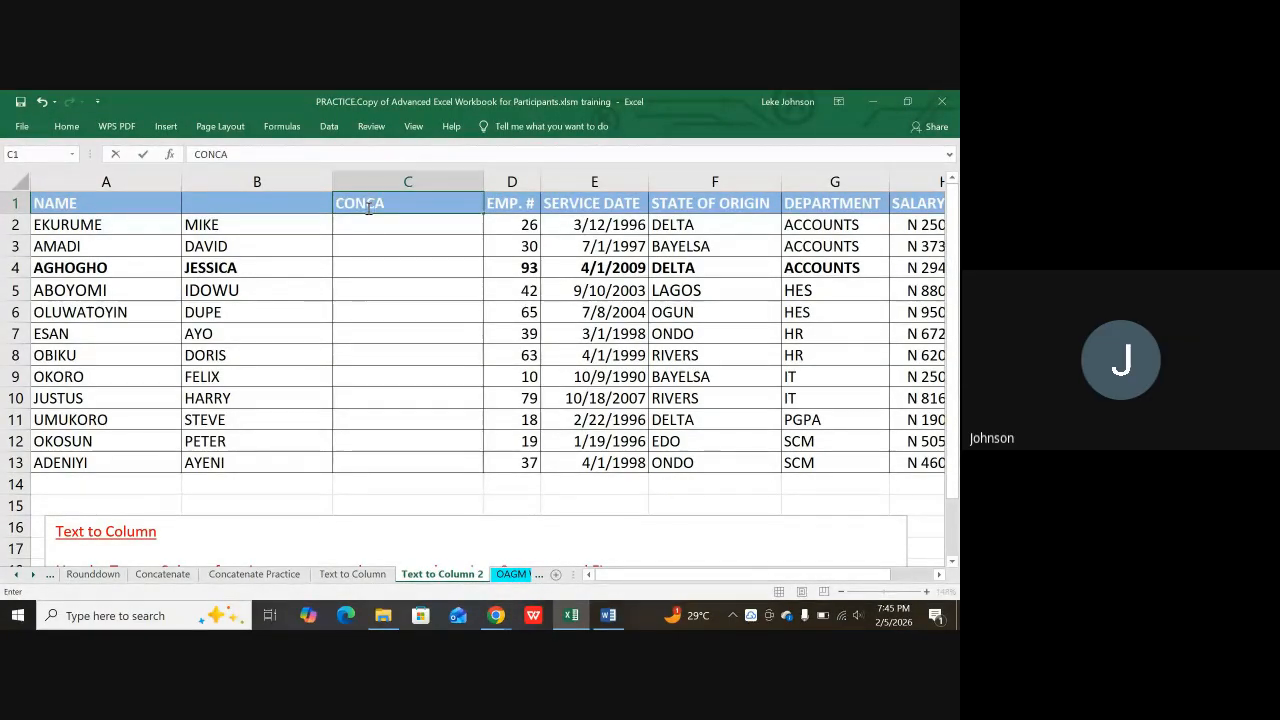
type("TE")
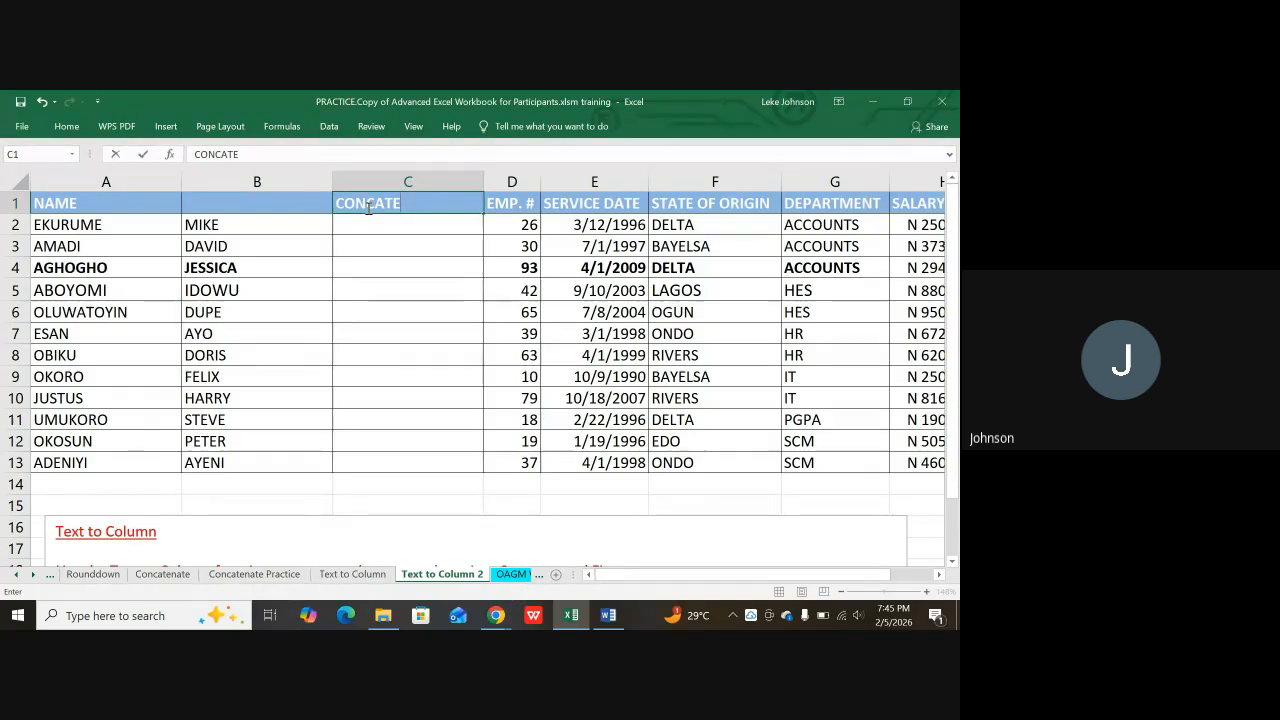
type("NATE")
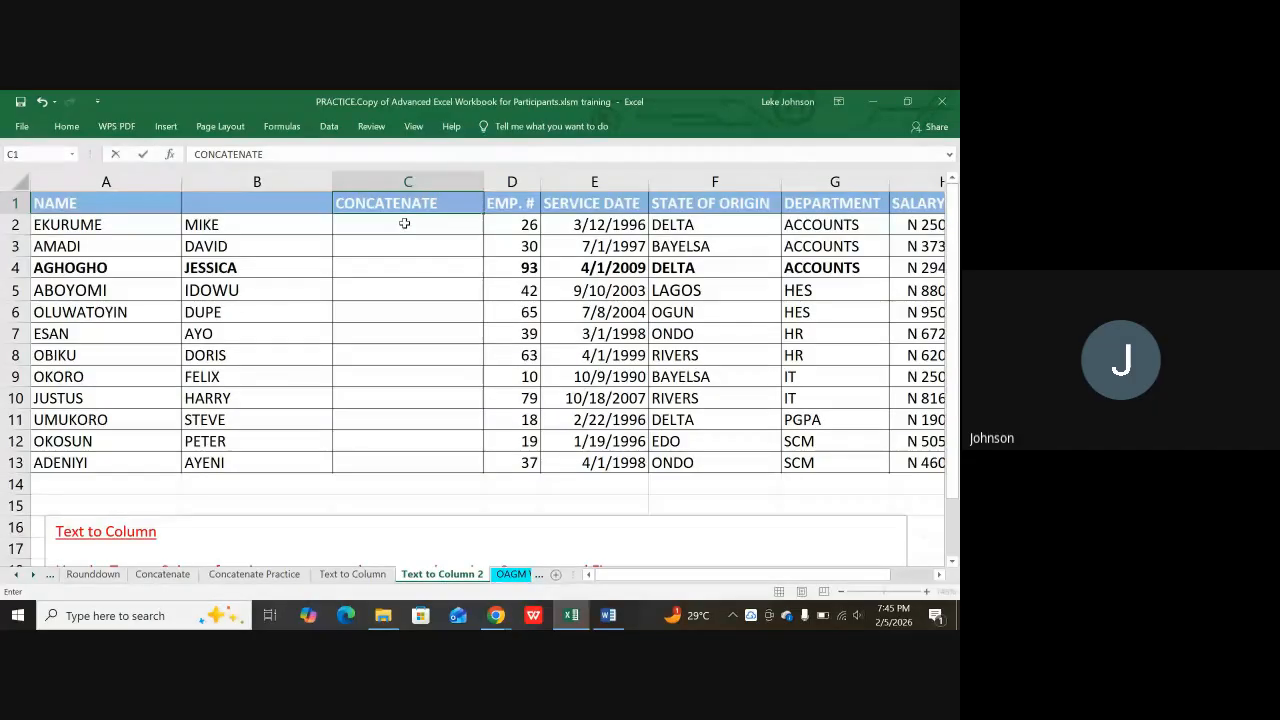
left_click(400, 224)
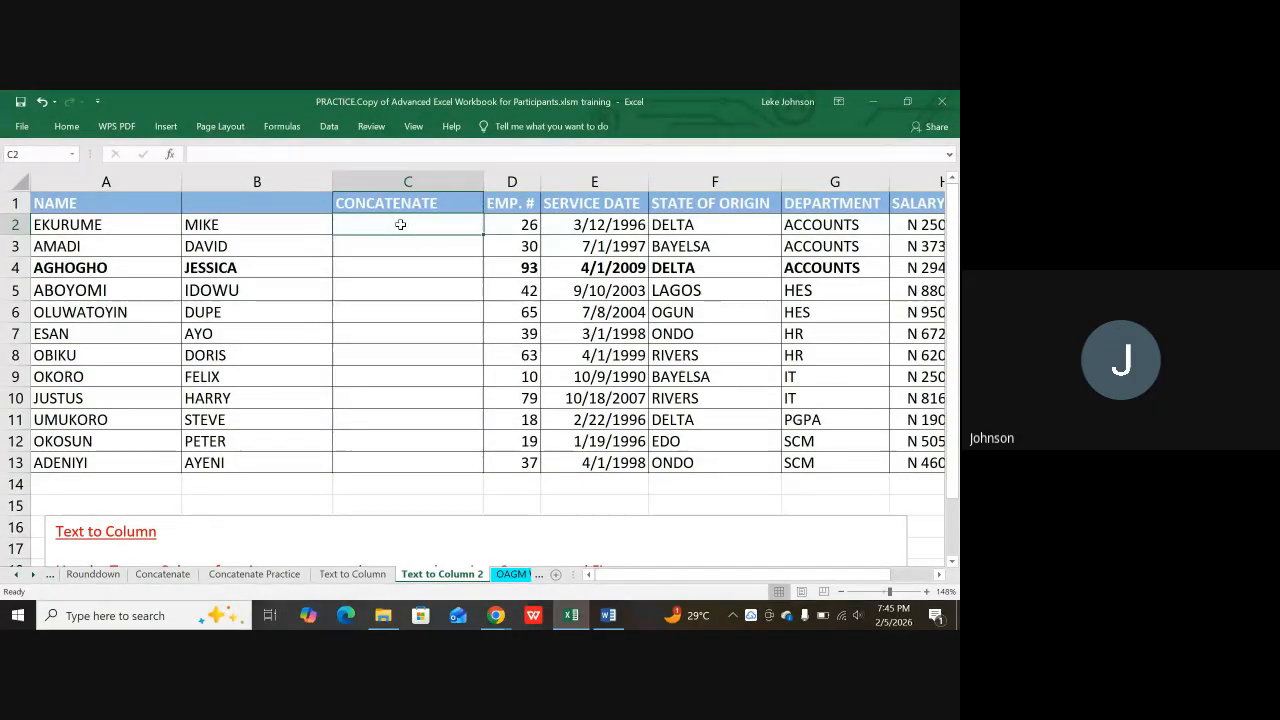
type("=concT")
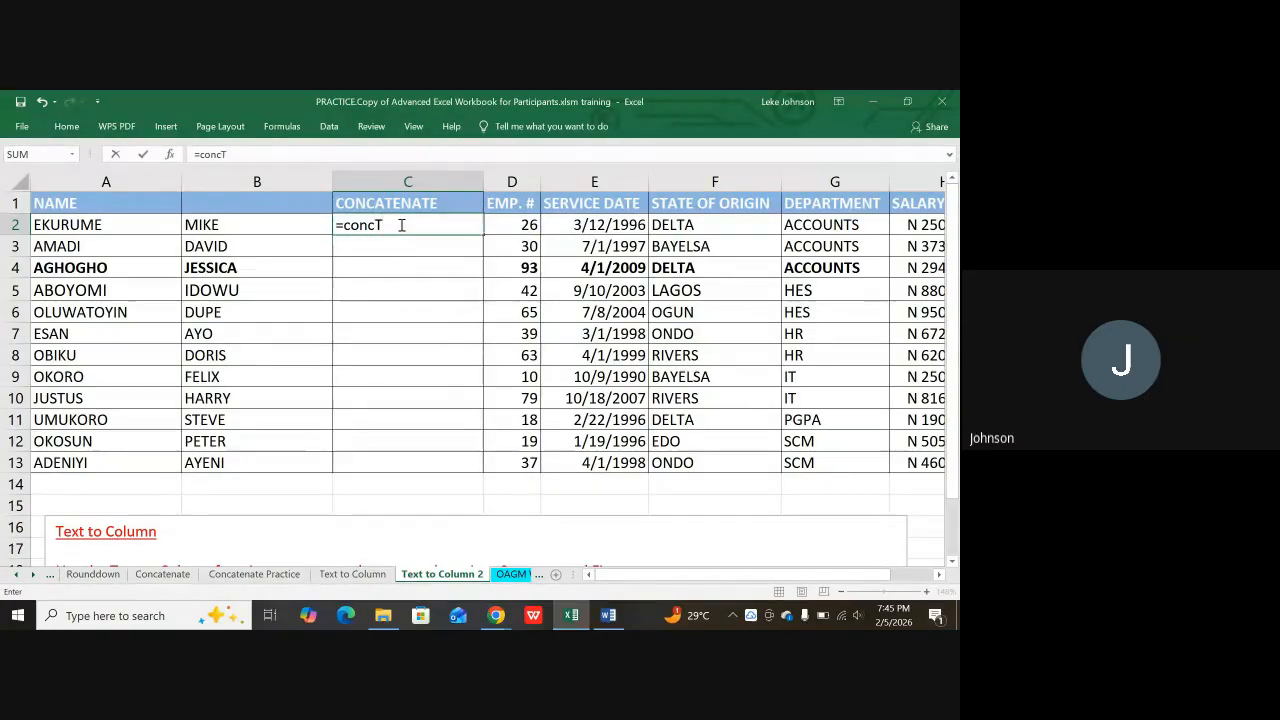
key("BackSpace")
type("A")
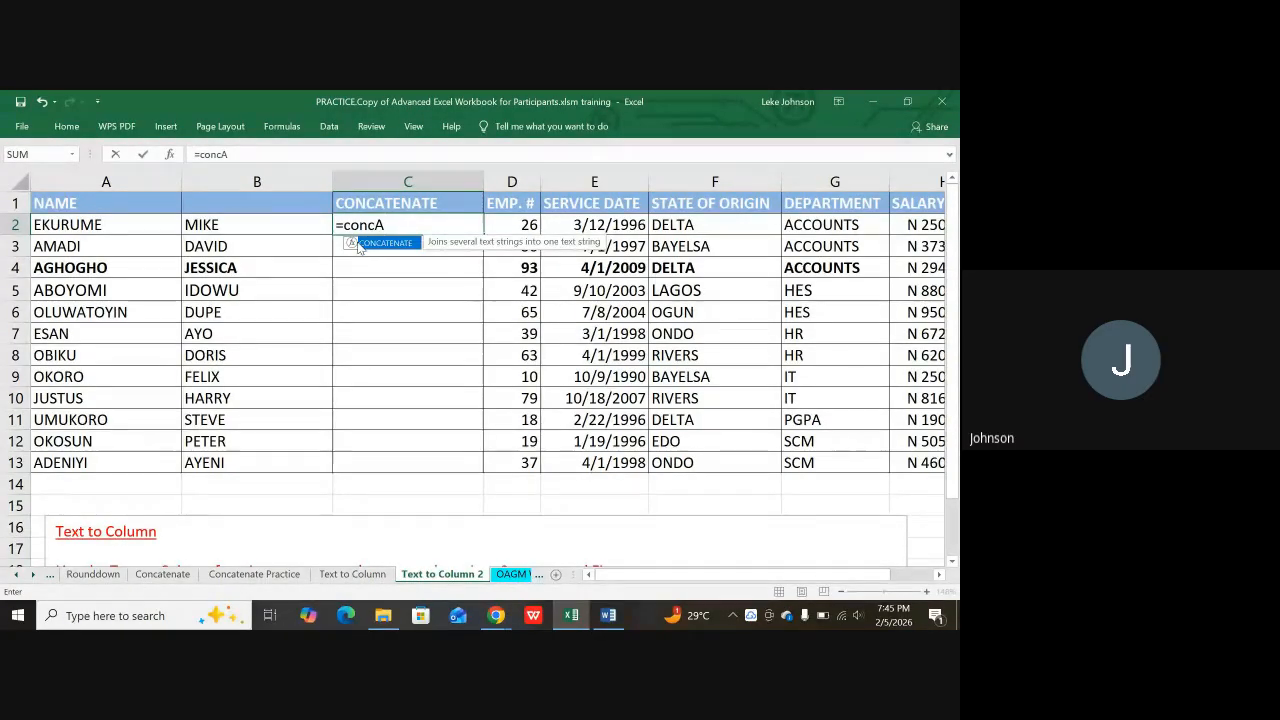
type("TENATE")
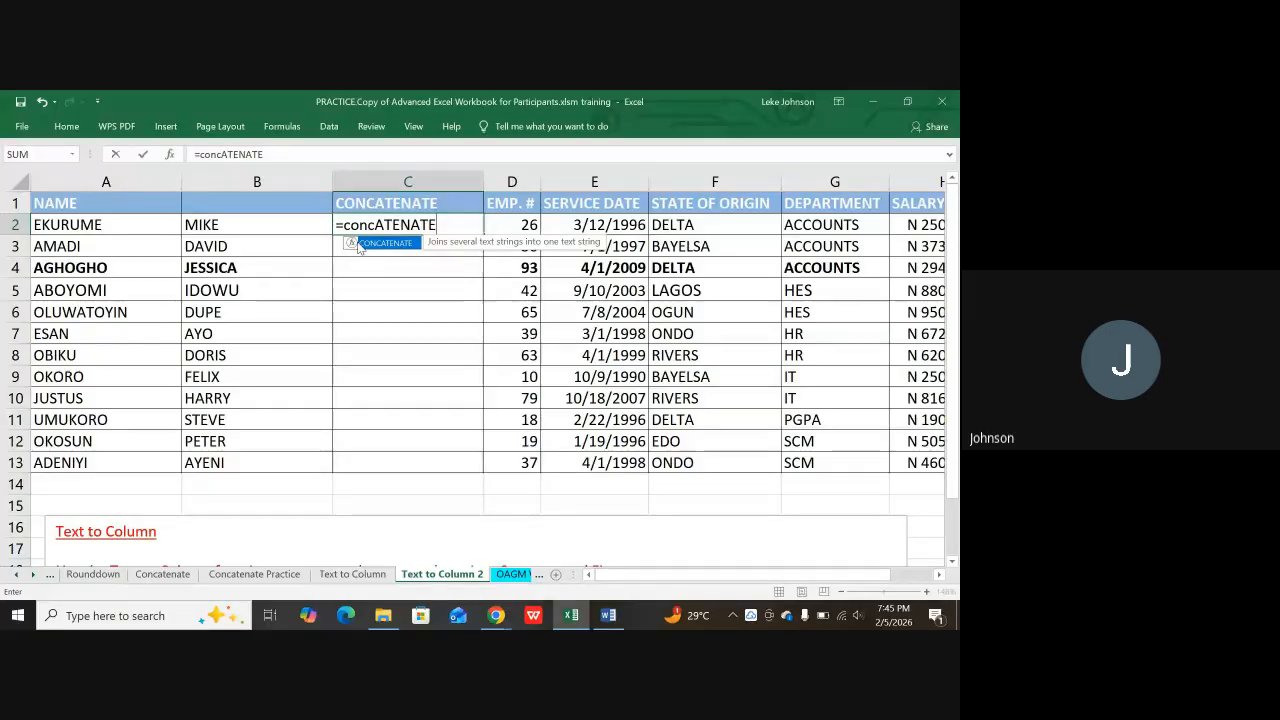
type("(")
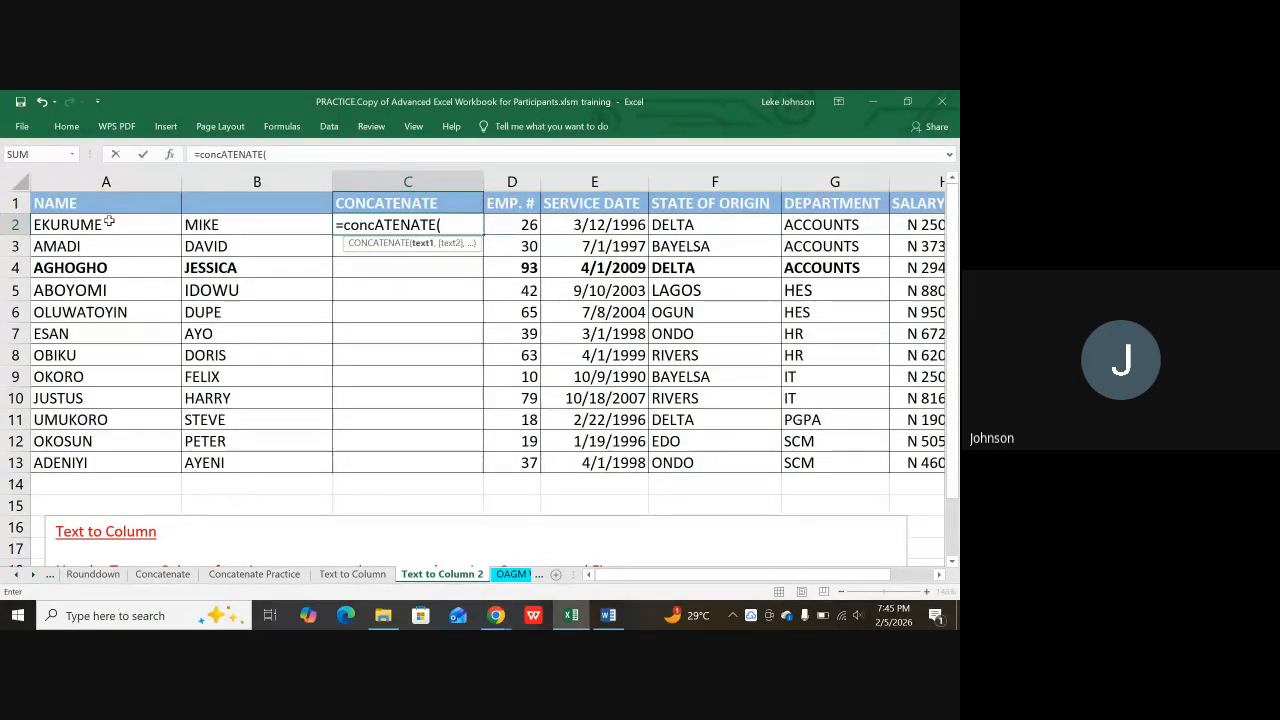
left_click(104, 225)
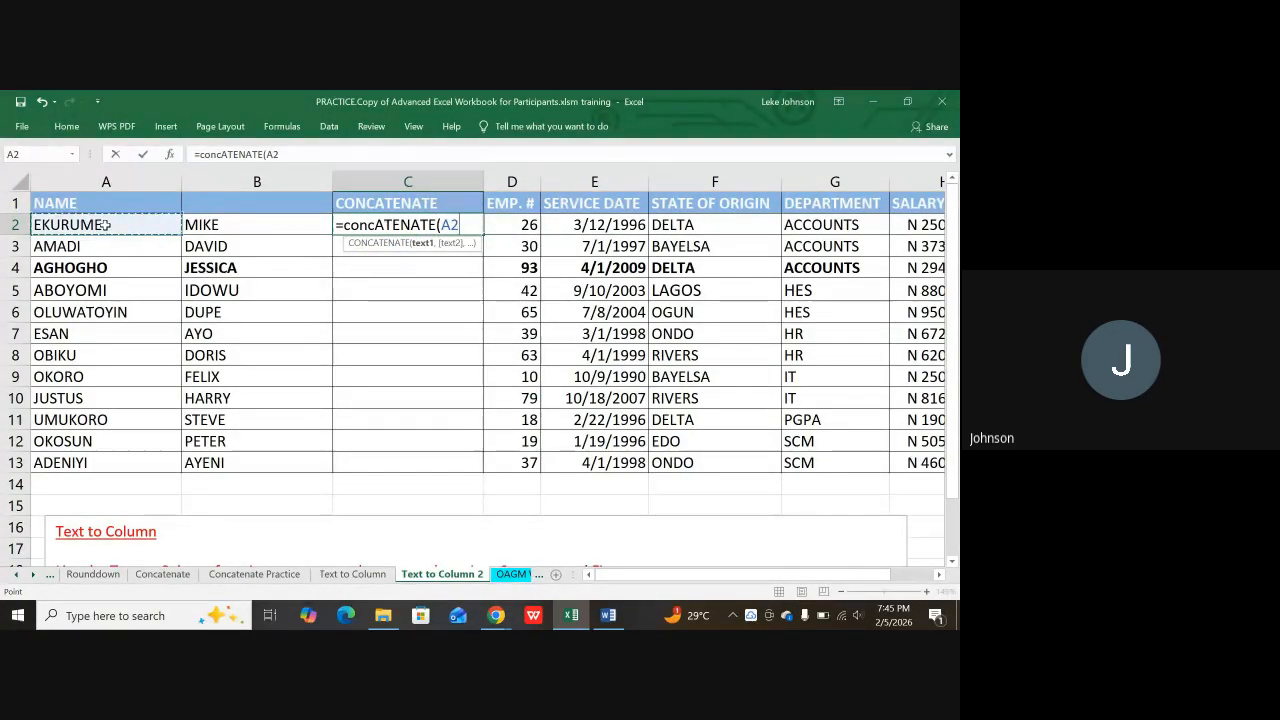
type(",")
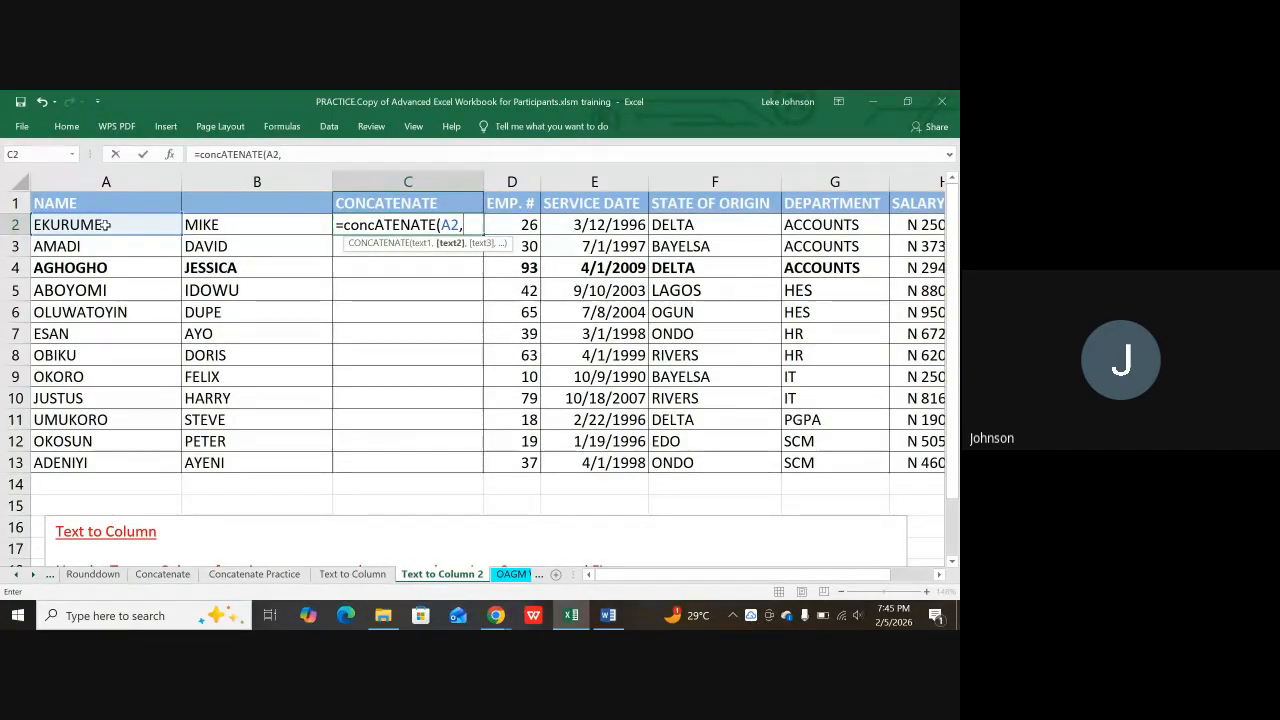
type("\"")
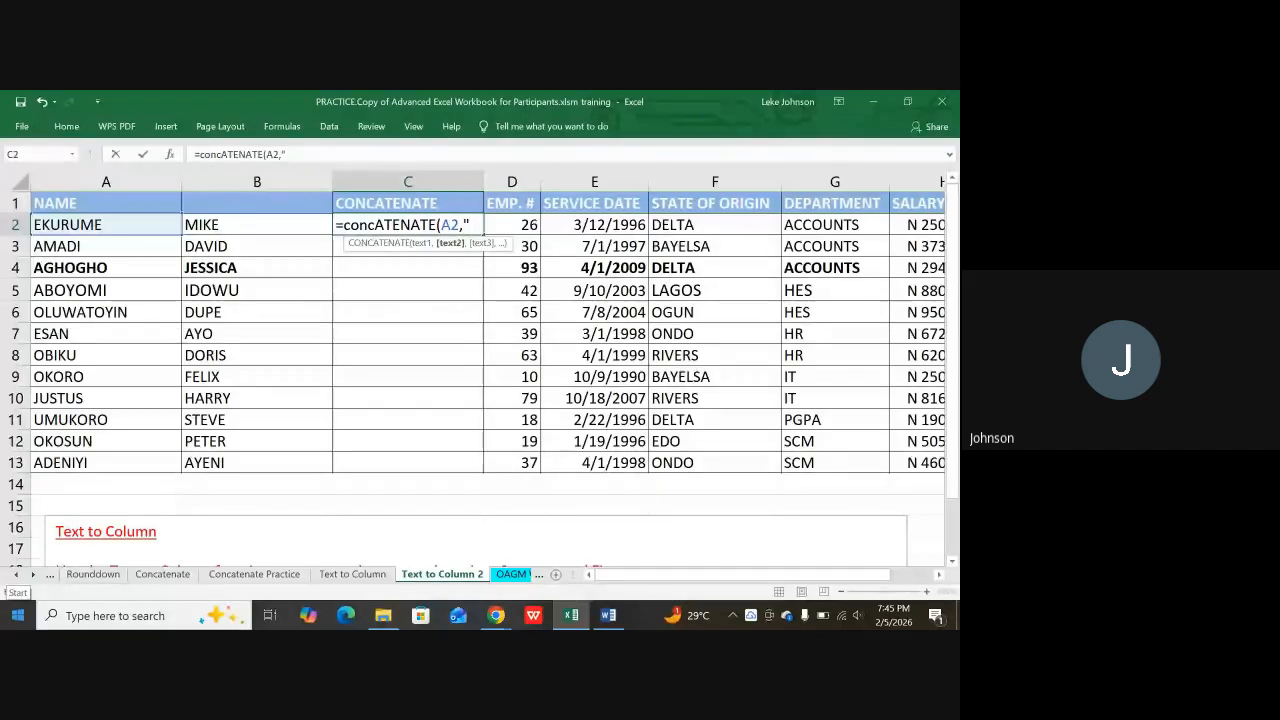
type(" \"")
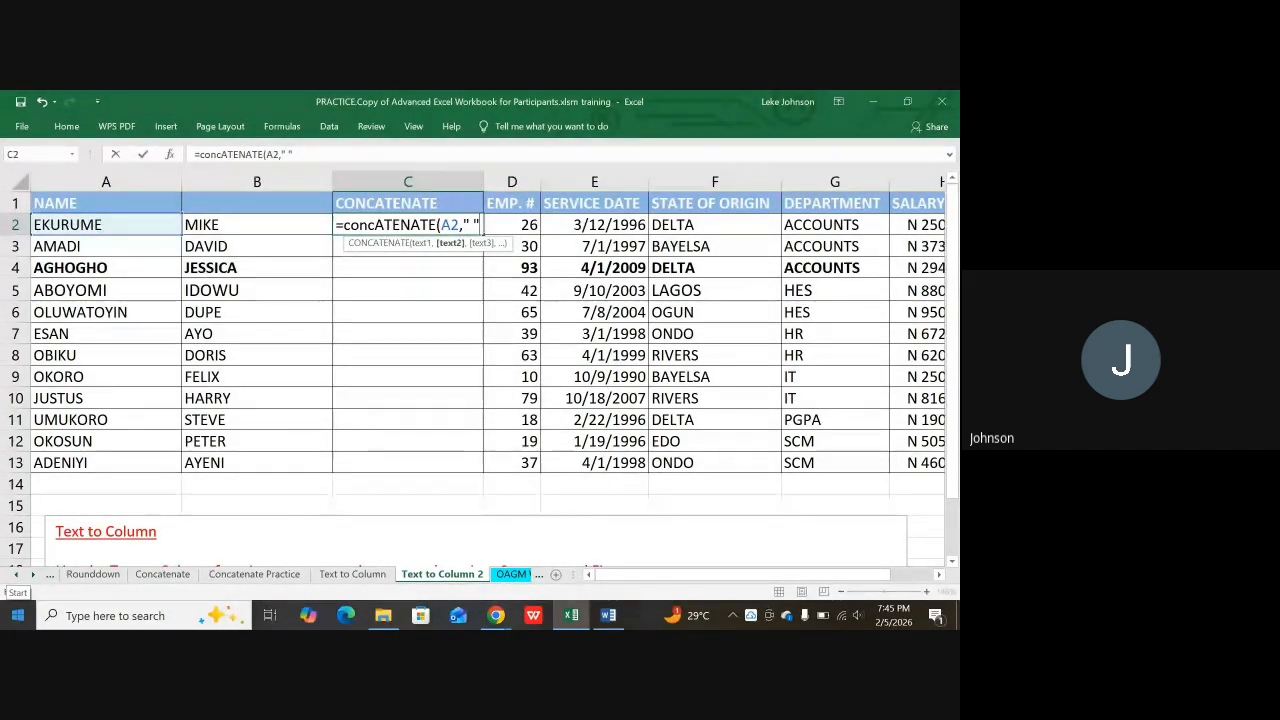
type(",")
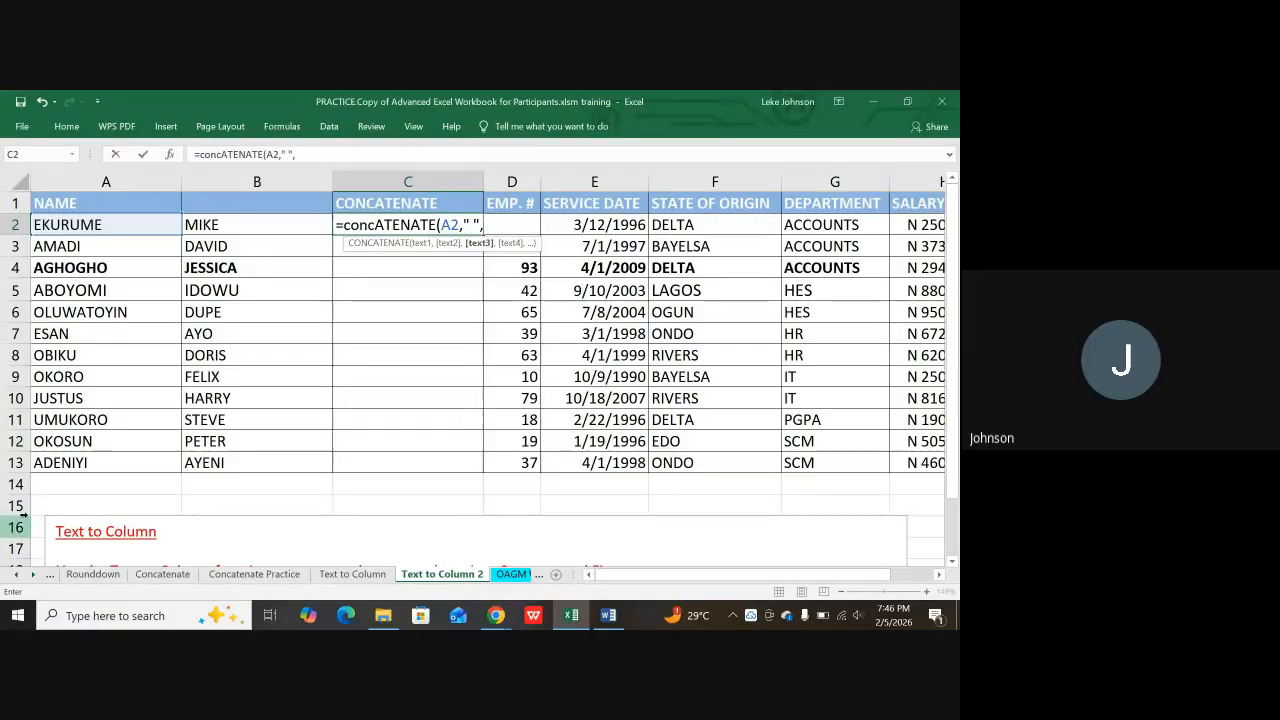
left_click(212, 224)
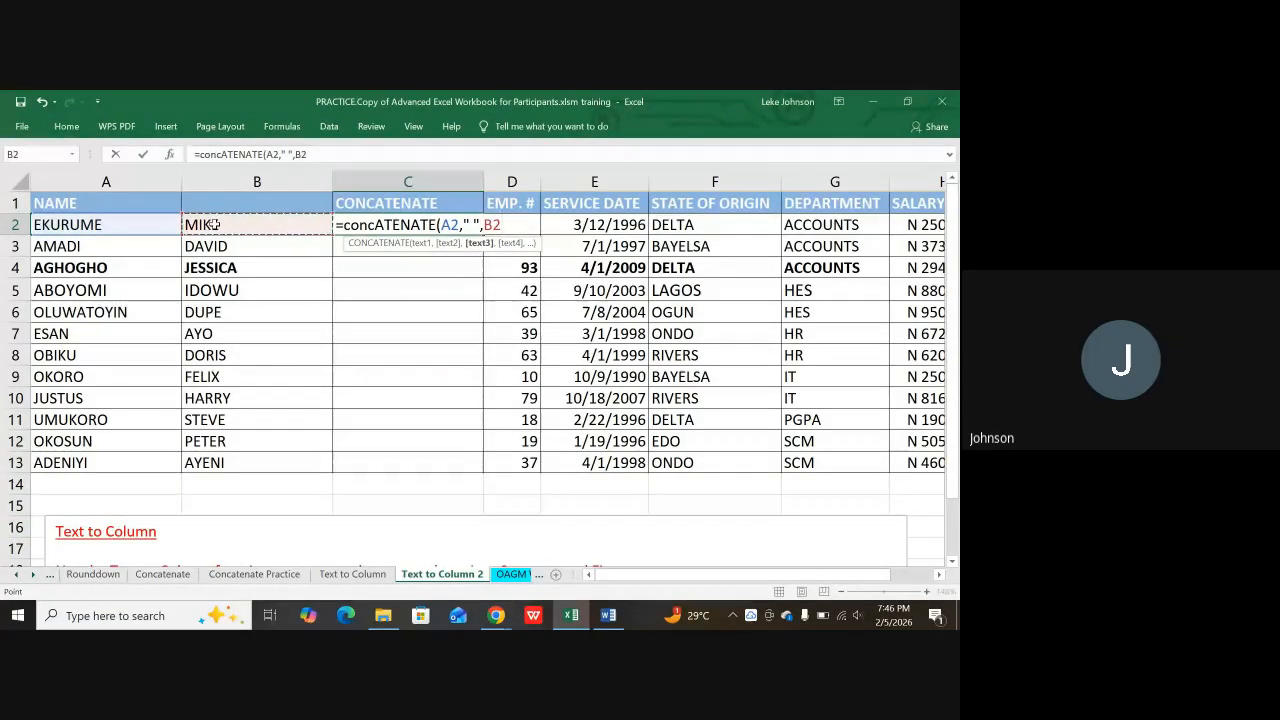
type(")")
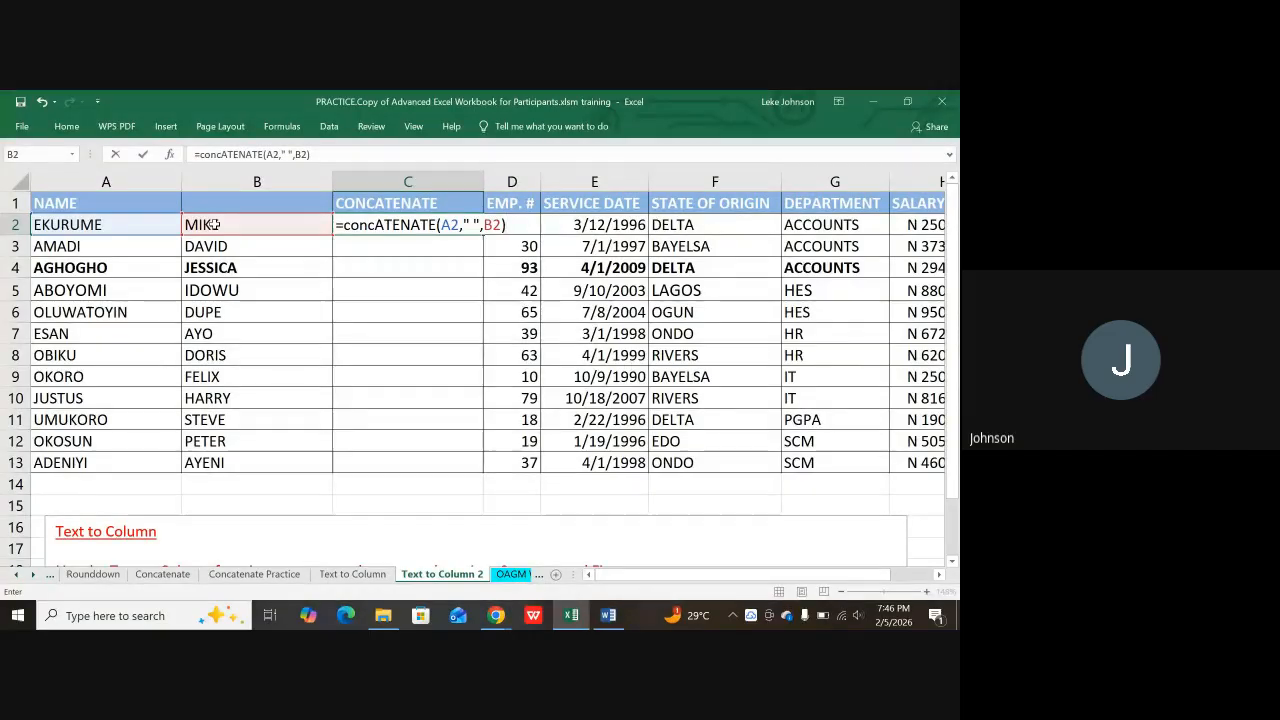
key("Return")
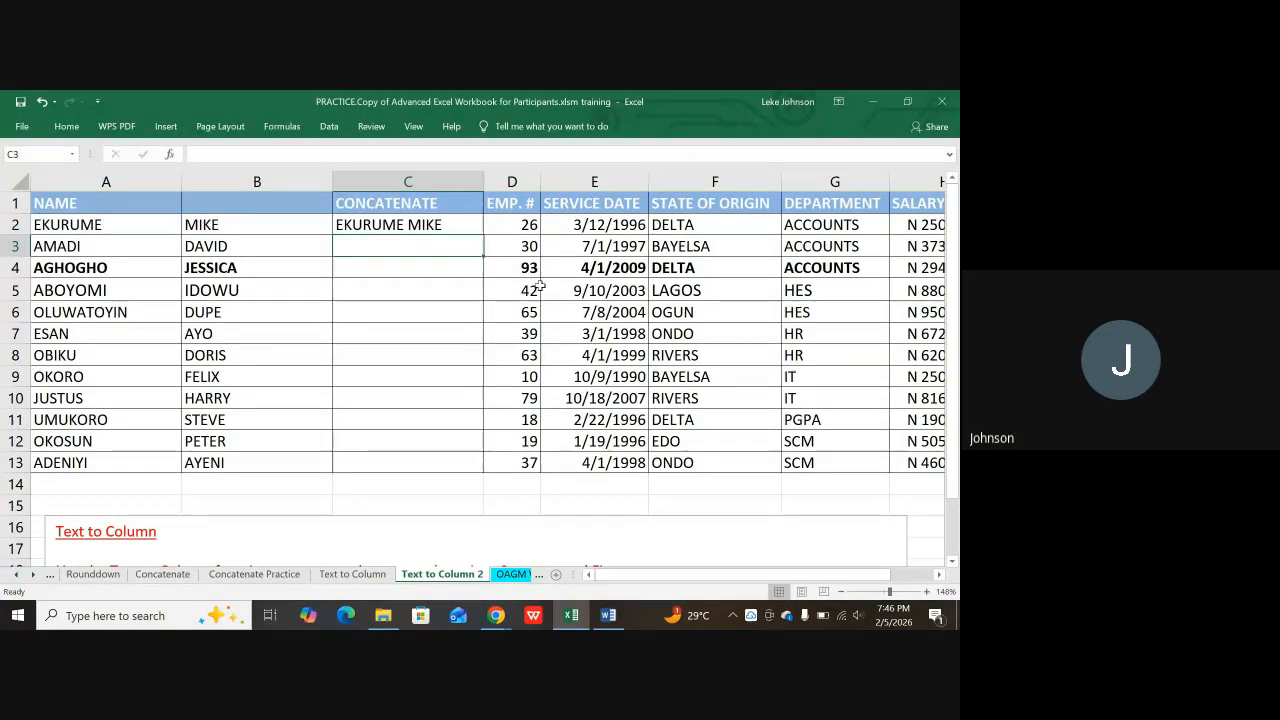
Step: Copy the C2 CONCATENATE formula down through C13 with the fill handle
left_click(469, 225)
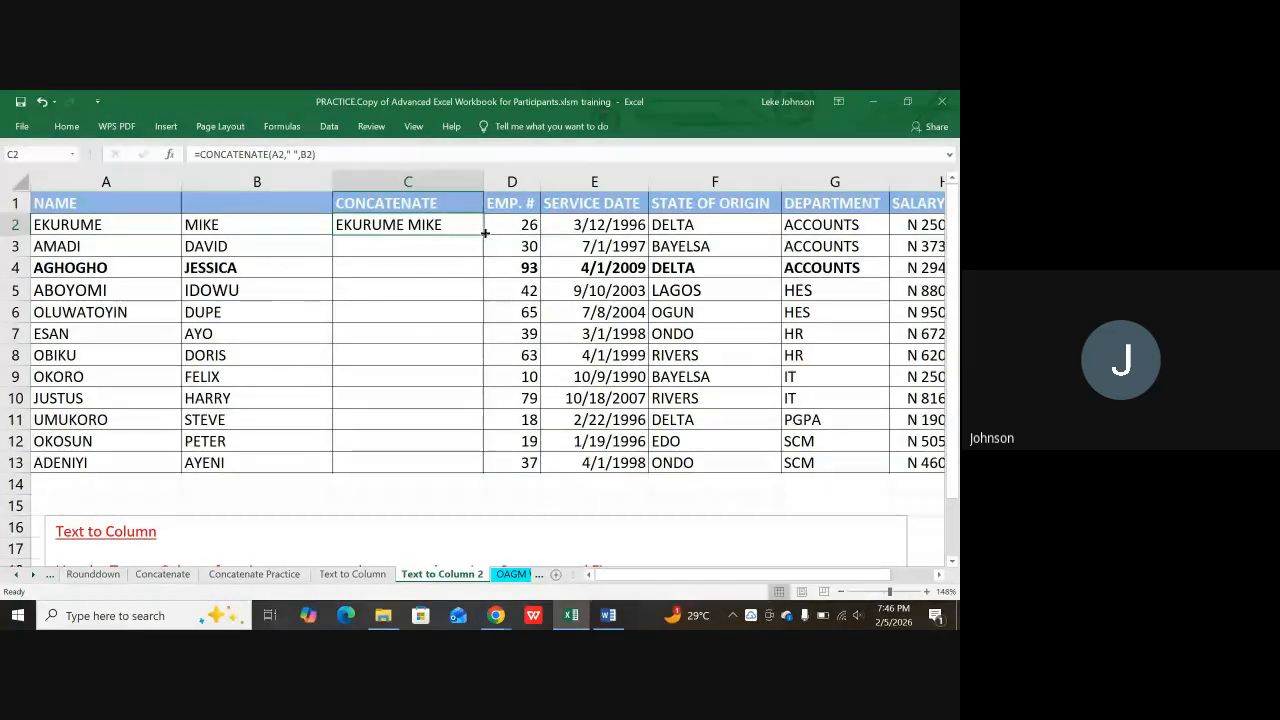
double_click(484, 233)
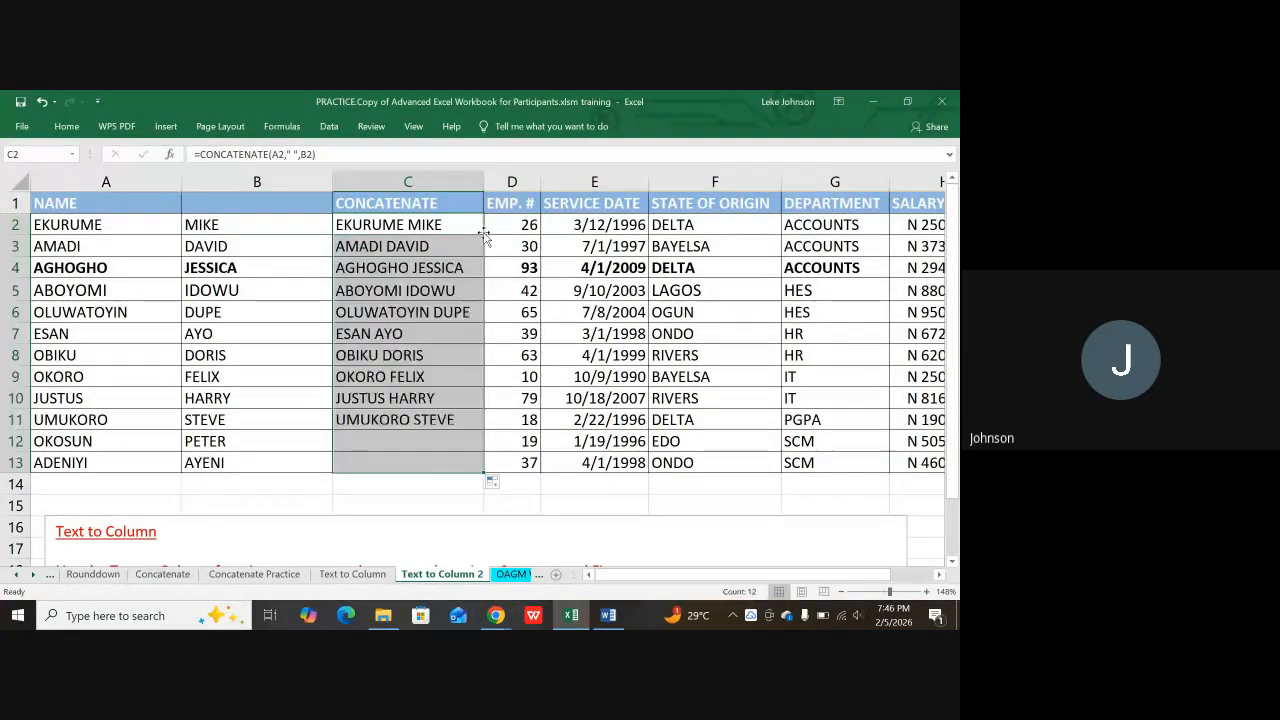
left_click(405, 490)
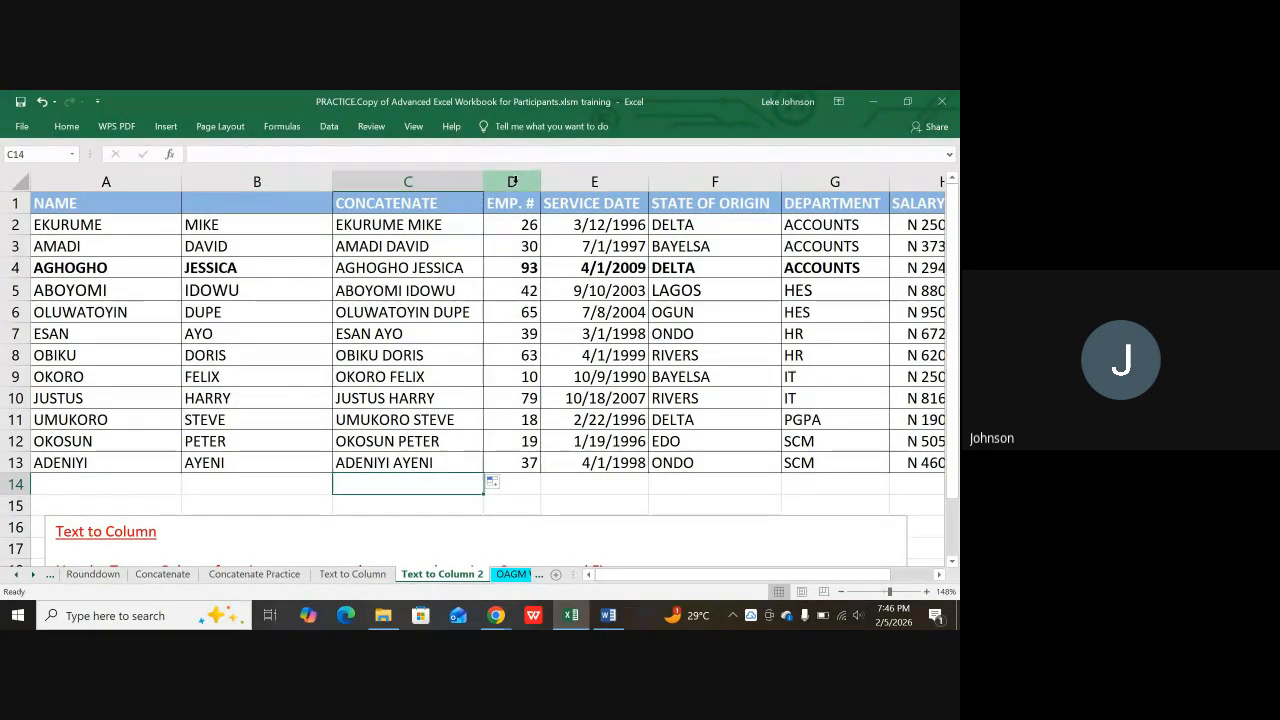
Step: Insert two blank columns before EMP. #, then undo that insertion
left_click_drag(512, 181, 559, 178)
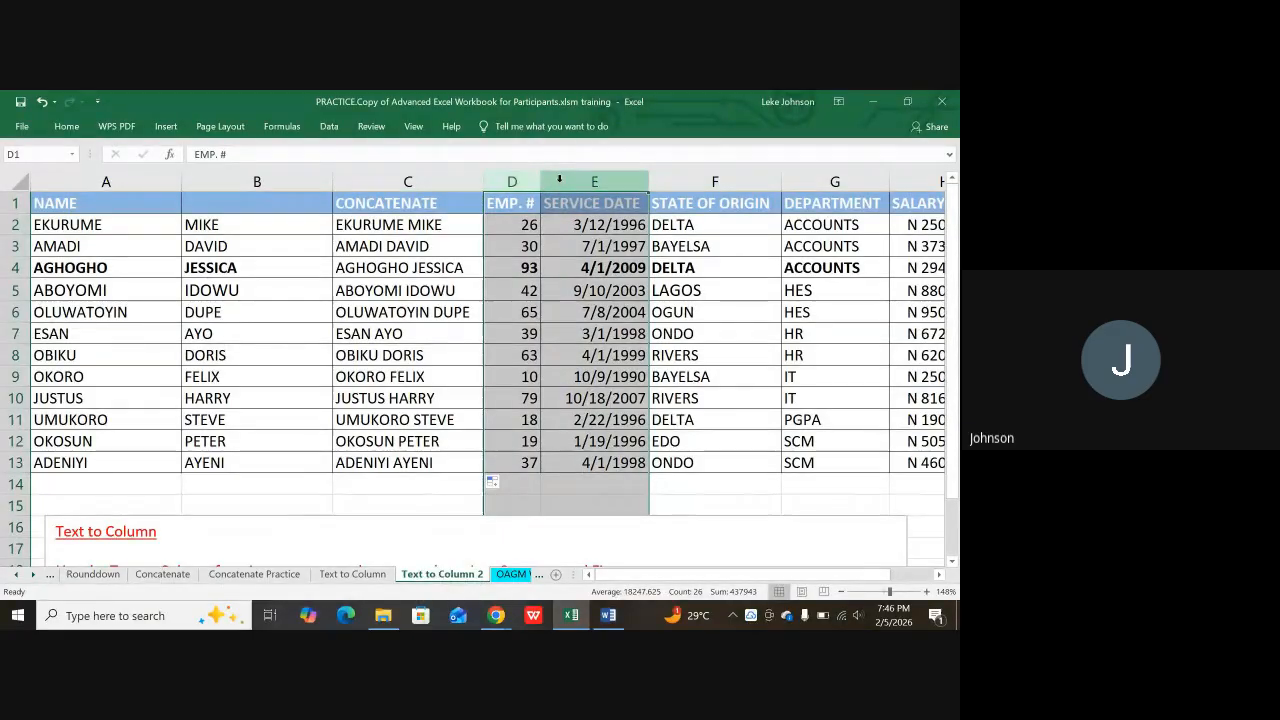
right_click(560, 180)
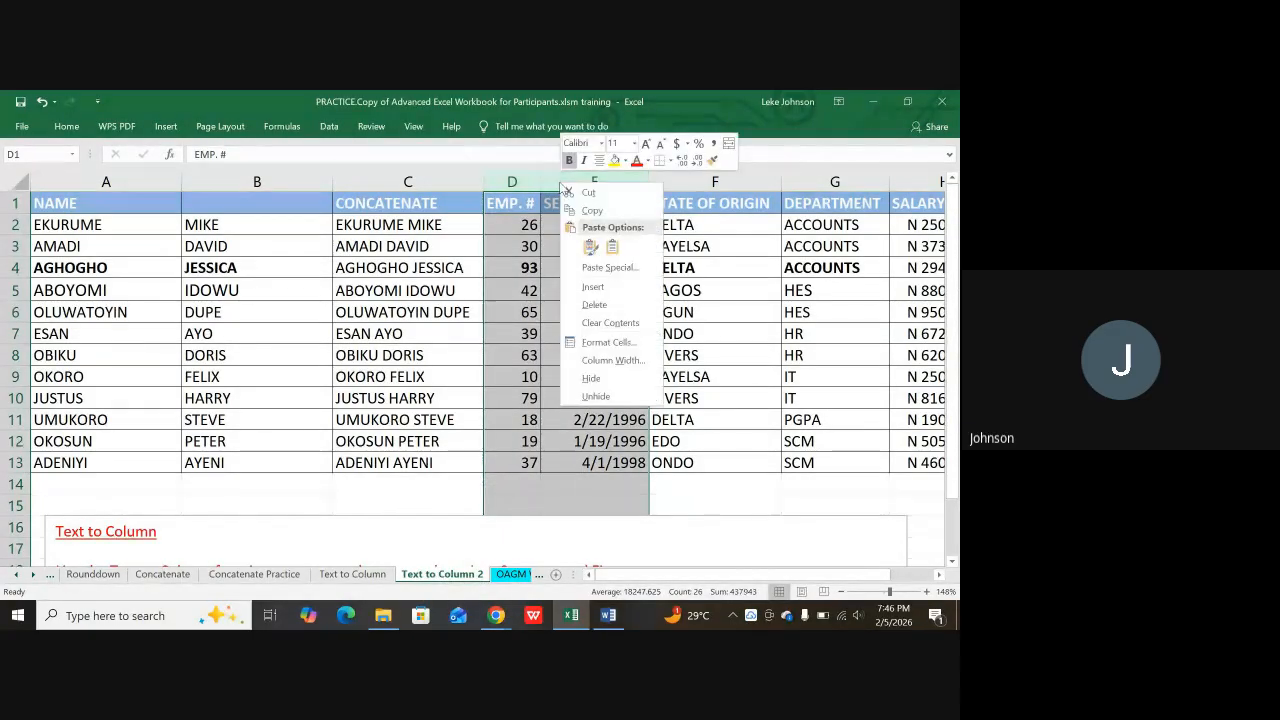
left_click(593, 287)
left_click(572, 265)
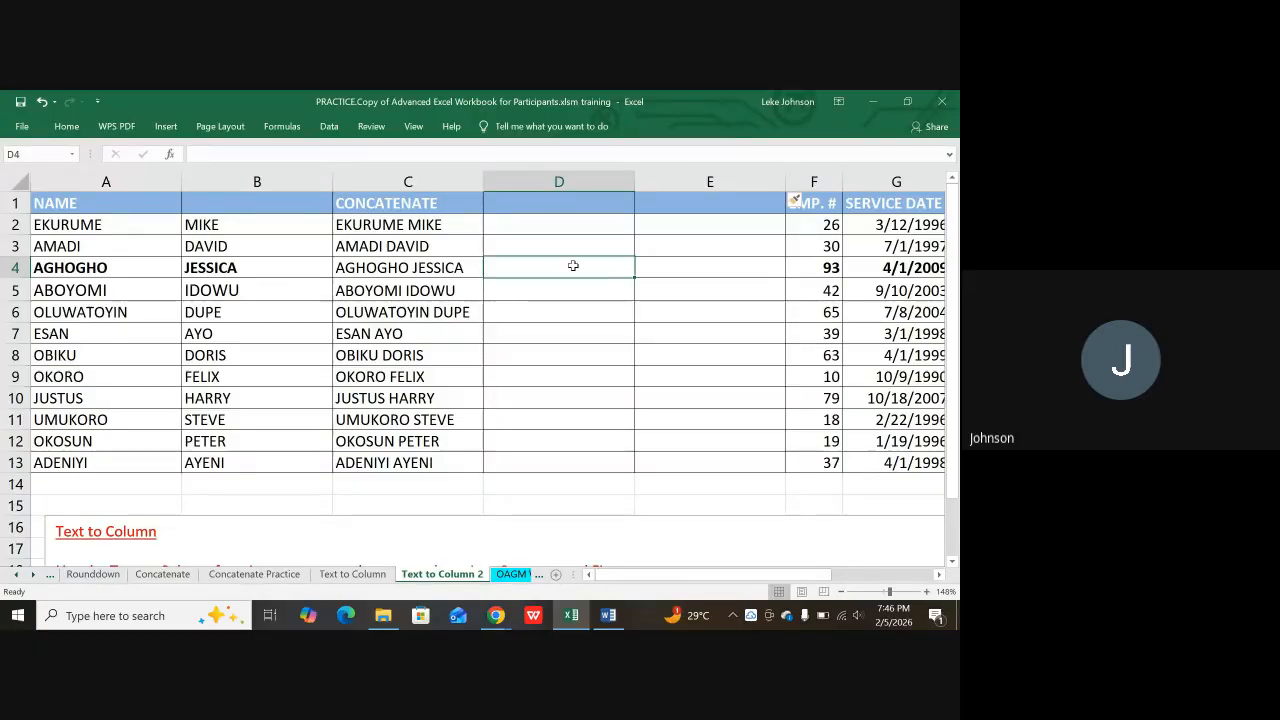
key("ctrl+z")
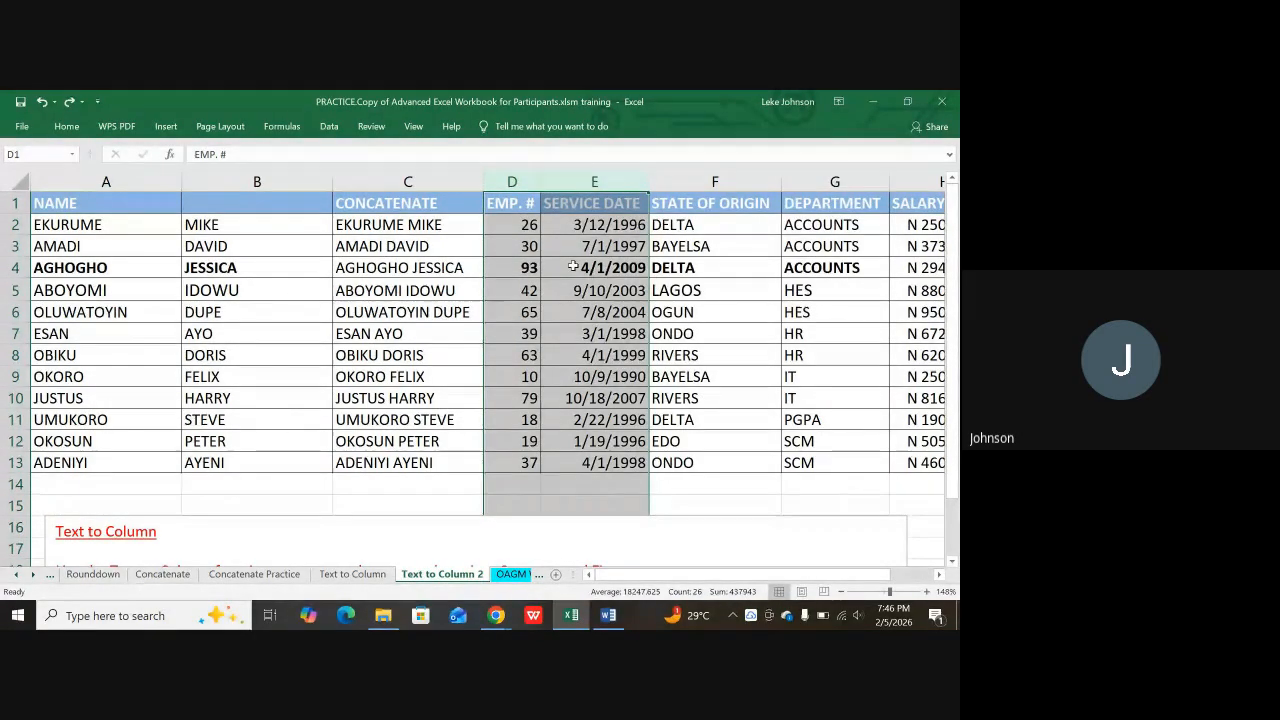
left_click(457, 245)
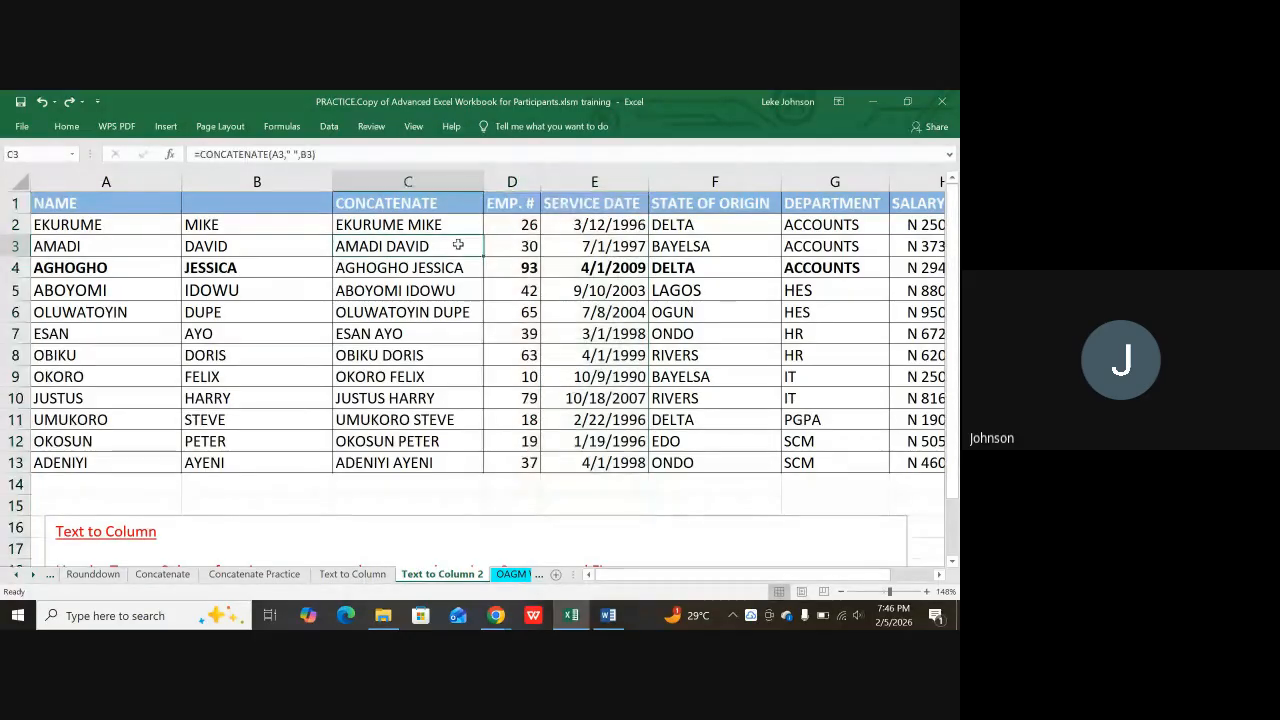
Step: Insert a single blank column D before EMP. #, shifting it to column E
left_click(512, 180)
right_click(512, 180)
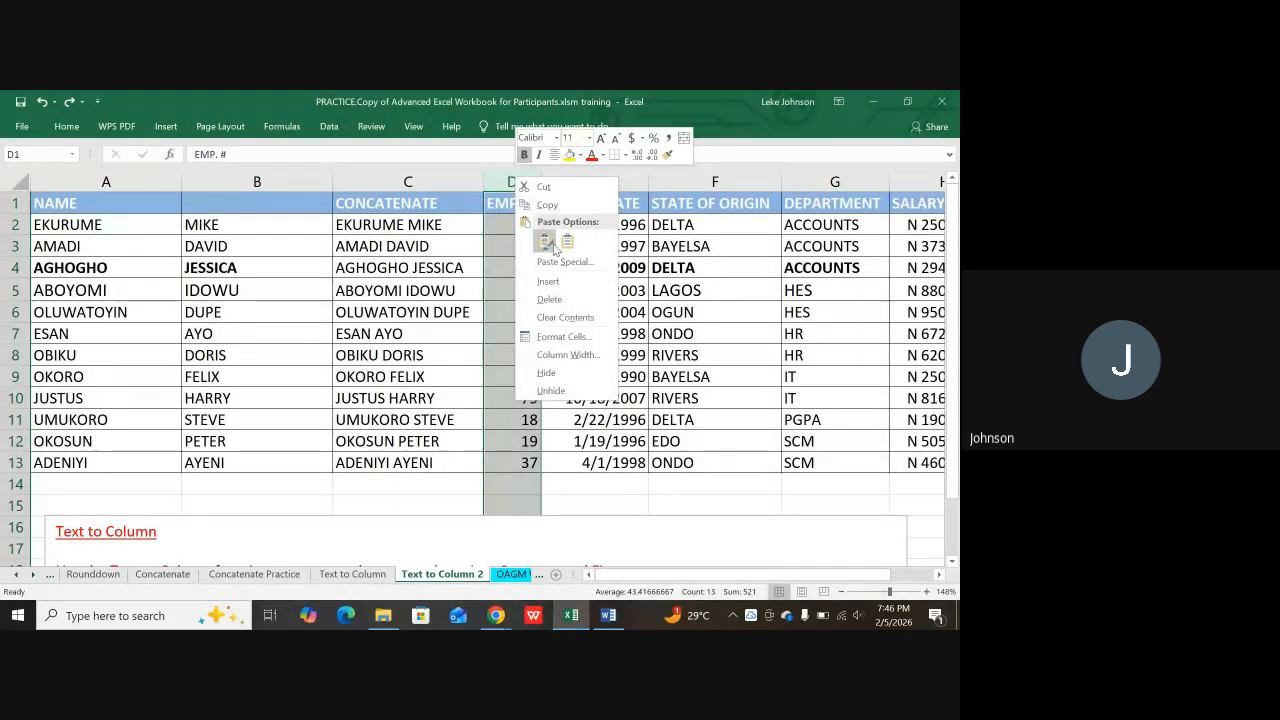
left_click(548, 281)
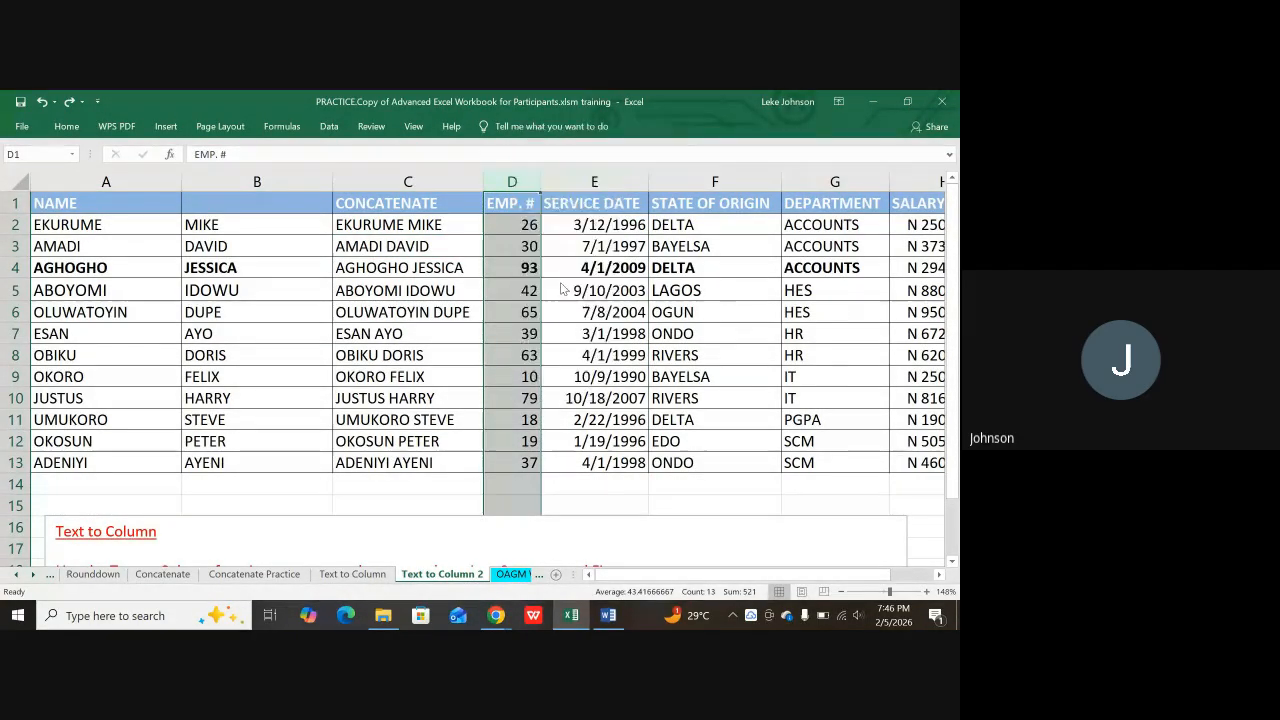
left_click(400, 245)
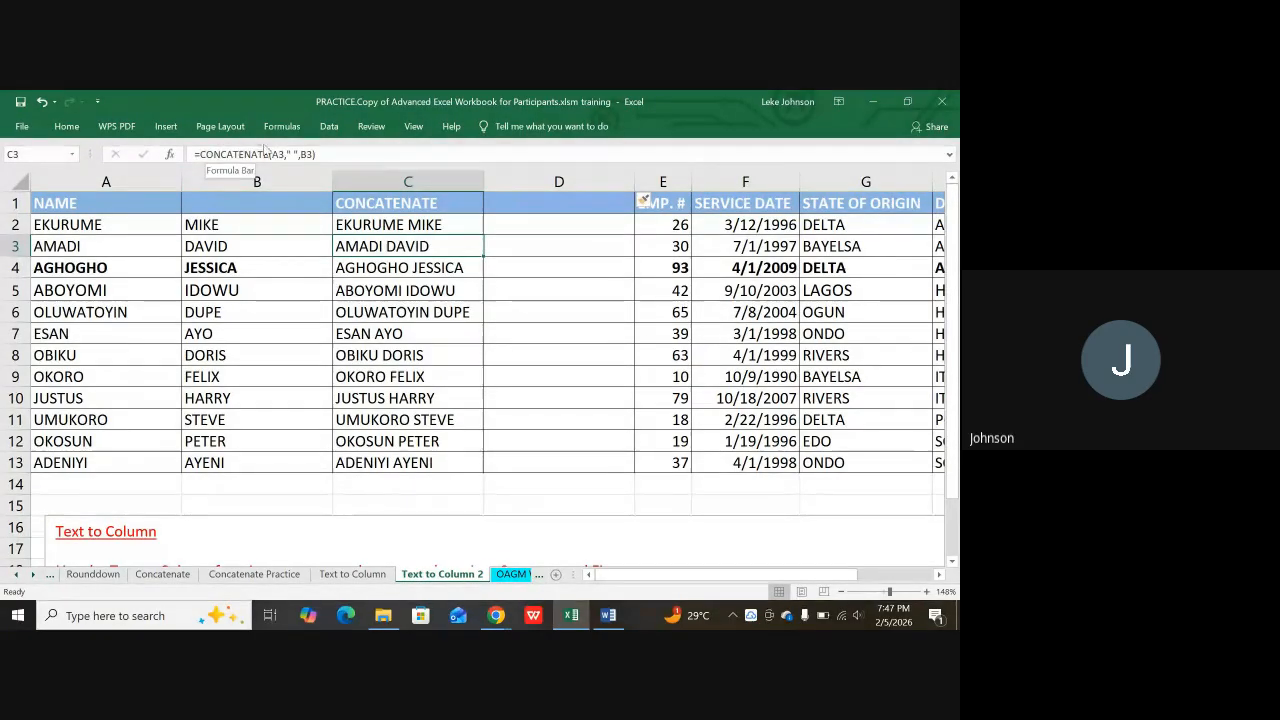
left_click(385, 230)
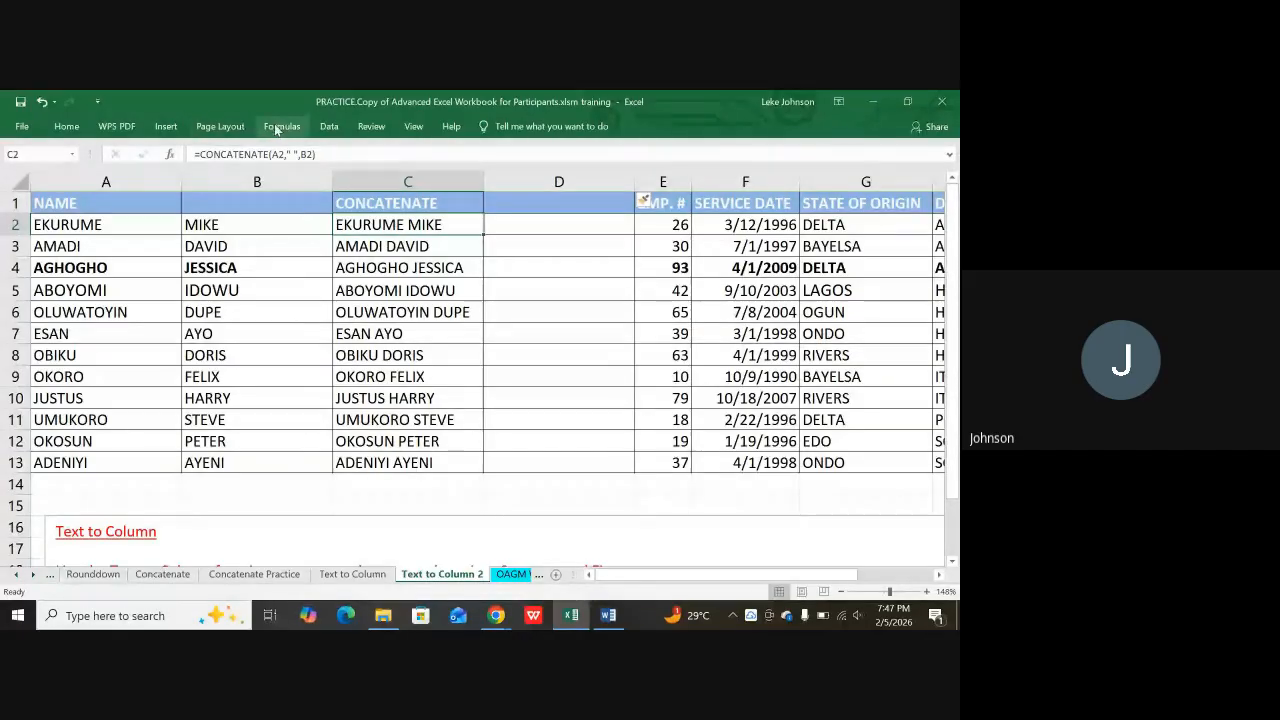
left_click(329, 127)
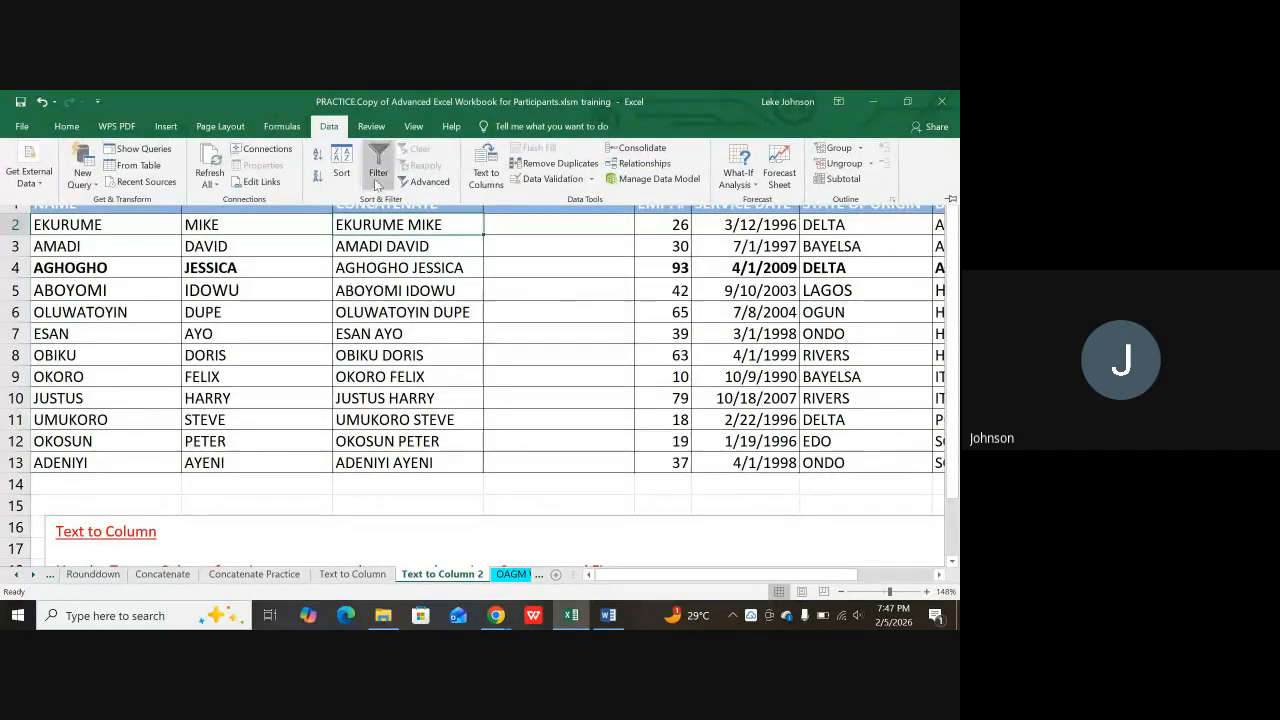
left_click(484, 170)
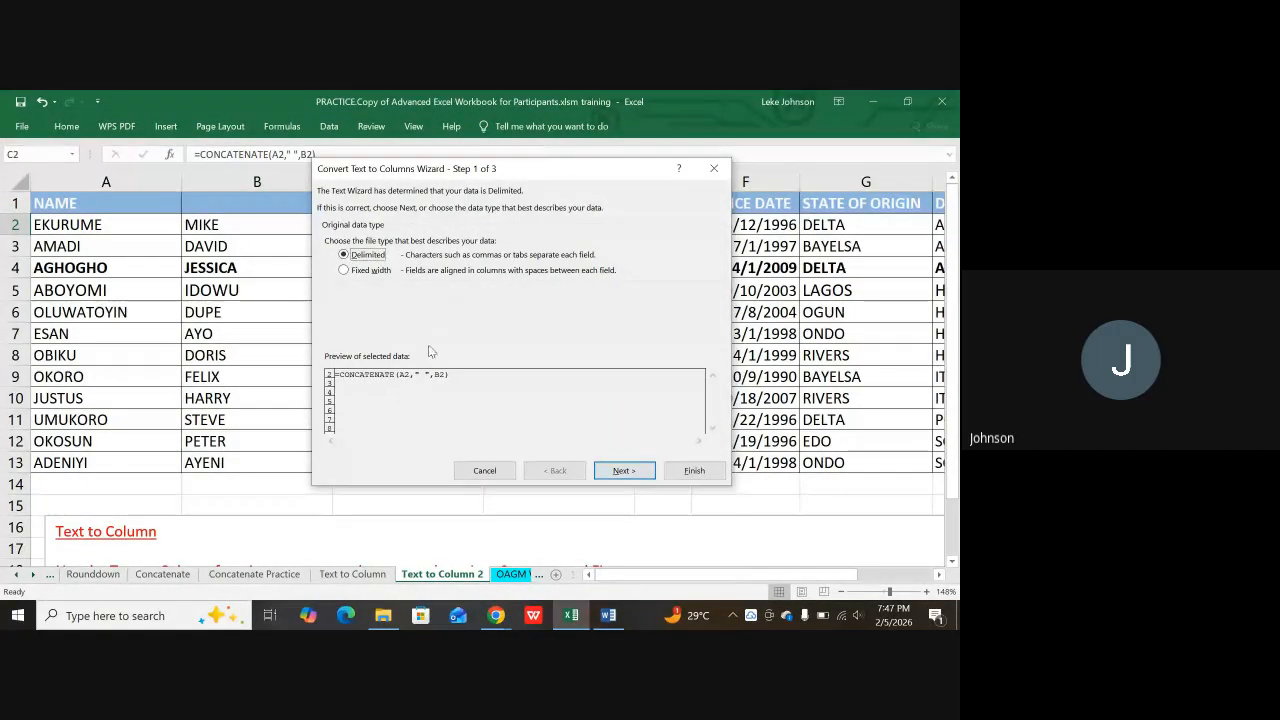
left_click(727, 176)
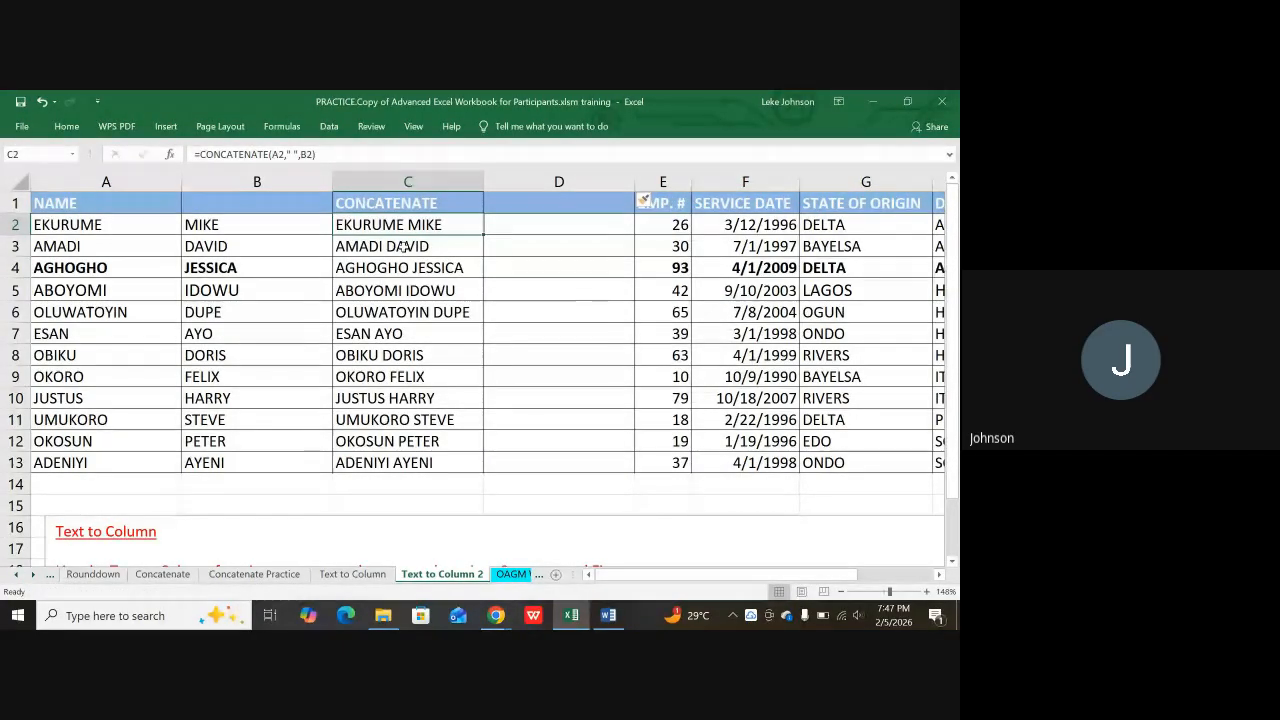
Step: Copy the combined names in C2:C13, then cancel the pending copy
key("Down")
key("Down")
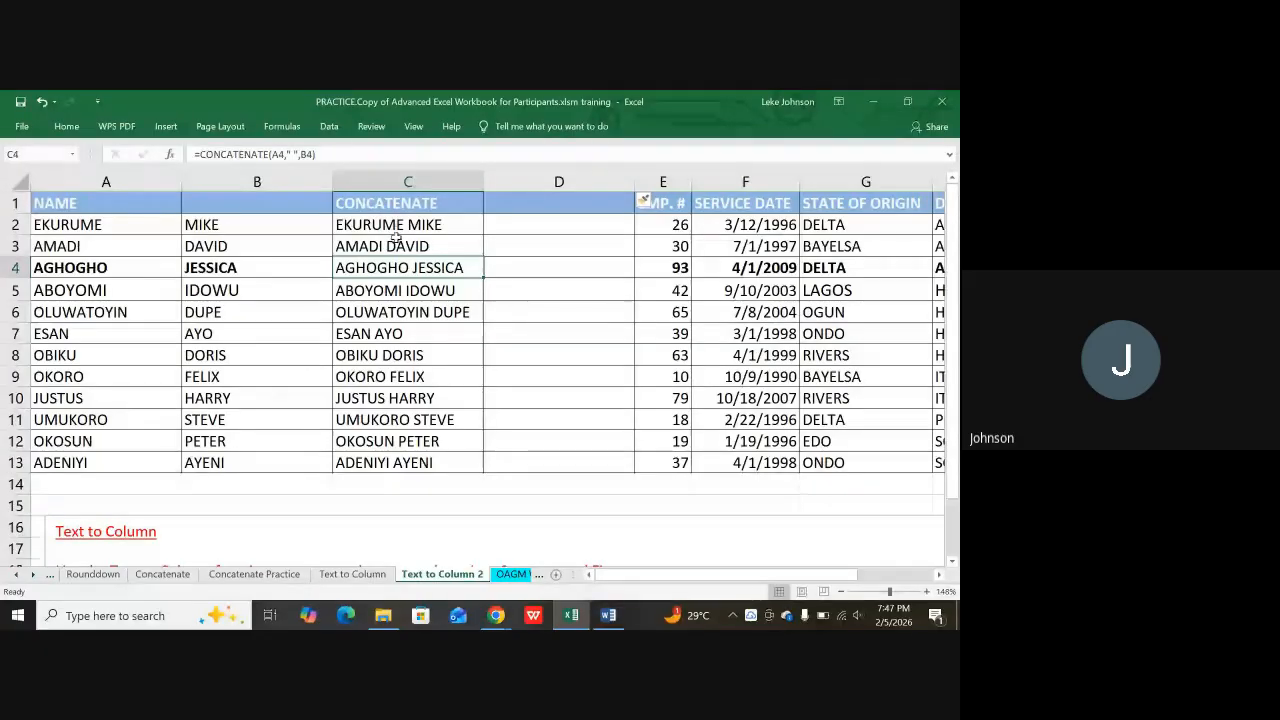
left_click_drag(402, 226, 396, 456)
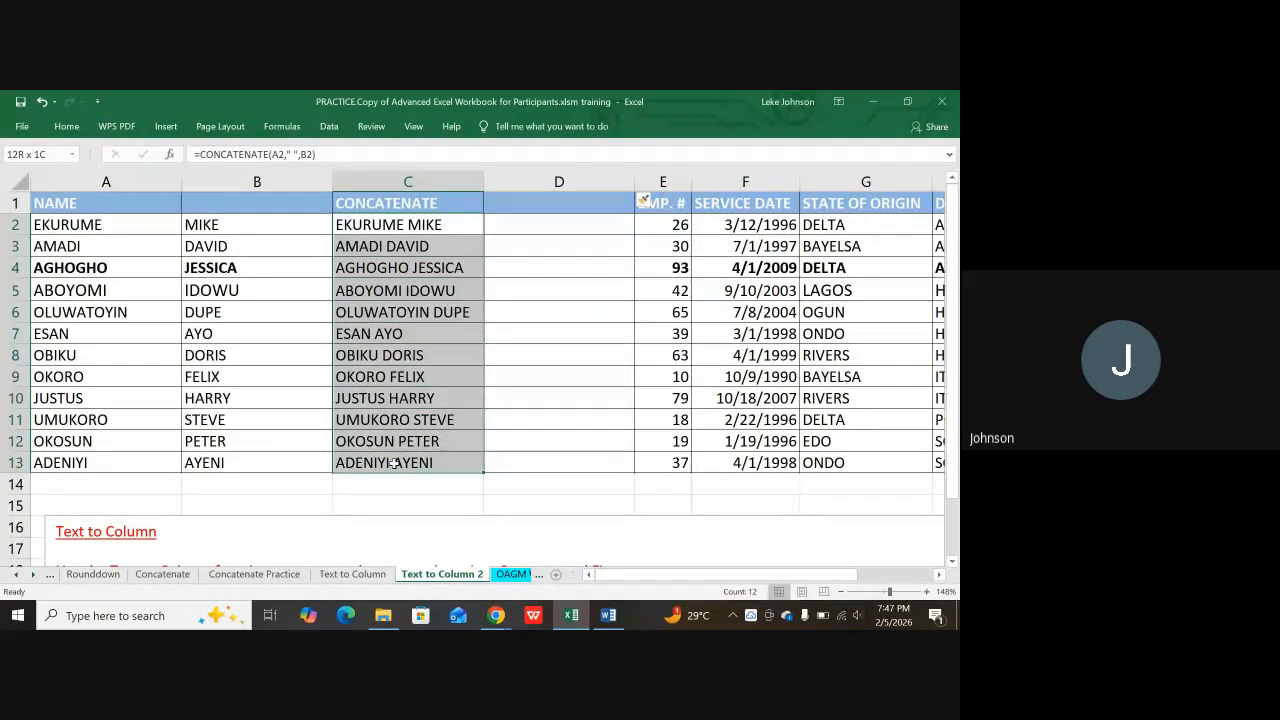
key("ctrl+c")
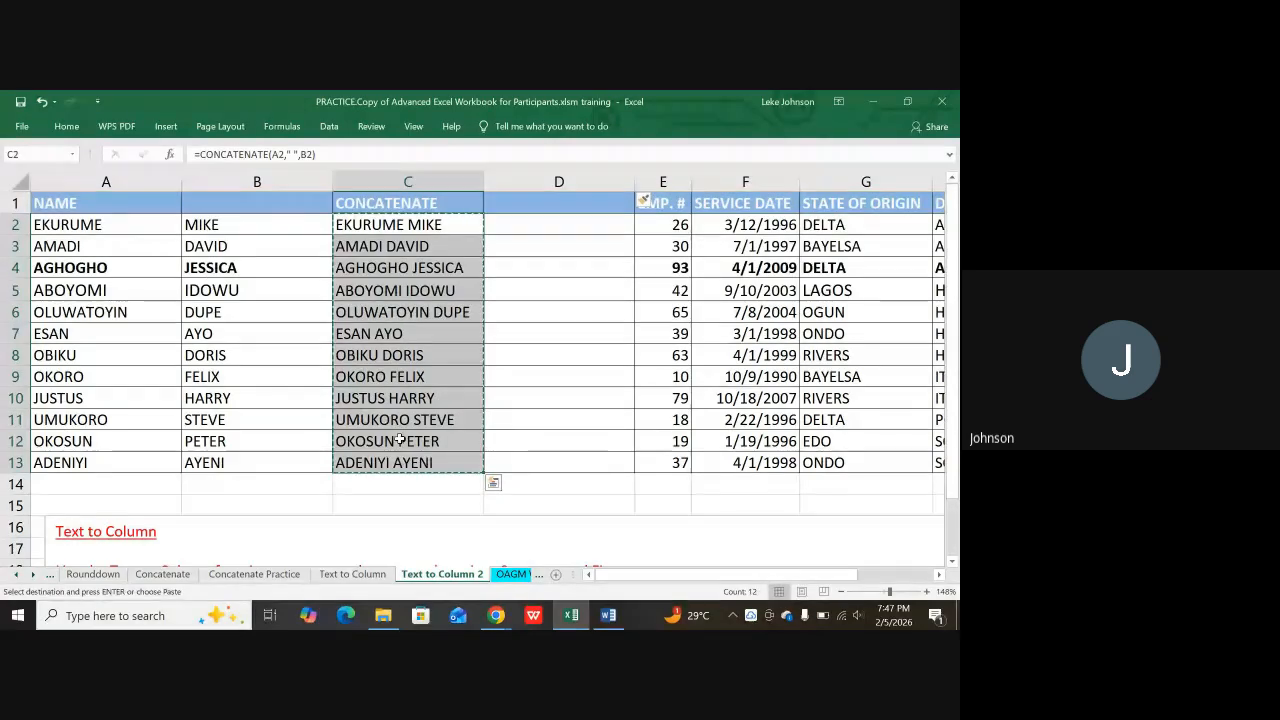
scroll(397, 440, "down", 2)
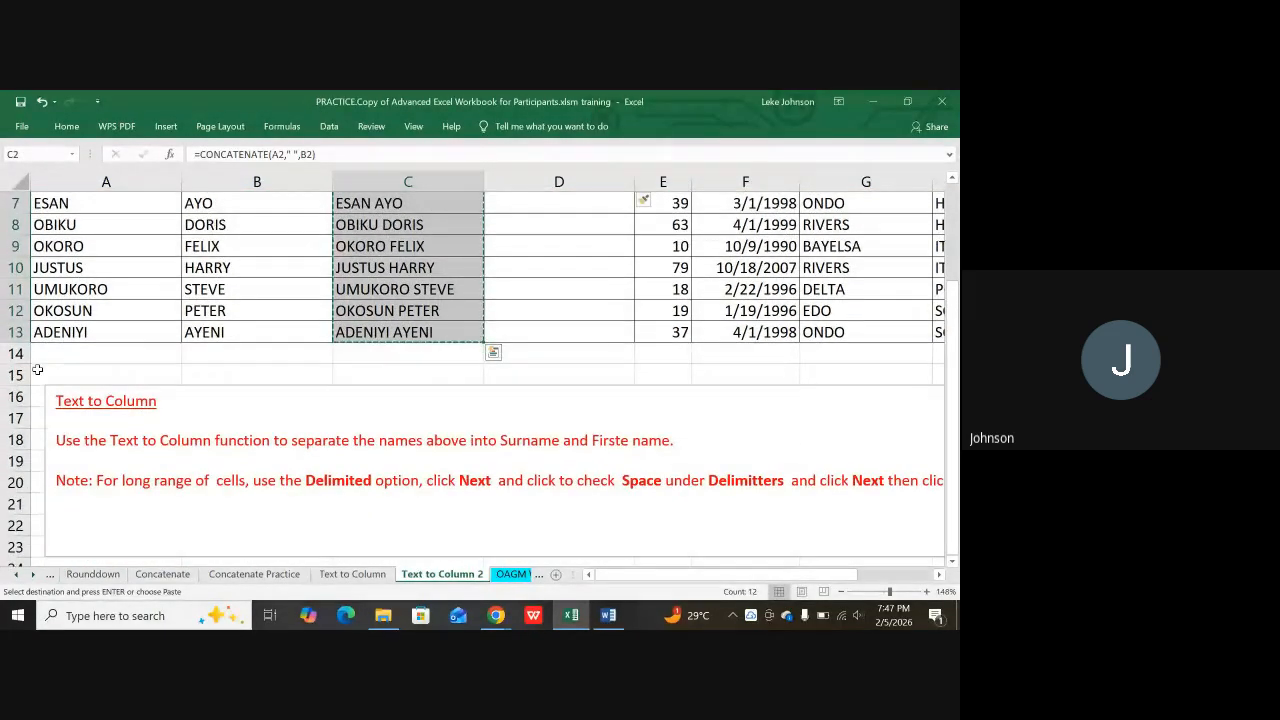
left_click_drag(20, 375, 2, 505)
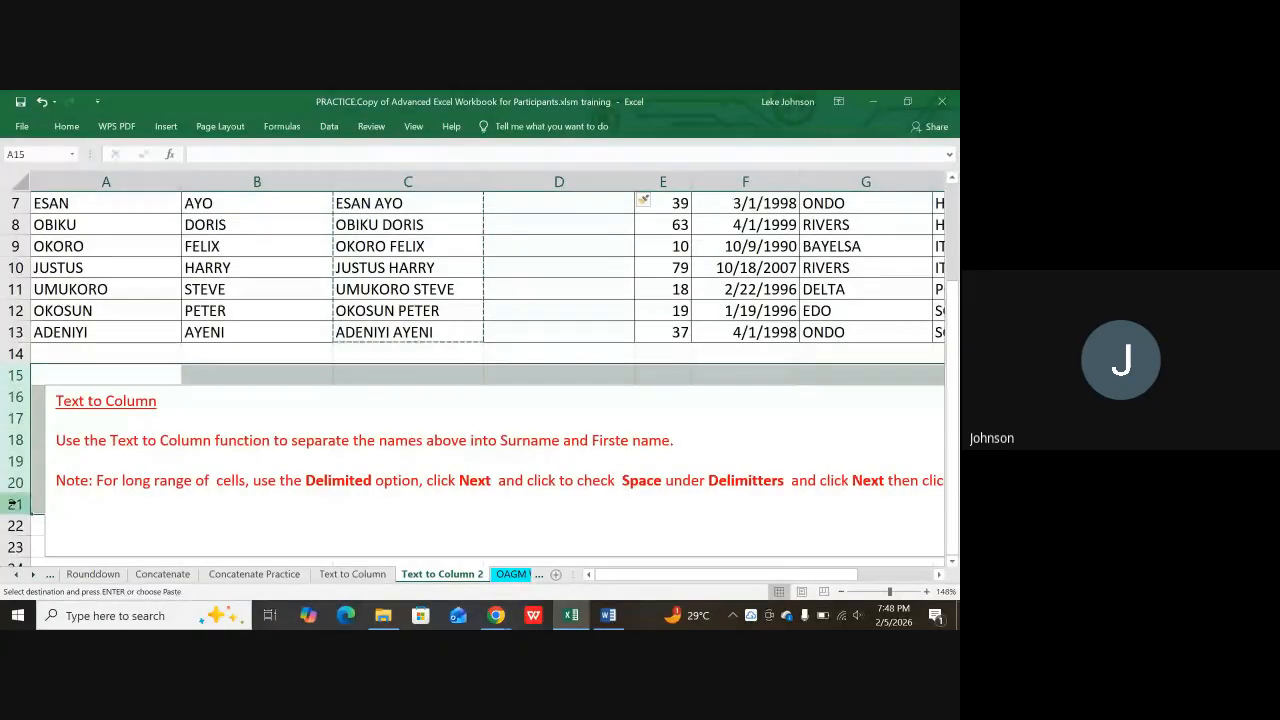
right_click(16, 503)
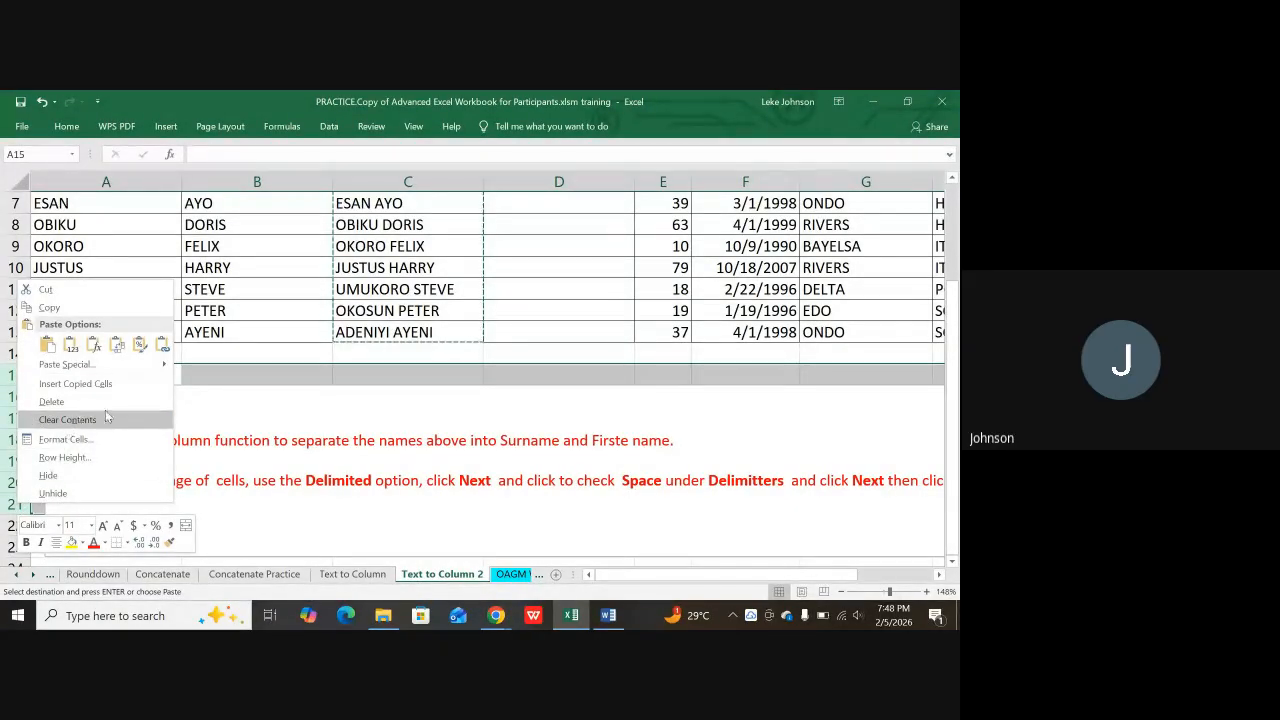
key("Escape")
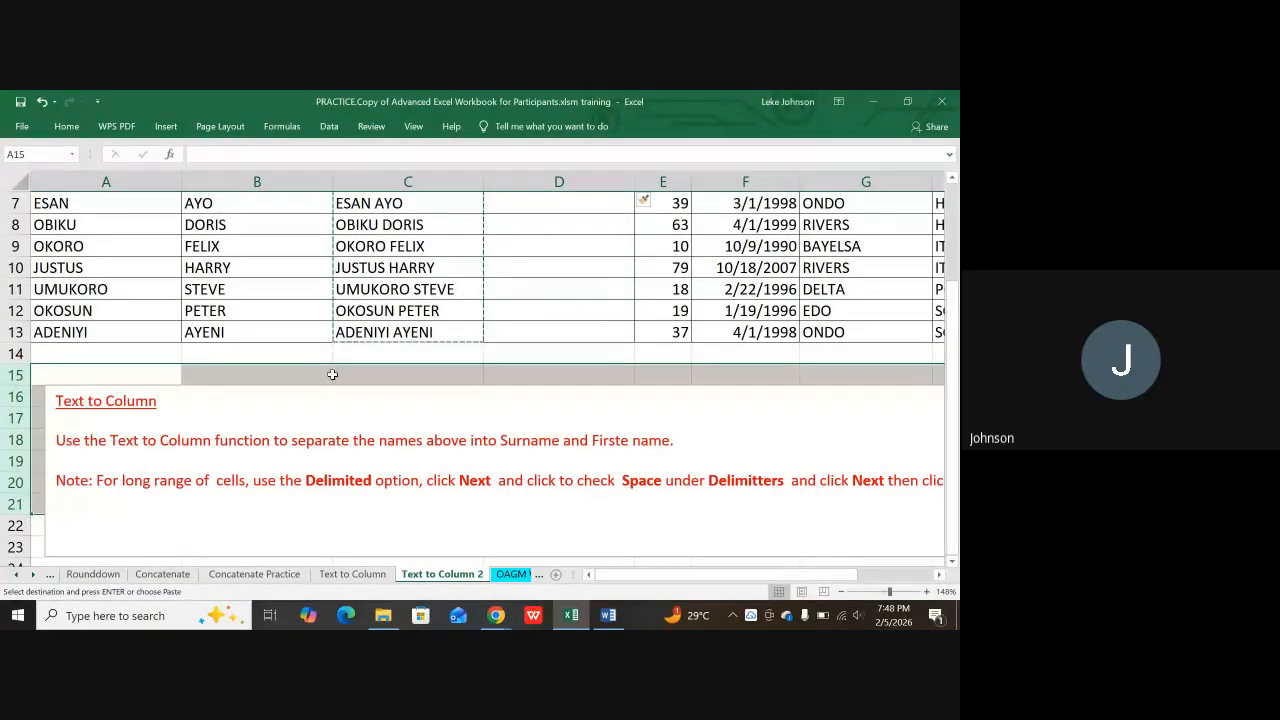
key("Escape")
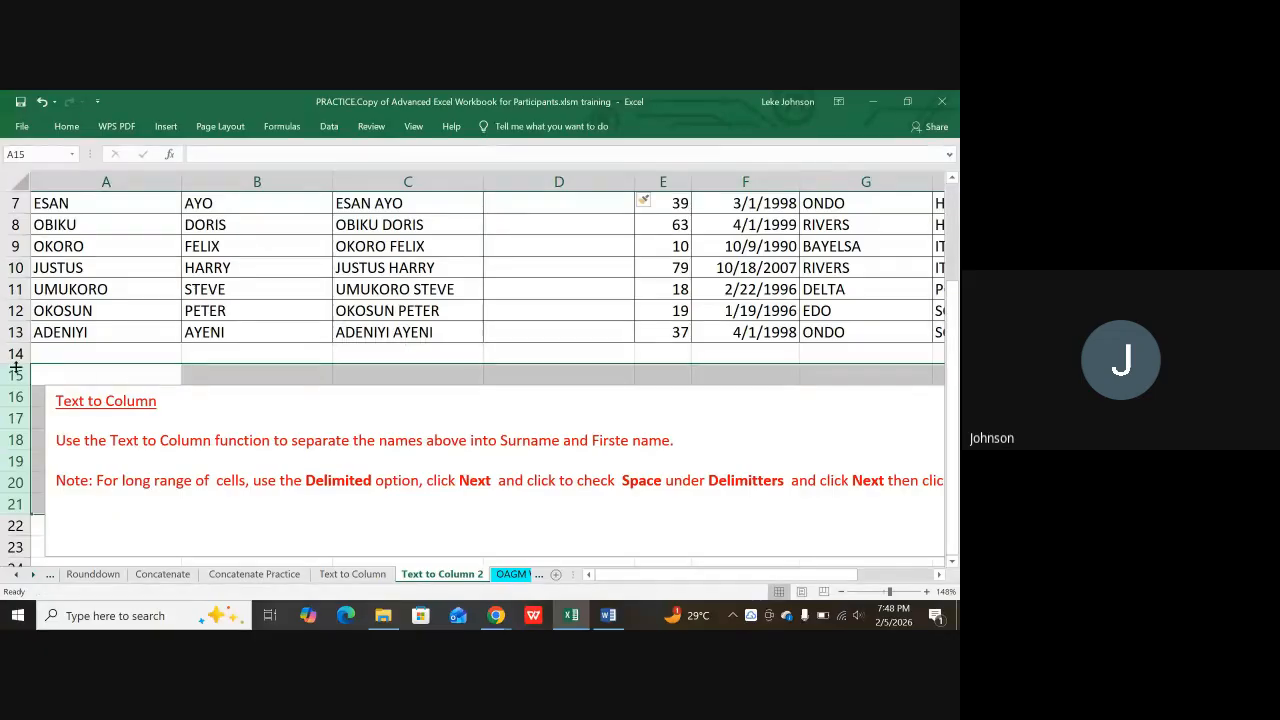
Step: Insert blank rows 14–21 beneath the employee list
left_click_drag(16, 353, 7, 526)
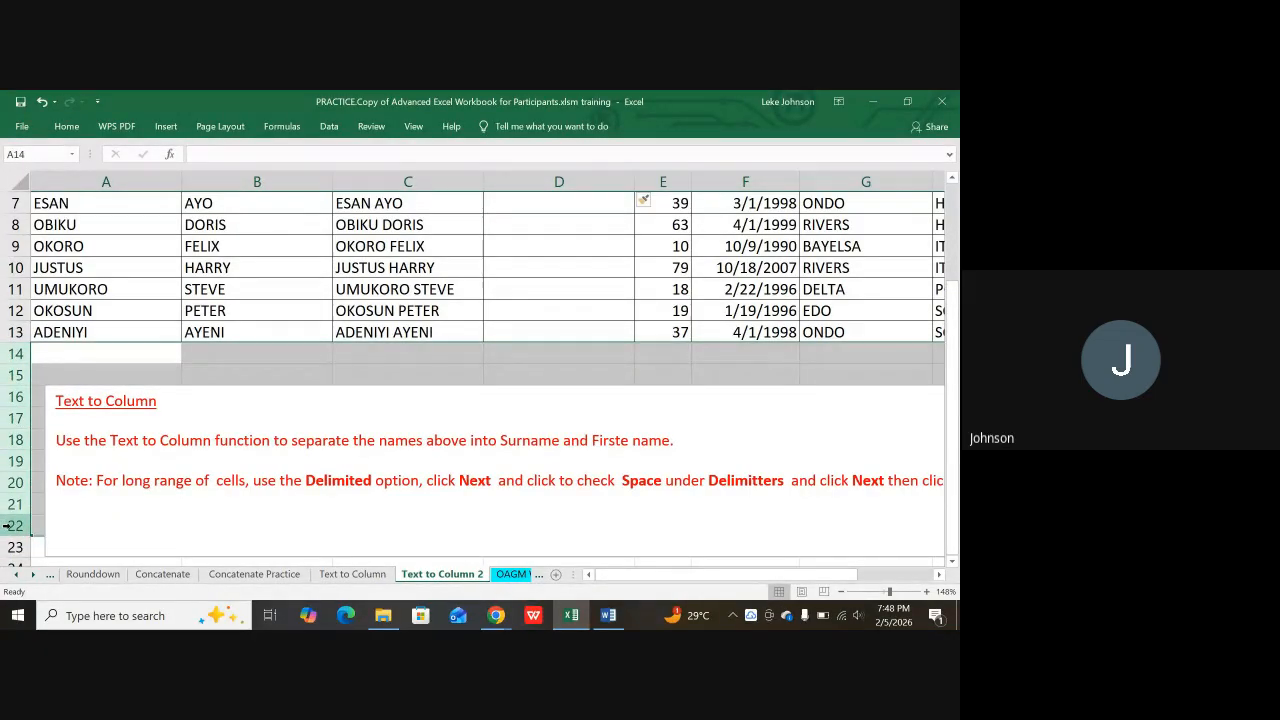
right_click(7, 526)
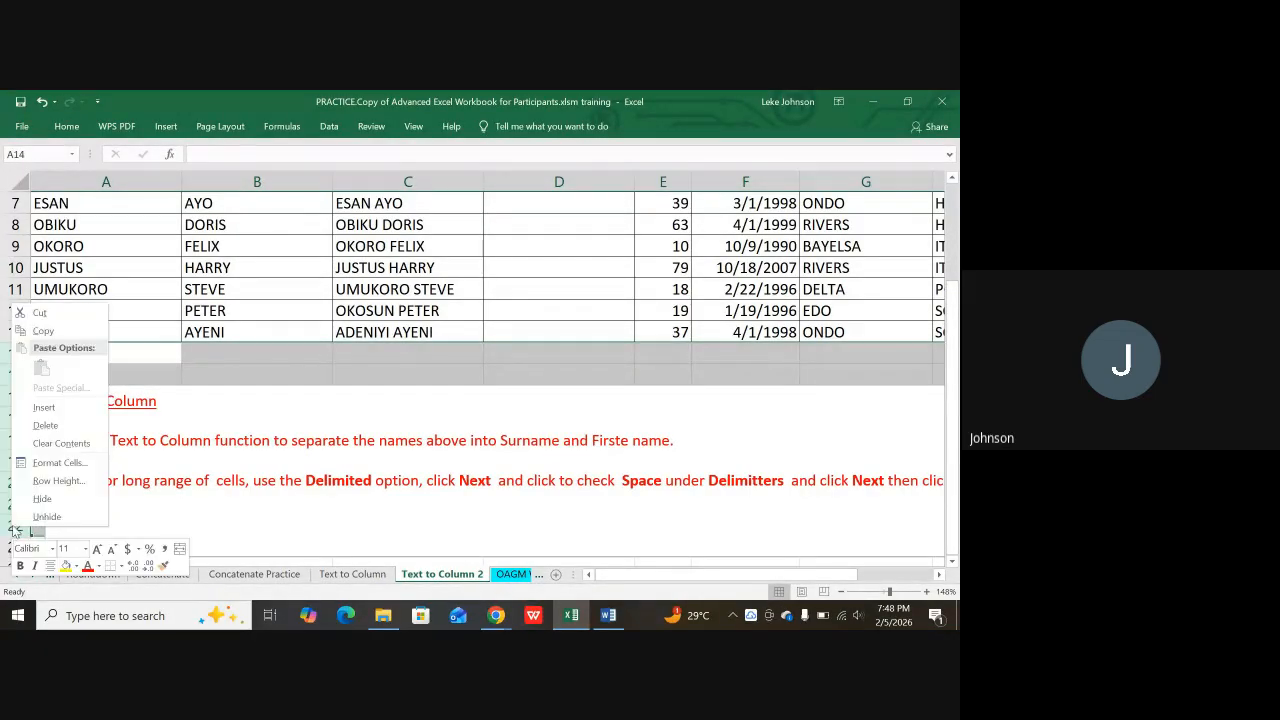
left_click(61, 413)
left_click(227, 450)
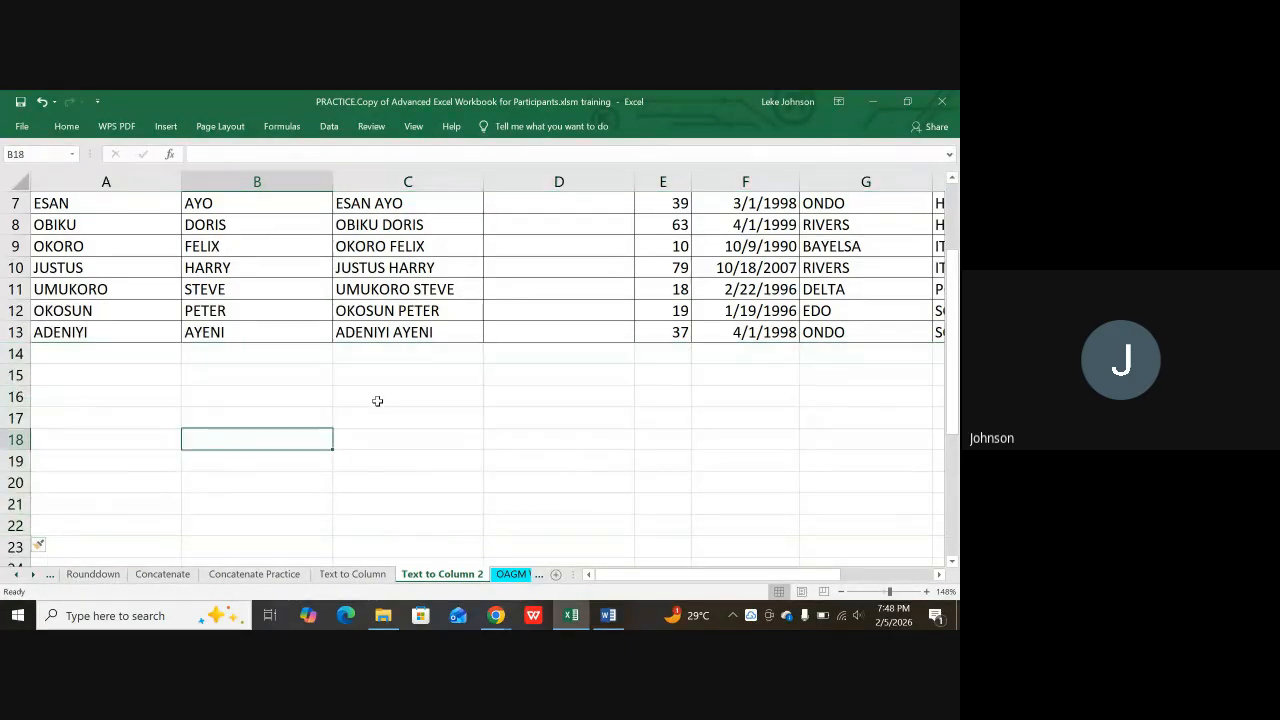
scroll(377, 401, "up", 2)
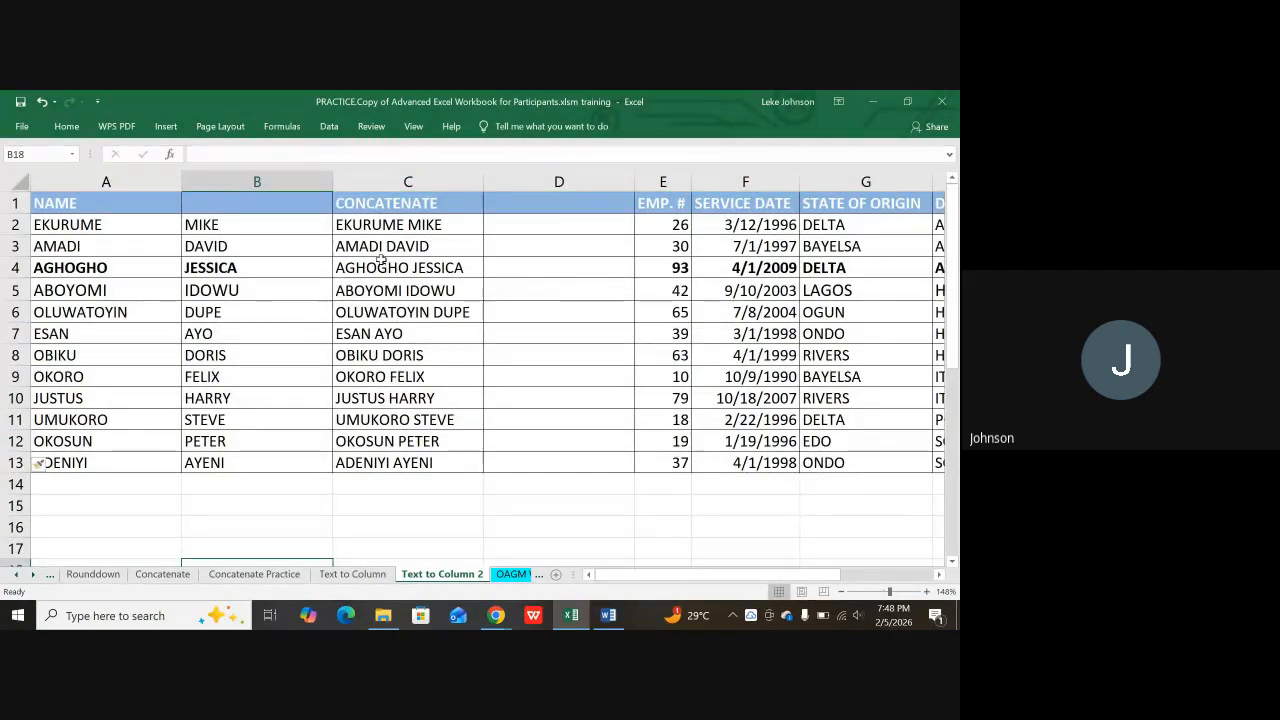
Step: Copy C2:C13 and paste the full names as values into A15
left_click_drag(383, 224, 360, 460)
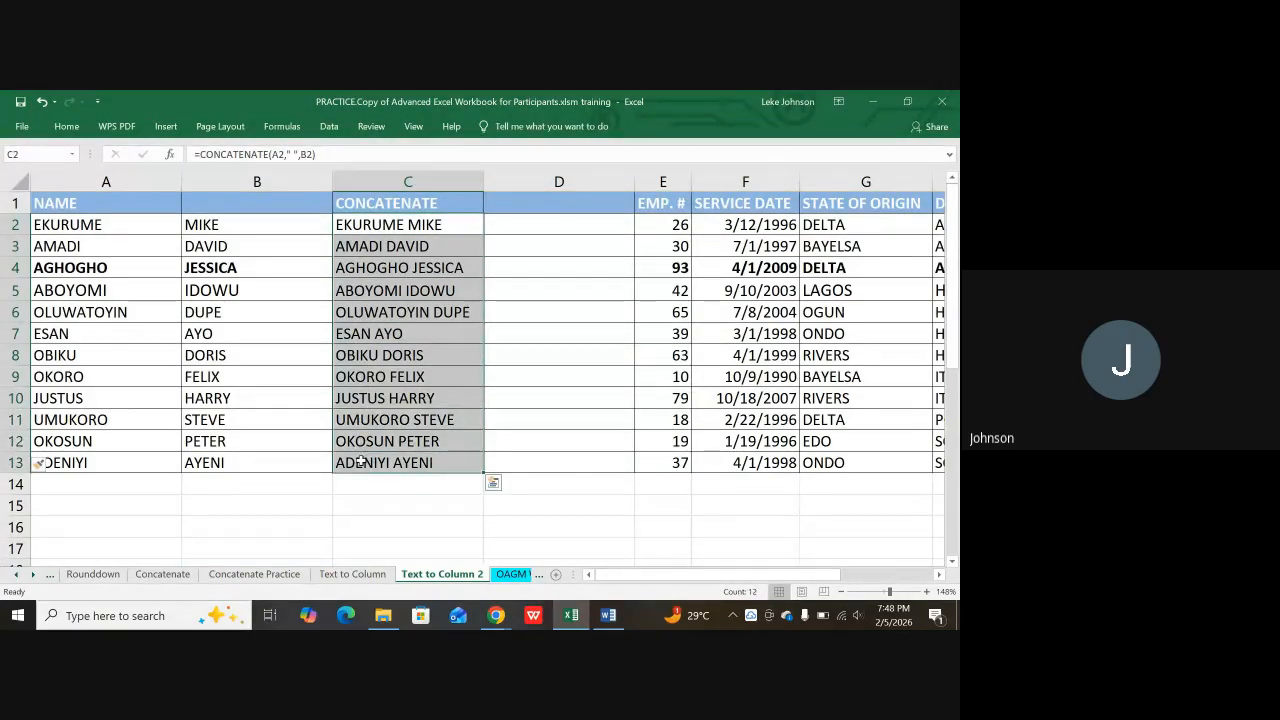
key("ctrl+c")
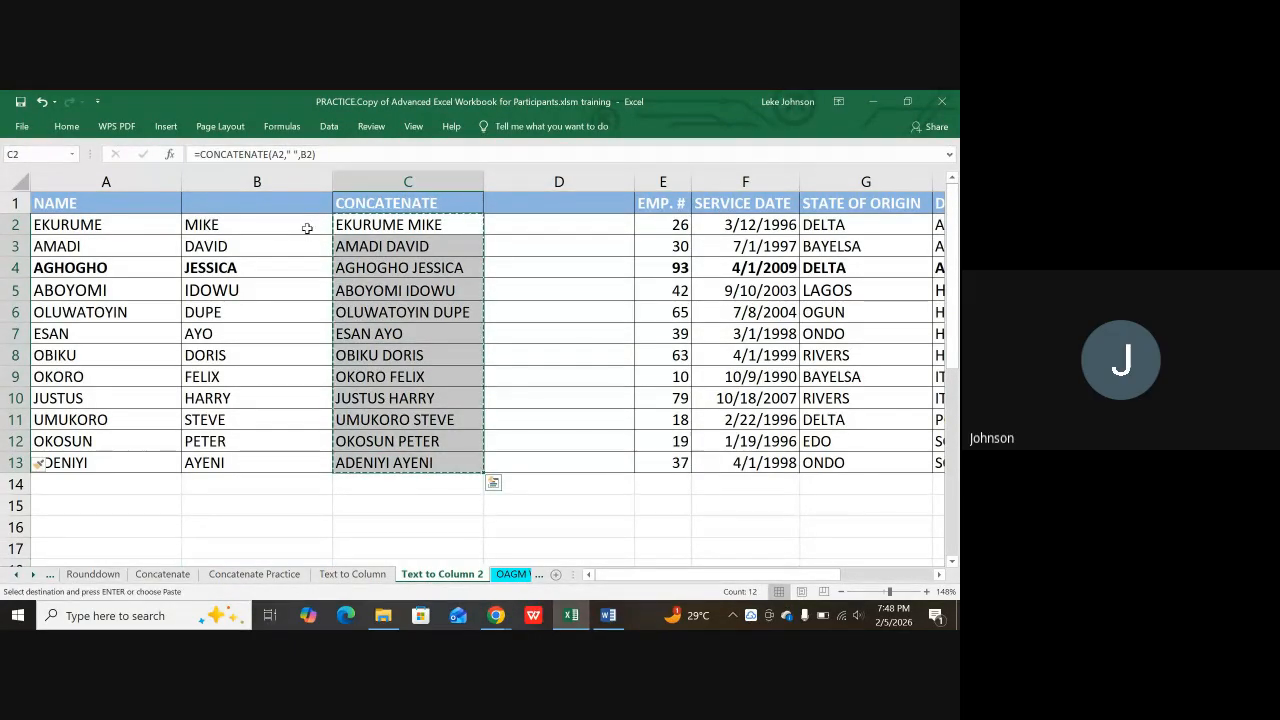
scroll(180, 290, "down", 2)
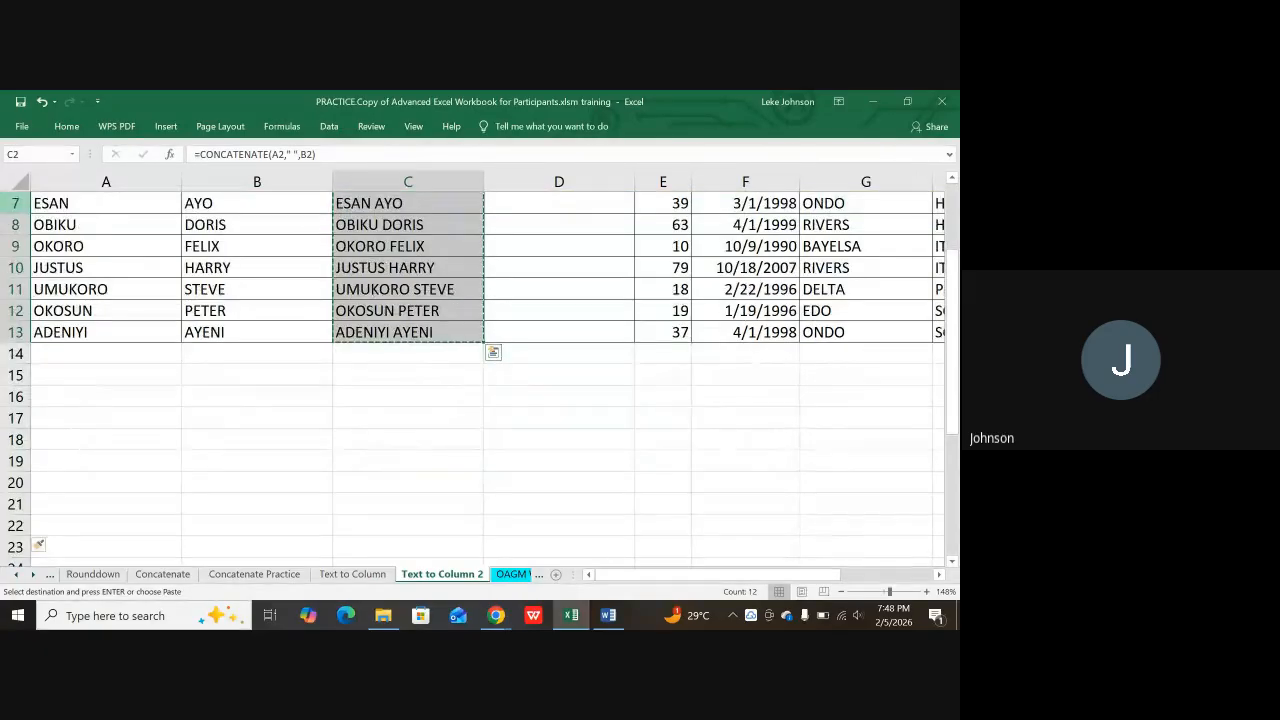
left_click(69, 375)
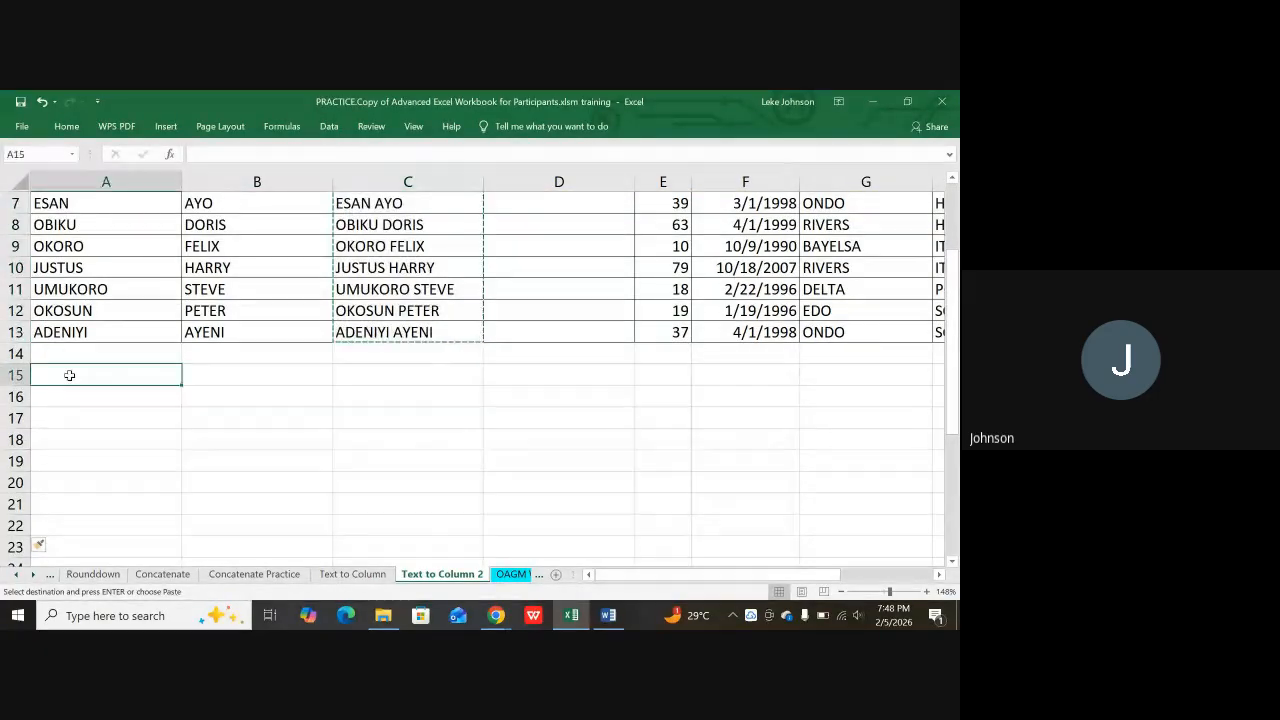
right_click(72, 376)
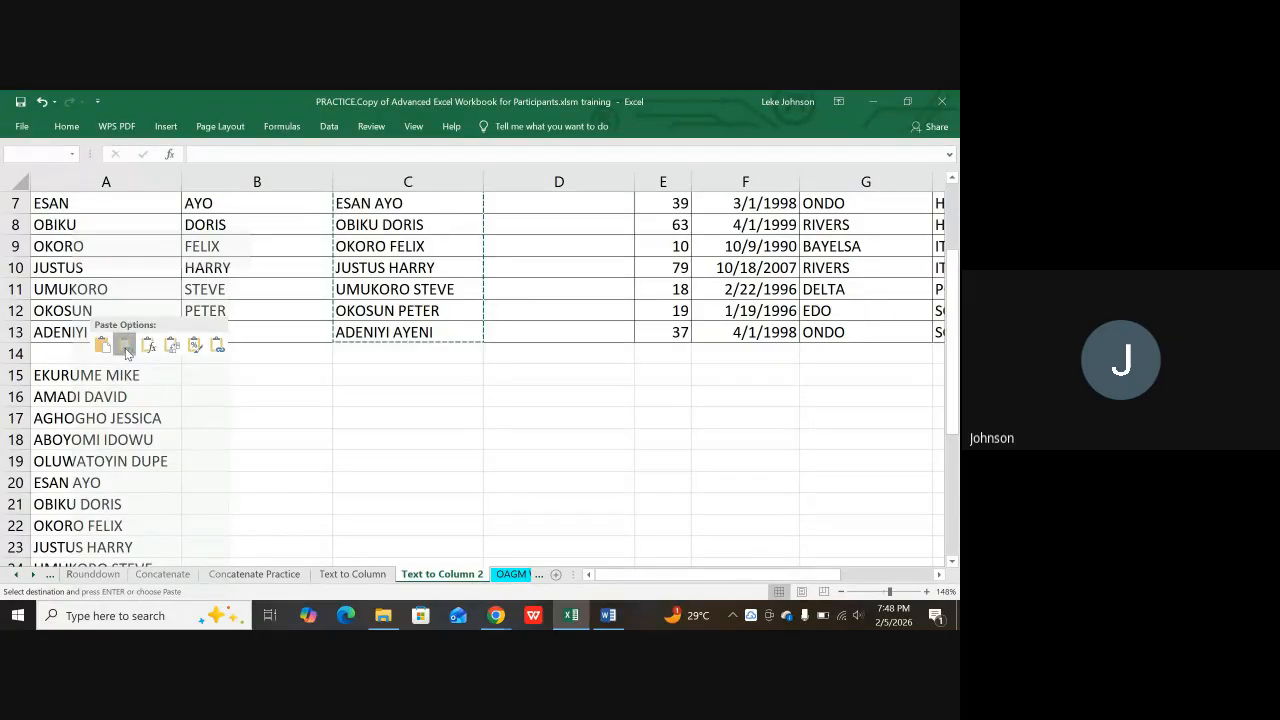
left_click(125, 345)
Step: Drag the Text to Column instructions box down below the pasted names
scroll(120, 374, "down", 2)
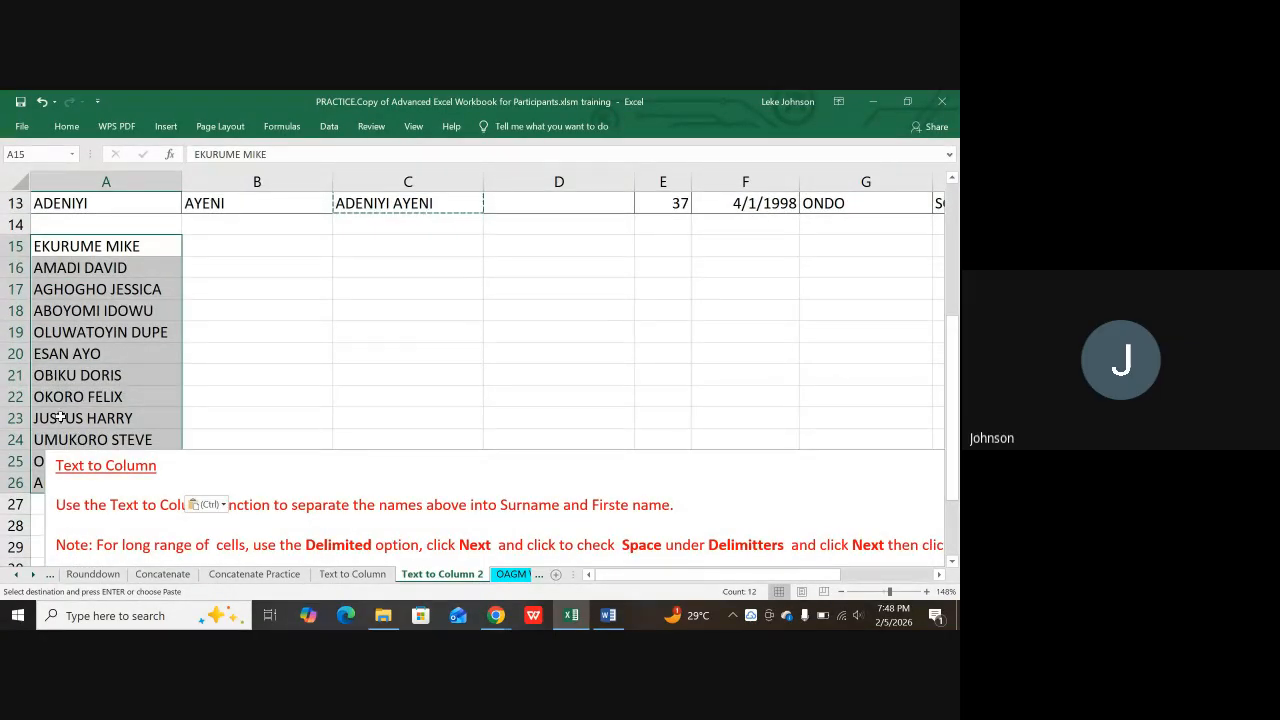
scroll(140, 420, "down", 2)
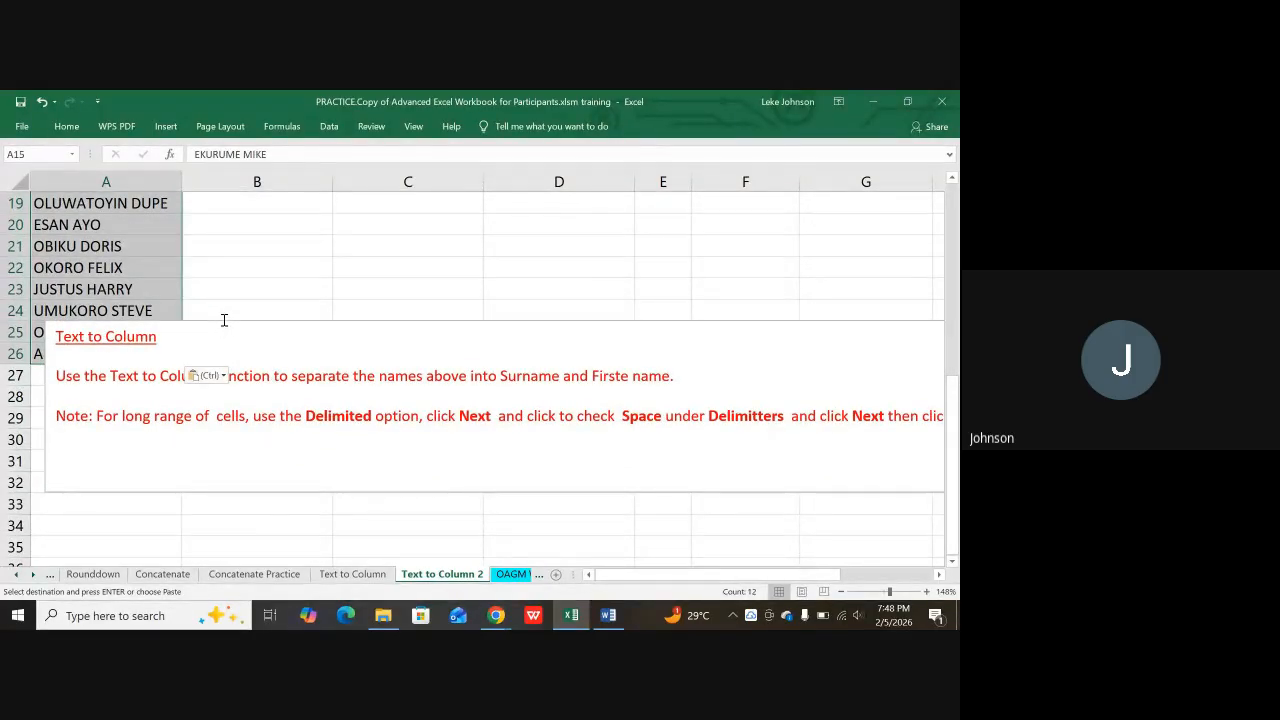
left_click(176, 347)
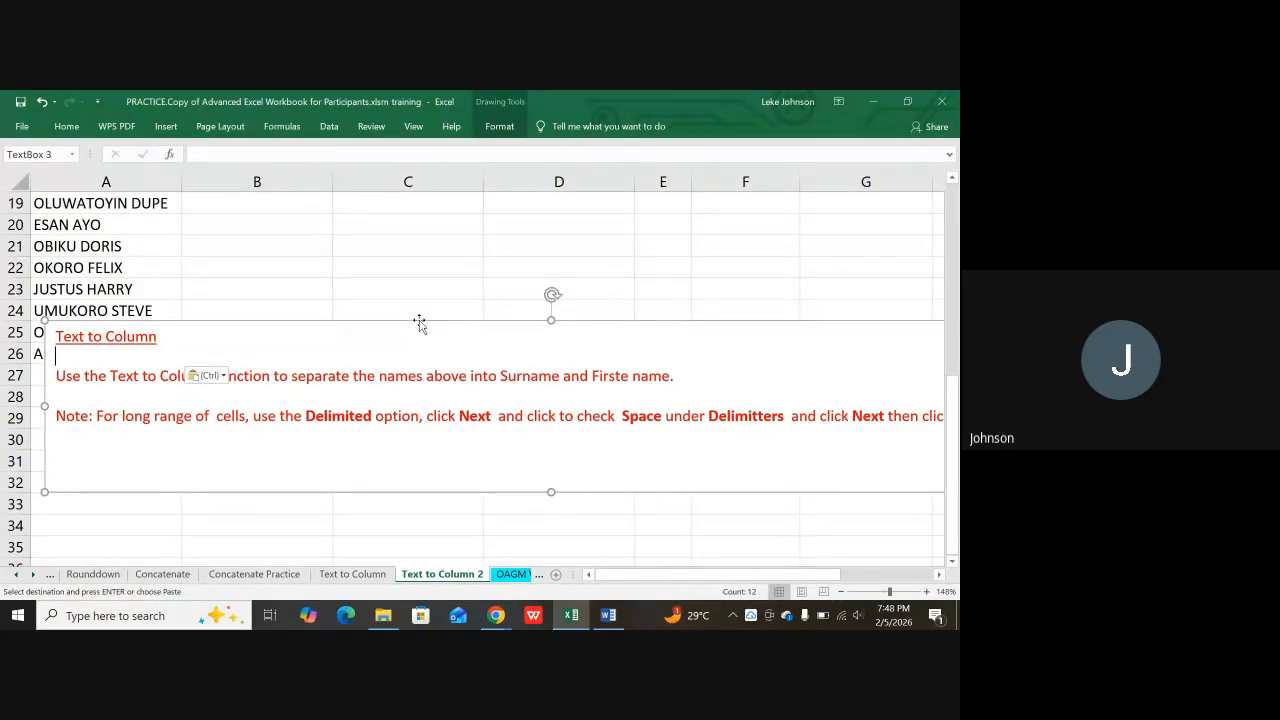
left_click_drag(418, 321, 409, 386)
Step: Save the workbook with Ctrl+S
left_click(400, 305)
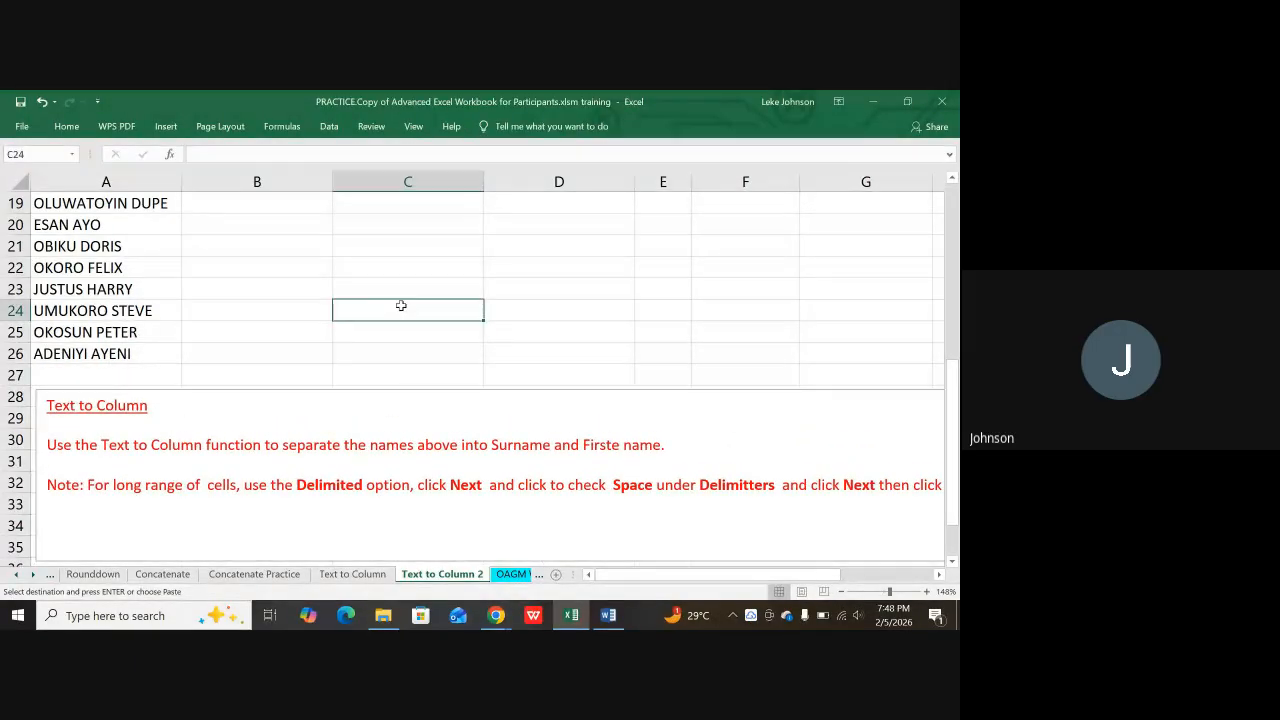
scroll(320, 303, "up", 1)
scroll(293, 320, "up", 3)
scroll(288, 316, "down", 2)
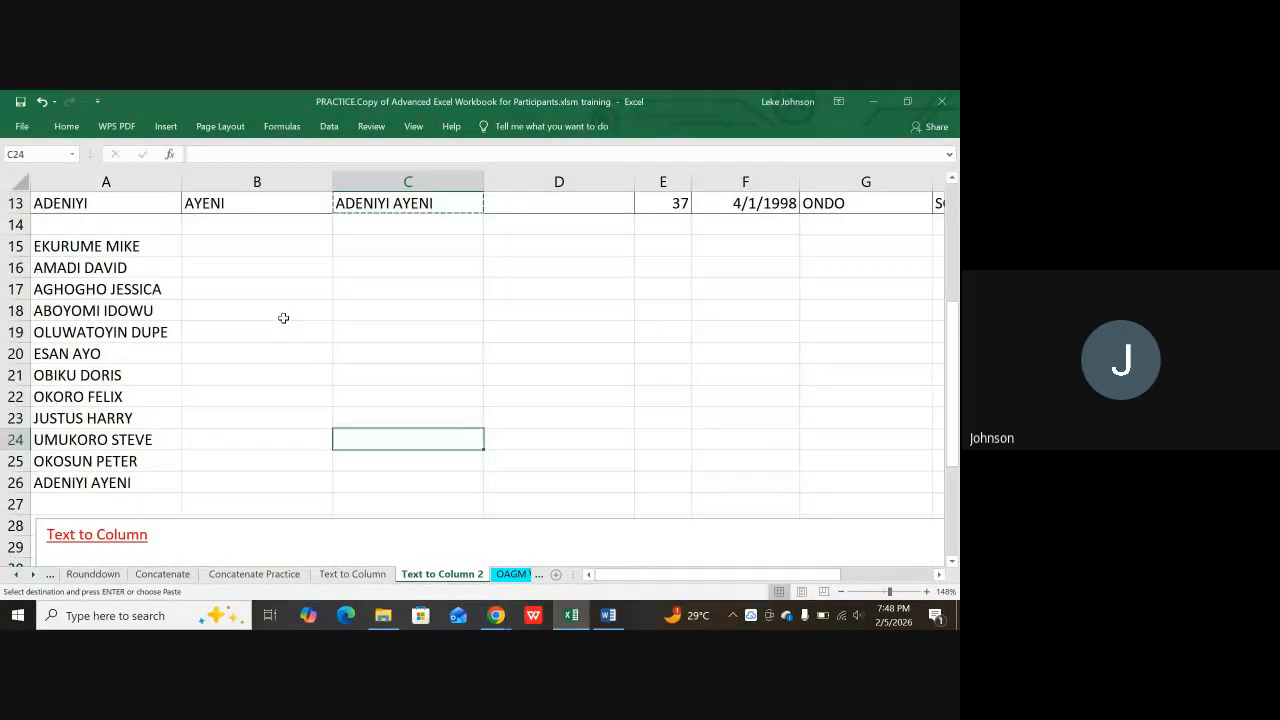
left_click(57, 248)
left_click(61, 281)
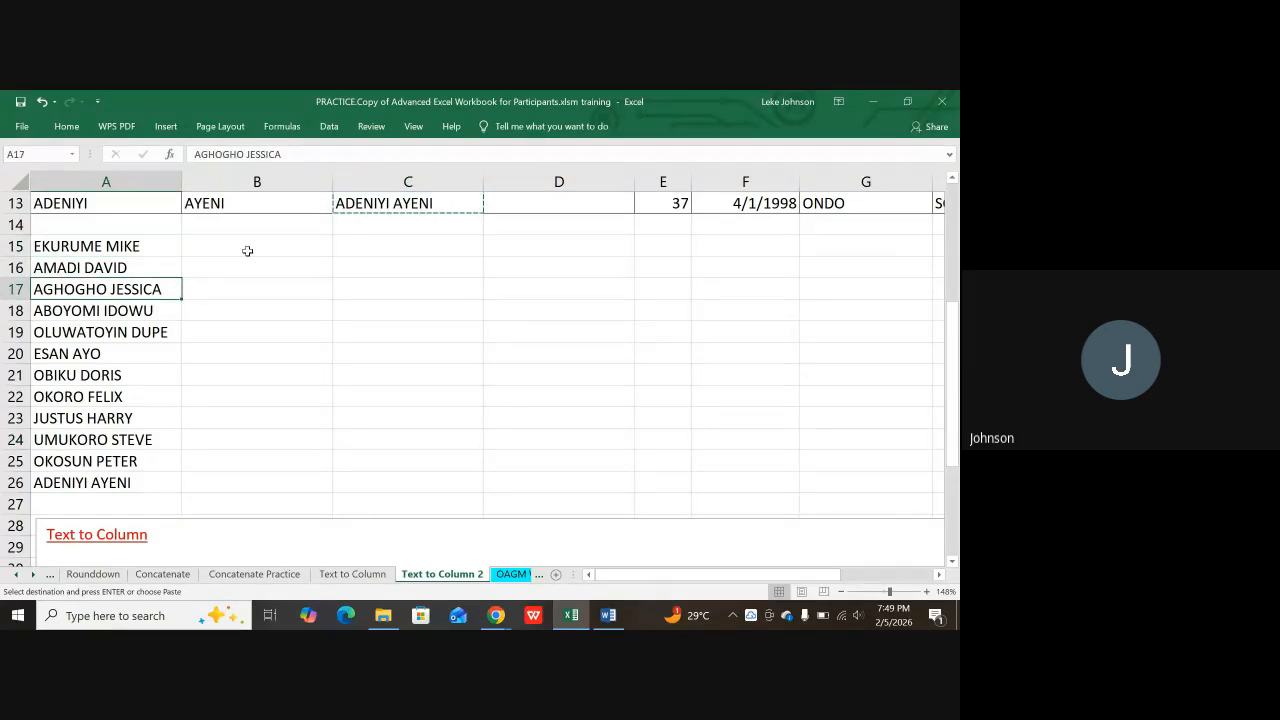
left_click(247, 251)
scroll(420, 205, "up", 4)
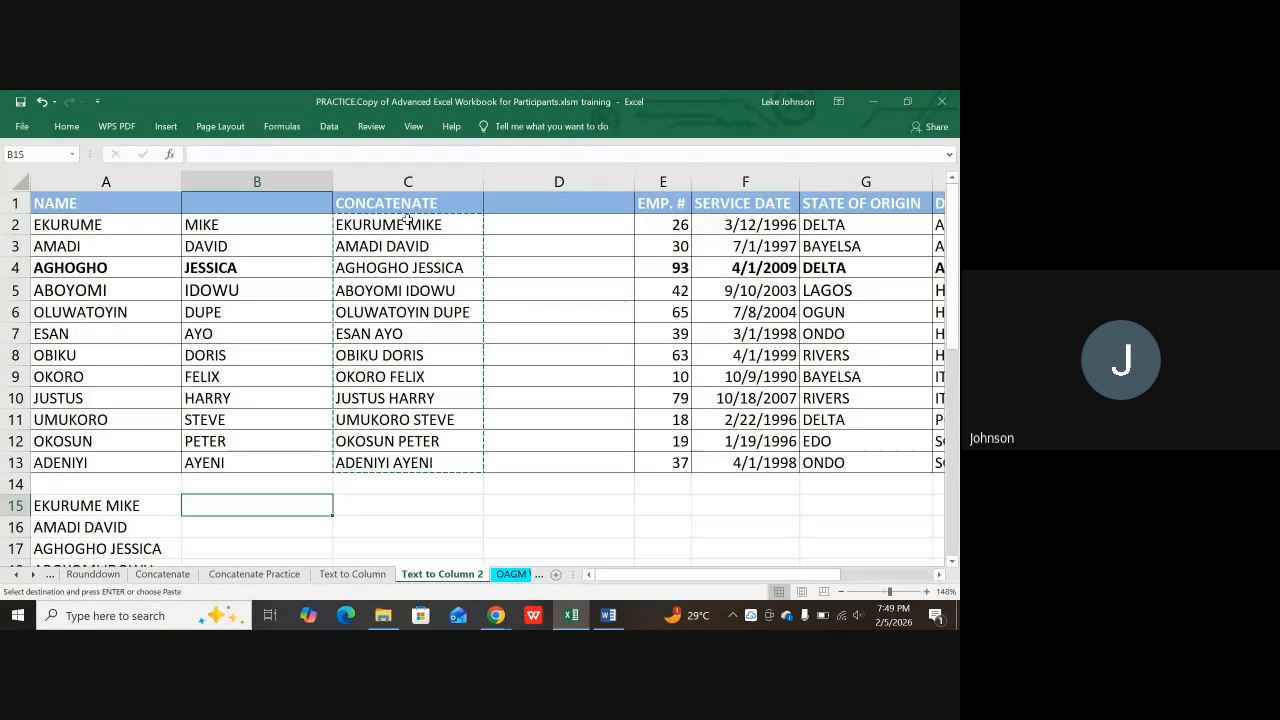
scroll(397, 207, "down", 4)
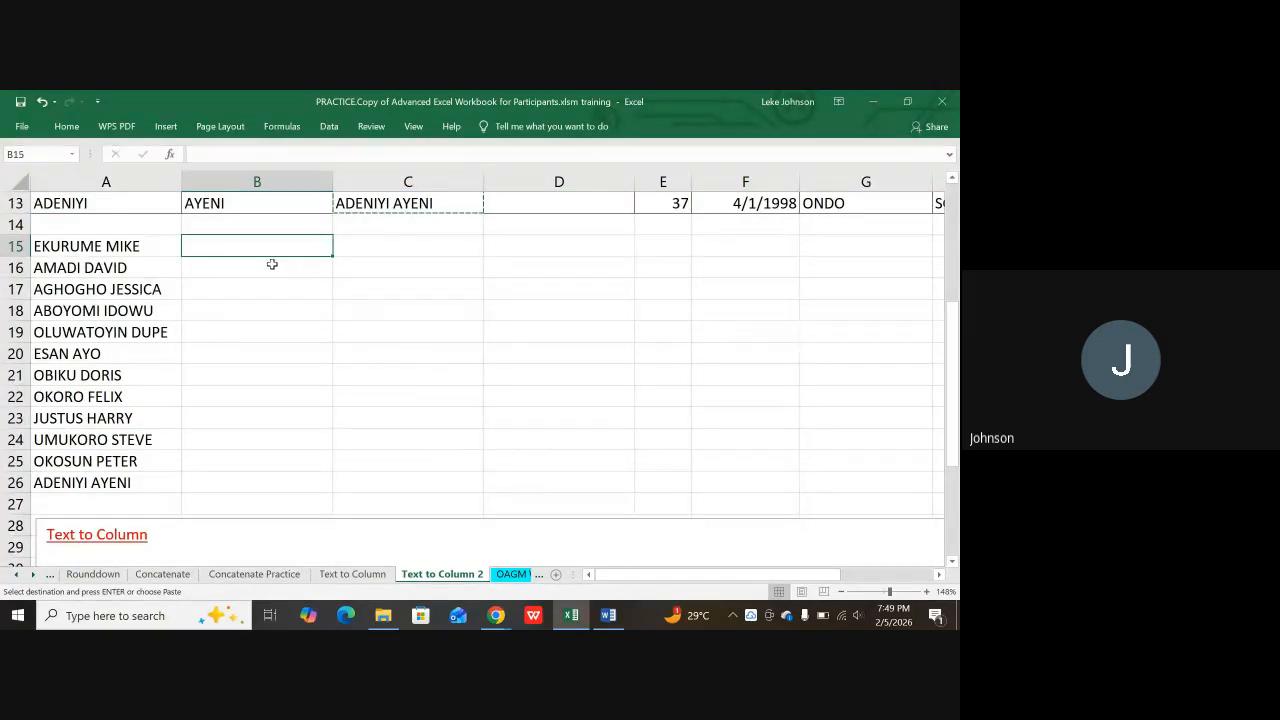
key("ctrl+s")
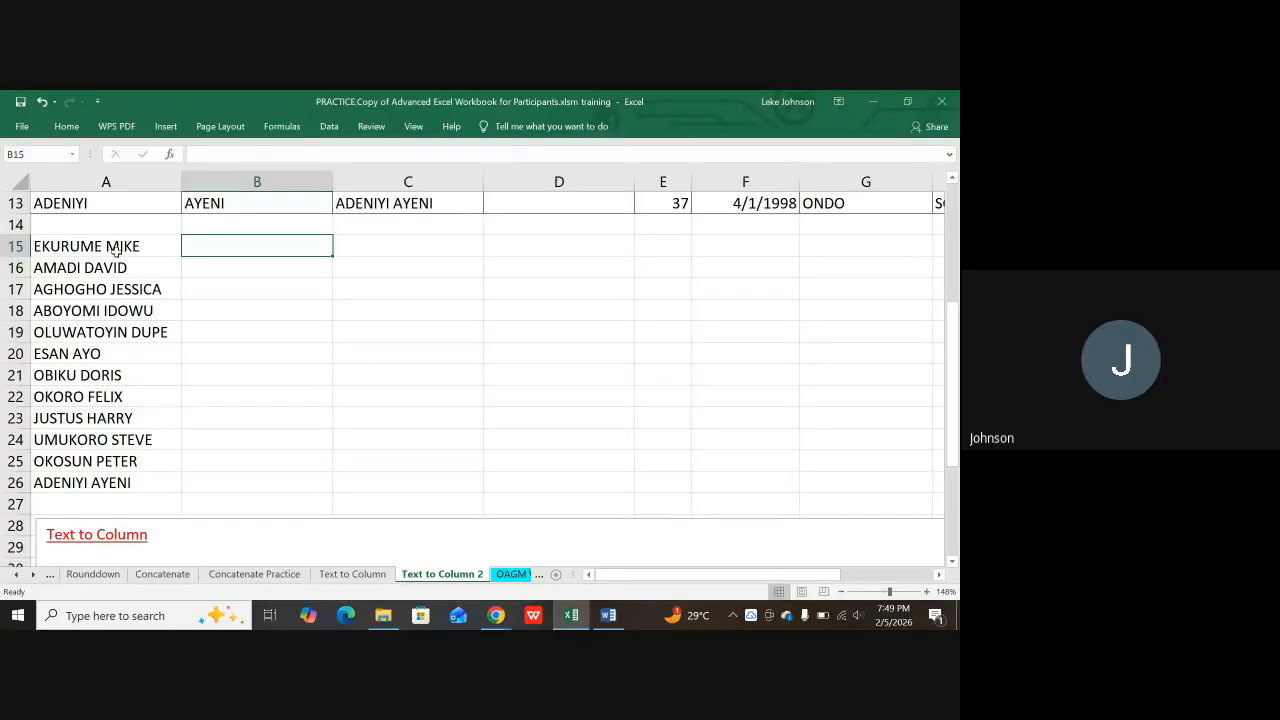
Step: Move the name list down one row into A16:A27
left_click_drag(116, 250, 122, 486)
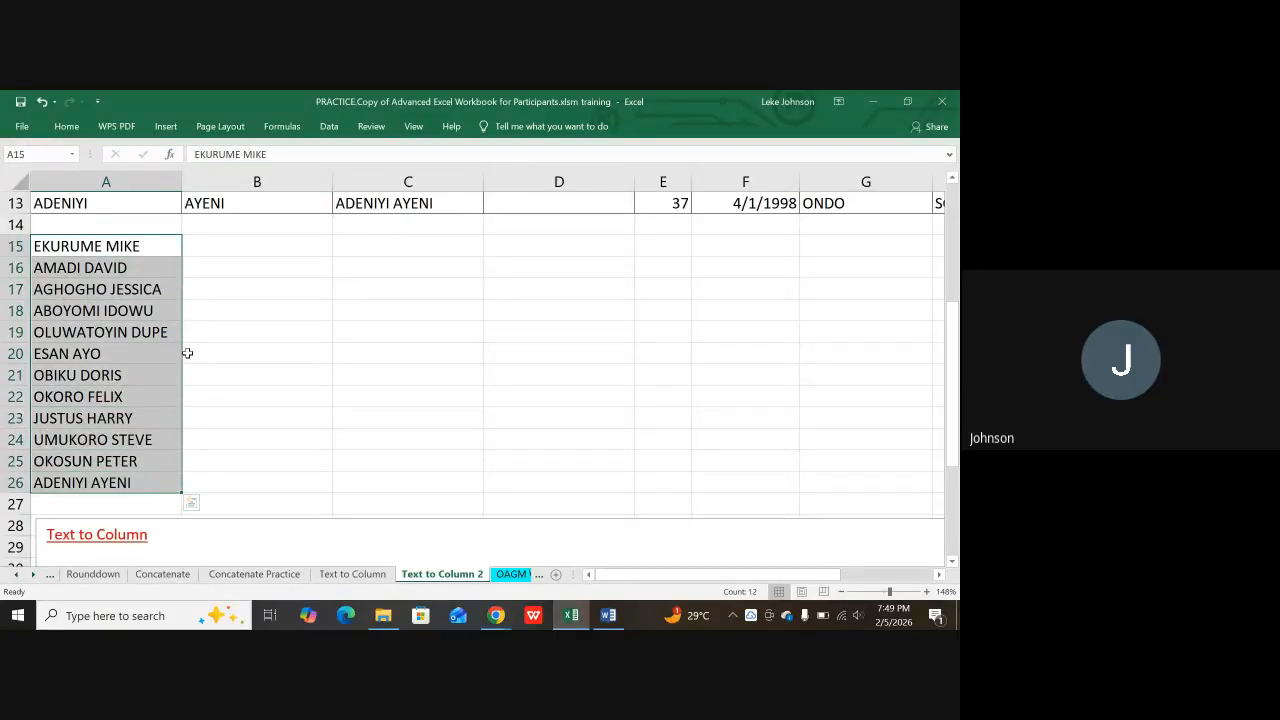
left_click_drag(183, 360, 171, 374)
left_click(240, 352)
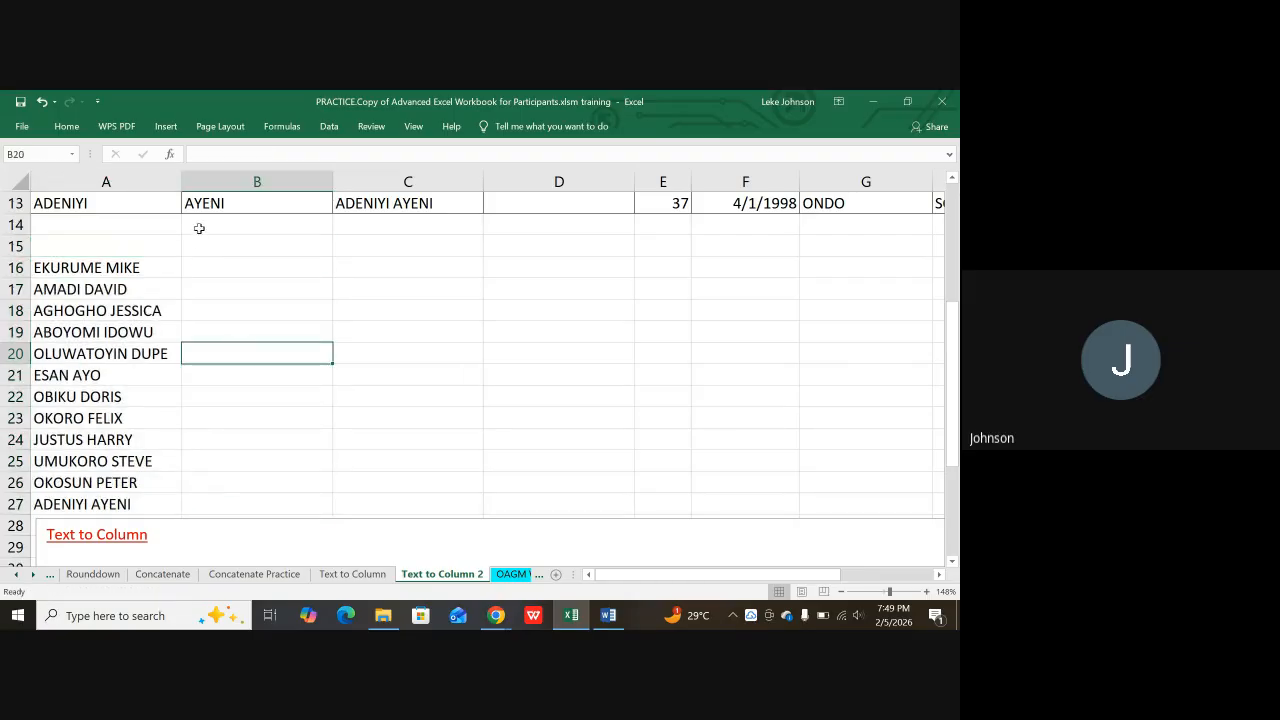
Step: Begin typing the label 'text to colum' in B15
left_click(223, 243)
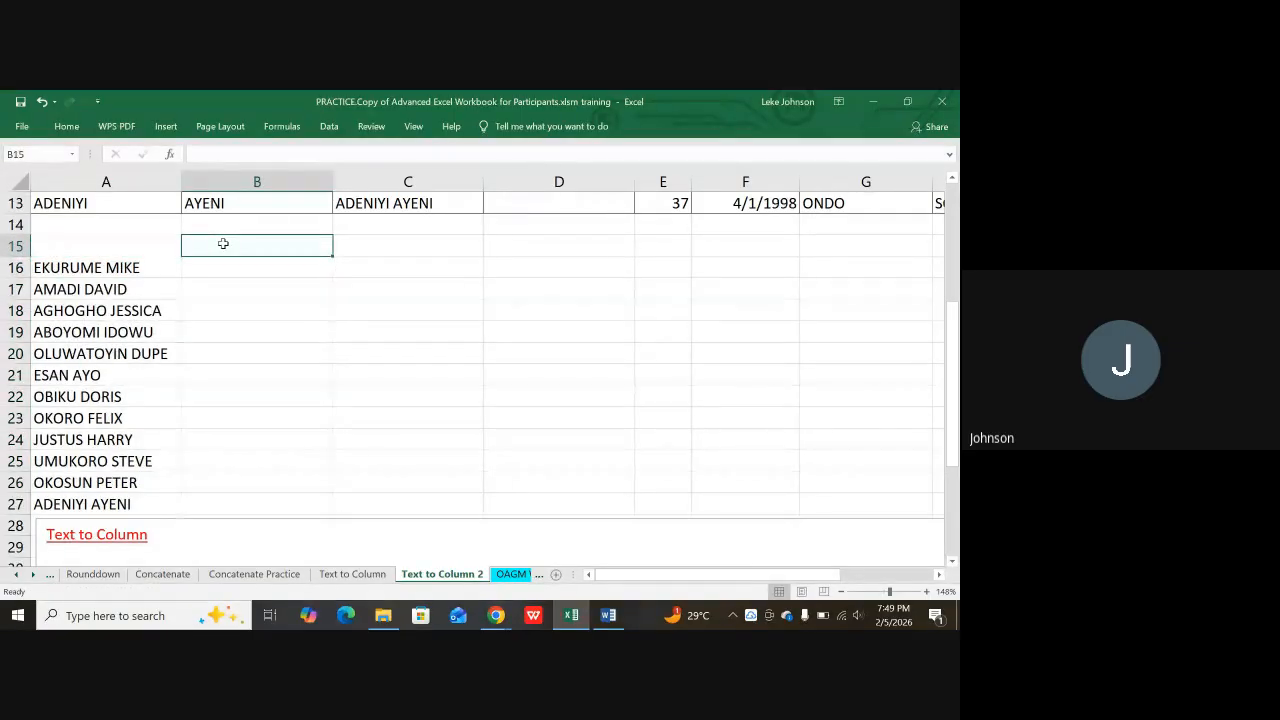
type("text")
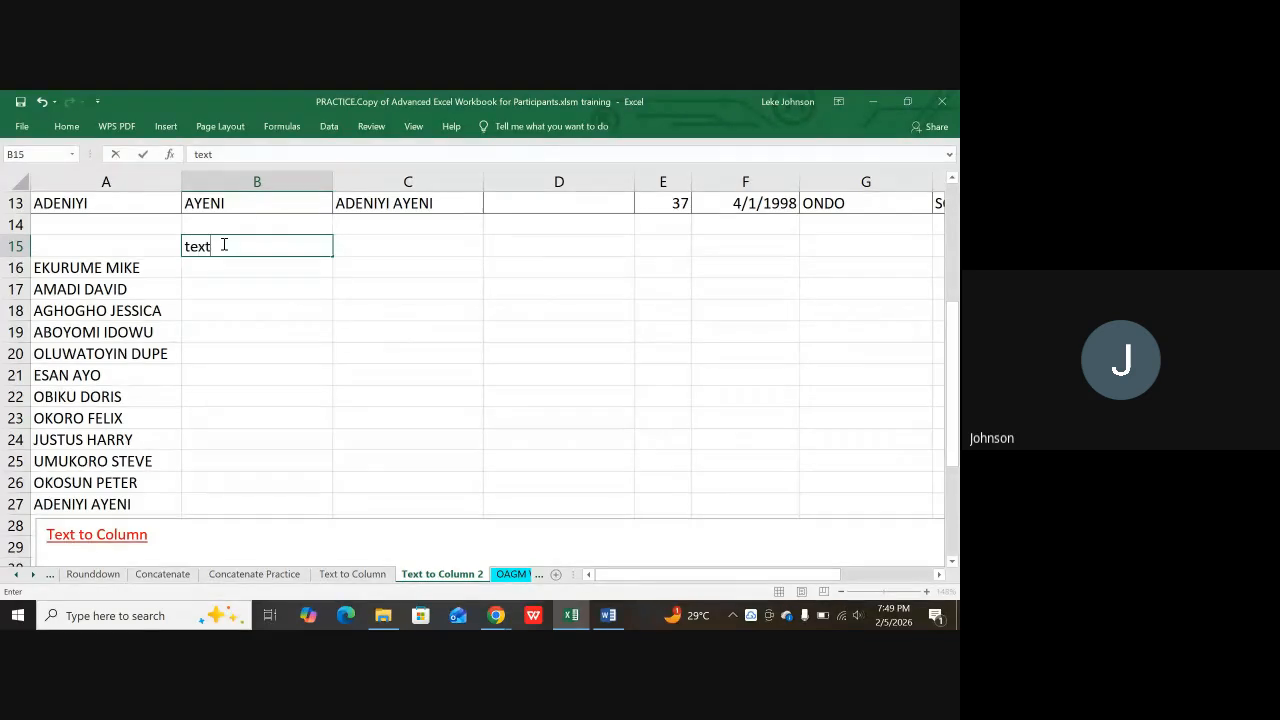
type("to column")
Step: Commit the B15 label, select the names in A16:A27, and show the Data ribbon
left_click(132, 271)
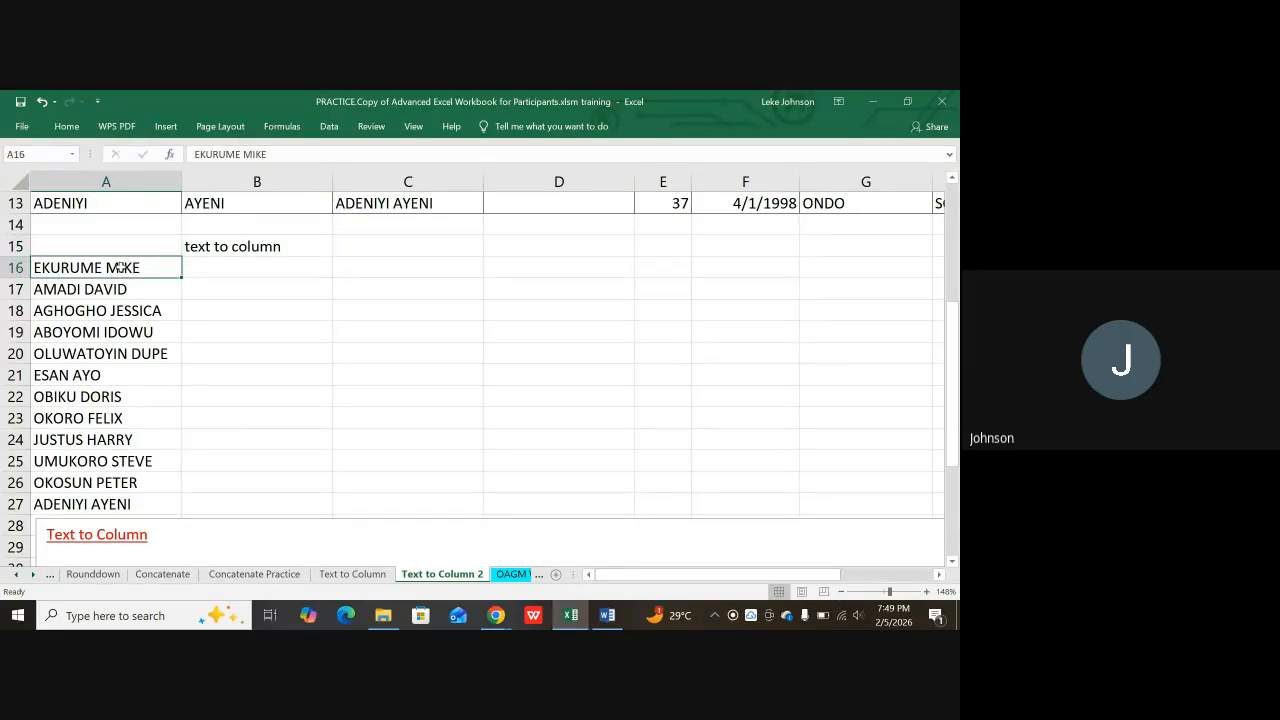
left_click_drag(120, 268, 94, 484)
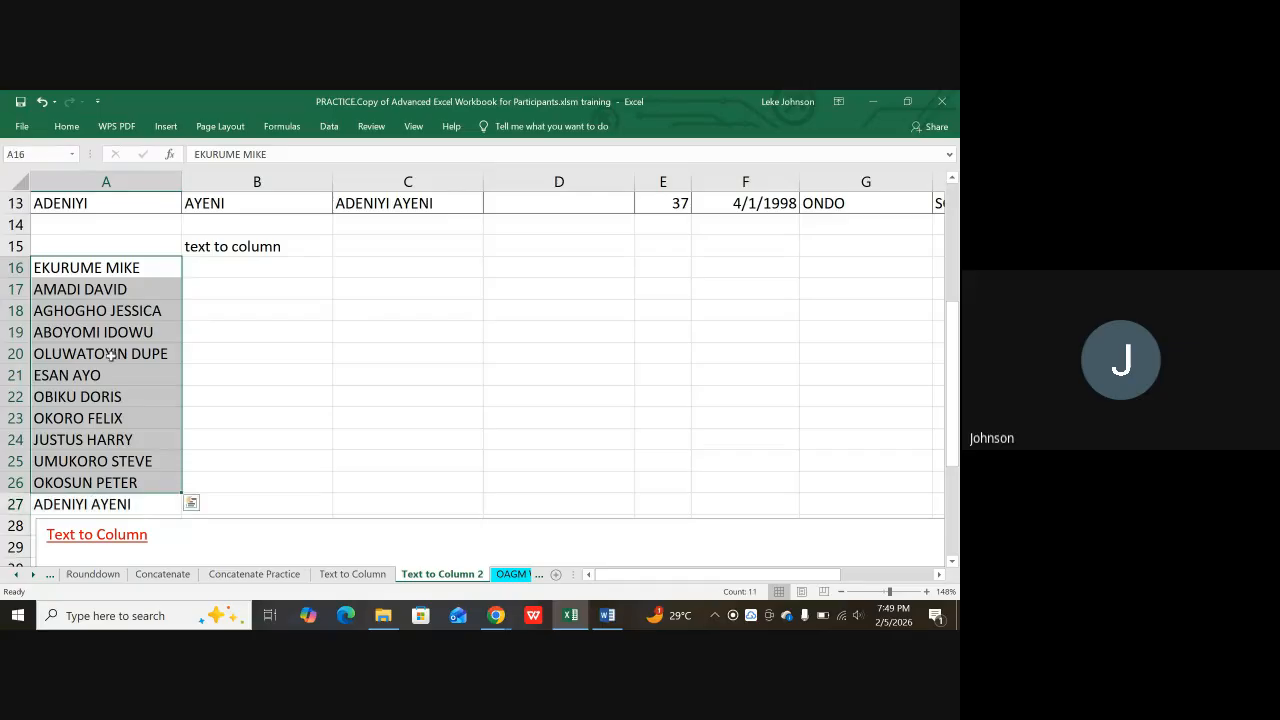
left_click(228, 346)
left_click_drag(104, 270, 106, 505)
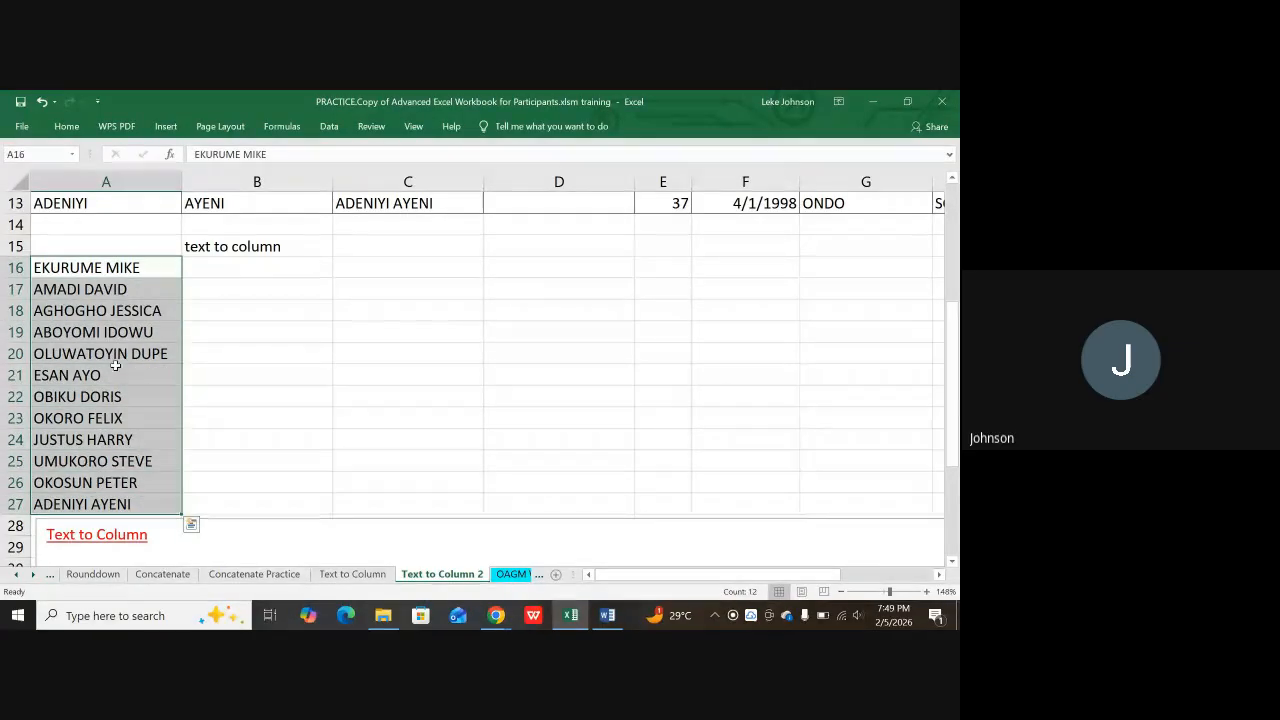
left_click(328, 128)
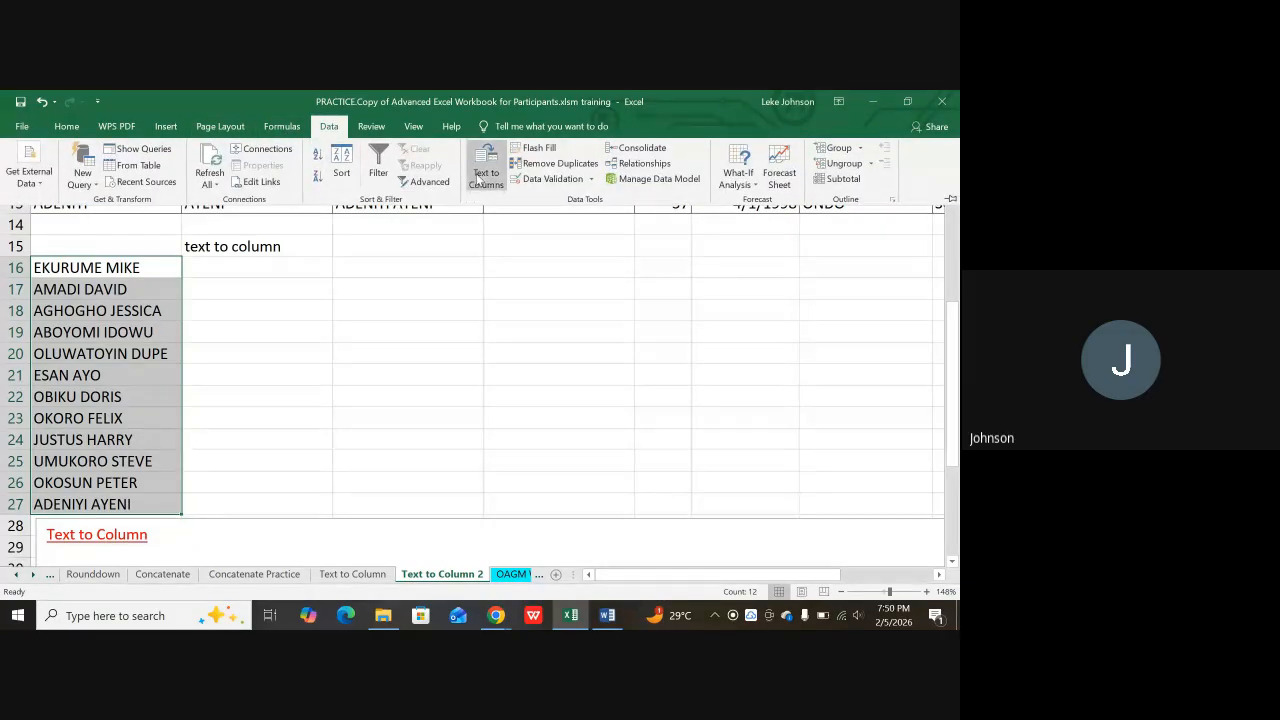
Step: Run Text to Columns on A16:A27 as Delimited with Comma and Text format
left_click(478, 175)
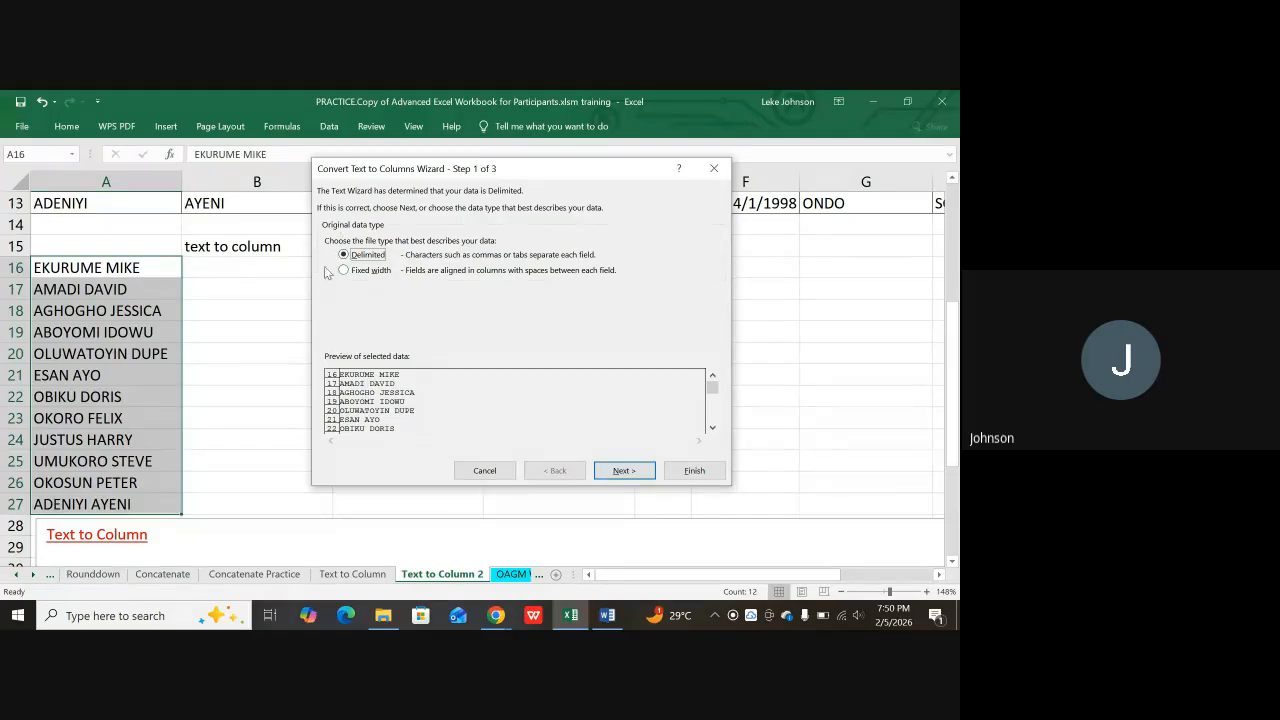
left_click(630, 474)
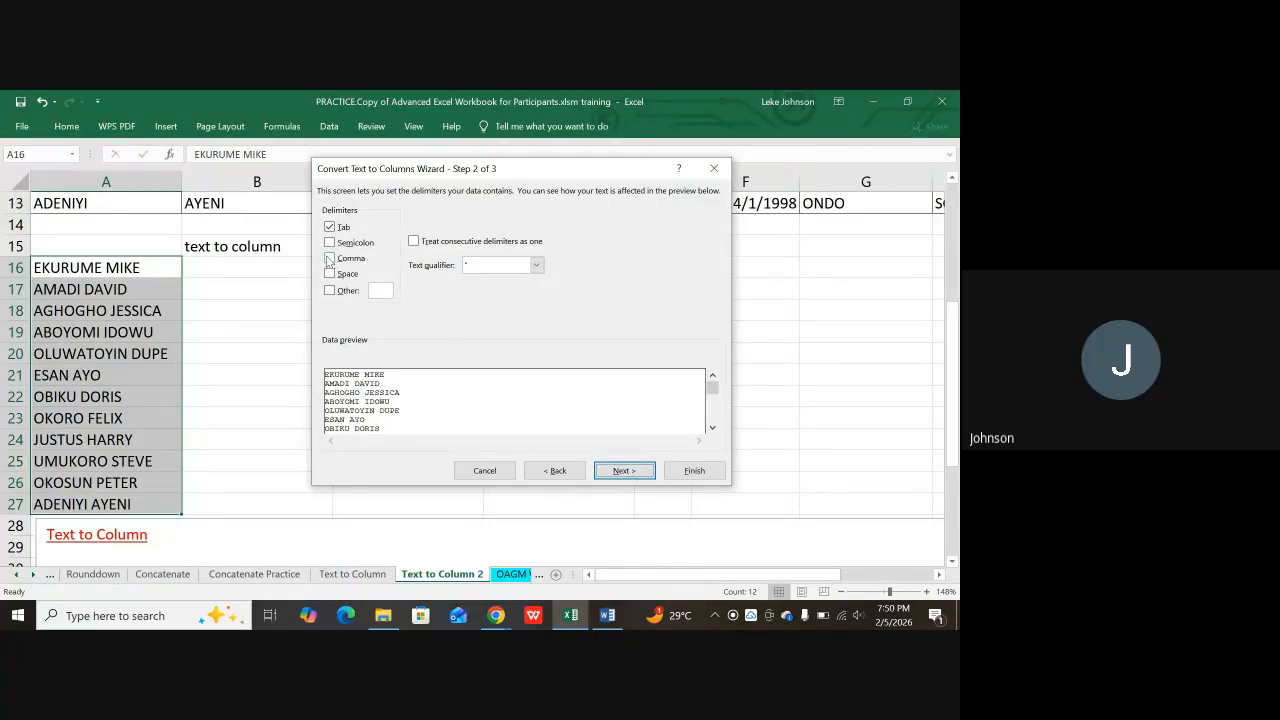
left_click(331, 259)
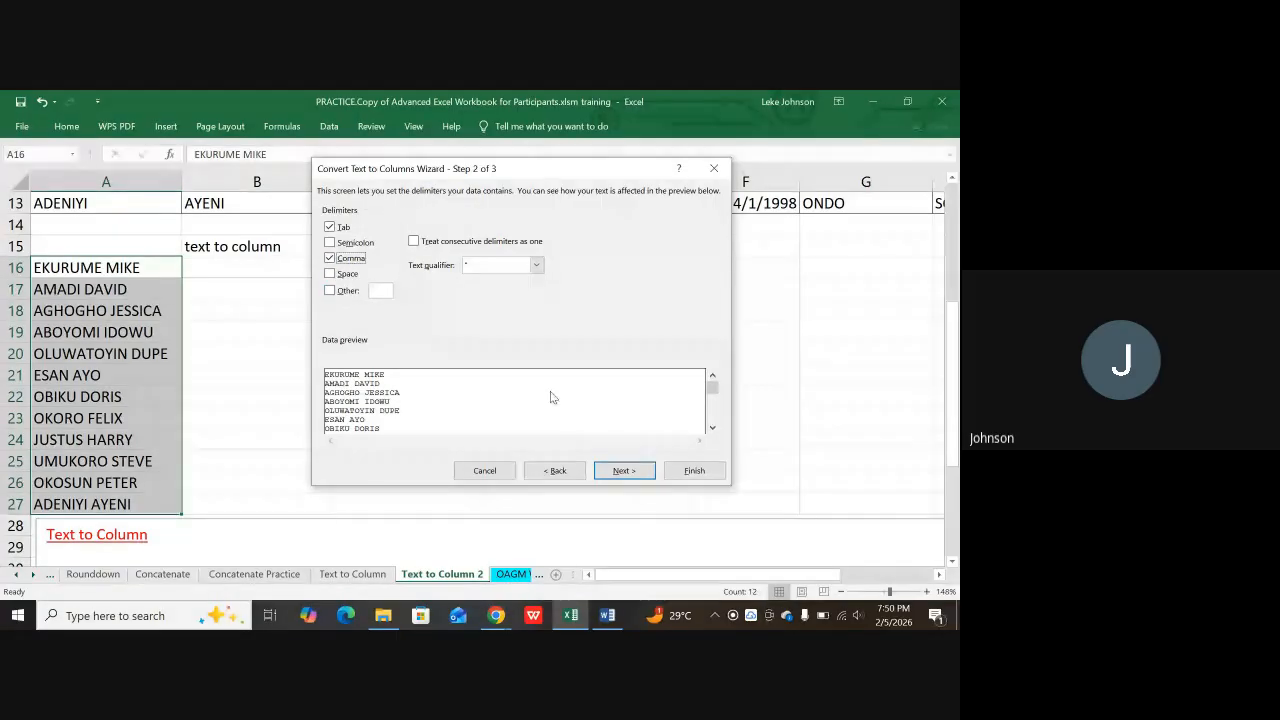
left_click(623, 471)
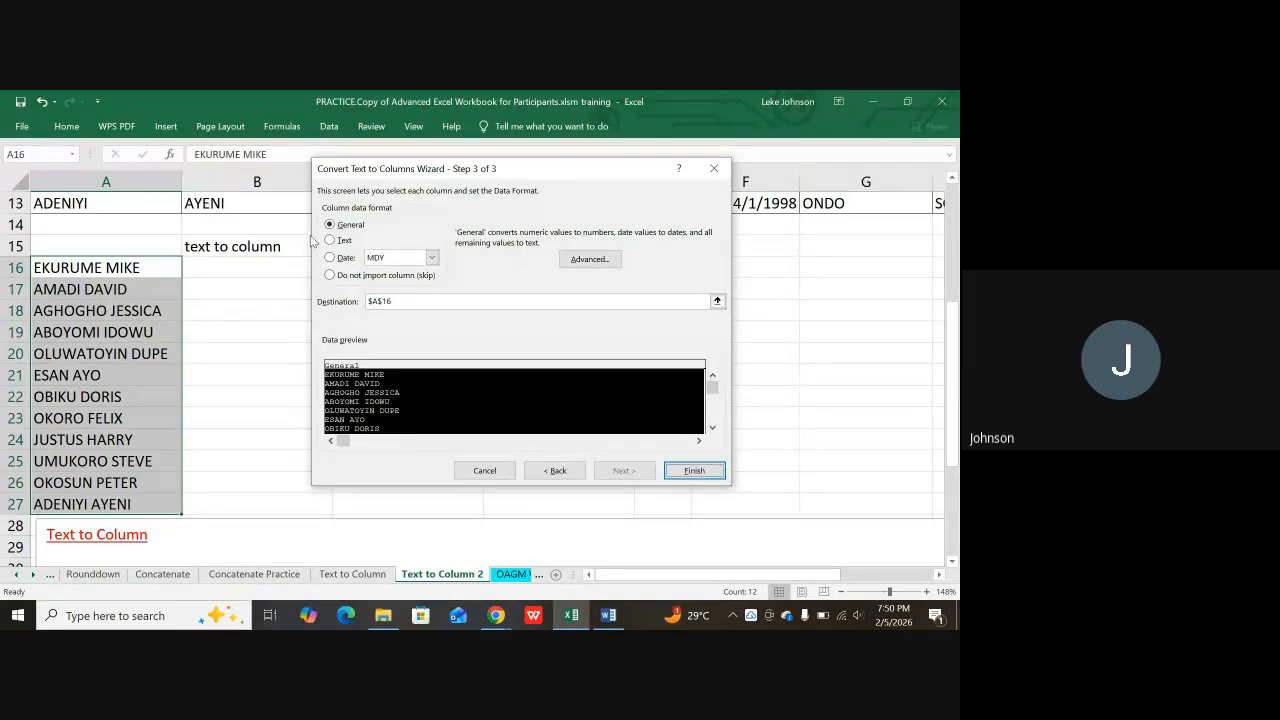
left_click(331, 240)
left_click(697, 470)
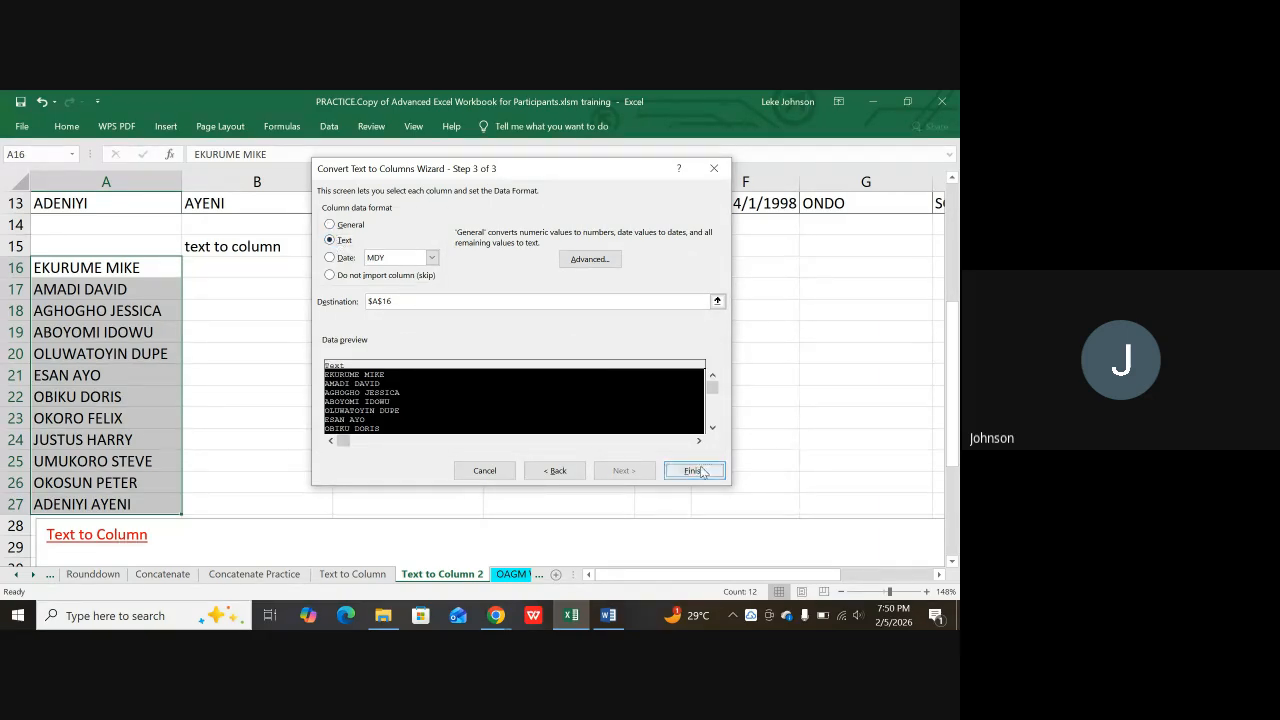
left_click(697, 470)
left_click(264, 354)
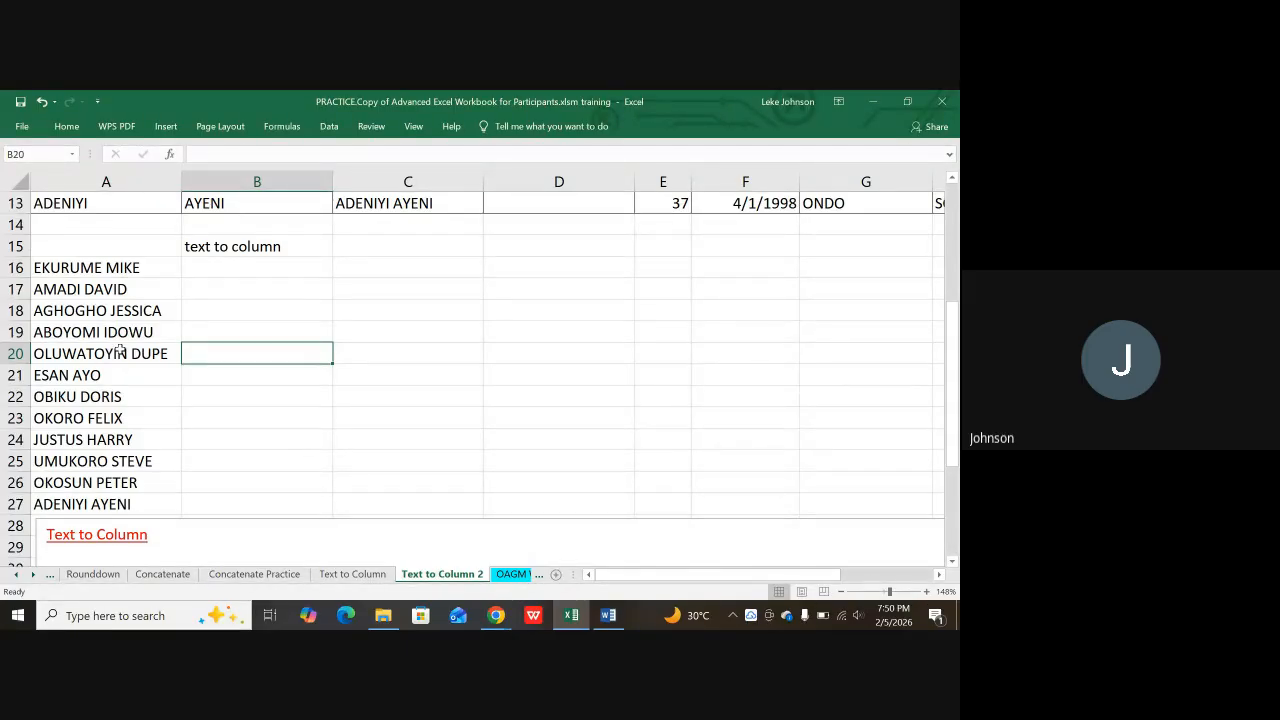
double_click(105, 266)
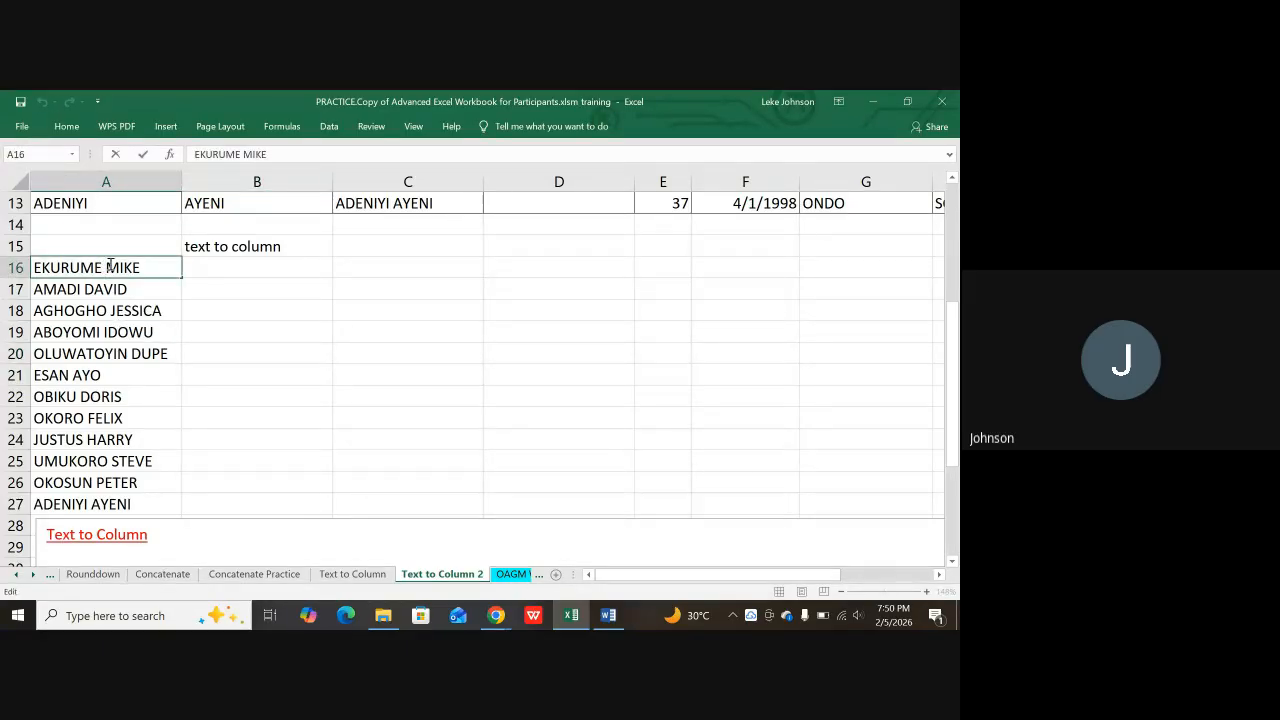
key("BackSpace")
left_click(250, 305)
left_click_drag(92, 268, 102, 482)
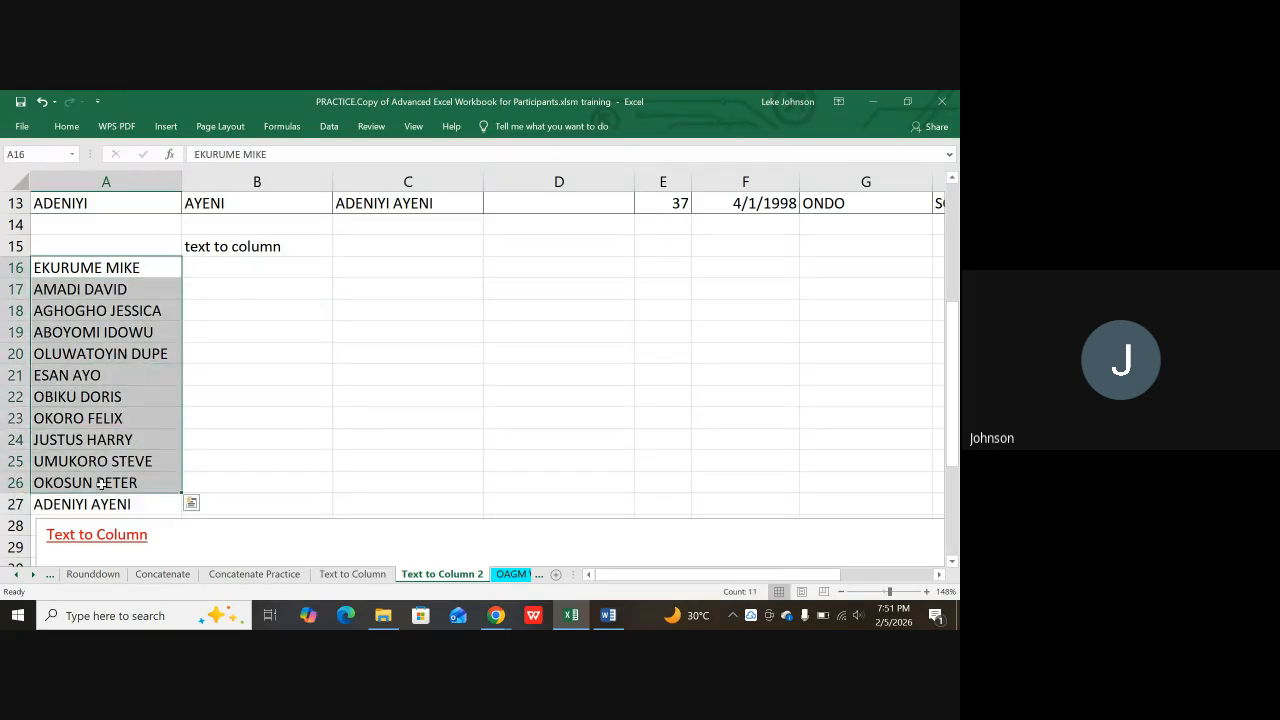
left_click(276, 335)
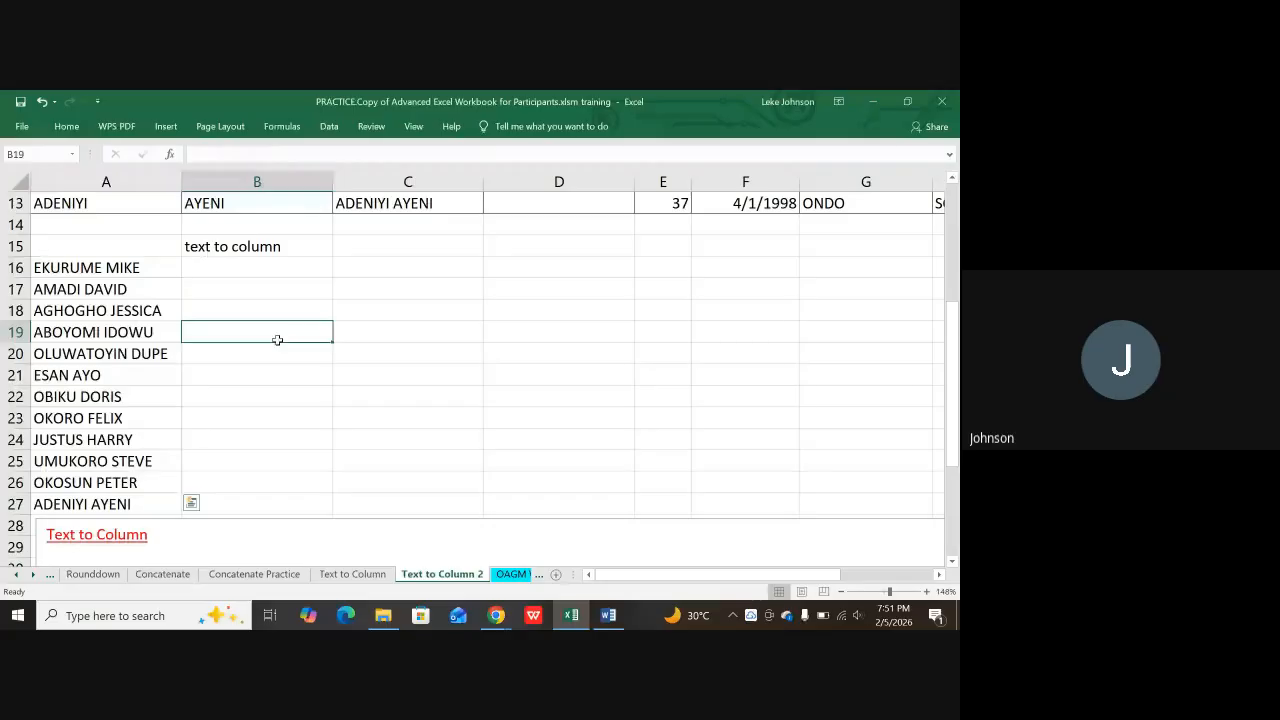
left_click(118, 268)
left_click_drag(118, 270, 106, 485)
left_click(260, 328)
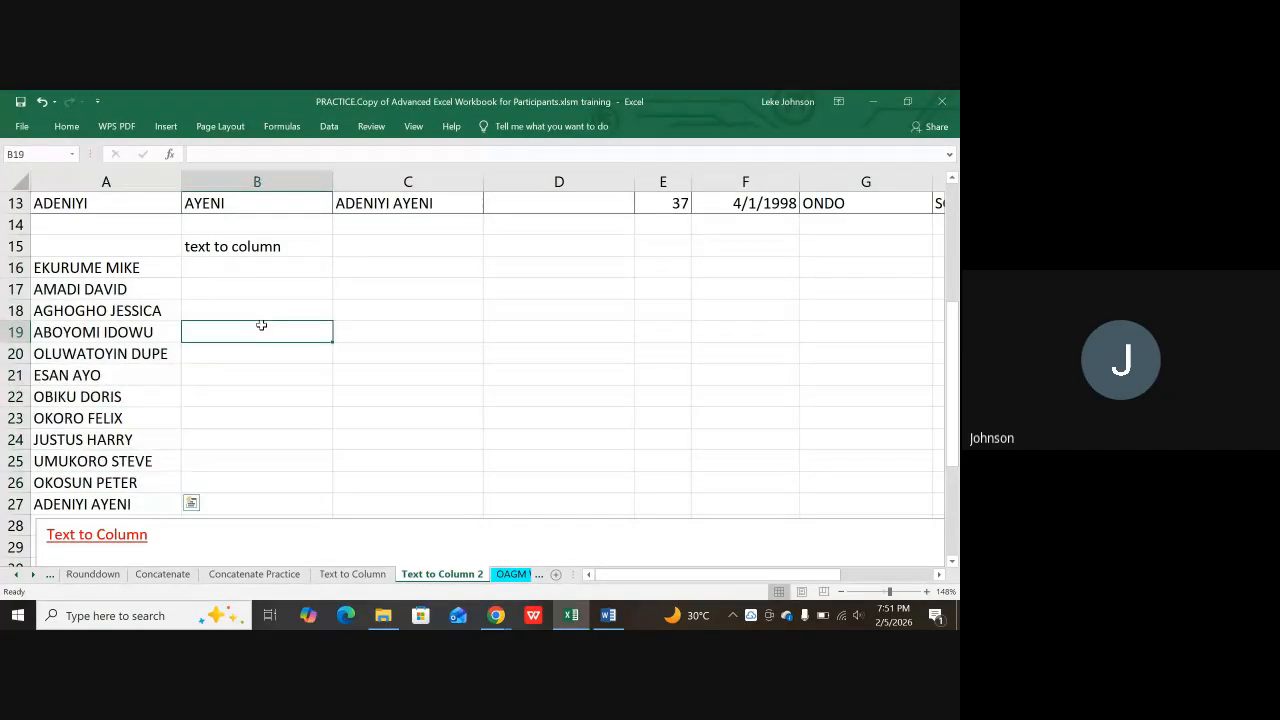
left_click(145, 272)
left_click_drag(145, 272, 149, 504)
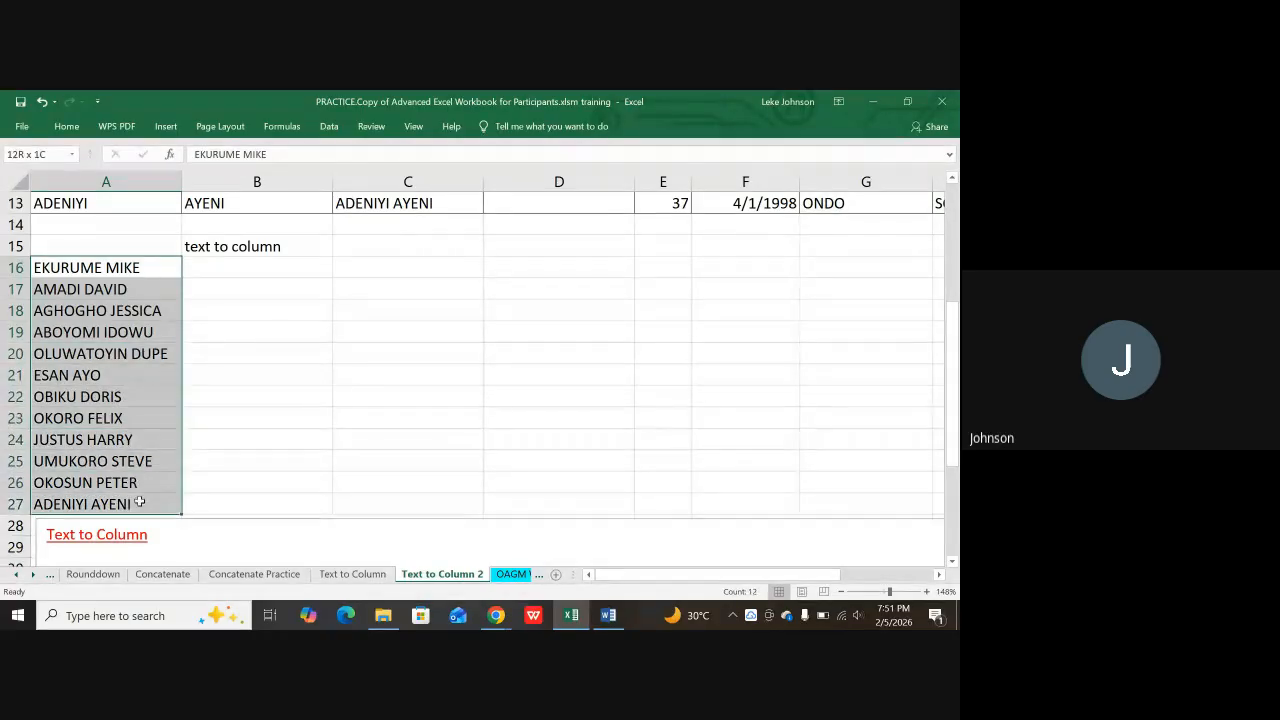
Step: Run a Fixed width Text to Columns with Text format on A16:A27, no breaks set
left_click(332, 128)
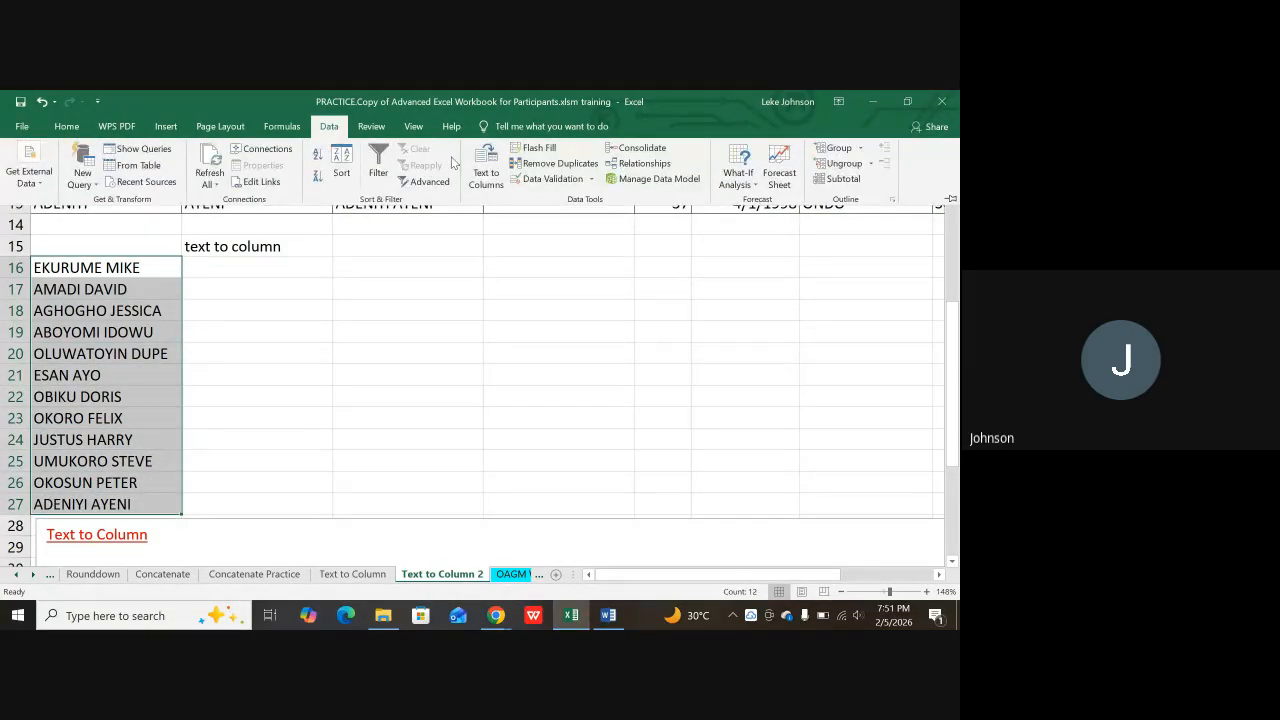
left_click(486, 166)
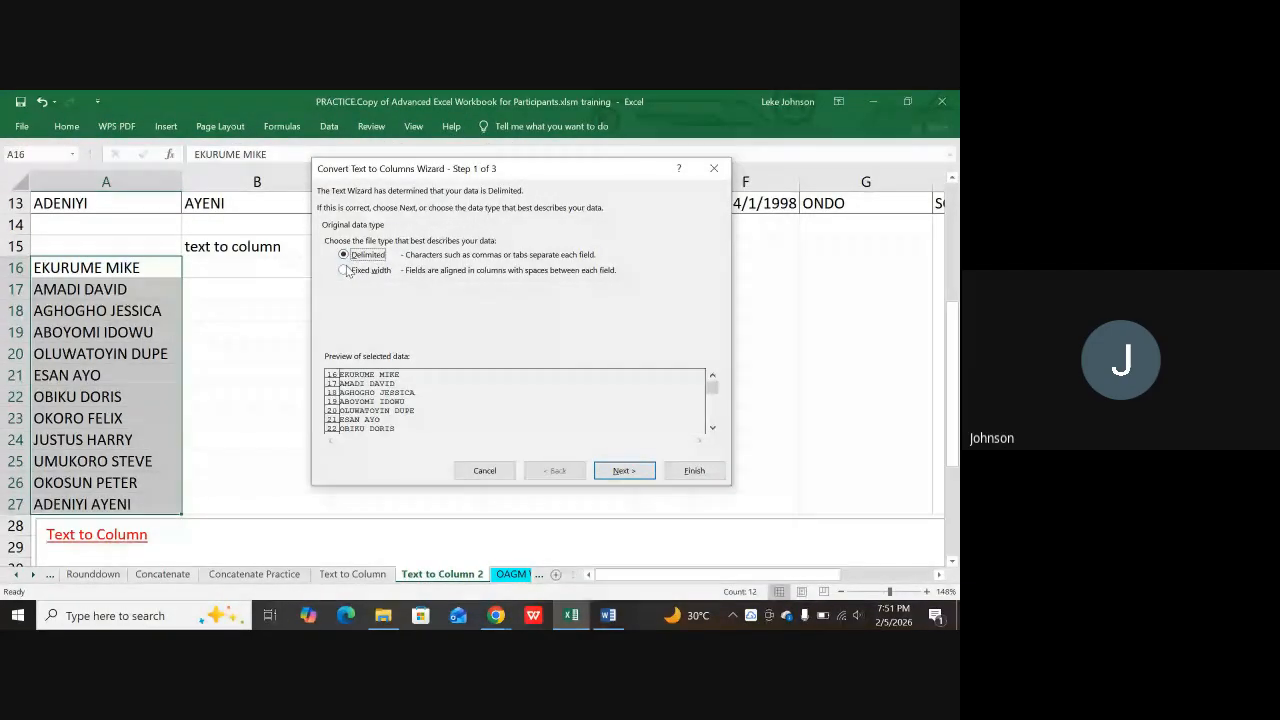
left_click(346, 272)
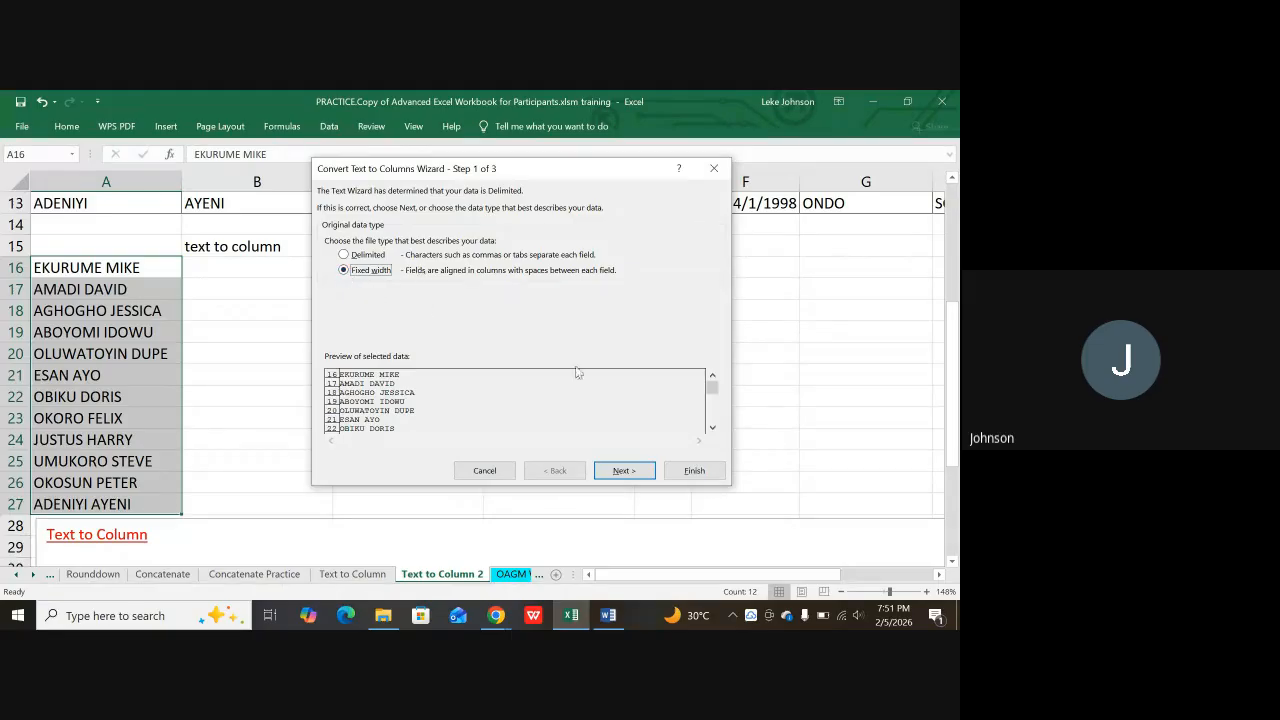
left_click(625, 471)
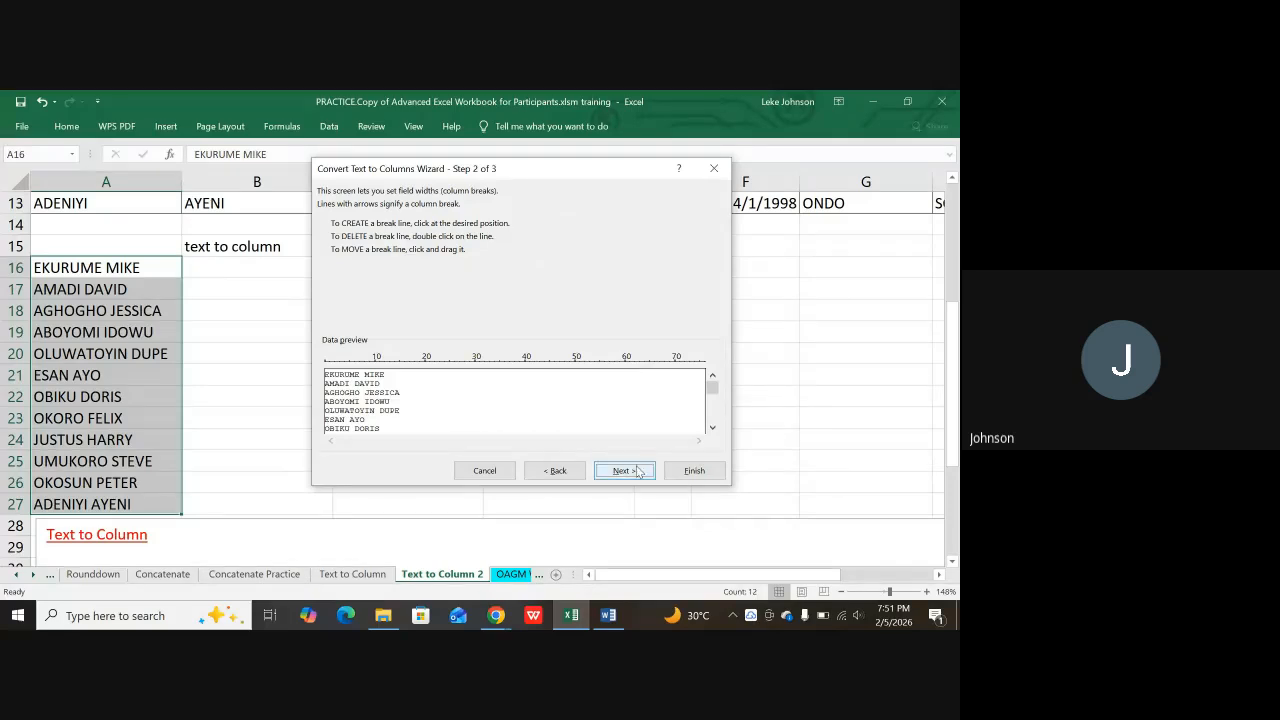
left_click(625, 471)
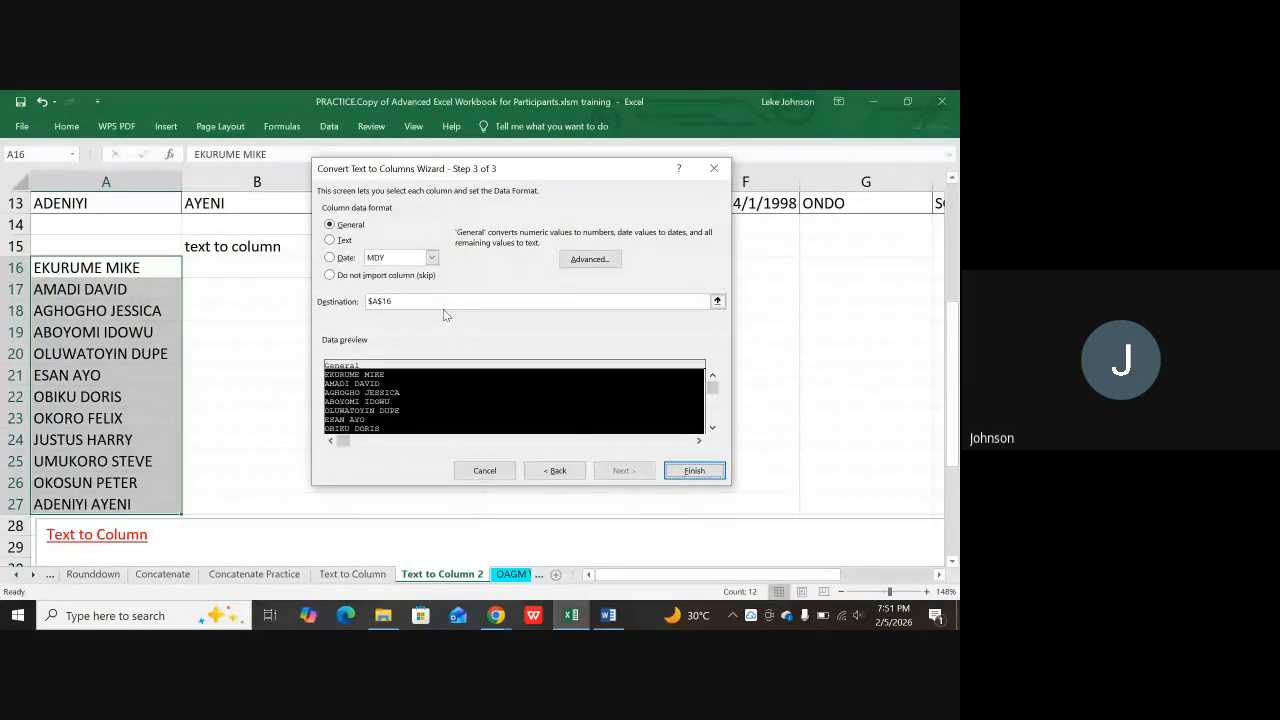
left_click(331, 243)
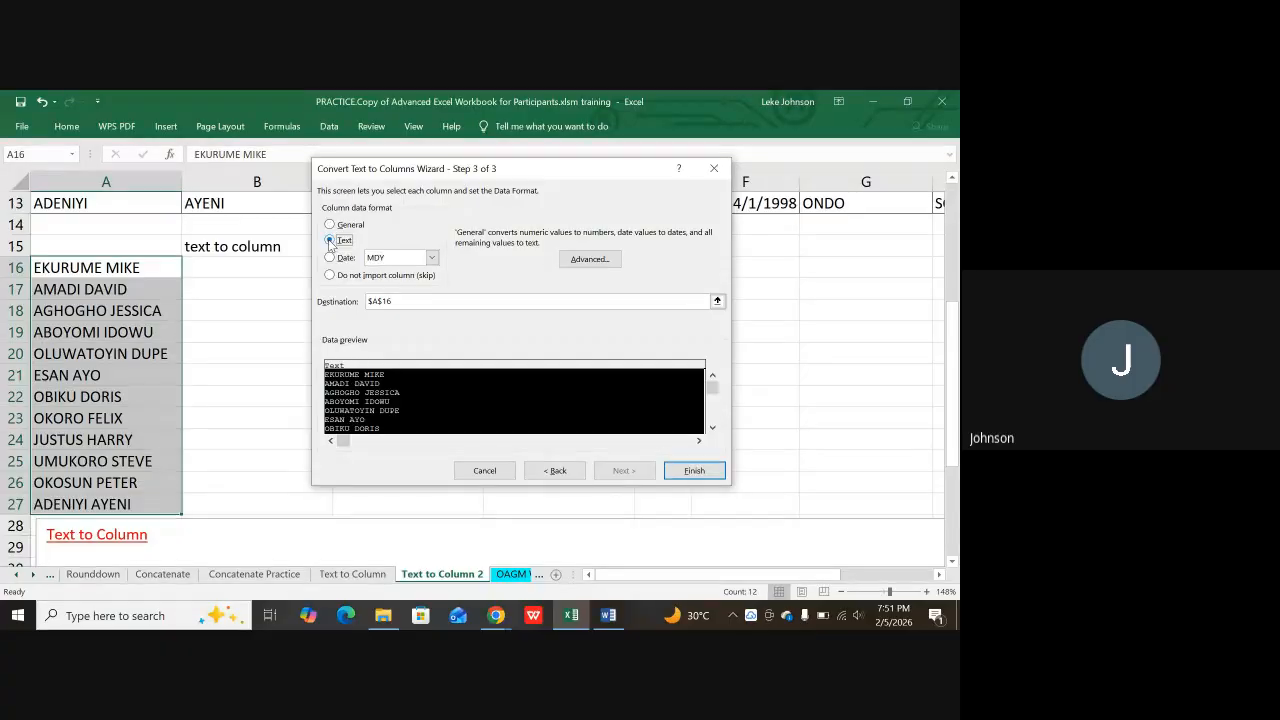
left_click(694, 471)
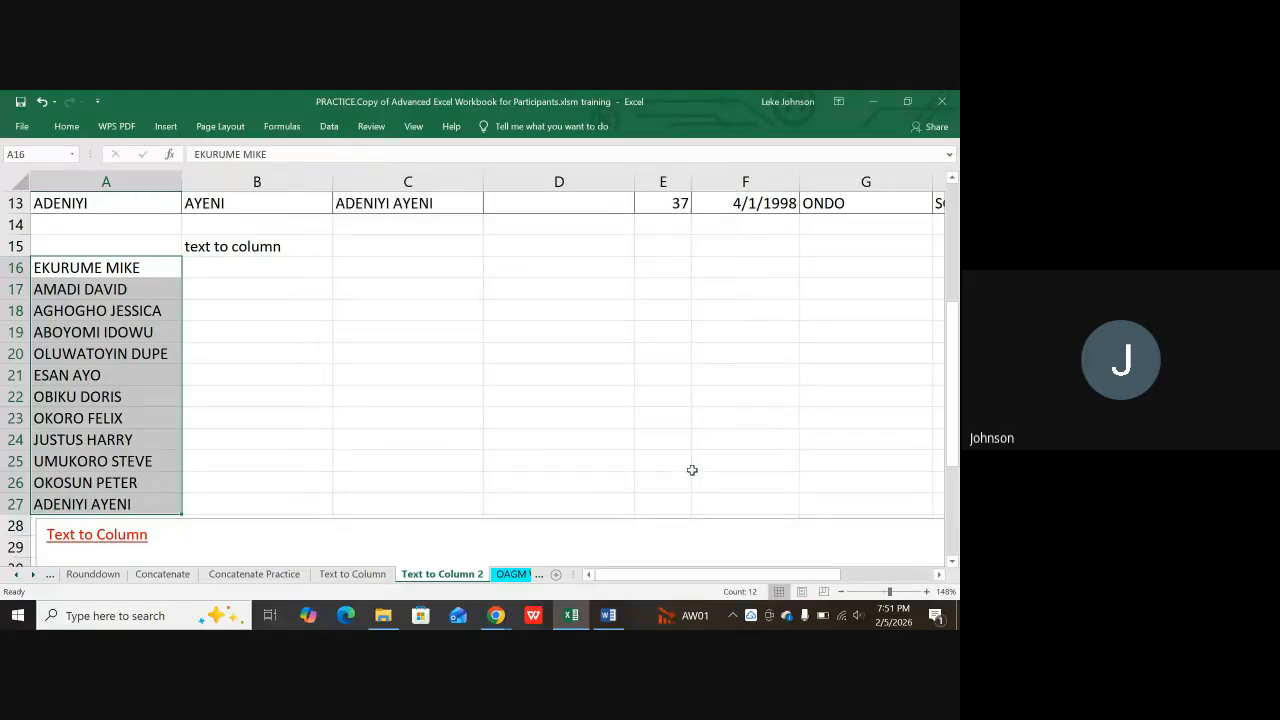
left_click(366, 392)
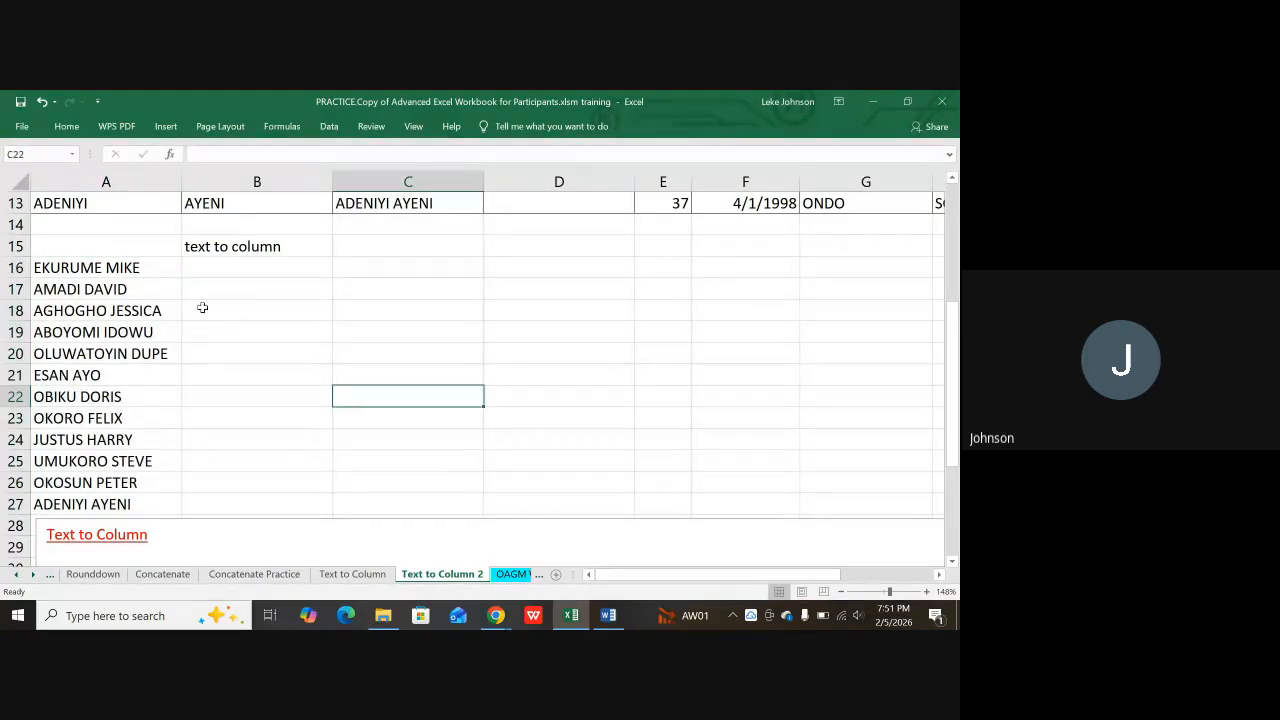
left_click(144, 328)
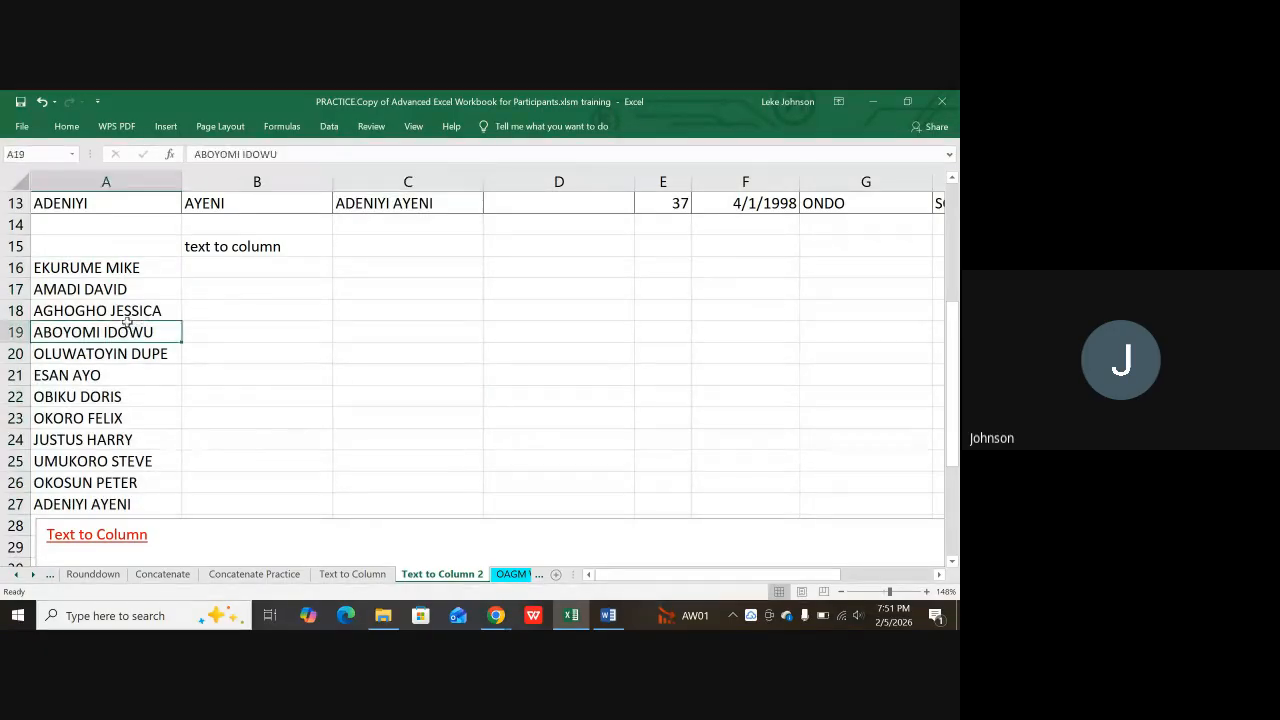
left_click(98, 268)
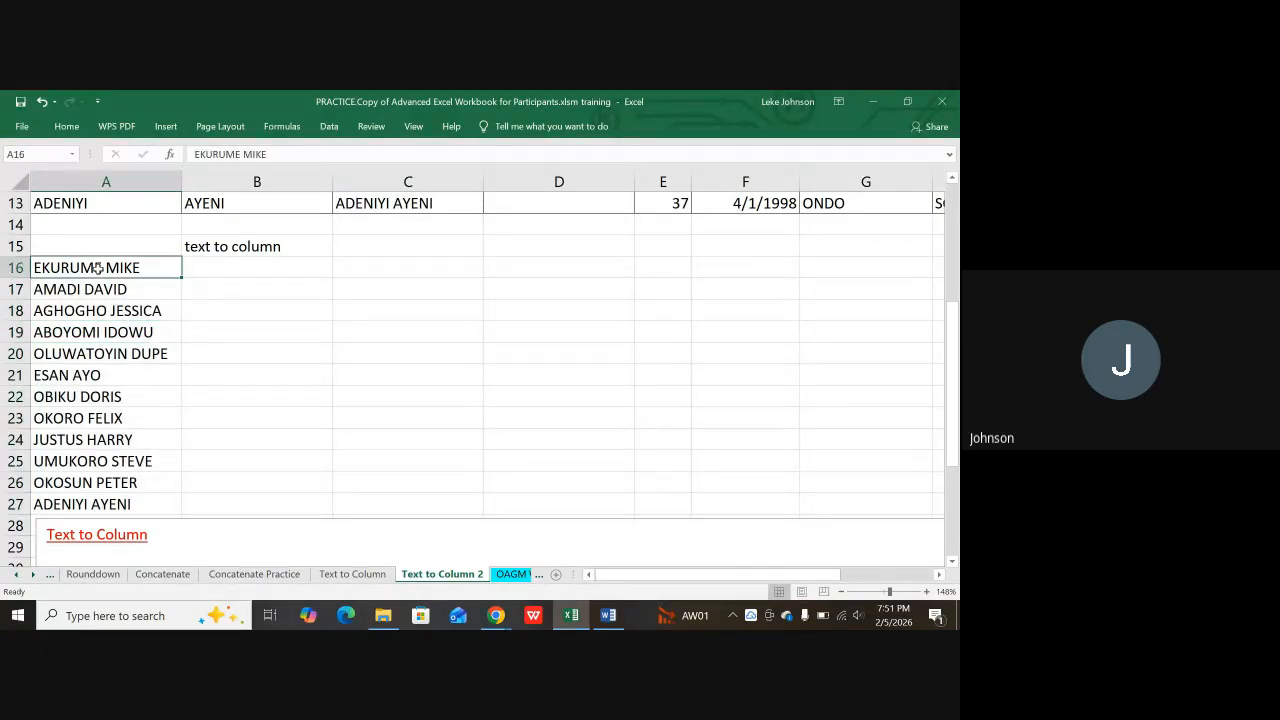
left_click(327, 127)
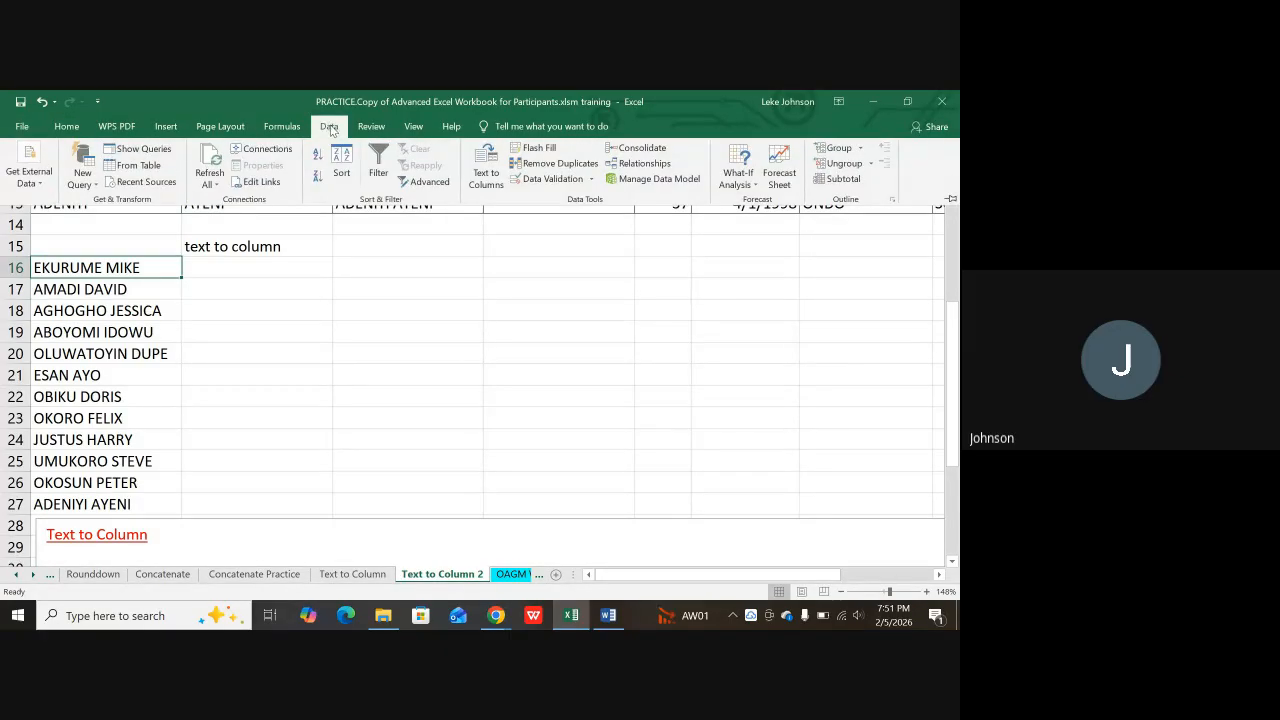
left_click(478, 170)
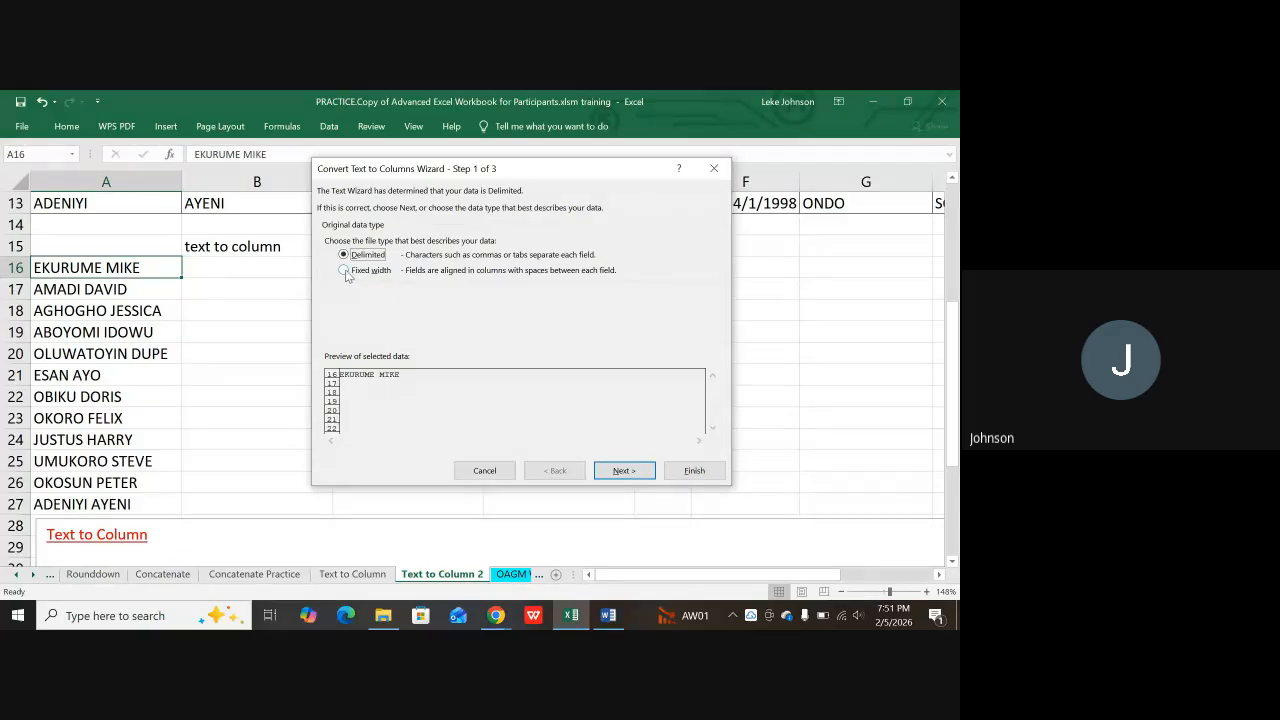
left_click(350, 274)
left_click(620, 469)
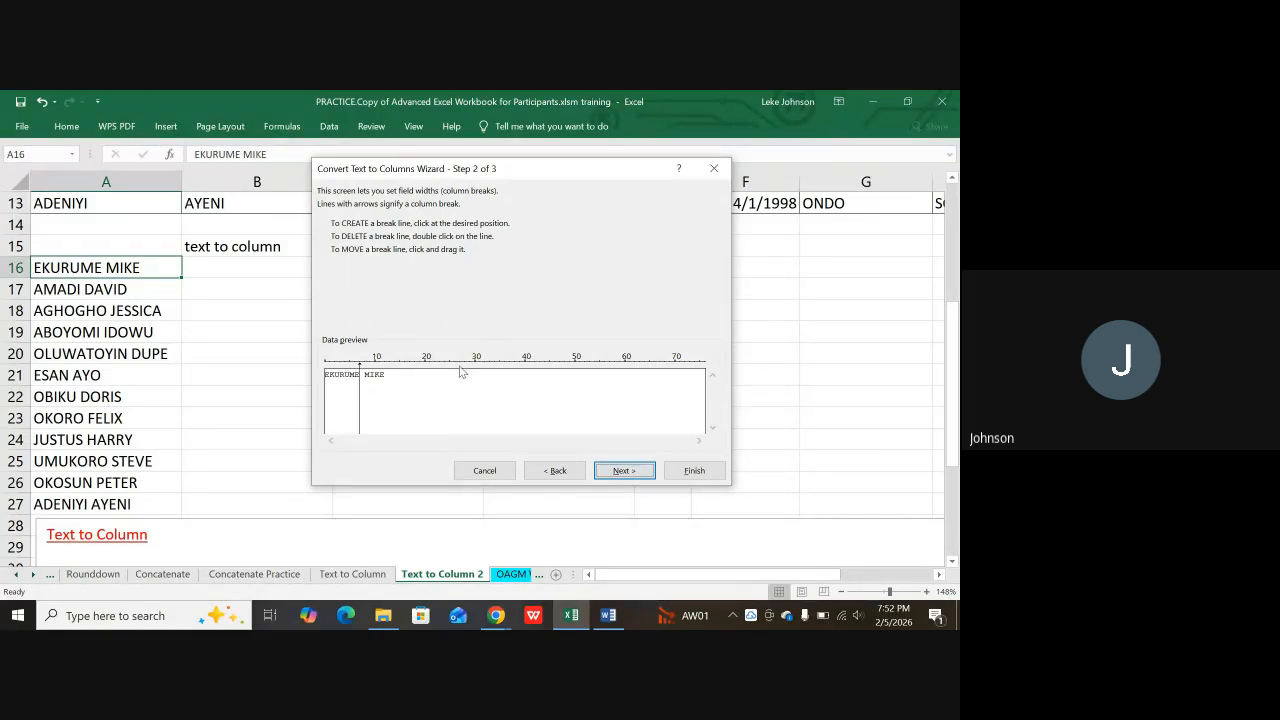
left_click(716, 172)
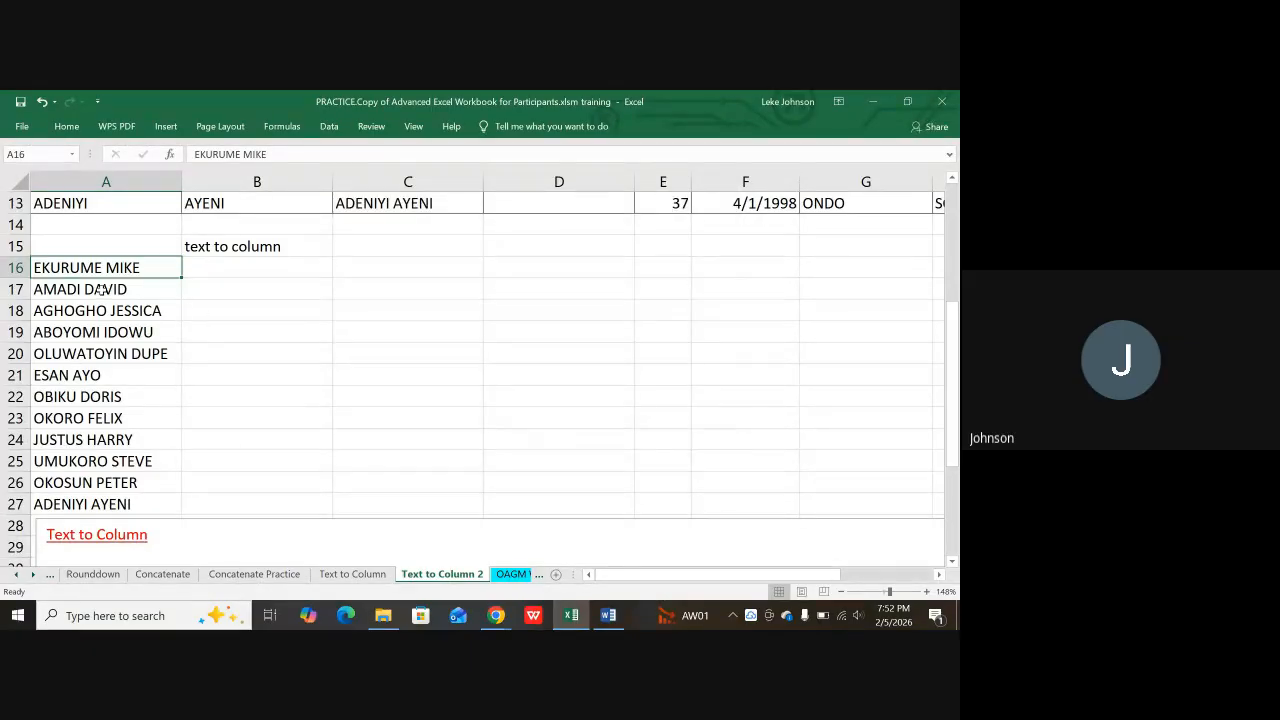
left_click_drag(110, 267, 102, 330)
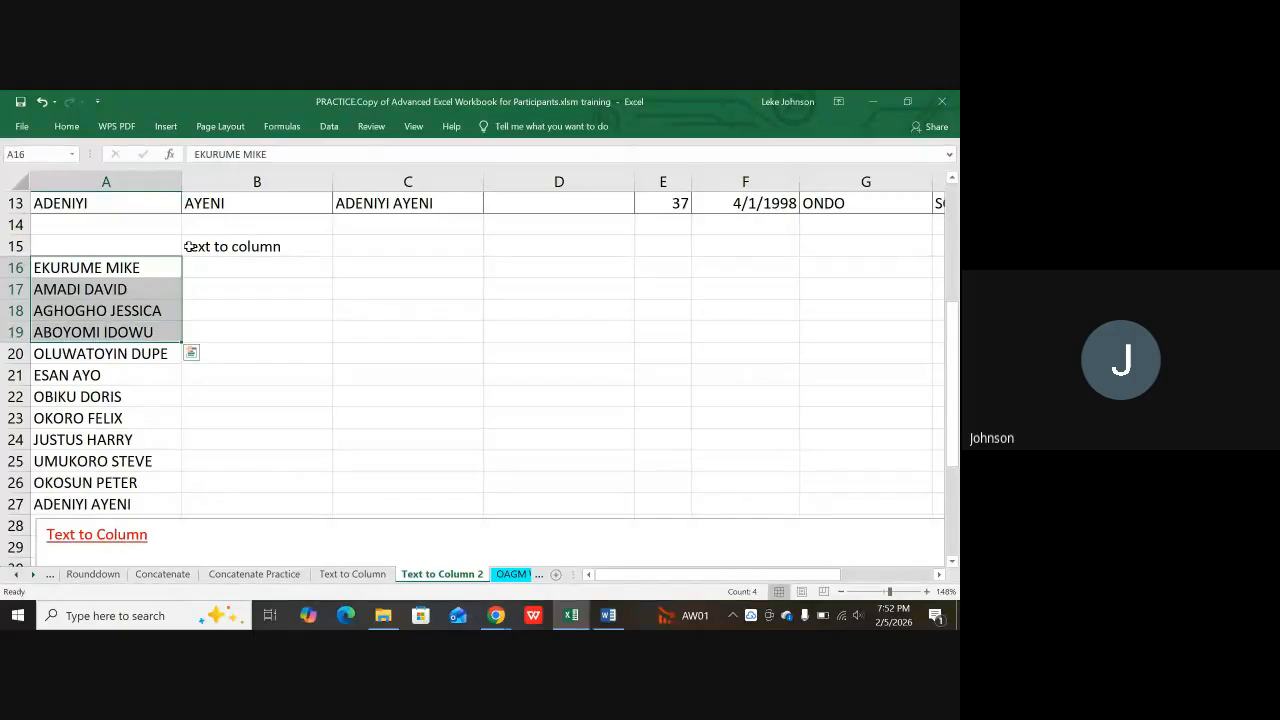
left_click(330, 127)
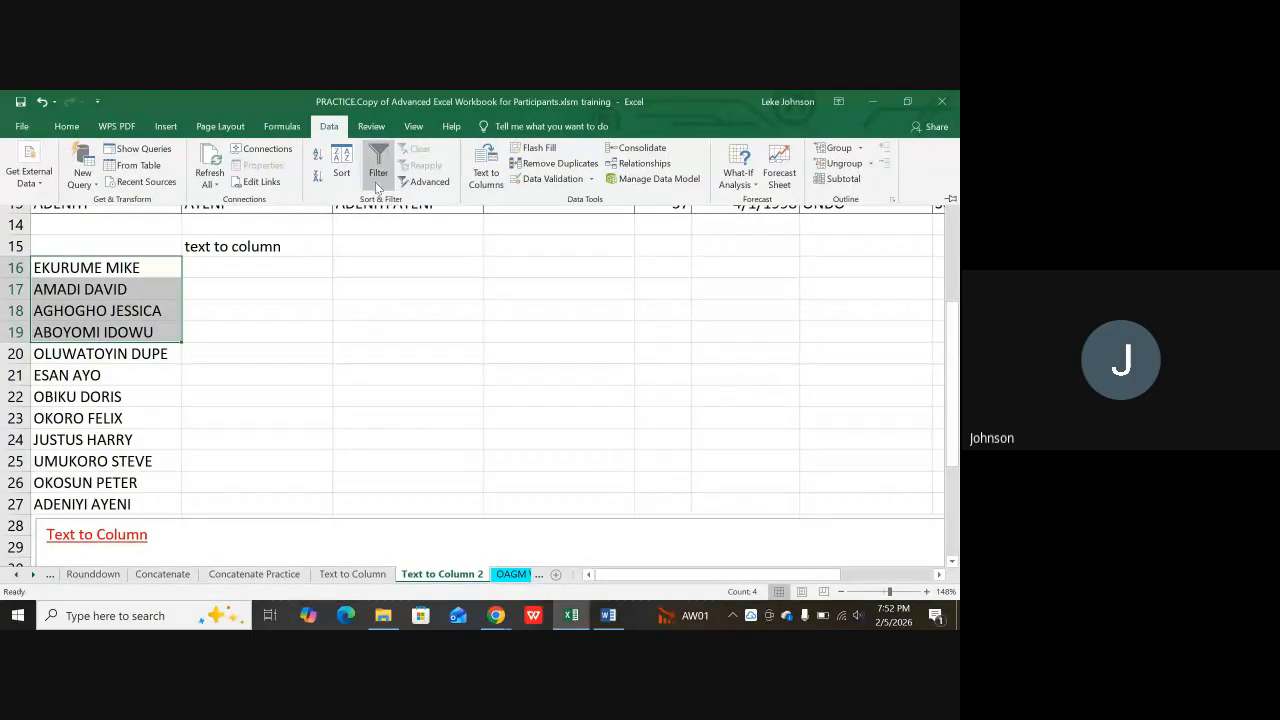
left_click(486, 172)
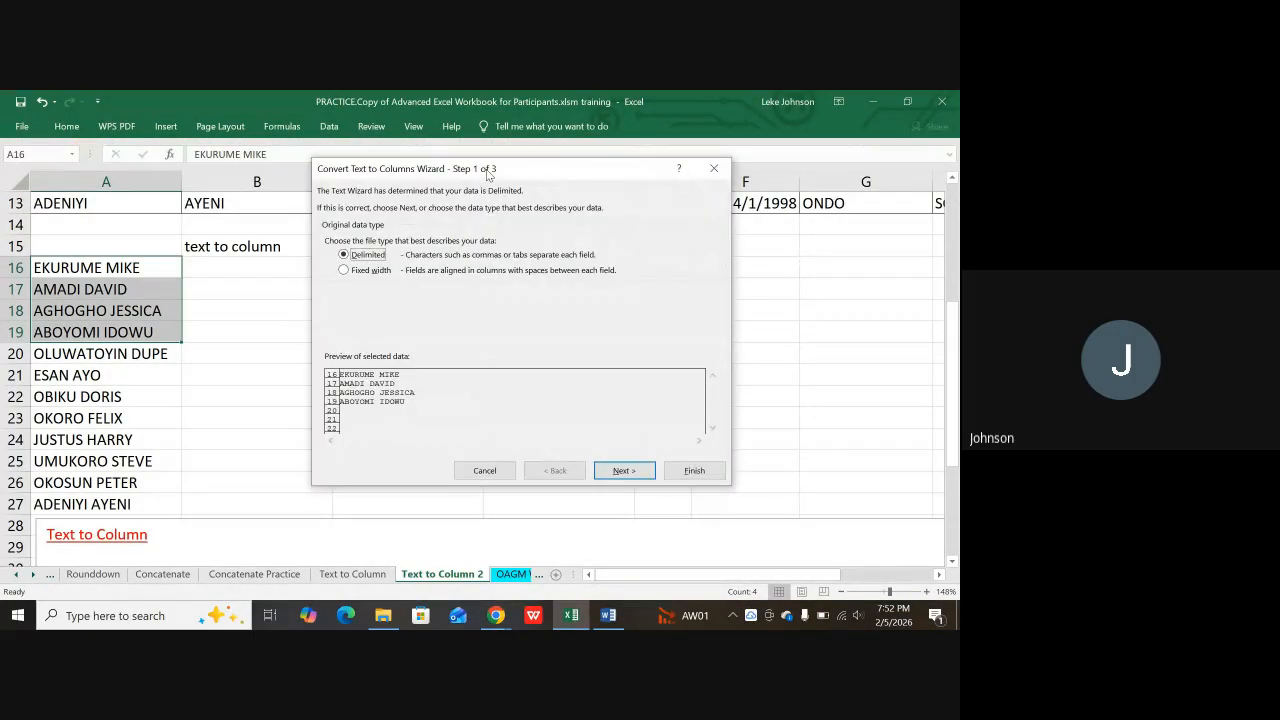
left_click(714, 169)
left_click(215, 330)
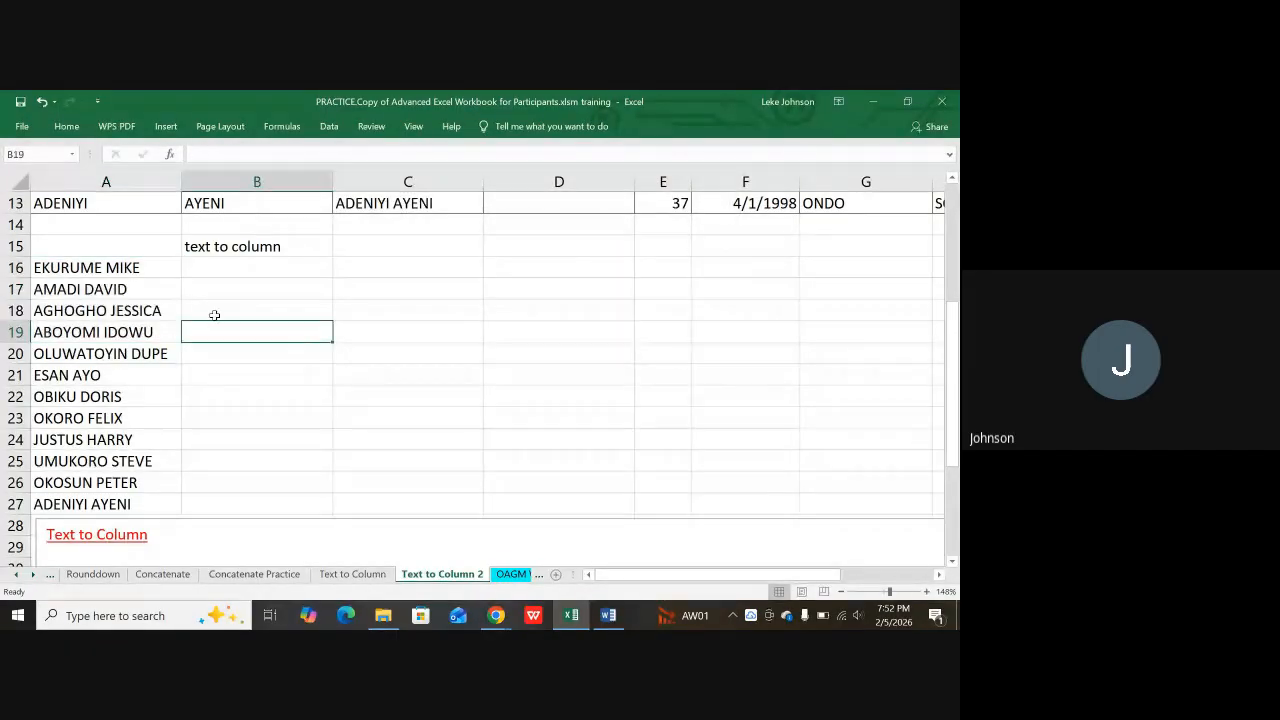
left_click_drag(112, 271, 120, 394)
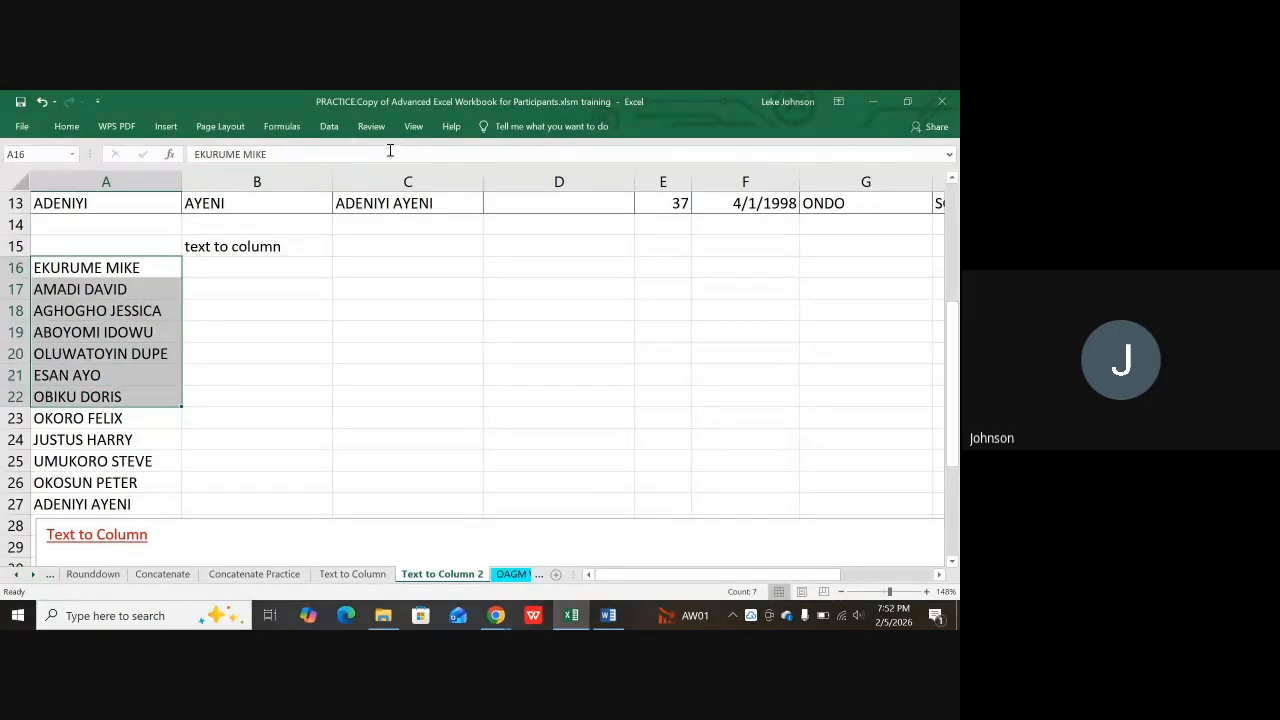
left_click(329, 126)
left_click(484, 158)
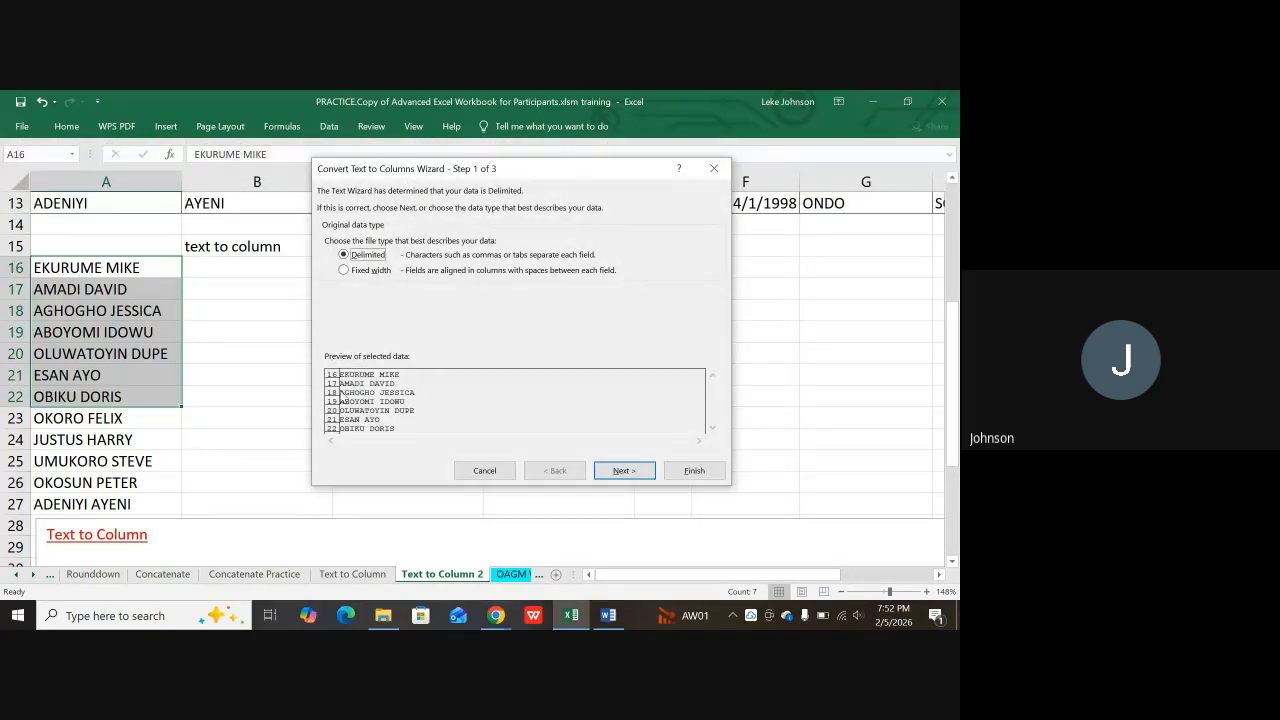
left_click(343, 271)
left_click(630, 472)
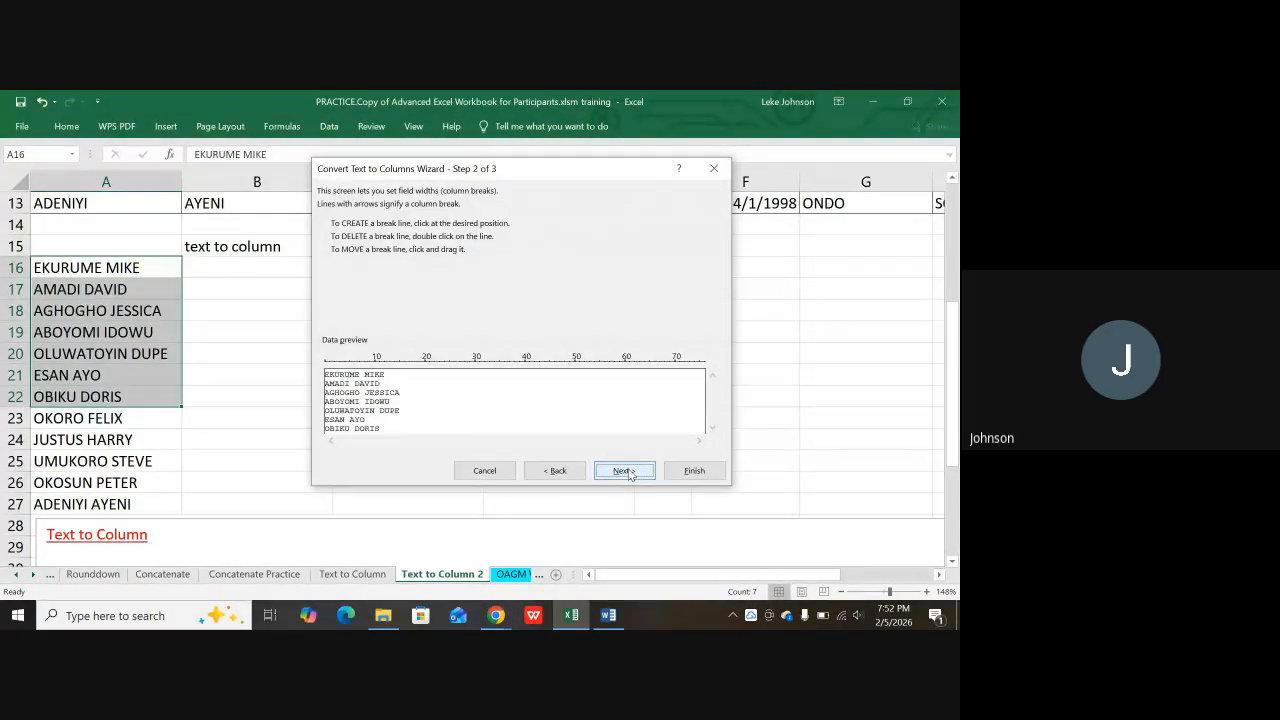
left_click(624, 471)
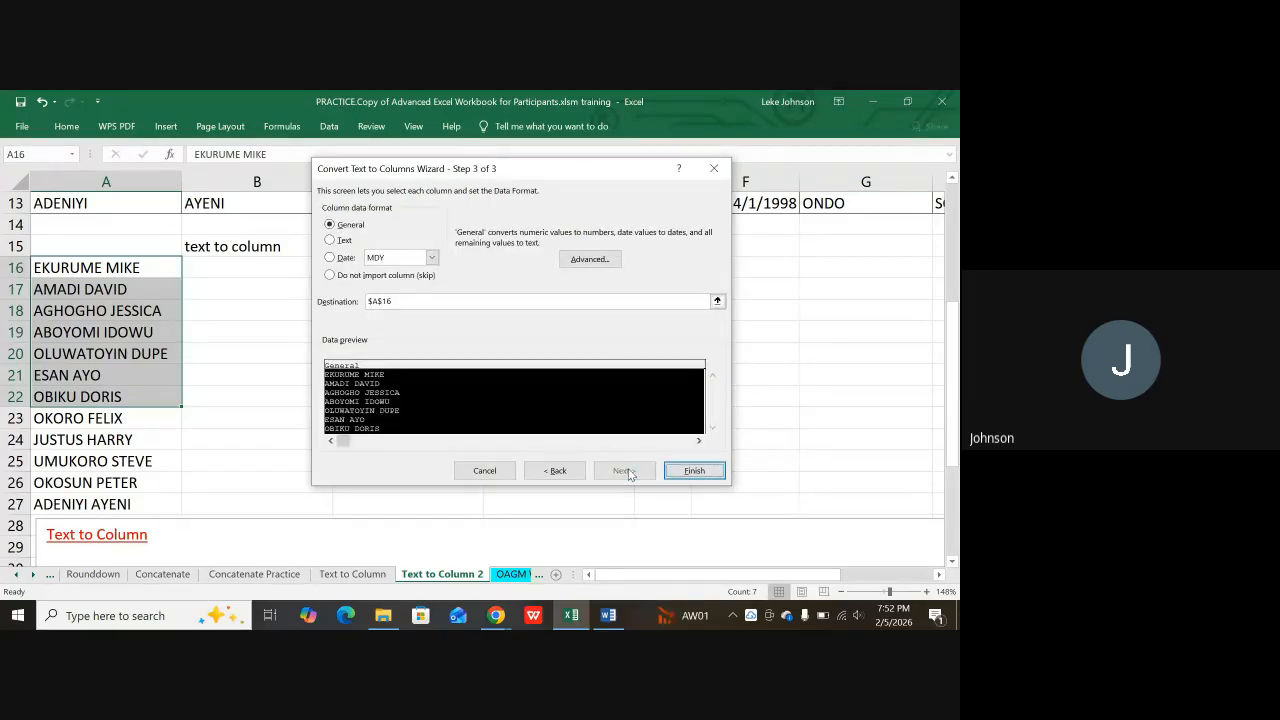
left_click(711, 169)
left_click(229, 323)
left_click_drag(62, 266, 66, 310)
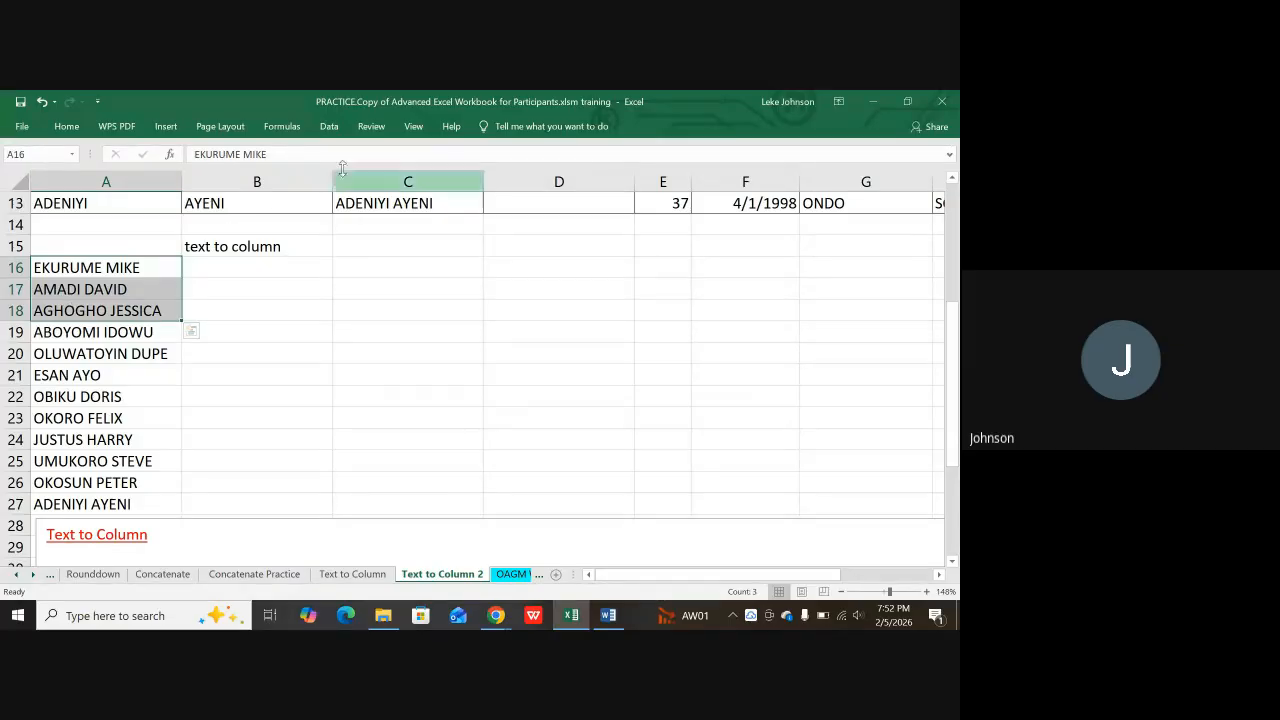
left_click(329, 127)
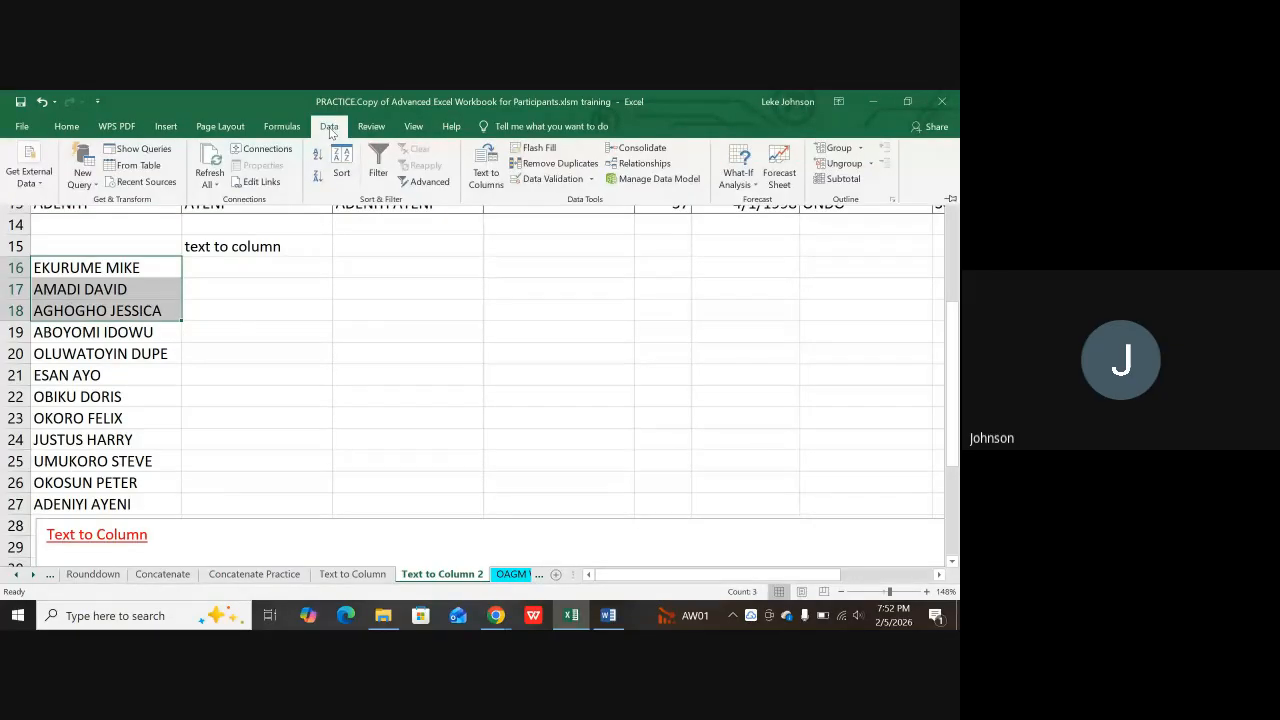
left_click(486, 165)
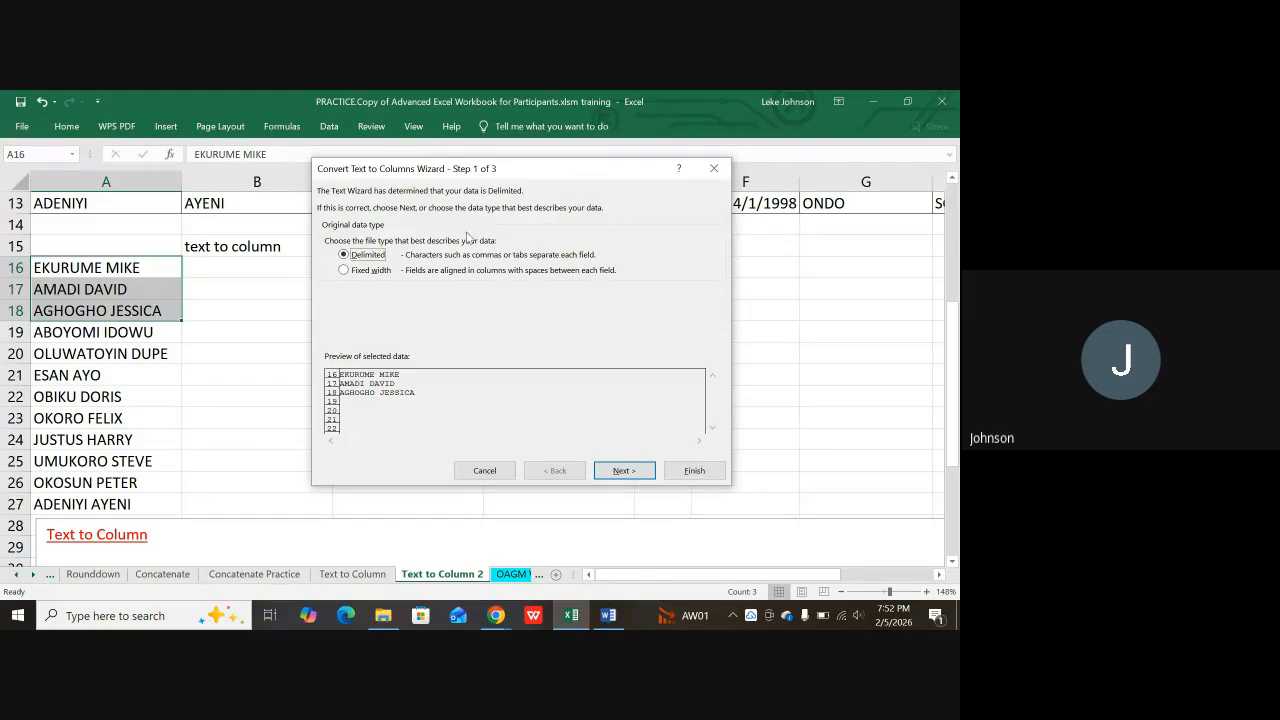
left_click(344, 270)
left_click(624, 471)
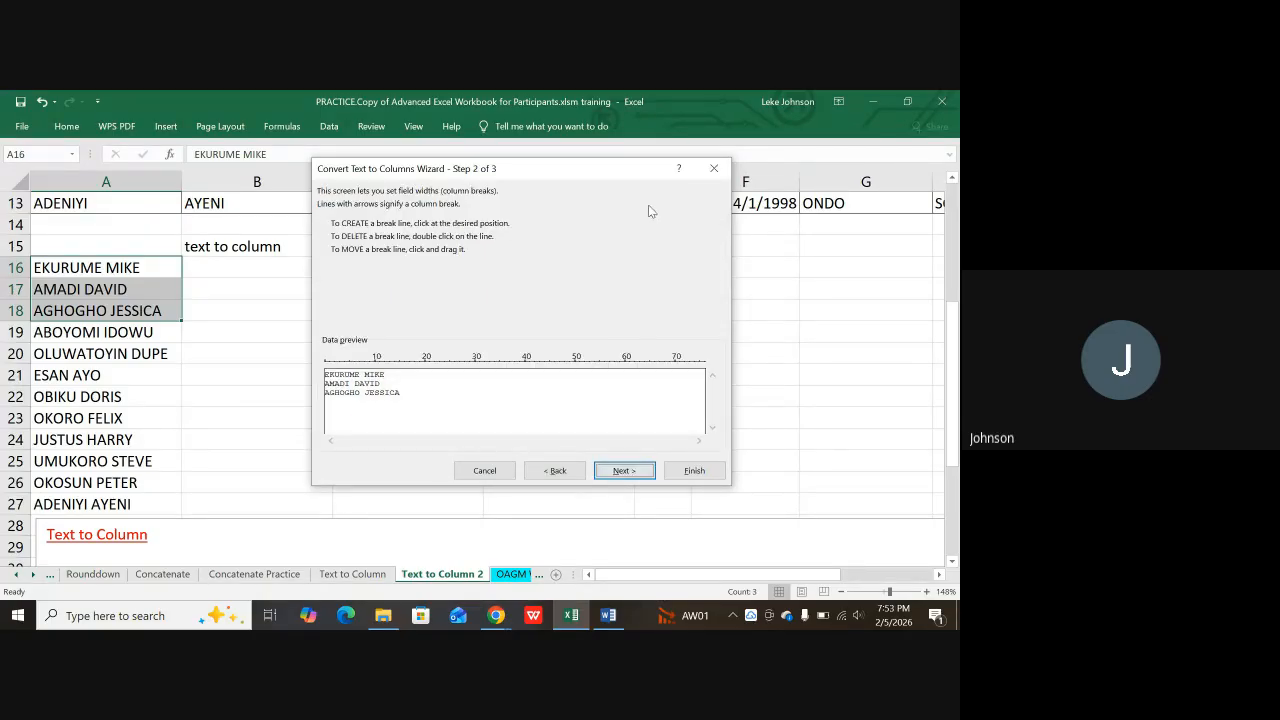
left_click(714, 168)
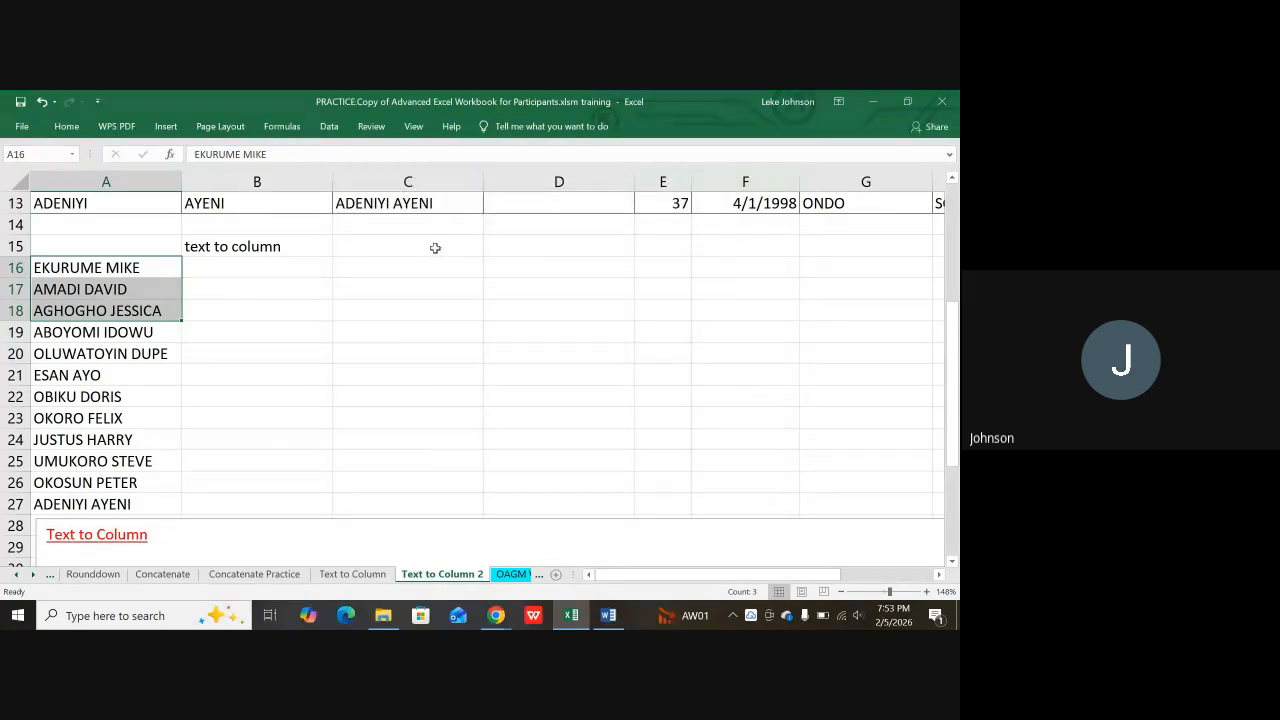
left_click(137, 267)
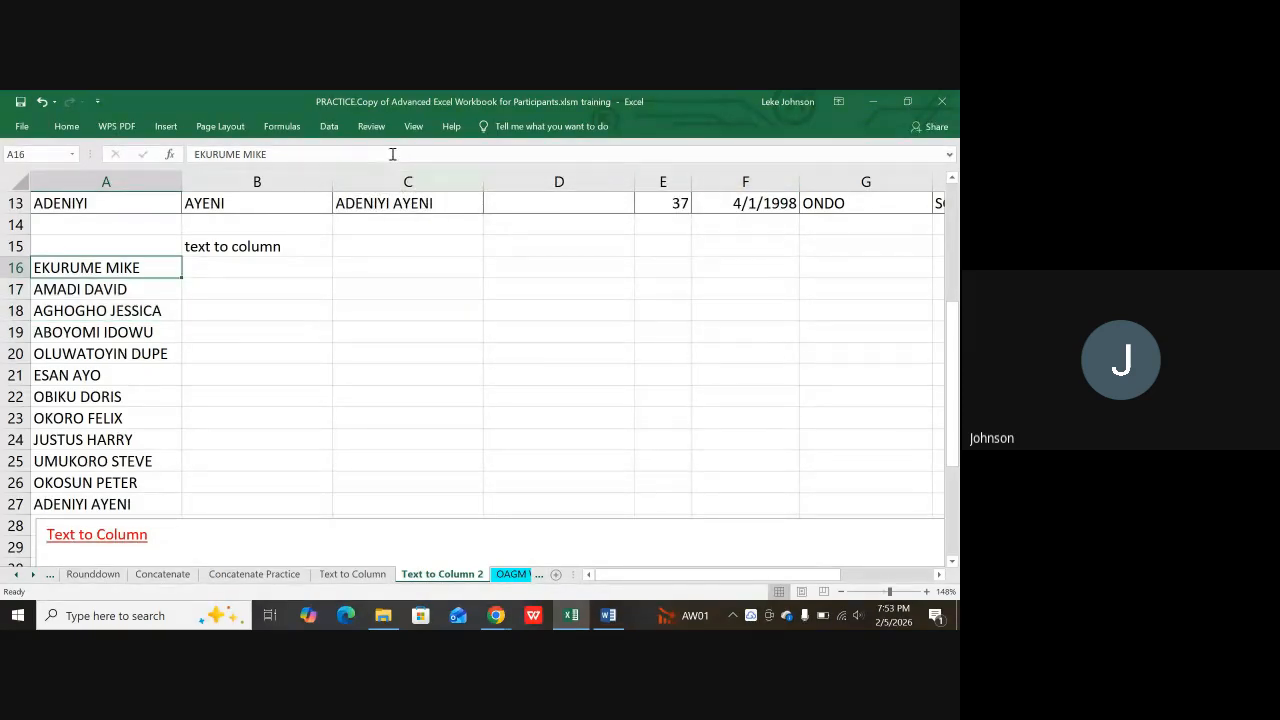
left_click(329, 127)
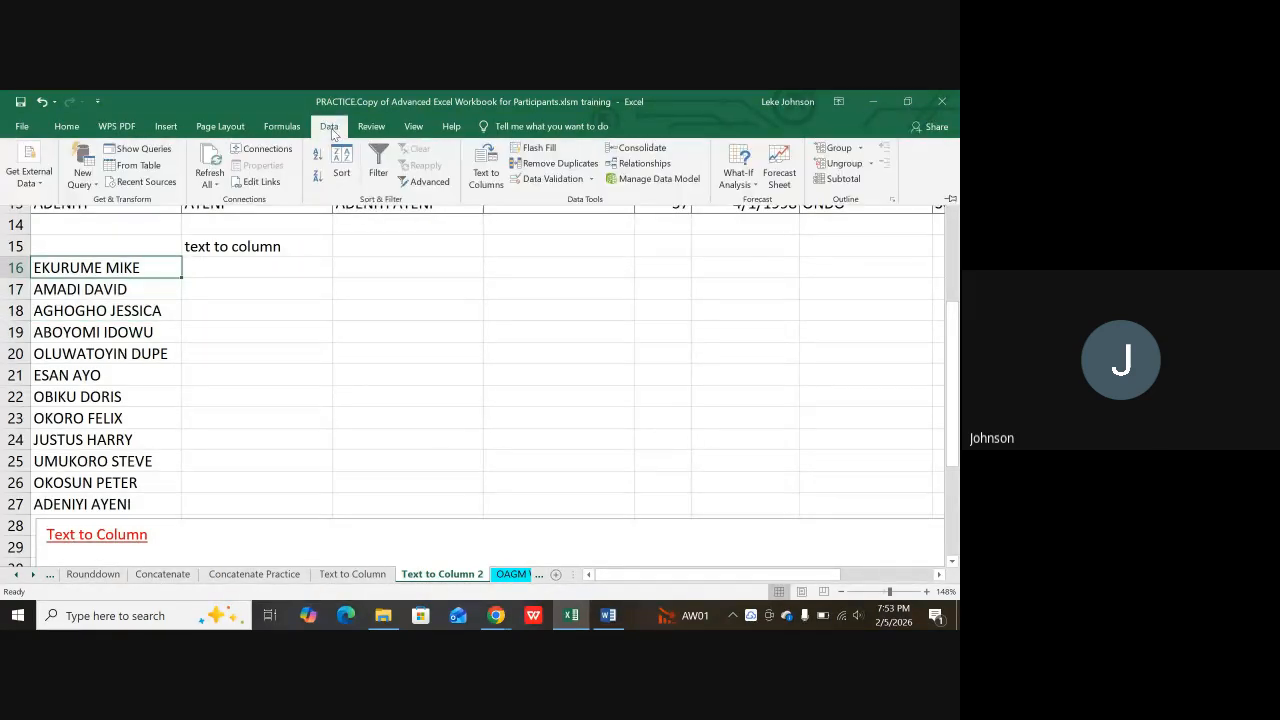
left_click(484, 176)
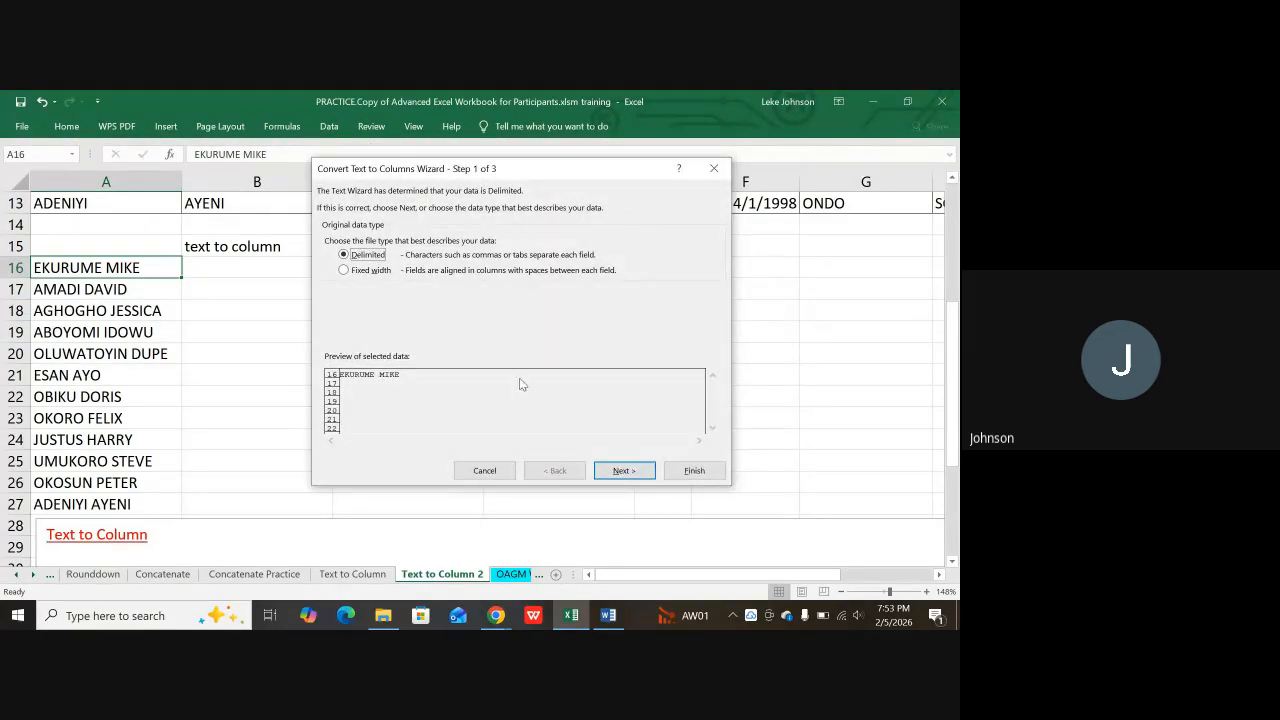
left_click(344, 270)
left_click(624, 472)
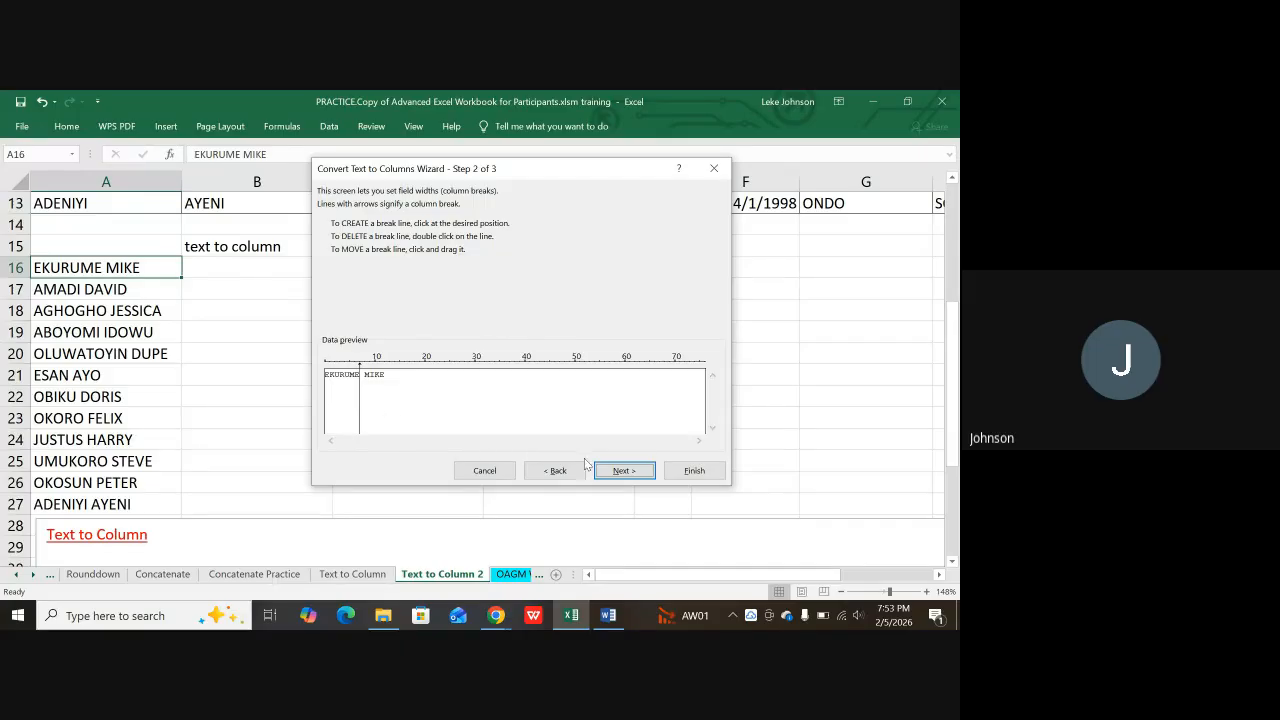
left_click(622, 470)
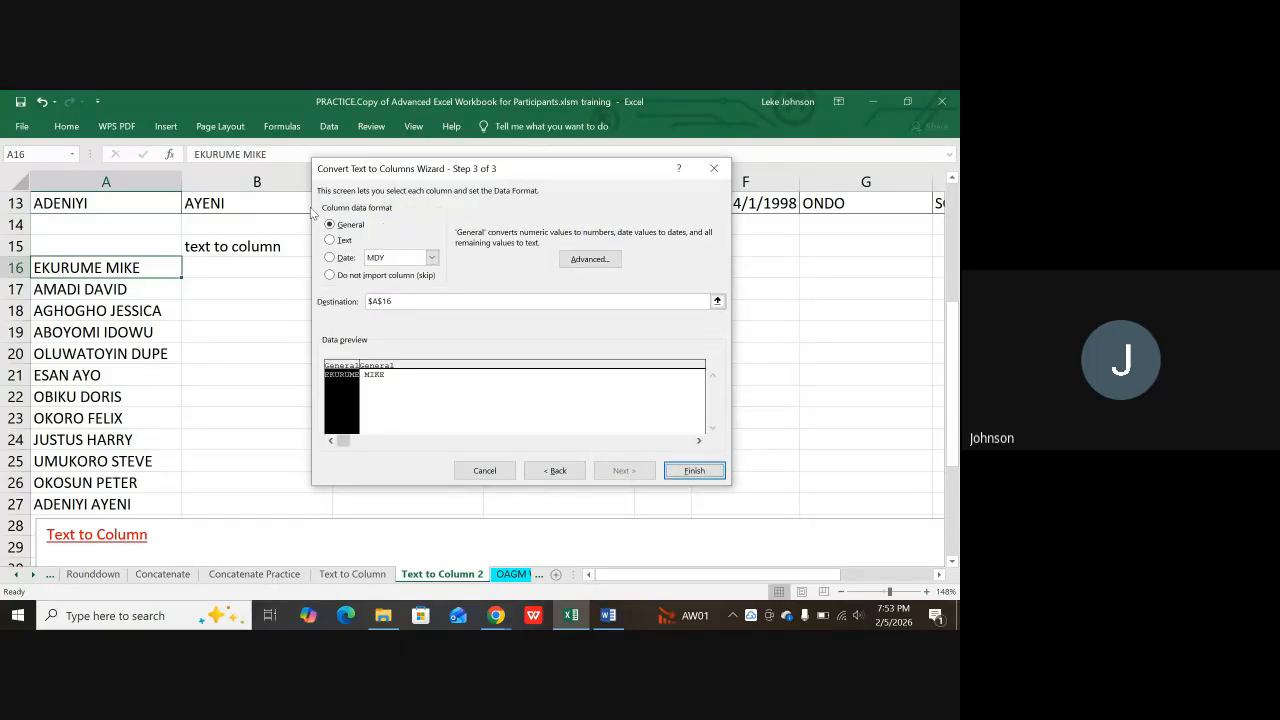
left_click(334, 241)
left_click(385, 378)
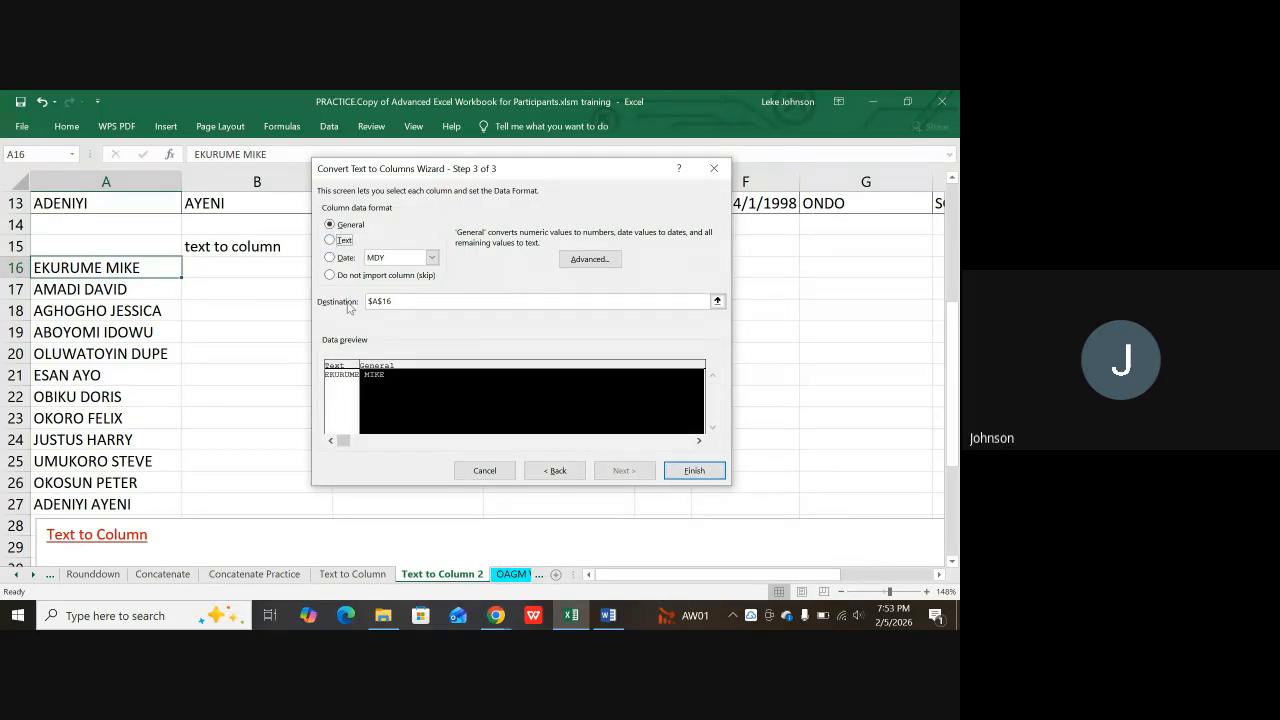
left_click(336, 242)
left_click(705, 472)
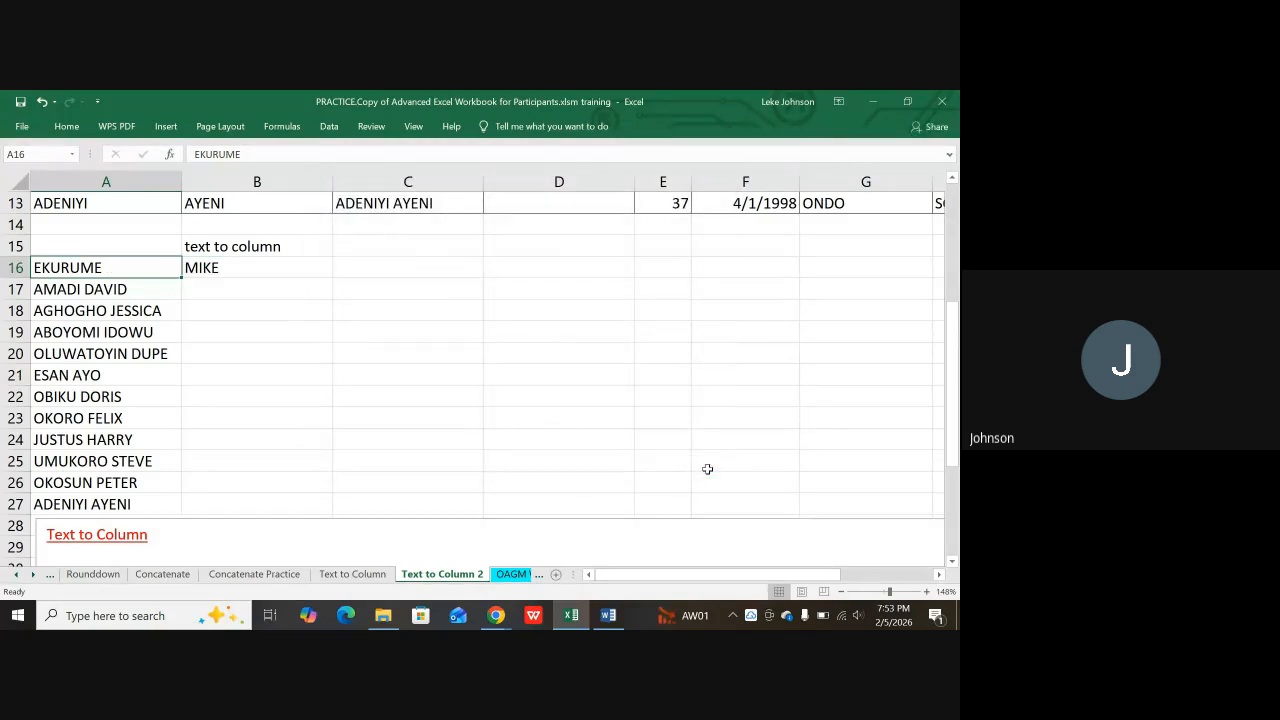
left_click(228, 305)
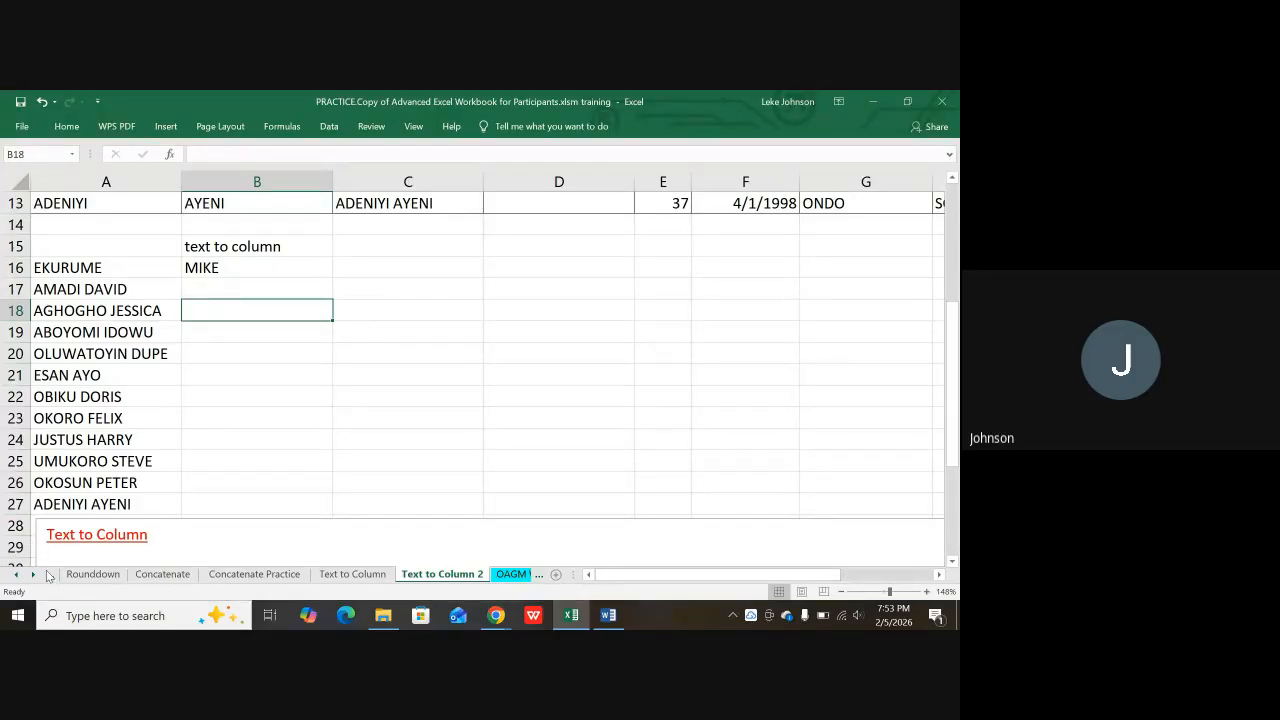
Step: Switch from the Google Meet call back to the Excel practice workbook
mouse_move(497, 617)
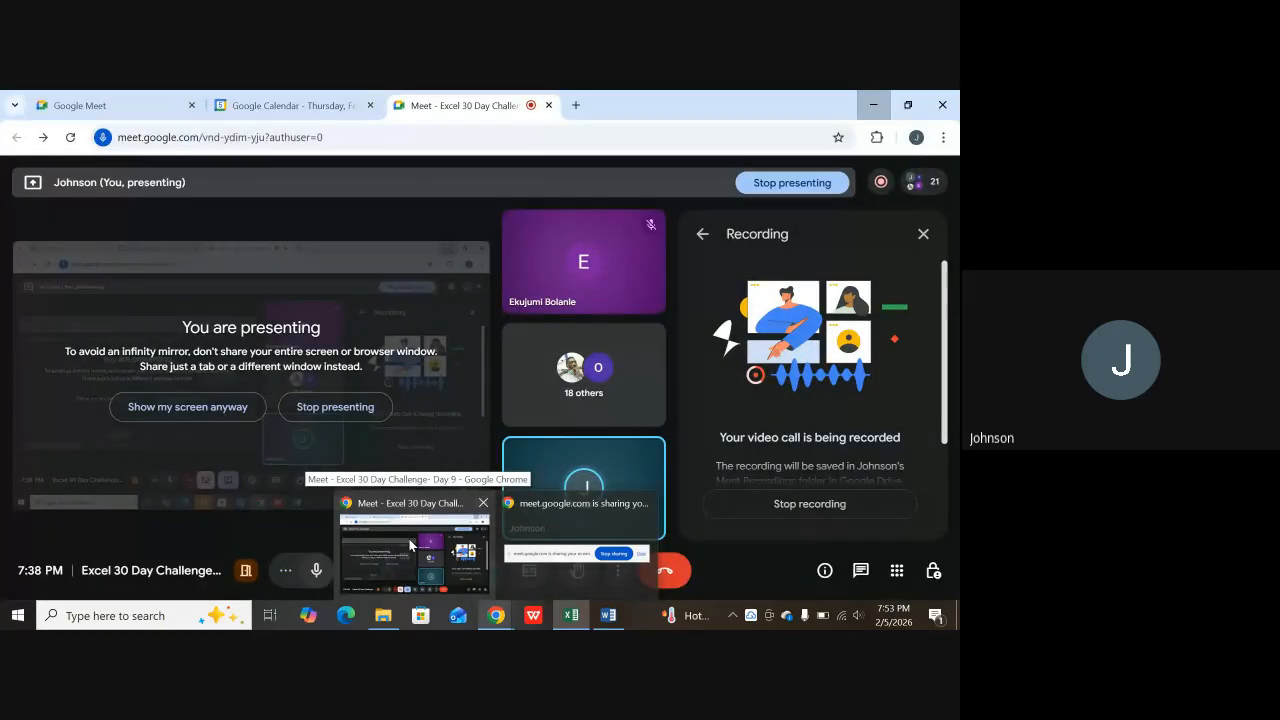
left_click(410, 545)
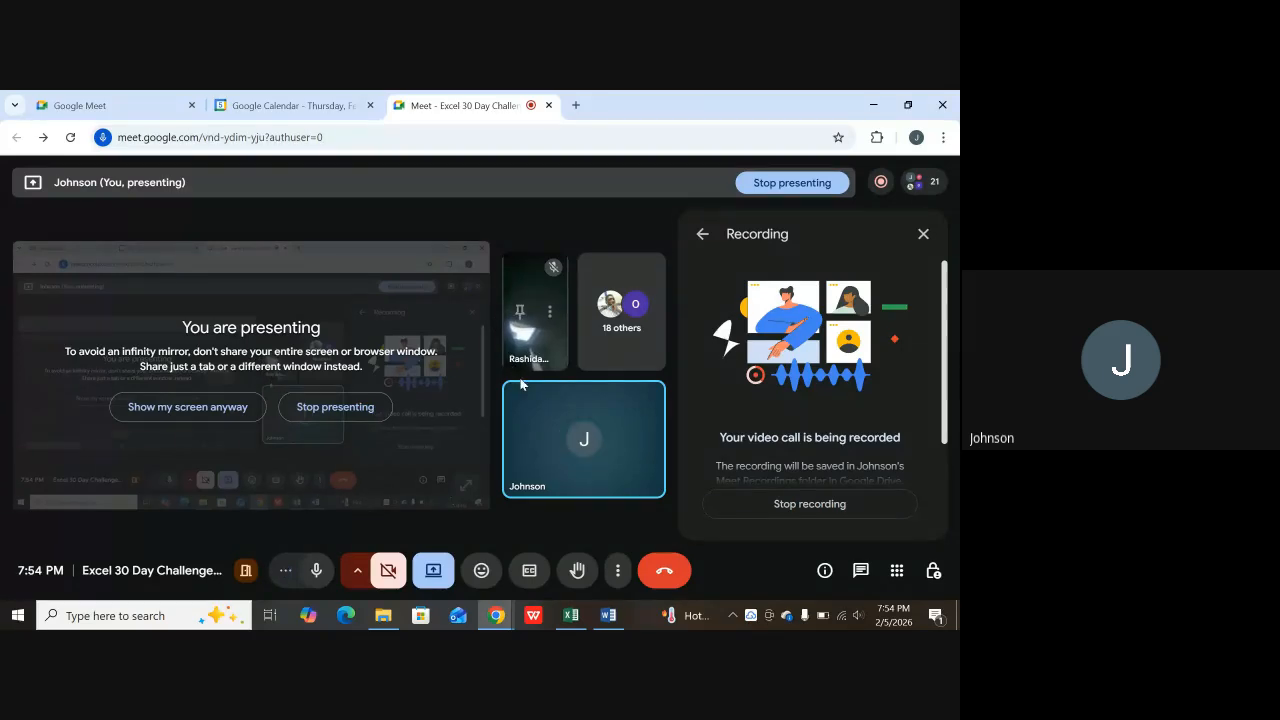
mouse_move(541, 418)
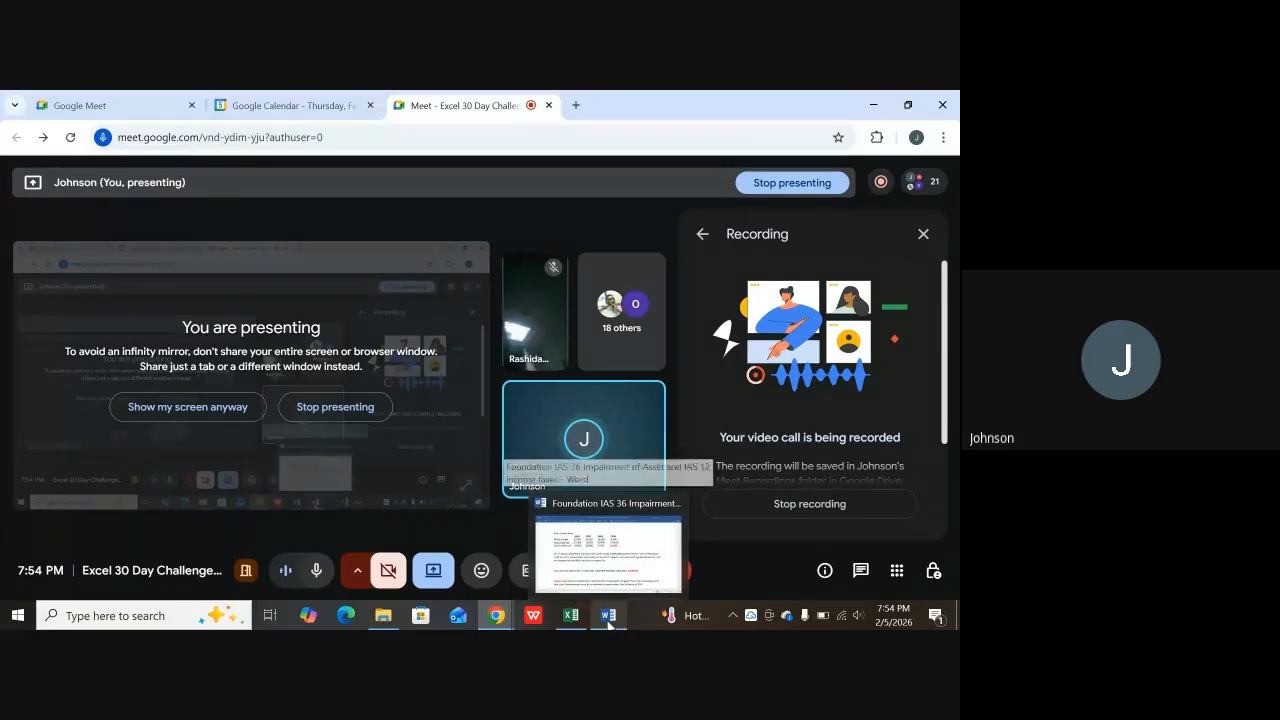
mouse_move(571, 624)
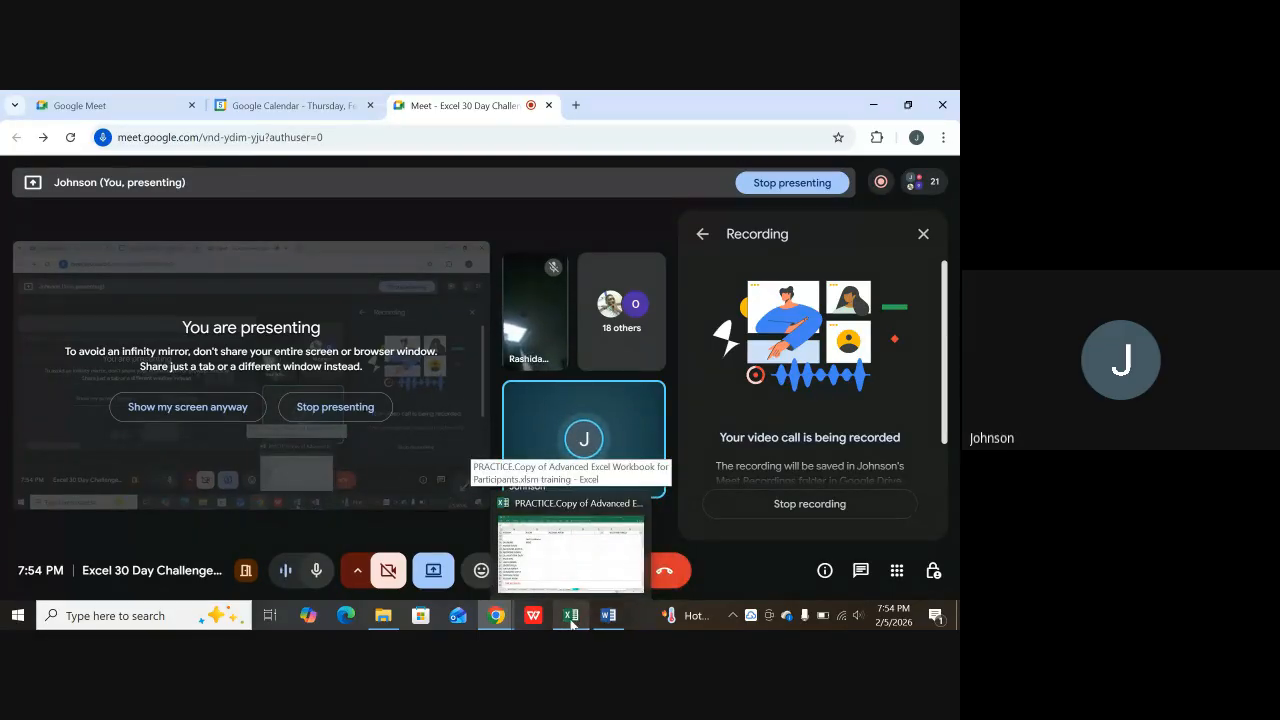
left_click(565, 550)
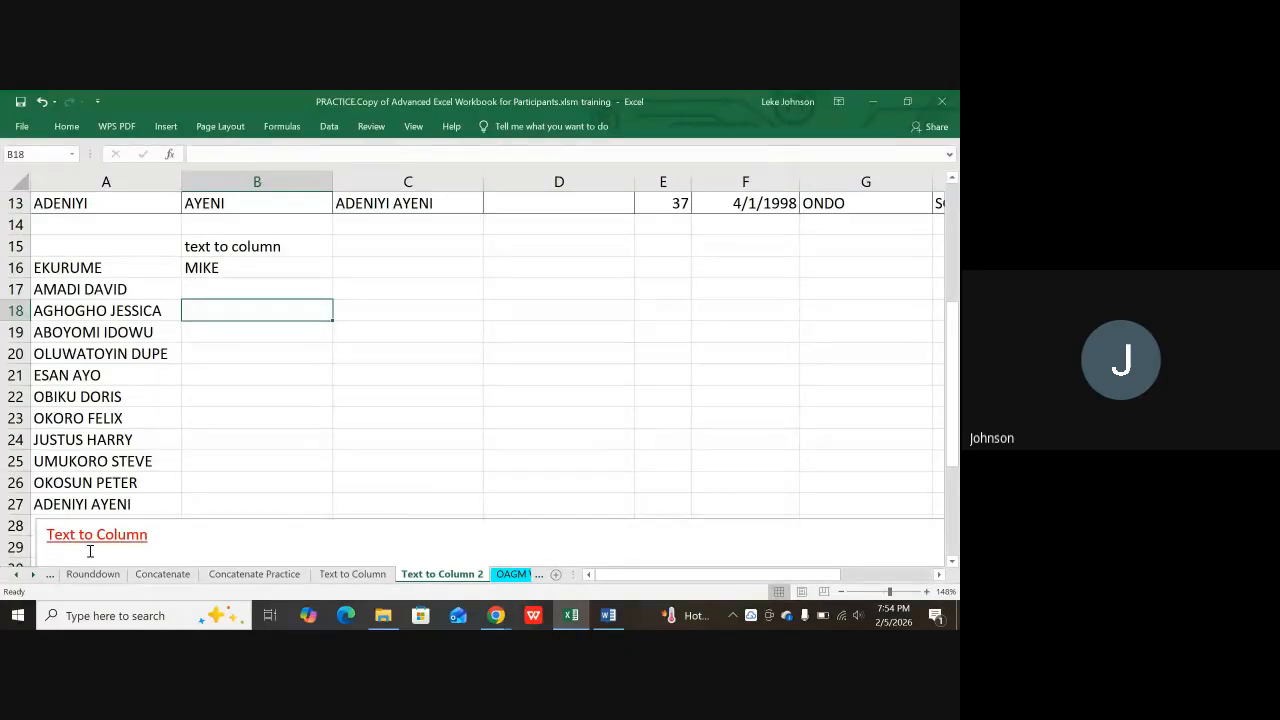
Step: Scroll the sheet tabs four times to reveal more sheets, then show the Data ribbon
left_click(33, 575)
left_click(33, 575)
left_click(33, 575)
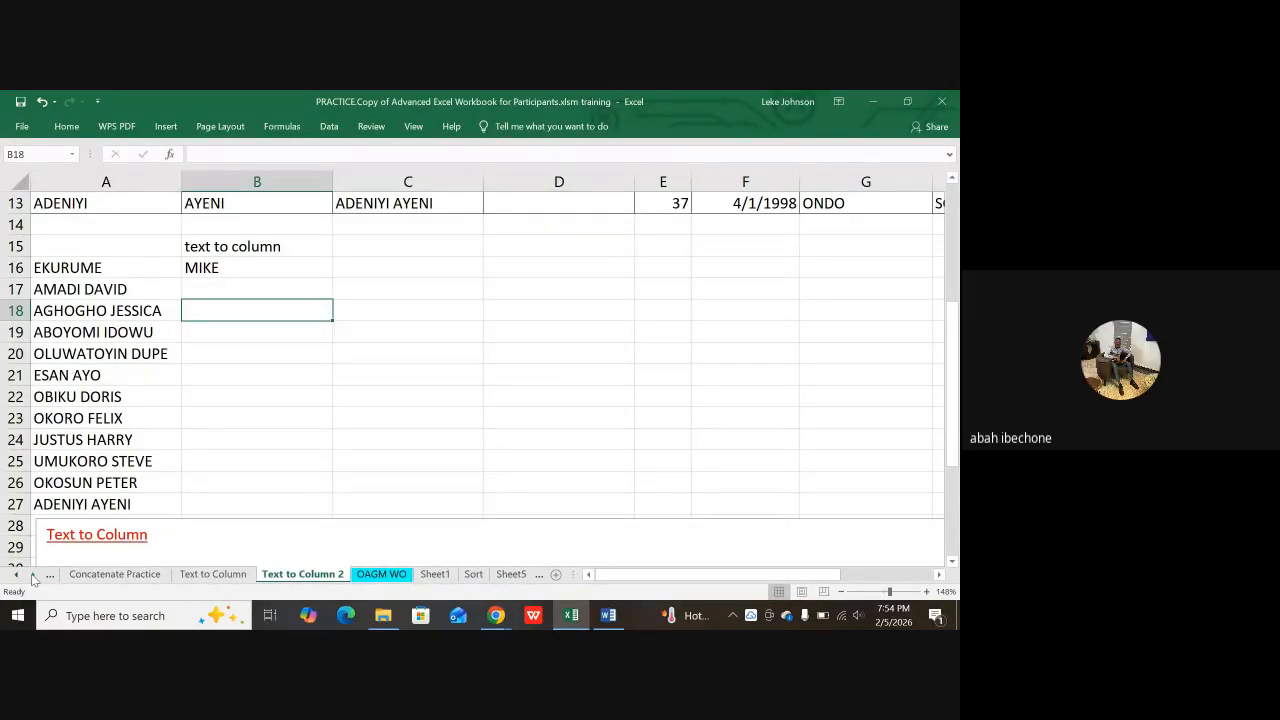
left_click(33, 575)
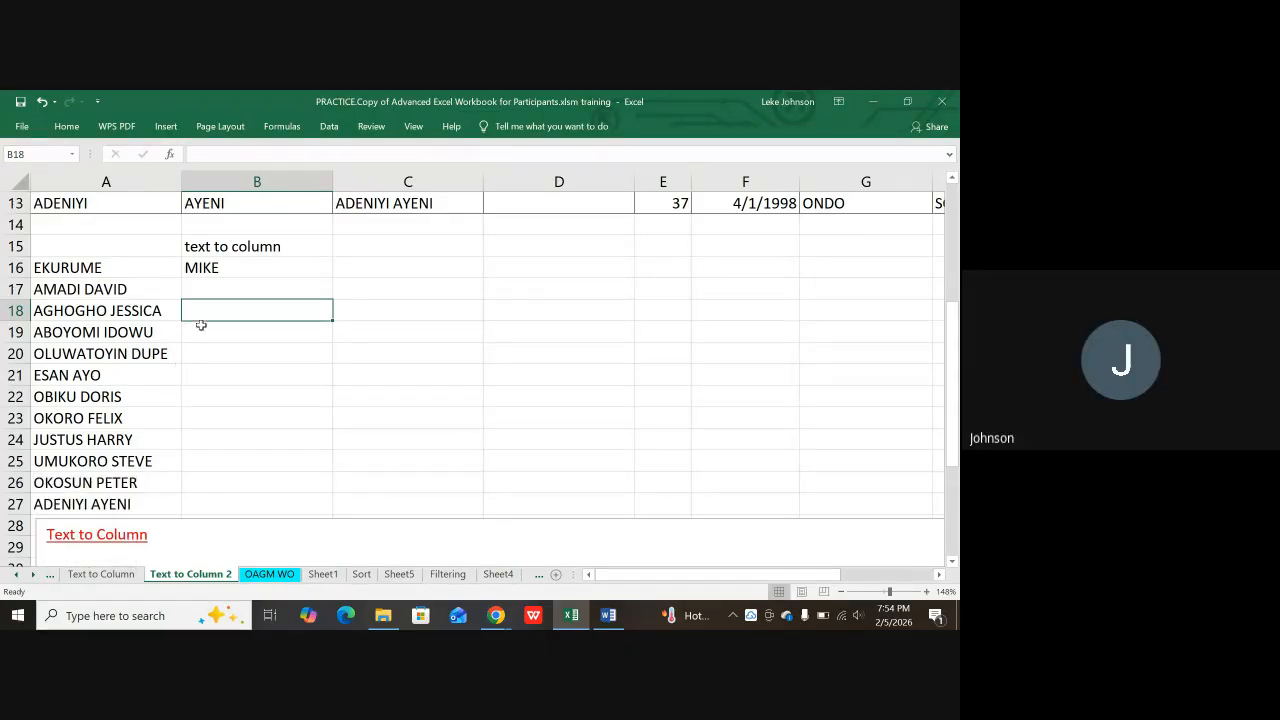
left_click(328, 125)
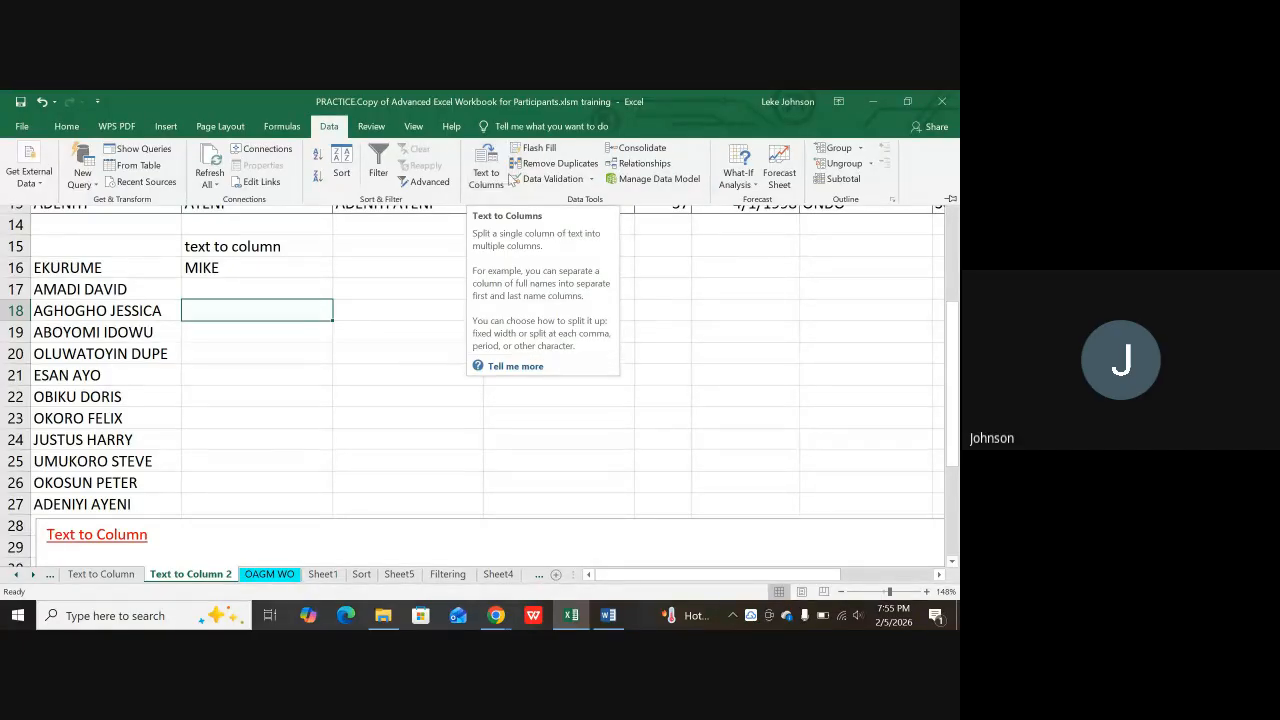
left_click(430, 256)
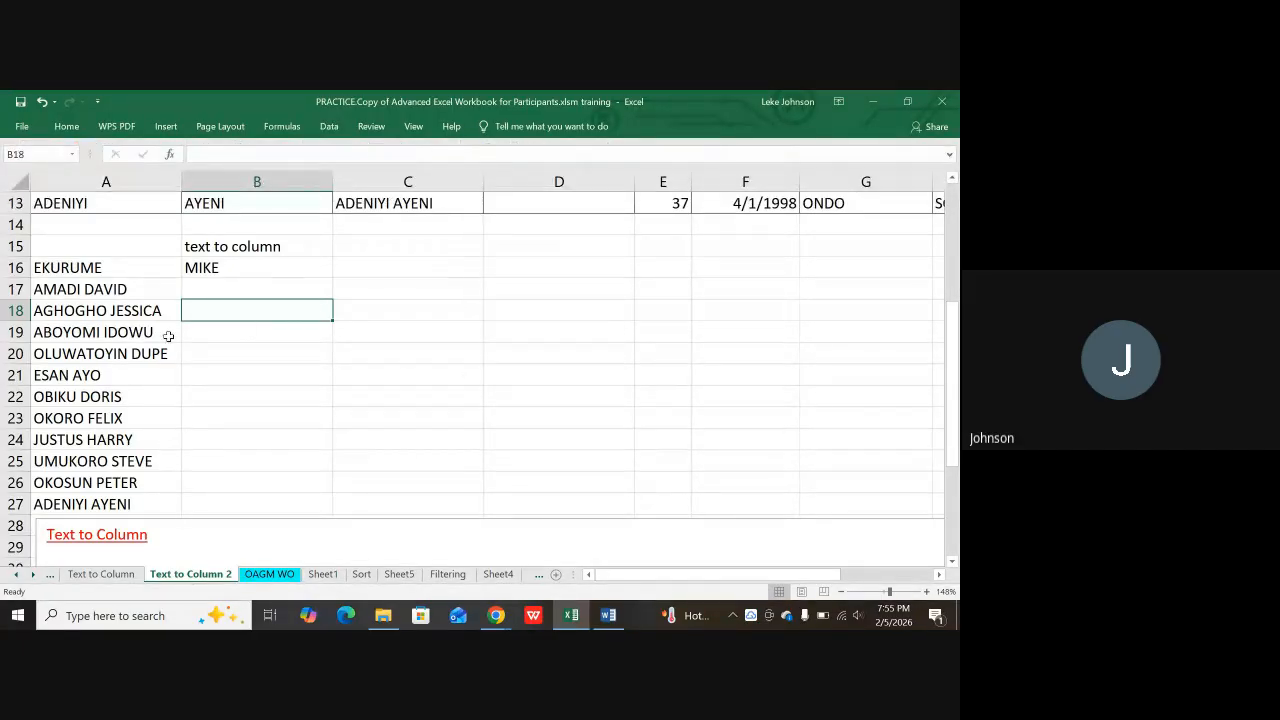
left_click(99, 287)
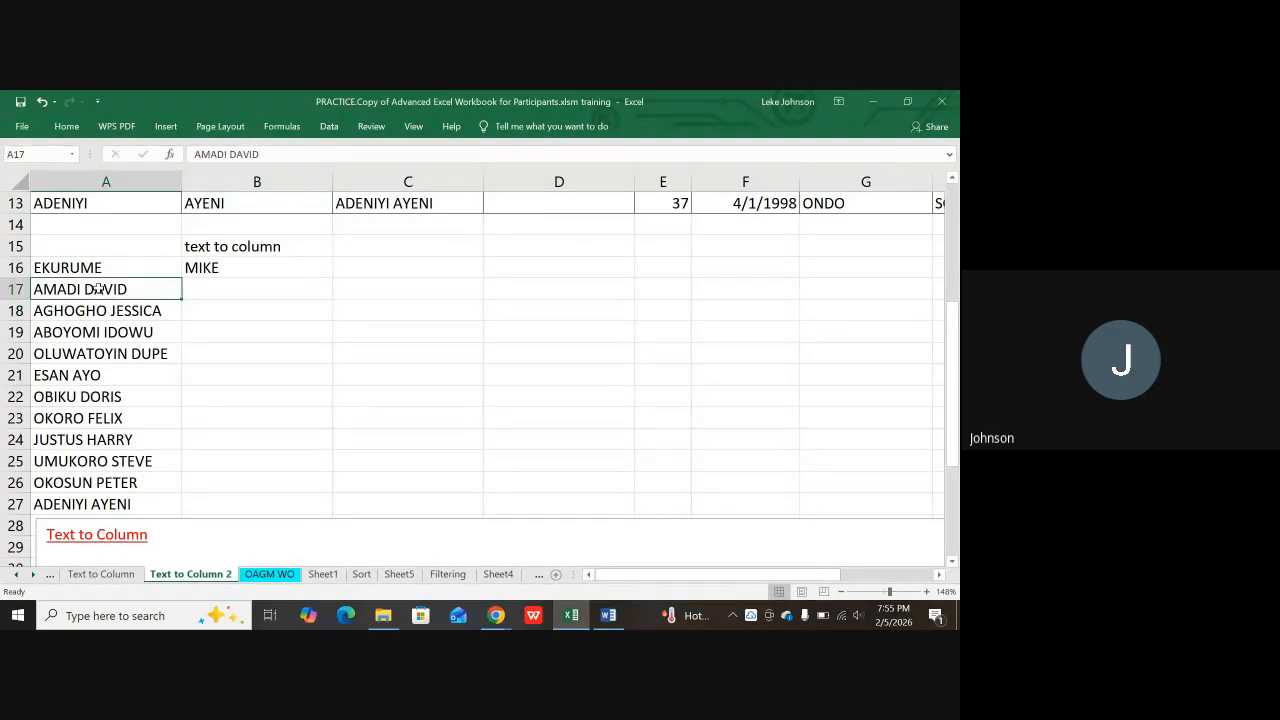
left_click_drag(99, 288, 102, 312)
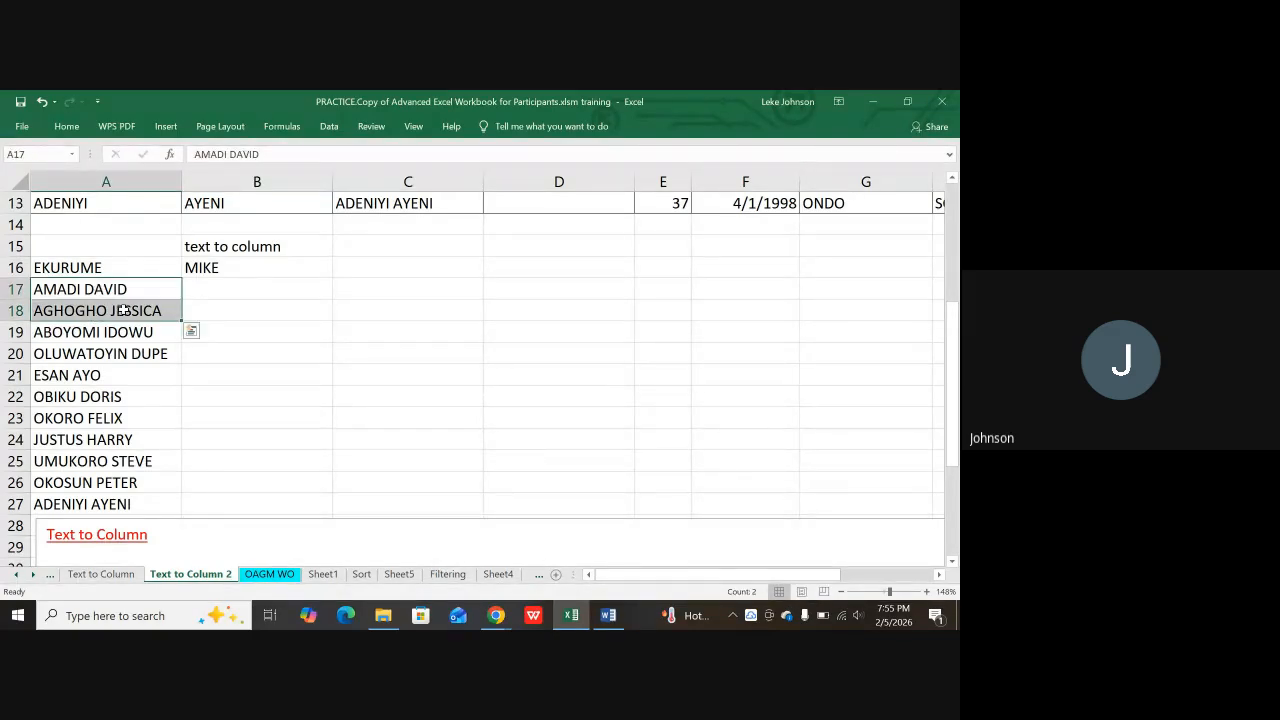
left_click(331, 125)
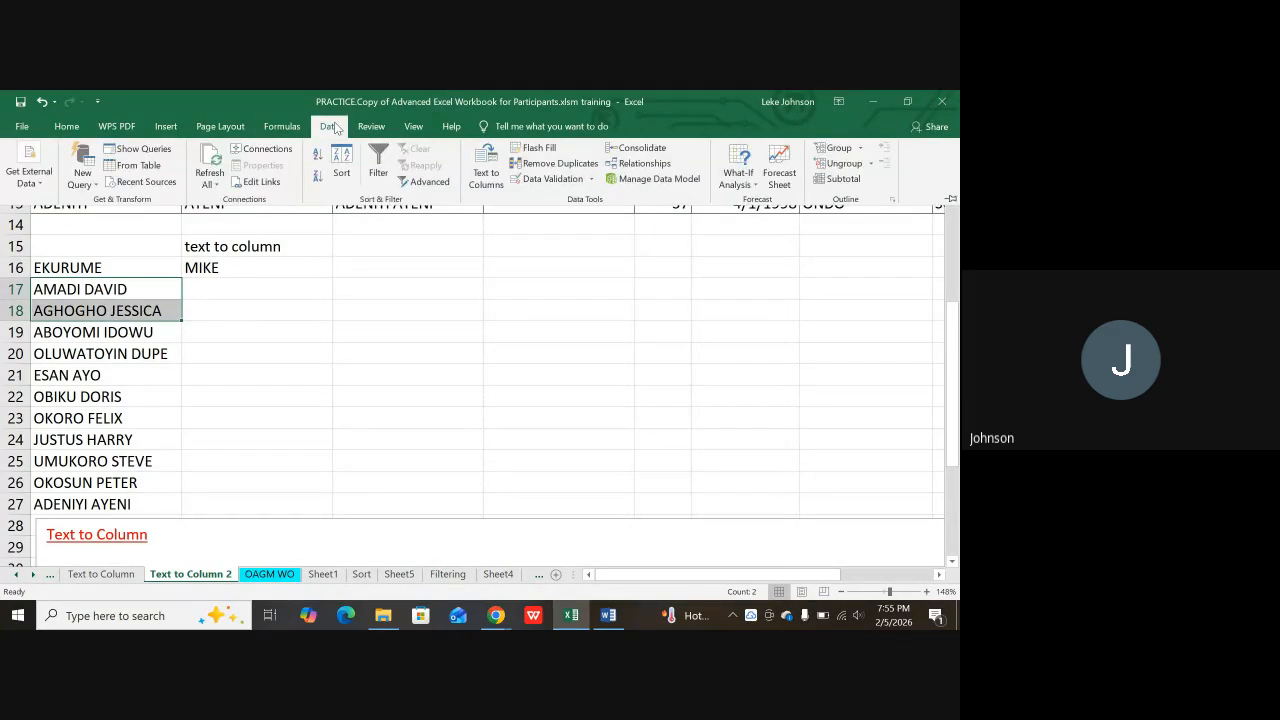
left_click(482, 170)
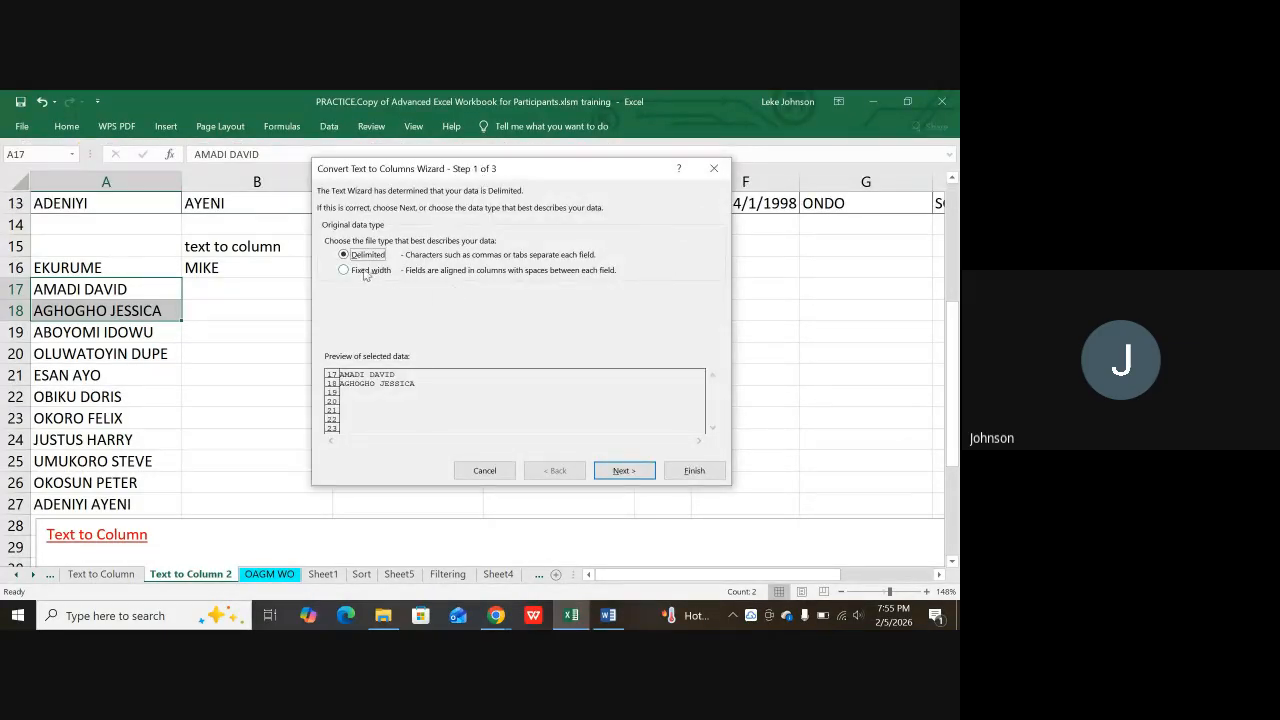
left_click(342, 272)
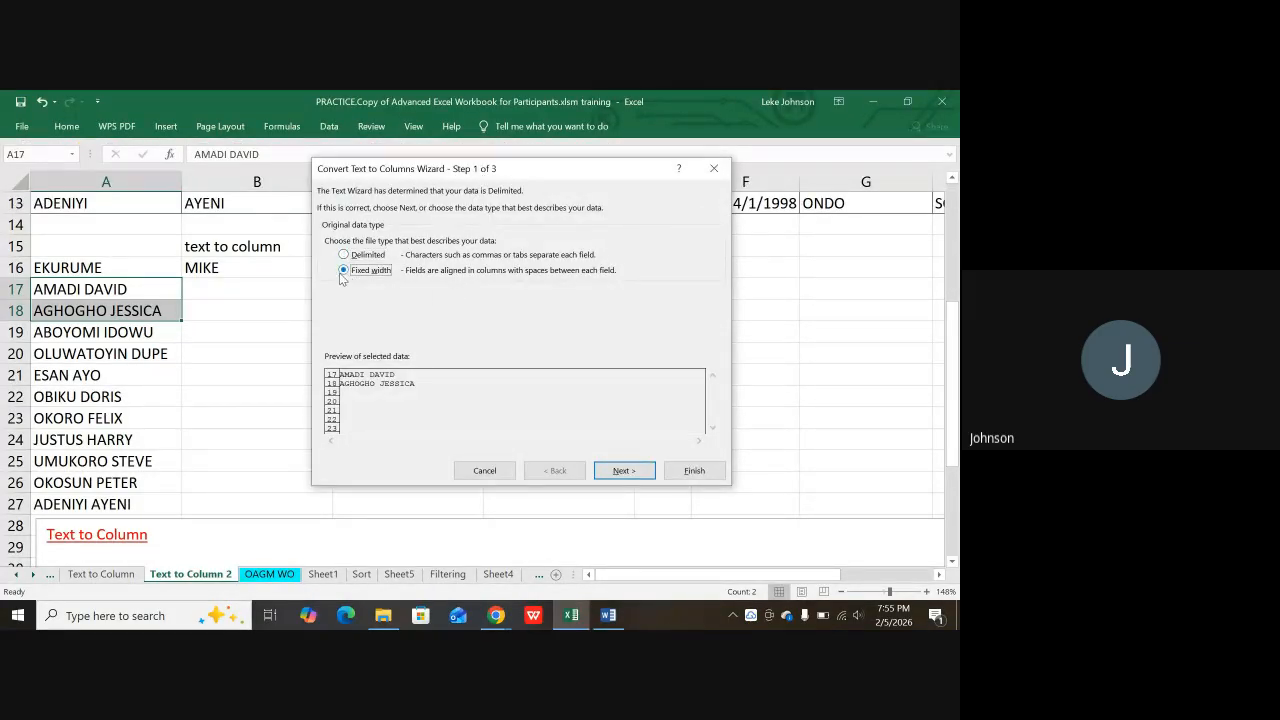
left_click(621, 470)
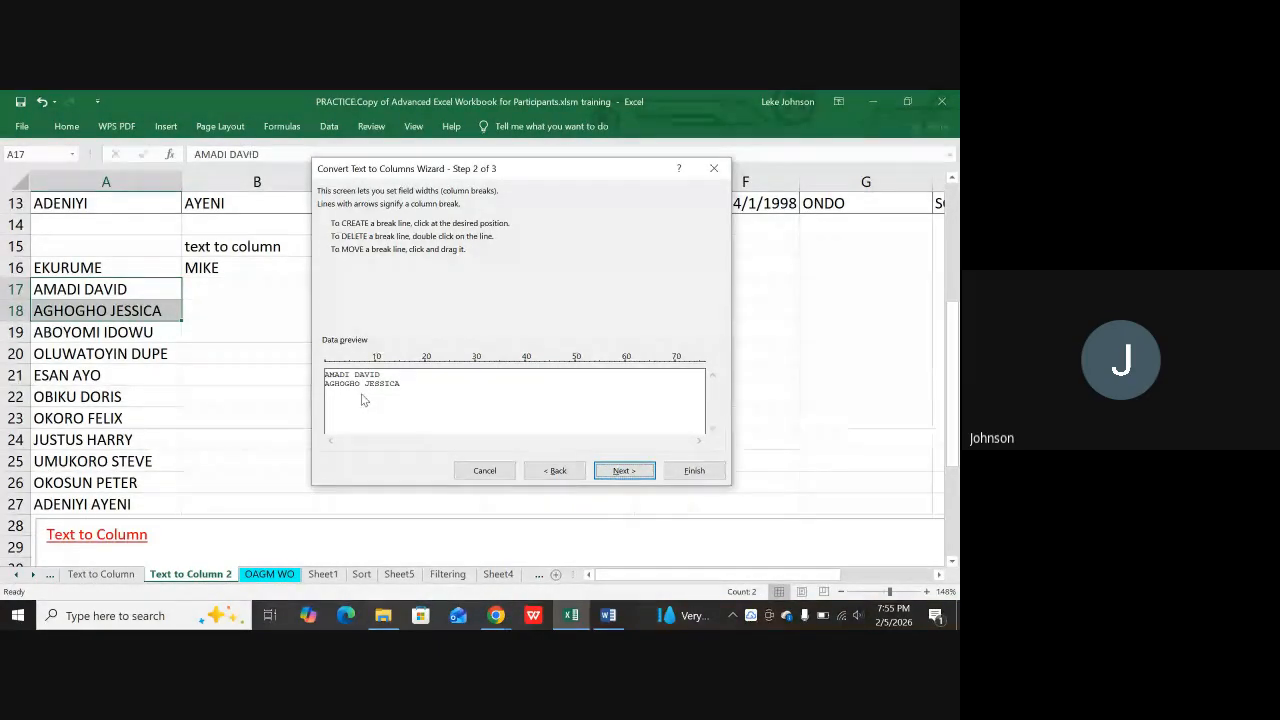
left_click(713, 168)
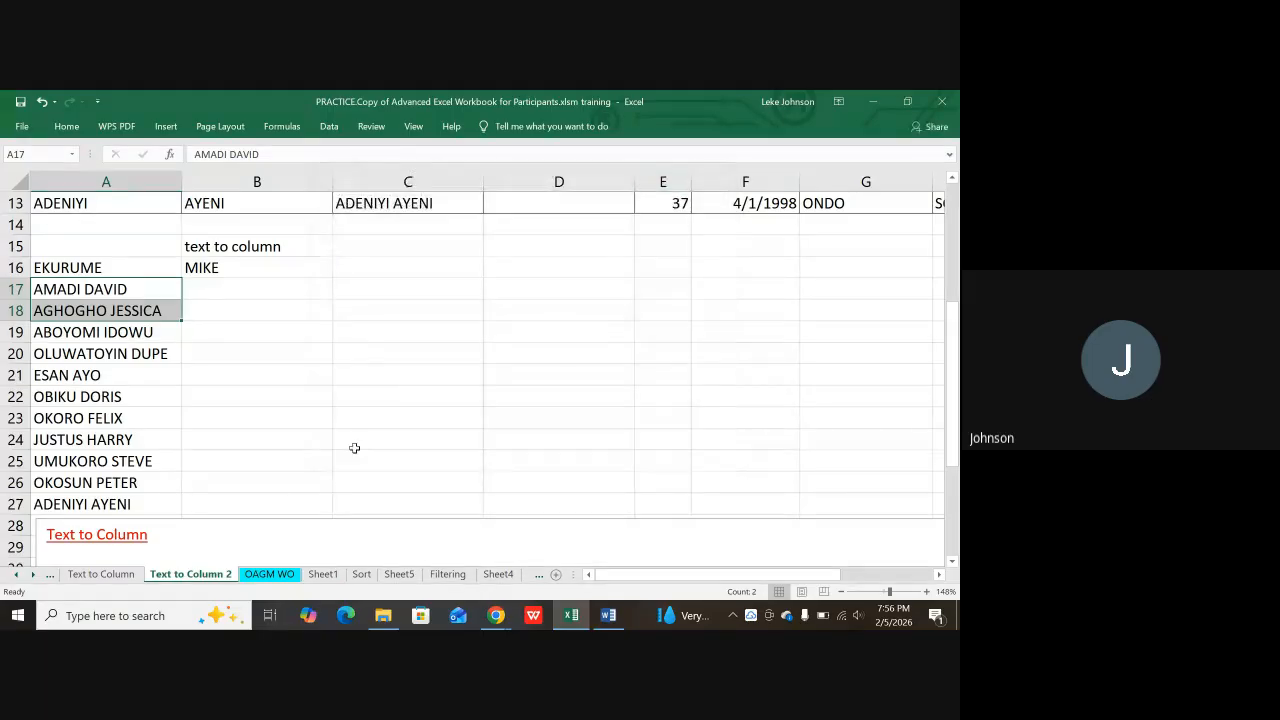
Step: Go to the Text to Column sheet and copy the depreciation table from the Word document
left_click(106, 576)
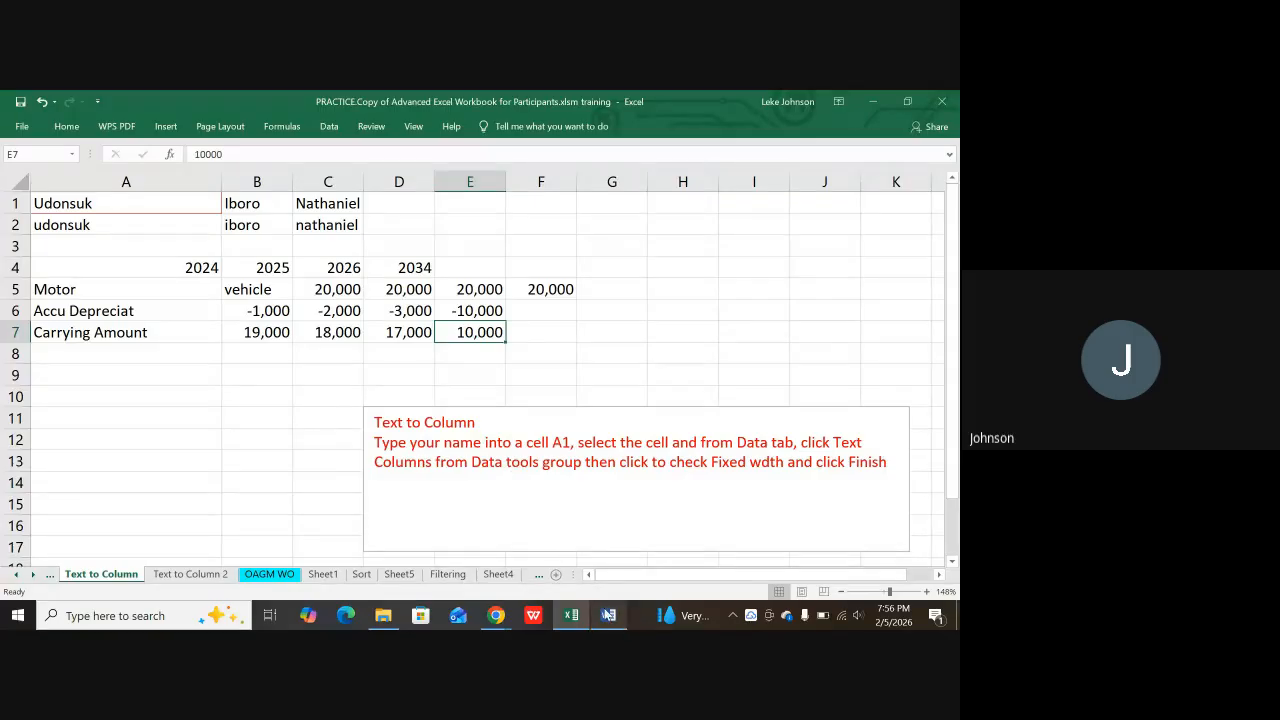
left_click(608, 615)
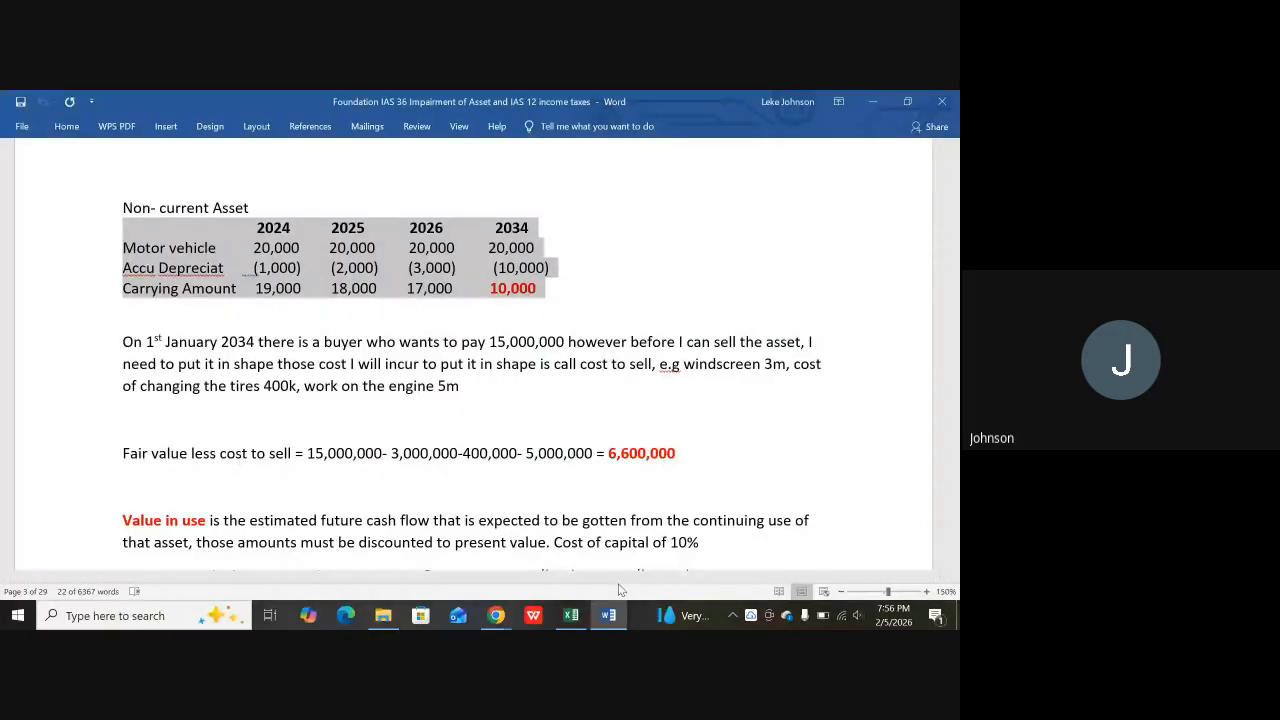
left_click(572, 615)
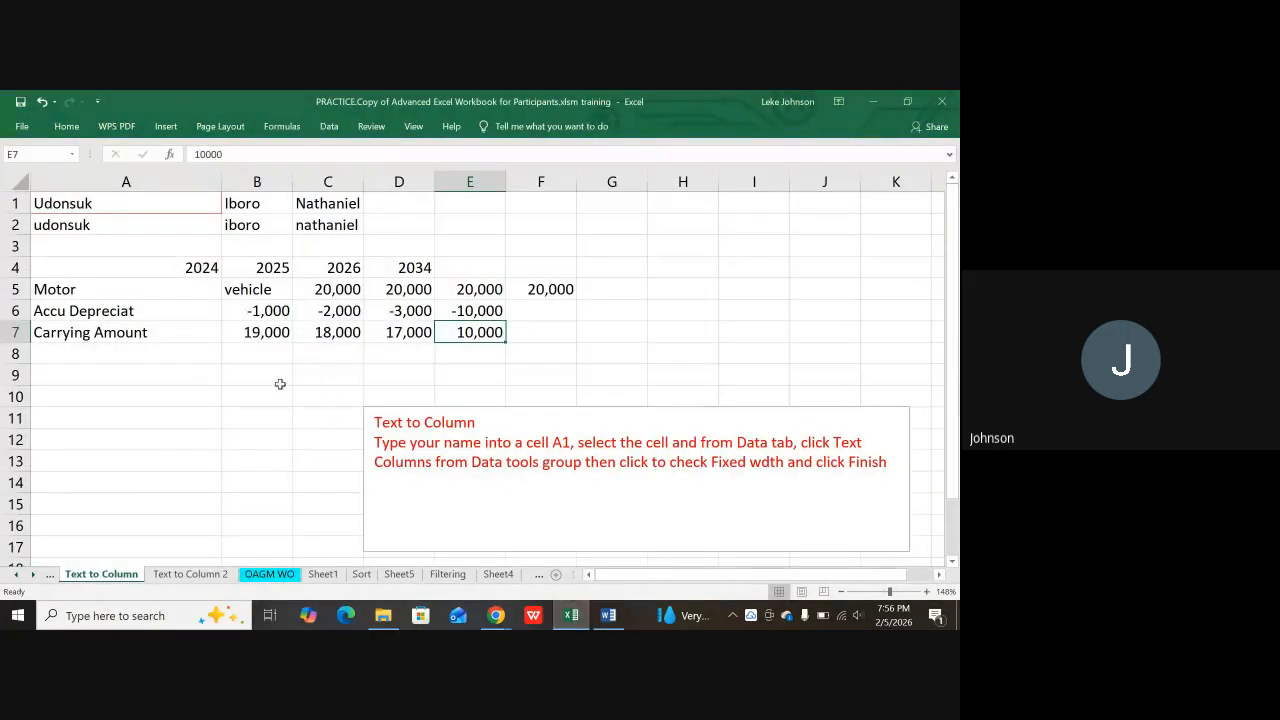
Step: Paste the Motor vehicle depreciation table at A19, then return to Text to Column 2
scroll(323, 393, "down", 3)
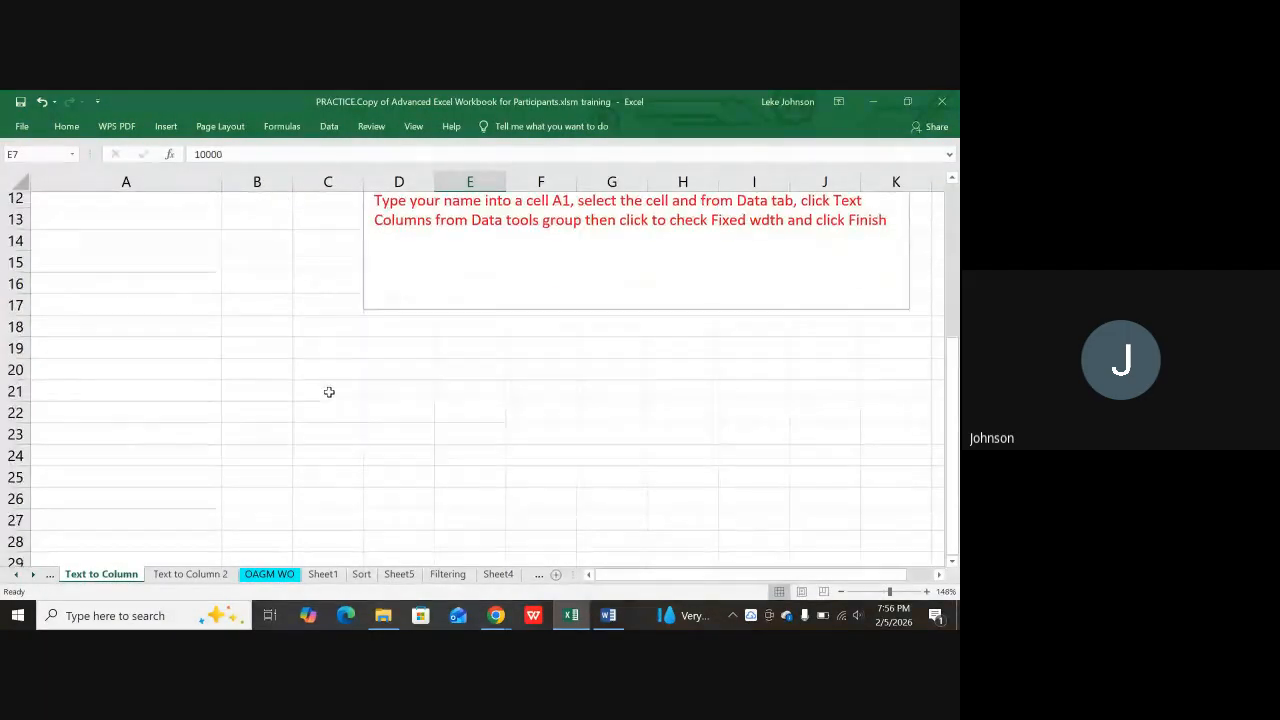
left_click(122, 334)
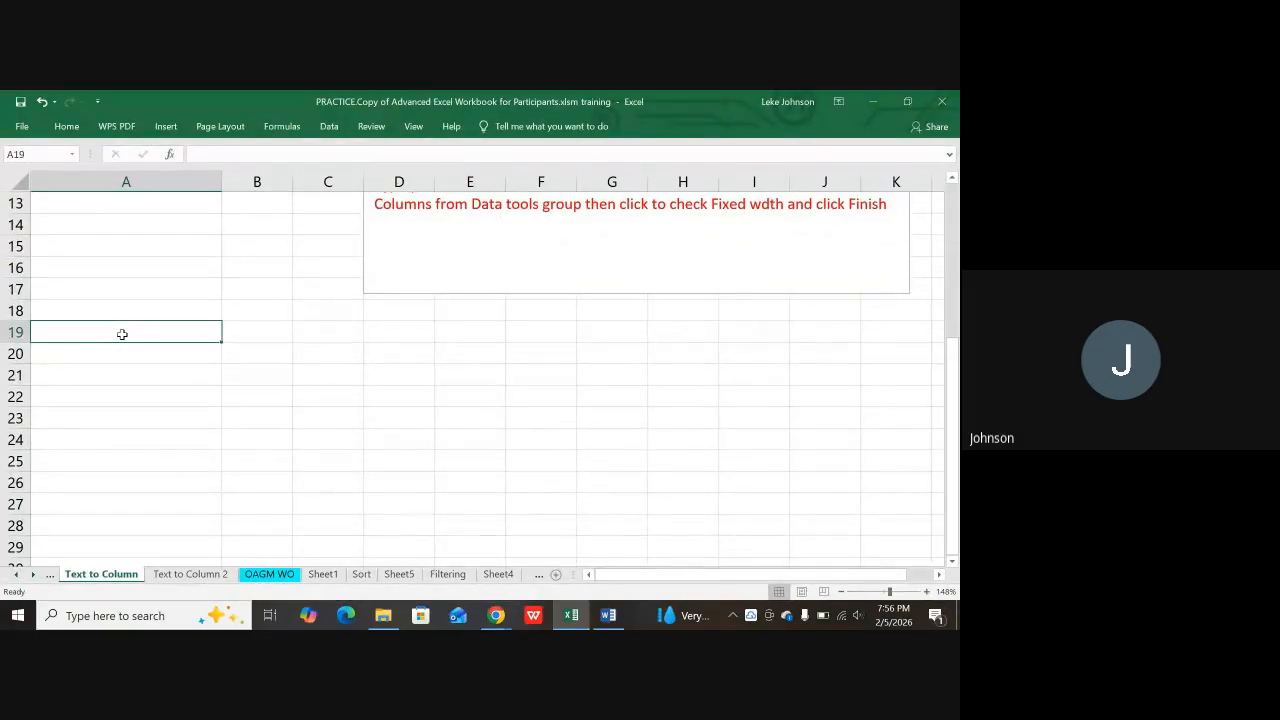
key("ctrl+v")
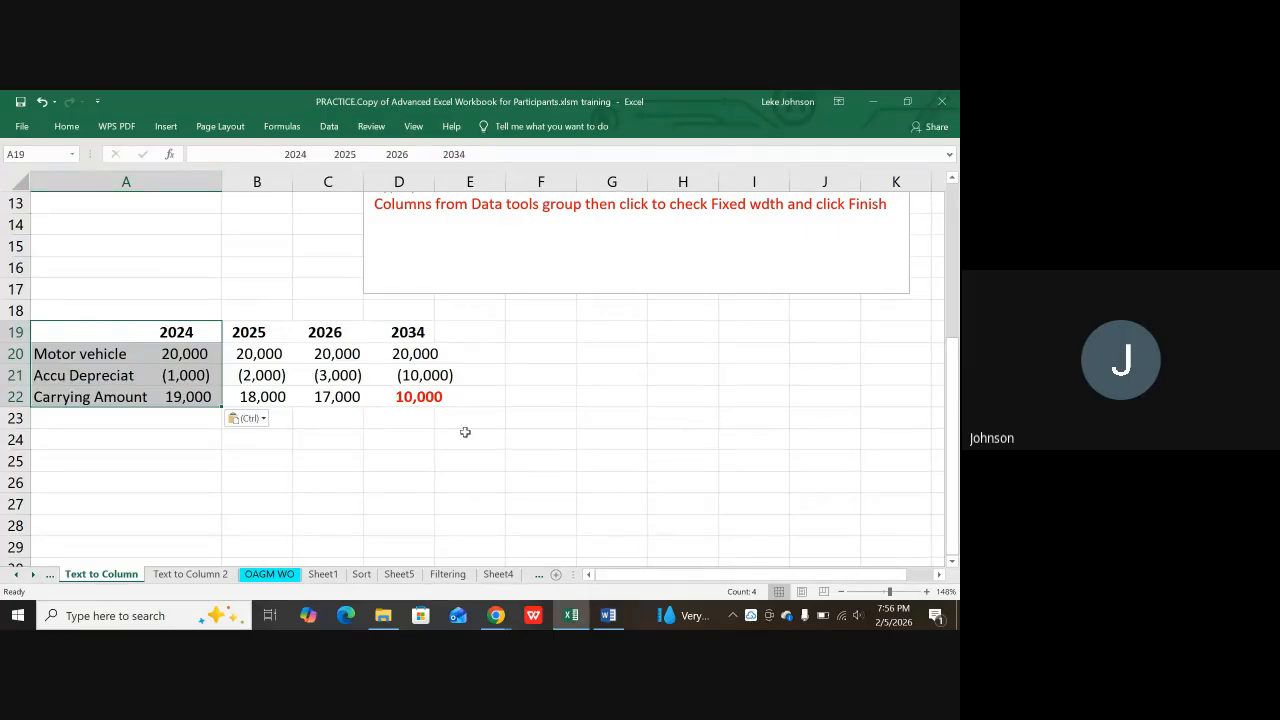
left_click(170, 433)
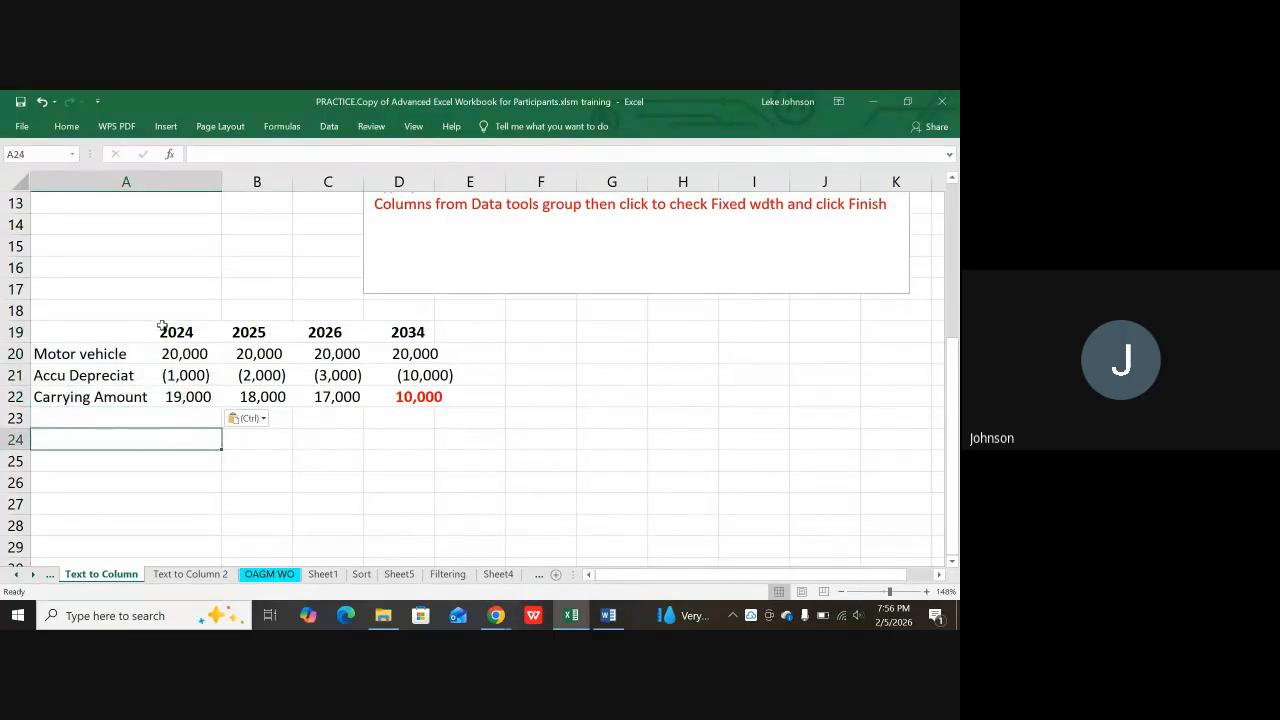
left_click(190, 574)
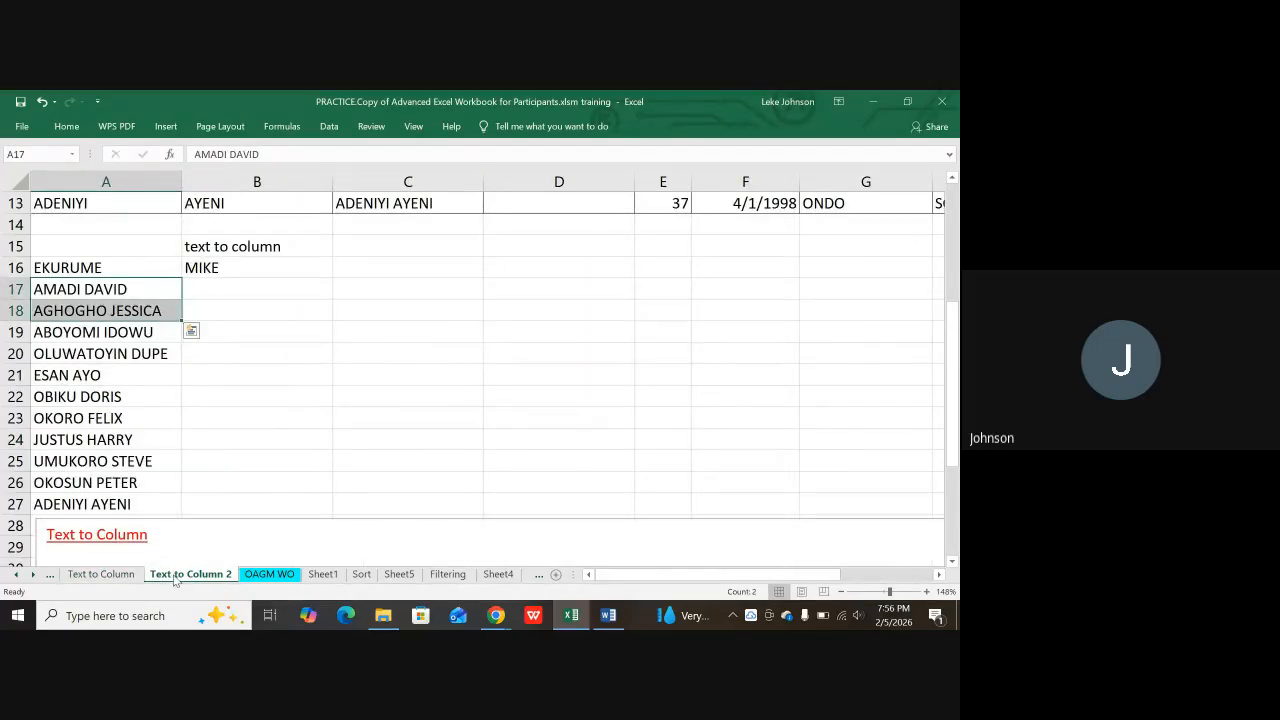
Step: Select A19:A22 on Text to Column and run Text to Columns as Fixed width, advancing to step 2
left_click(101, 574)
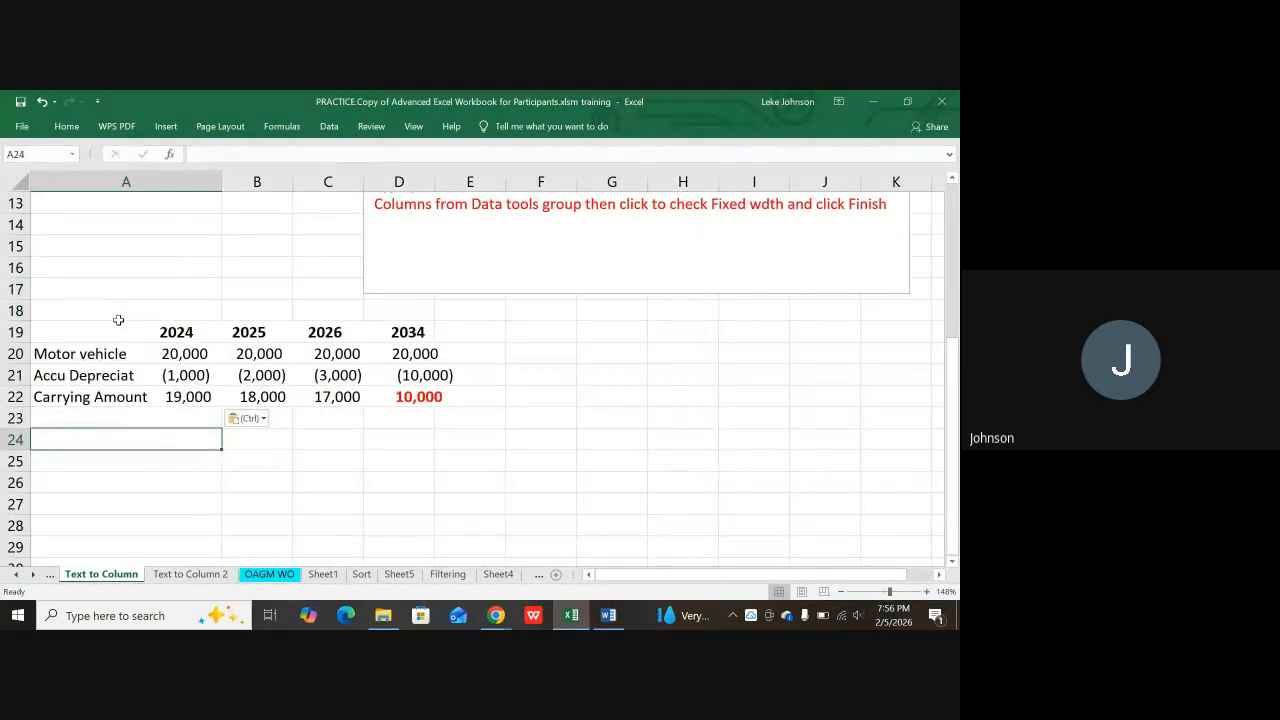
left_click_drag(103, 330, 85, 397)
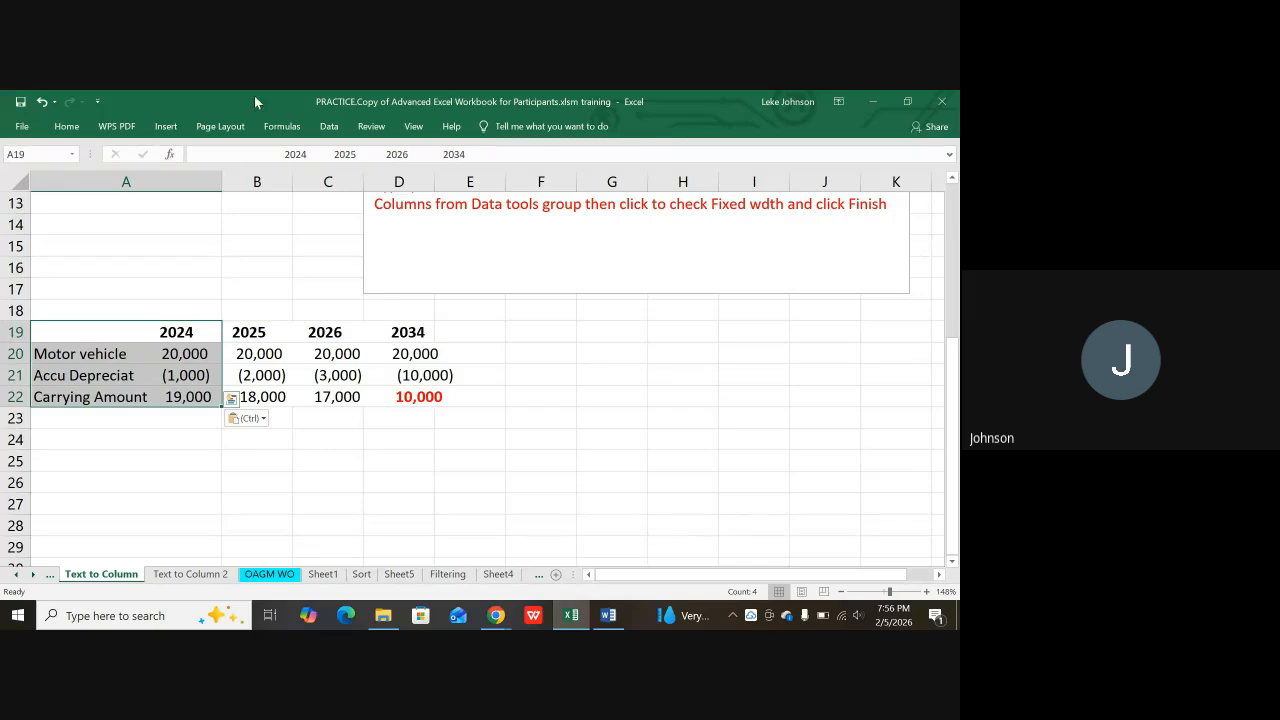
left_click(327, 126)
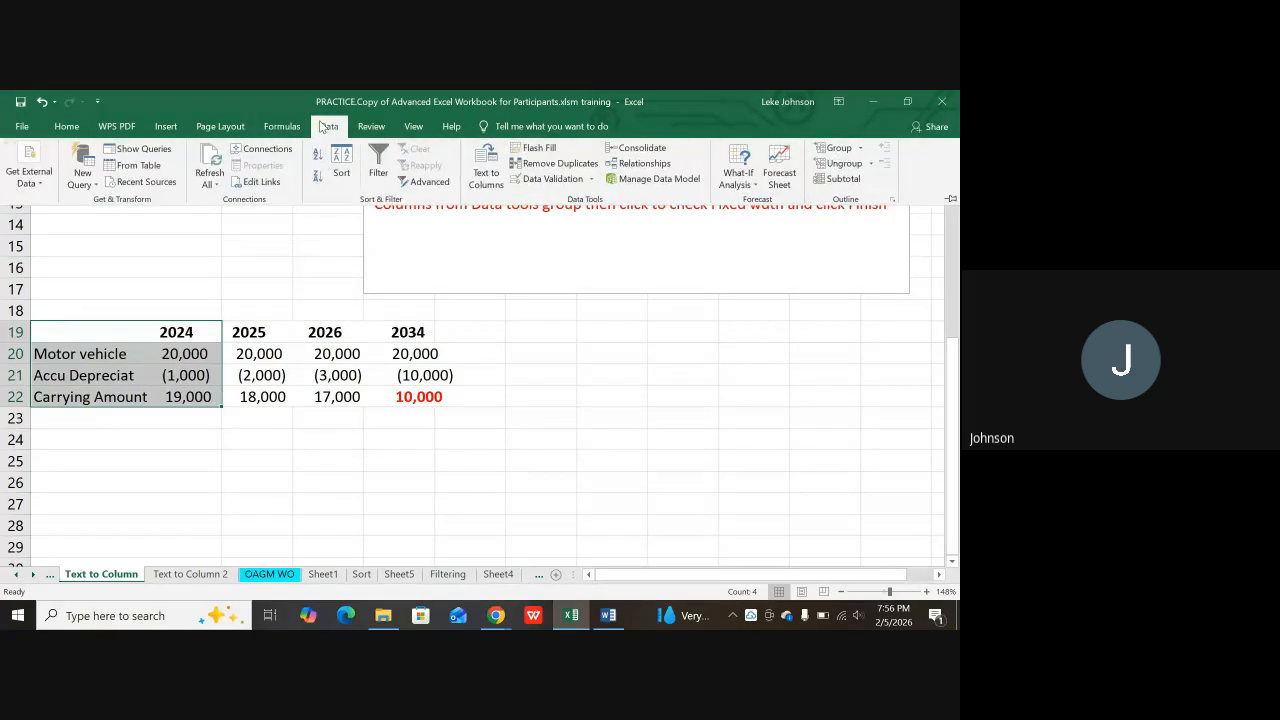
left_click(476, 166)
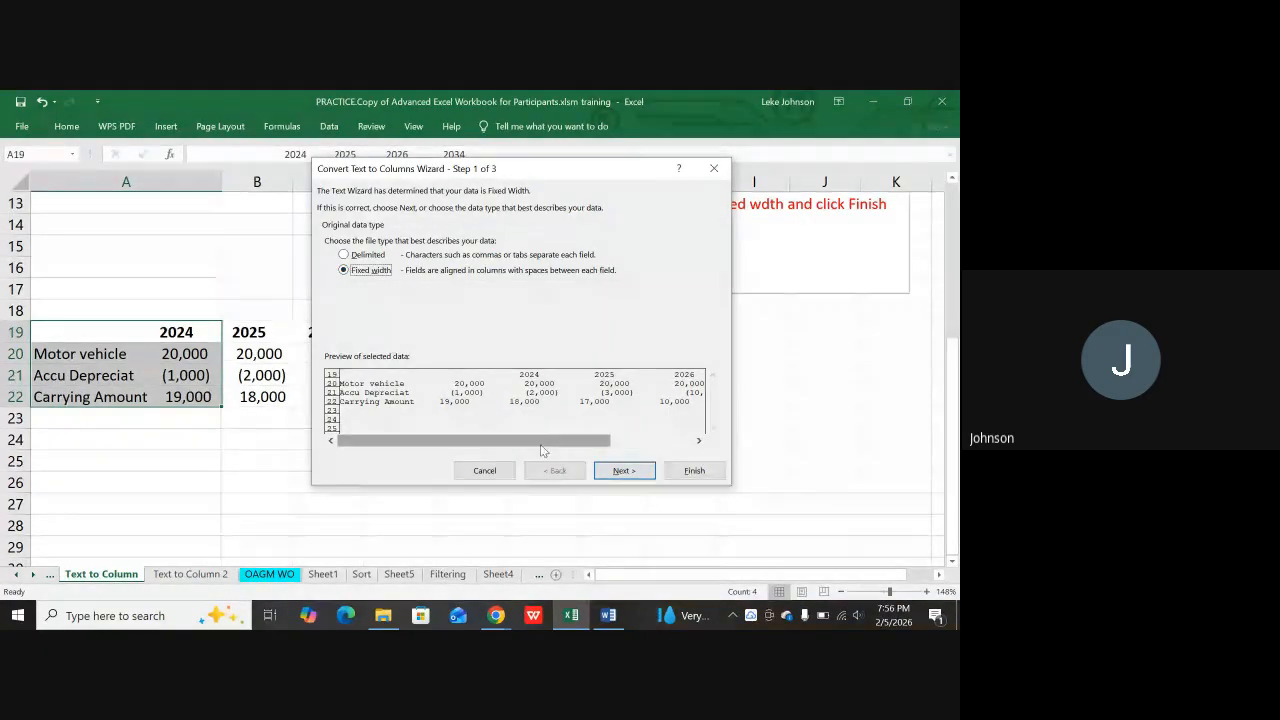
left_click(622, 474)
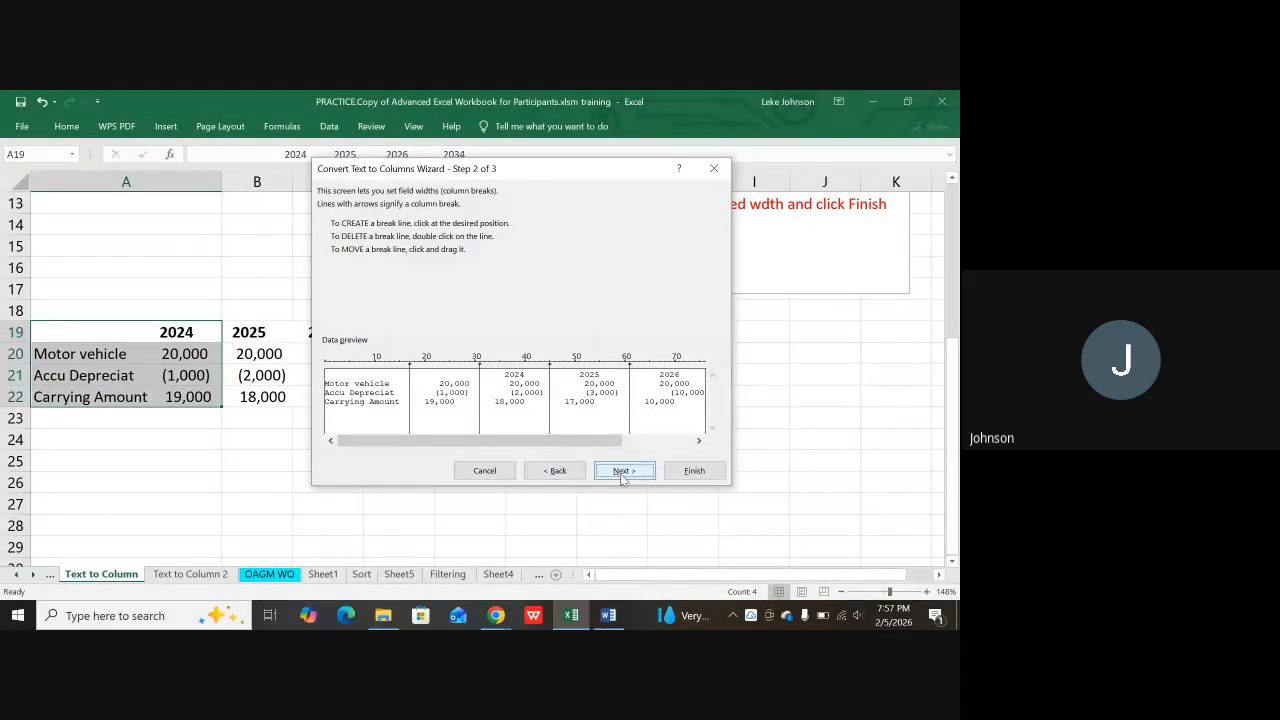
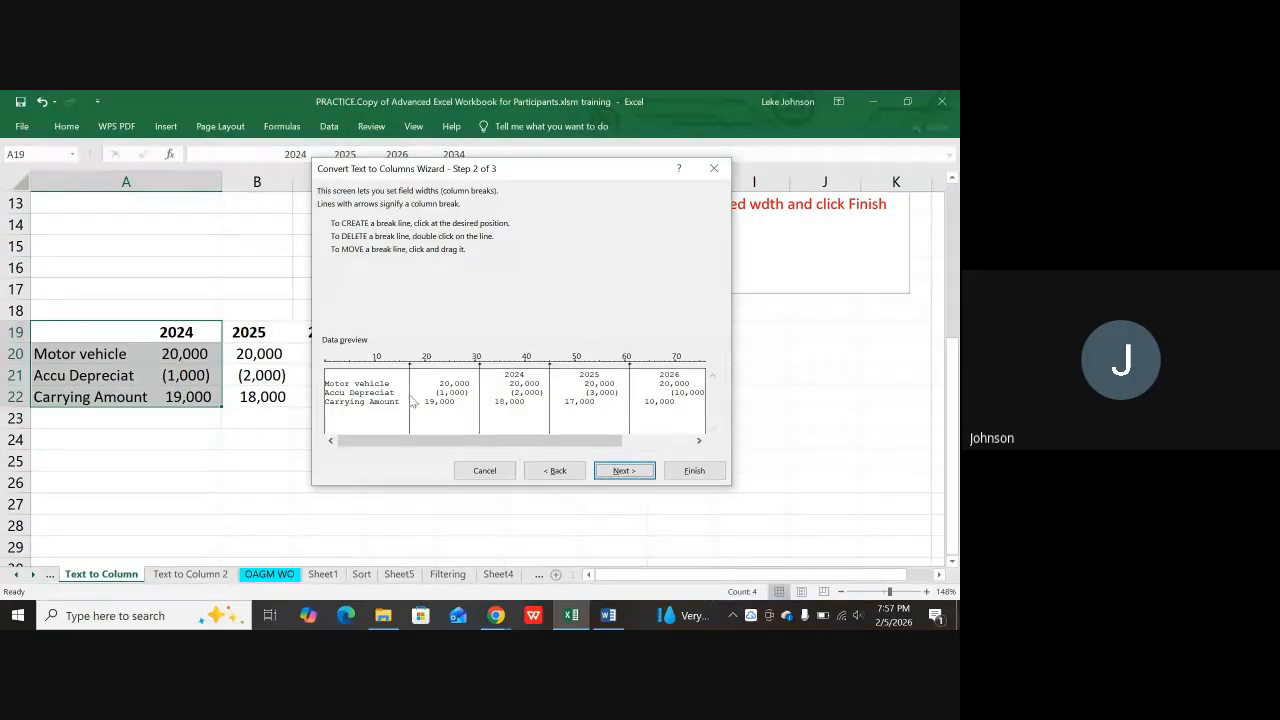
Step: Set the label column to Text and the yearly figure columns to General, then finish the split
left_click(641, 478)
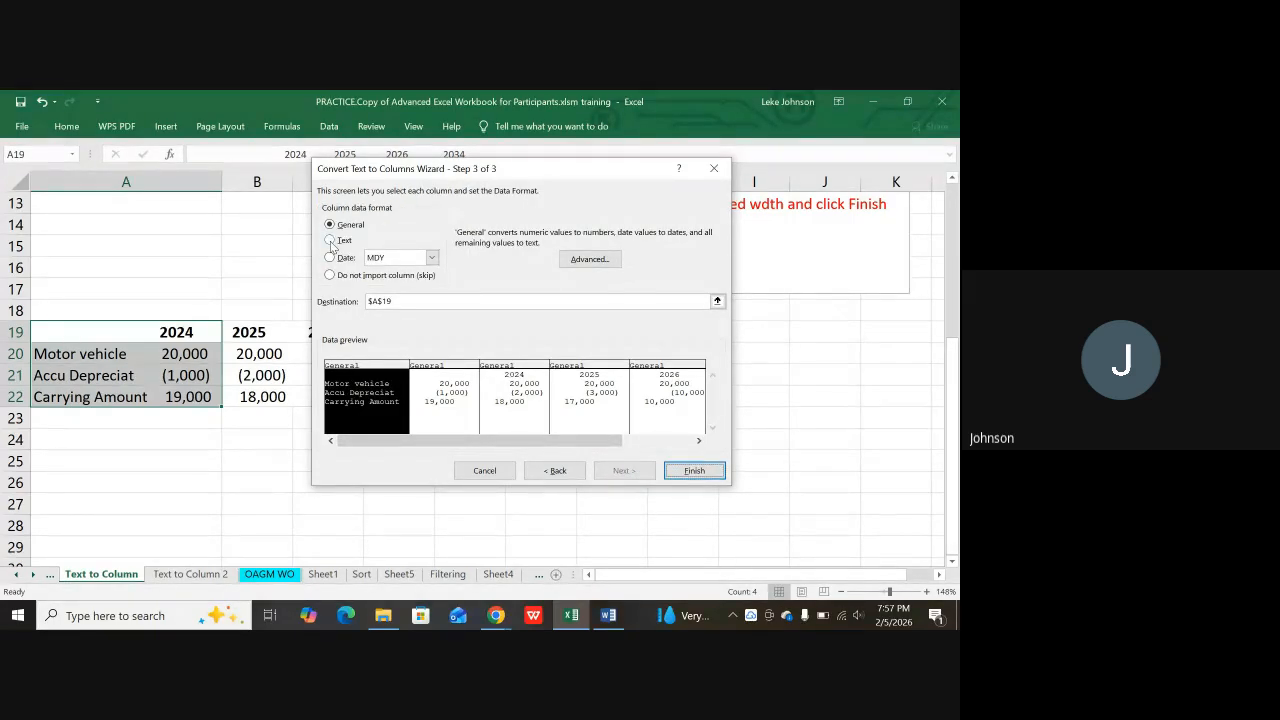
left_click(331, 241)
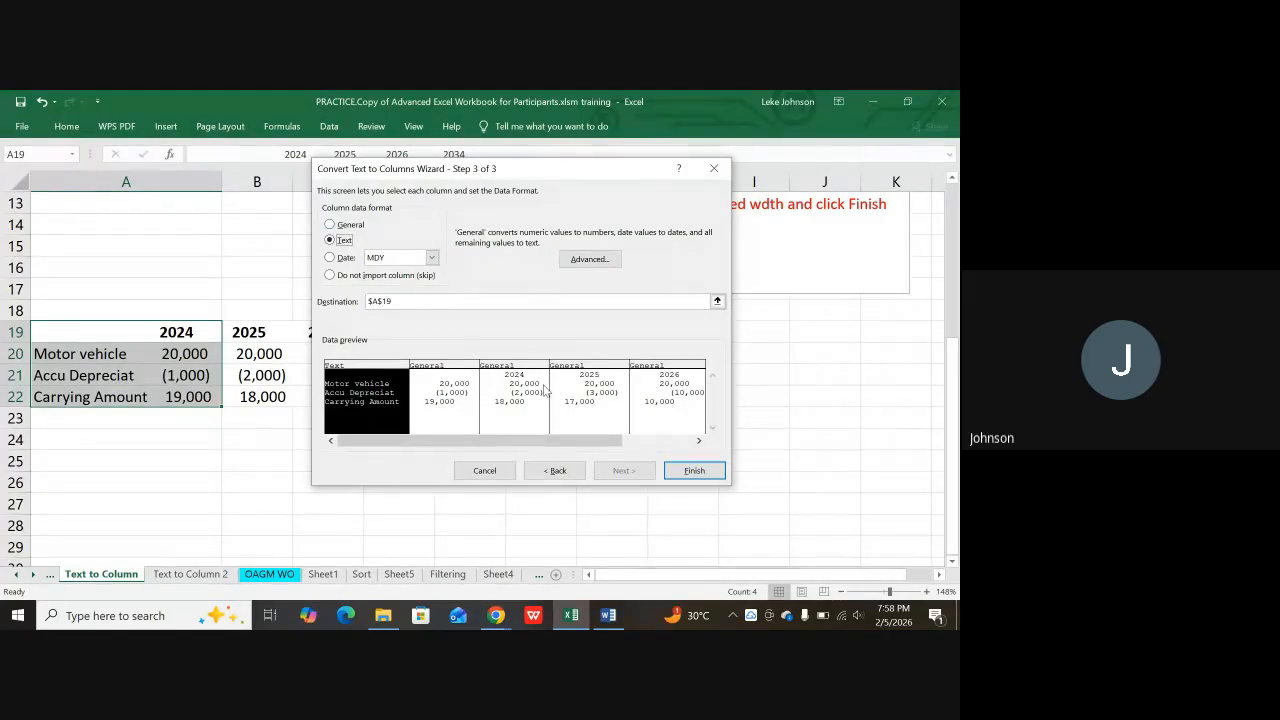
left_click(453, 405)
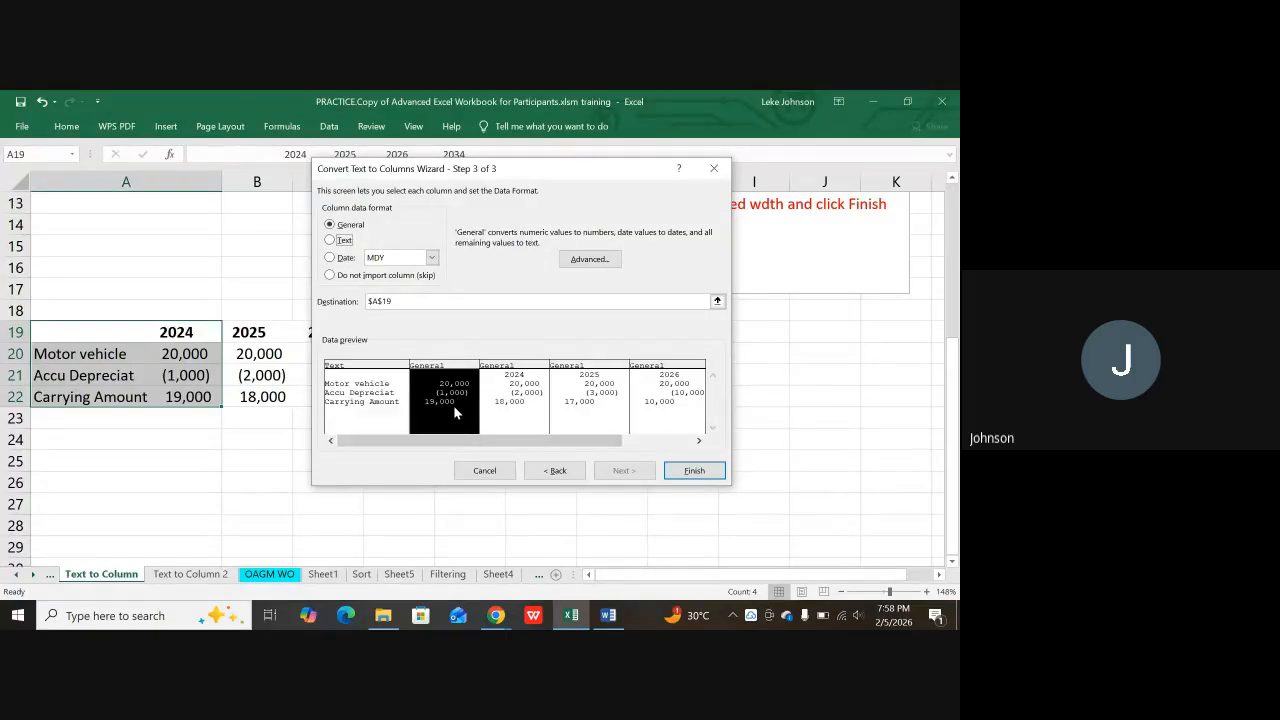
left_click(505, 395)
left_click(569, 402)
left_click(673, 400)
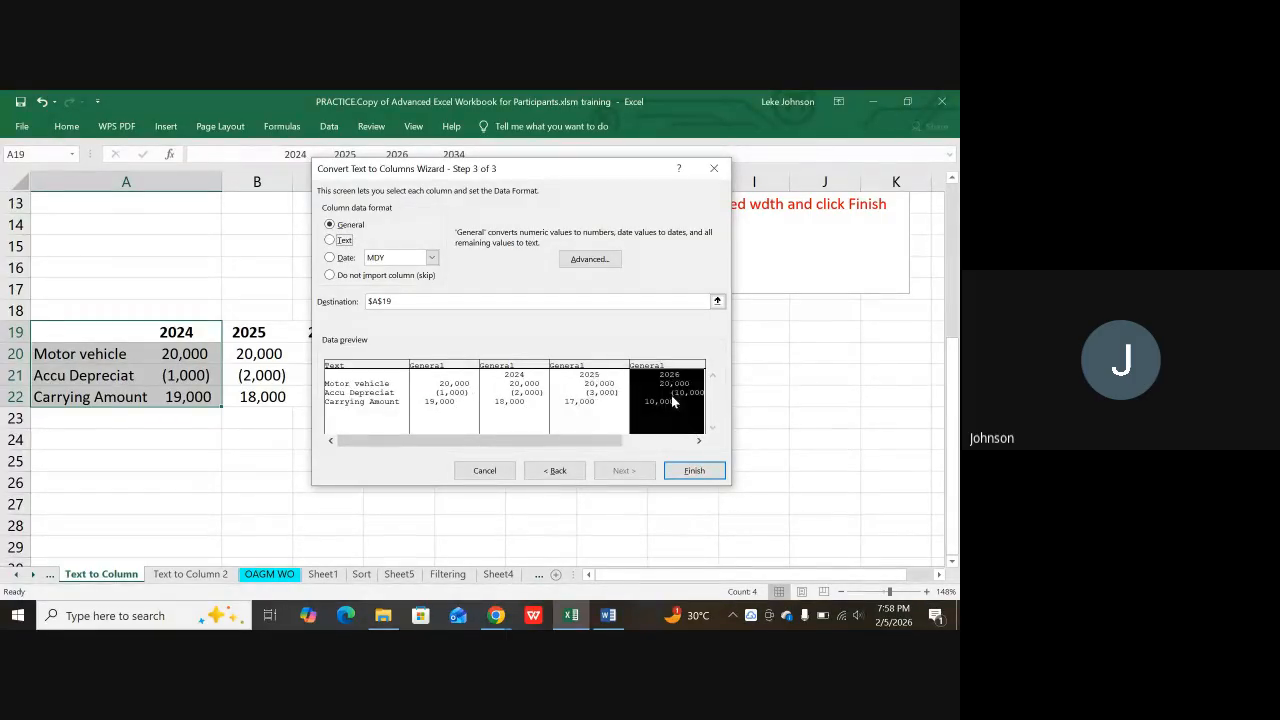
left_click(694, 470)
left_click(496, 478)
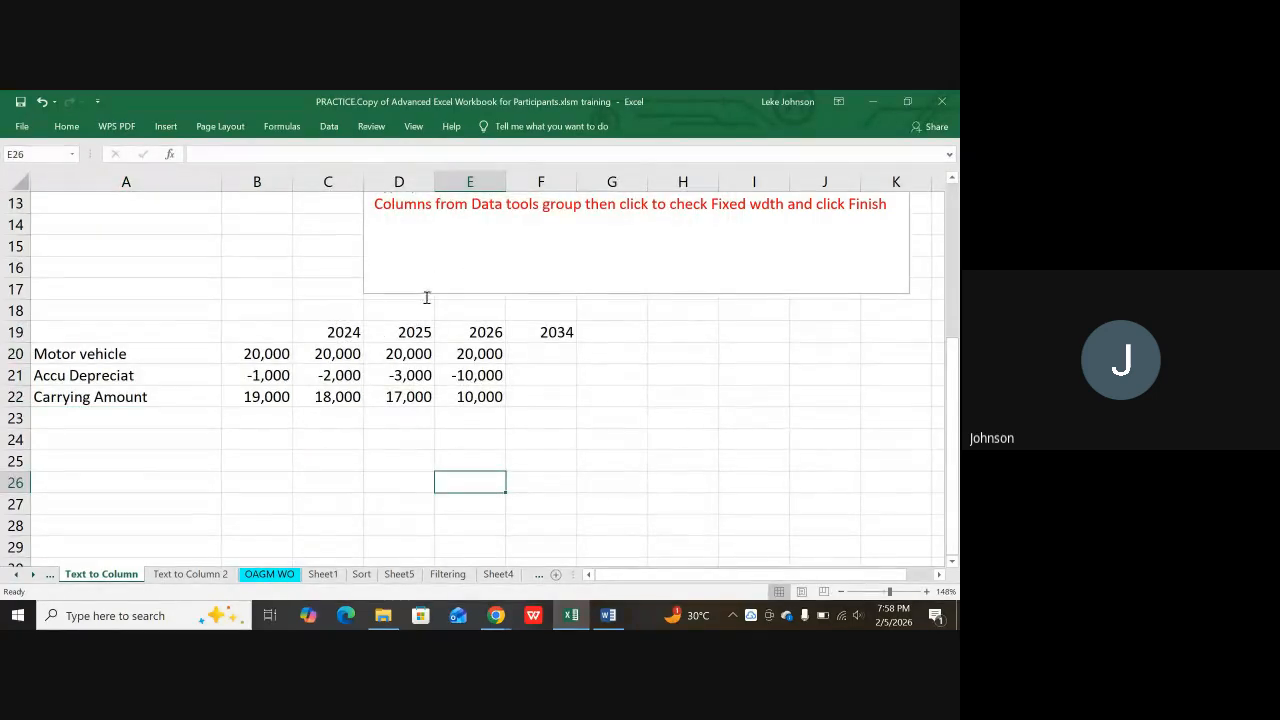
Step: Copy the concatenated full names in C2:C13 on Text to Column 2
left_click(190, 574)
scroll(320, 434, "up", 4)
scroll(320, 434, "right", 1)
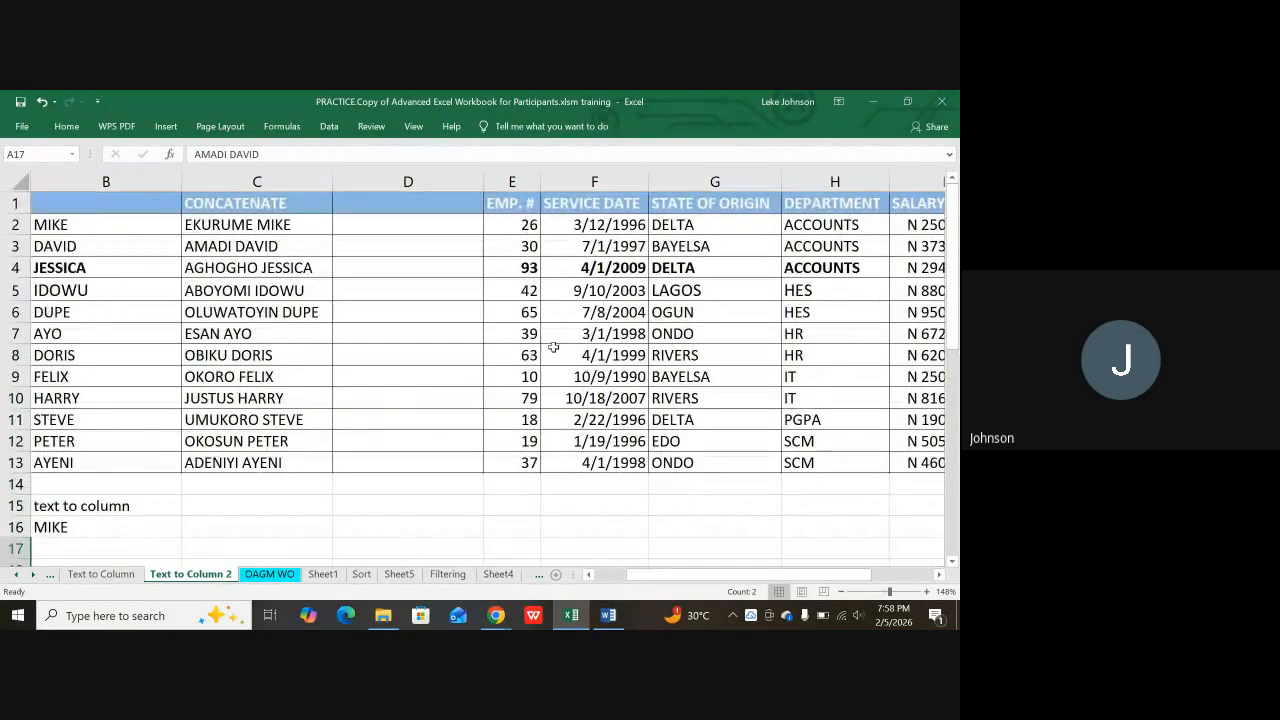
left_click(261, 227)
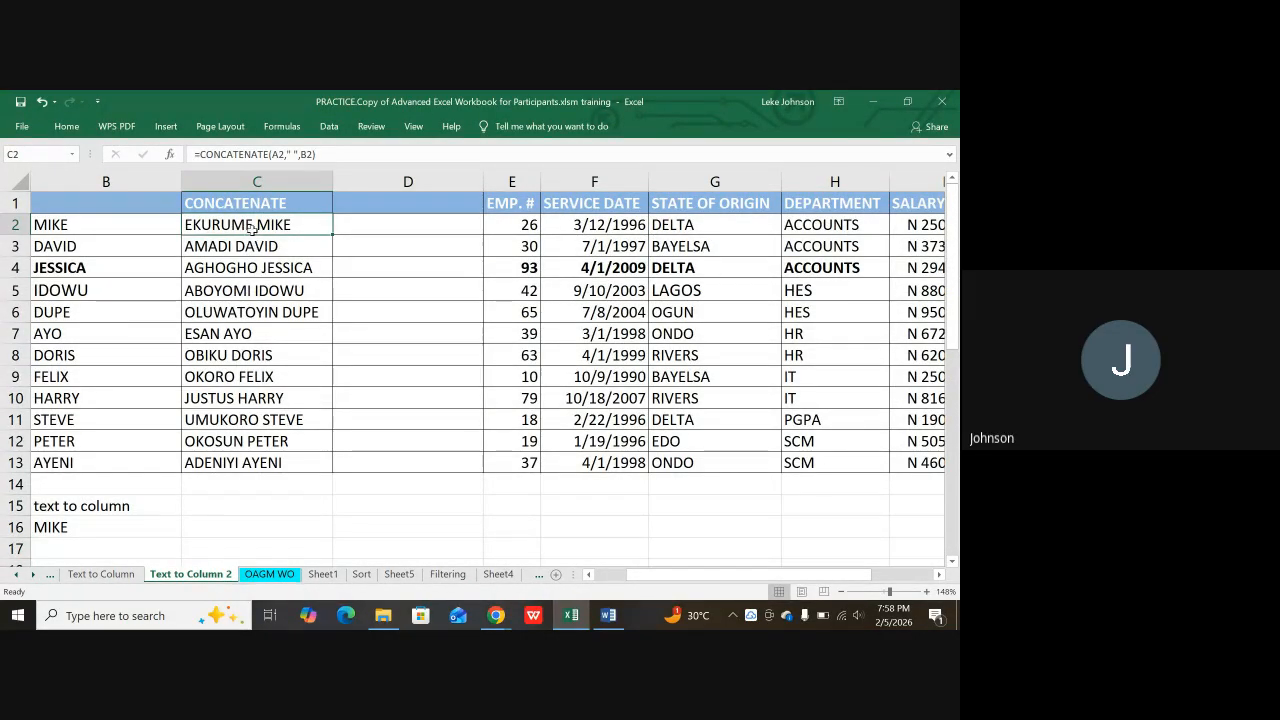
left_click_drag(261, 225, 255, 463)
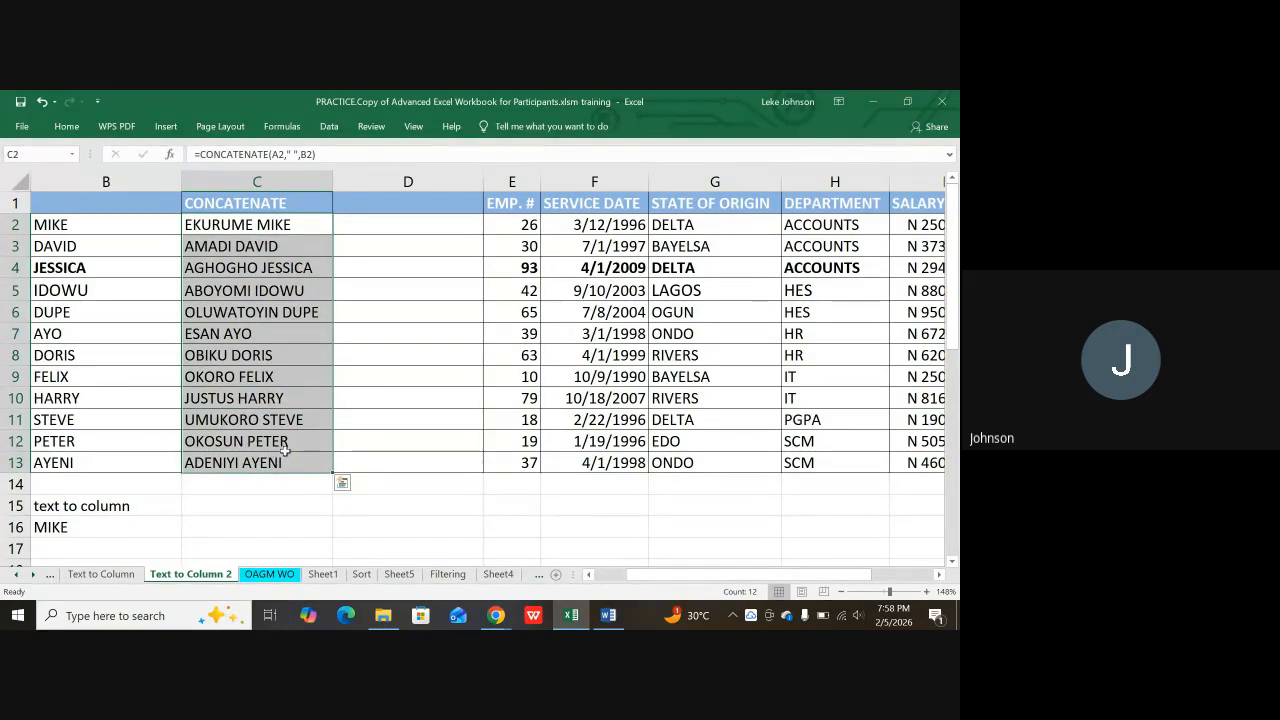
key("ctrl+c")
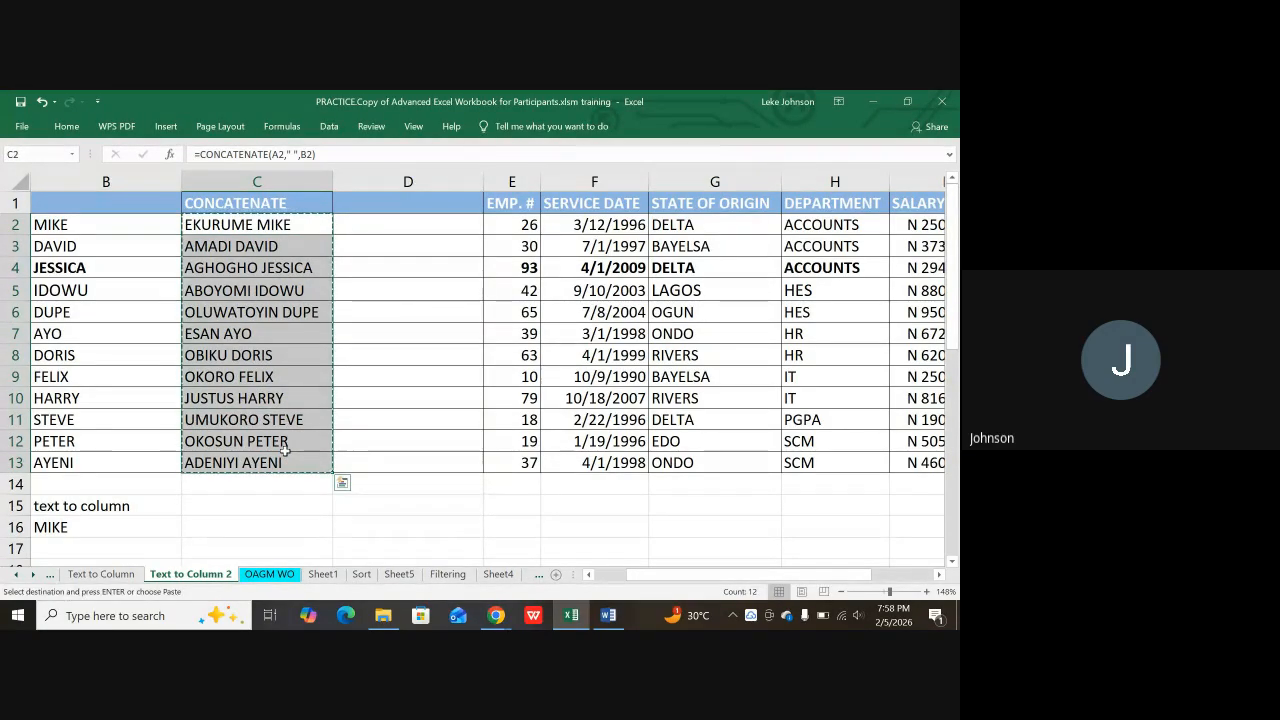
Step: Paste the names as values into A24 on the Text to Column sheet
left_click(100, 574)
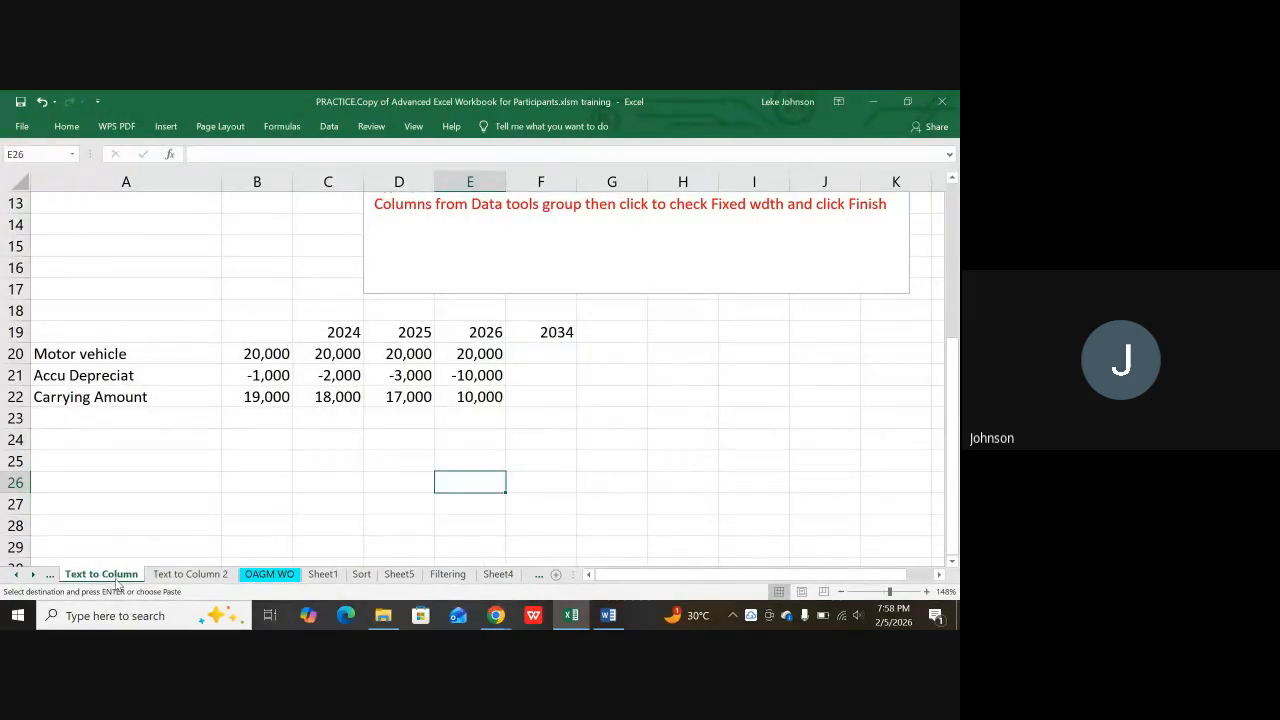
scroll(183, 402, "down", 1)
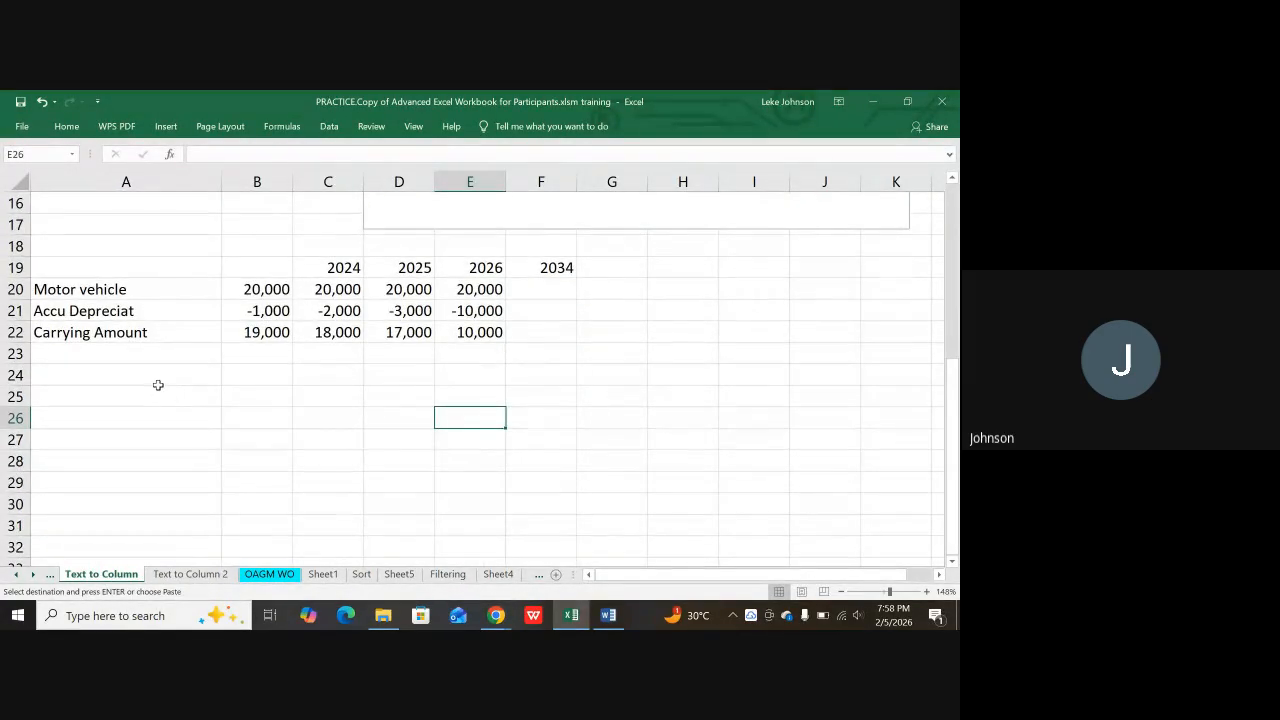
left_click(165, 376)
right_click(165, 376)
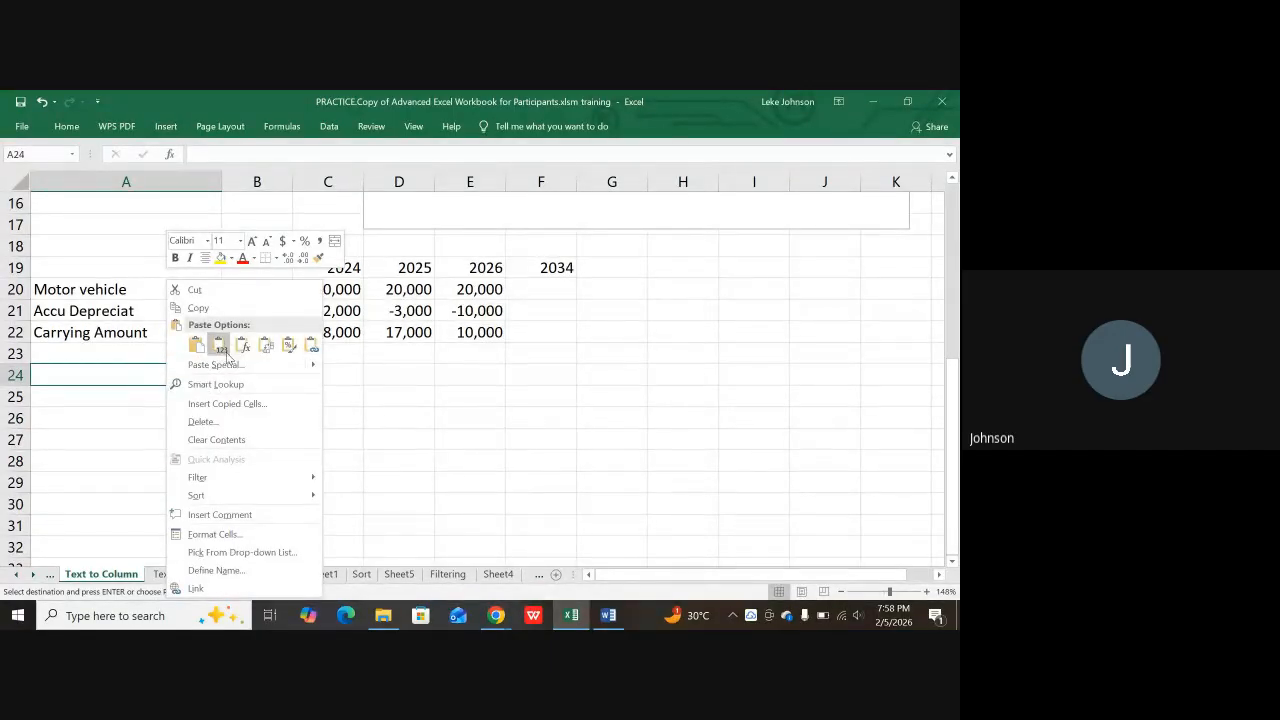
left_click(217, 348)
scroll(213, 353, "down", 3)
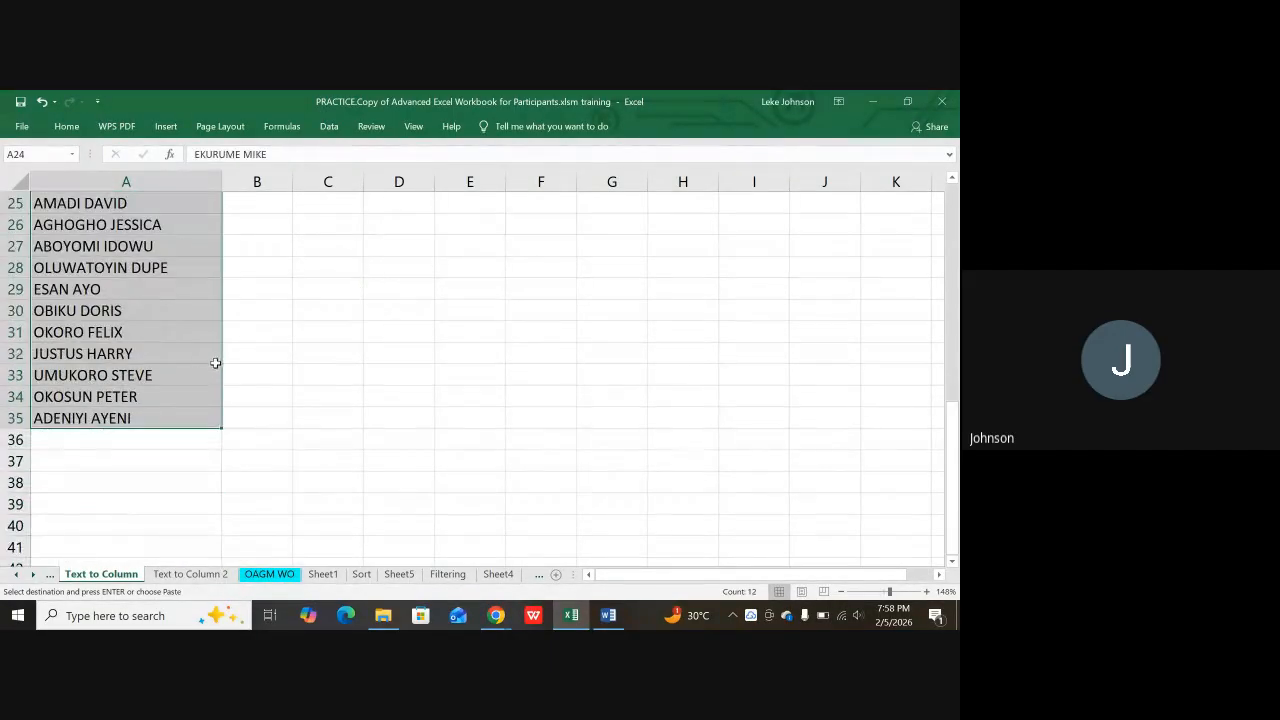
scroll(229, 351, "up", 2)
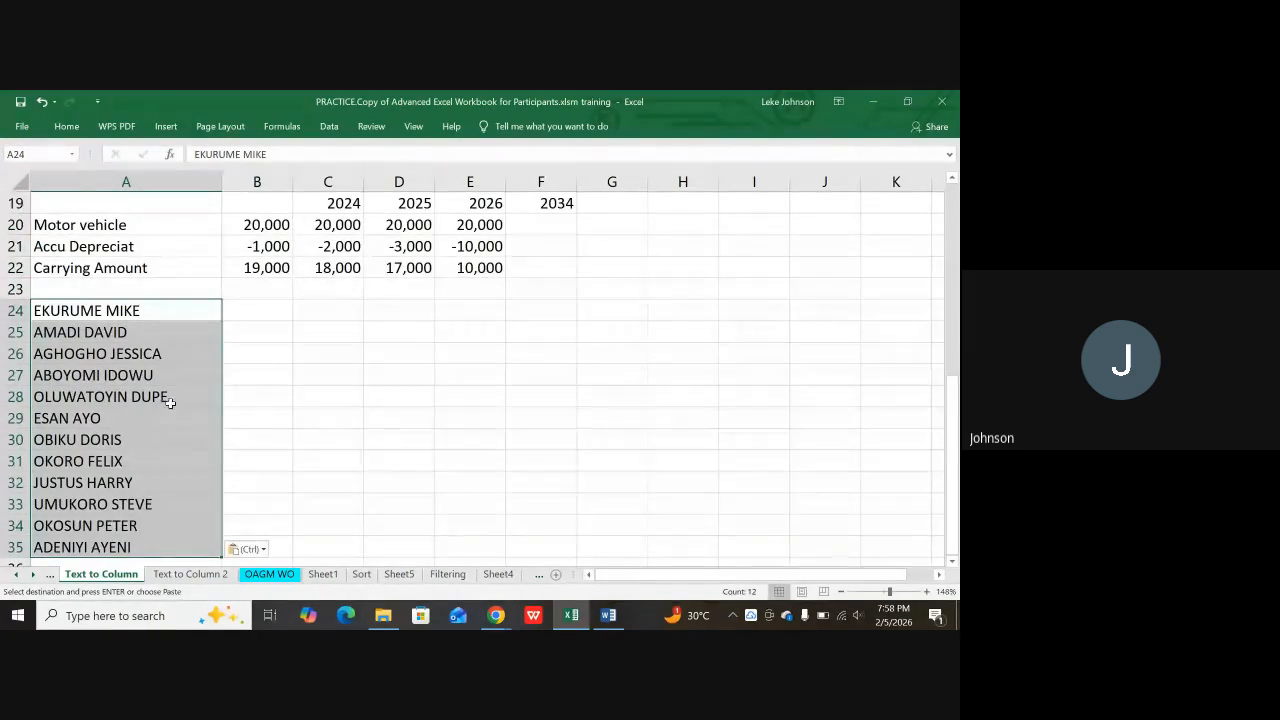
left_click(329, 127)
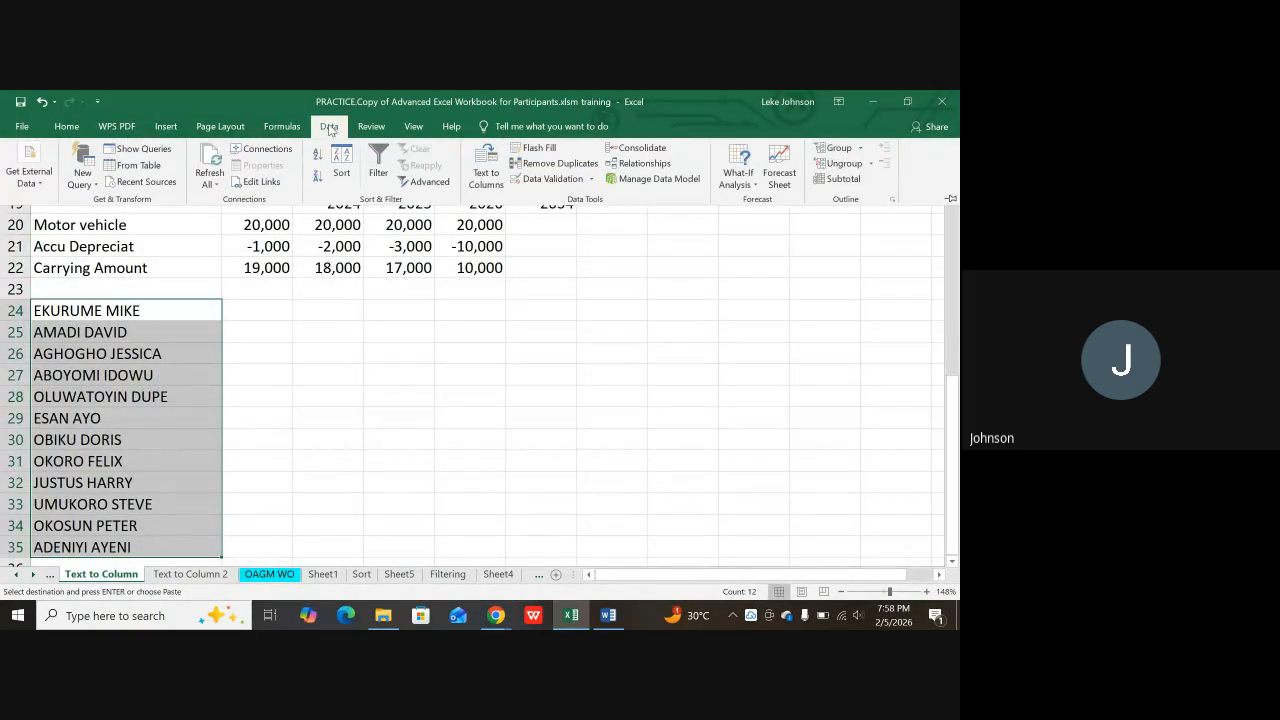
left_click(486, 165)
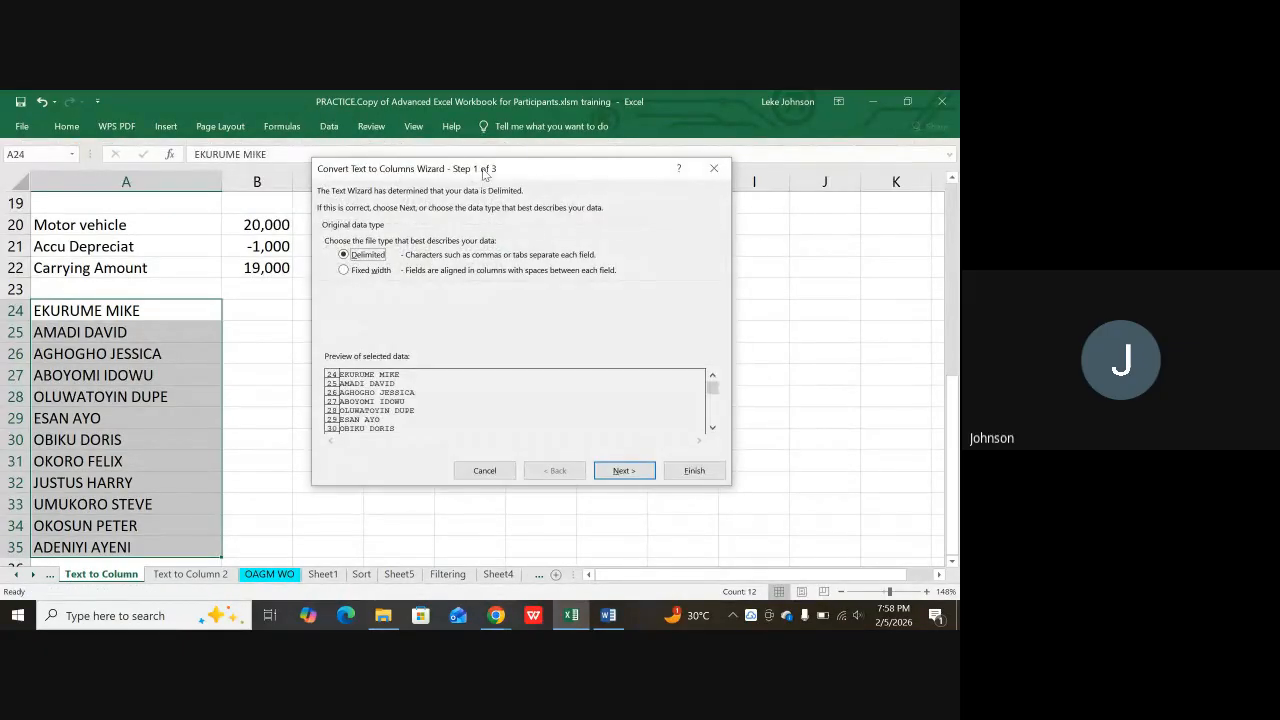
left_click(344, 271)
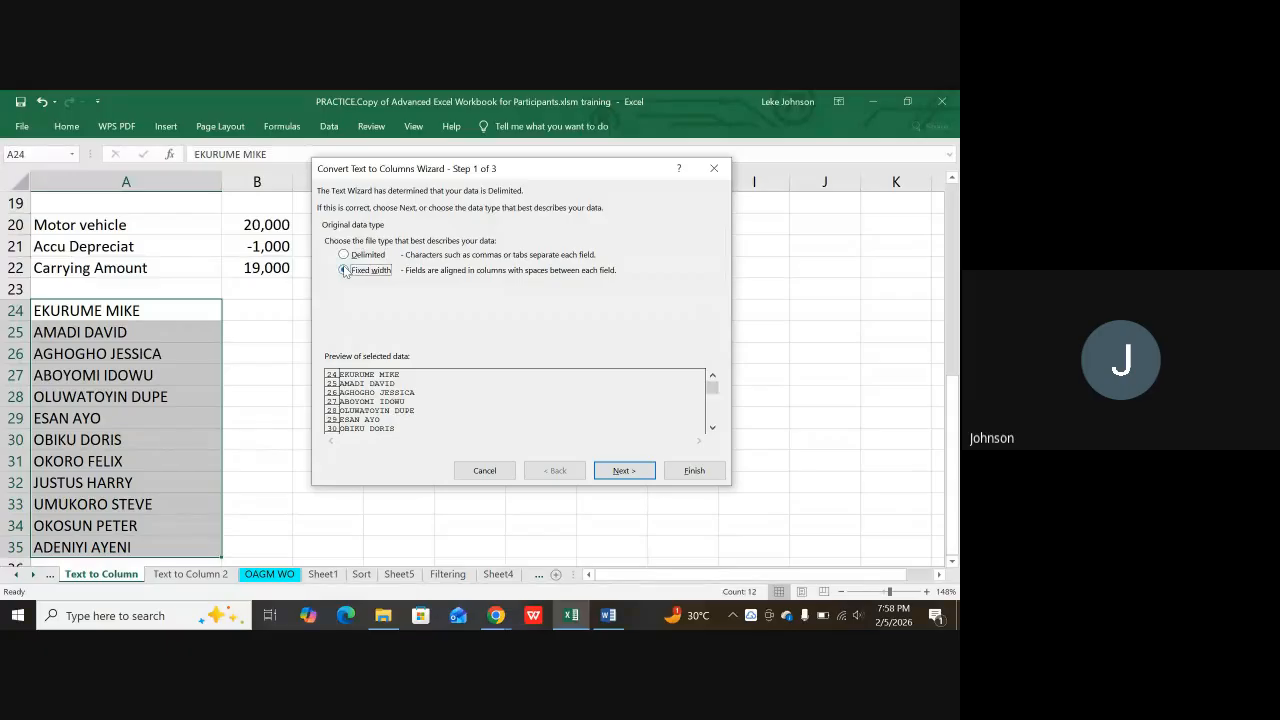
left_click(633, 477)
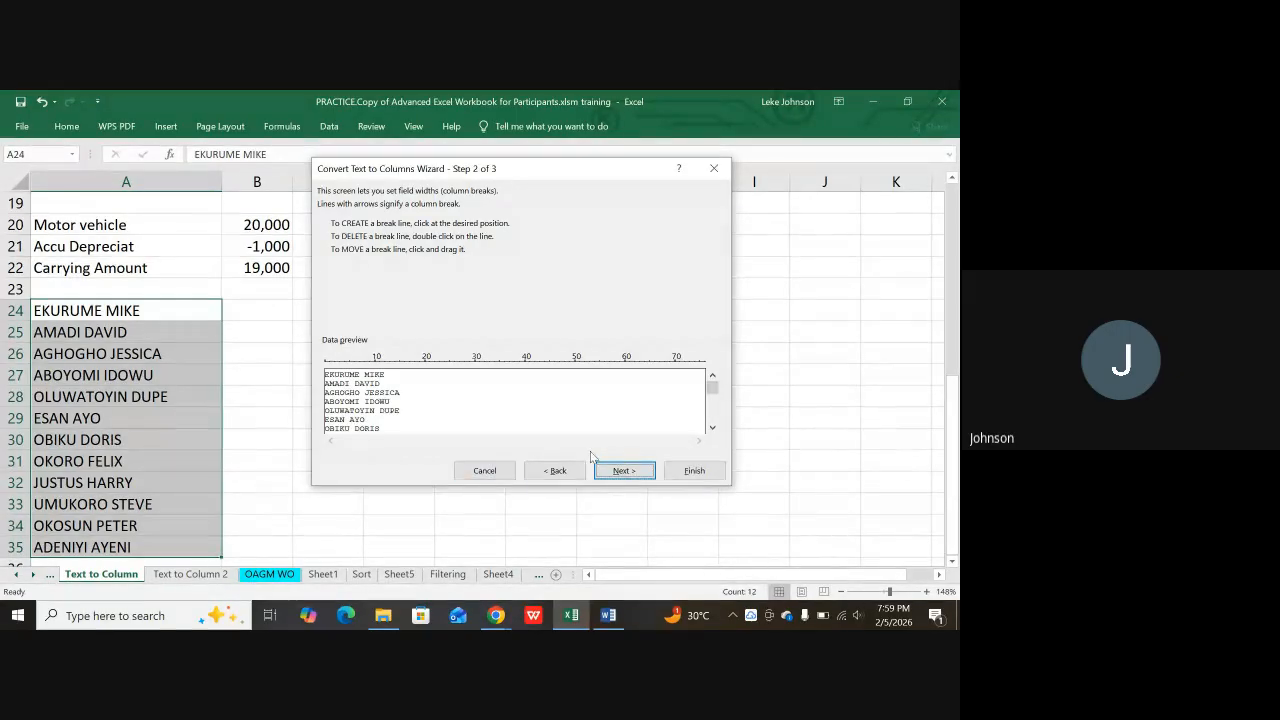
left_click(714, 168)
left_click(281, 399)
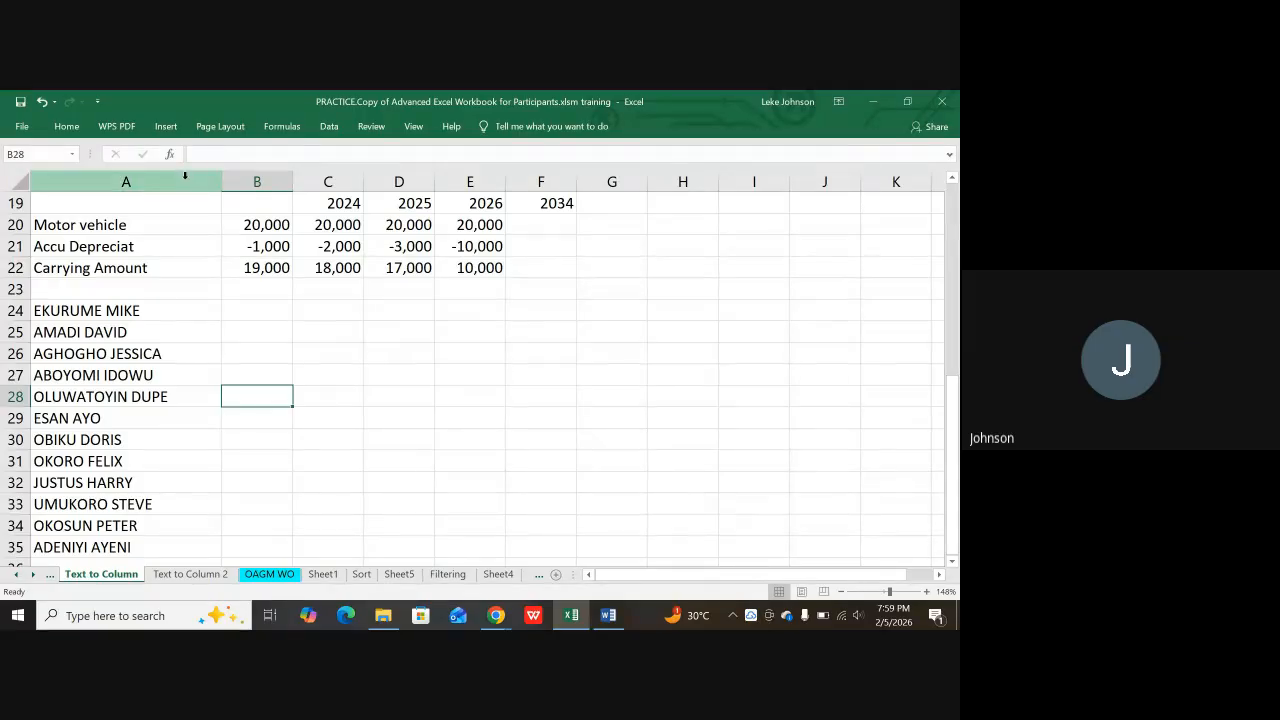
Step: Type two new full names into A37 and A38, correcting typing slips
scroll(166, 321, "down", 3)
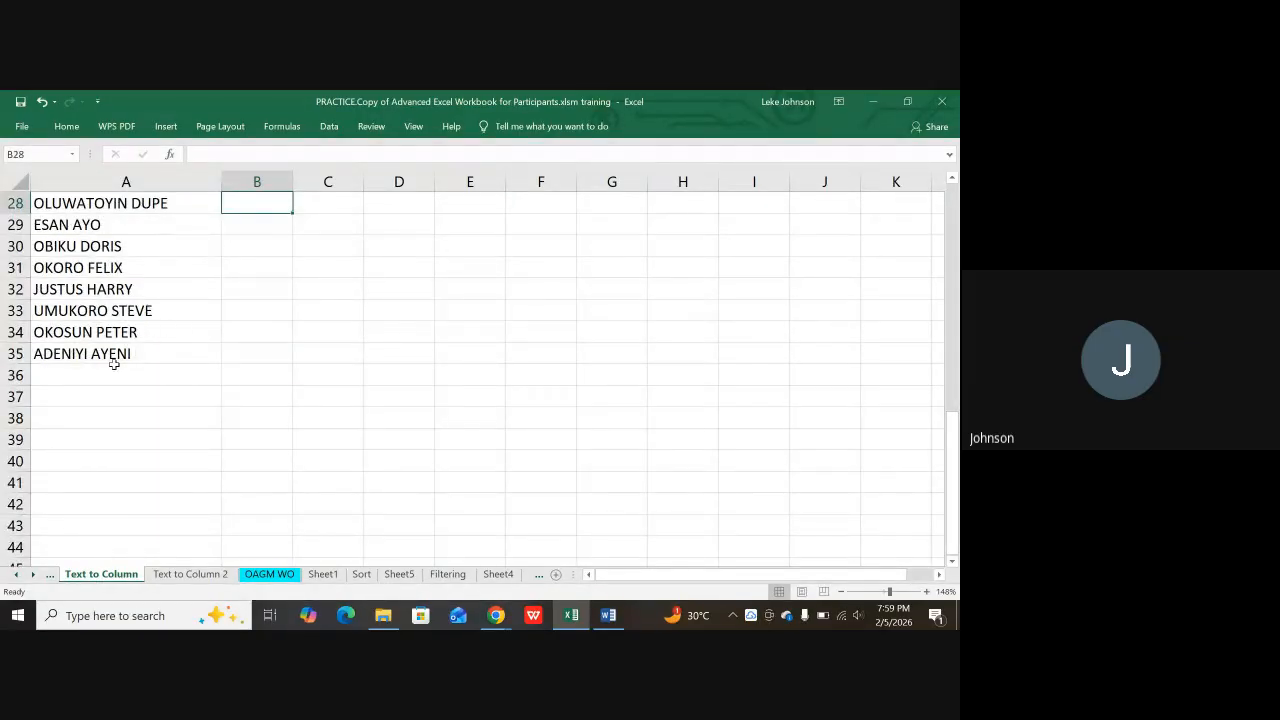
left_click(74, 401)
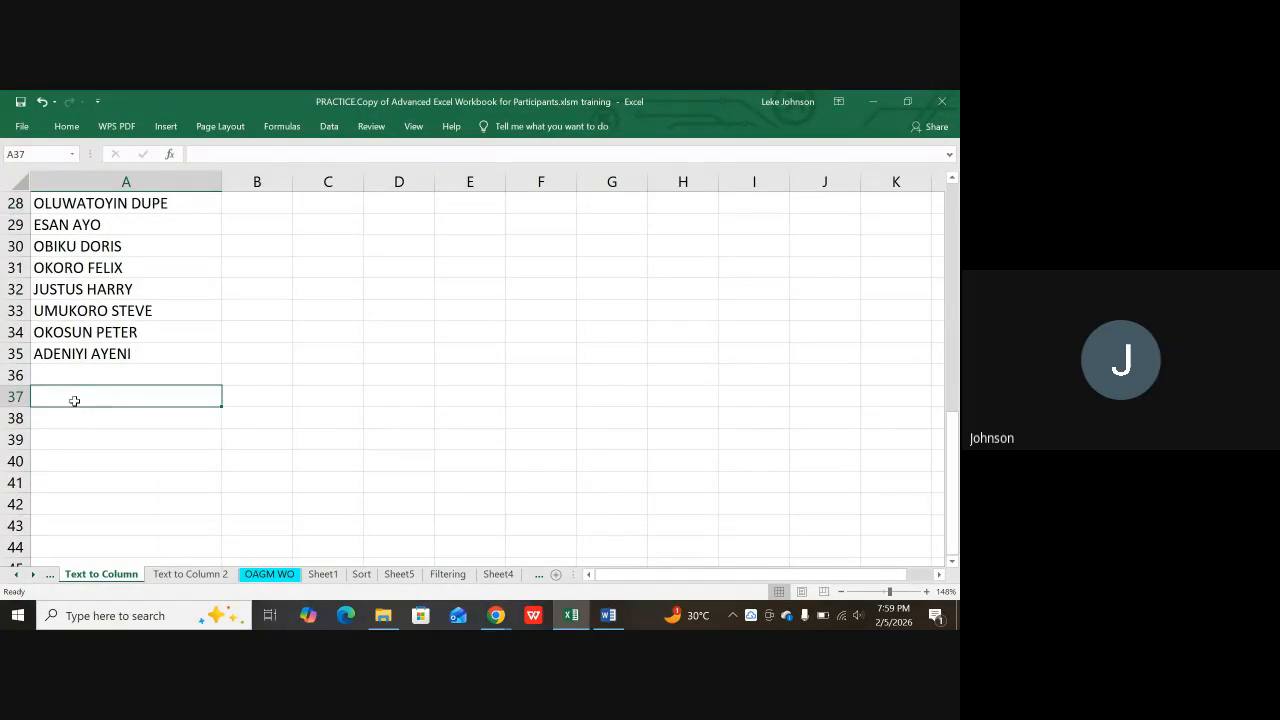
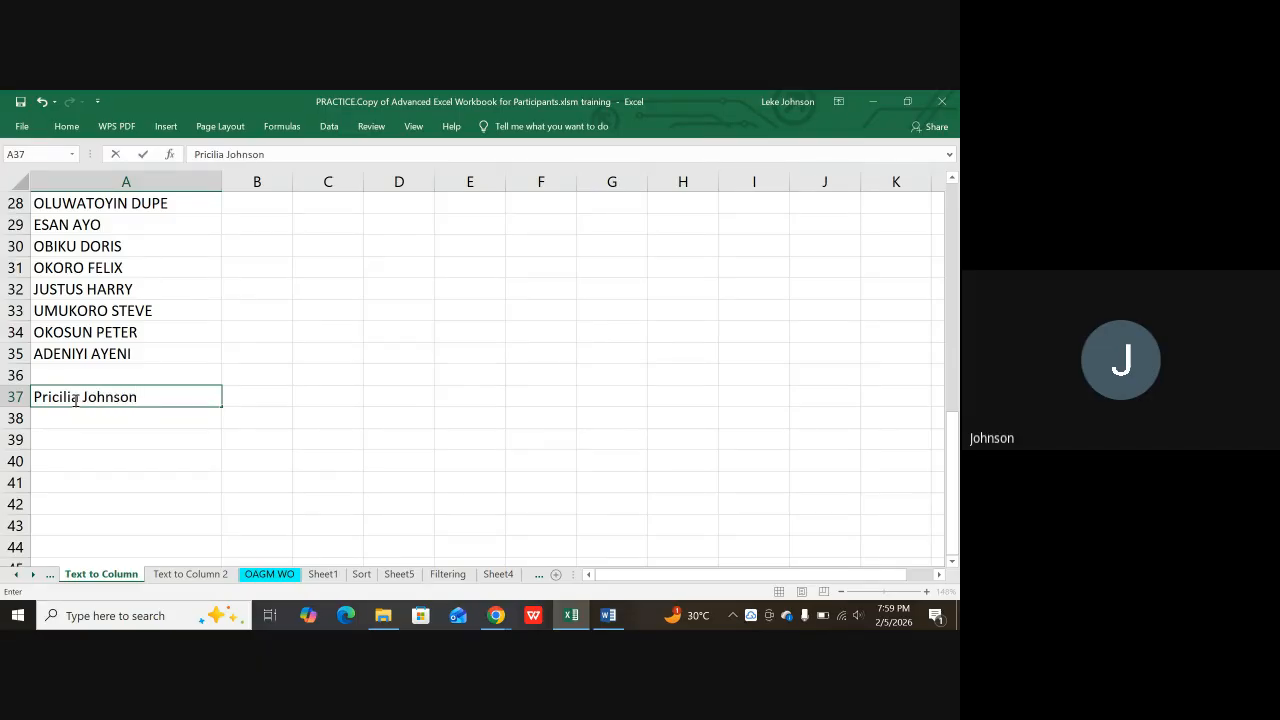
key("Return")
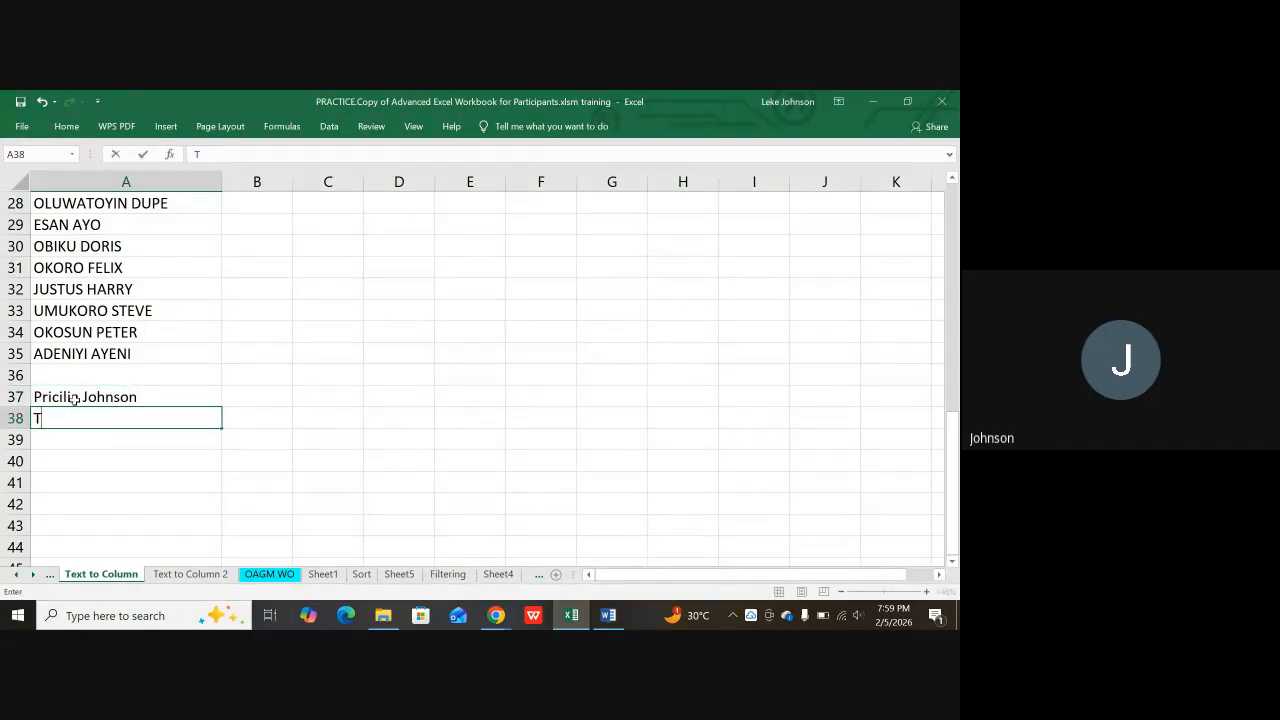
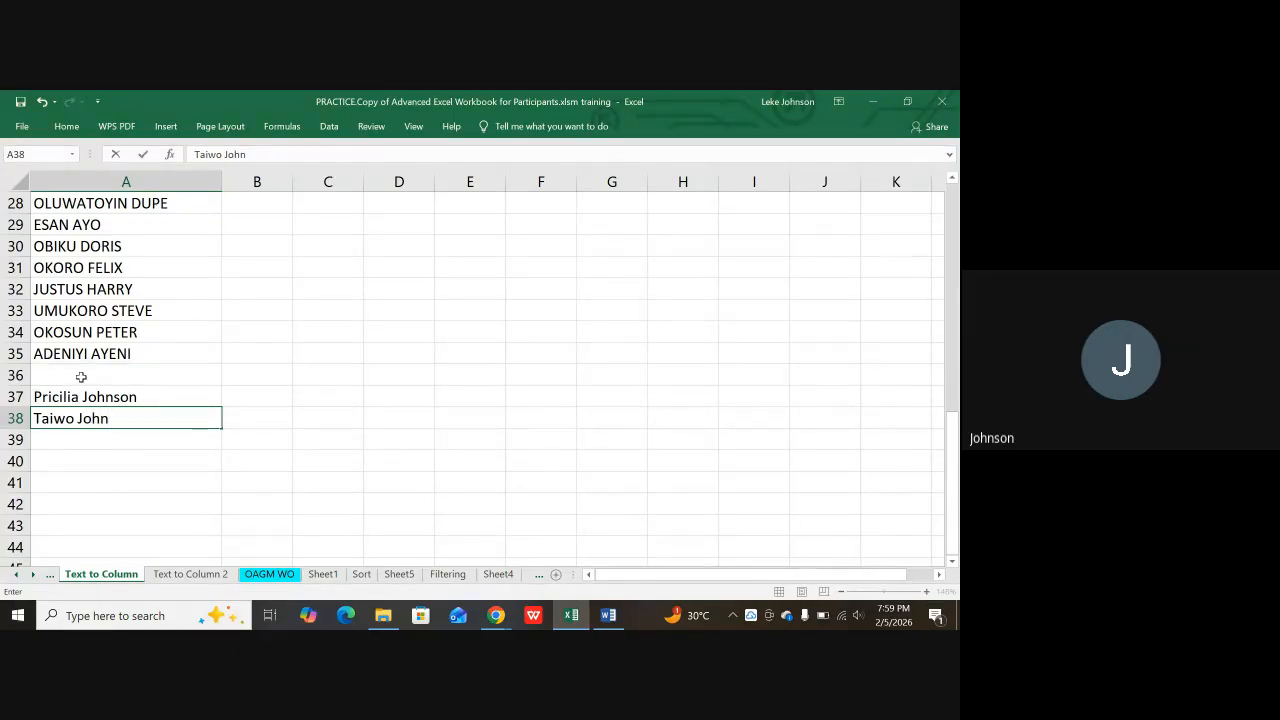
key("Return")
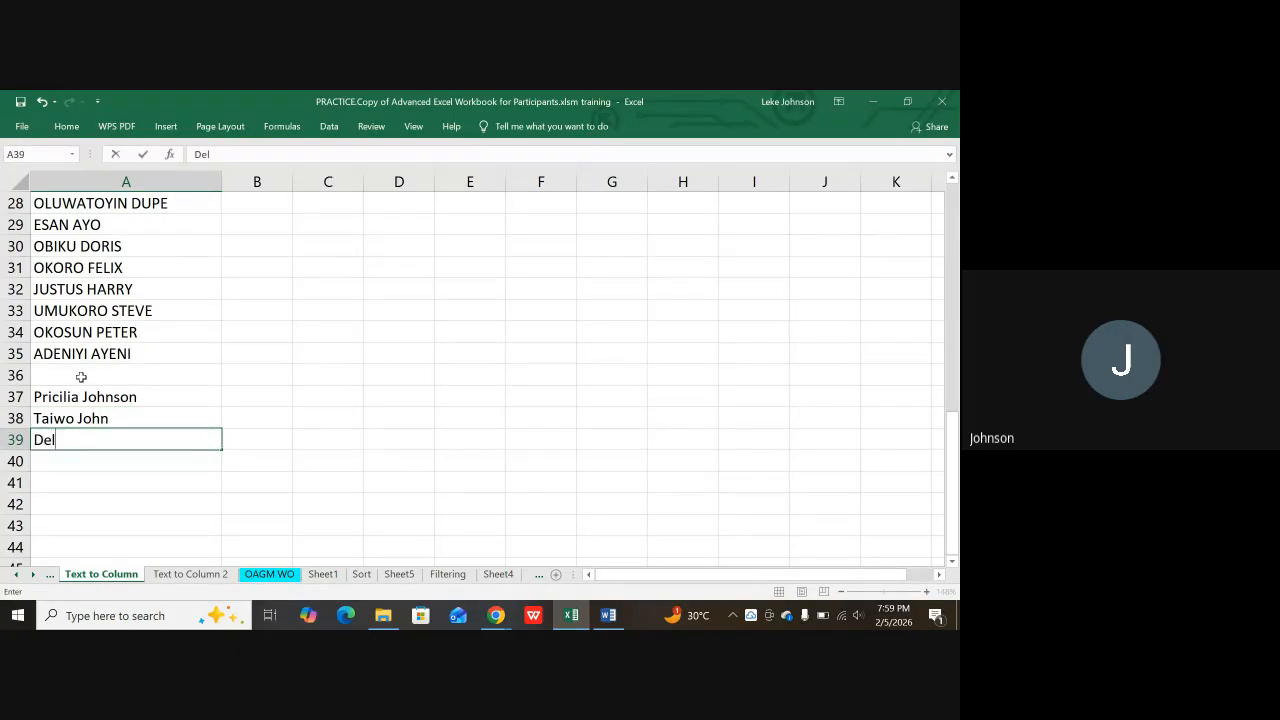
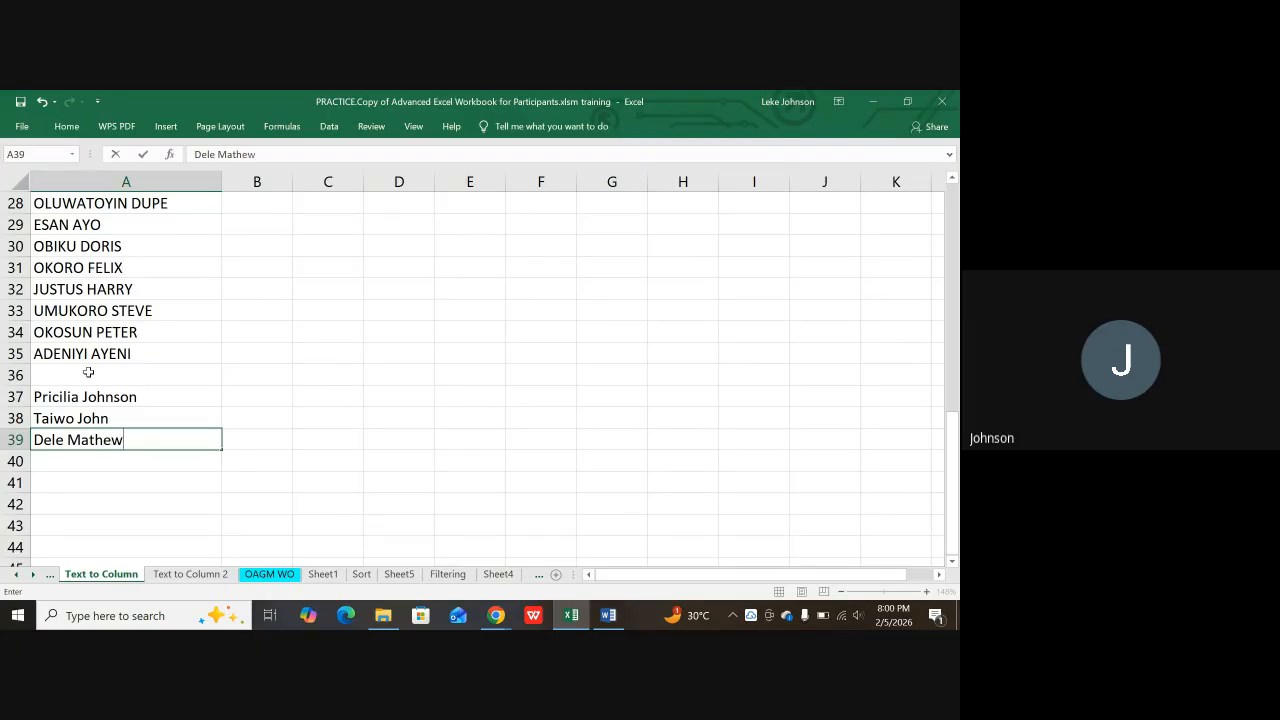
Step: Enter four more full names into A39 through A42, fixing typos along the way
key("Return")
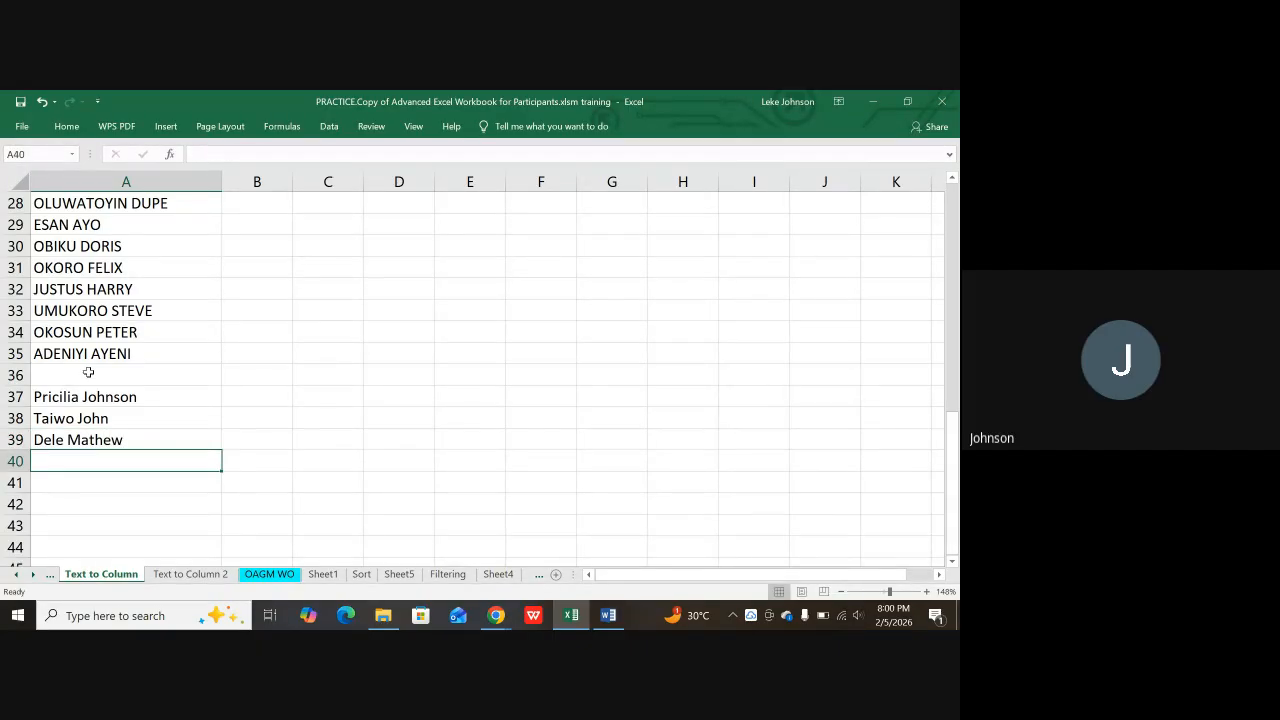
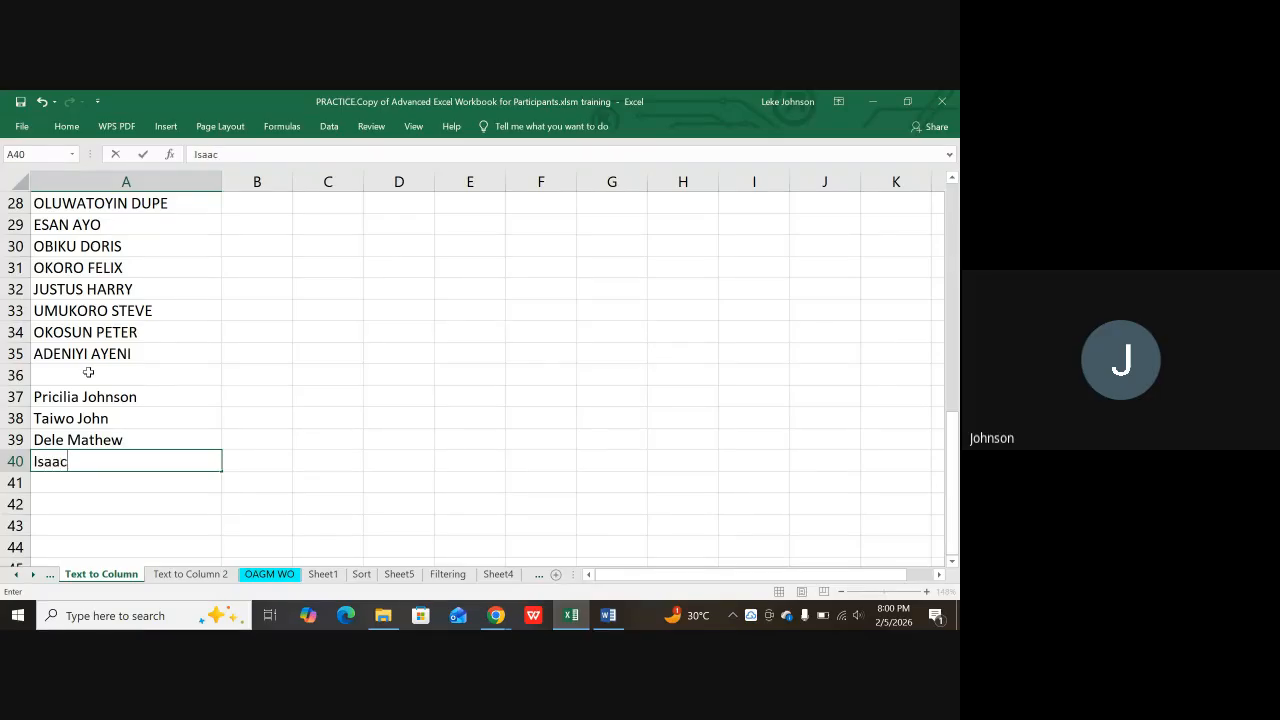
key("Return")
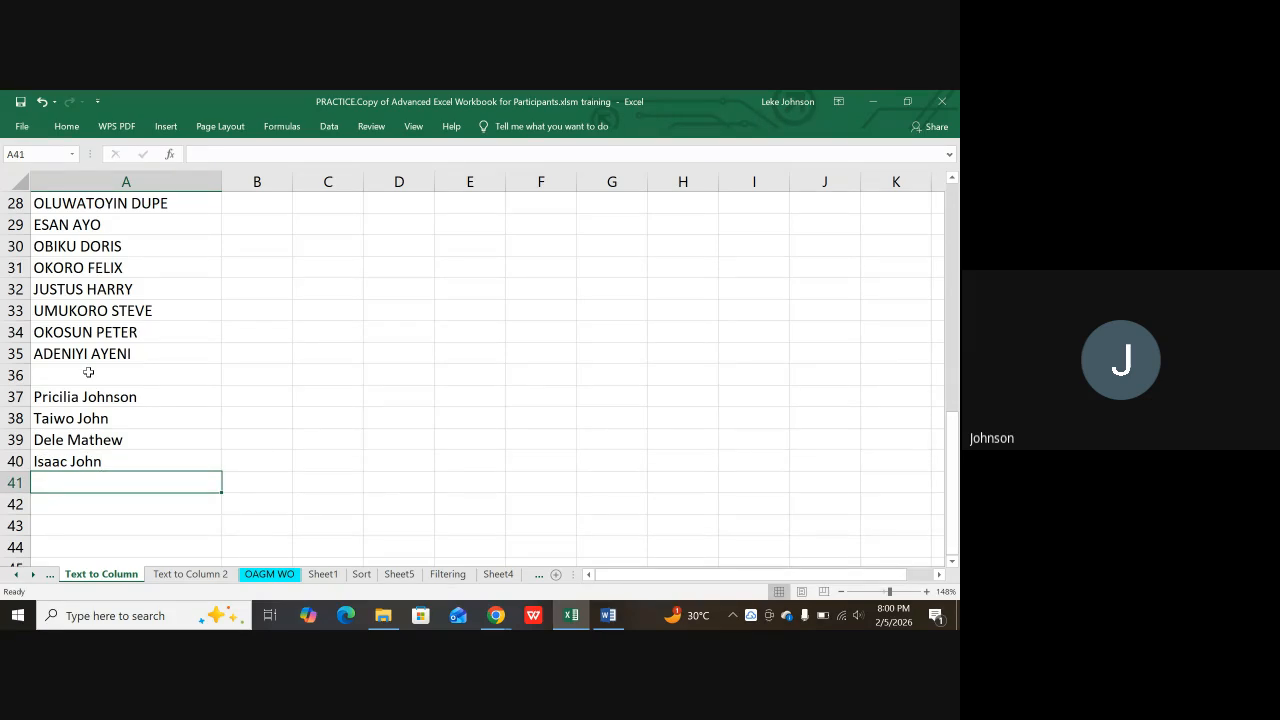
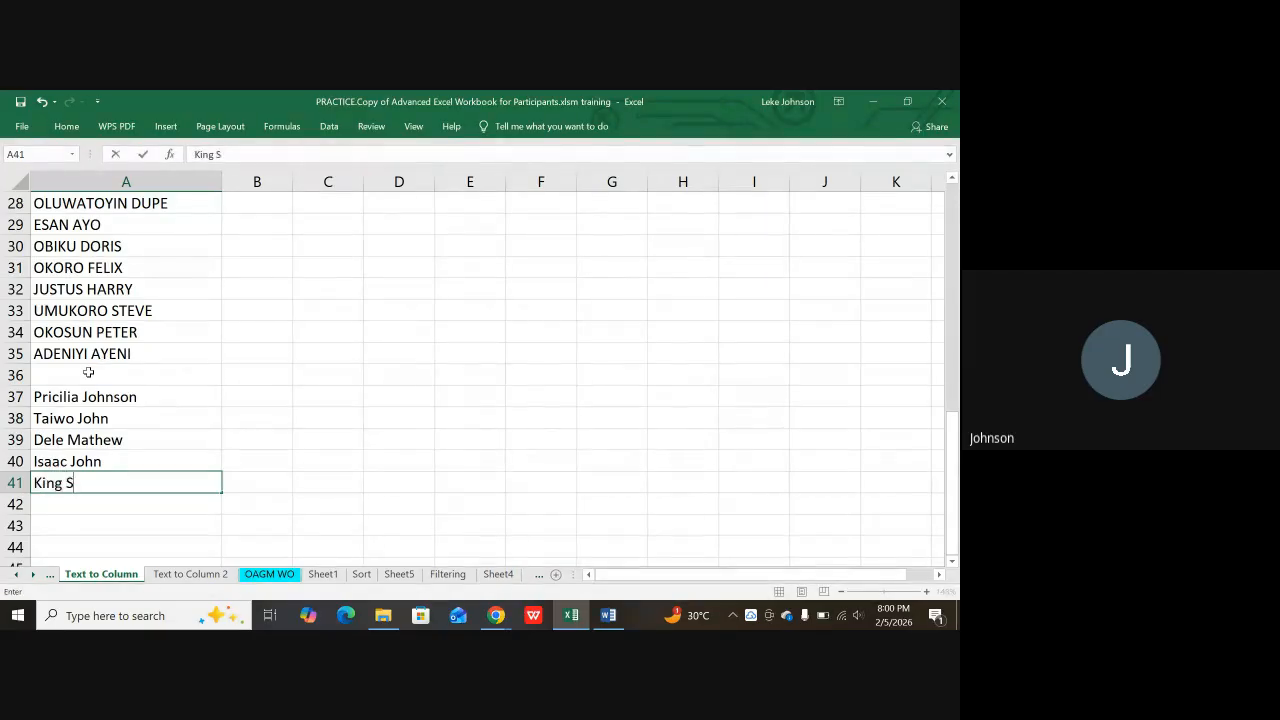
key("Return")
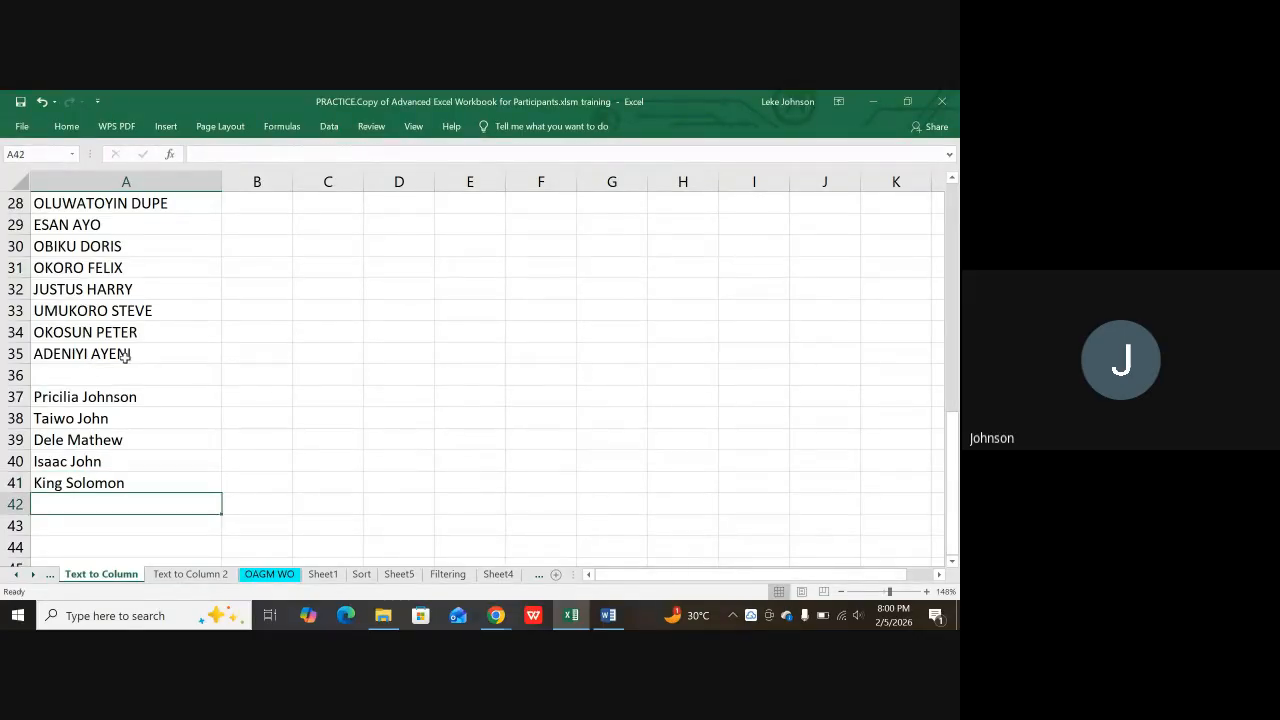
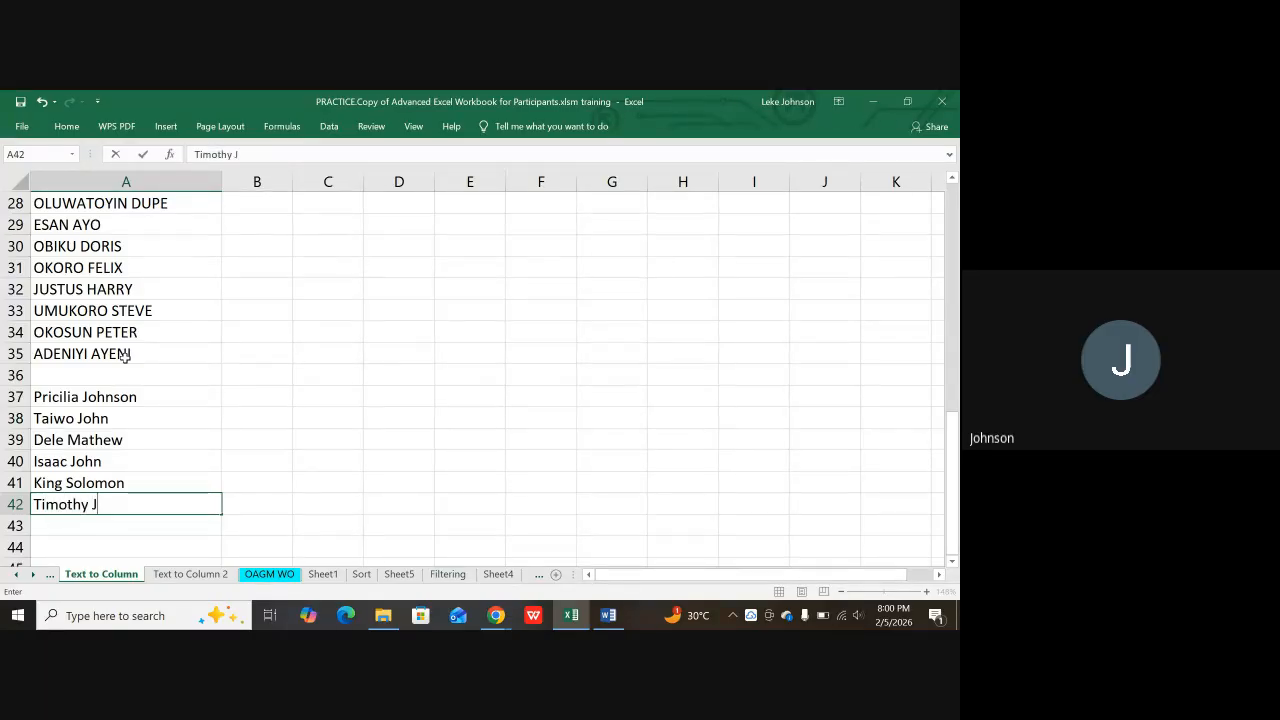
key("Return")
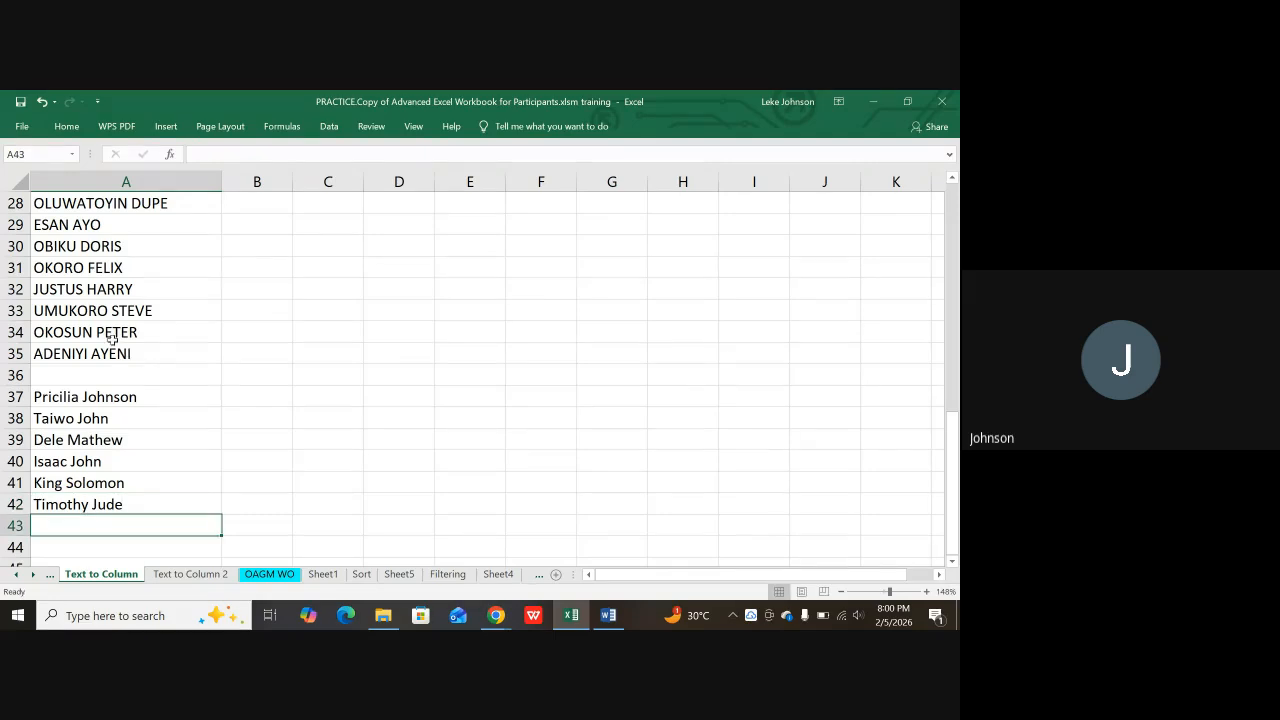
Step: Run Text to Columns on A37:A42 as Fixed width, keeping default breaks and formats
left_click(74, 398)
left_click_drag(74, 398, 87, 506)
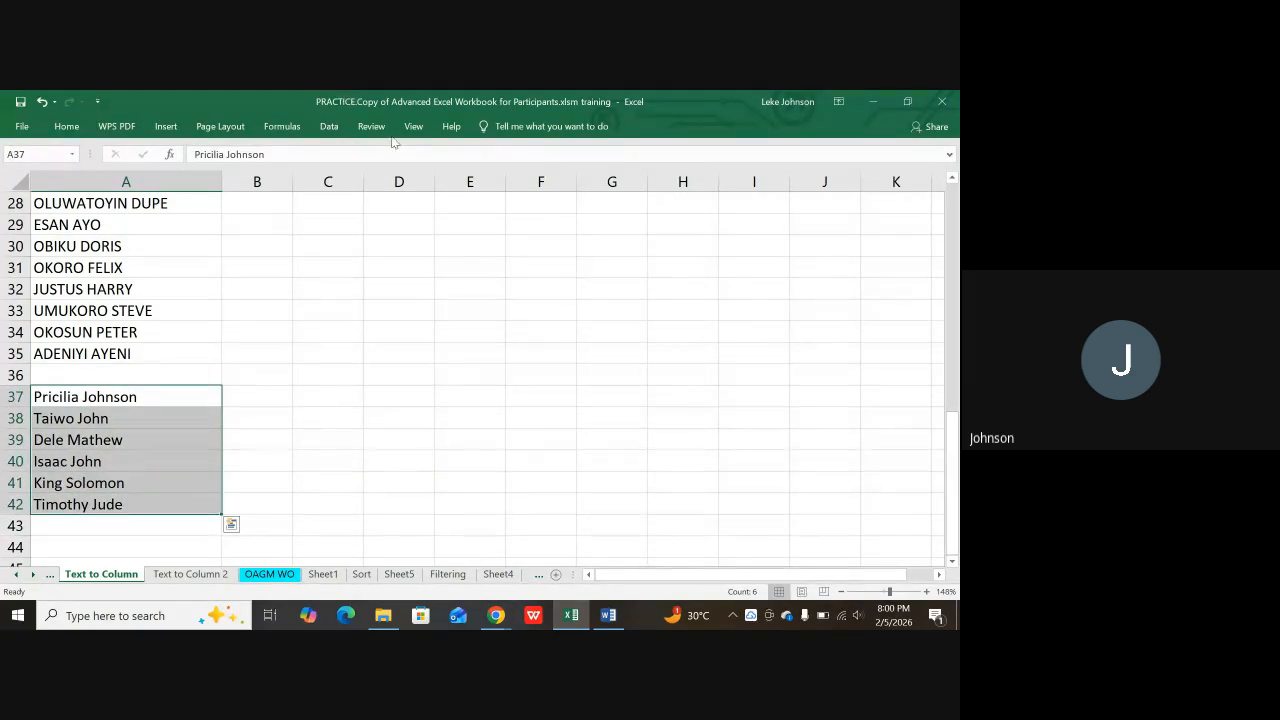
left_click(330, 127)
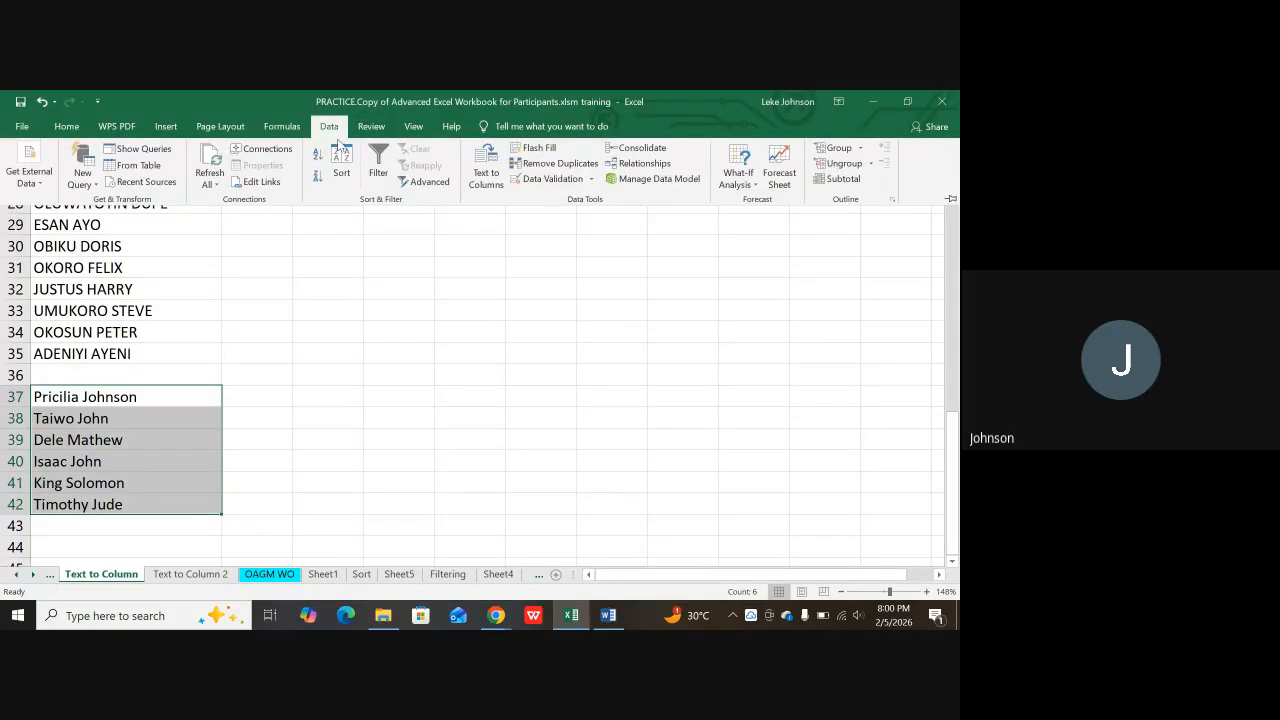
left_click(486, 170)
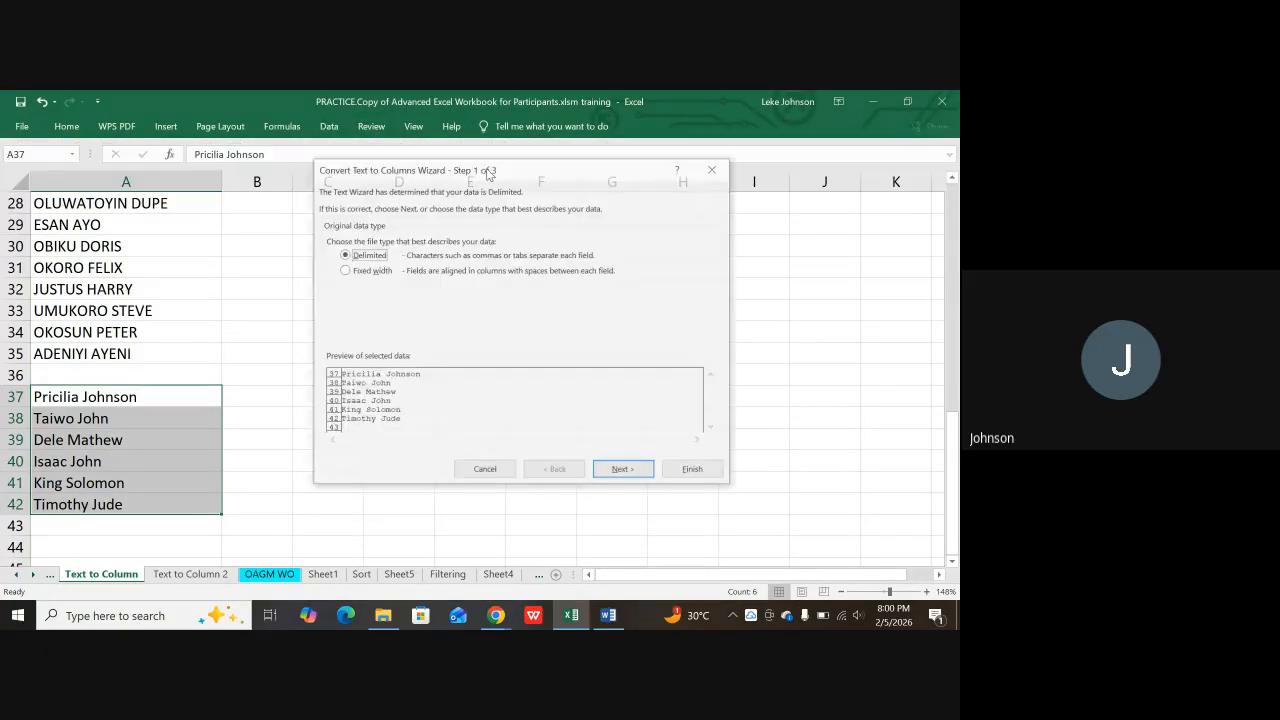
left_click(345, 270)
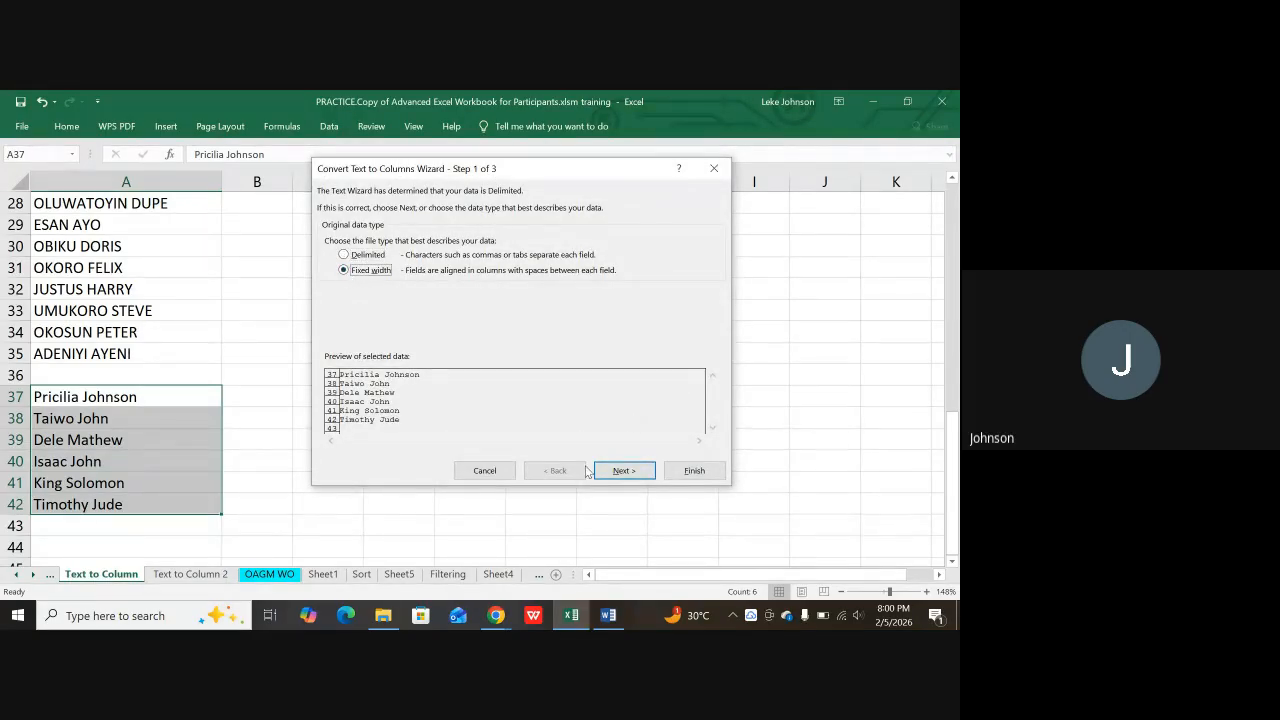
left_click(622, 478)
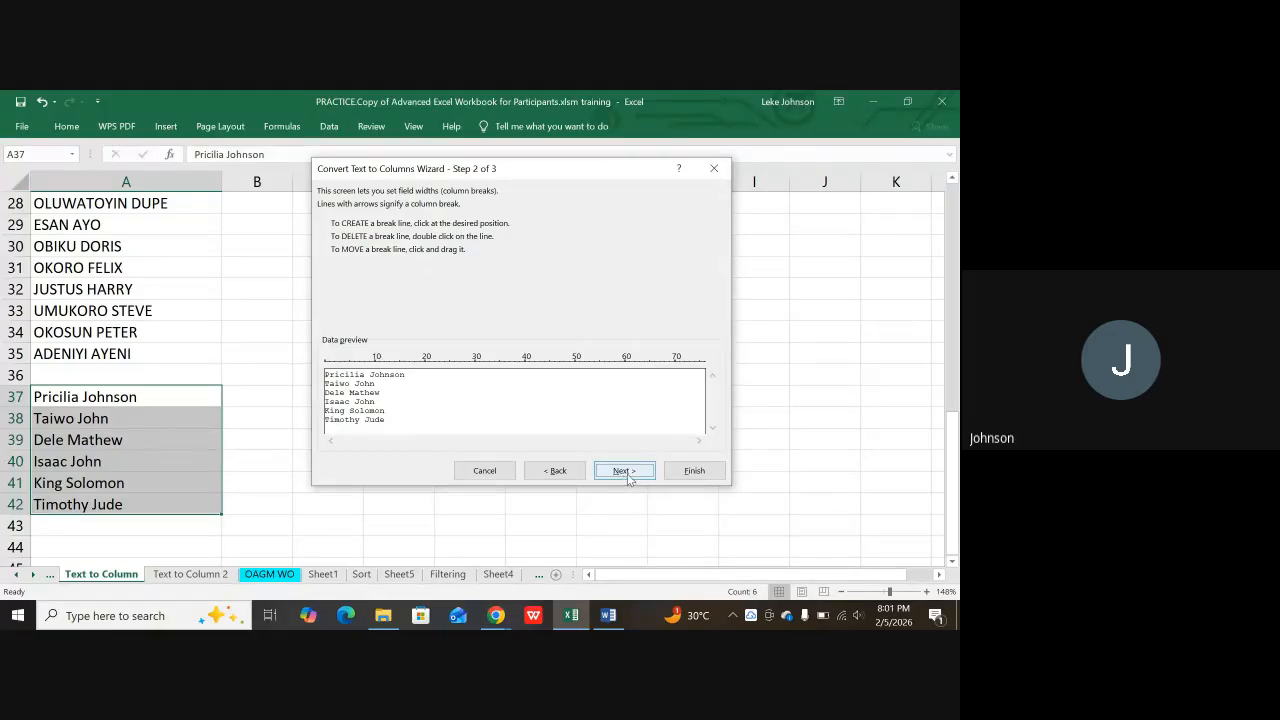
left_click(635, 475)
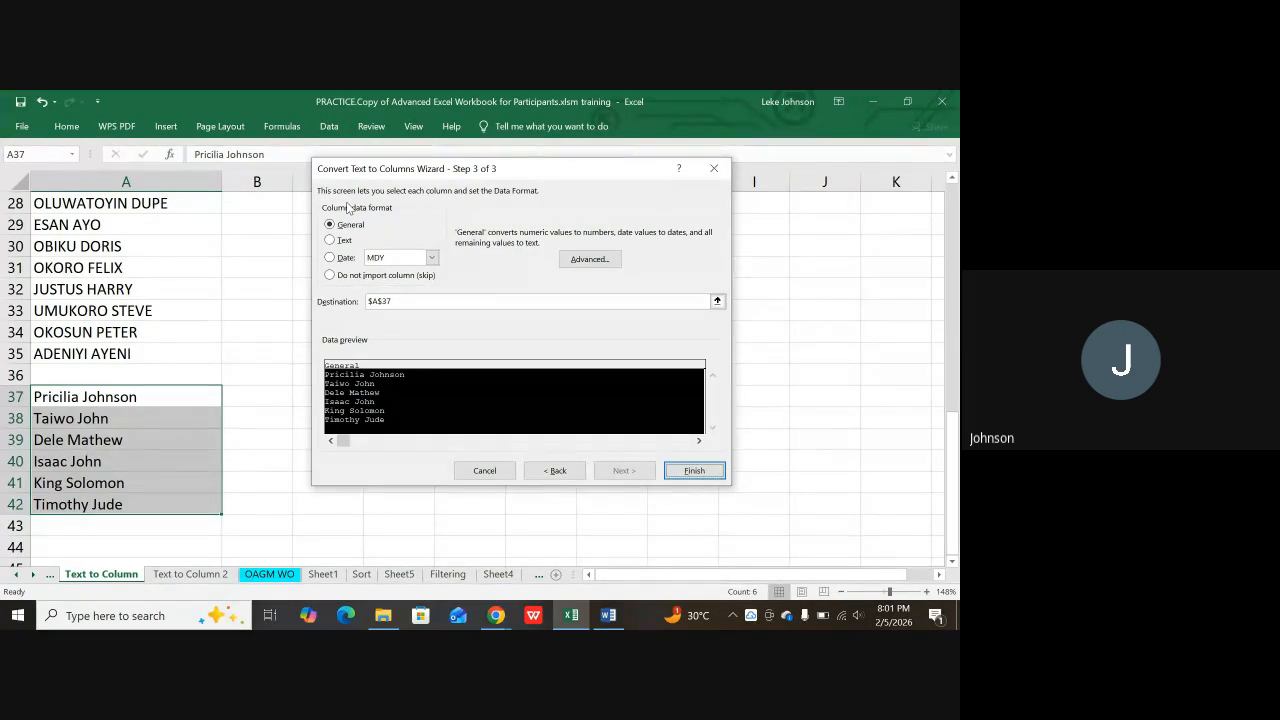
left_click(690, 473)
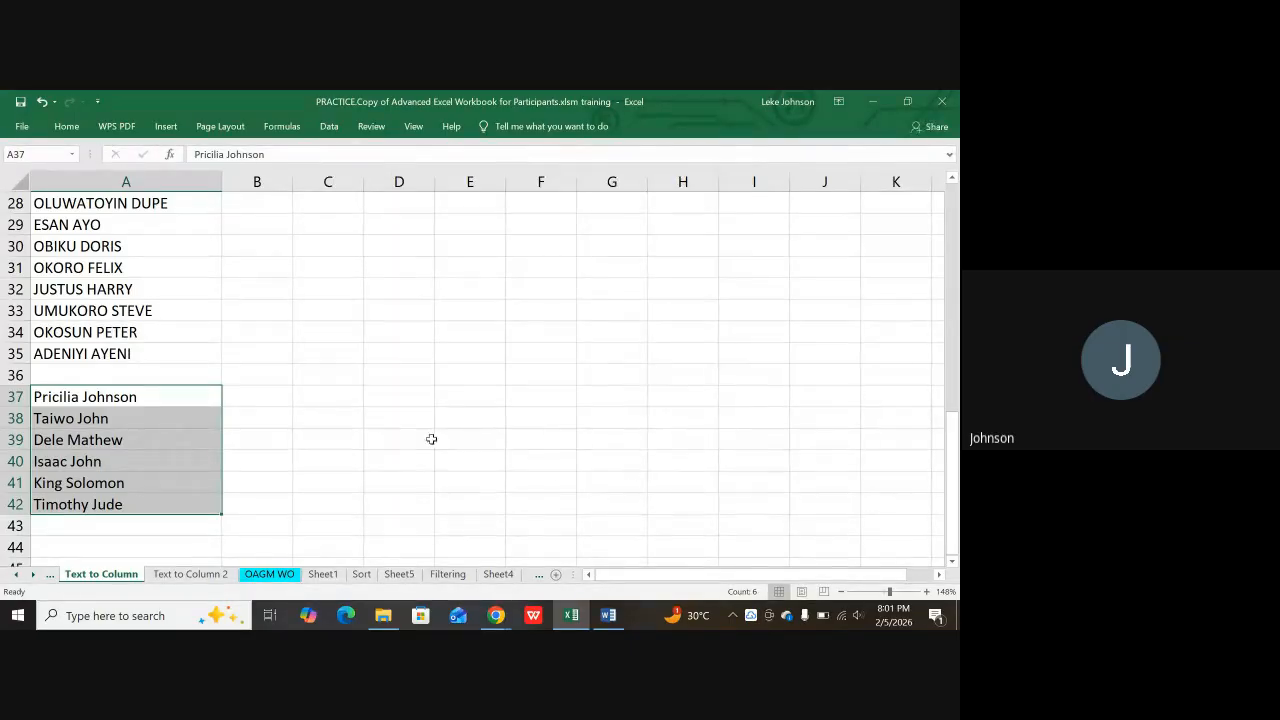
left_click(212, 442)
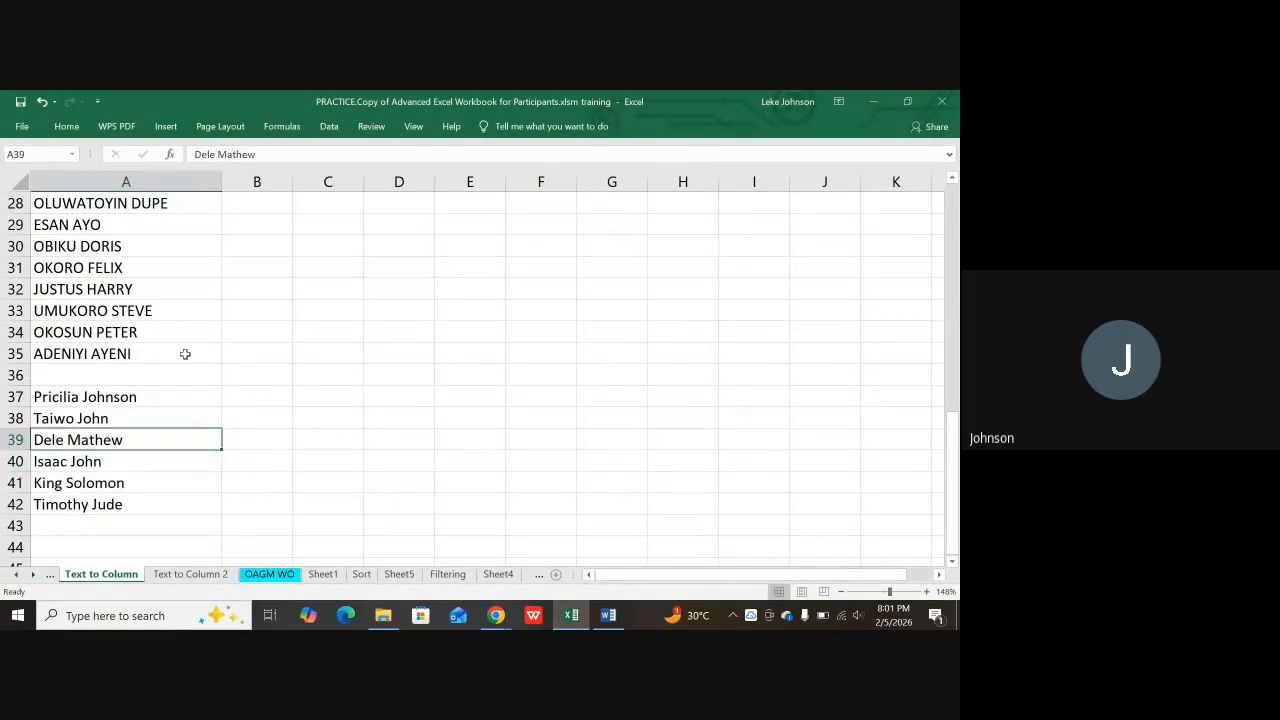
scroll(185, 354, "up", 2)
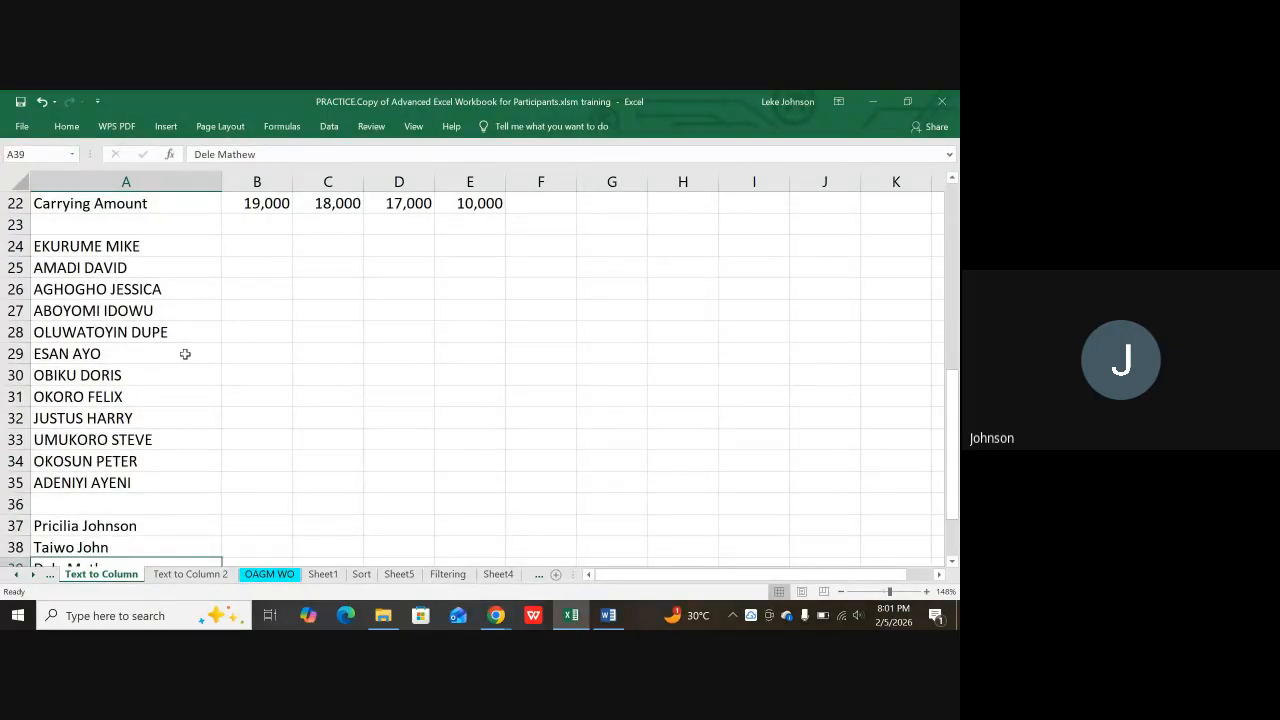
scroll(120, 558, "down", 2)
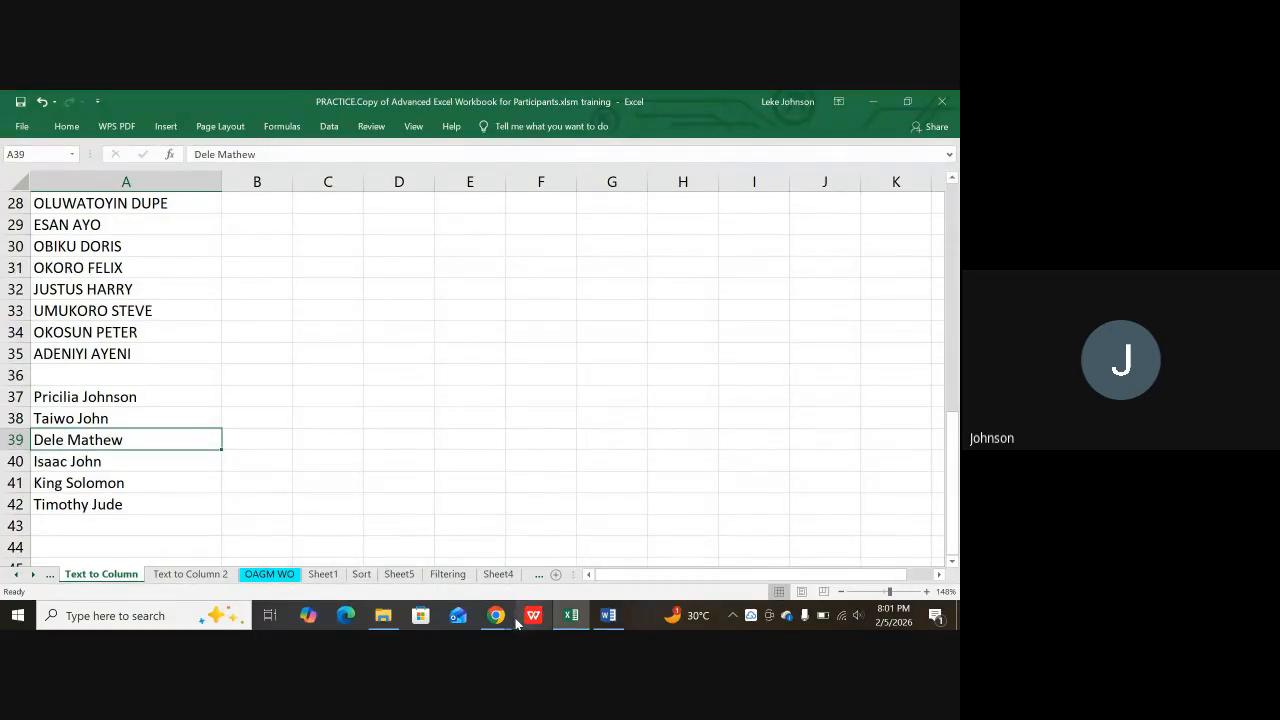
mouse_move(494, 620)
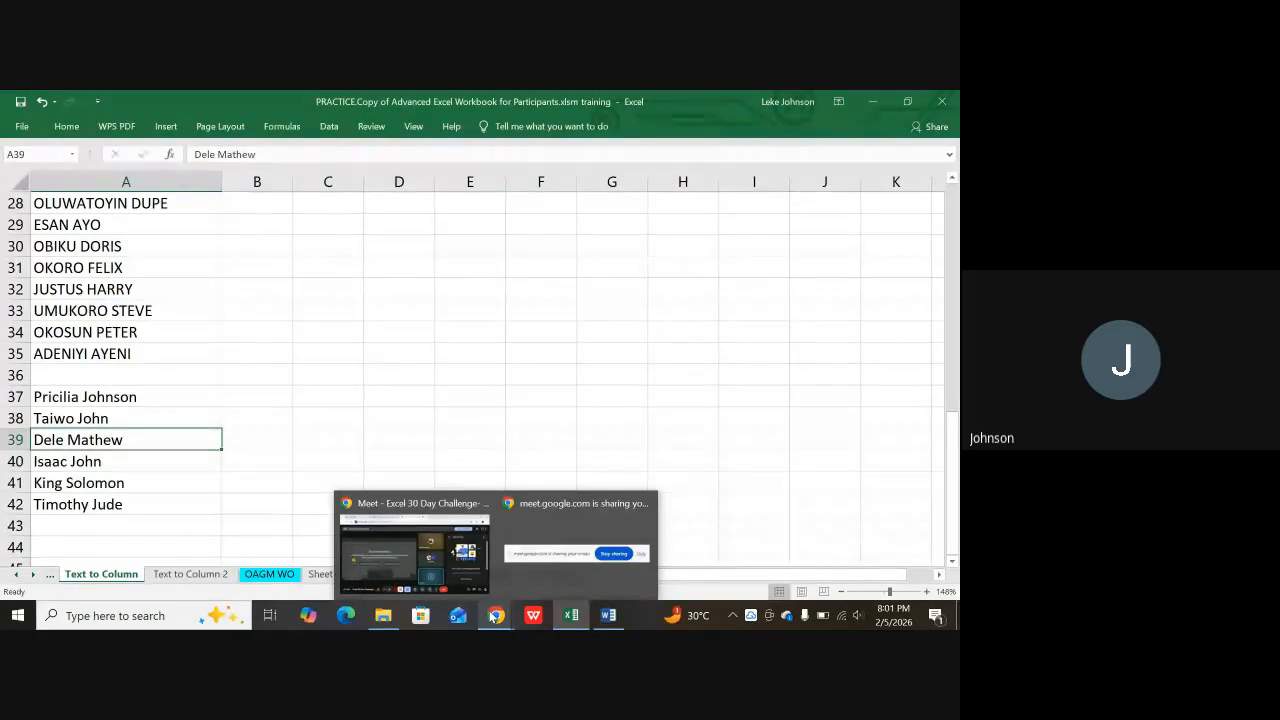
Step: Return to the Google Meet meeting and choose Stop recording
left_click(442, 562)
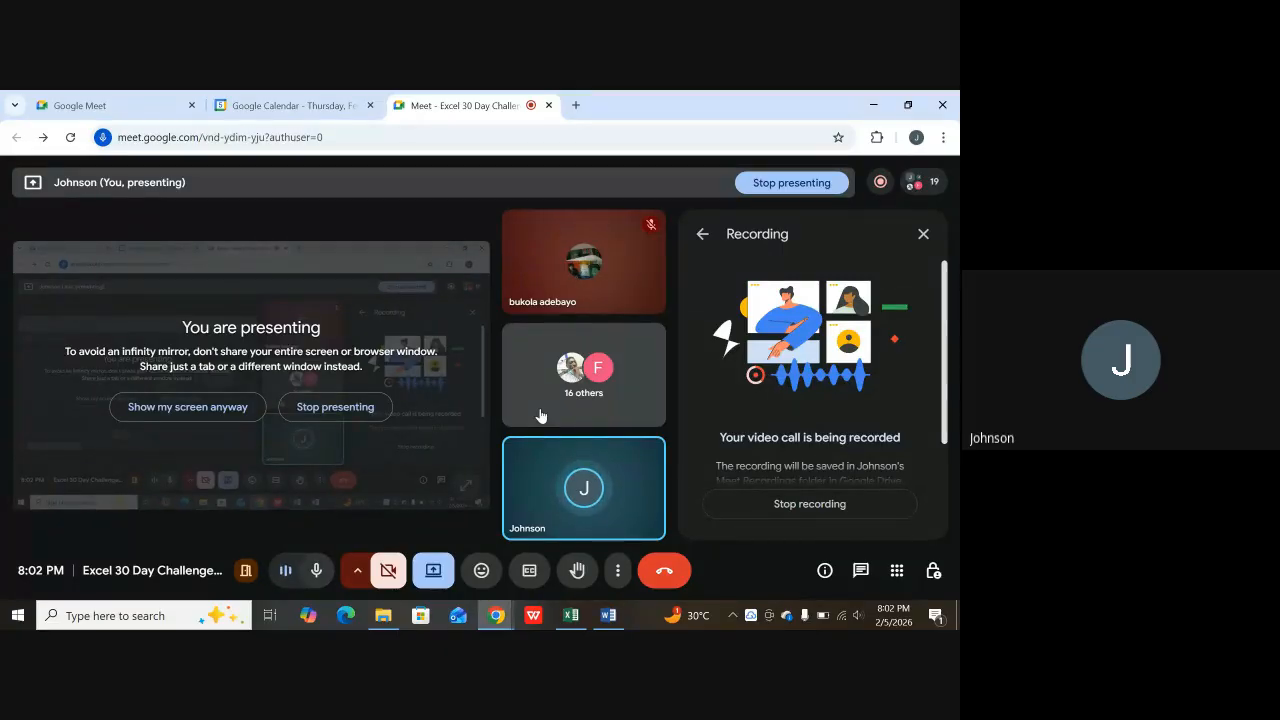
left_click(793, 505)
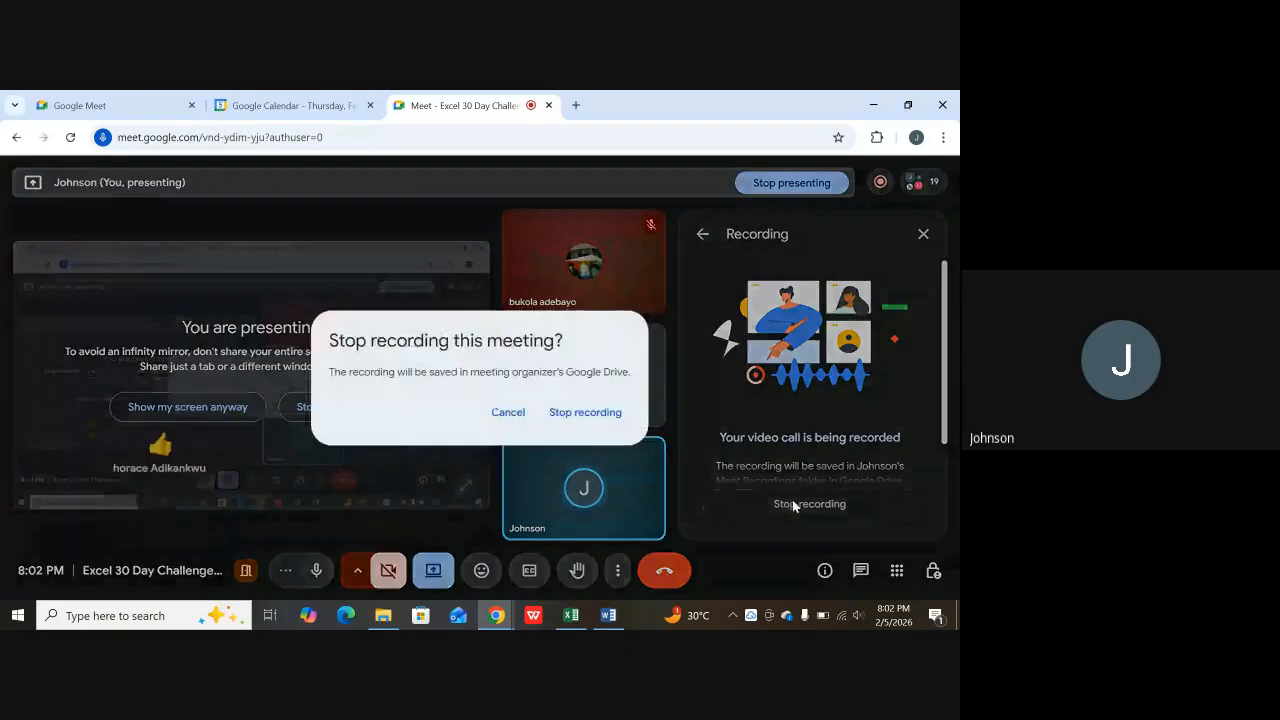